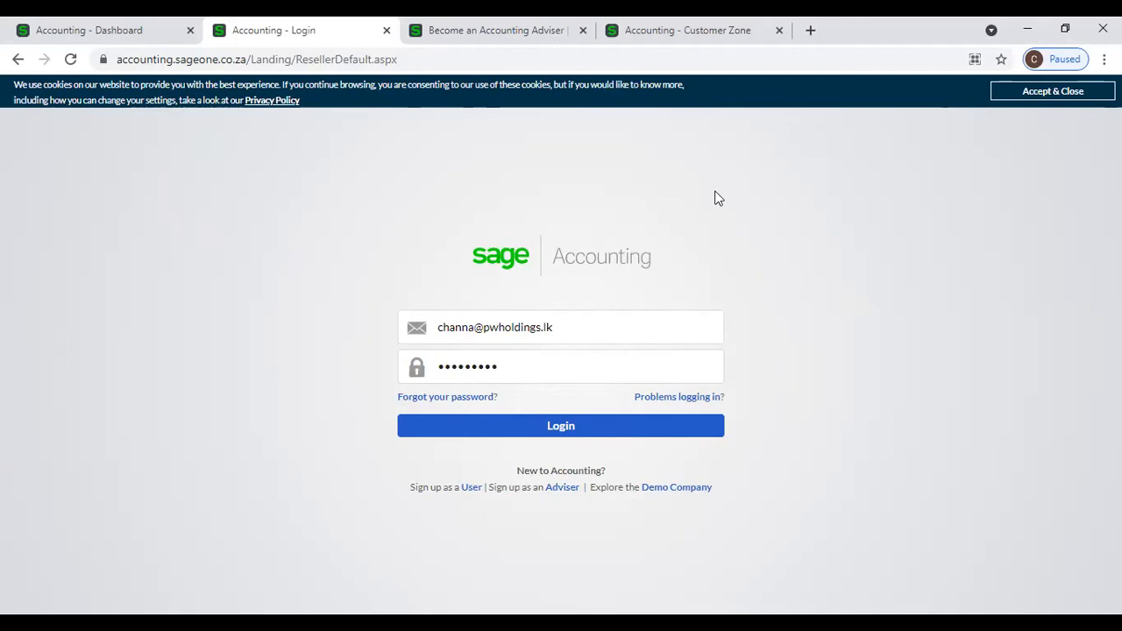
Step: Log in to Sage Accounting on the sageone.co.za site with the credentials already filled in
{"action": "left_click", "coordinate": [452, 59]}
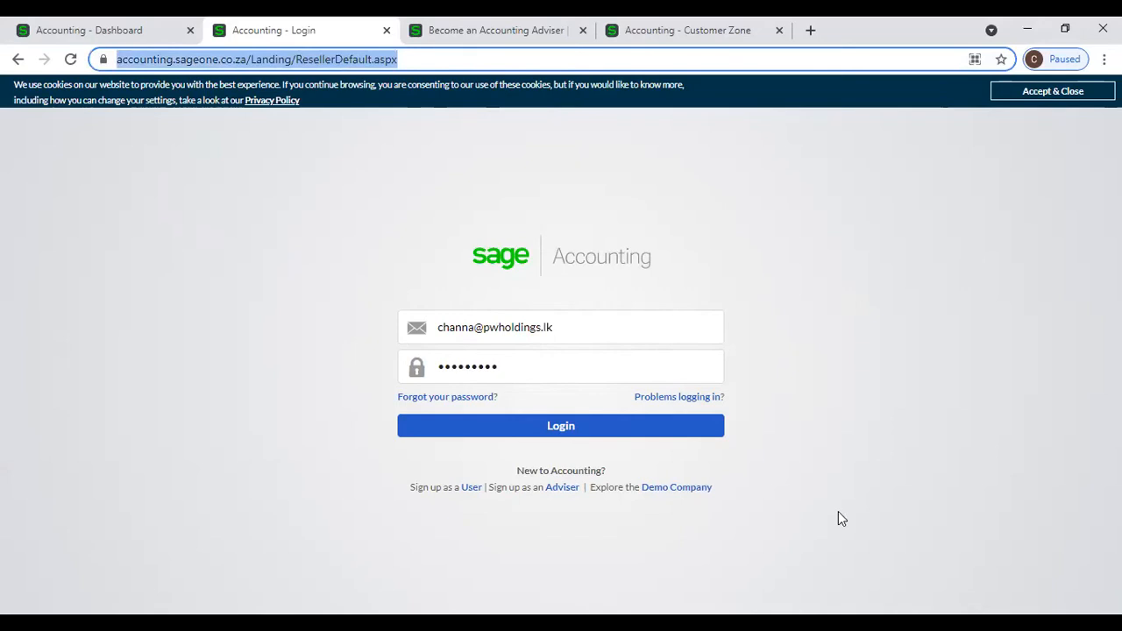
{"action": "key", "text": "alt+Tab"}
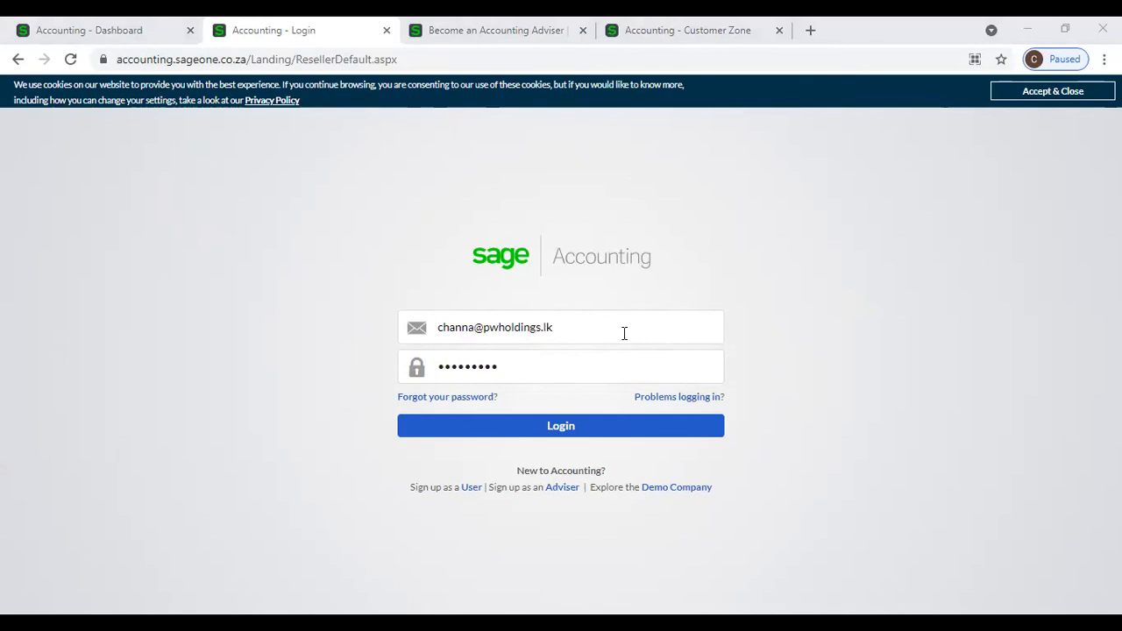
{"action": "left_click", "coordinate": [593, 433]}
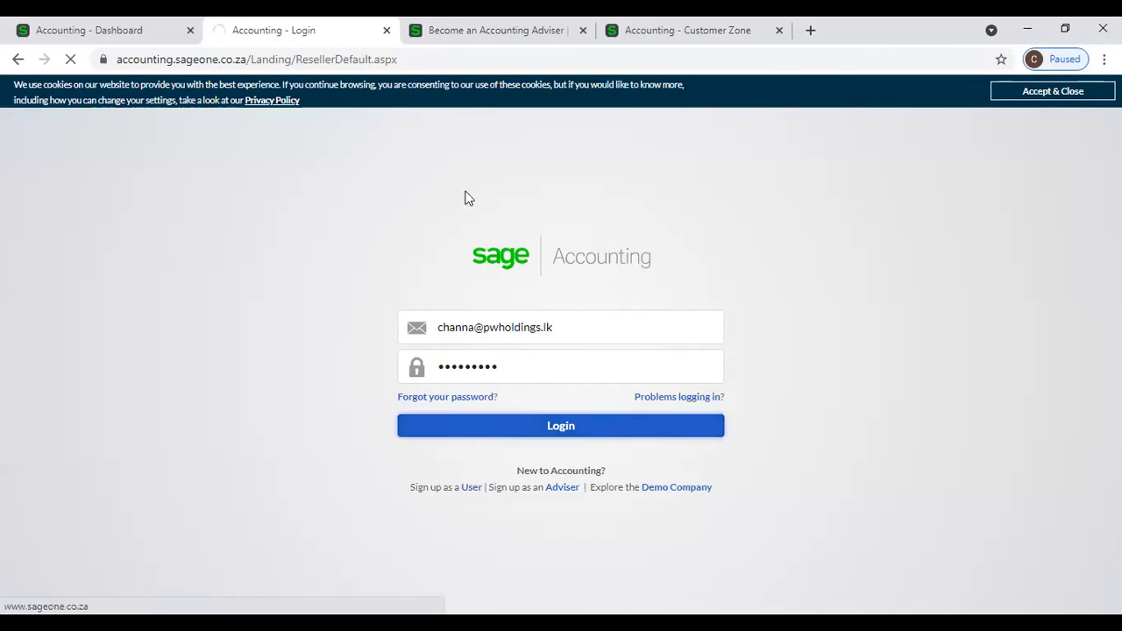
{"action": "key", "text": "ctrl+Tab"}
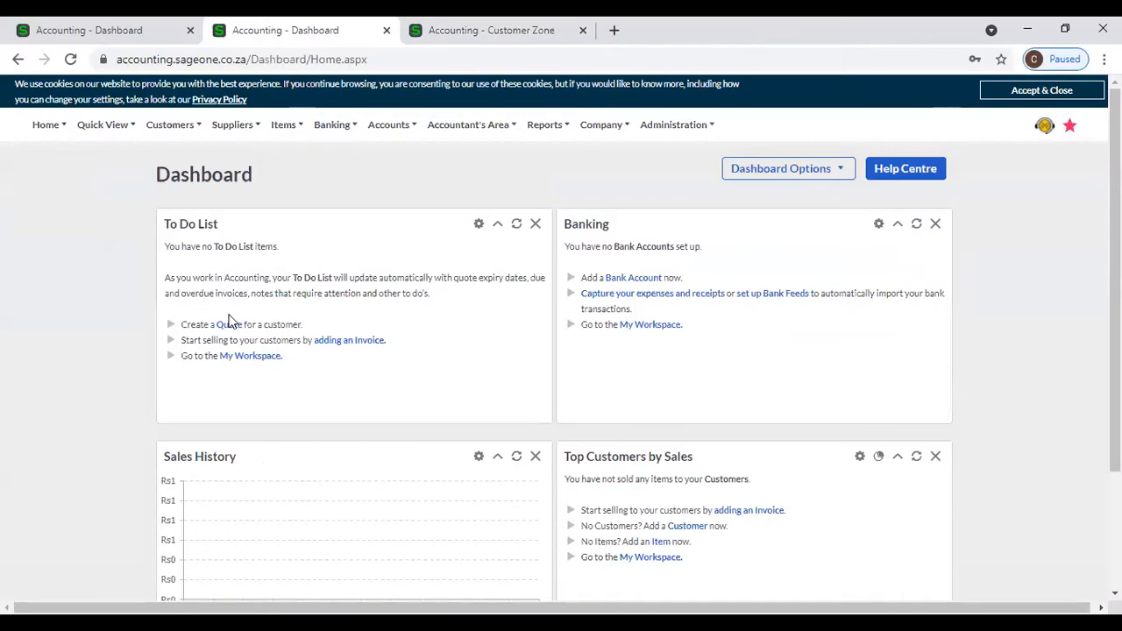
Step: Examine the populated company's dashboard on the sageone.asia site, including its widgets and navigation menus
{"action": "left_click", "coordinate": [30, 30]}
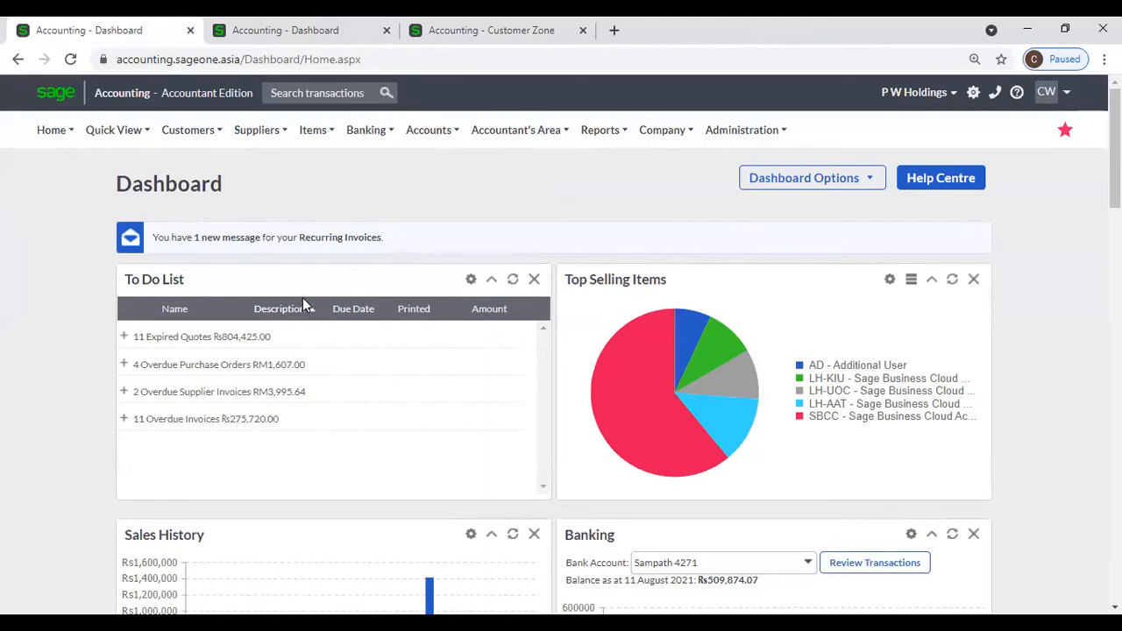
{"action": "scroll", "coordinate": [302, 355], "scroll_direction": "down", "scroll_amount": 2}
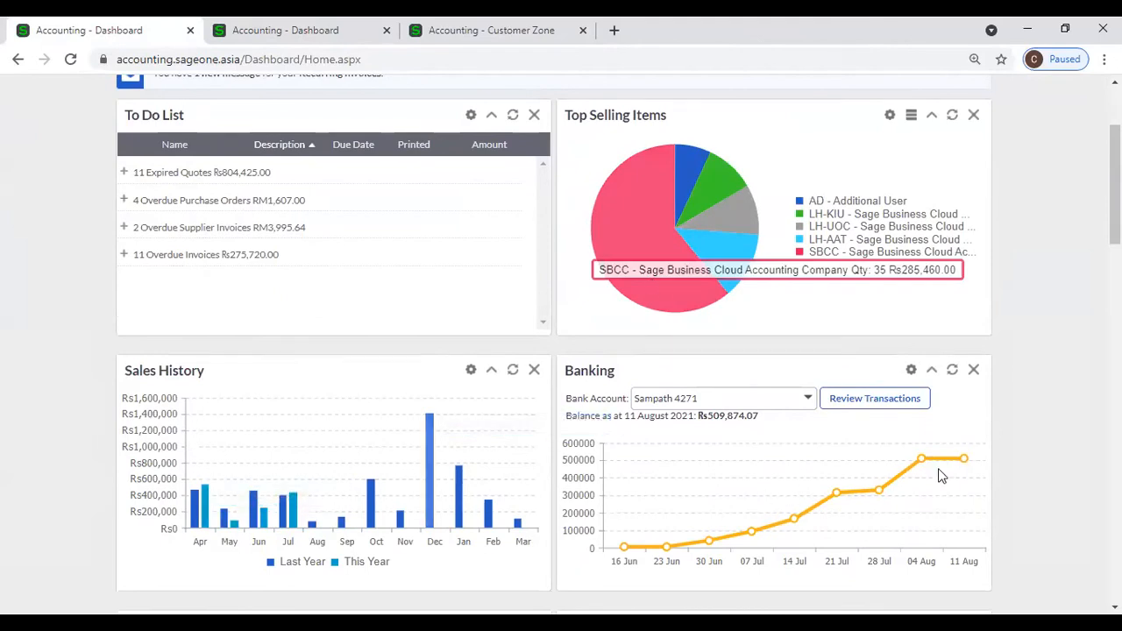
{"action": "scroll", "coordinate": [938, 468], "scroll_direction": "down", "scroll_amount": 3}
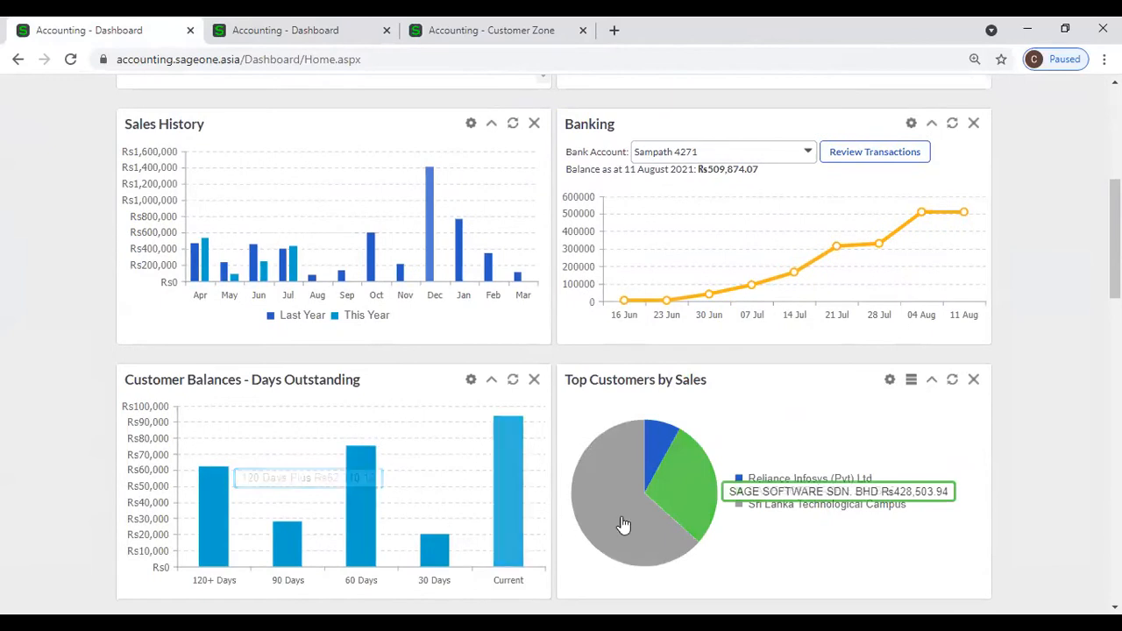
{"action": "scroll", "coordinate": [605, 500], "scroll_direction": "down", "scroll_amount": 4}
{"action": "scroll", "coordinate": [566, 474], "scroll_direction": "down", "scroll_amount": 3}
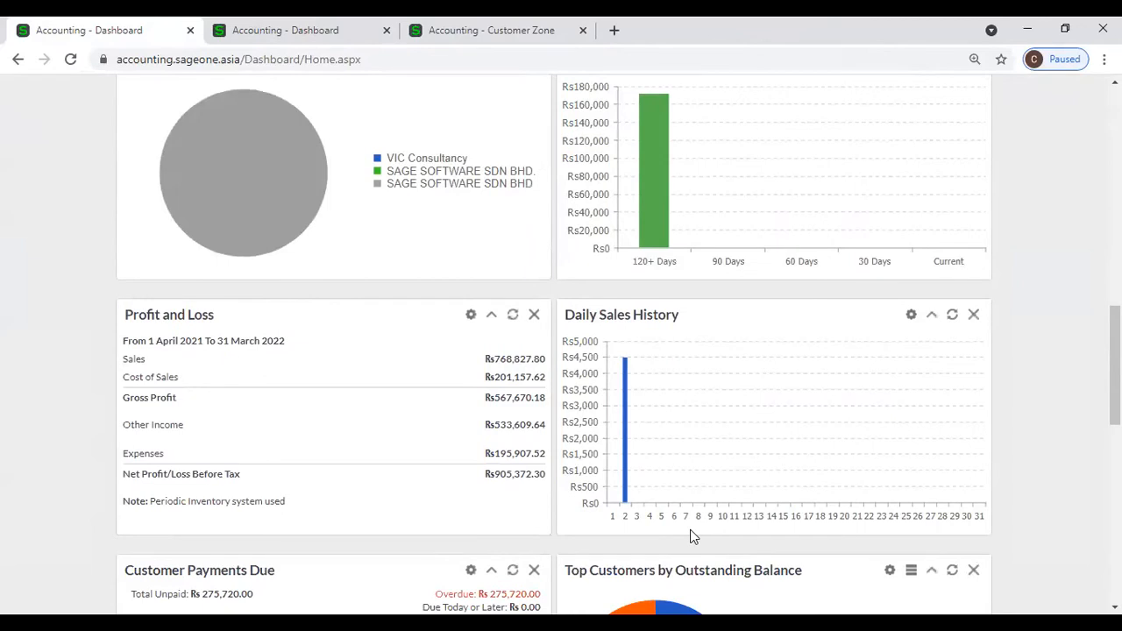
{"action": "scroll", "coordinate": [691, 537], "scroll_direction": "up", "scroll_amount": 11}
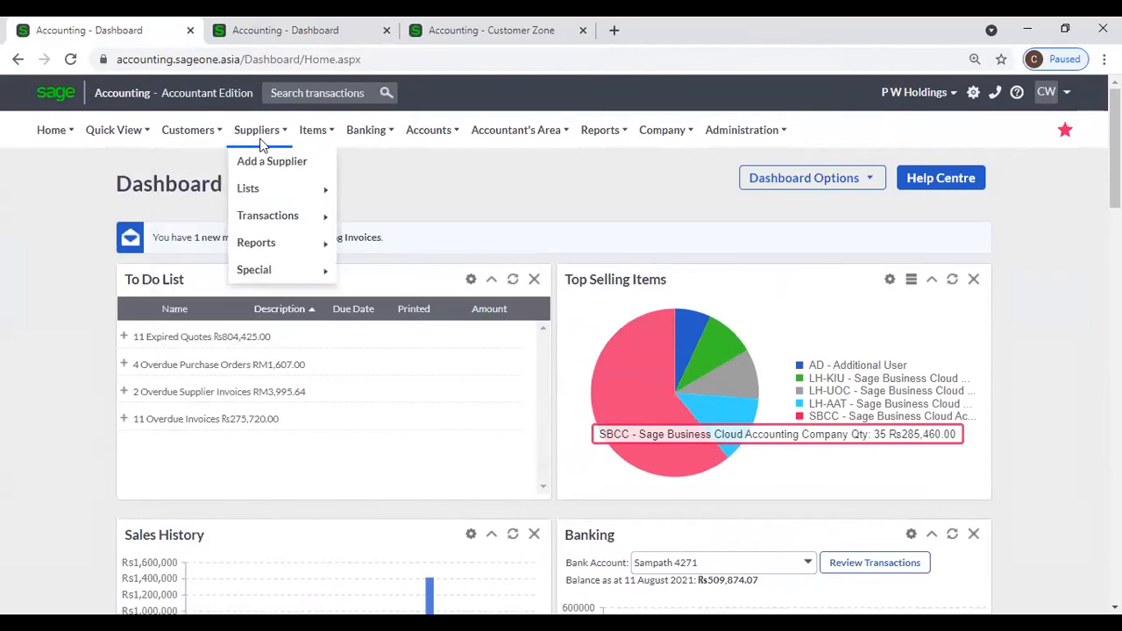
{"action": "mouse_move", "coordinate": [313, 141]}
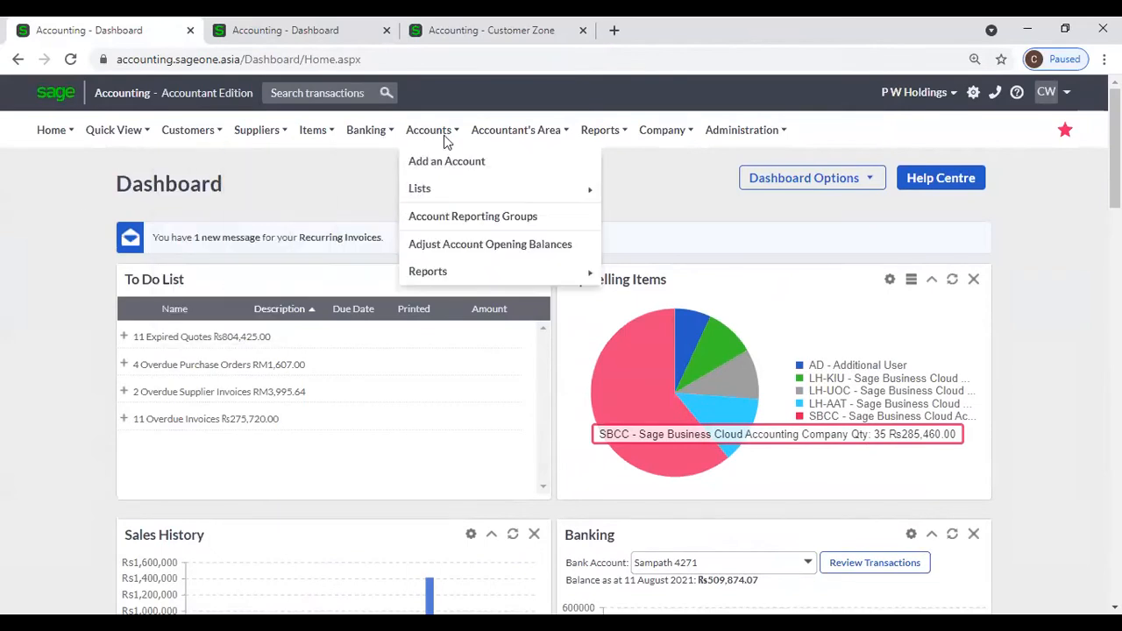
{"action": "mouse_move", "coordinate": [568, 143]}
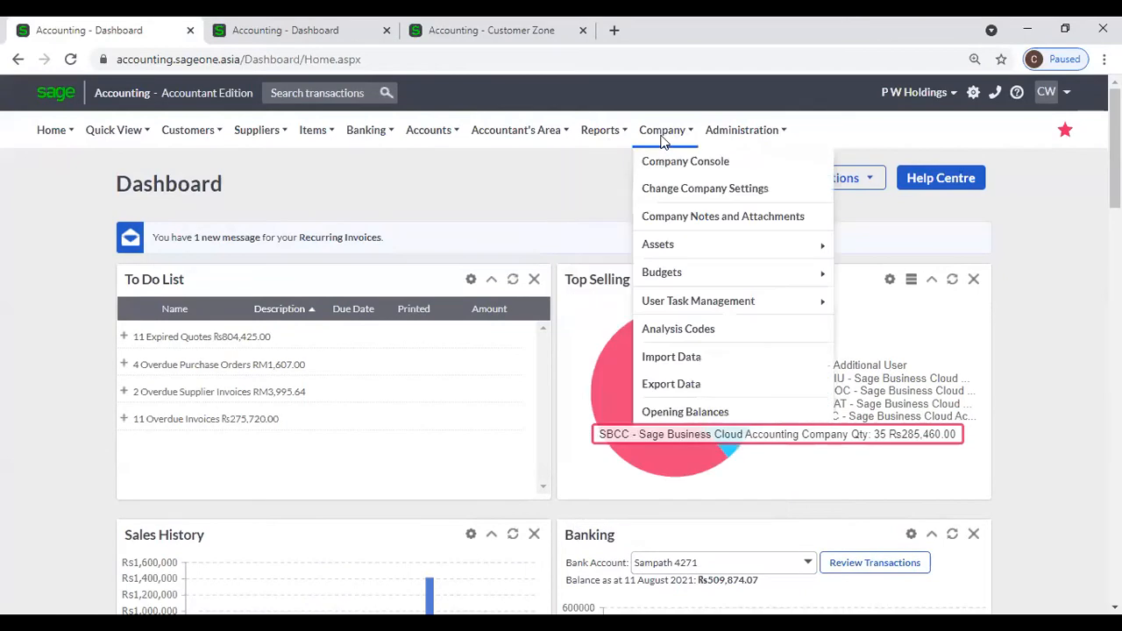
{"action": "mouse_move", "coordinate": [722, 140]}
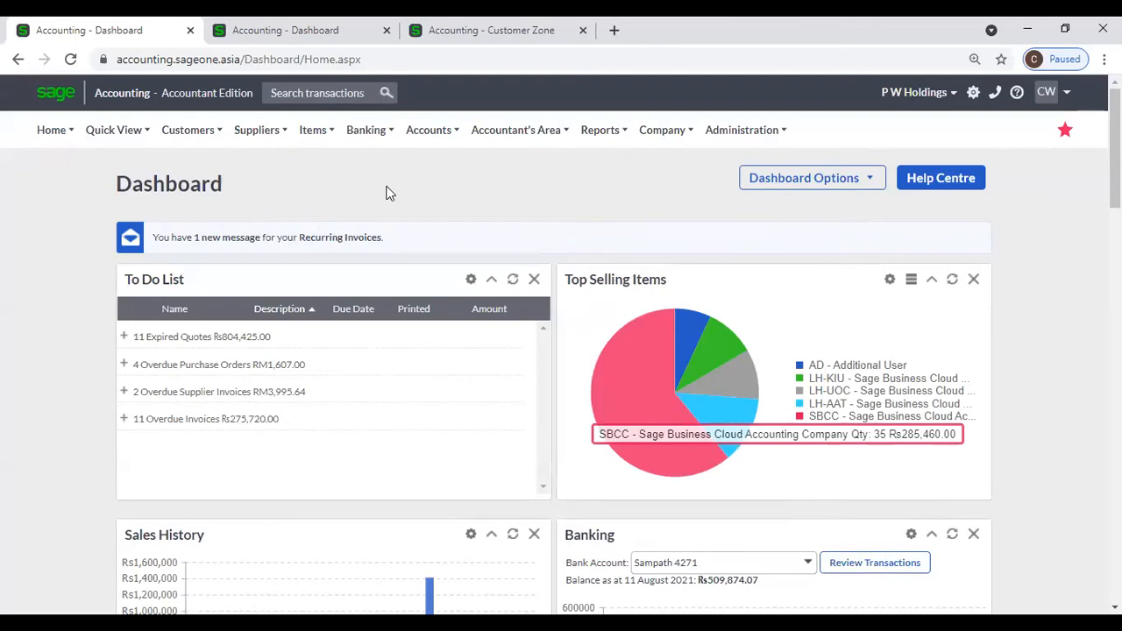
Step: Review the To Do List, Banking, Sales History and Top Customers widgets on the sageone.co.za dashboard
{"action": "left_click", "coordinate": [247, 41]}
{"action": "scroll", "coordinate": [318, 395], "scroll_direction": "down", "scroll_amount": 3}
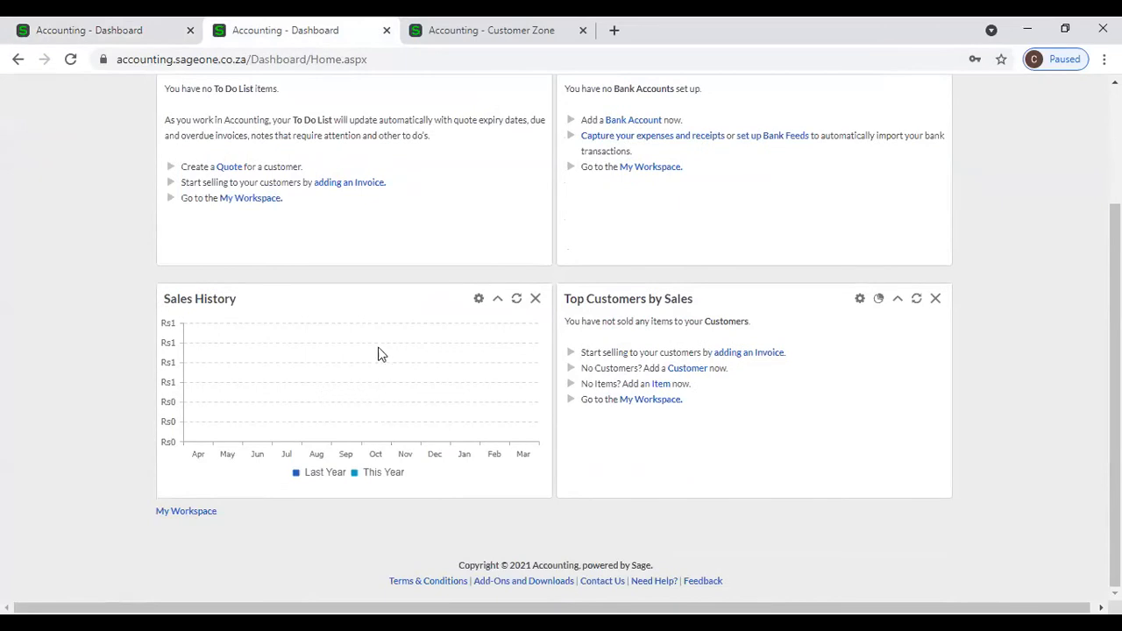
{"action": "scroll", "coordinate": [368, 401], "scroll_direction": "up", "scroll_amount": 3}
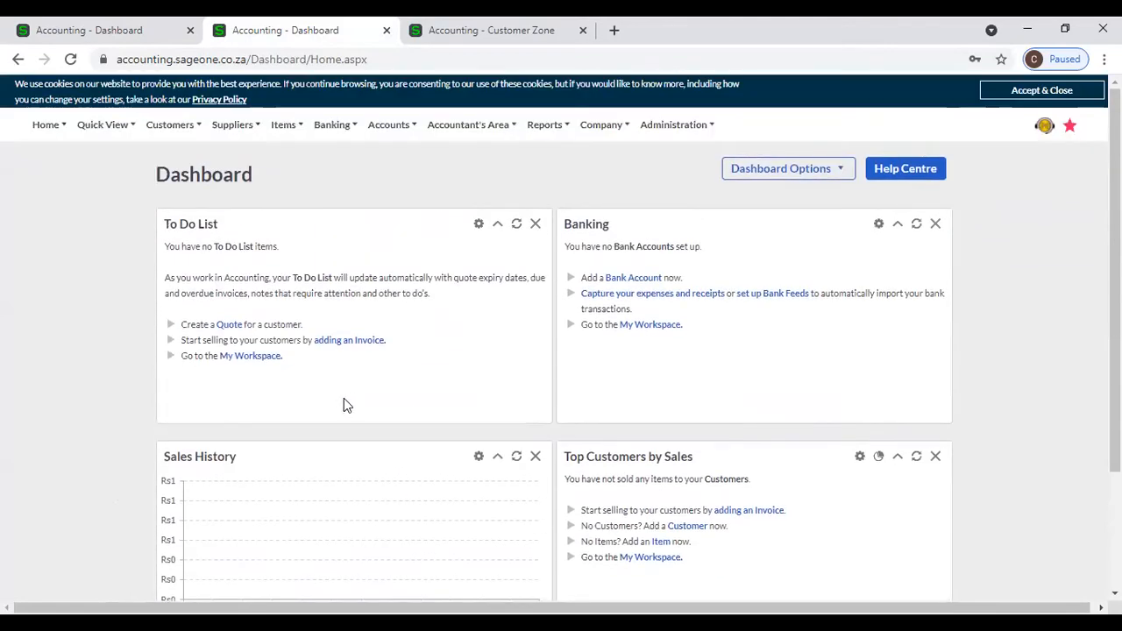
{"action": "scroll", "coordinate": [386, 434], "scroll_direction": "down", "scroll_amount": 3}
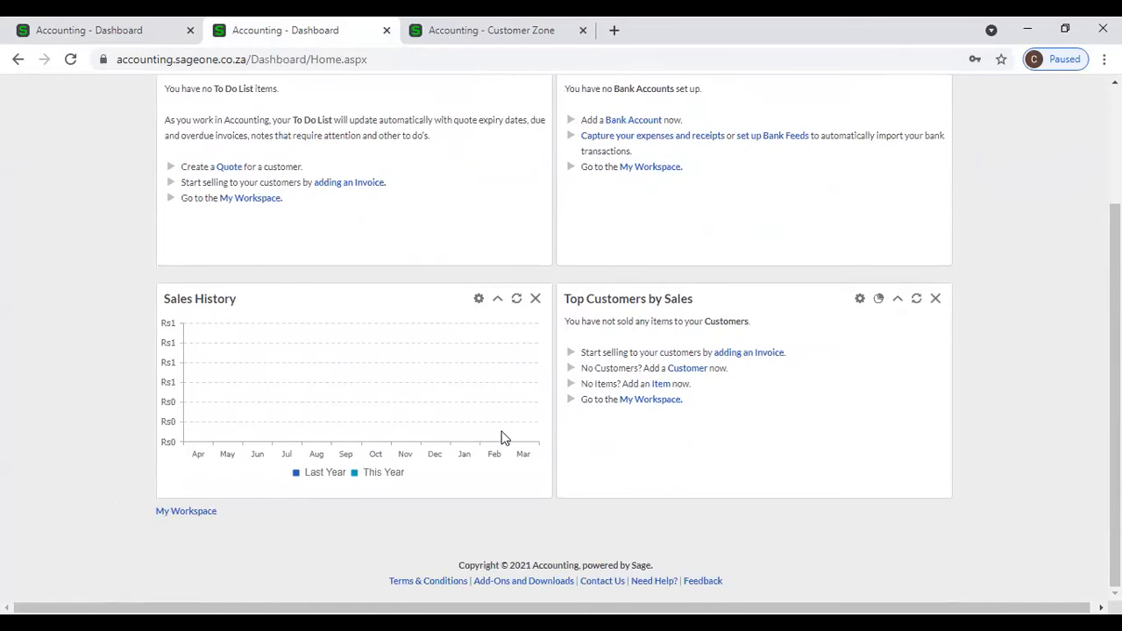
{"action": "scroll", "coordinate": [1013, 453], "scroll_direction": "up", "scroll_amount": 3}
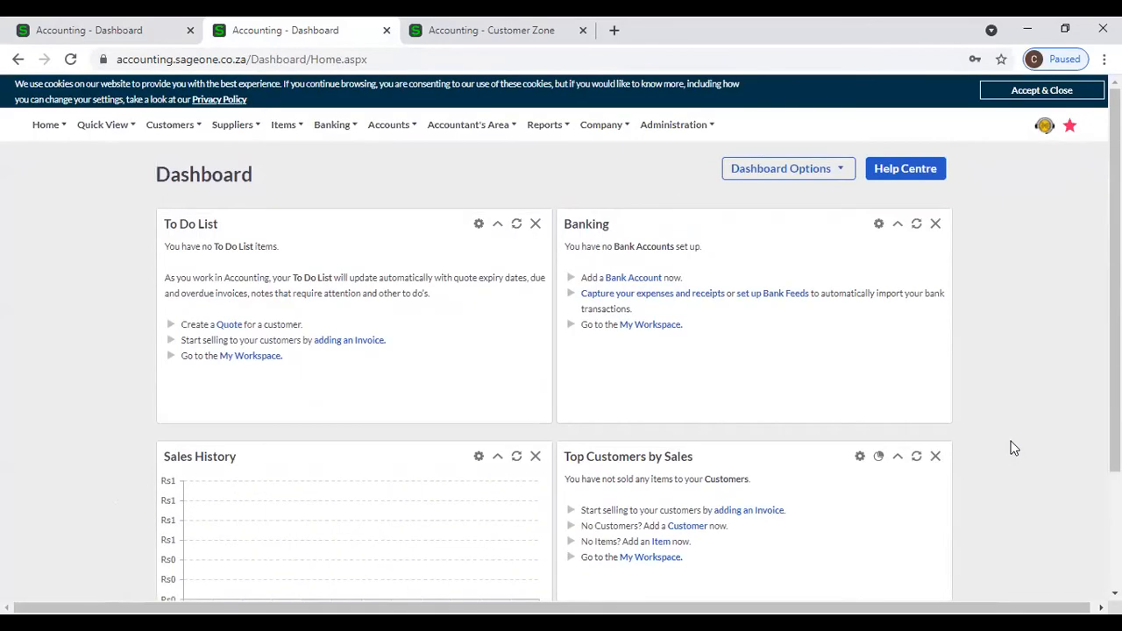
Step: Set the browser zoom of the sageone.co.za dashboard to 110%
{"action": "left_click", "coordinate": [1104, 58]}
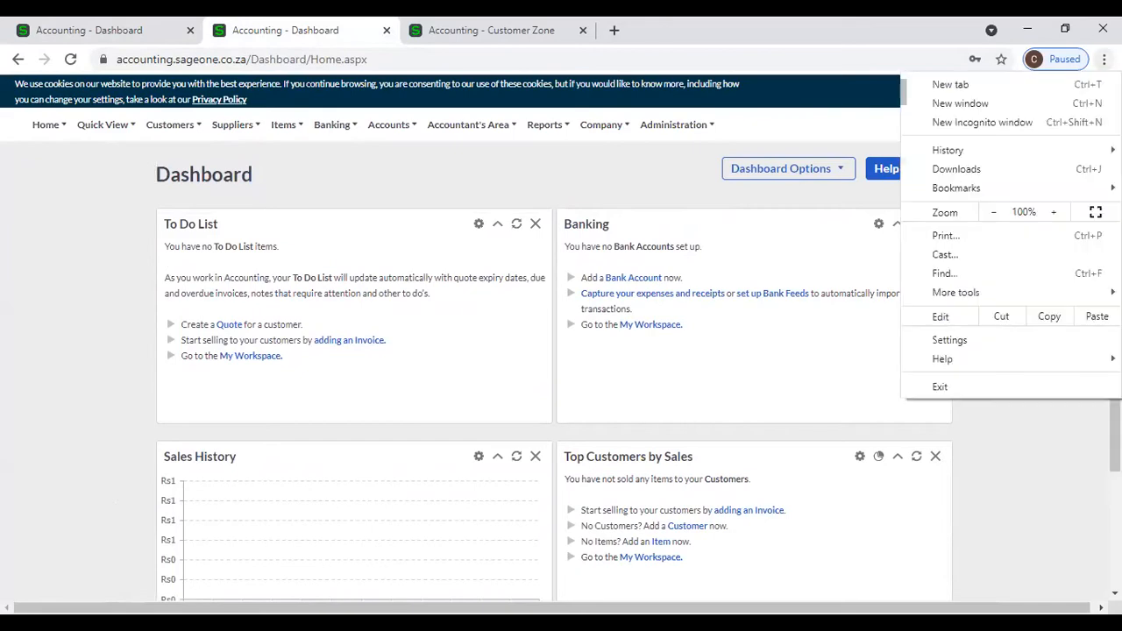
{"action": "left_click", "coordinate": [1058, 212]}
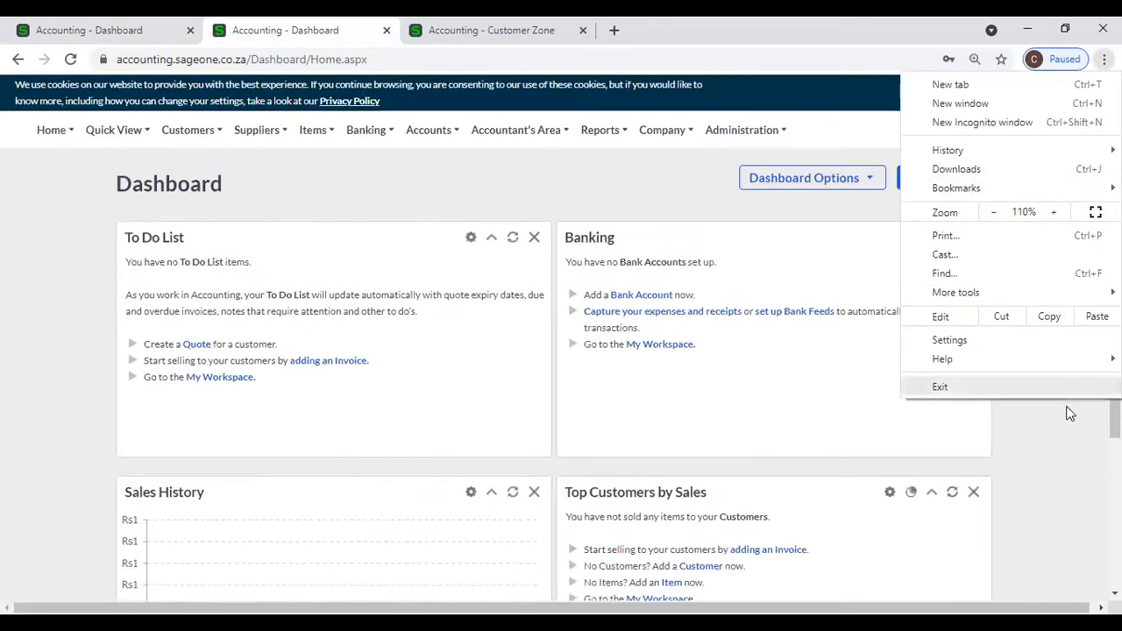
{"action": "left_click", "coordinate": [985, 402]}
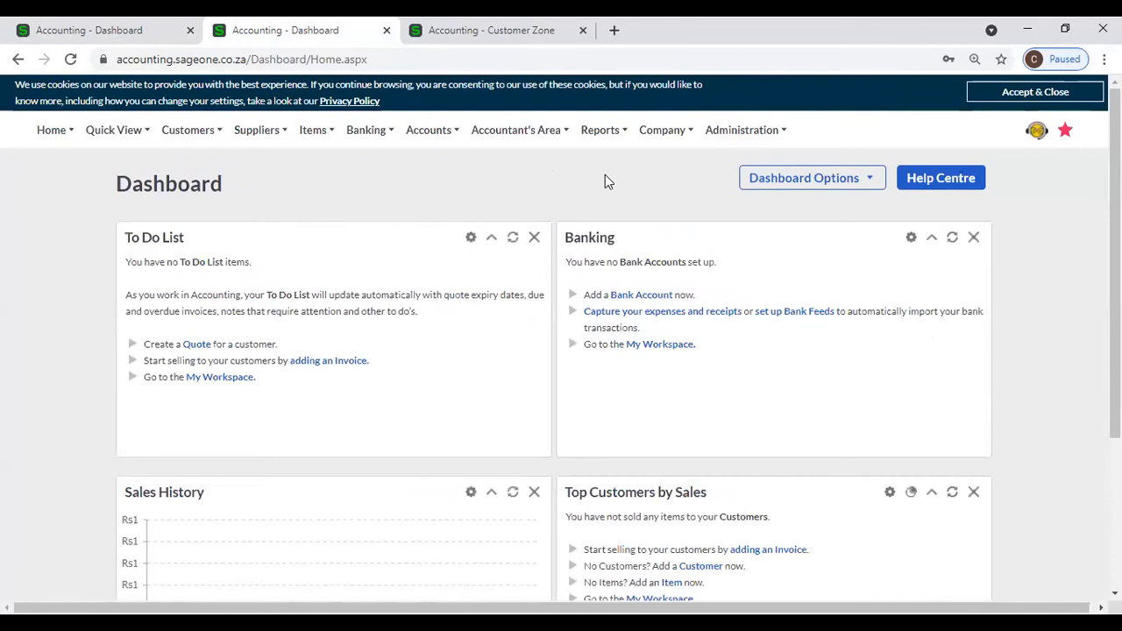
Step: Open the Company Settings page for P W Holdings at its Company Details section
{"action": "left_click", "coordinate": [662, 139]}
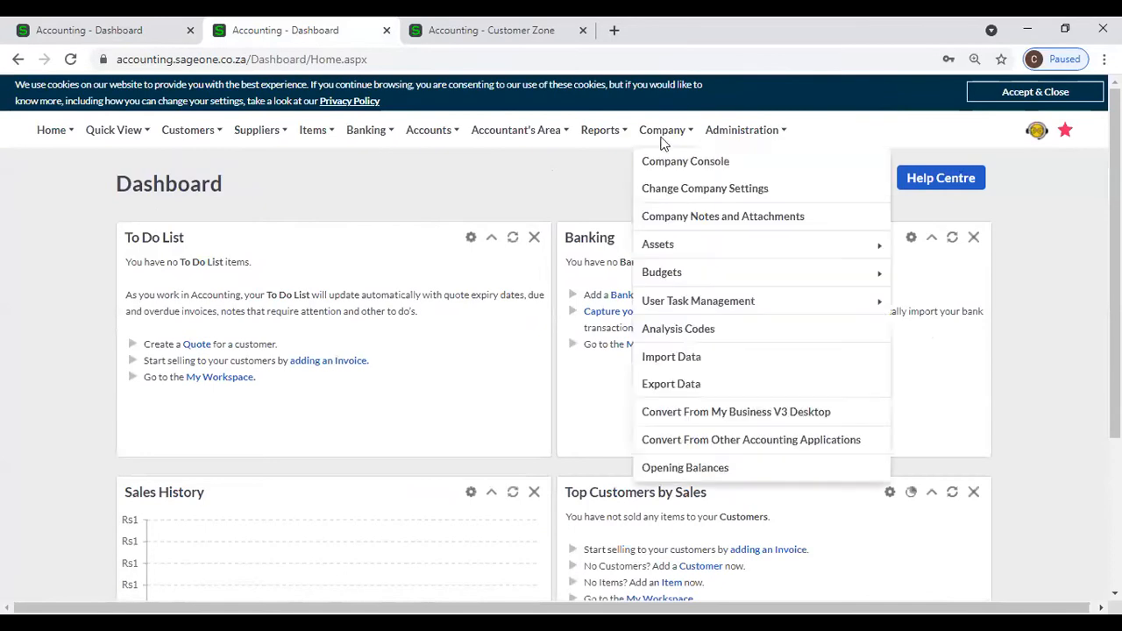
{"action": "left_click", "coordinate": [723, 196]}
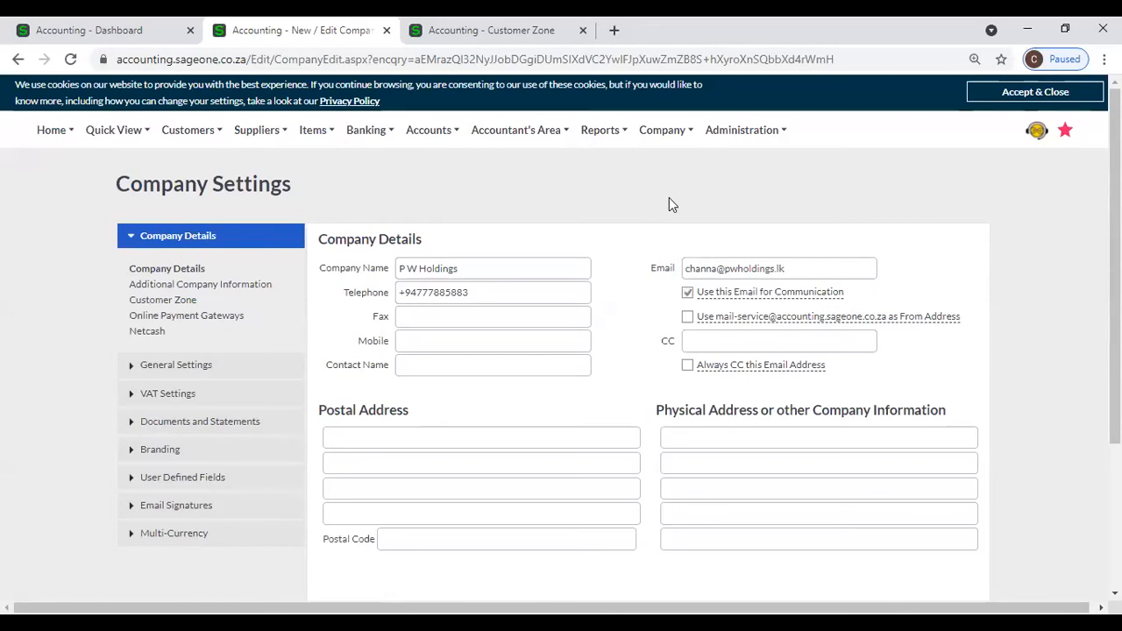
{"action": "mouse_move", "coordinate": [666, 144]}
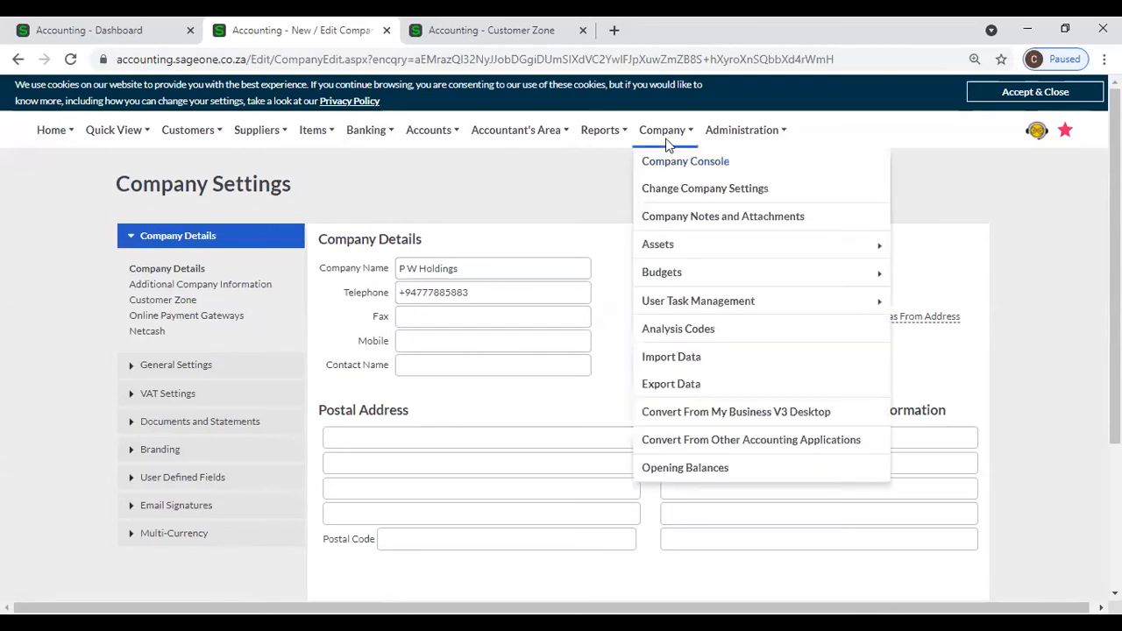
{"action": "left_click", "coordinate": [680, 190]}
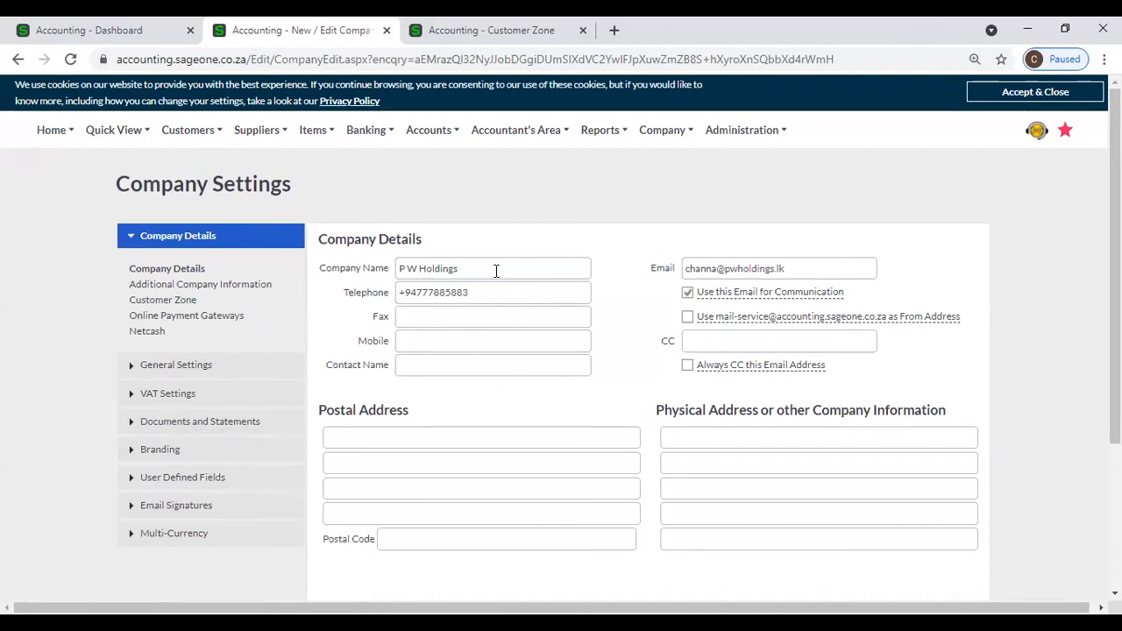
Step: Review the fax, mobile, contact name and email fields in Company Details without entering anything
{"action": "left_click", "coordinate": [491, 316]}
{"action": "left_click", "coordinate": [479, 342]}
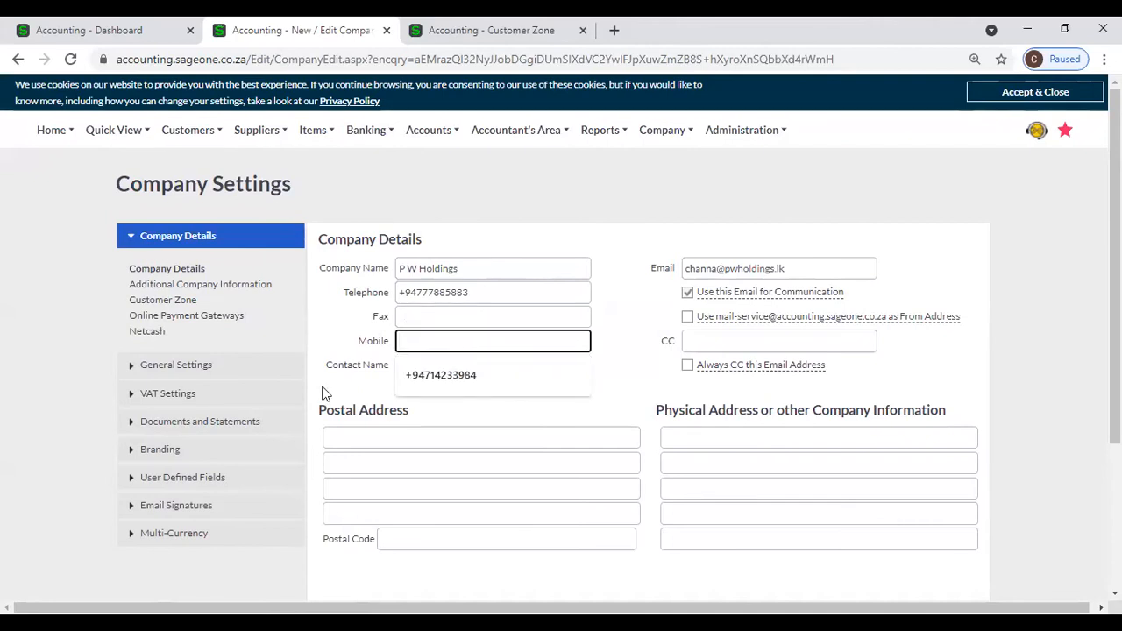
{"action": "left_click", "coordinate": [354, 393]}
{"action": "left_click", "coordinate": [409, 368]}
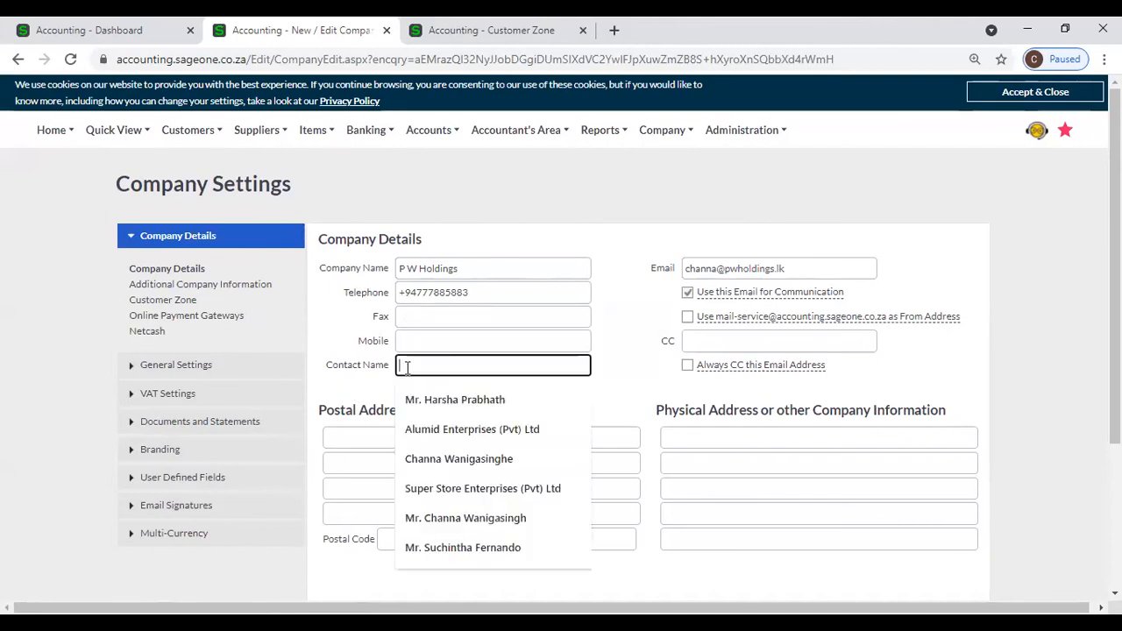
{"action": "left_click", "coordinate": [360, 387]}
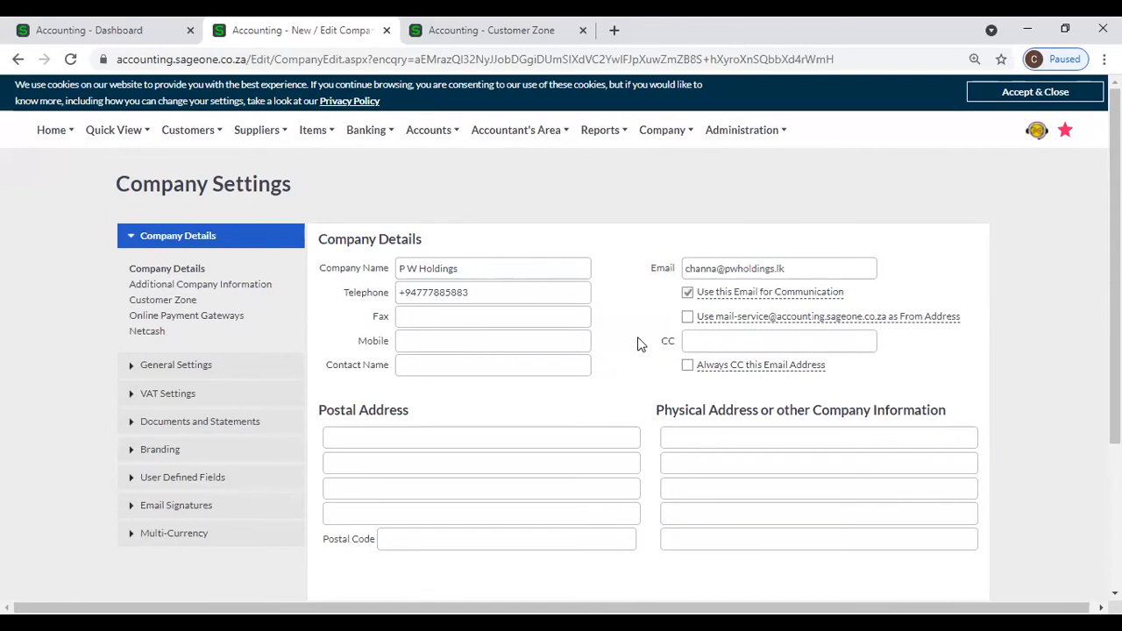
{"action": "triple_click", "coordinate": [808, 272]}
{"action": "left_click", "coordinate": [797, 226]}
{"action": "mouse_move", "coordinate": [728, 317]}
Step: Switch to the populated company on the sageone.asia site and open its list of customer tax invoices
{"action": "left_click", "coordinate": [77, 29]}
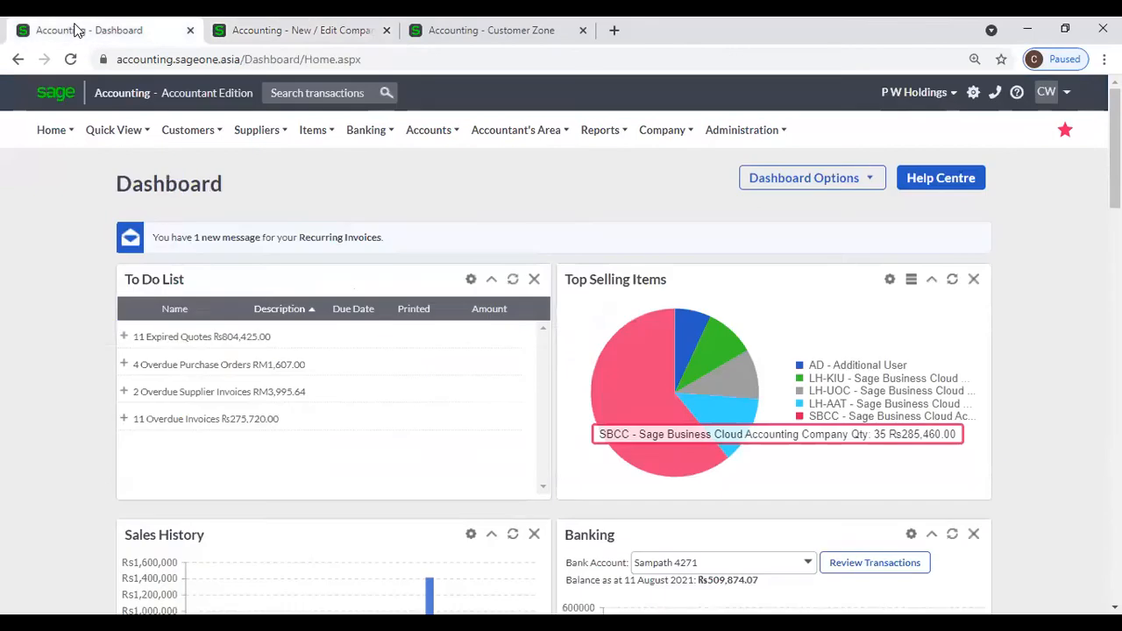
{"action": "mouse_move", "coordinate": [63, 165]}
{"action": "mouse_move", "coordinate": [188, 131]}
{"action": "mouse_move", "coordinate": [213, 211]}
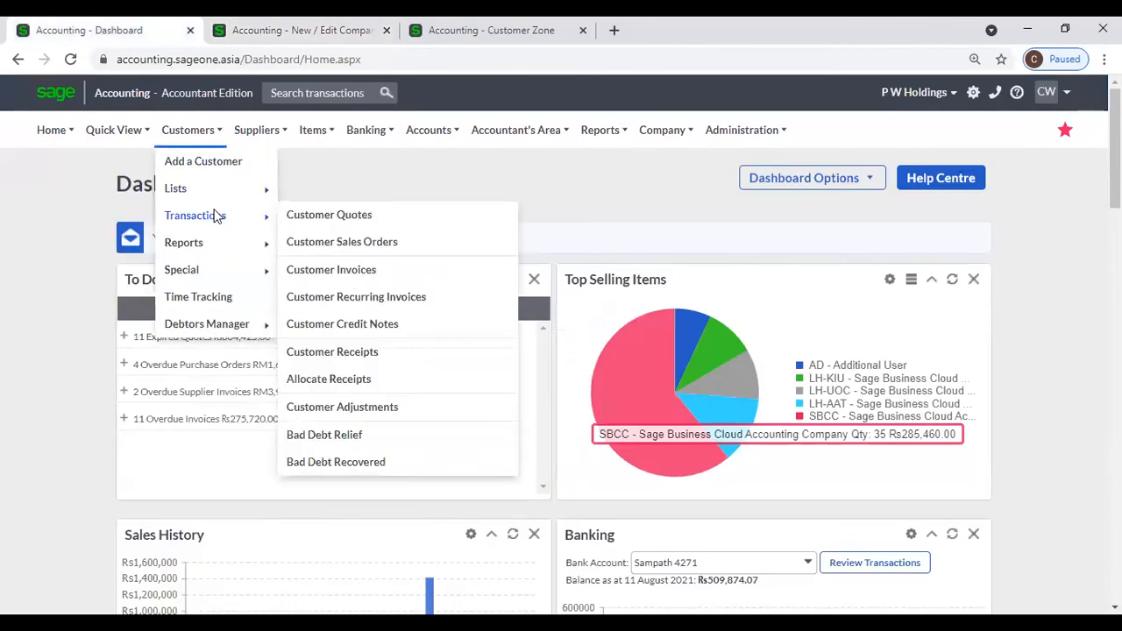
{"action": "left_click", "coordinate": [374, 265]}
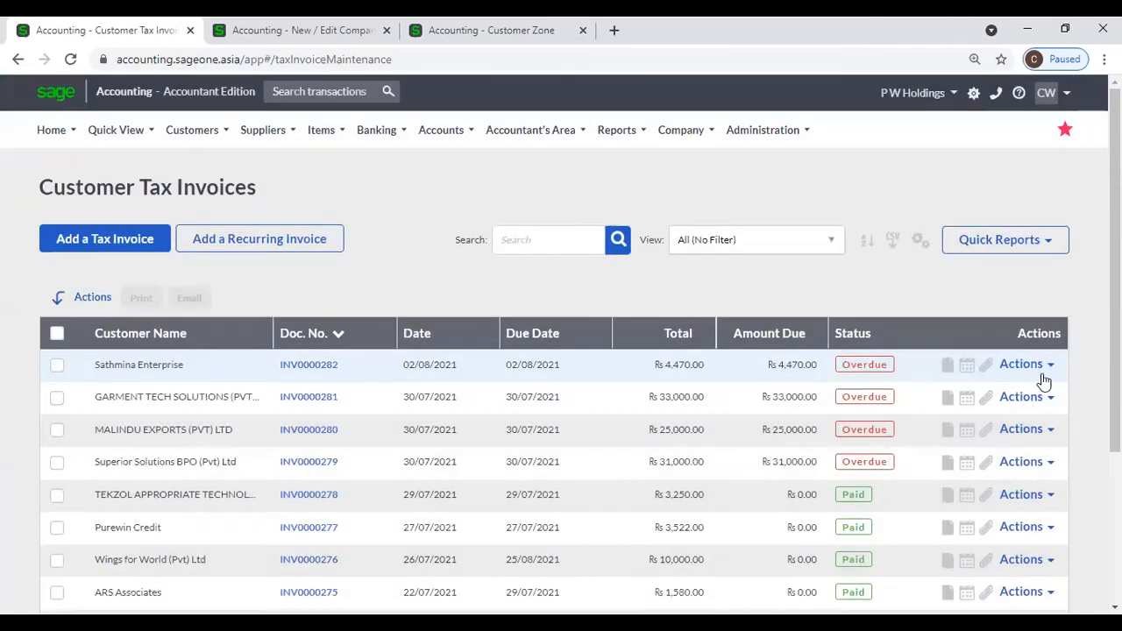
Step: Open the email form for the first tax invoice in the list and review its recipient, attachment and message
{"action": "left_click", "coordinate": [1044, 373]}
{"action": "left_click", "coordinate": [994, 436]}
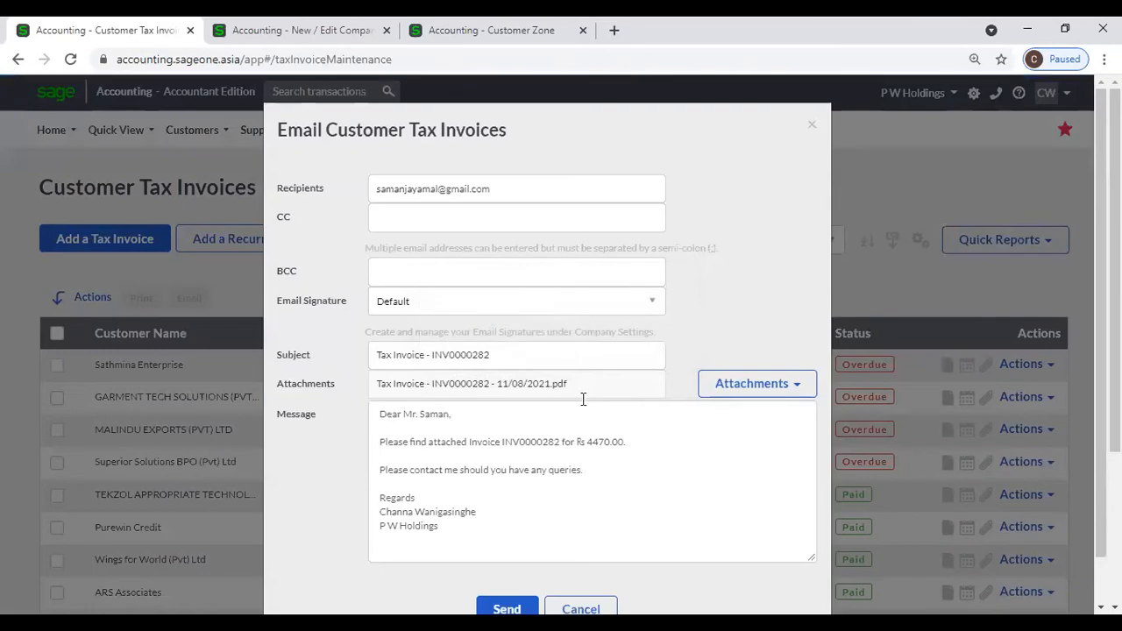
{"action": "scroll", "coordinate": [594, 424], "scroll_direction": "down", "scroll_amount": 1}
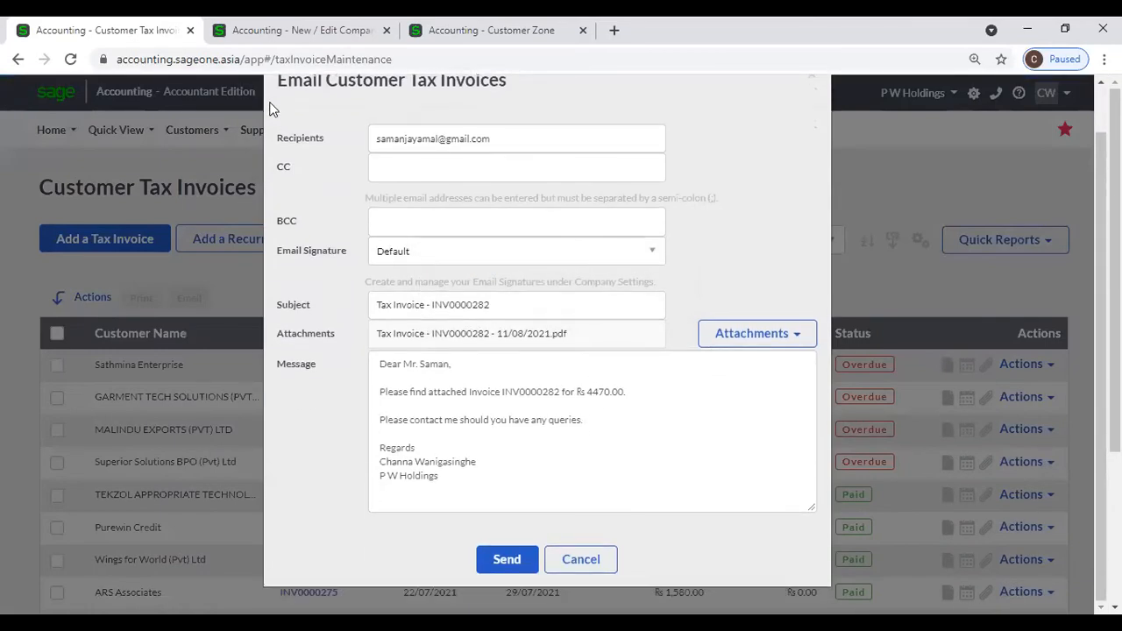
Step: Return to the sageone.co.za Company Settings and check the email address and the Use this Email for Communication option
{"action": "left_click", "coordinate": [272, 44]}
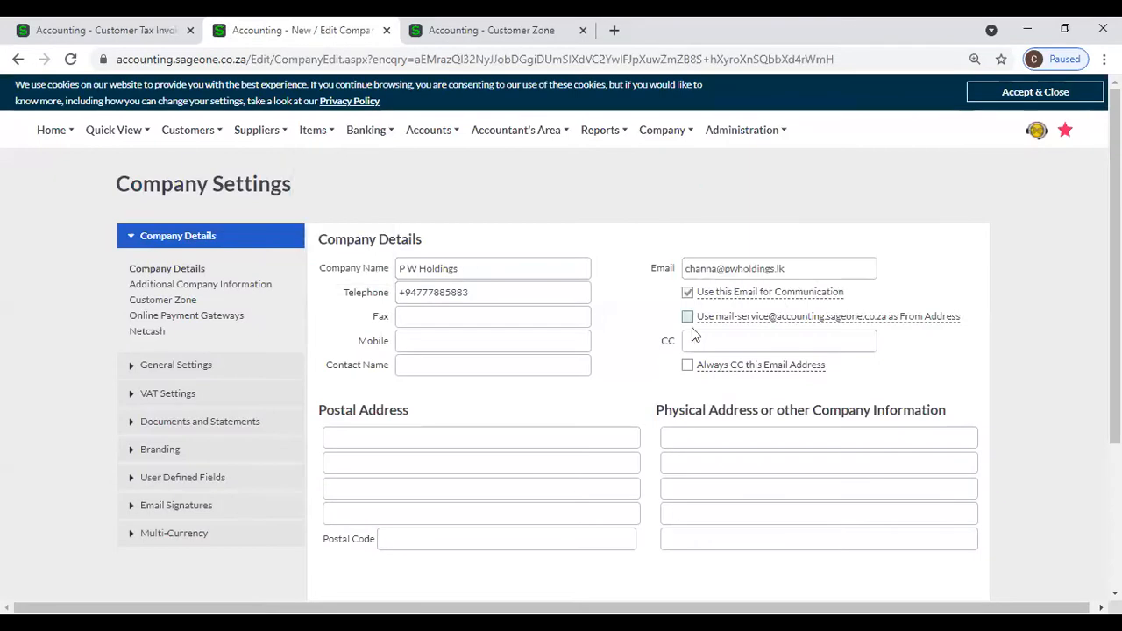
{"action": "mouse_move", "coordinate": [763, 291]}
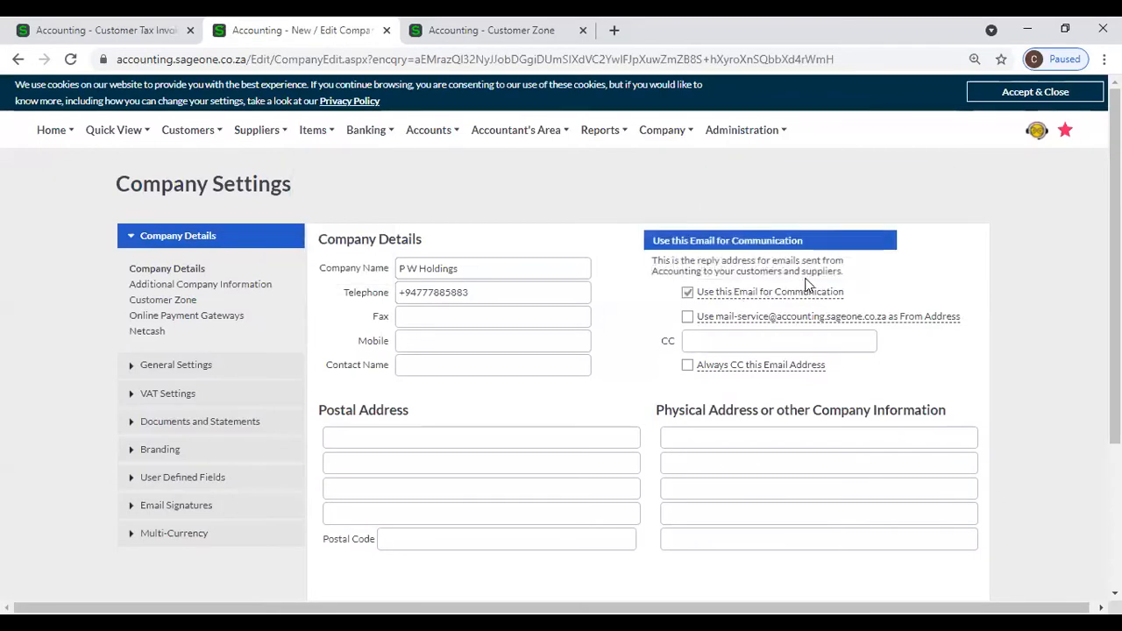
{"action": "triple_click", "coordinate": [848, 268]}
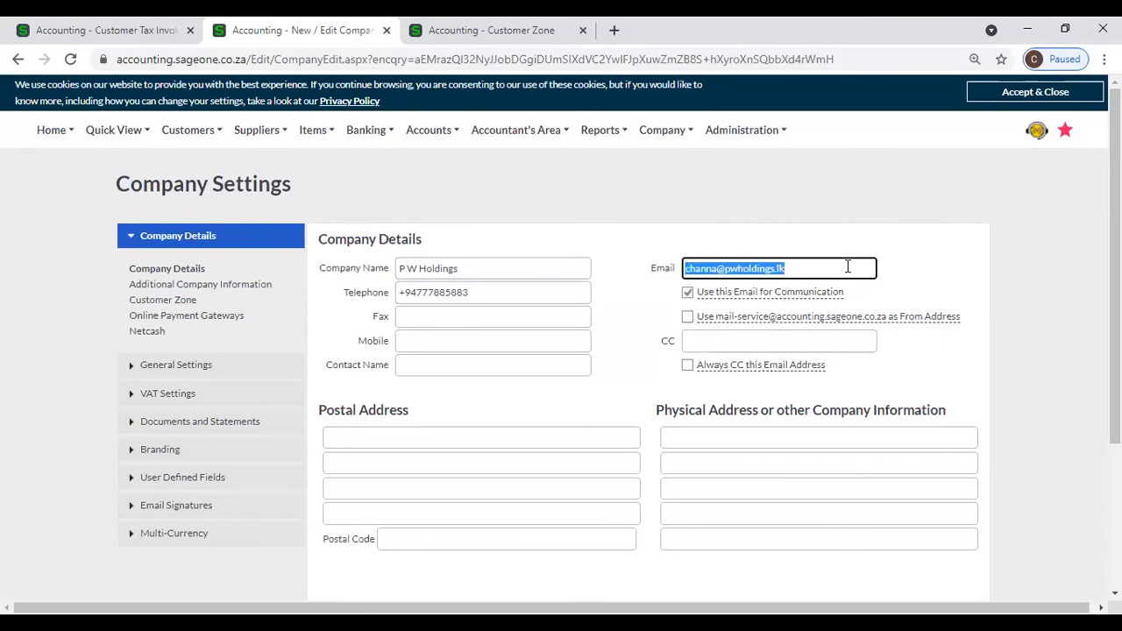
{"action": "left_click", "coordinate": [899, 273]}
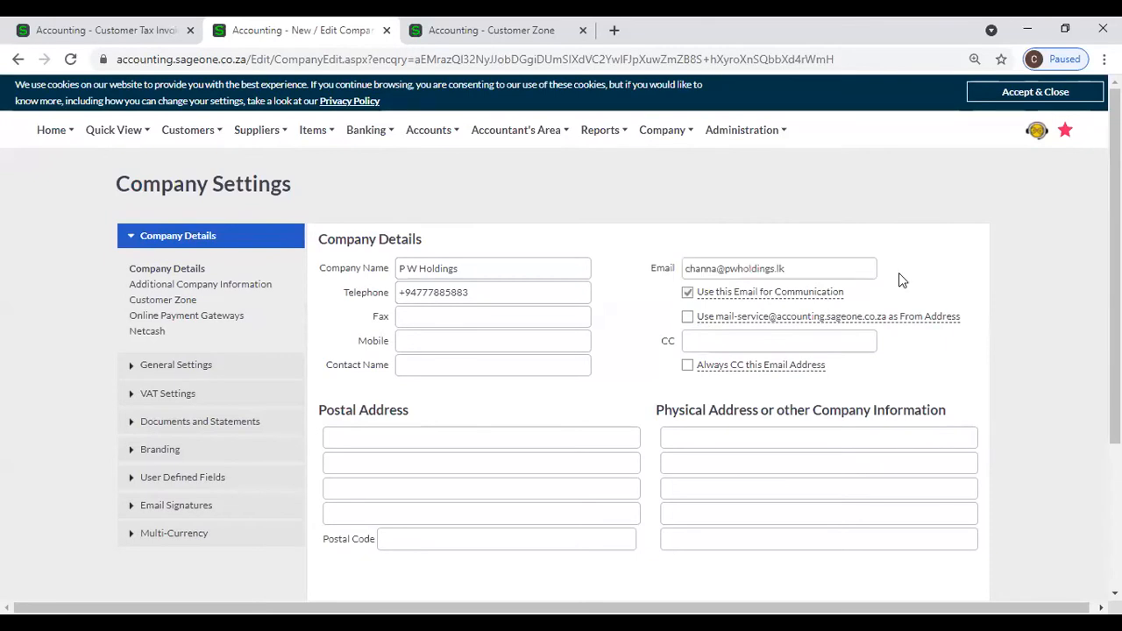
Step: Try the option that uses the mail-service address as From Address, and reselect Use this Email for Communication
{"action": "left_click", "coordinate": [687, 317]}
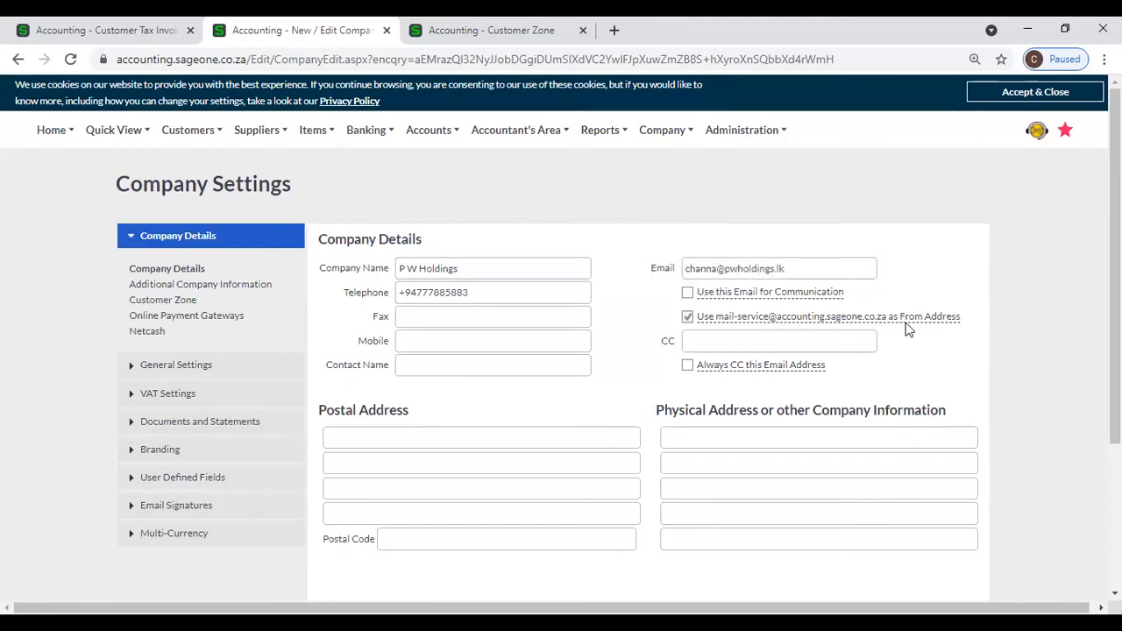
{"action": "mouse_move", "coordinate": [885, 318]}
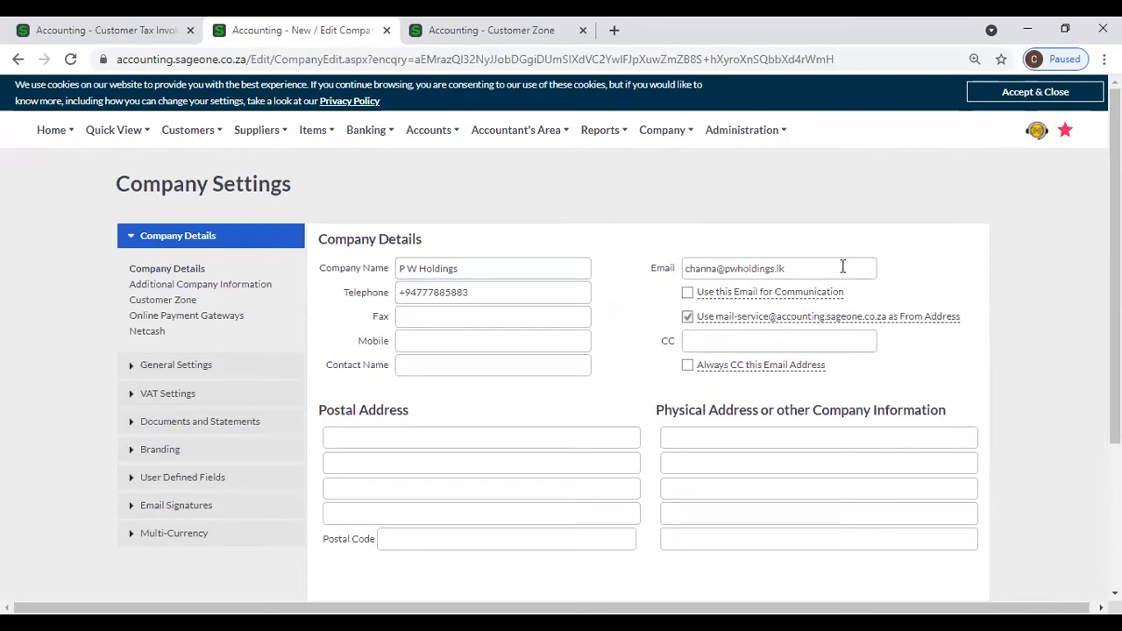
{"action": "triple_click", "coordinate": [842, 267]}
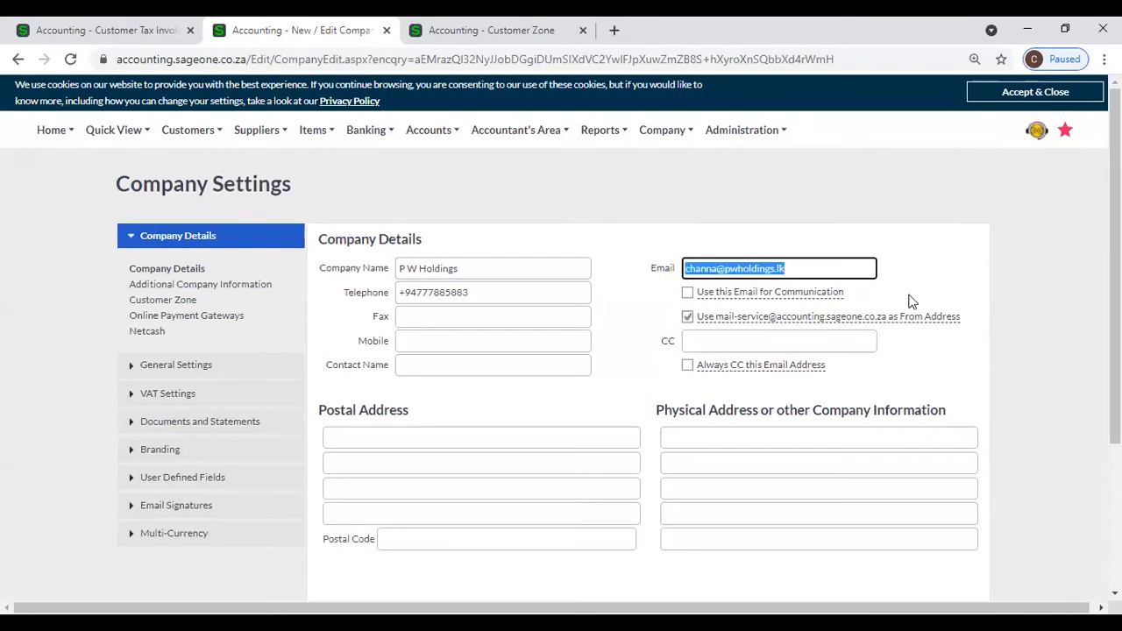
{"action": "left_click", "coordinate": [688, 292]}
{"action": "left_click", "coordinate": [687, 317]}
{"action": "mouse_move", "coordinate": [729, 294]}
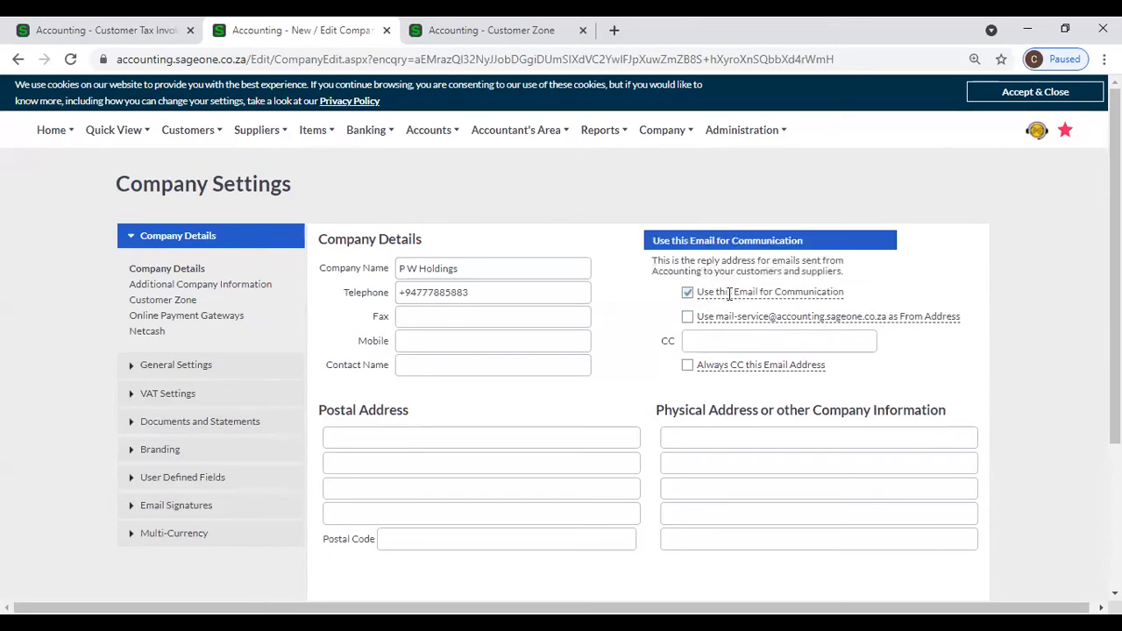
{"action": "mouse_move", "coordinate": [728, 316]}
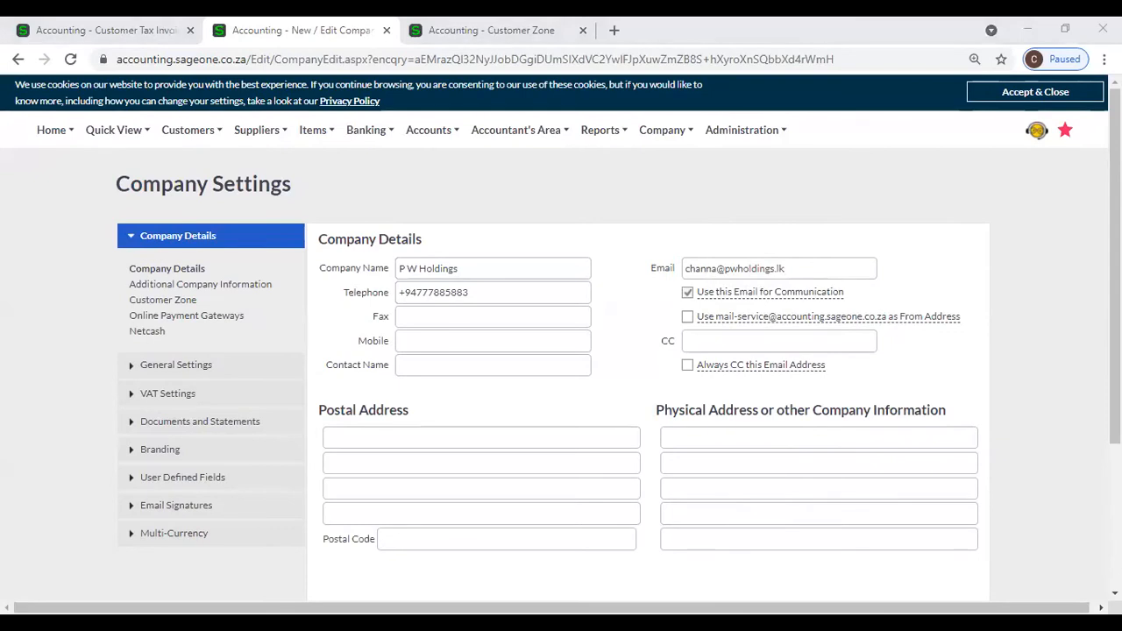
Step: Switch to Outlook and compare the senders of the tax invoice email and the Welcome to Accounting email
{"action": "key", "text": "alt+Tab"}
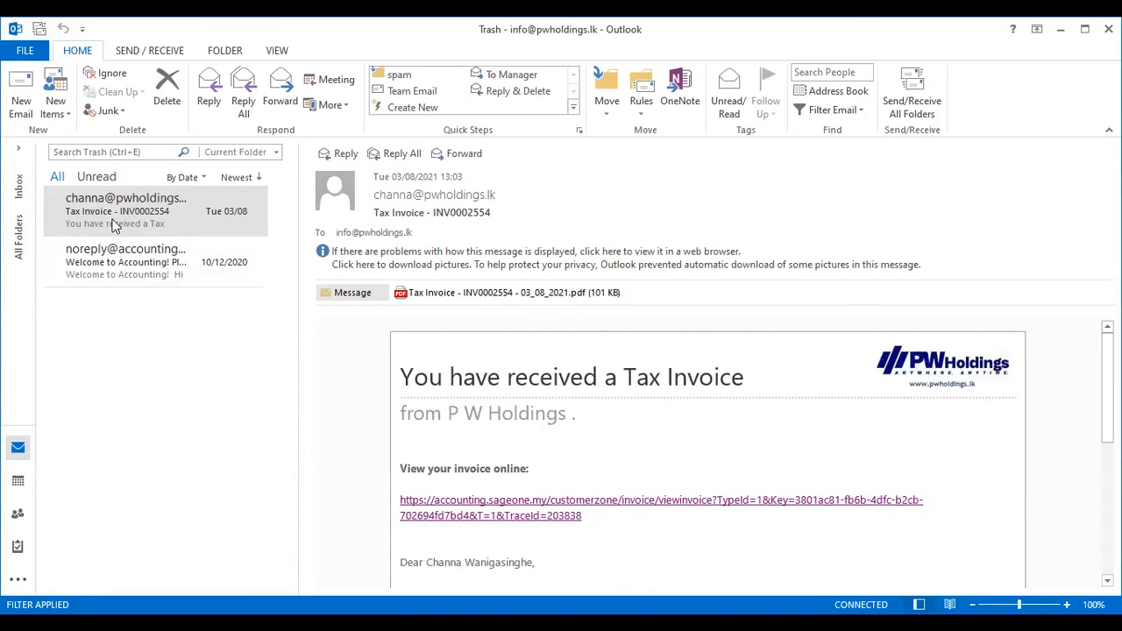
{"action": "left_click", "coordinate": [125, 268]}
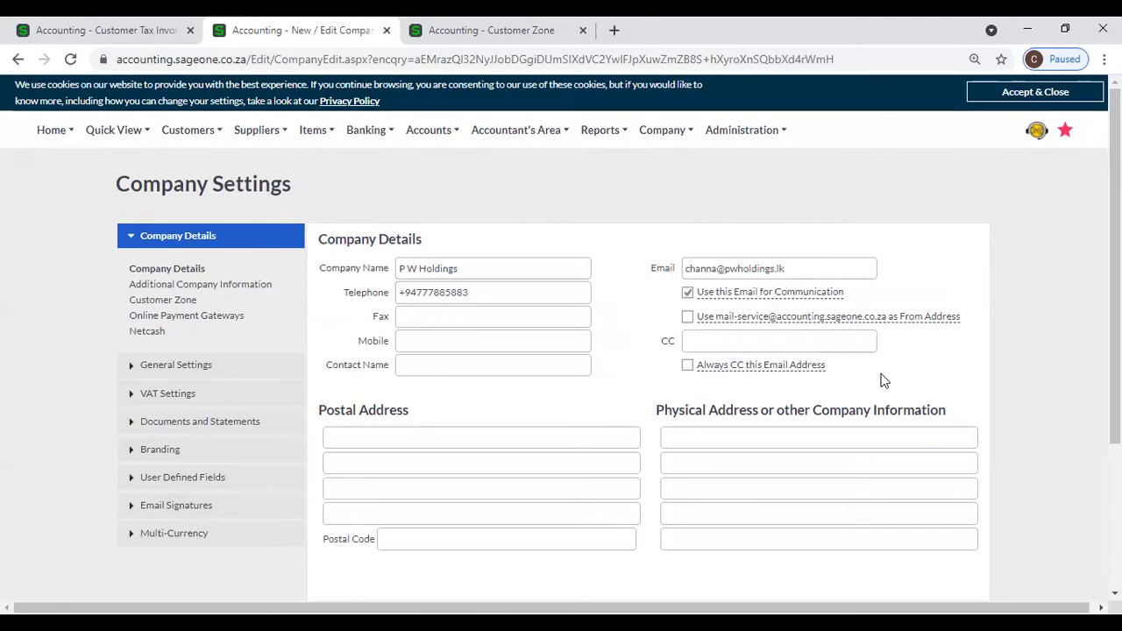
Step: Turn on Always CC this Email Address in Company Settings and inspect the CC field without entering an address
{"action": "left_click", "coordinate": [688, 367]}
{"action": "left_click", "coordinate": [869, 341]}
{"action": "left_click", "coordinate": [934, 346]}
{"action": "left_click", "coordinate": [865, 343]}
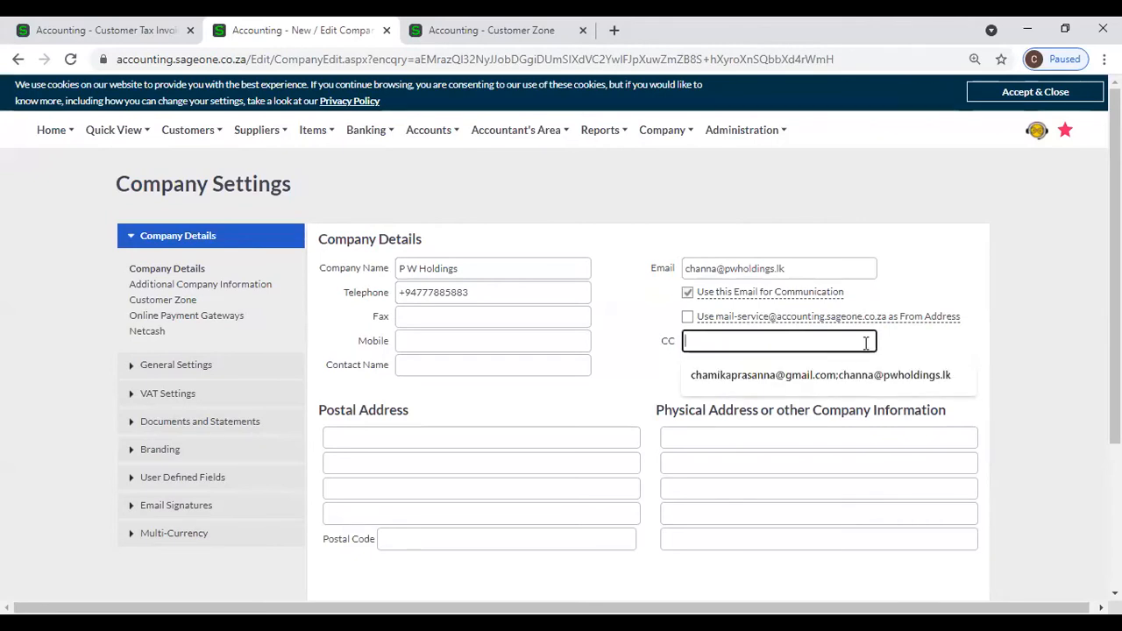
{"action": "left_click", "coordinate": [998, 344]}
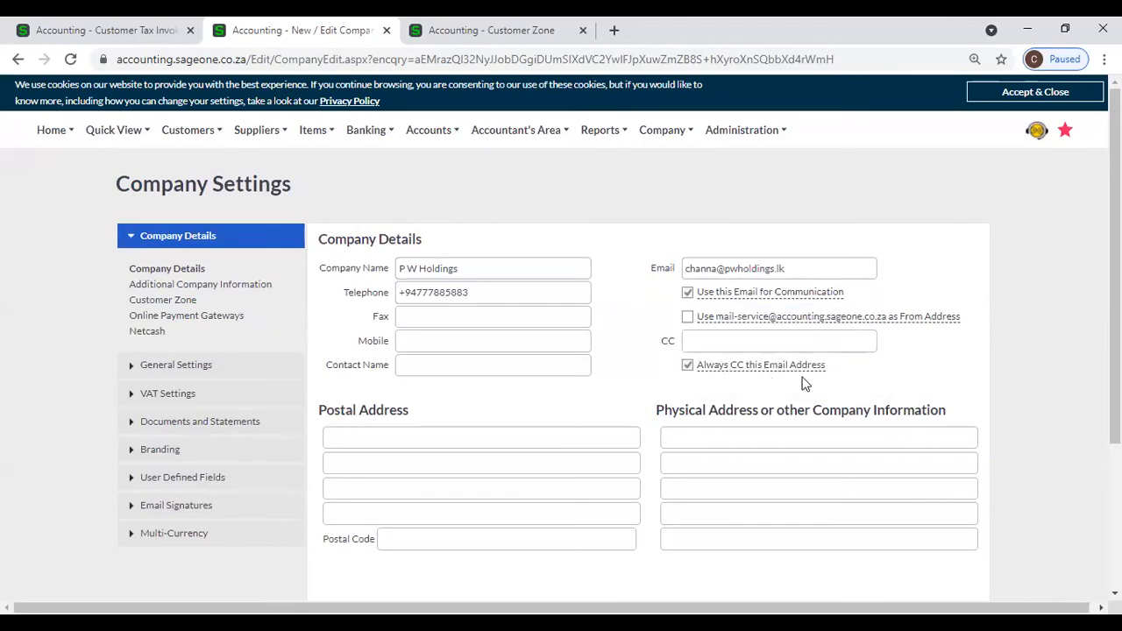
Step: Review the Postal Address and Physical Address or other Company Information fields without entering anything
{"action": "scroll", "coordinate": [855, 379], "scroll_direction": "down", "scroll_amount": 1}
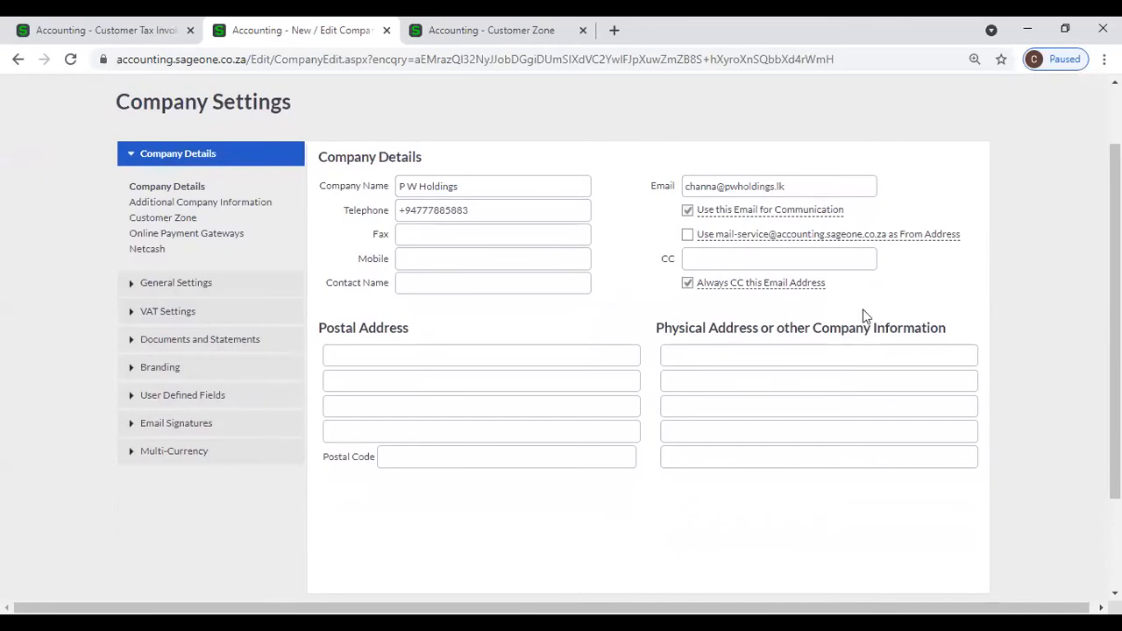
{"action": "left_click", "coordinate": [404, 357]}
{"action": "left_click", "coordinate": [512, 327]}
{"action": "left_click", "coordinate": [535, 354]}
{"action": "left_click", "coordinate": [599, 341]}
{"action": "left_click", "coordinate": [682, 351]}
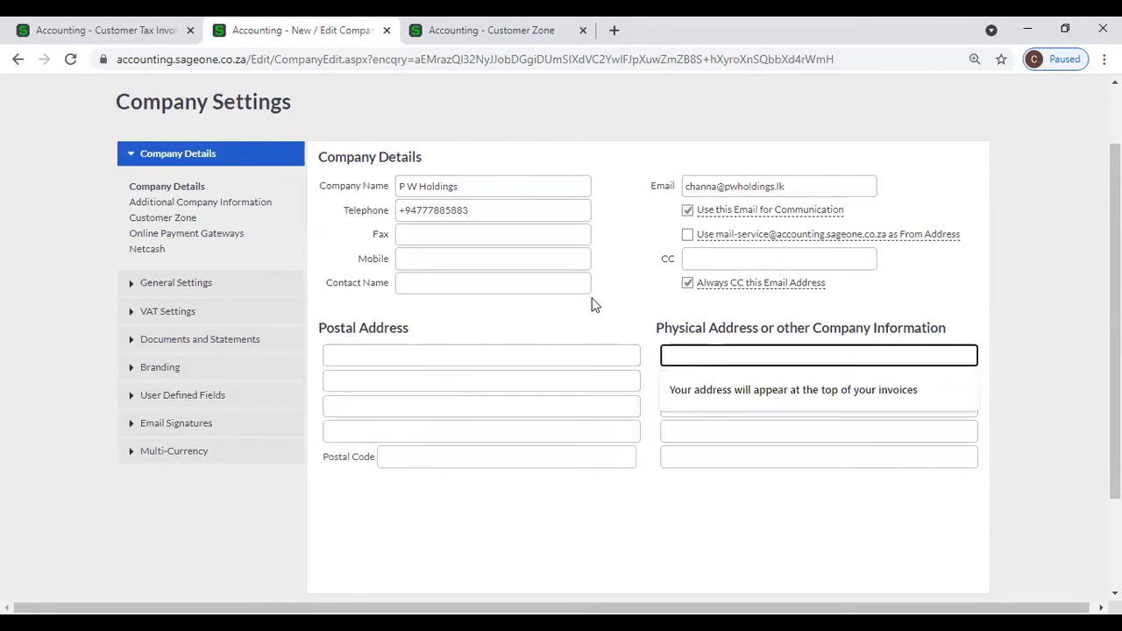
{"action": "left_click", "coordinate": [593, 305]}
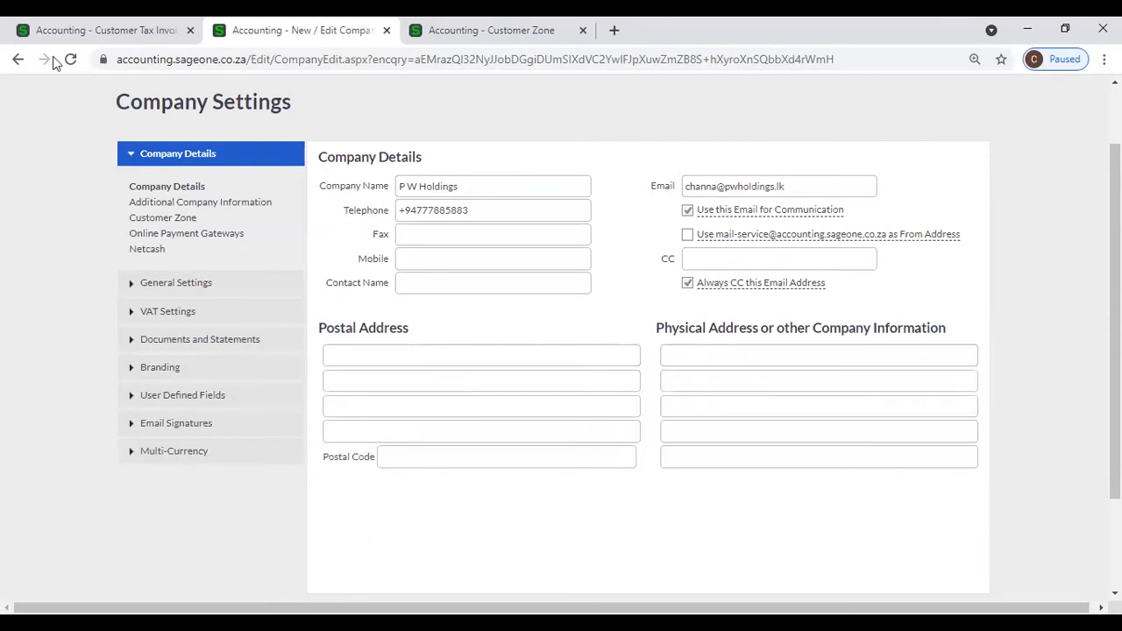
Step: Switch to the populated company on sageone.asia and close the email form over its customer tax invoices
{"action": "left_click", "coordinate": [68, 33]}
{"action": "scroll", "coordinate": [833, 158], "scroll_direction": "up", "scroll_amount": 1}
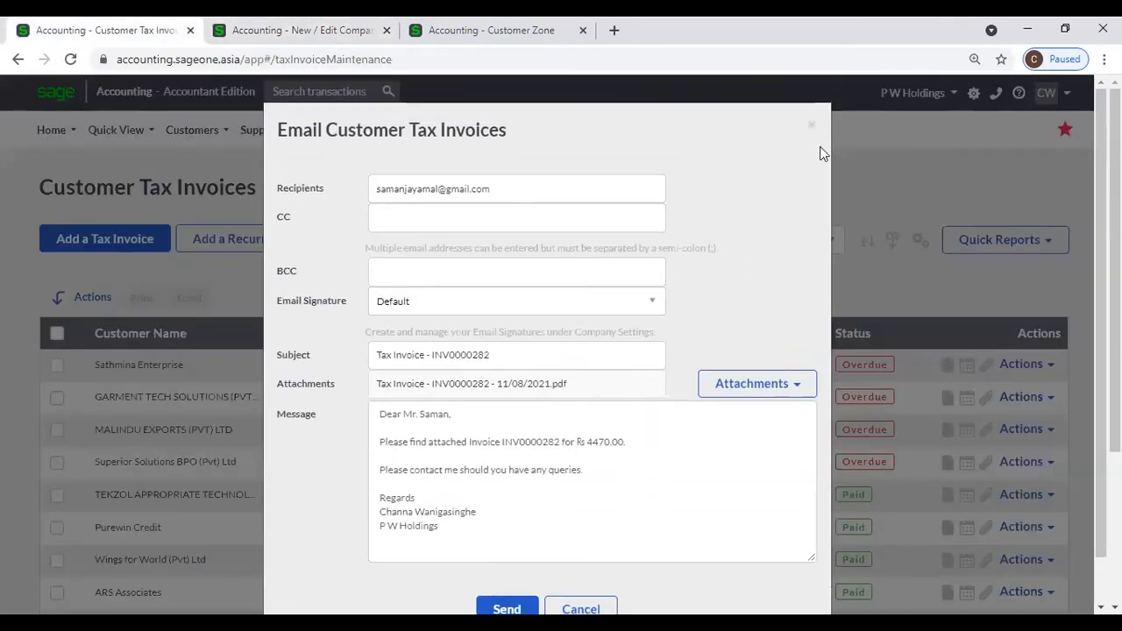
{"action": "left_click", "coordinate": [810, 125]}
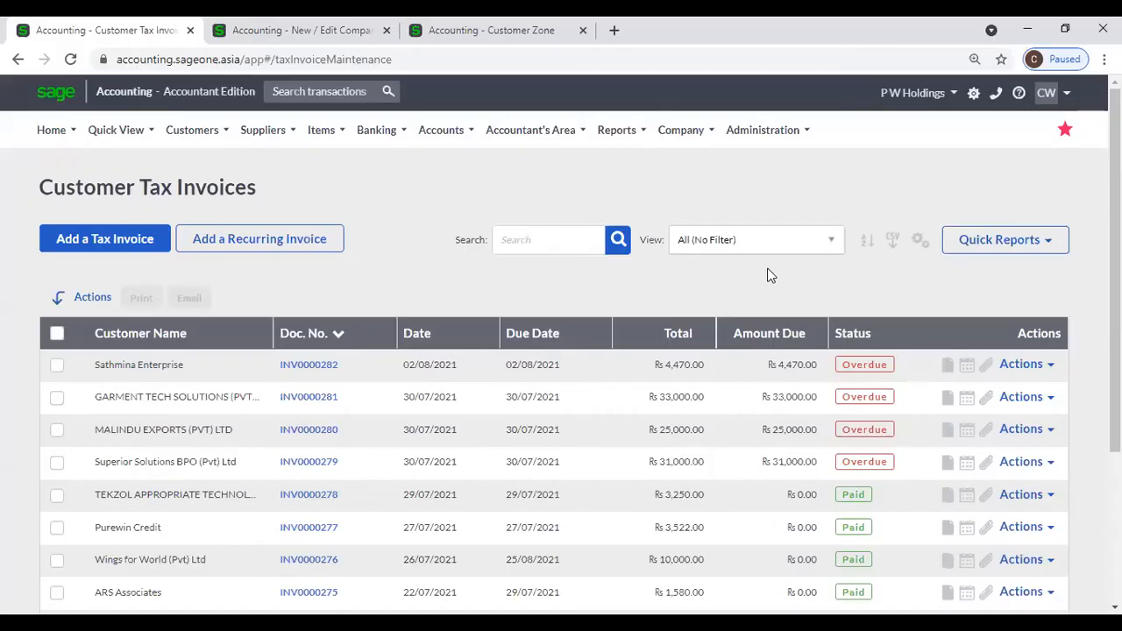
Step: Open the first tax invoice in the list and examine the company address and contact header in its print preview
{"action": "left_click", "coordinate": [310, 367]}
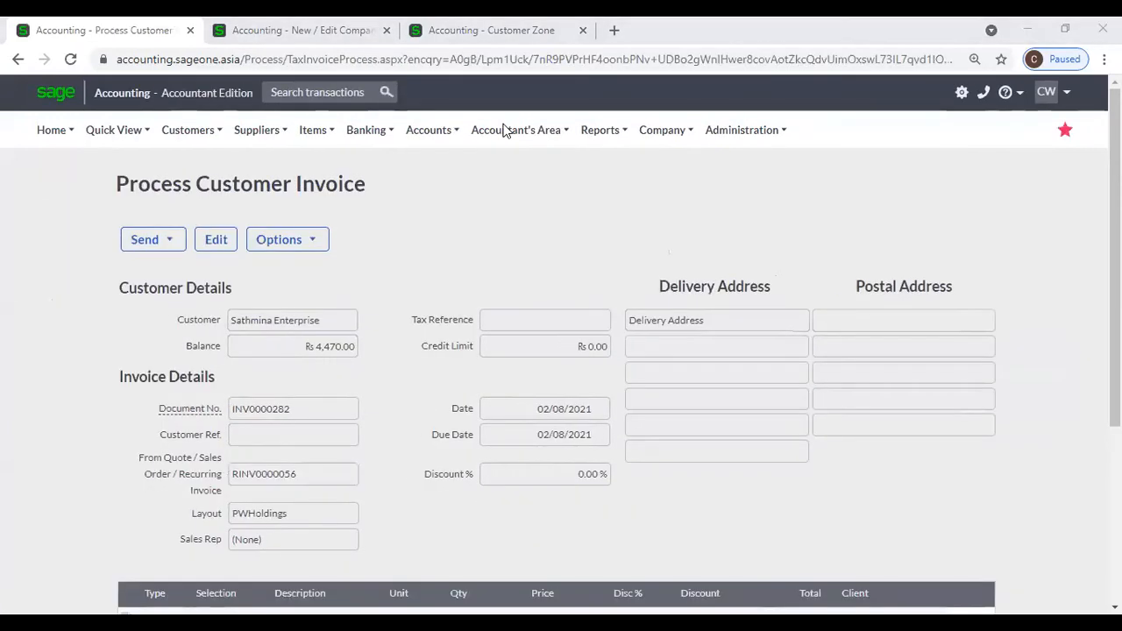
{"action": "scroll", "coordinate": [576, 471], "scroll_direction": "down", "scroll_amount": 3}
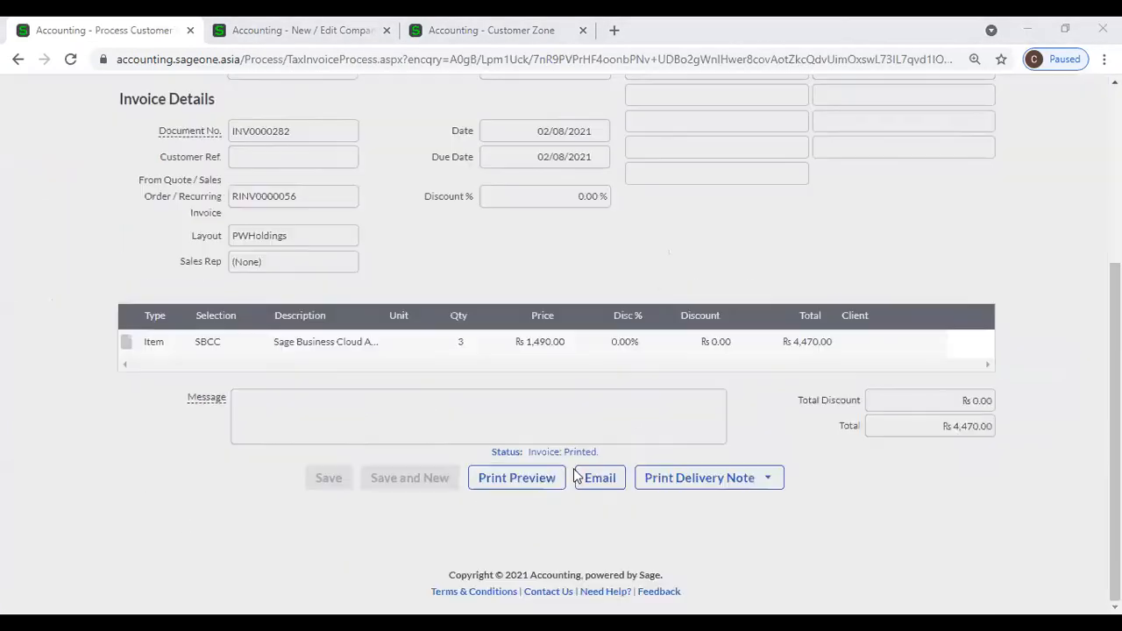
{"action": "left_click", "coordinate": [502, 482]}
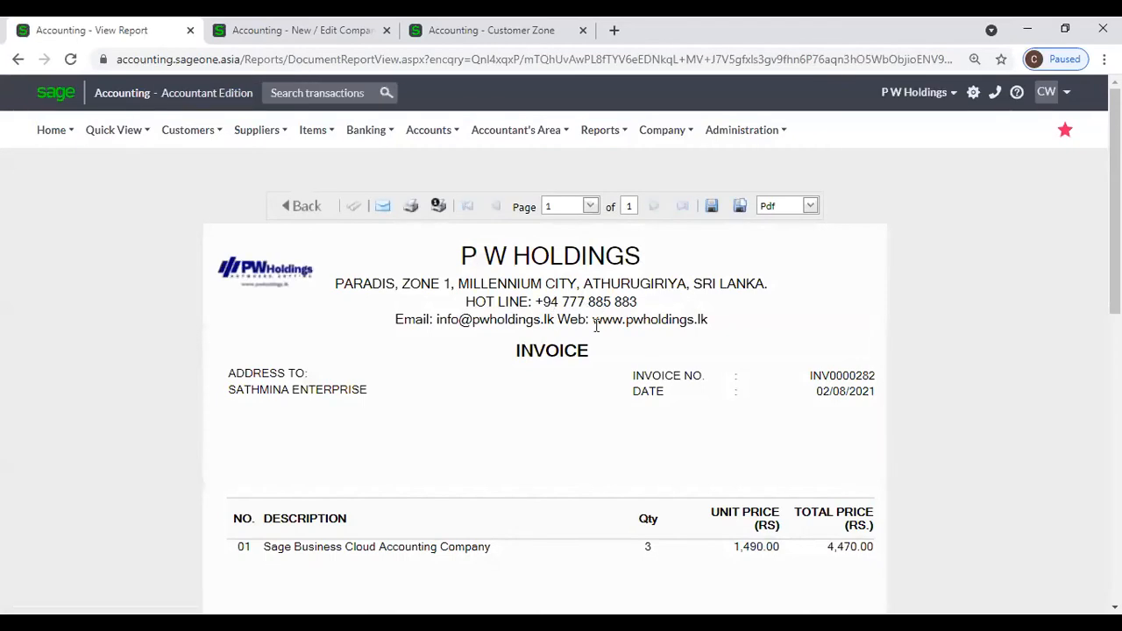
Step: Return to the sageone.co.za Company Settings and turn off Always CC this Email Address
{"action": "left_click", "coordinate": [330, 40]}
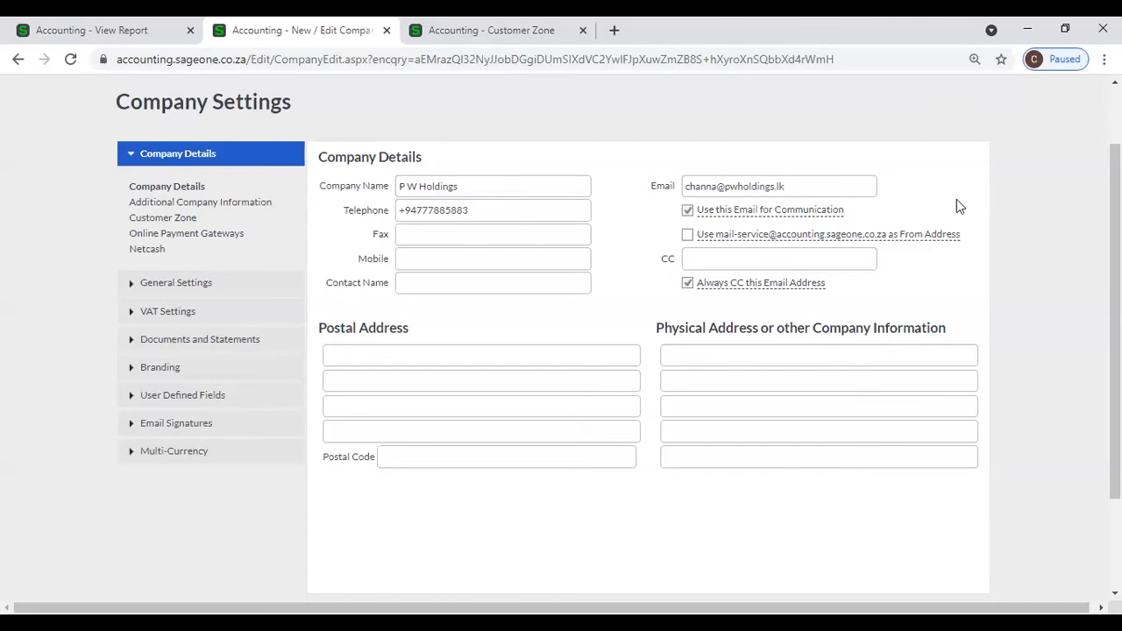
{"action": "left_click", "coordinate": [688, 284]}
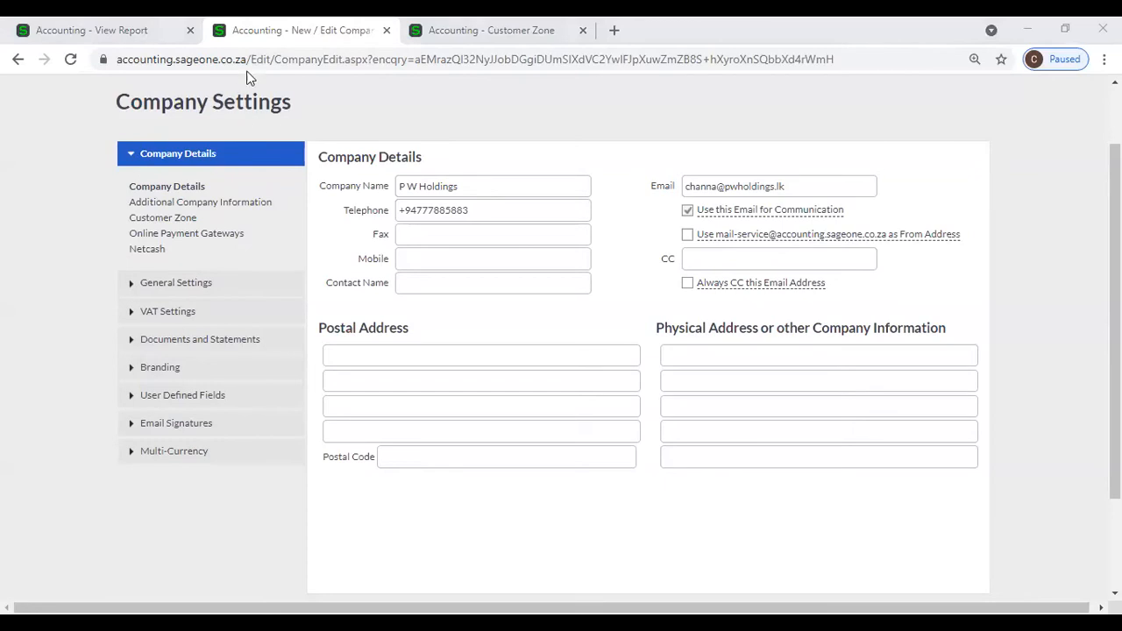
Step: Open the accounting.sageone.co.za login page in a new browser tab through the earlier web search for that address
{"action": "left_click", "coordinate": [478, 39]}
{"action": "key", "text": "ctrl+shift+Tab"}
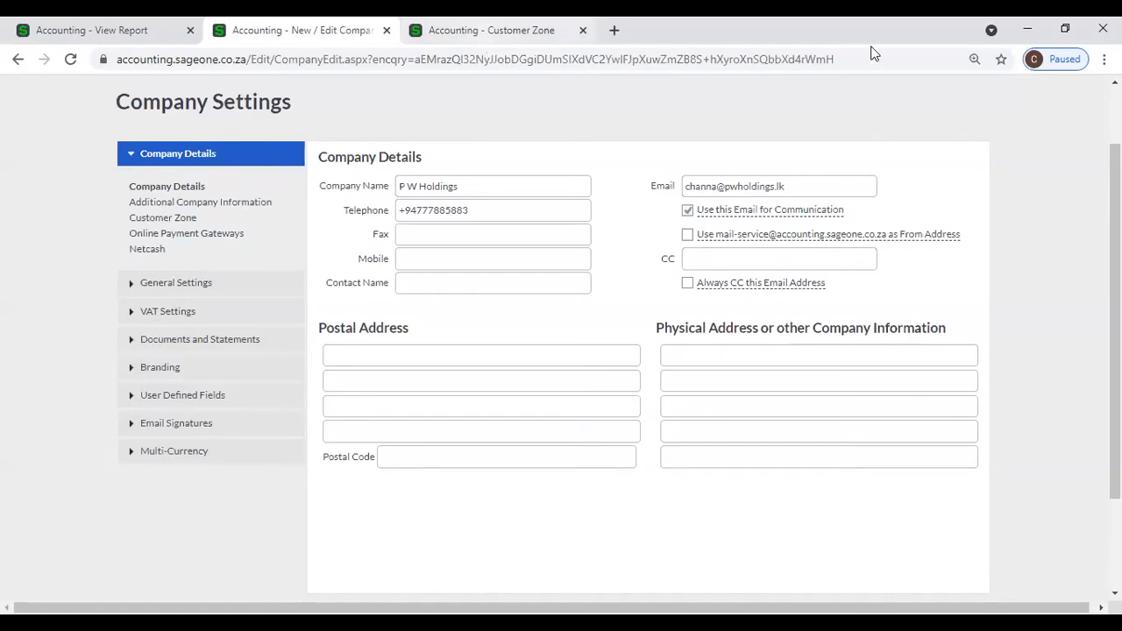
{"action": "double_click", "coordinate": [919, 40]}
{"action": "left_click", "coordinate": [720, 23]}
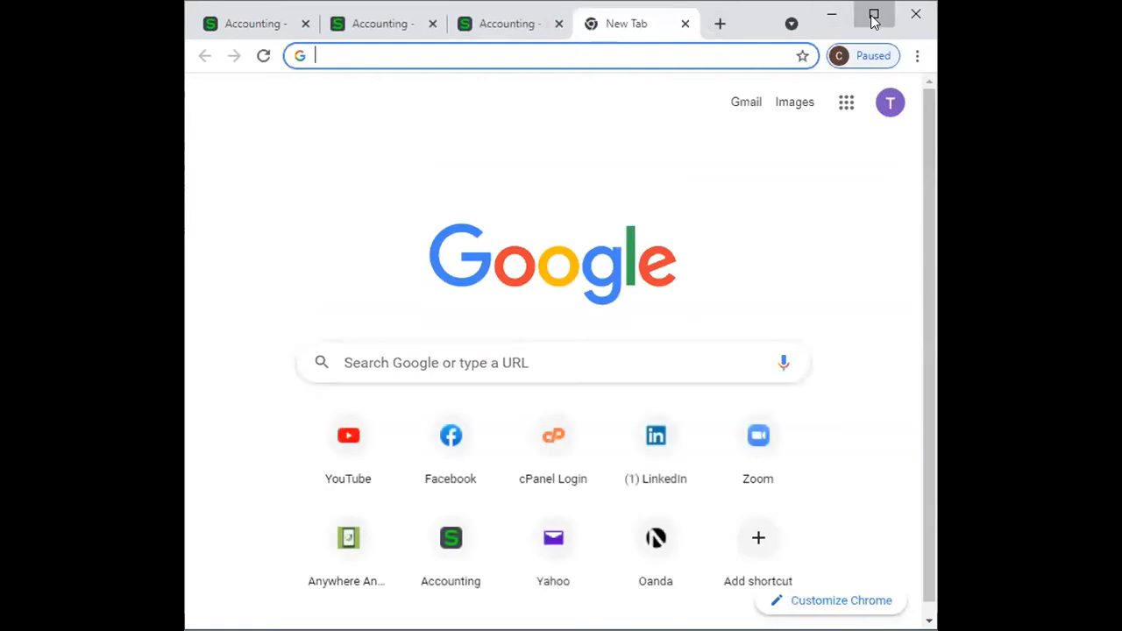
{"action": "left_click", "coordinate": [874, 17]}
{"action": "type", "text": "sampathvishwa.com"}
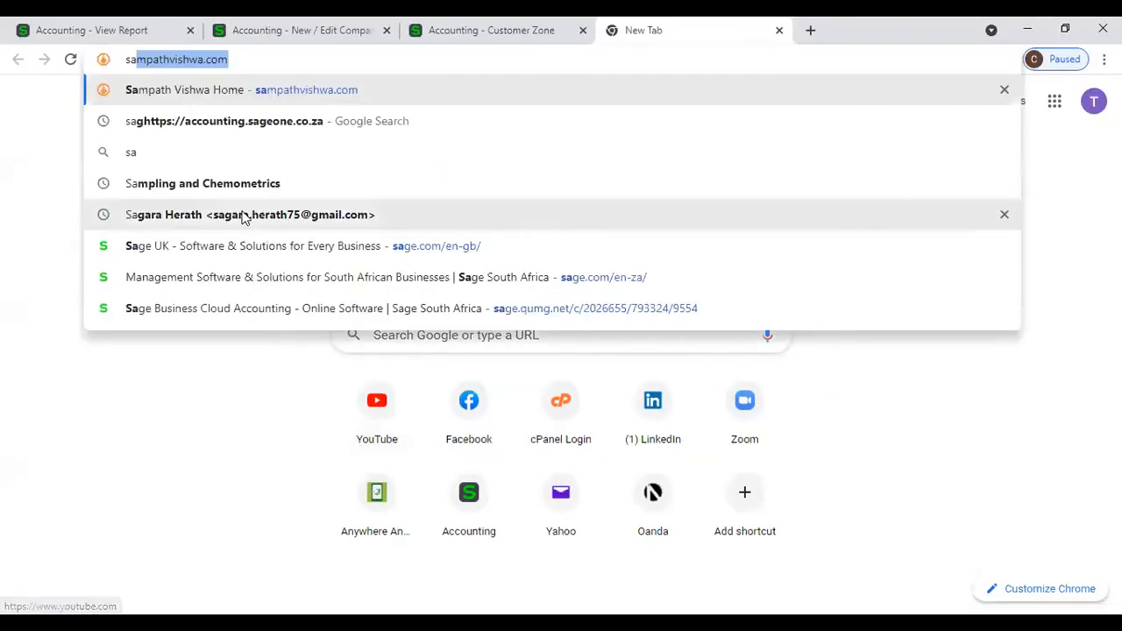
{"action": "left_click", "coordinate": [273, 126]}
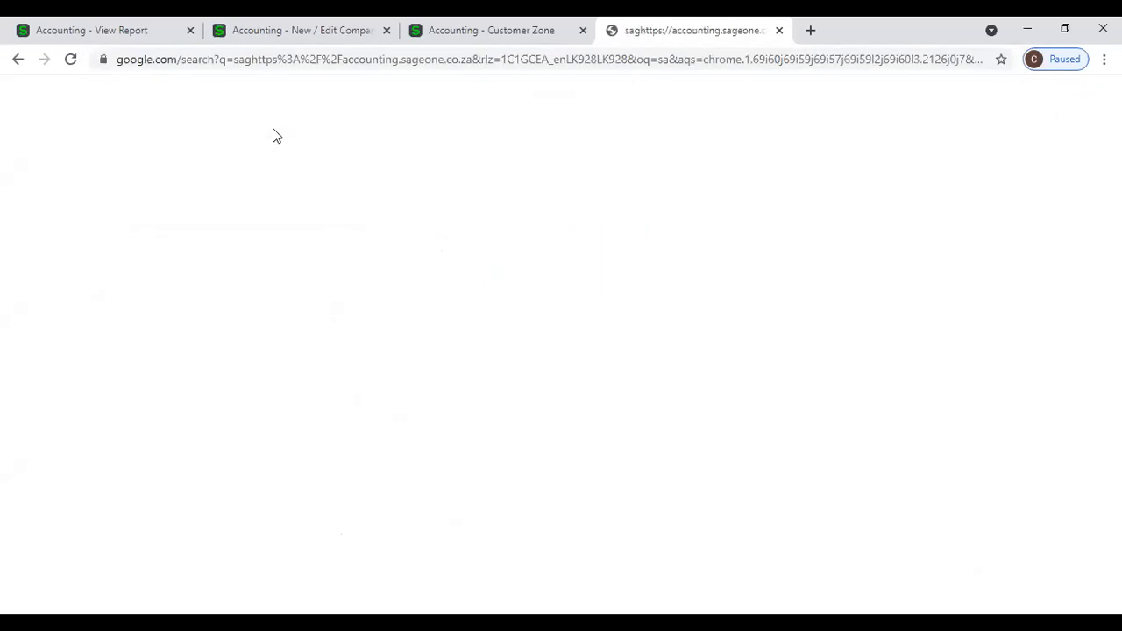
{"action": "left_click", "coordinate": [318, 287]}
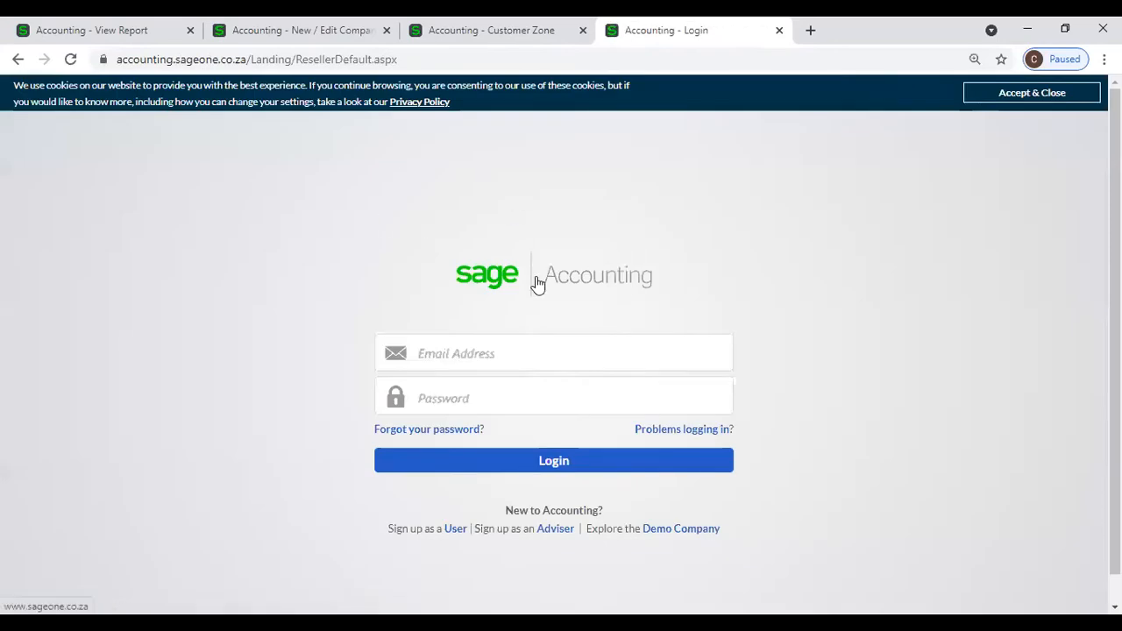
Step: Review the login form and its forgotten-password page, and close that tab to return to Company Settings
{"action": "left_click", "coordinate": [541, 349]}
{"action": "left_click", "coordinate": [581, 264]}
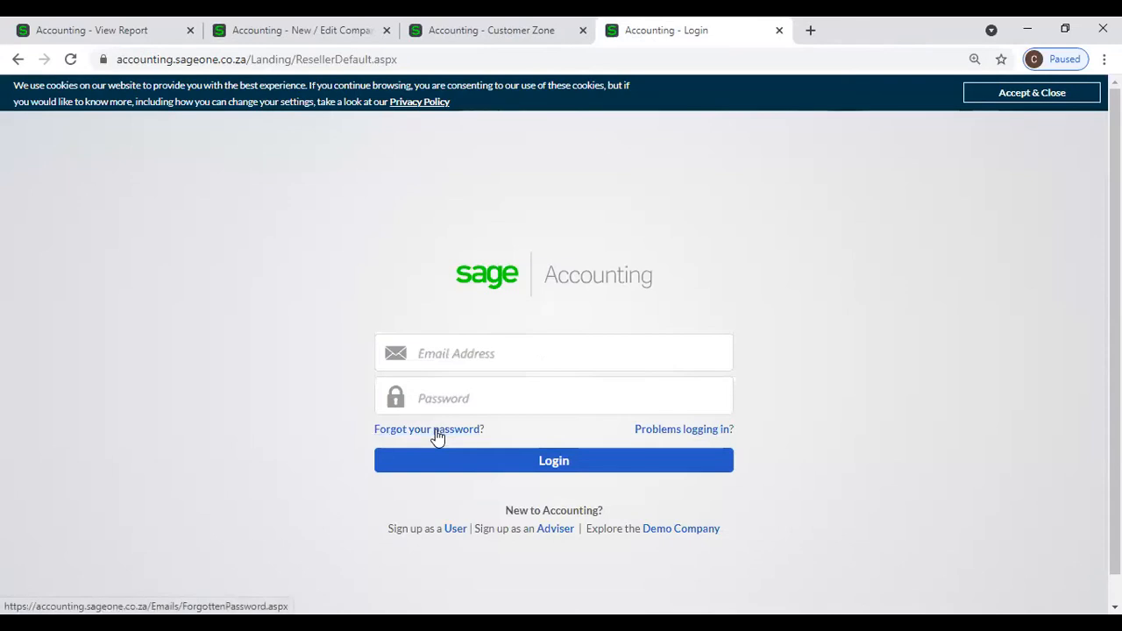
{"action": "left_click", "coordinate": [438, 432]}
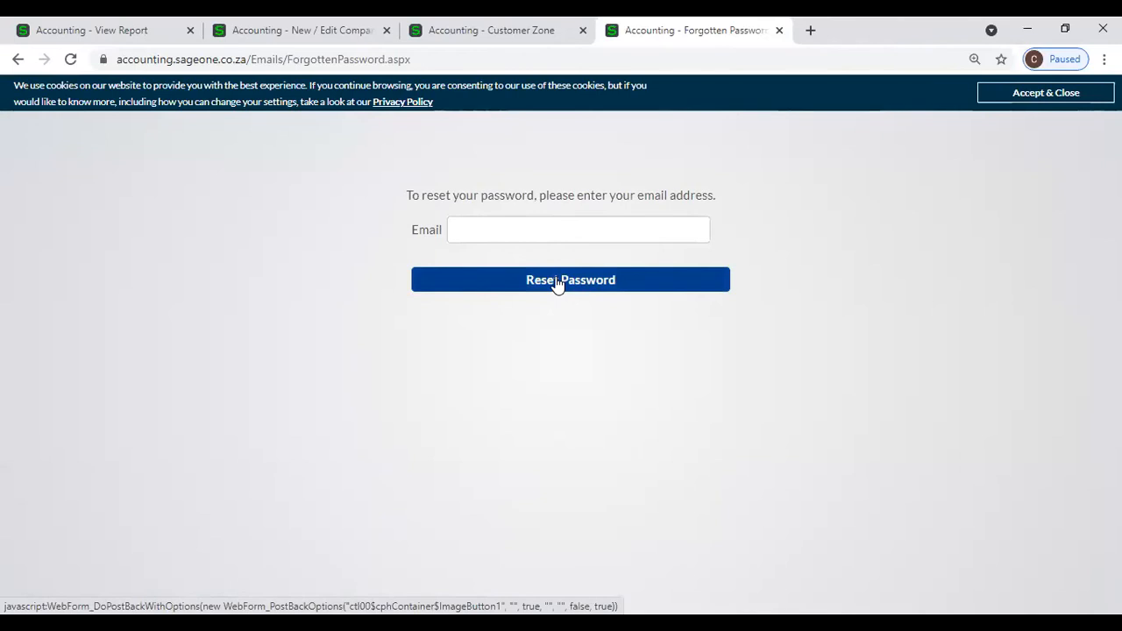
{"action": "left_click", "coordinate": [778, 30]}
{"action": "left_click", "coordinate": [374, 39]}
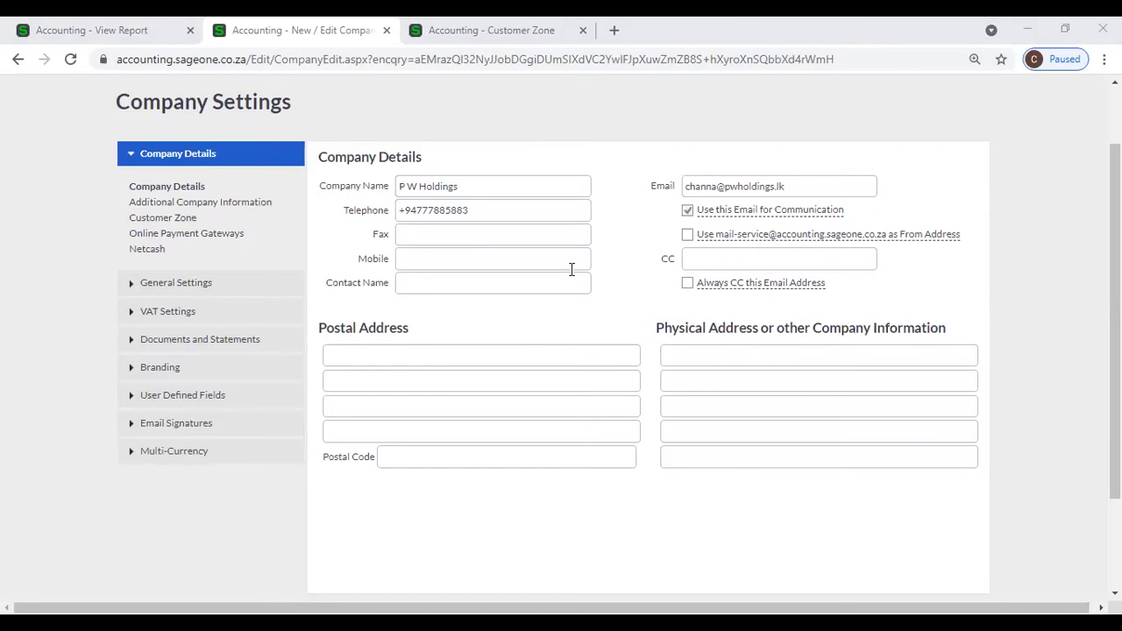
Step: Review the Company Details page down to its save and cancel options without saving
{"action": "scroll", "coordinate": [575, 265], "scroll_direction": "down", "scroll_amount": 2}
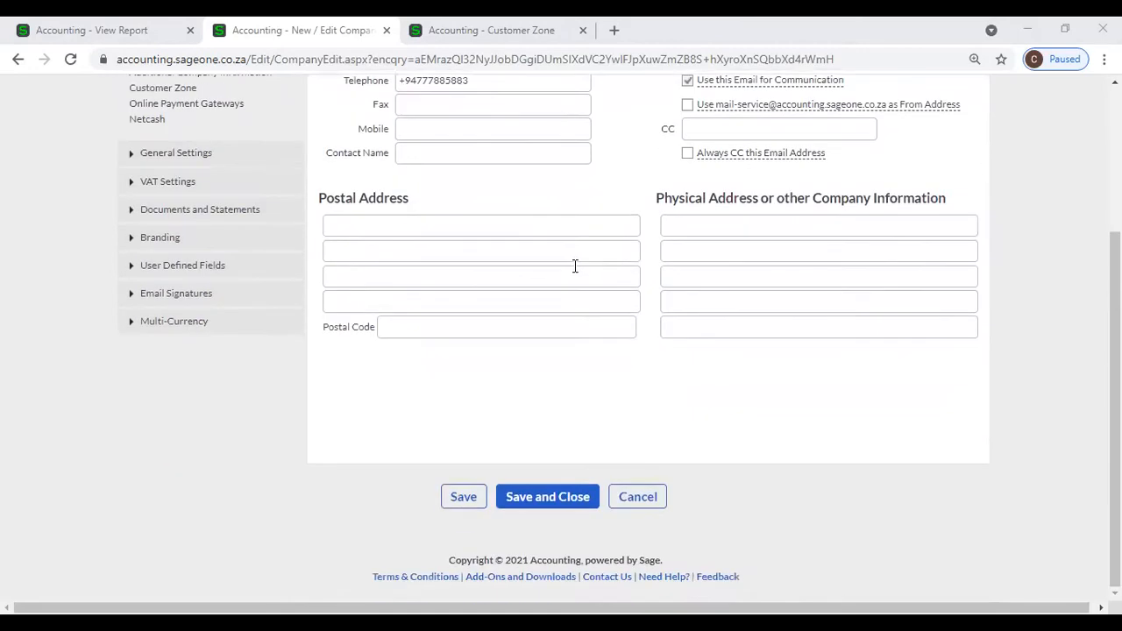
{"action": "scroll", "coordinate": [575, 267], "scroll_direction": "up", "scroll_amount": 2}
{"action": "scroll", "coordinate": [541, 377], "scroll_direction": "down", "scroll_amount": 2}
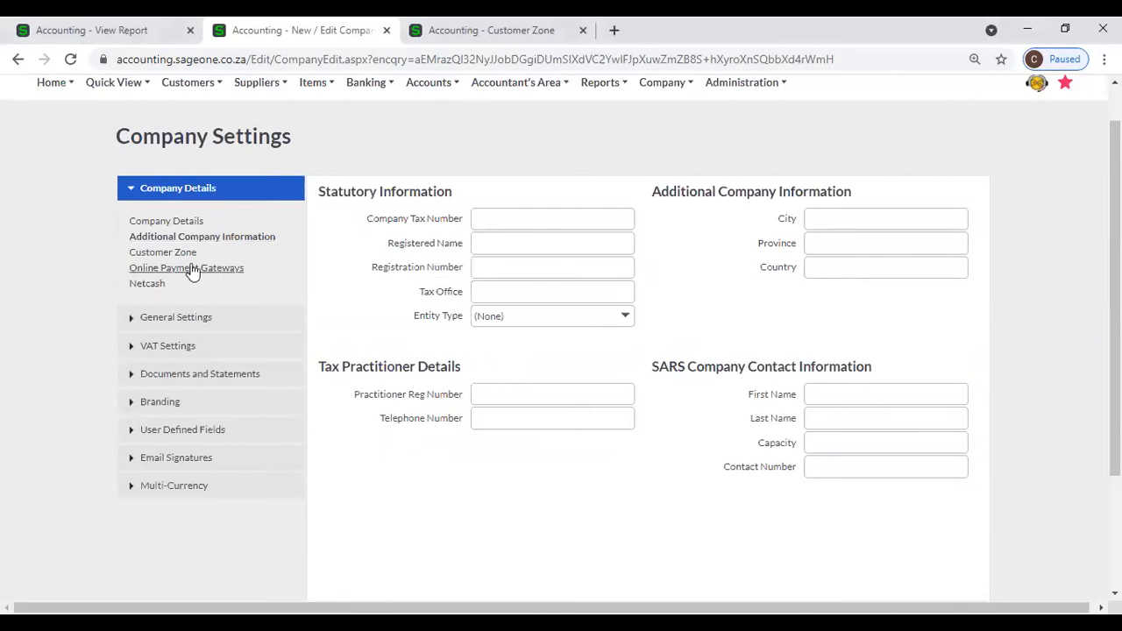
{"action": "left_click", "coordinate": [187, 220]}
{"action": "scroll", "coordinate": [456, 394], "scroll_direction": "down", "scroll_amount": 2}
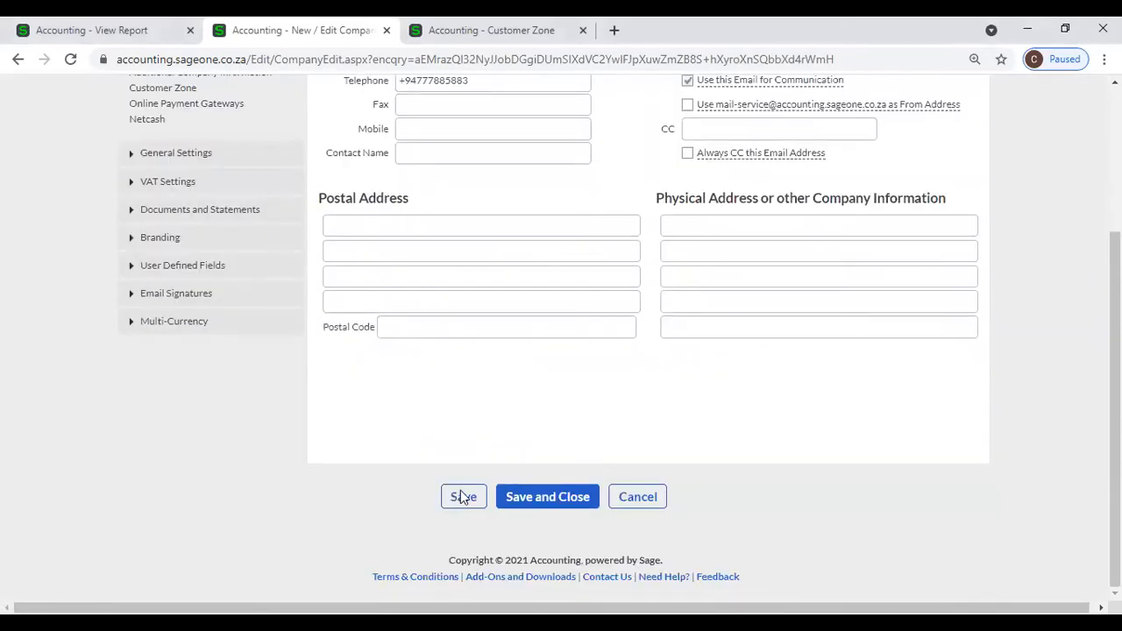
{"action": "left_click", "coordinate": [263, 270]}
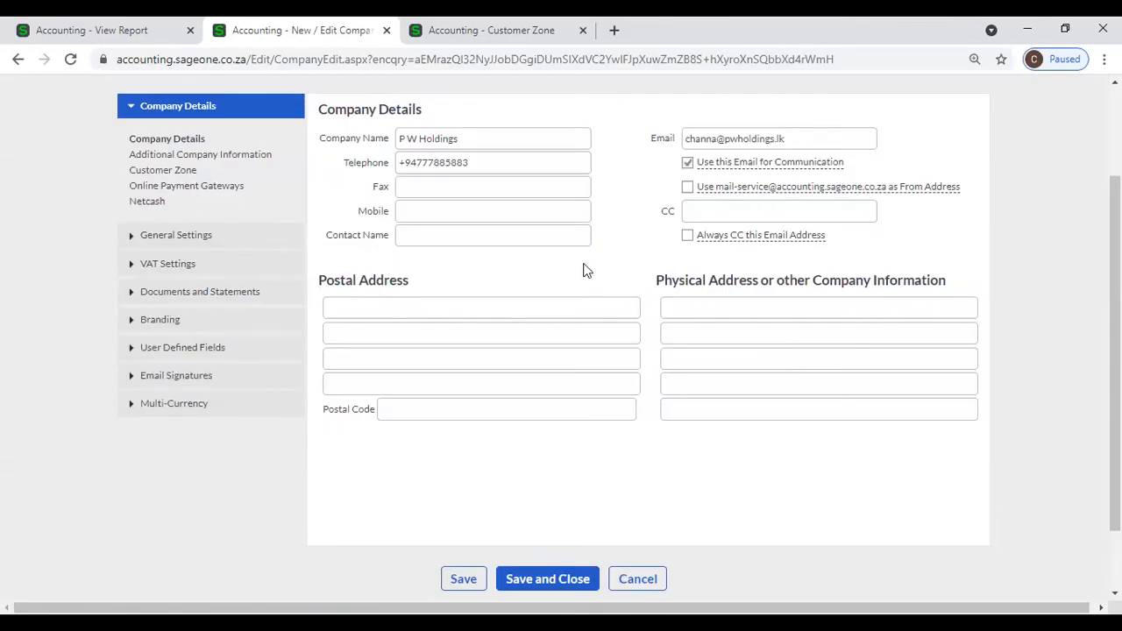
Step: Open Additional Company Information and review the Statutory Information fields from Company Tax Number to Tax Office
{"action": "left_click", "coordinate": [153, 156]}
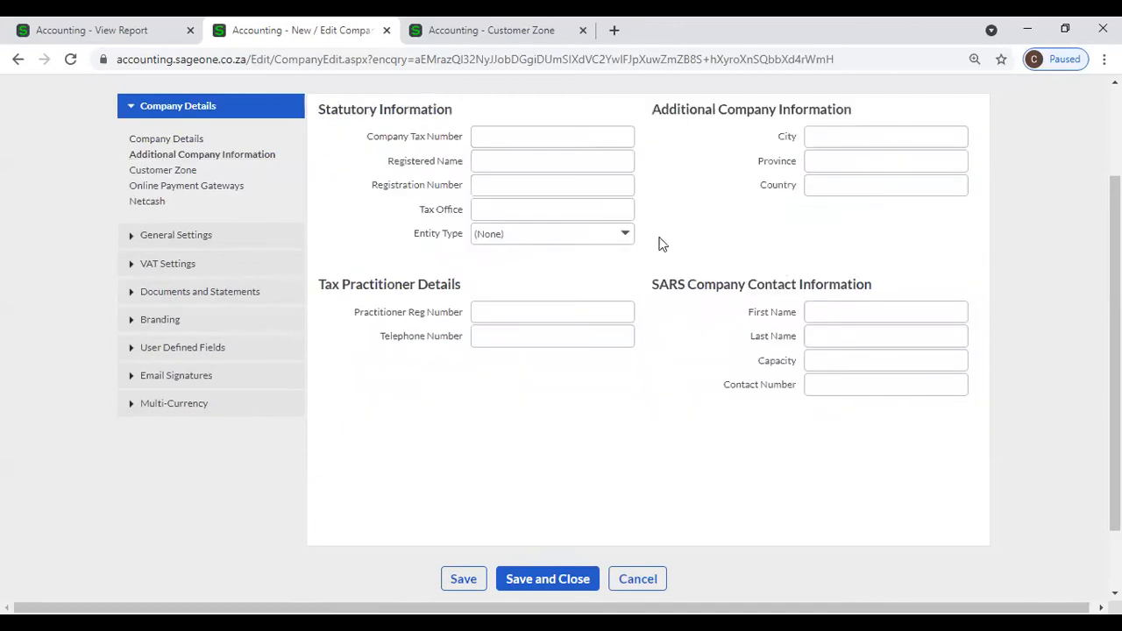
{"action": "scroll", "coordinate": [662, 243], "scroll_direction": "up", "scroll_amount": 1}
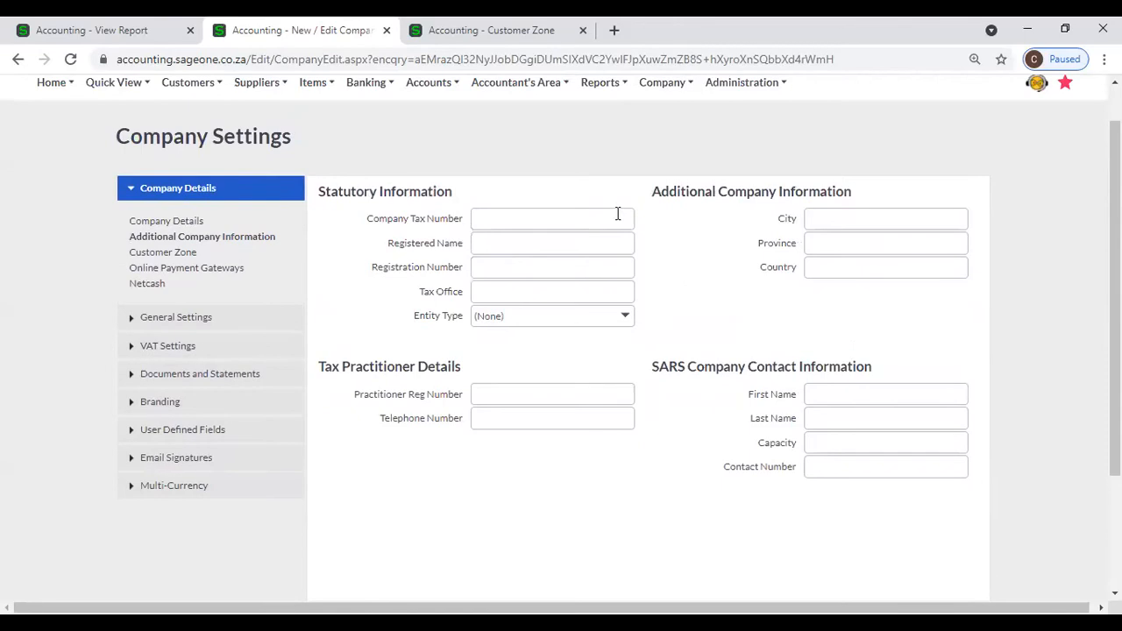
{"action": "left_click", "coordinate": [513, 217]}
{"action": "left_click", "coordinate": [503, 195]}
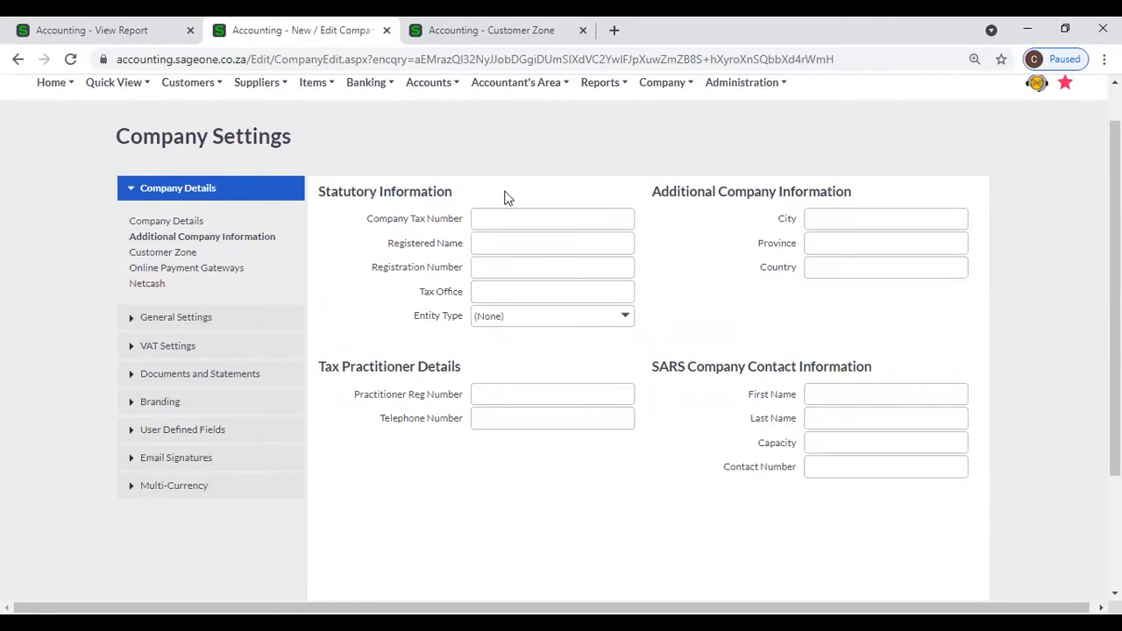
{"action": "left_click", "coordinate": [483, 243]}
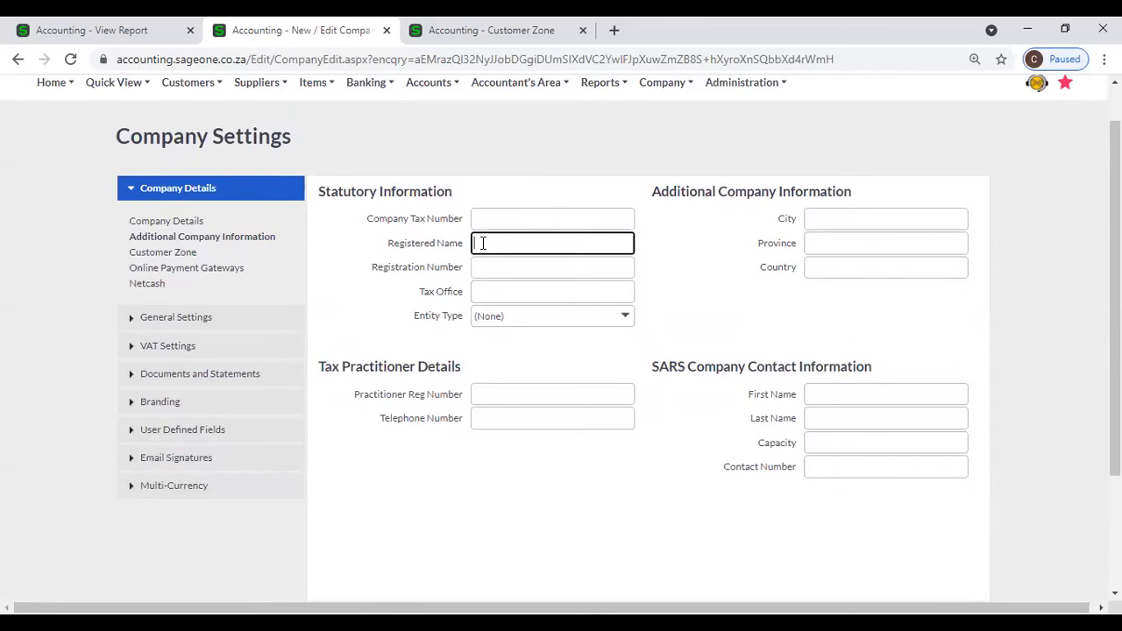
{"action": "left_click", "coordinate": [167, 220]}
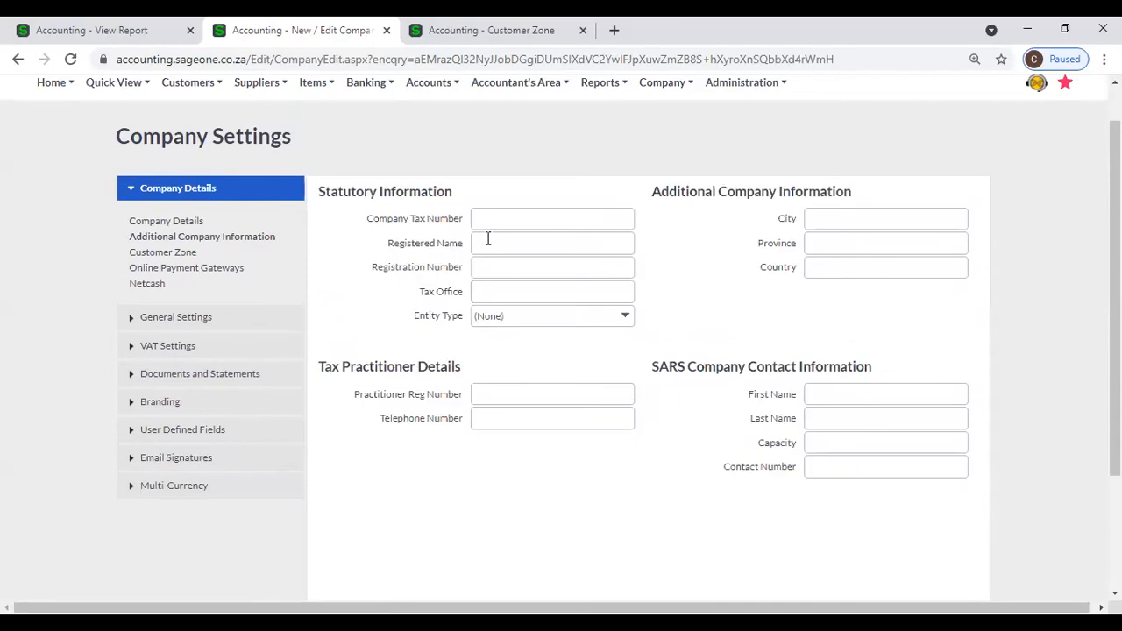
{"action": "left_click", "coordinate": [489, 242]}
{"action": "left_click", "coordinate": [530, 242]}
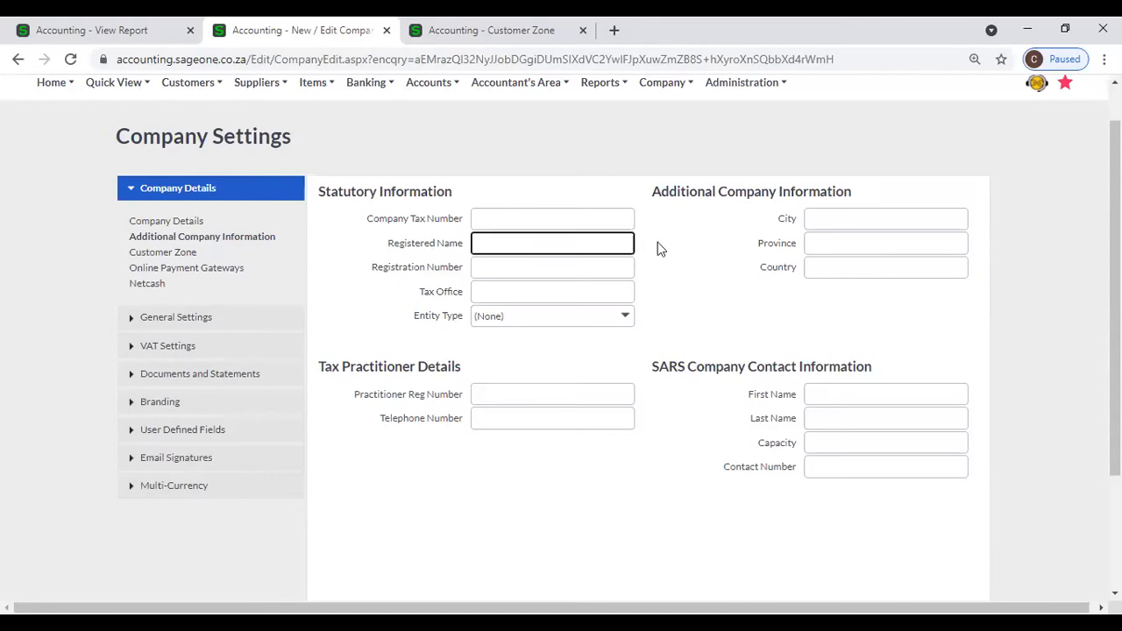
{"action": "left_click", "coordinate": [474, 270]}
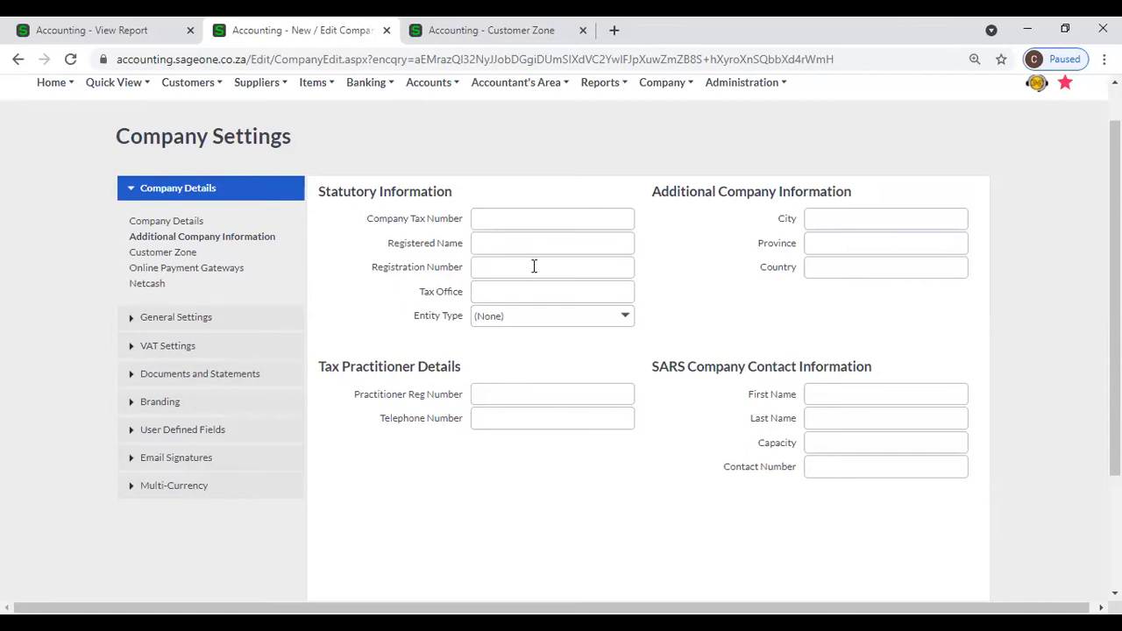
{"action": "left_click", "coordinate": [577, 268]}
{"action": "left_click", "coordinate": [541, 291]}
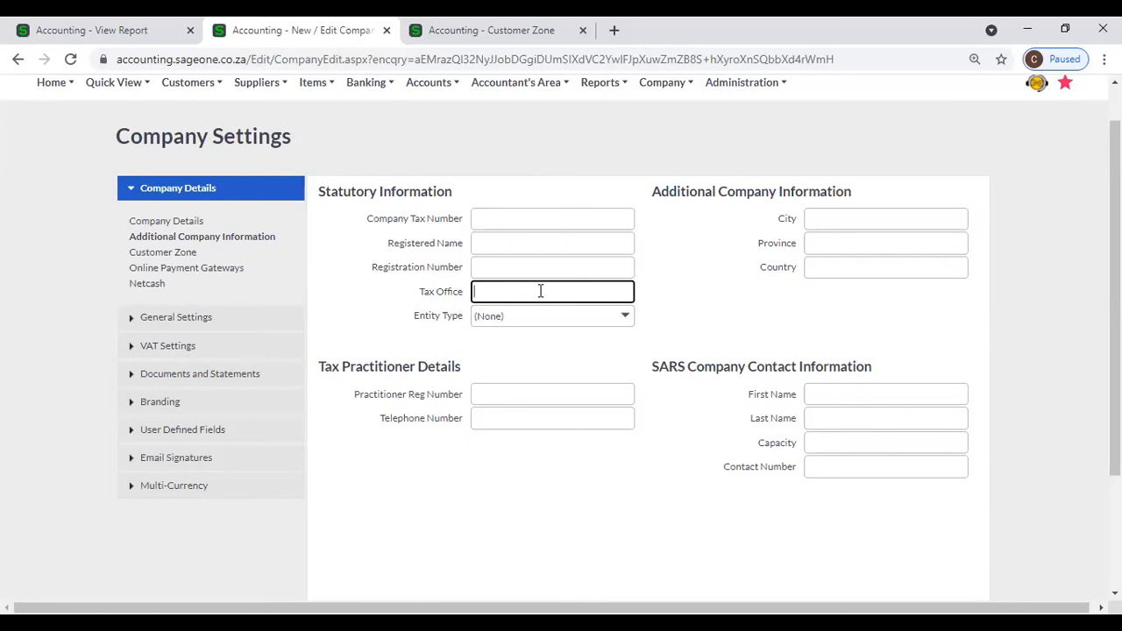
{"action": "left_click", "coordinate": [691, 292]}
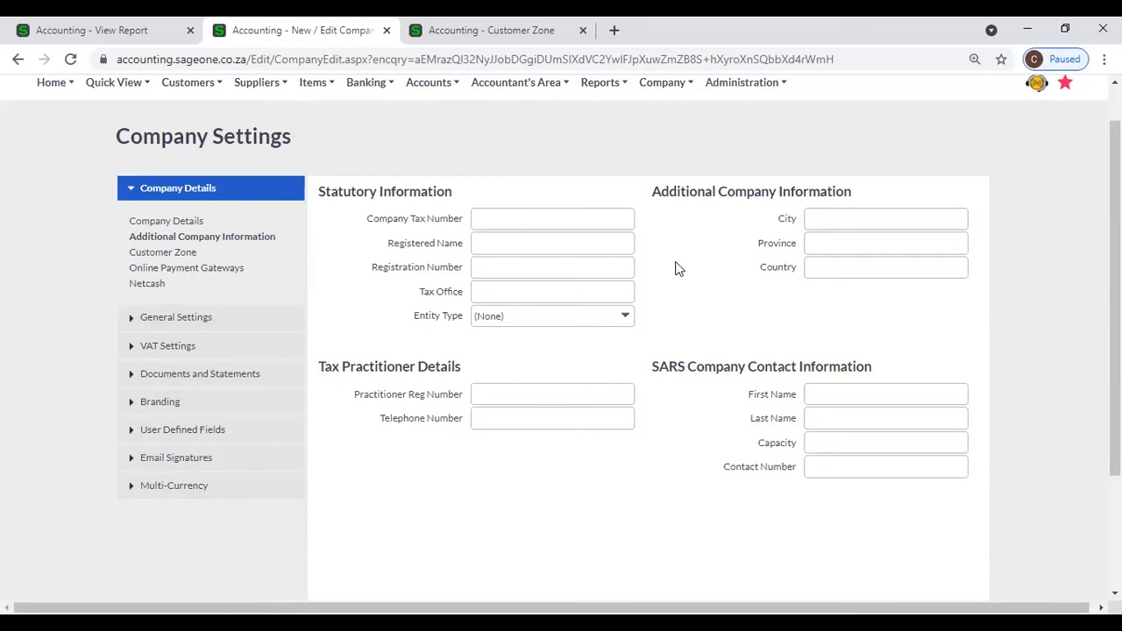
Step: Set the Entity Type under Statutory Information to Company
{"action": "scroll", "coordinate": [614, 211], "scroll_direction": "down", "scroll_amount": 1}
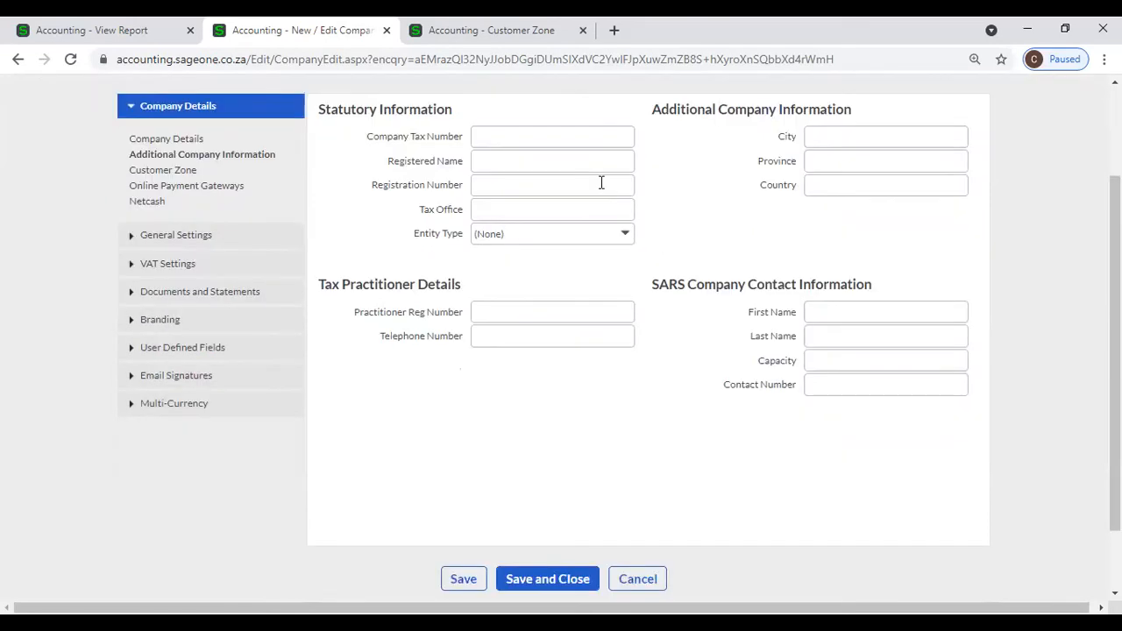
{"action": "left_click", "coordinate": [622, 233]}
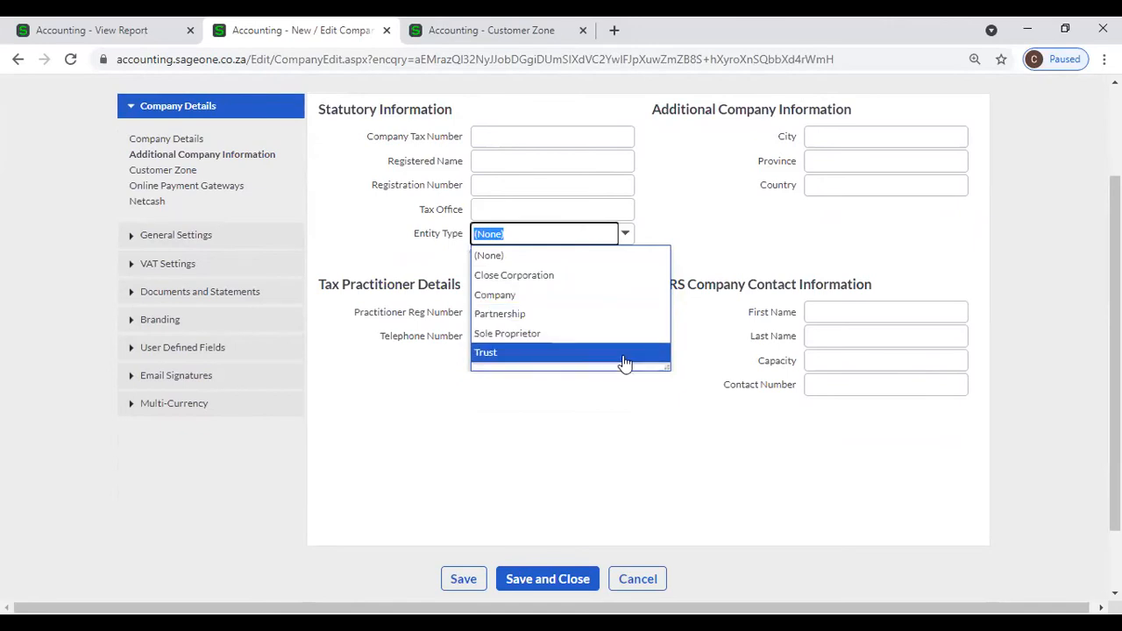
{"action": "left_click", "coordinate": [619, 298]}
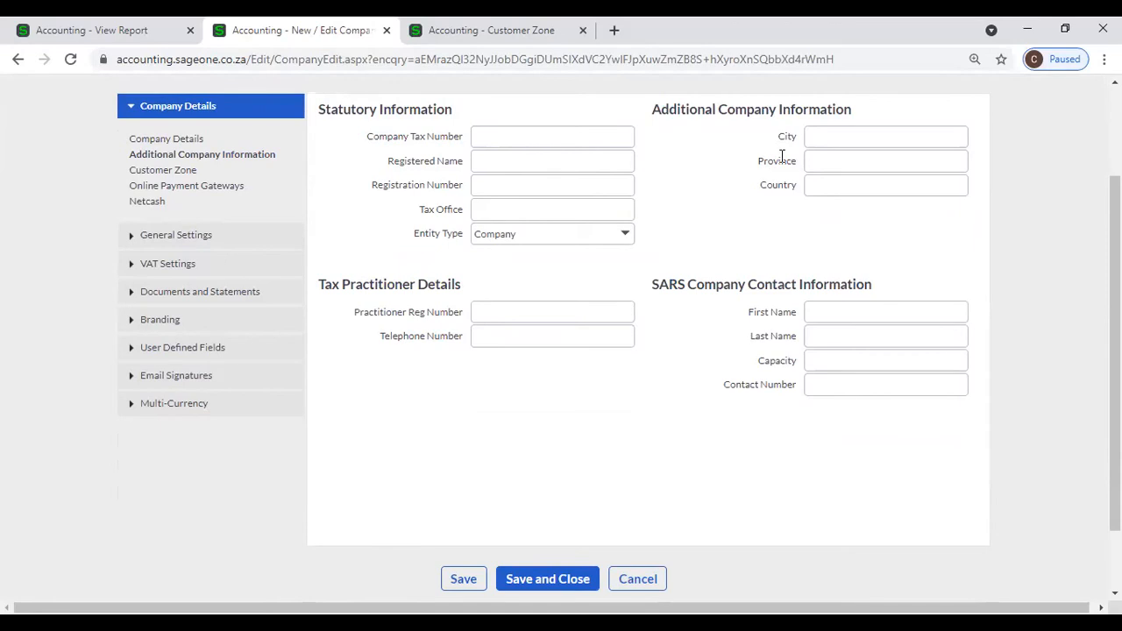
Step: Review the City, Province and Country fields of the Additional Company Information section without filling them in
{"action": "left_click", "coordinate": [835, 136]}
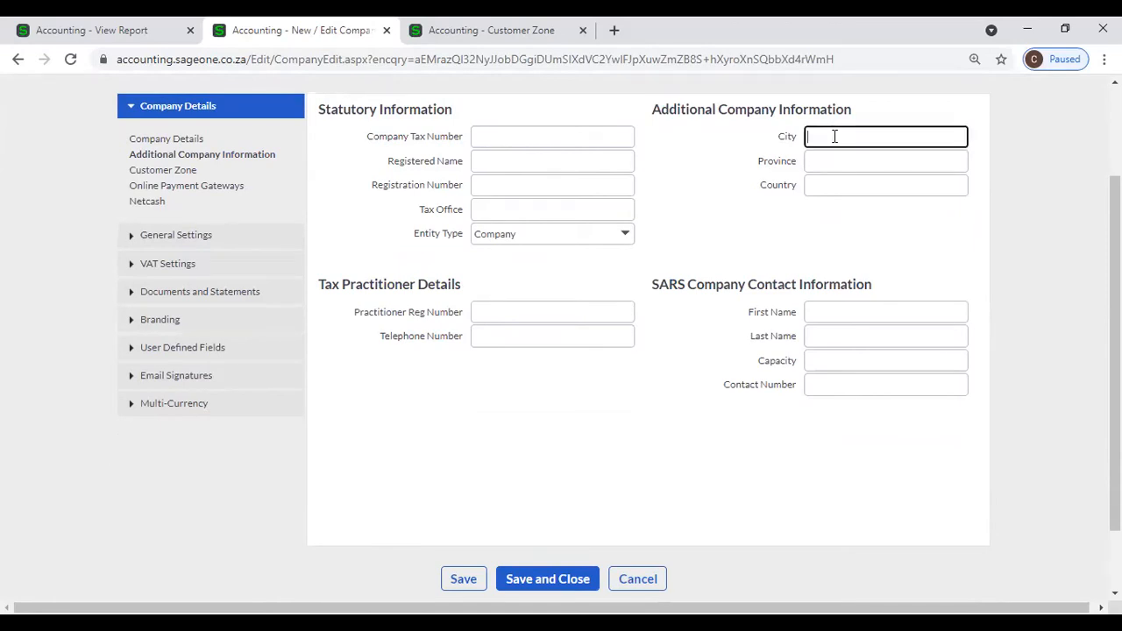
{"action": "left_click", "coordinate": [820, 163]}
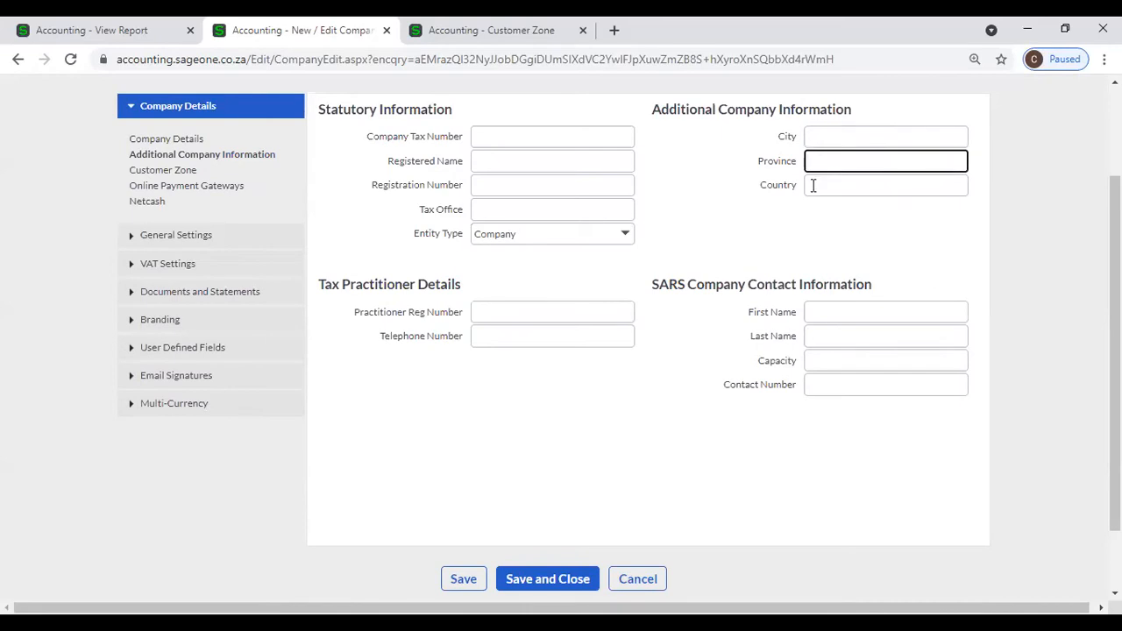
{"action": "left_click", "coordinate": [813, 186]}
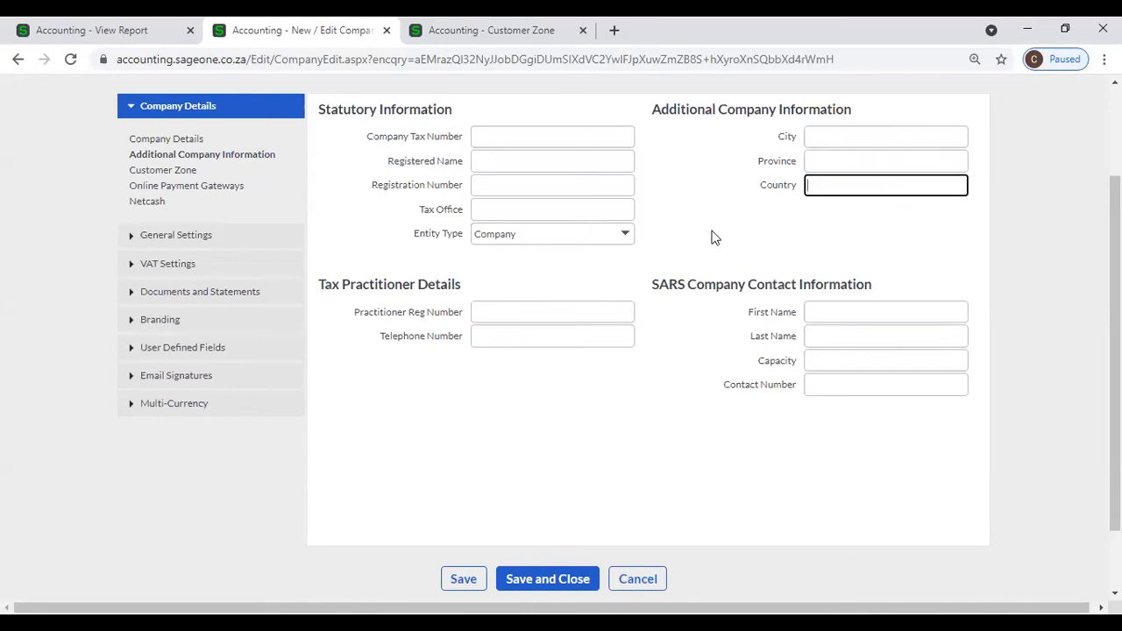
{"action": "left_click", "coordinate": [833, 137]}
{"action": "left_click", "coordinate": [832, 162]}
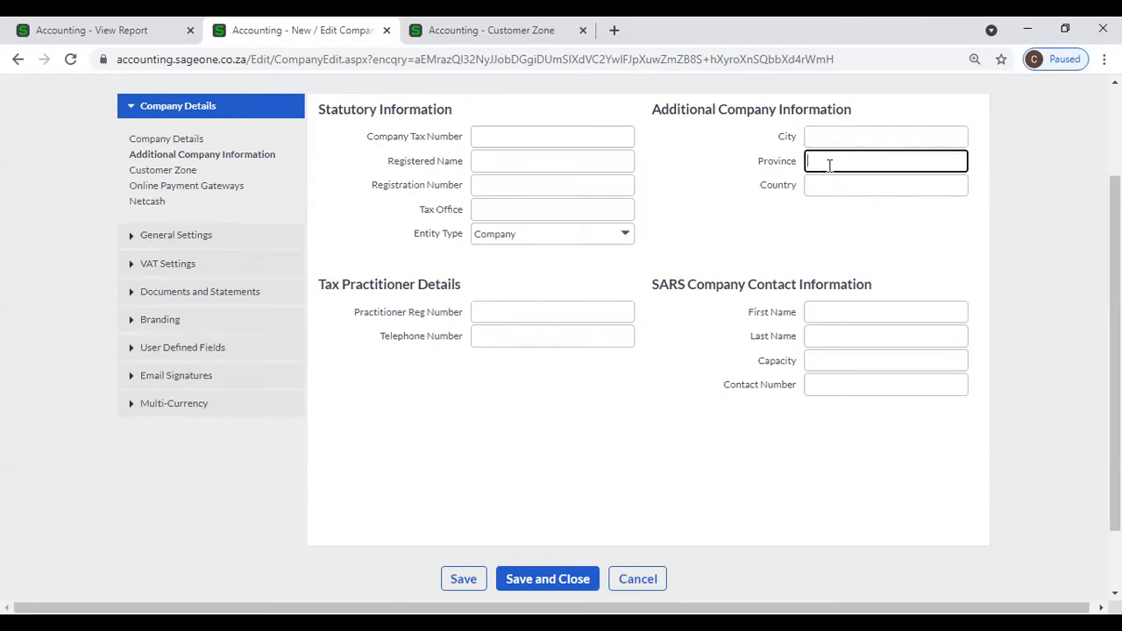
{"action": "left_click", "coordinate": [828, 186]}
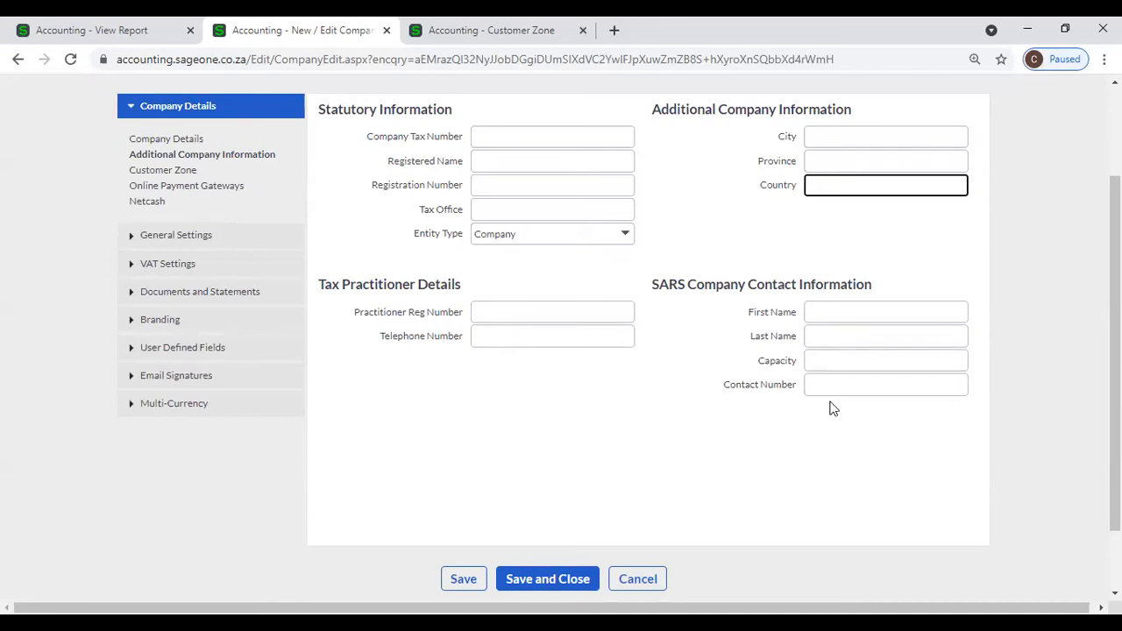
Step: Go over the Statutory Information fields again, including the Entity Type options, leaving the selection as Company
{"action": "scroll", "coordinate": [706, 377], "scroll_direction": "up", "scroll_amount": 1}
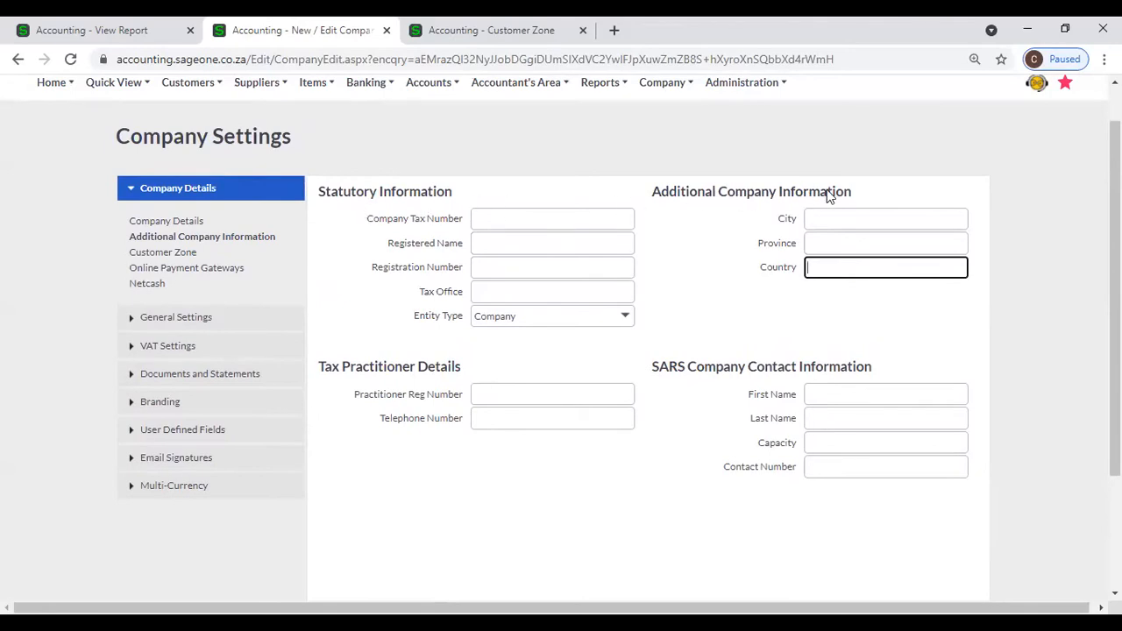
{"action": "left_click", "coordinate": [496, 221]}
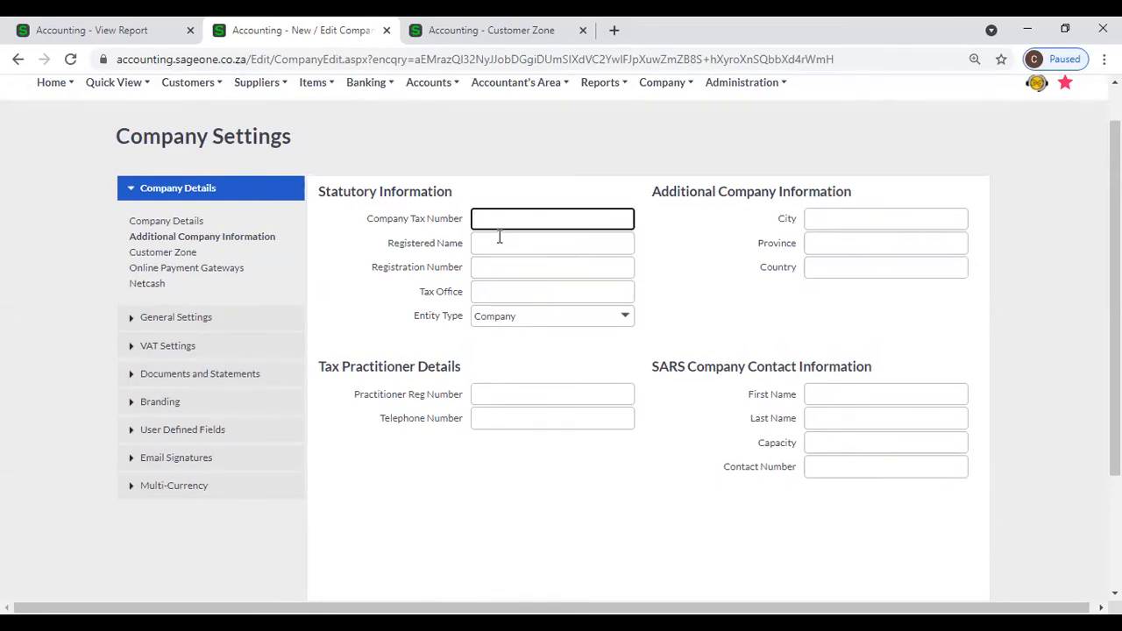
{"action": "left_click", "coordinate": [501, 245]}
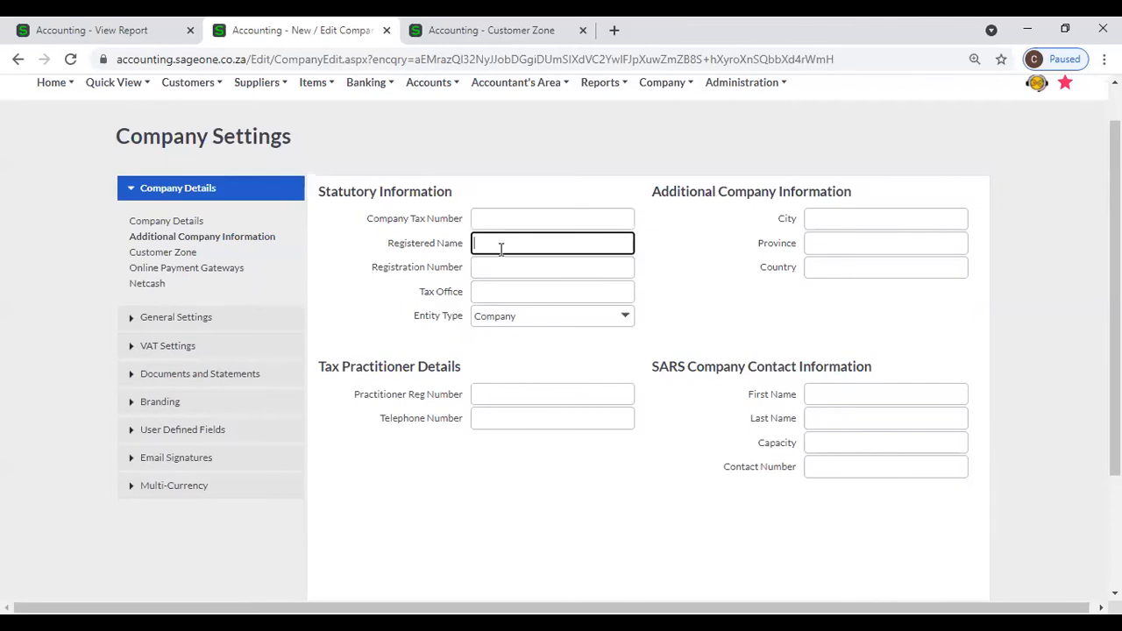
{"action": "left_click", "coordinate": [501, 267]}
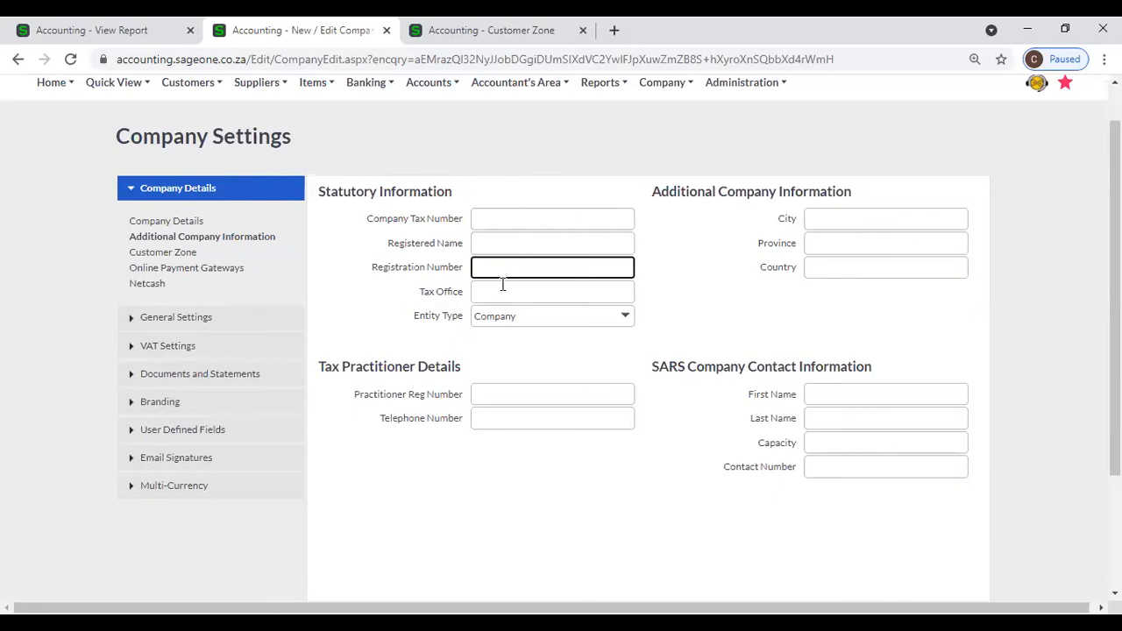
{"action": "left_click", "coordinate": [504, 292]}
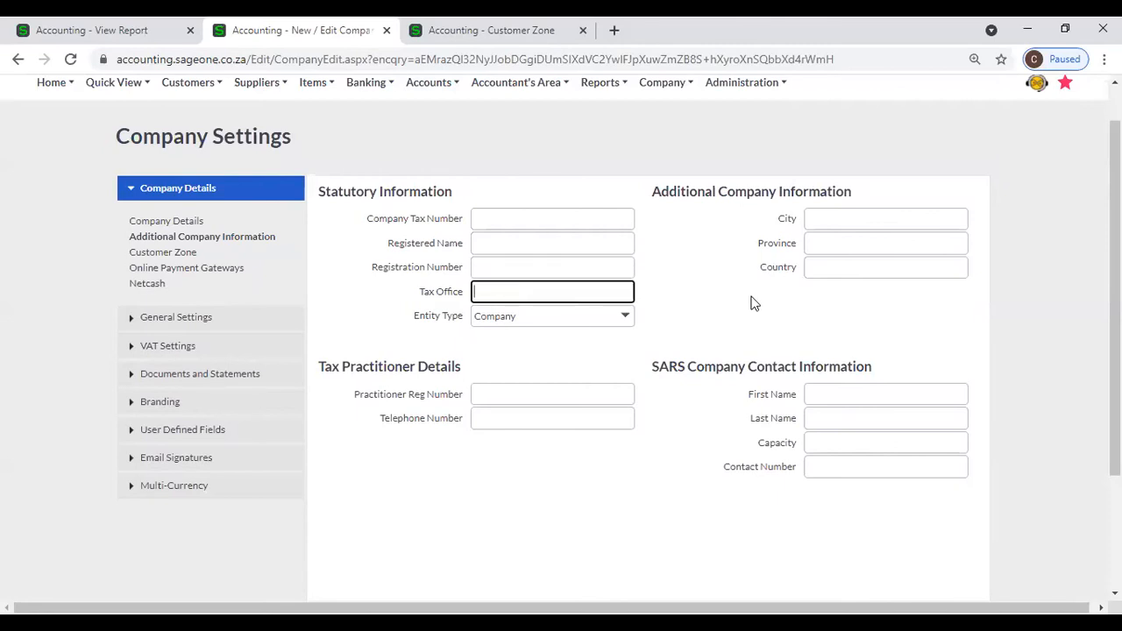
{"action": "left_click", "coordinate": [626, 318]}
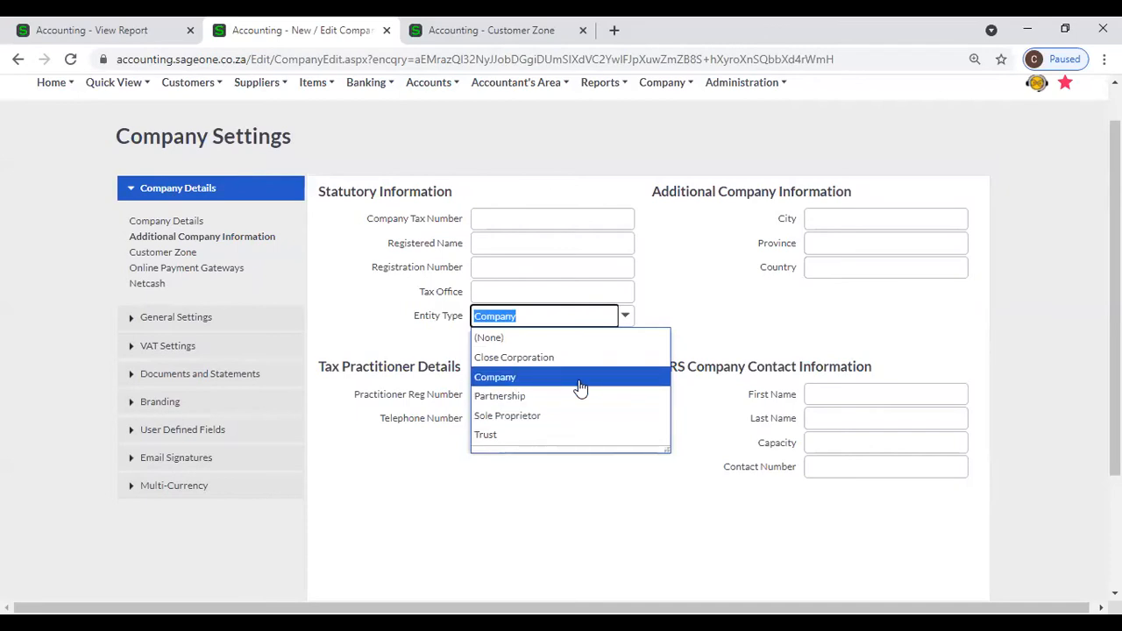
{"action": "left_click", "coordinate": [699, 265]}
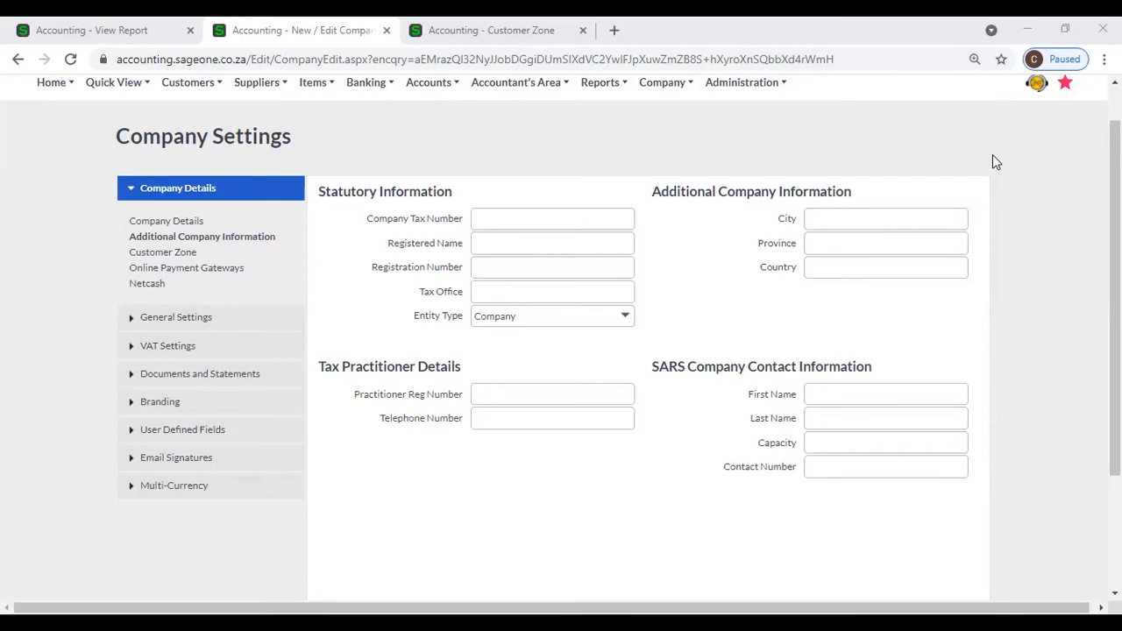
Step: Open the company's Customer Zone settings and glance at the invoice report in the other browser tab
{"action": "left_click", "coordinate": [187, 252]}
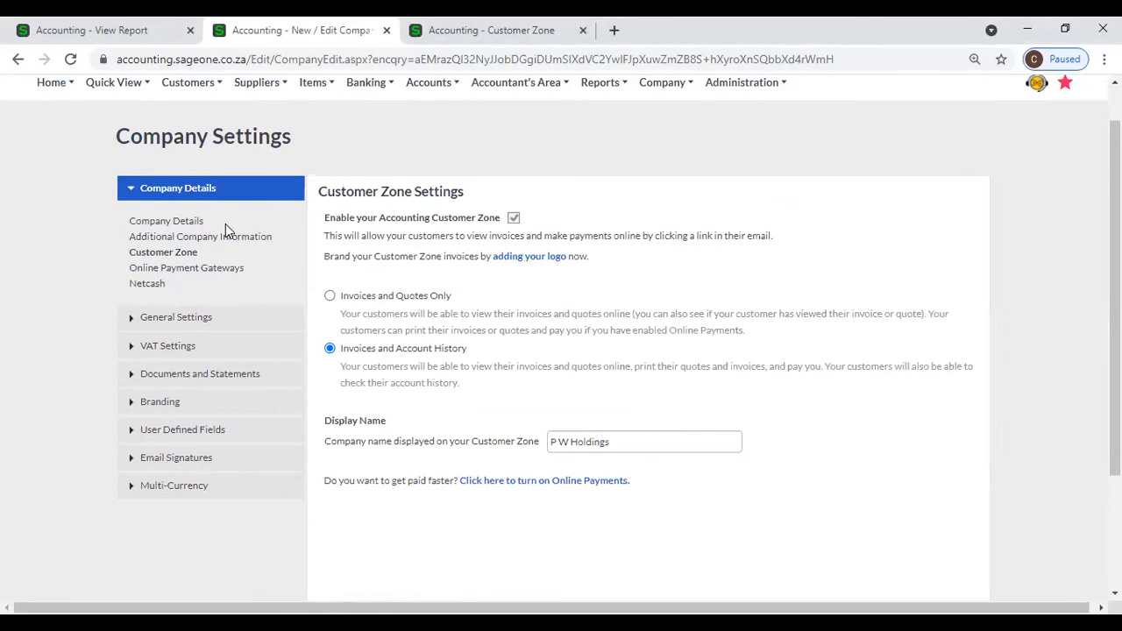
{"action": "left_click", "coordinate": [142, 37]}
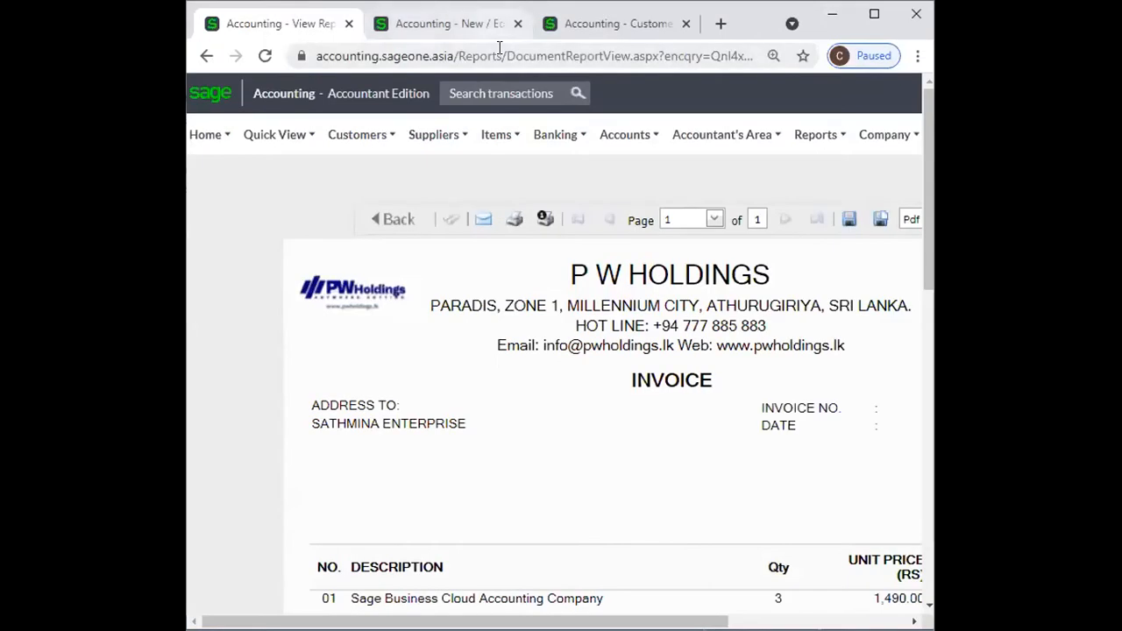
{"action": "left_click", "coordinate": [498, 27]}
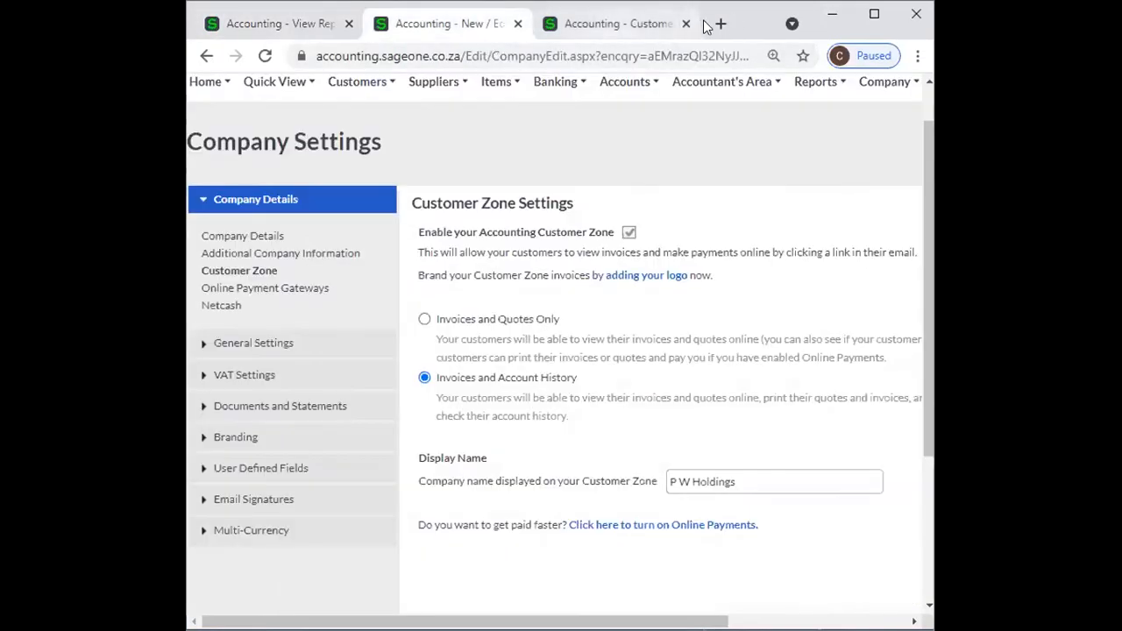
Step: Return from the invoice report to the Customer Tax Invoices list and choose to email the Sathmina Enterprise invoice
{"action": "left_click", "coordinate": [701, 26]}
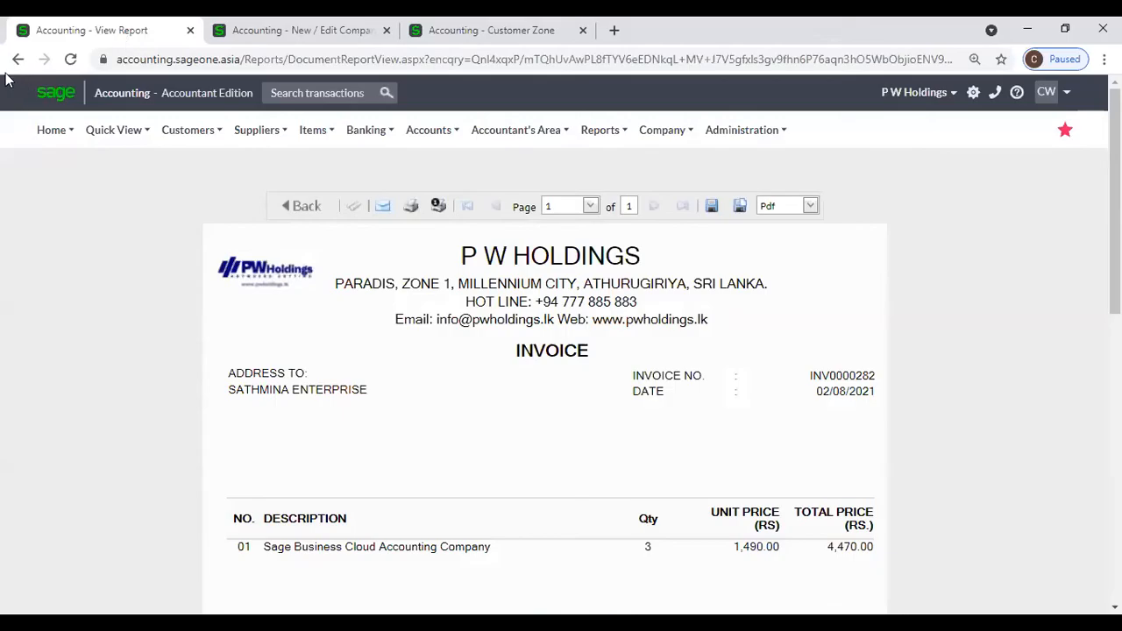
{"action": "scroll", "coordinate": [559, 224], "scroll_direction": "down", "scroll_amount": 2}
{"action": "scroll", "coordinate": [559, 226], "scroll_direction": "down", "scroll_amount": 4}
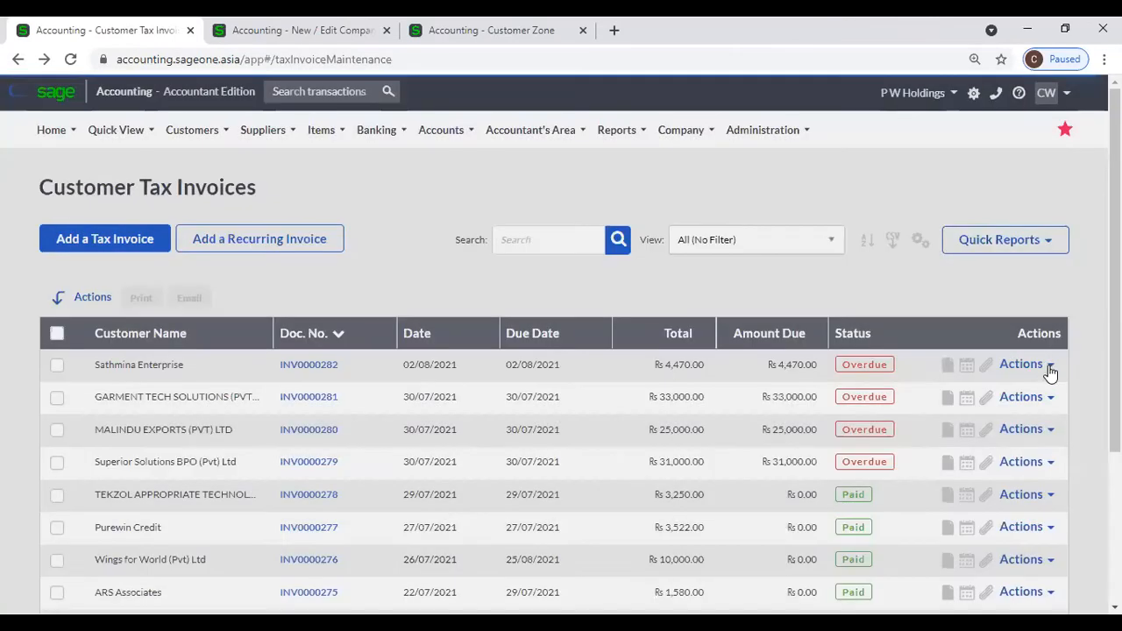
{"action": "left_click", "coordinate": [1045, 368]}
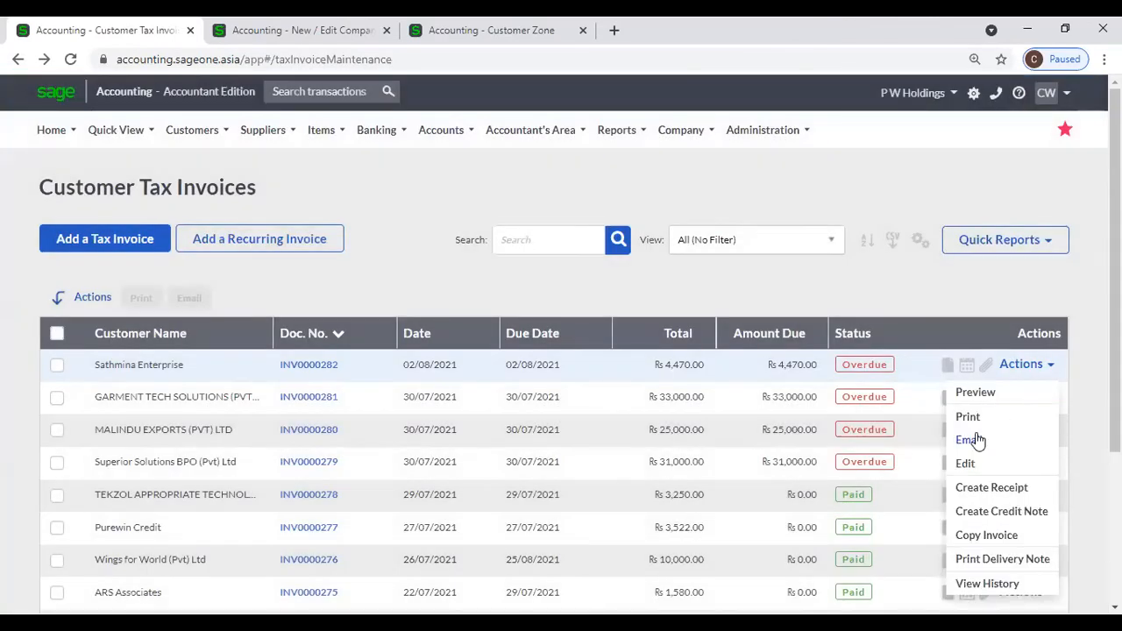
{"action": "left_click", "coordinate": [973, 437]}
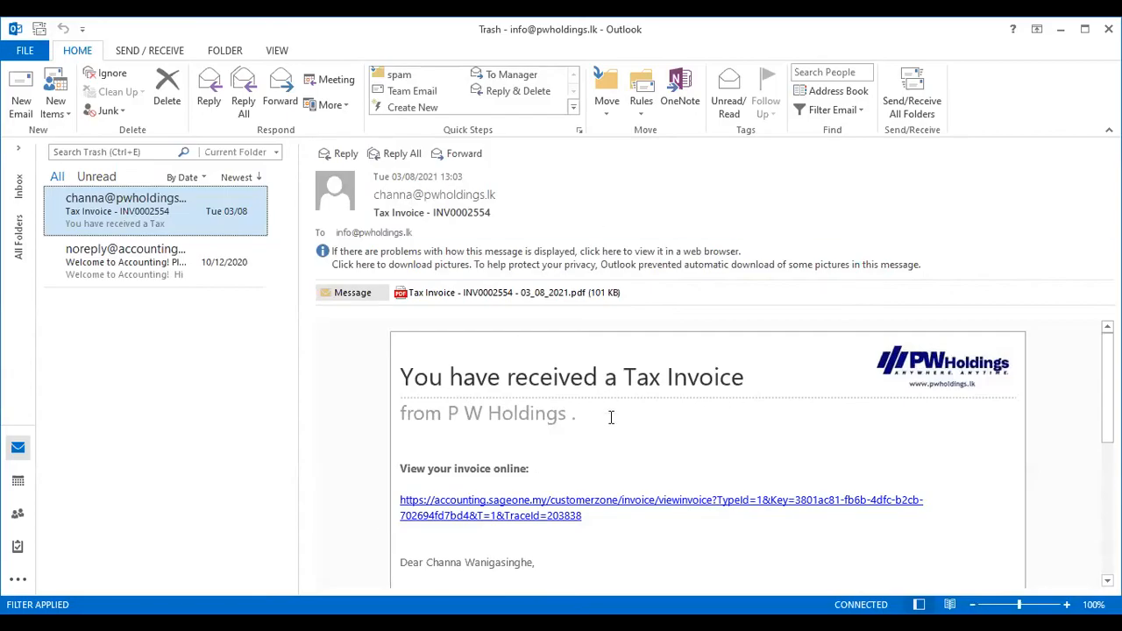
Step: Switch to Outlook and review the received tax invoice email with its link for viewing the invoice online
{"action": "scroll", "coordinate": [613, 402], "scroll_direction": "down", "scroll_amount": 1}
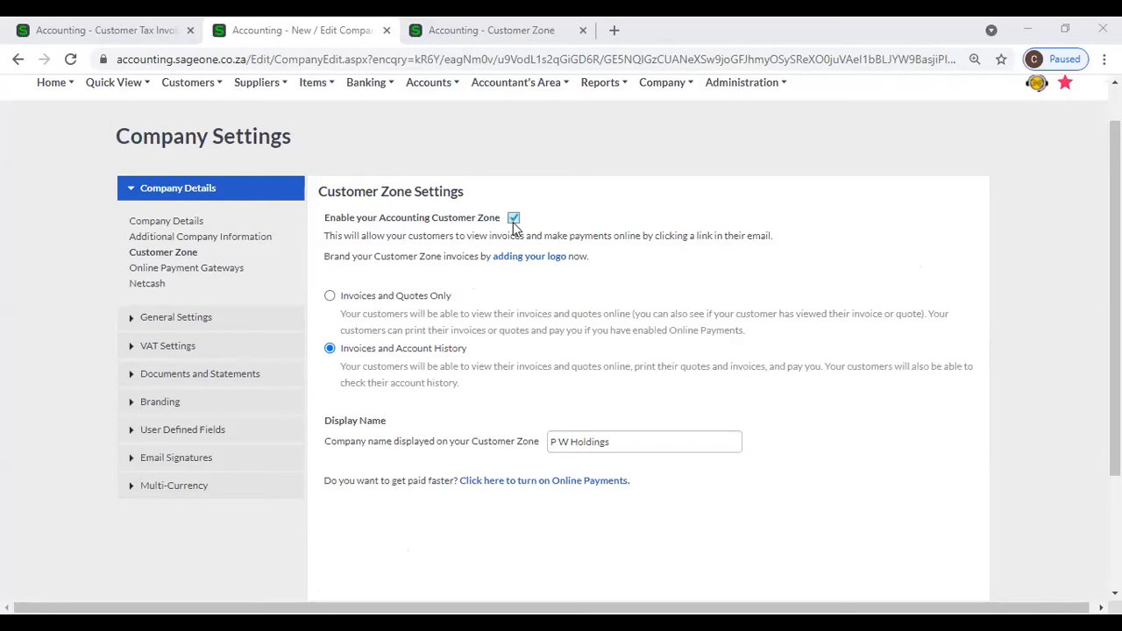
Step: Compare Invoices and Quotes Only with Invoices and Account History against the online Customer Zone, leaving Invoices and Account History selected
{"action": "left_click", "coordinate": [330, 298]}
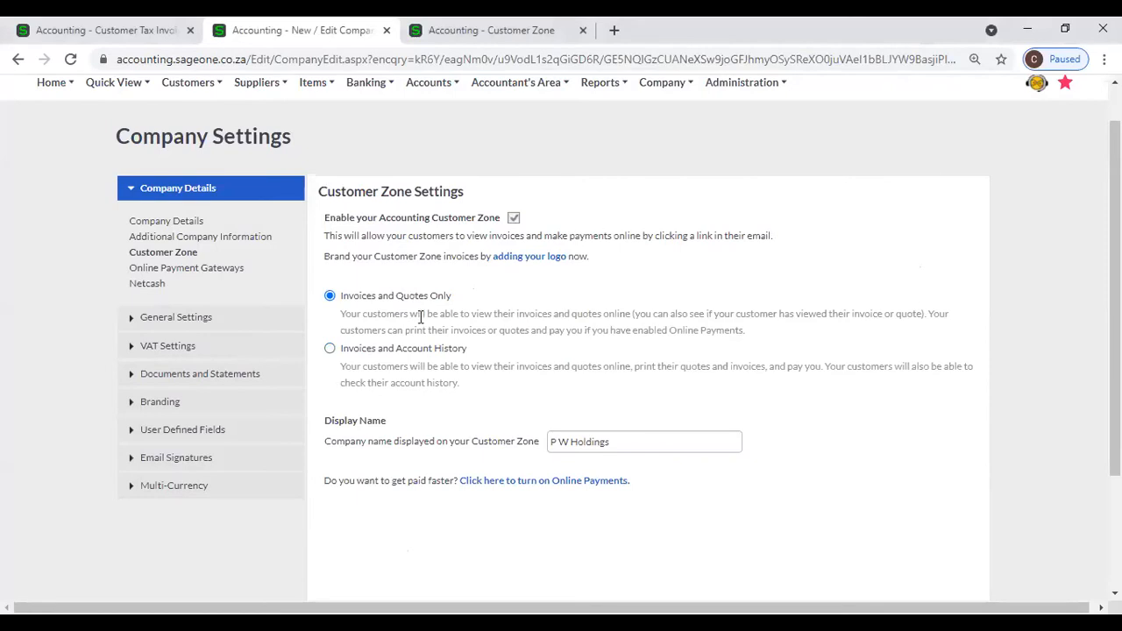
{"action": "left_click", "coordinate": [329, 349]}
{"action": "left_click", "coordinate": [411, 32]}
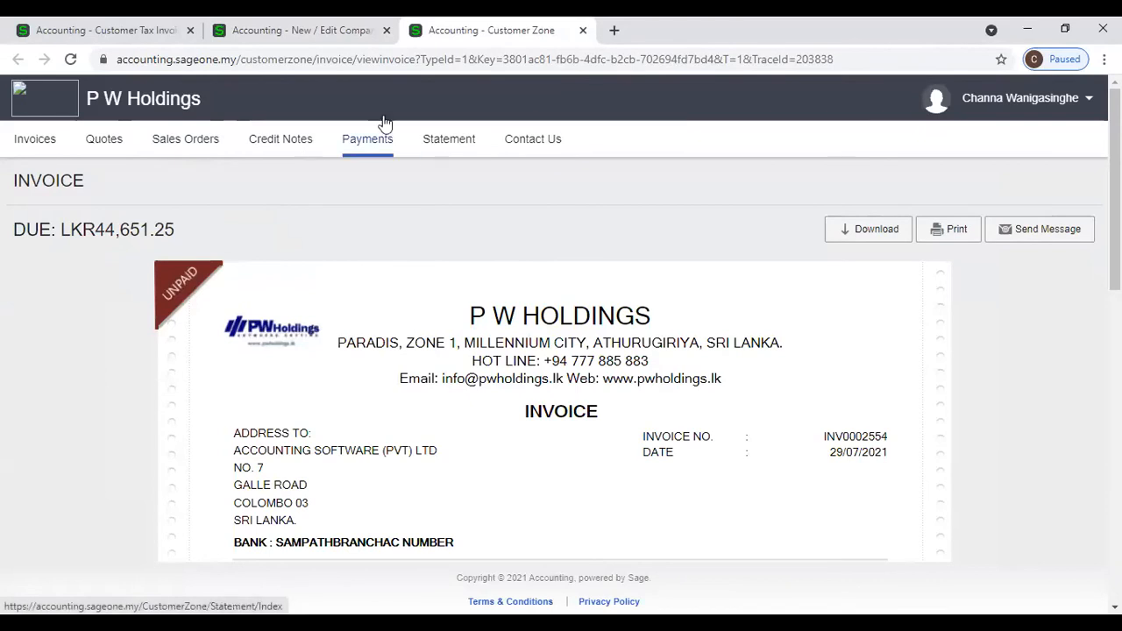
{"action": "key", "text": "ctrl+shift+Tab"}
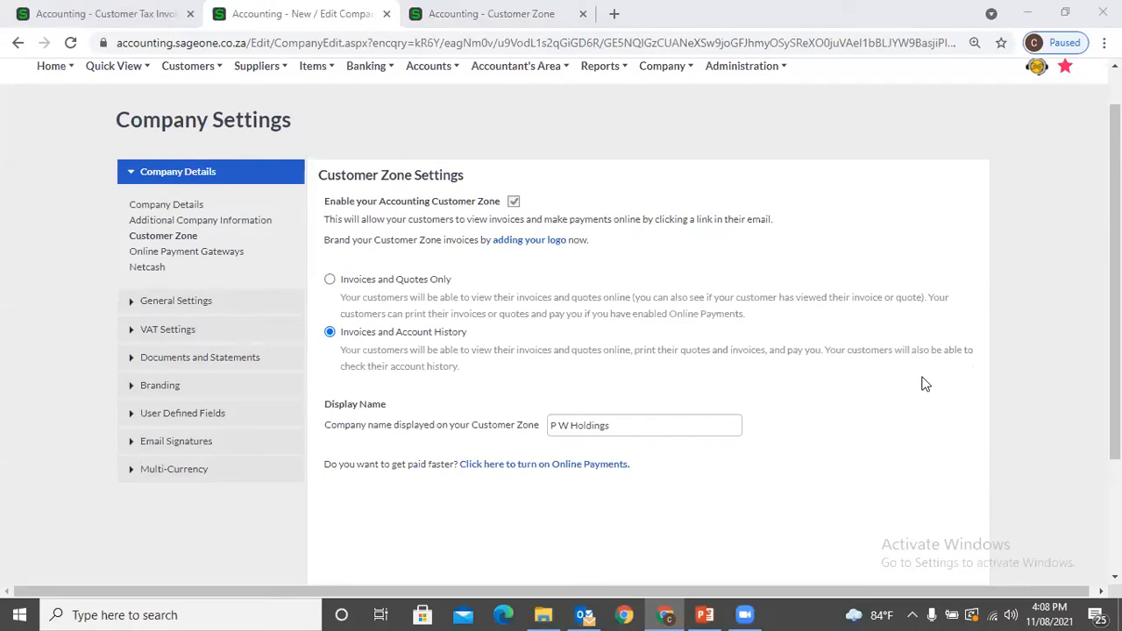
Step: Compare the Online Payment Gateways and Netcash settings, checking Netcash's Accounting Bank Account choices and finishing on Online Payment Gateways
{"action": "scroll", "coordinate": [920, 394], "scroll_direction": "down", "scroll_amount": 2}
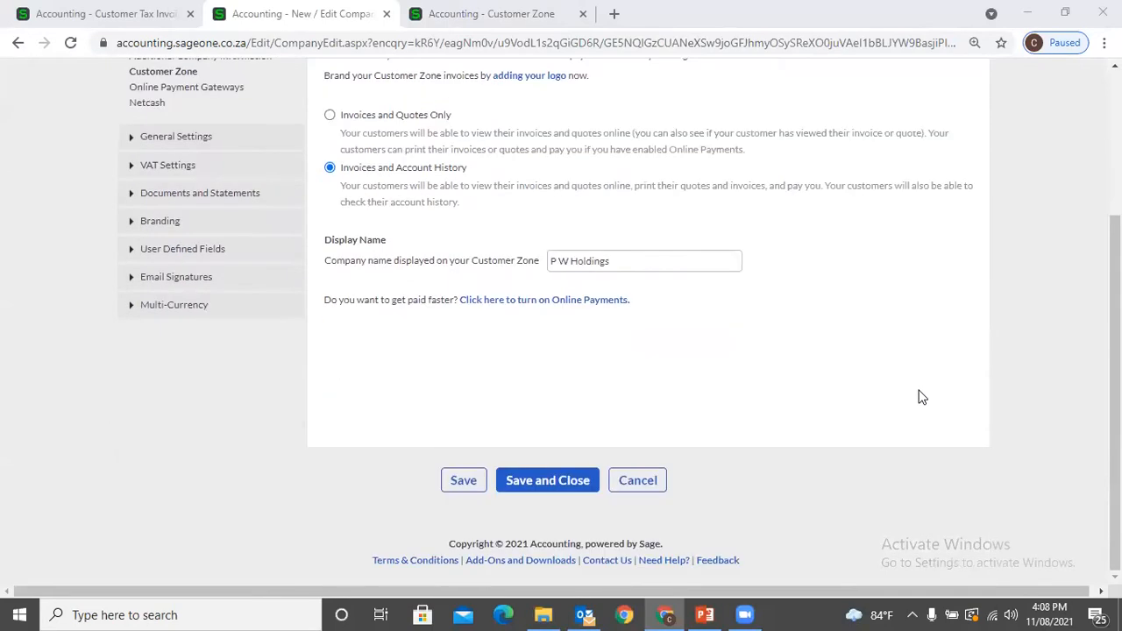
{"action": "scroll", "coordinate": [919, 394], "scroll_direction": "up", "scroll_amount": 1}
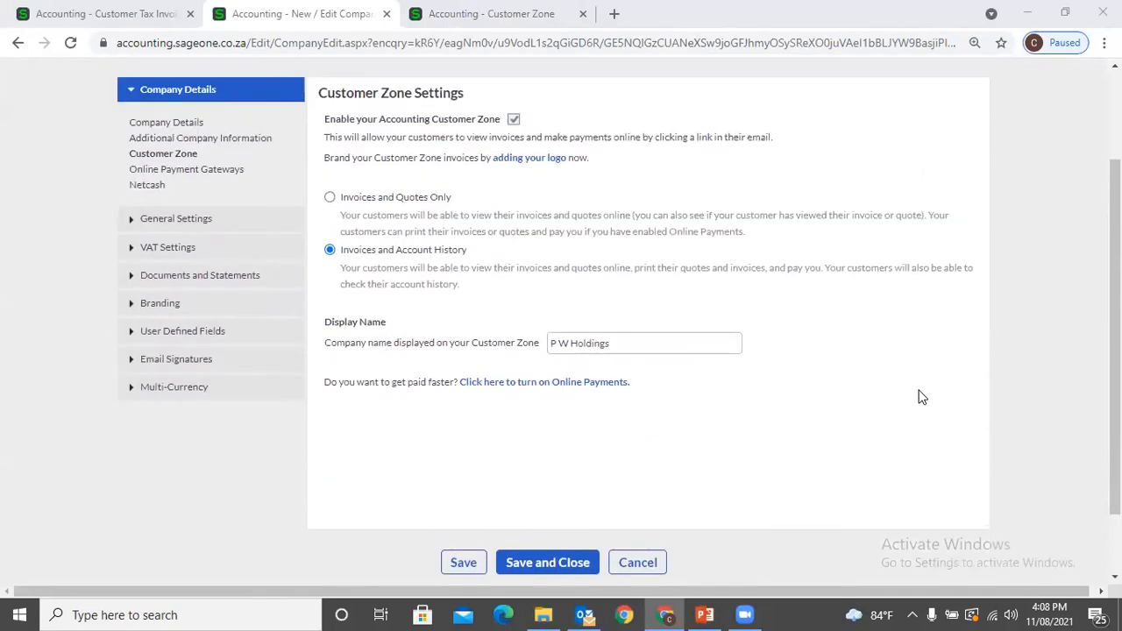
{"action": "left_click", "coordinate": [239, 174]}
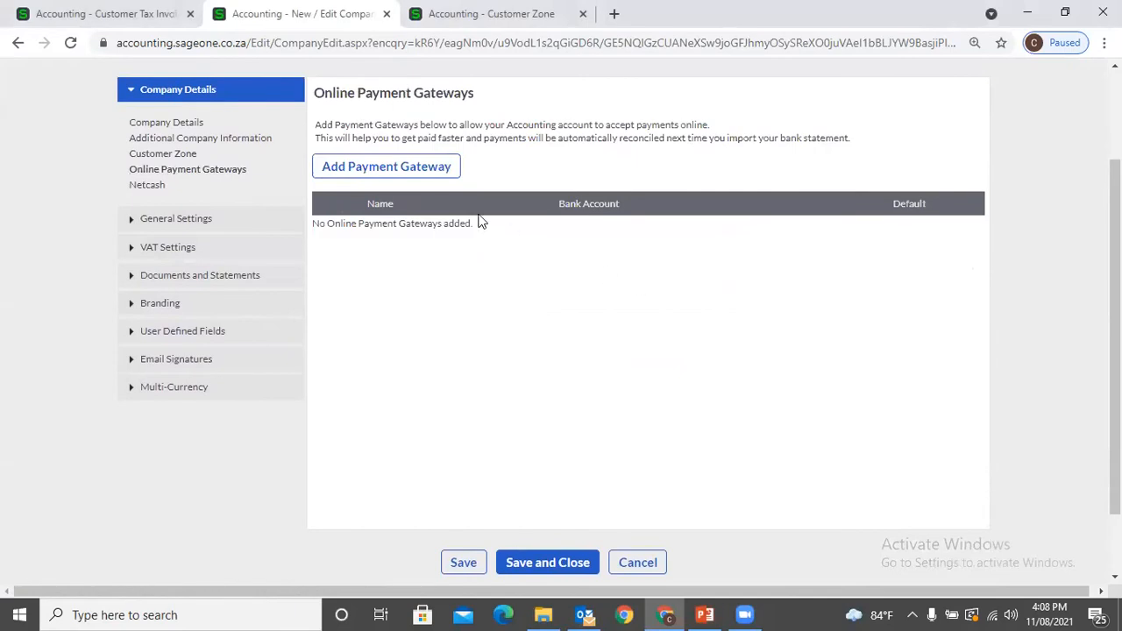
{"action": "scroll", "coordinate": [480, 223], "scroll_direction": "up", "scroll_amount": 1}
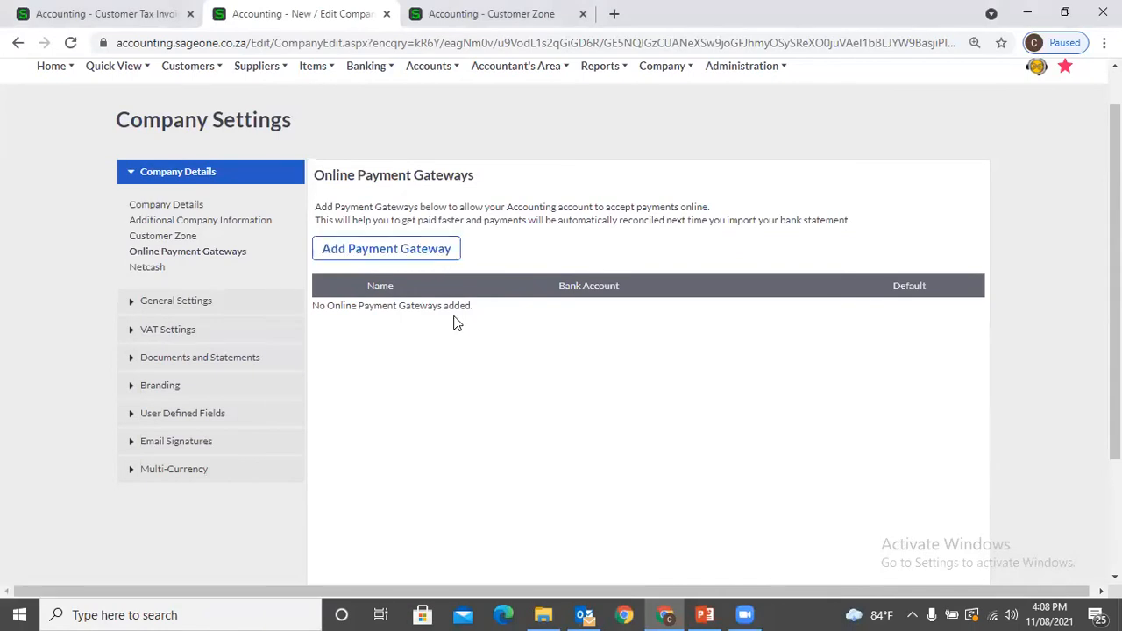
{"action": "left_click", "coordinate": [147, 268]}
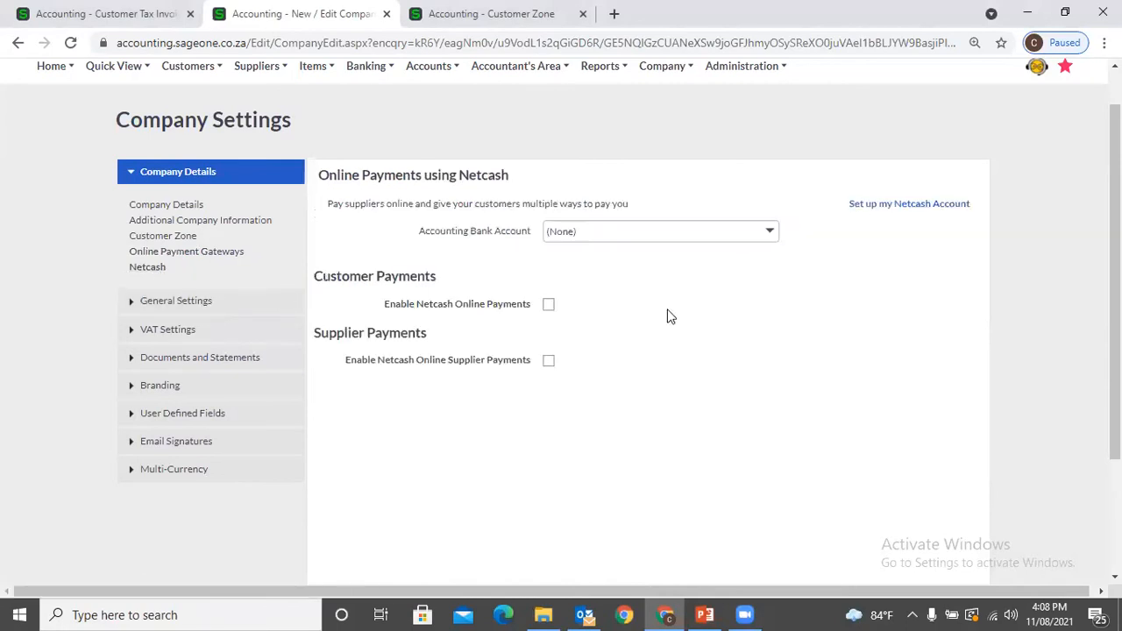
{"action": "left_click", "coordinate": [770, 233]}
{"action": "left_click", "coordinate": [714, 206]}
{"action": "left_click", "coordinate": [226, 256]}
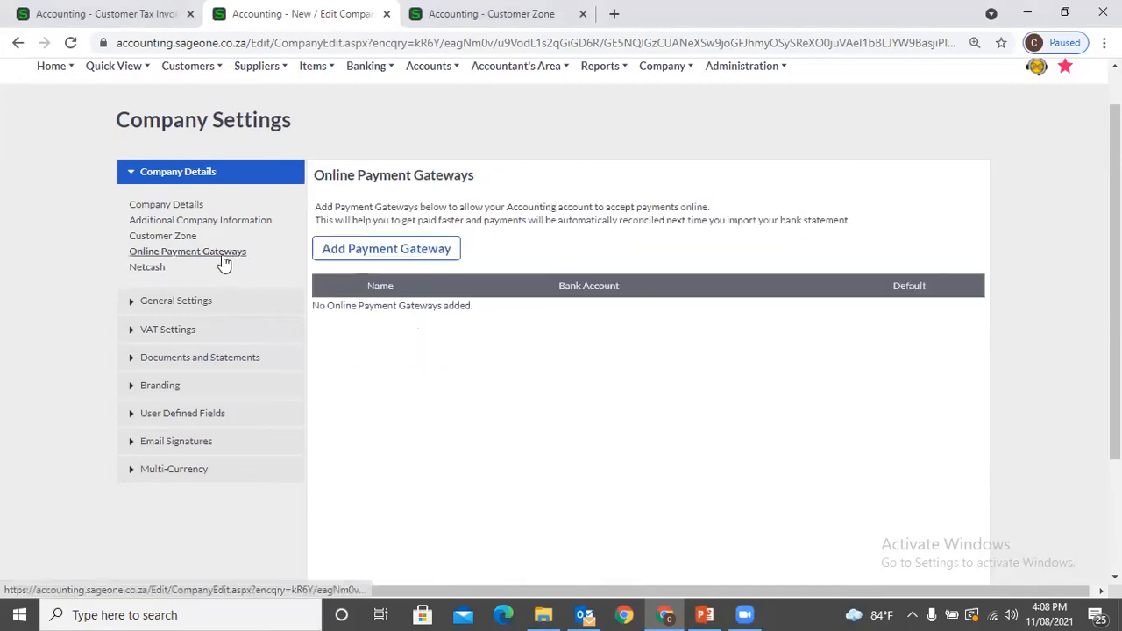
{"action": "left_click", "coordinate": [156, 274]}
{"action": "left_click", "coordinate": [168, 253]}
{"action": "left_click", "coordinate": [157, 274]}
{"action": "left_click", "coordinate": [161, 254]}
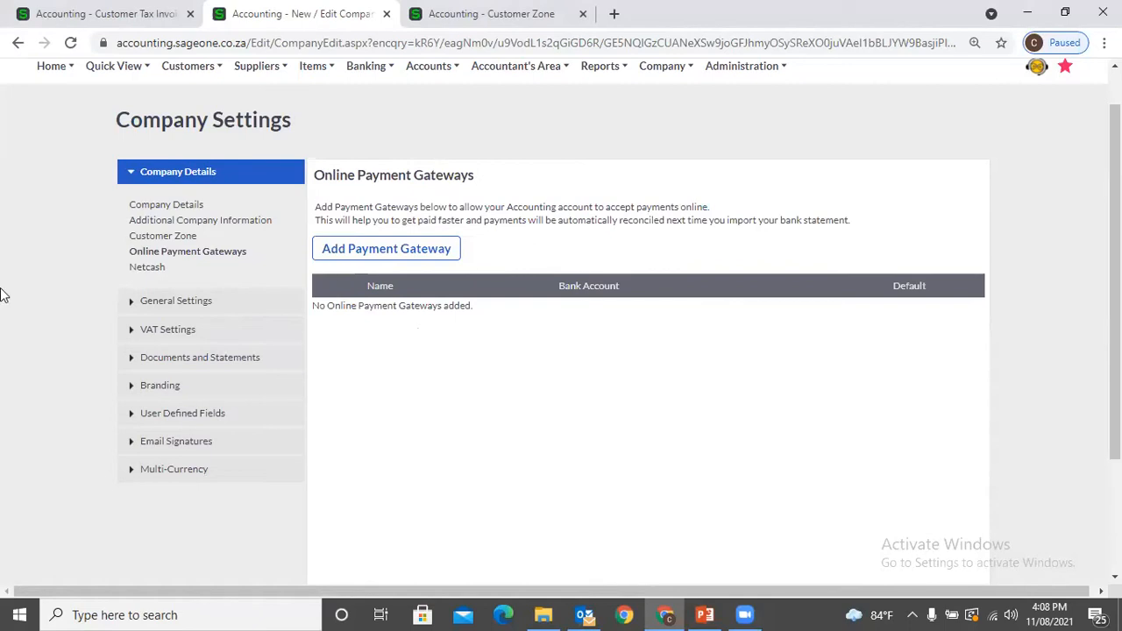
Step: Revisit Company Details, Additional Company Information and Customer Zone, reviewing the invoice viewing options and display name and keeping Invoices and Account History selected
{"action": "left_click", "coordinate": [206, 206]}
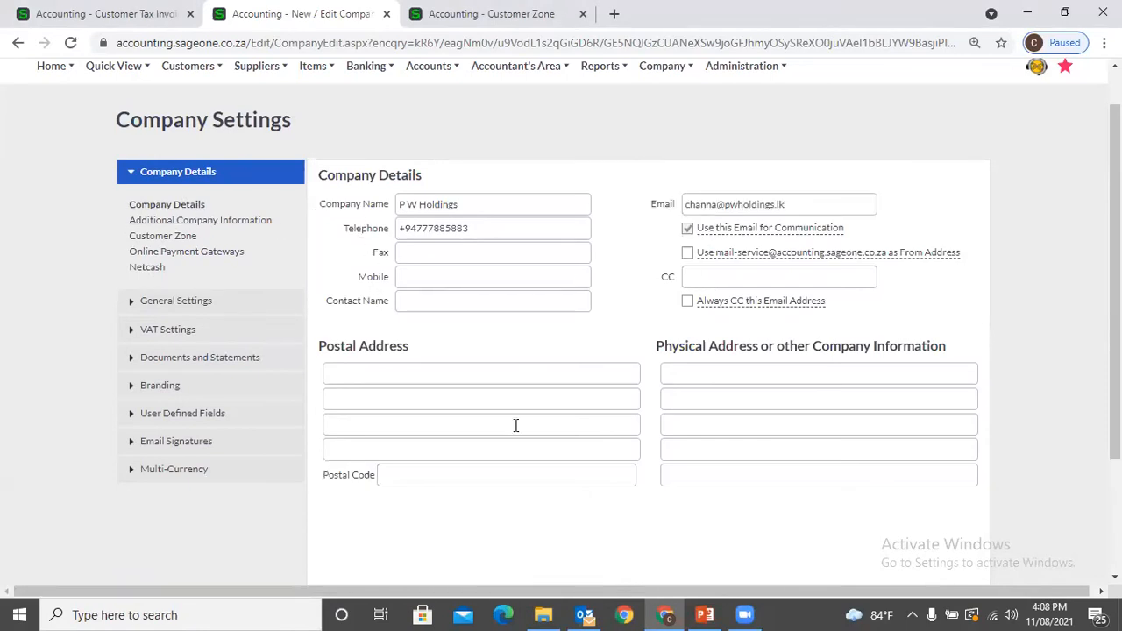
{"action": "left_click", "coordinate": [216, 225]}
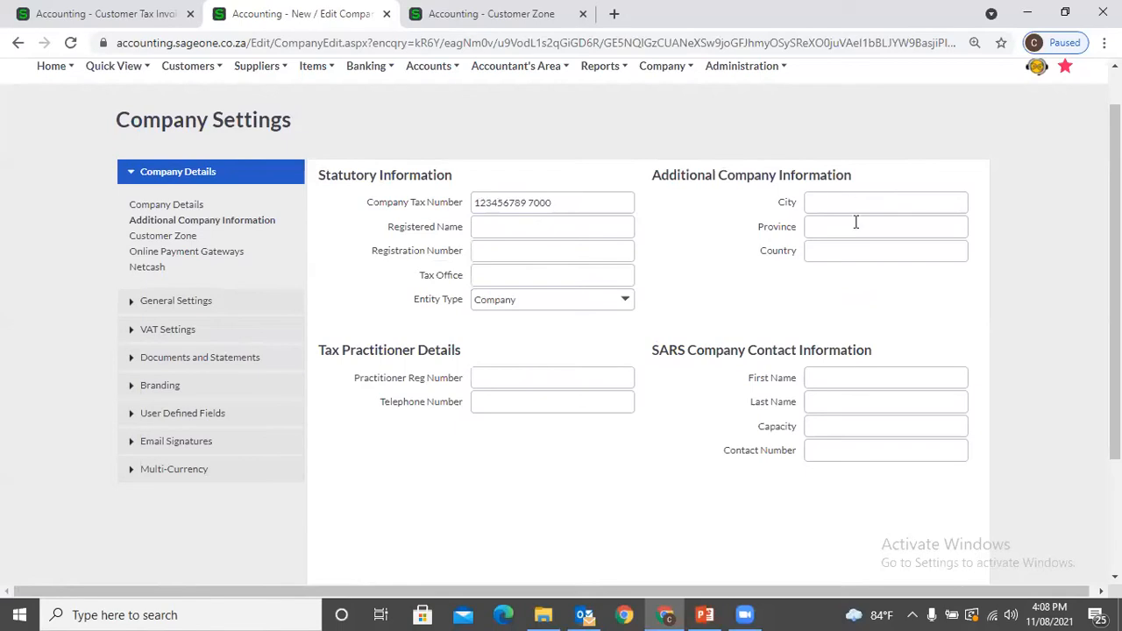
{"action": "left_click", "coordinate": [176, 238]}
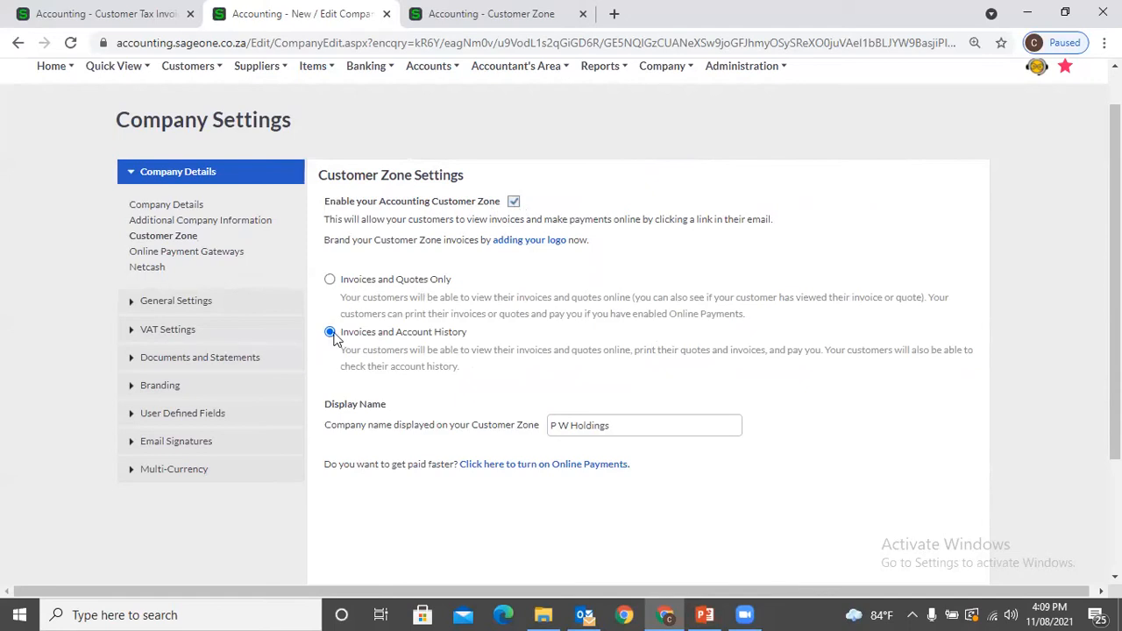
{"action": "left_click", "coordinate": [330, 280]}
{"action": "left_click", "coordinate": [330, 333]}
{"action": "triple_click", "coordinate": [660, 422]}
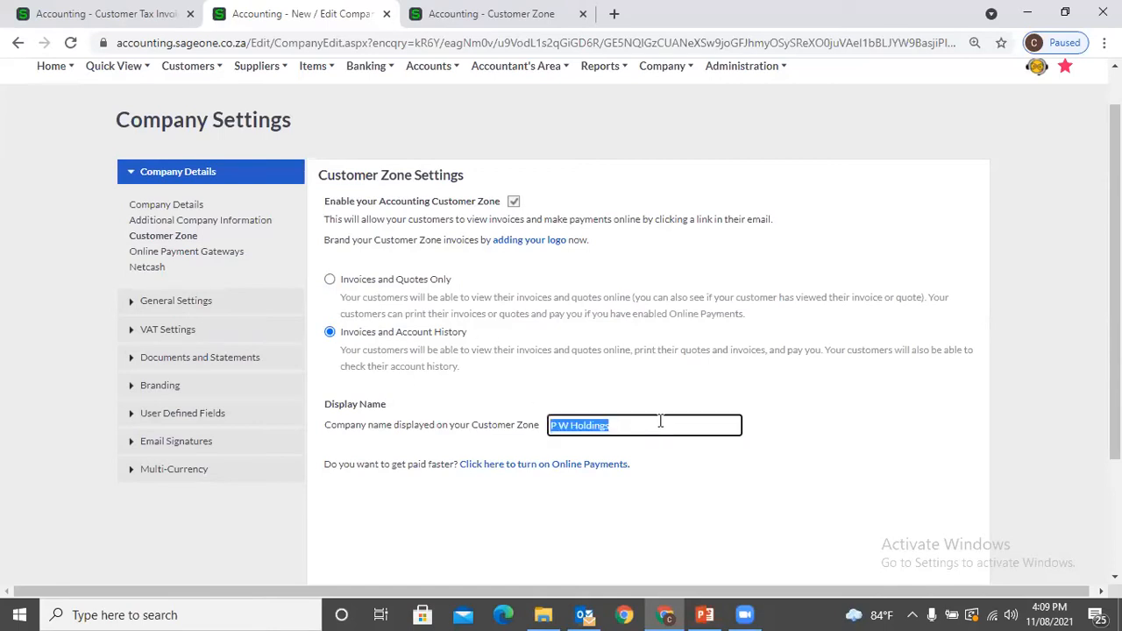
{"action": "left_click", "coordinate": [816, 431]}
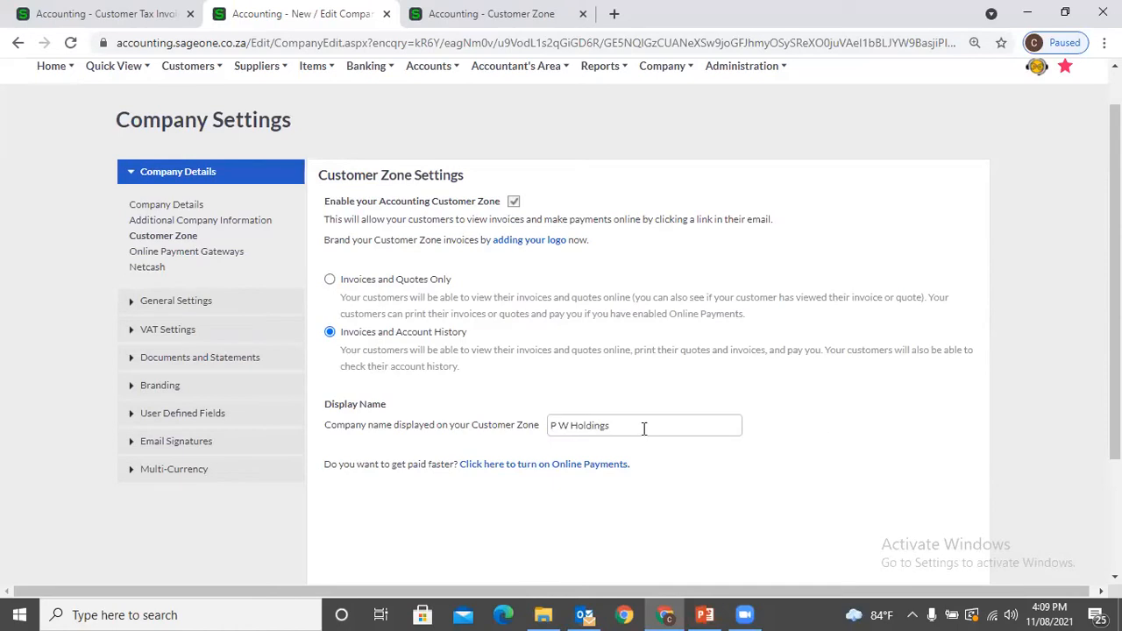
Step: Recap the Online Payment Gateways, Netcash, Company Details and Additional Company Information pages
{"action": "left_click", "coordinate": [144, 254]}
{"action": "left_click", "coordinate": [133, 267]}
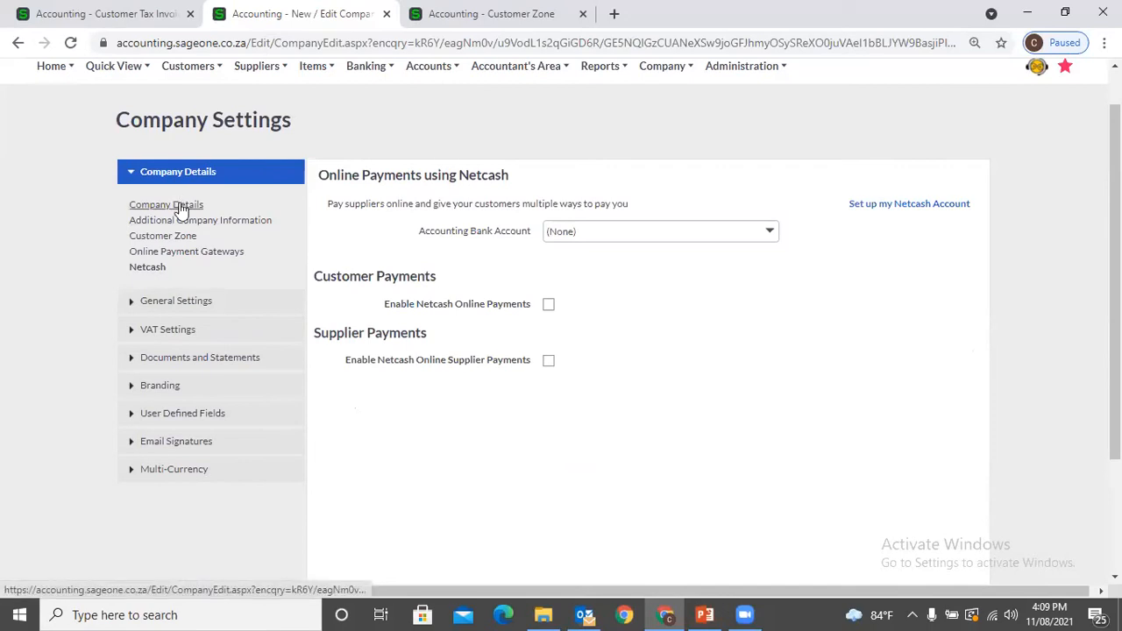
{"action": "scroll", "coordinate": [201, 238], "scroll_direction": "down", "scroll_amount": 3}
{"action": "scroll", "coordinate": [356, 311], "scroll_direction": "up", "scroll_amount": 5}
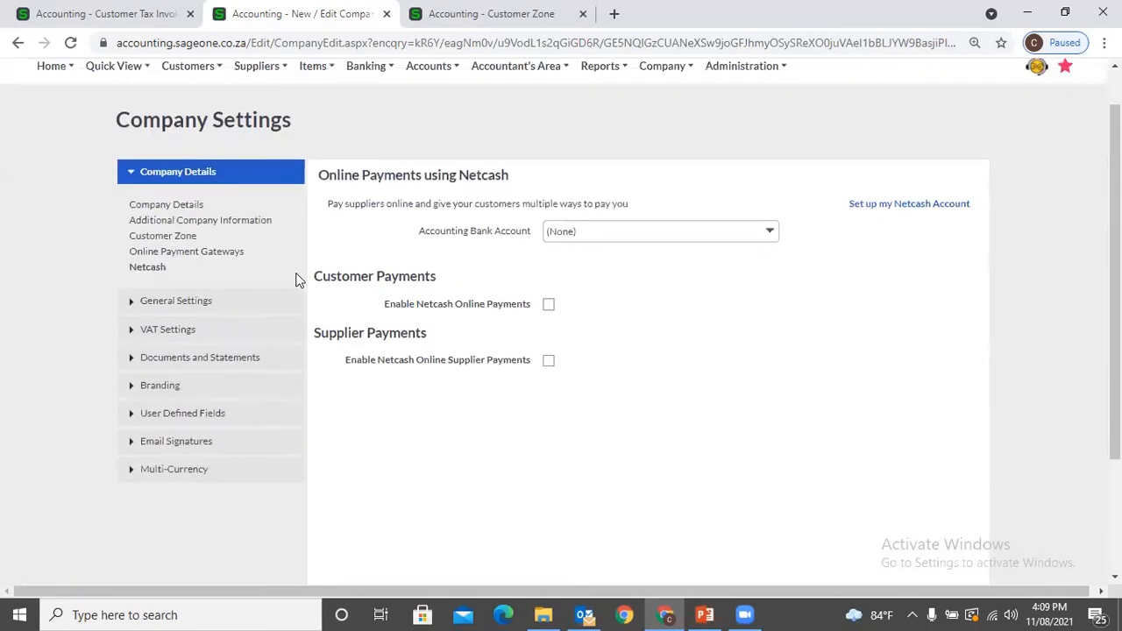
{"action": "left_click", "coordinate": [174, 204]}
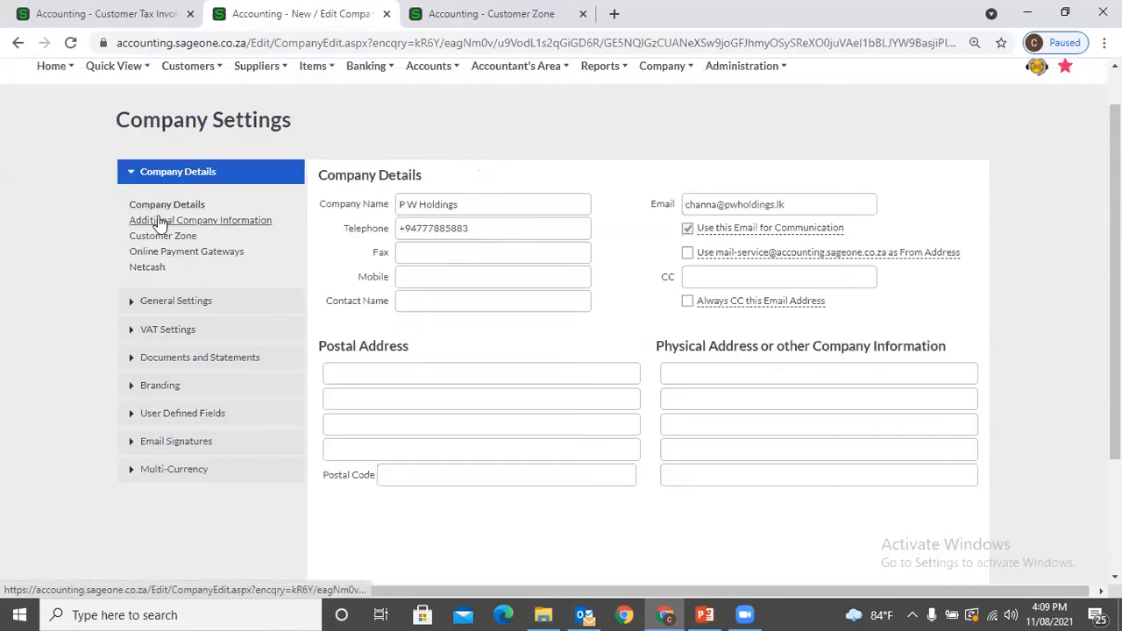
{"action": "left_click", "coordinate": [160, 222]}
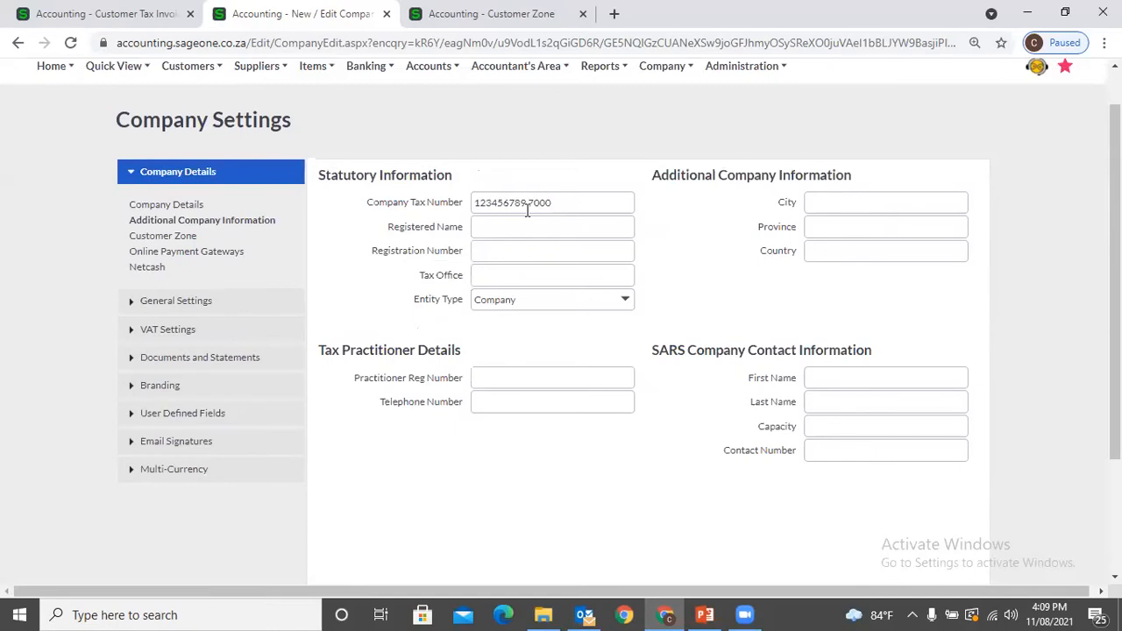
{"action": "scroll", "coordinate": [528, 213], "scroll_direction": "down", "scroll_amount": 1}
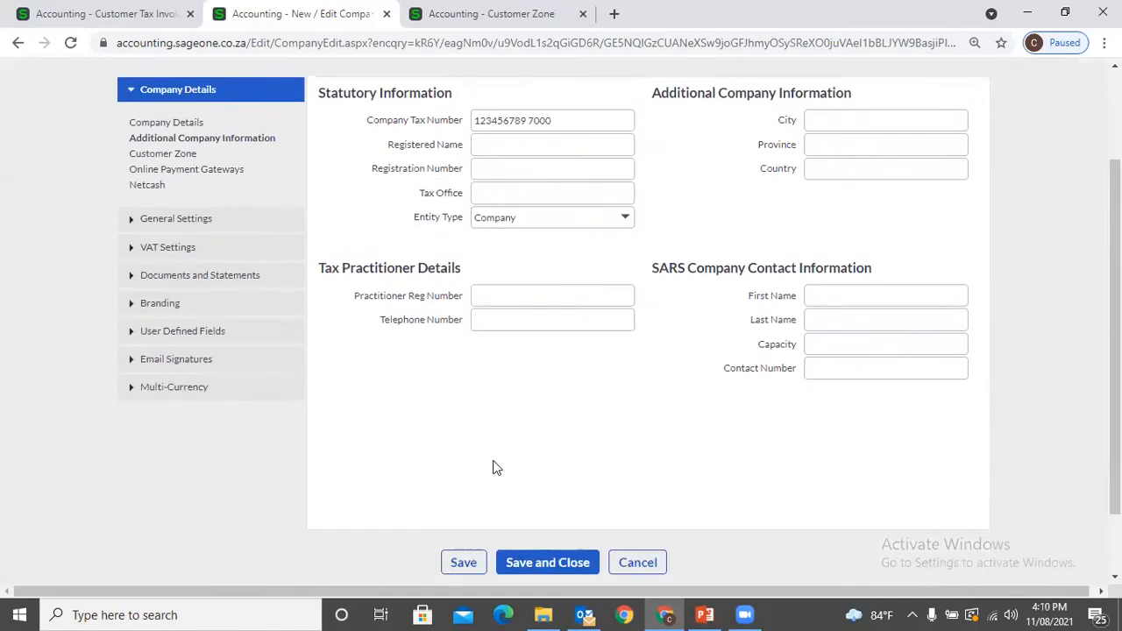
Step: In the General Settings' Financial Years, inspect the current year's dates and add financial years 01/04/2022–31/03/2023 and 01/04/2023–31/03/2024
{"action": "left_click", "coordinate": [213, 221]}
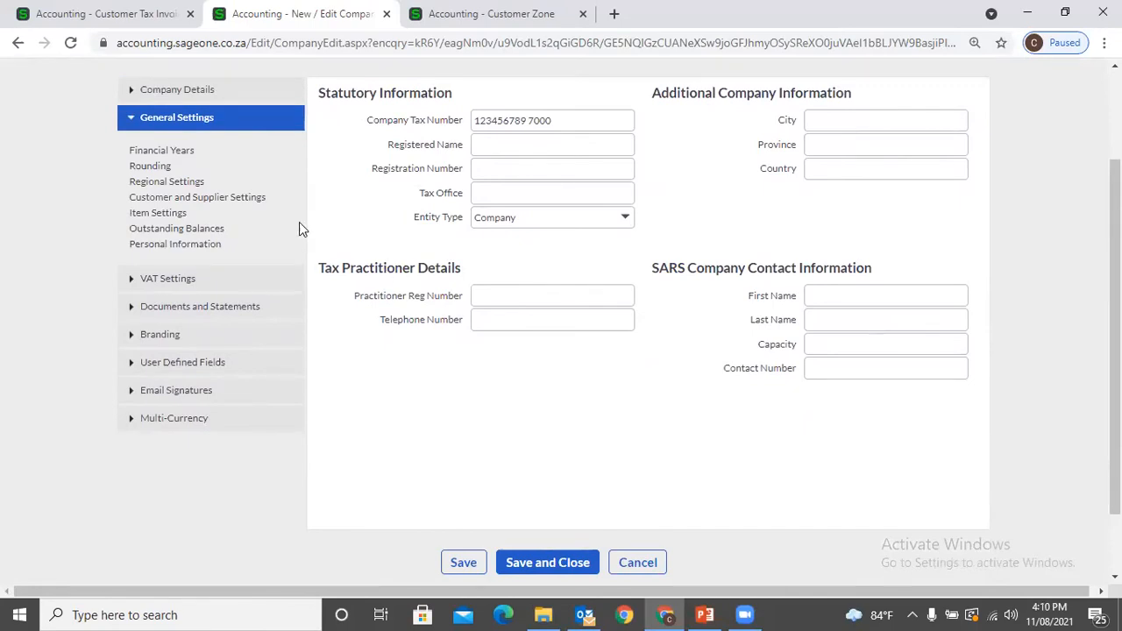
{"action": "scroll", "coordinate": [301, 226], "scroll_direction": "up", "scroll_amount": 1}
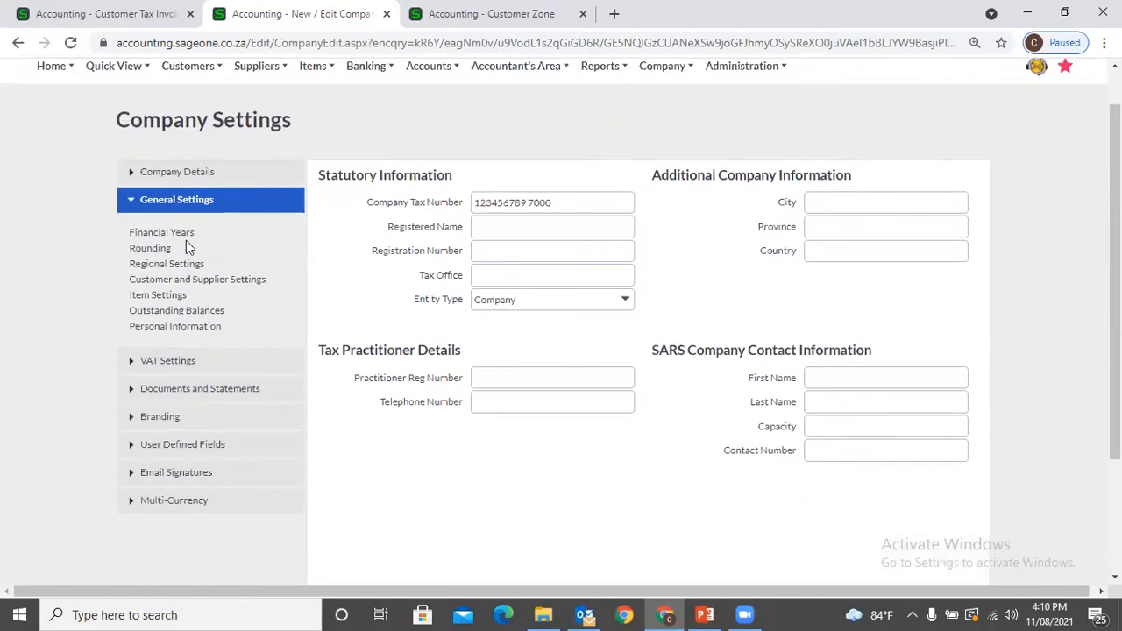
{"action": "left_click", "coordinate": [162, 235]}
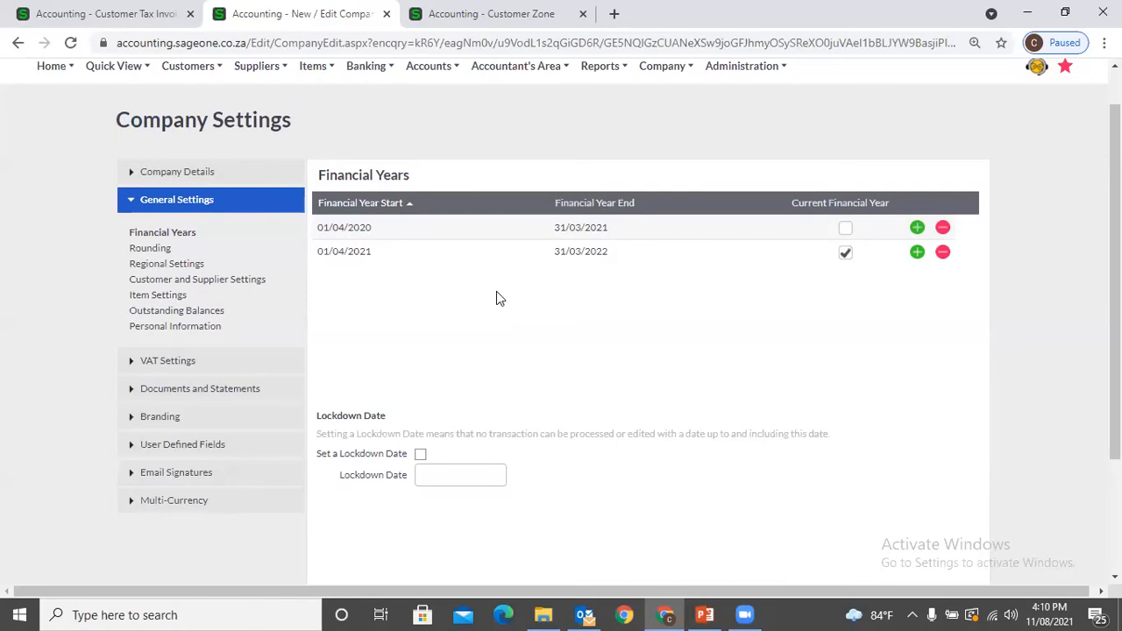
{"action": "left_click", "coordinate": [369, 252]}
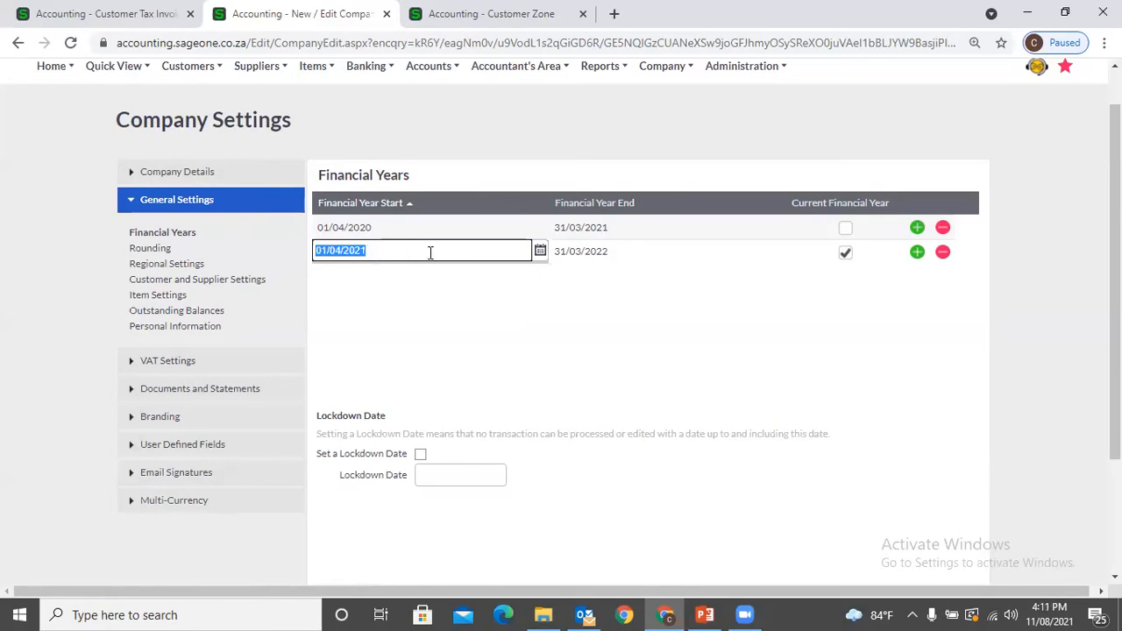
{"action": "left_click", "coordinate": [626, 253]}
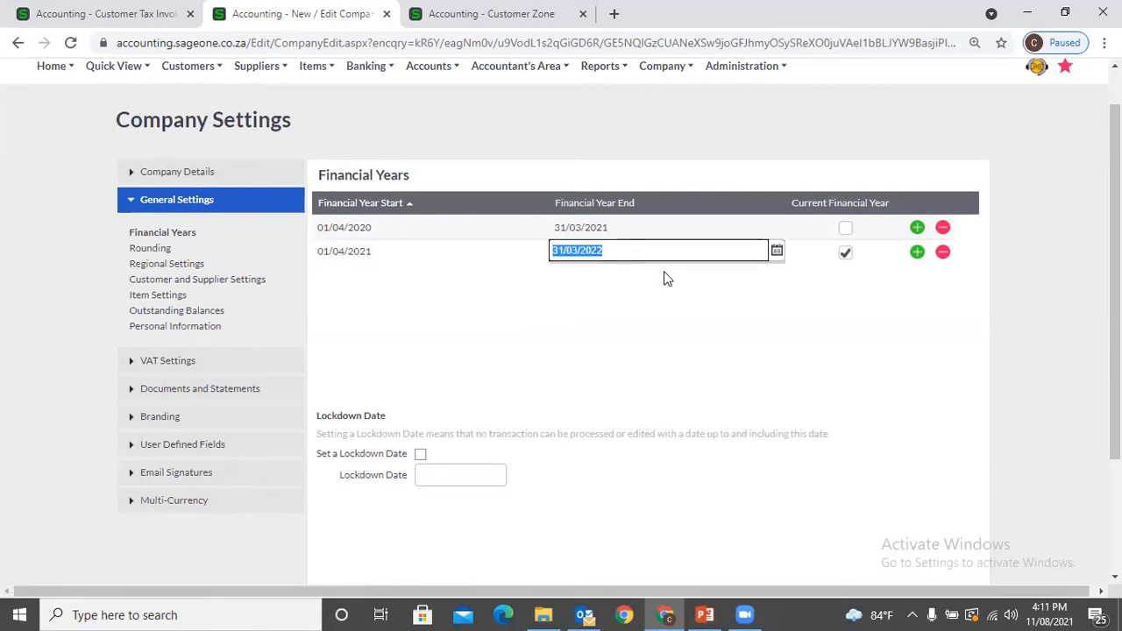
{"action": "left_click", "coordinate": [654, 315]}
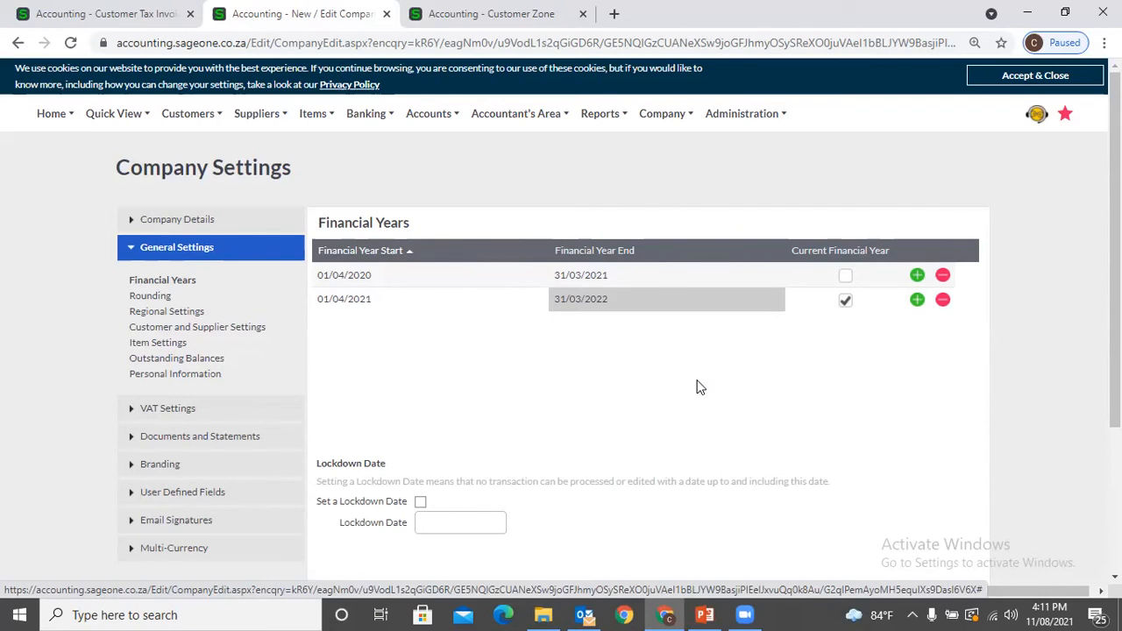
{"action": "left_click", "coordinate": [917, 275]}
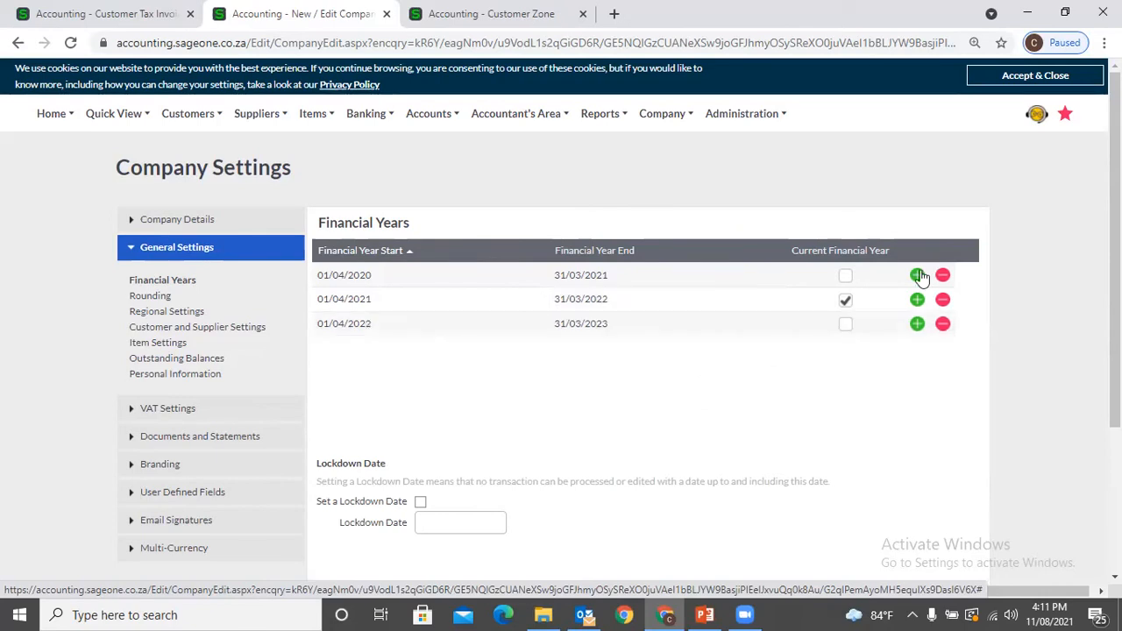
{"action": "left_click", "coordinate": [917, 275]}
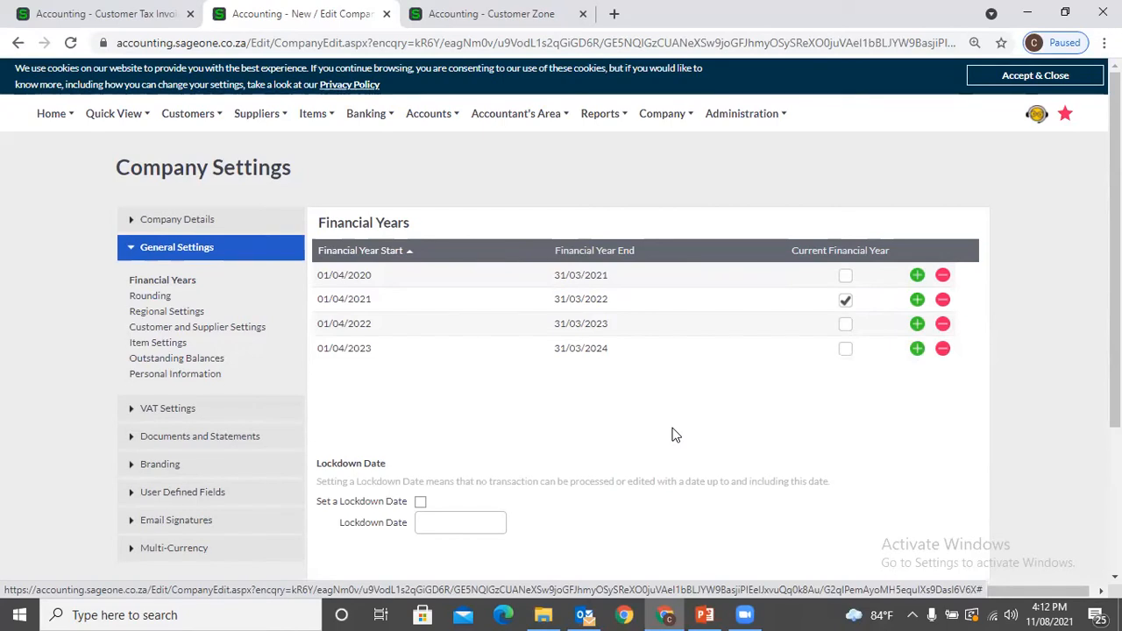
Step: Set the earliest financial year to start on 01/04/2017 and end on 31/03/2018
{"action": "left_click", "coordinate": [355, 279]}
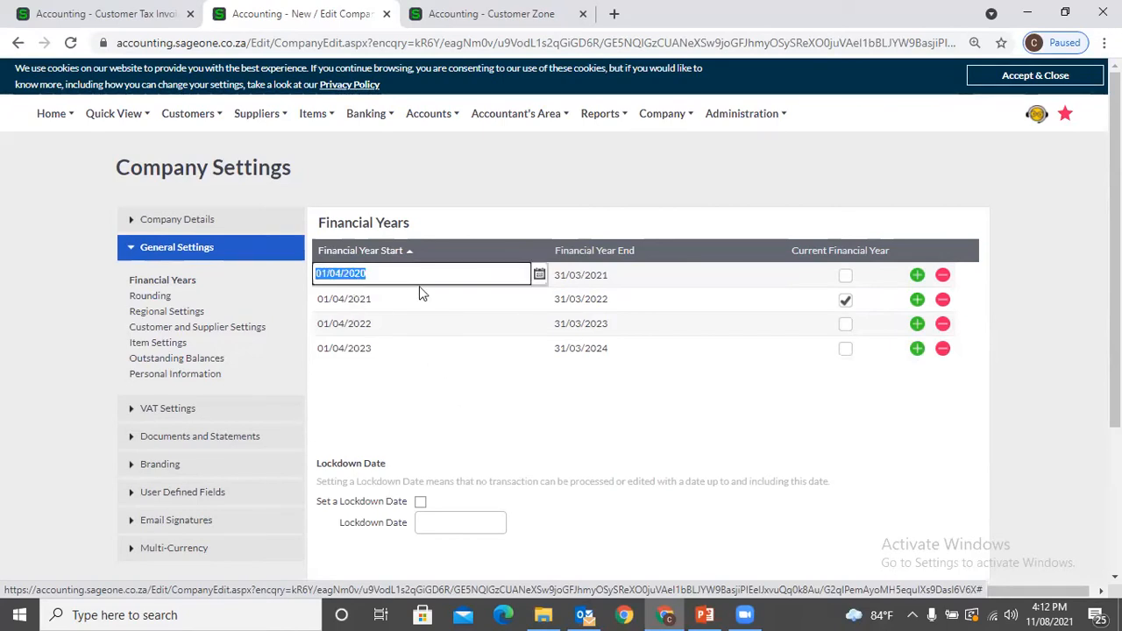
{"action": "type", "text": "1/04/2017"}
{"action": "key", "text": "Tab"}
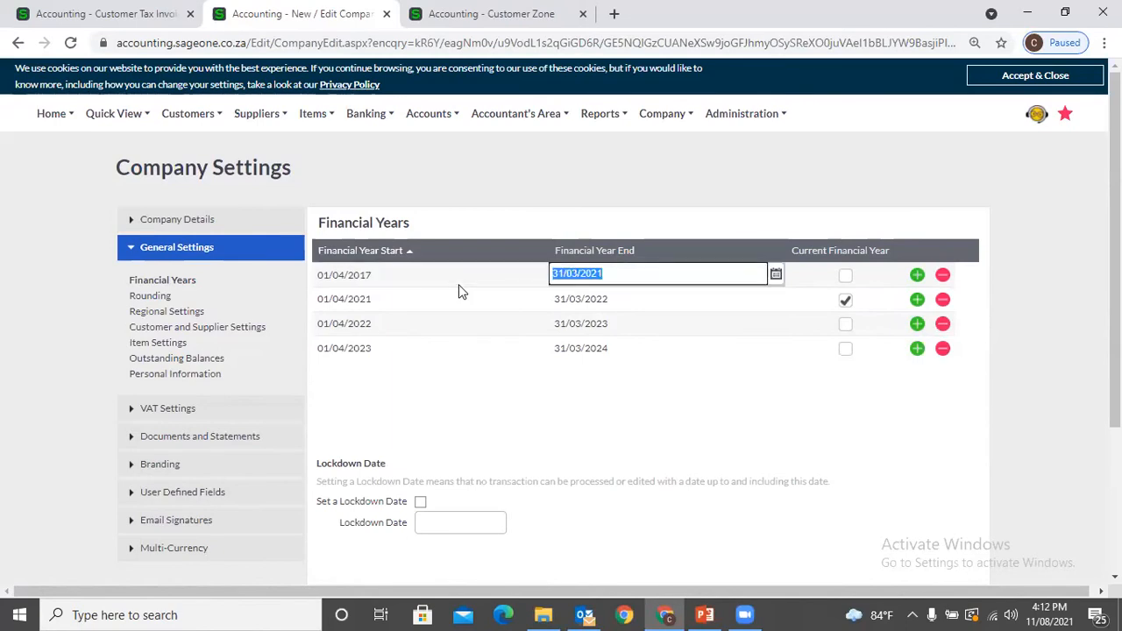
{"action": "key", "text": "End"}
{"action": "key", "text": "shift+Left"}
{"action": "key", "text": "shift+Left"}
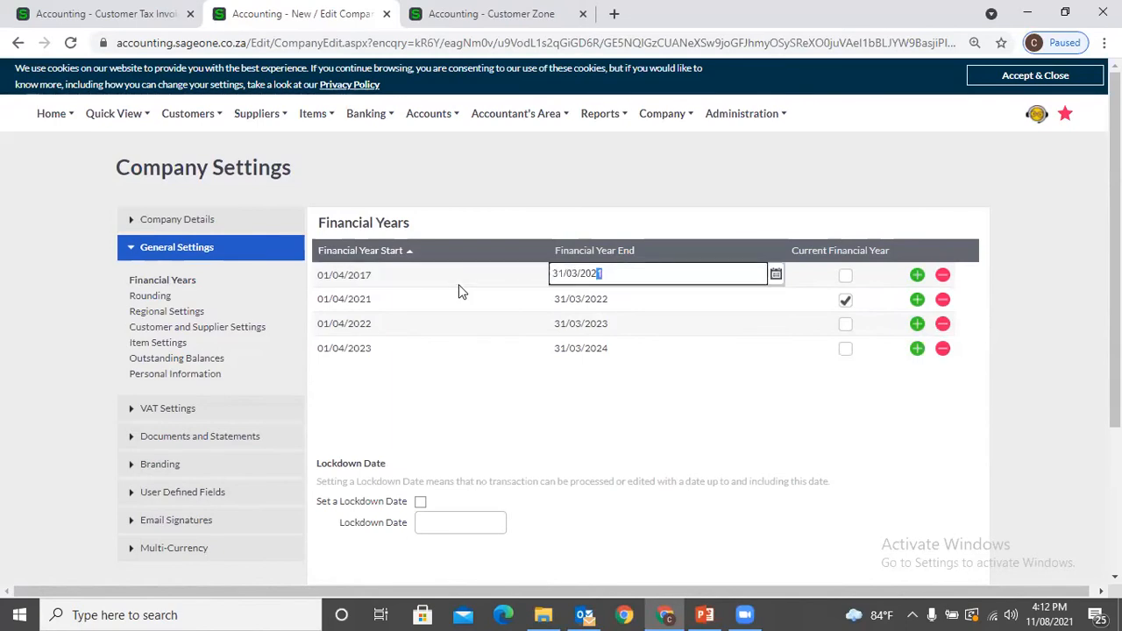
{"action": "type", "text": "18"}
{"action": "key", "text": "Tab"}
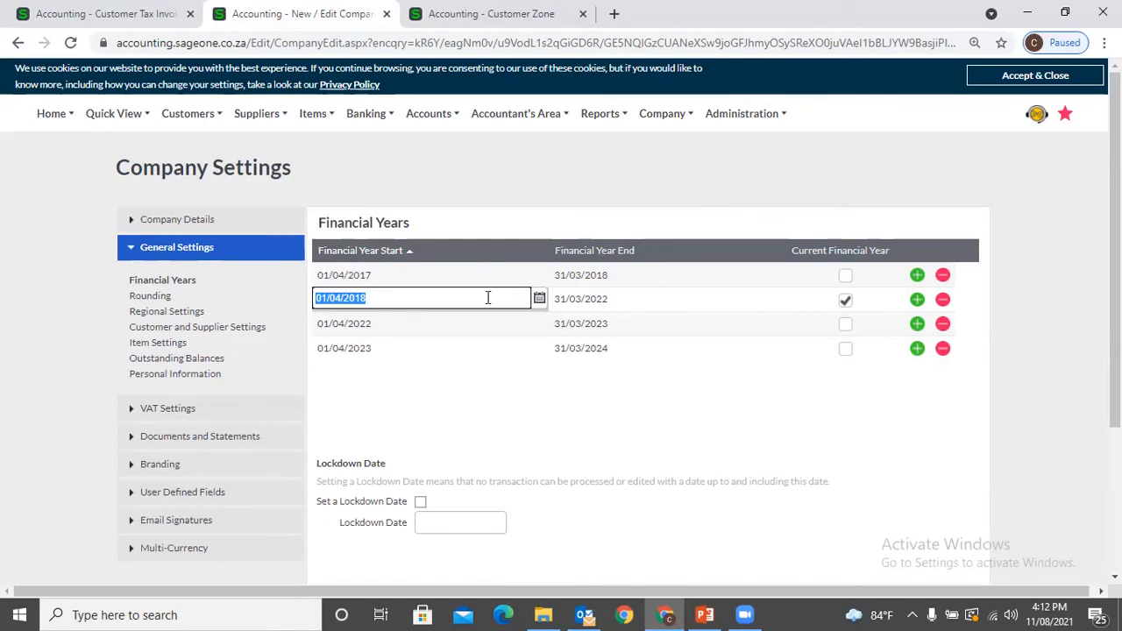
Step: Set the current financial year's start date to 01/04/2021 and delete the financial year before it
{"action": "left_click", "coordinate": [460, 302]}
{"action": "key", "text": "BackSpace"}
{"action": "type", "text": "21"}
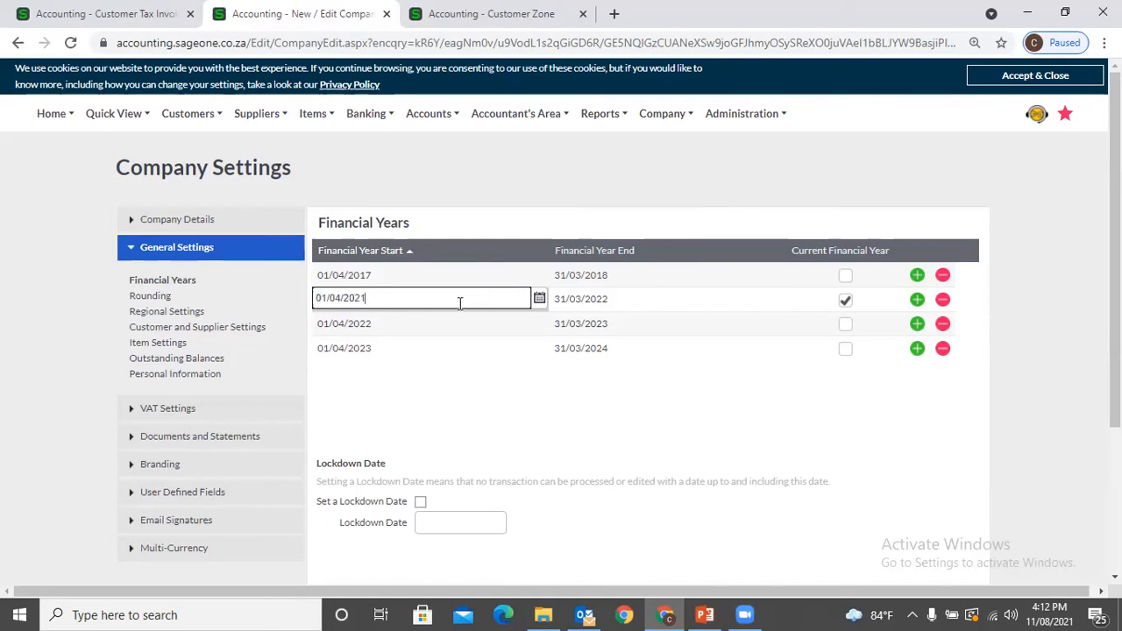
{"action": "key", "text": "Tab"}
{"action": "left_click", "coordinate": [943, 276]}
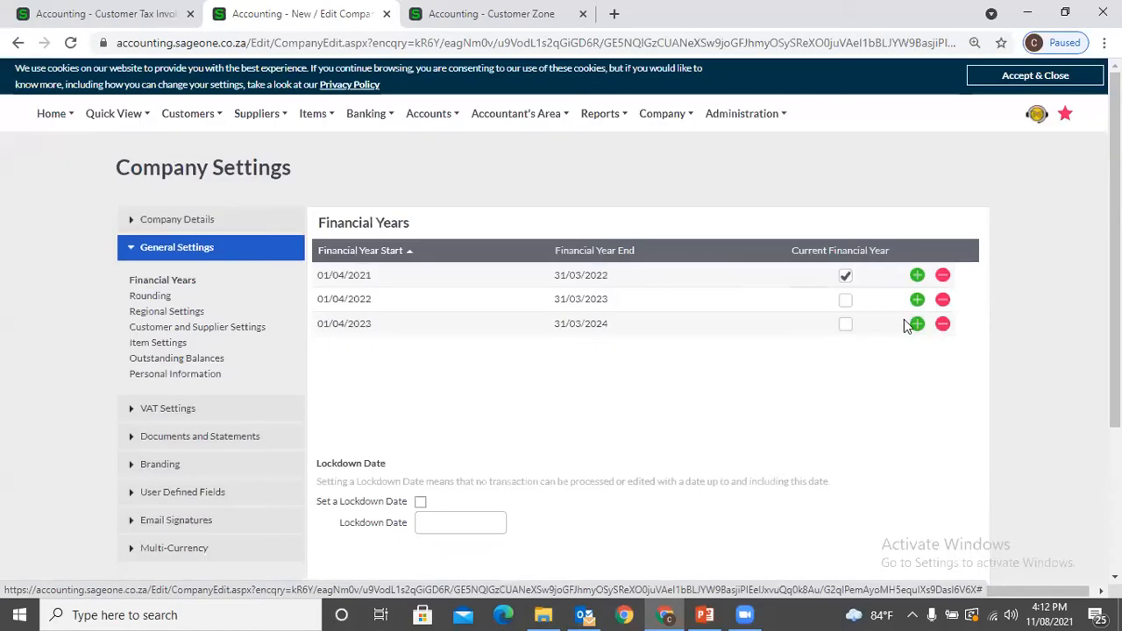
Step: Add financial years 01/04/2024–31/03/2025 and 01/04/2025–31/03/2026, and delete the latter
{"action": "left_click", "coordinate": [919, 291]}
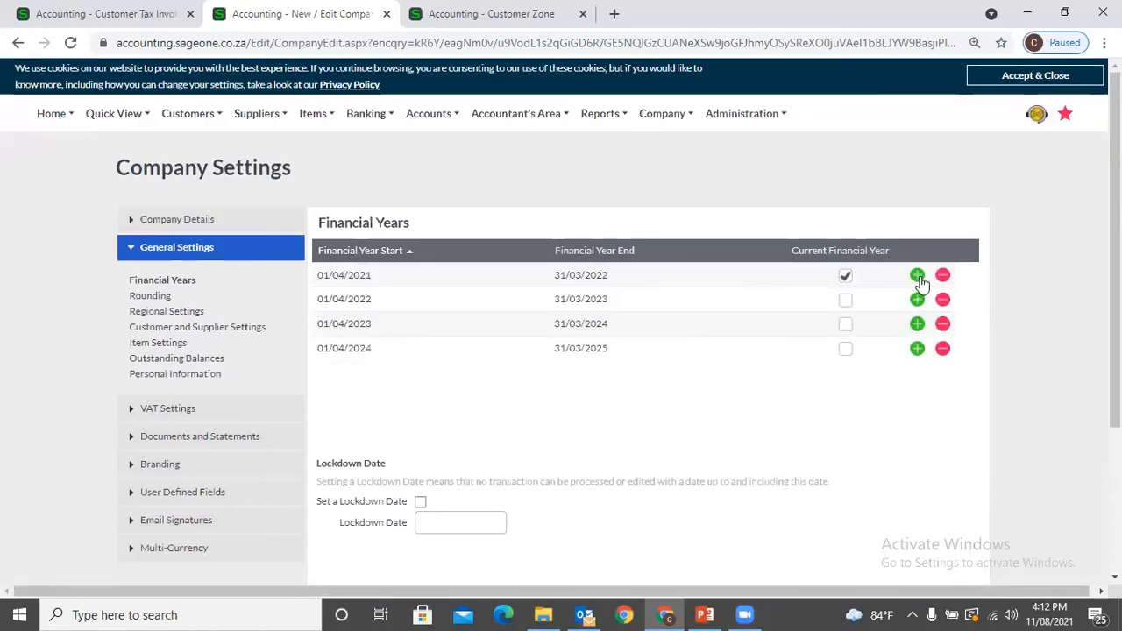
{"action": "left_click", "coordinate": [918, 277]}
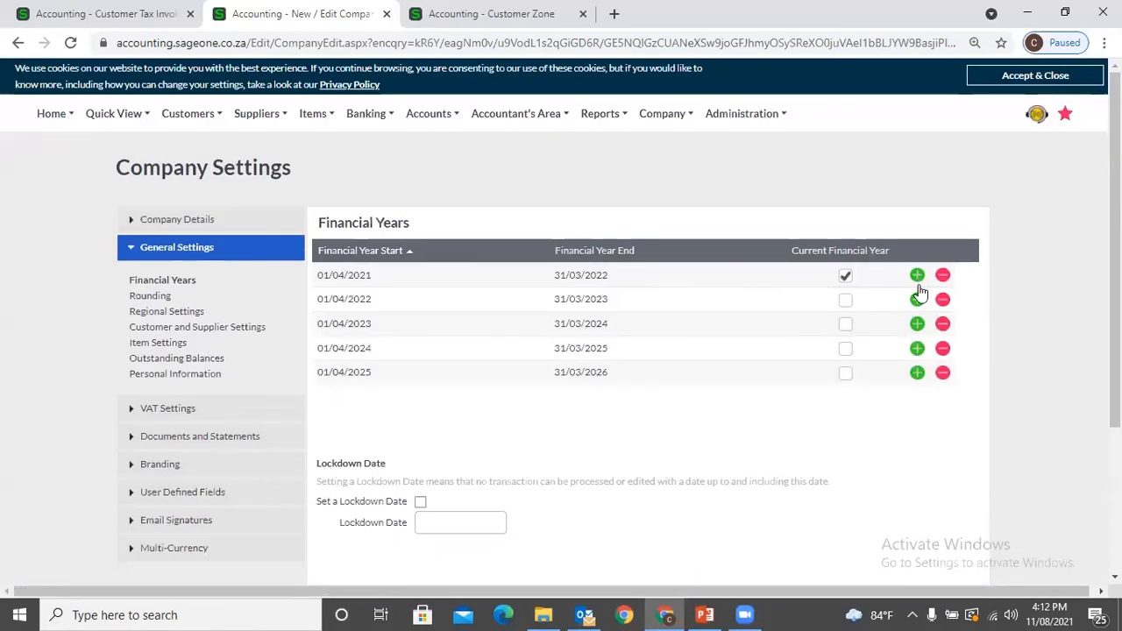
{"action": "left_click", "coordinate": [943, 375]}
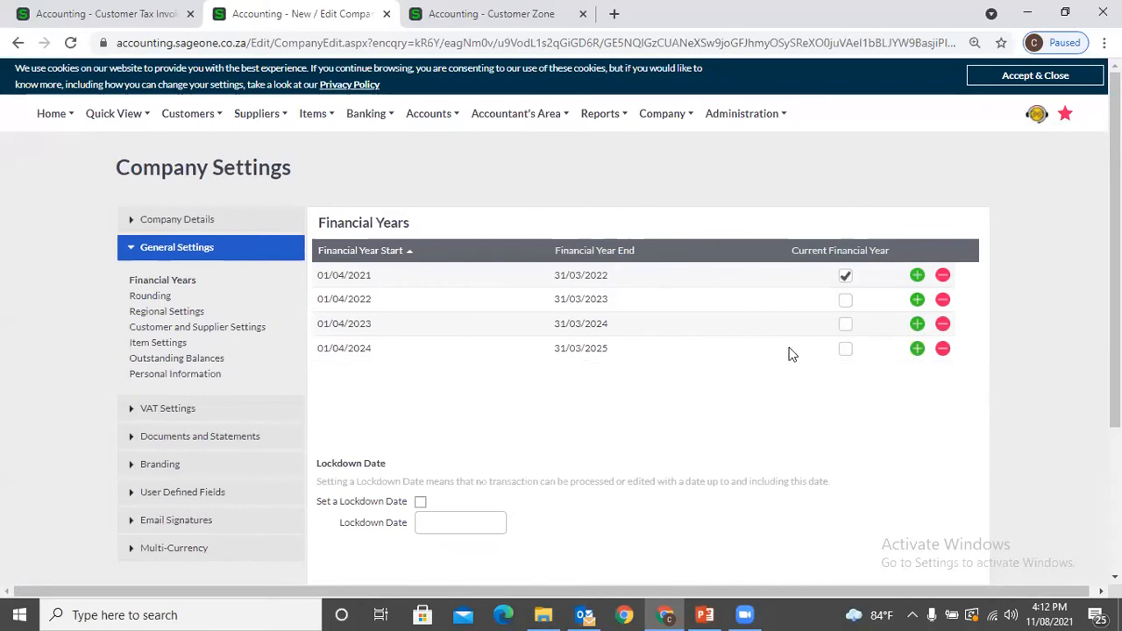
Step: Re-enter 01/04/2021 as the current financial year's start date and check its start and end dates
{"action": "left_click", "coordinate": [381, 280]}
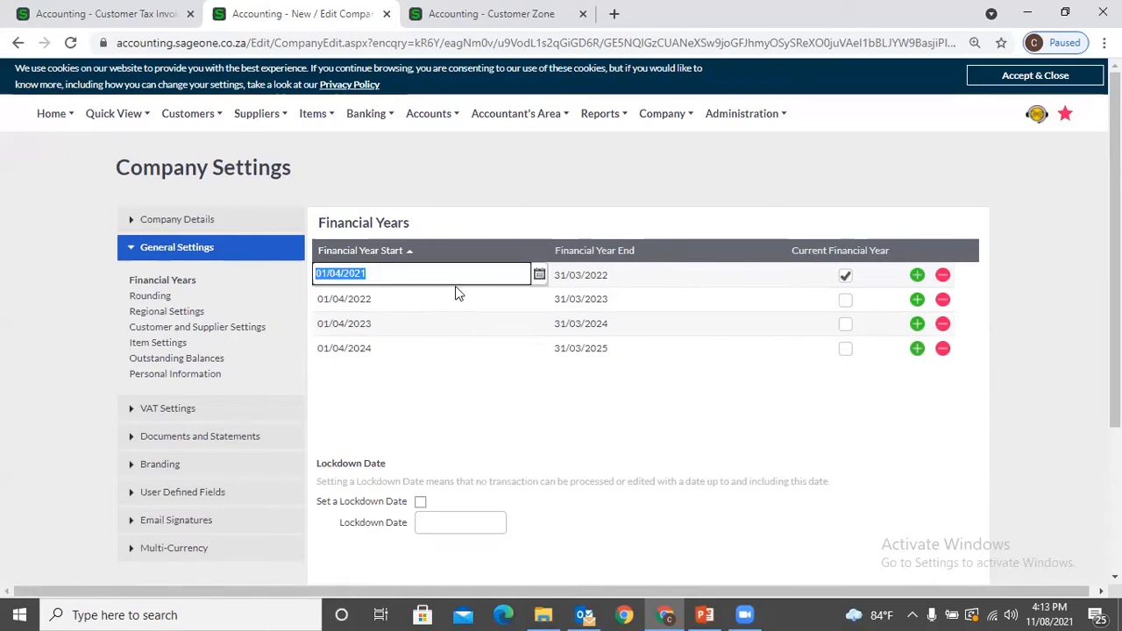
{"action": "type", "text": "01/04"}
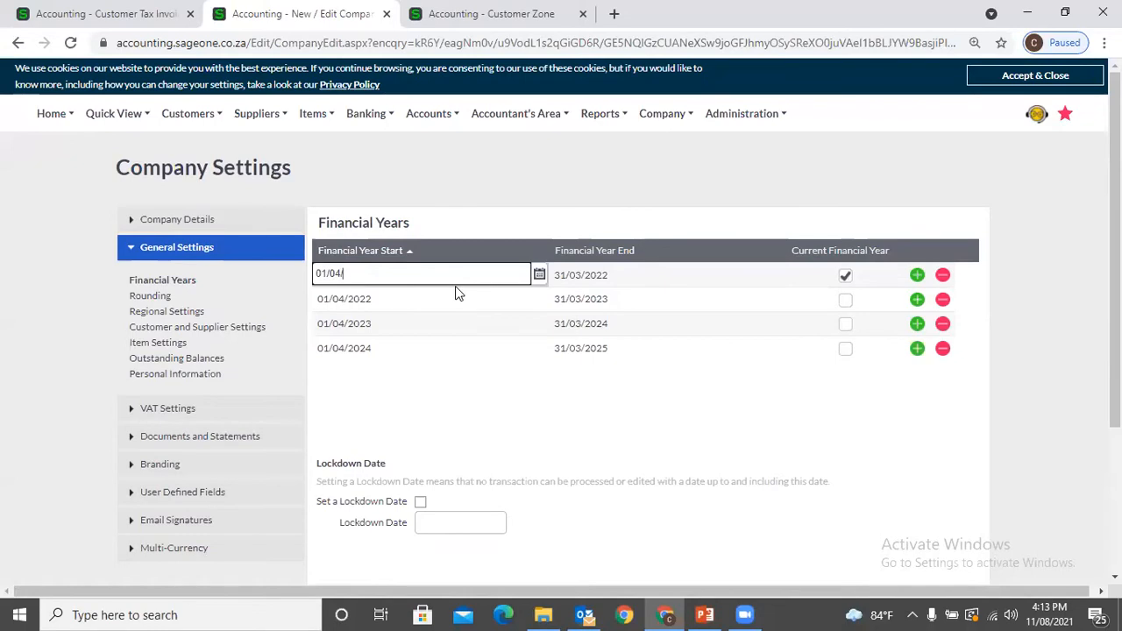
{"action": "type", "text": "/2021"}
{"action": "key", "text": "Tab"}
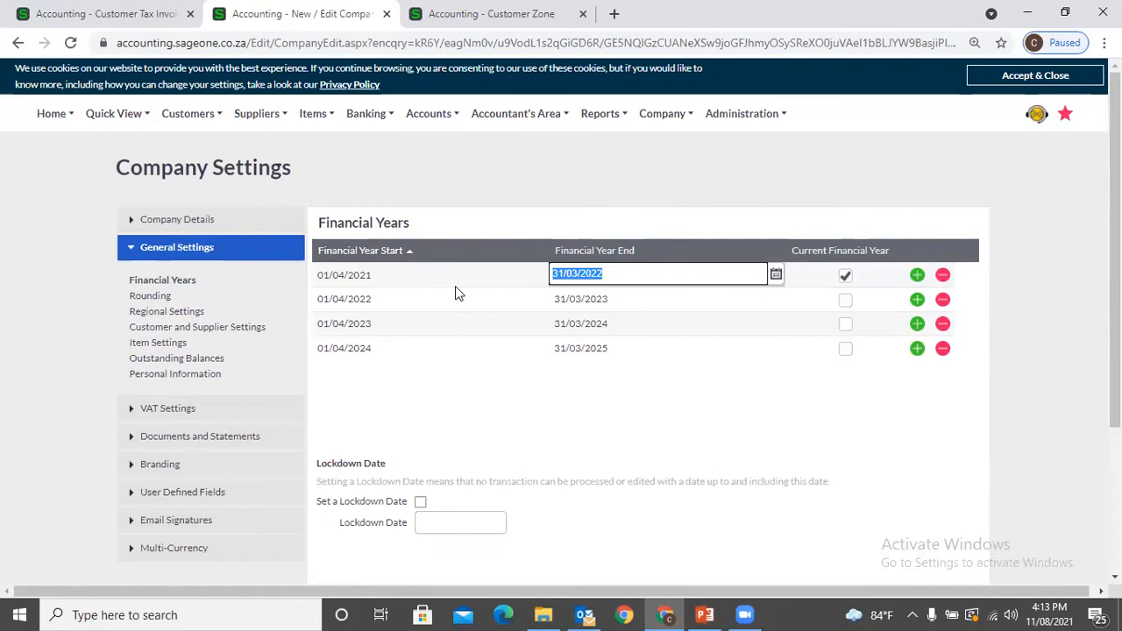
{"action": "left_click", "coordinate": [507, 270]}
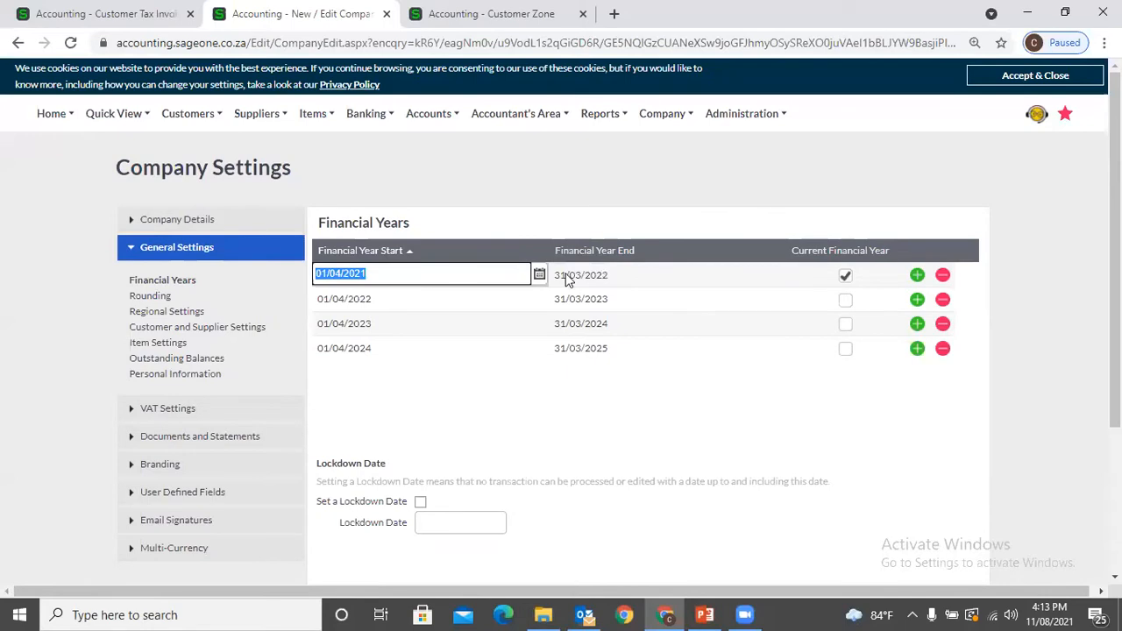
{"action": "left_click", "coordinate": [594, 282]}
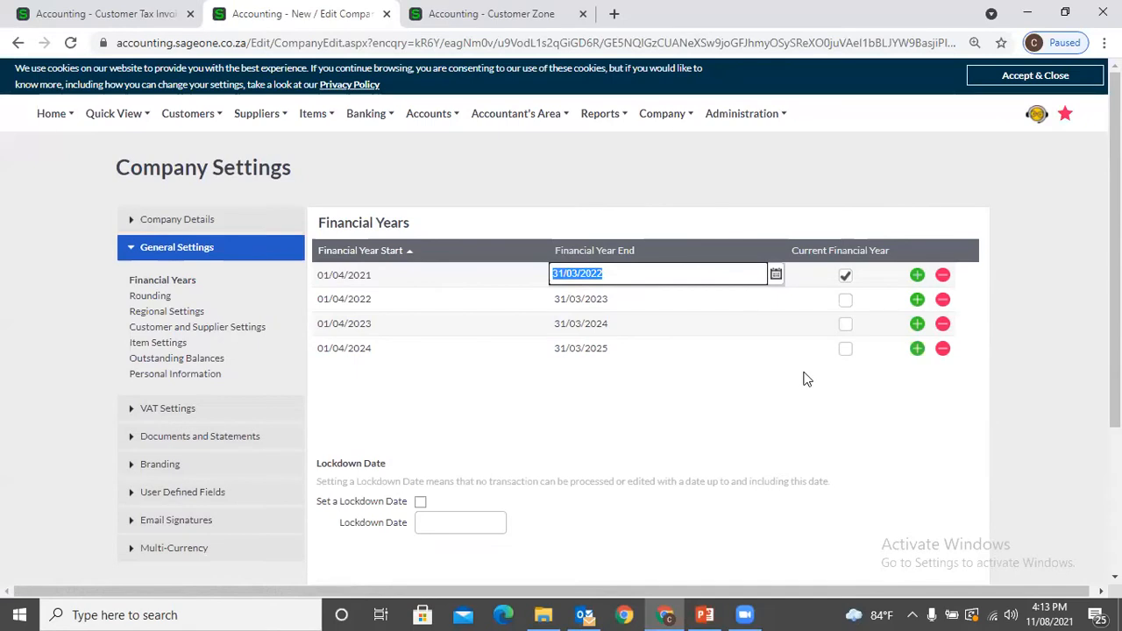
Step: Set the first financial year to start on 01/04/2017 and end on 31/03/2018
{"action": "left_click", "coordinate": [423, 280]}
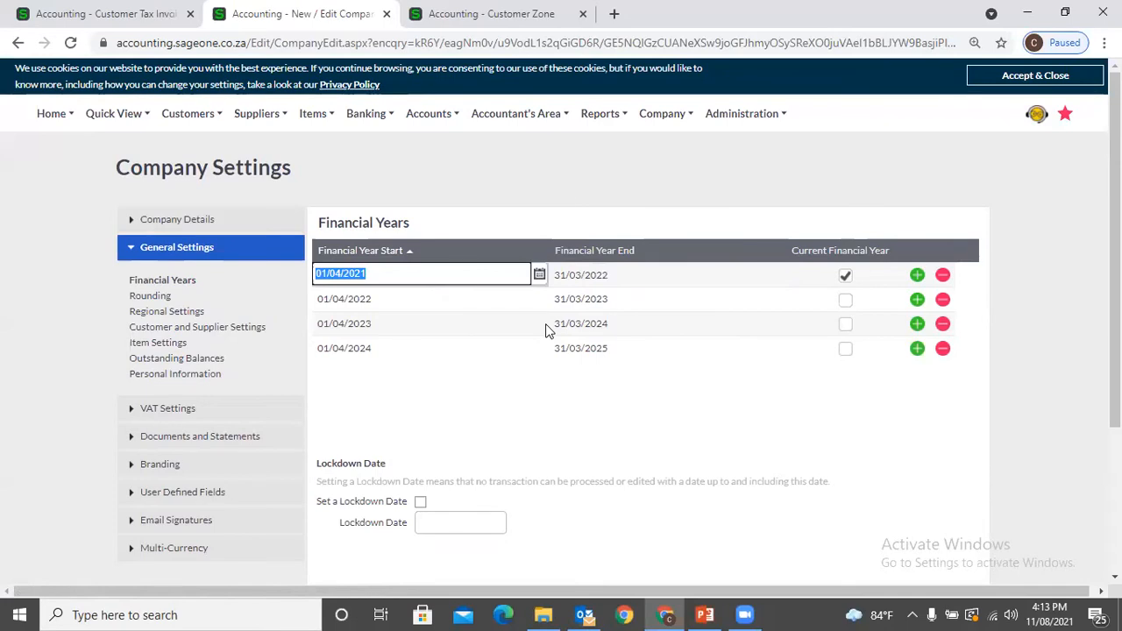
{"action": "type", "text": "01/04/2017"}
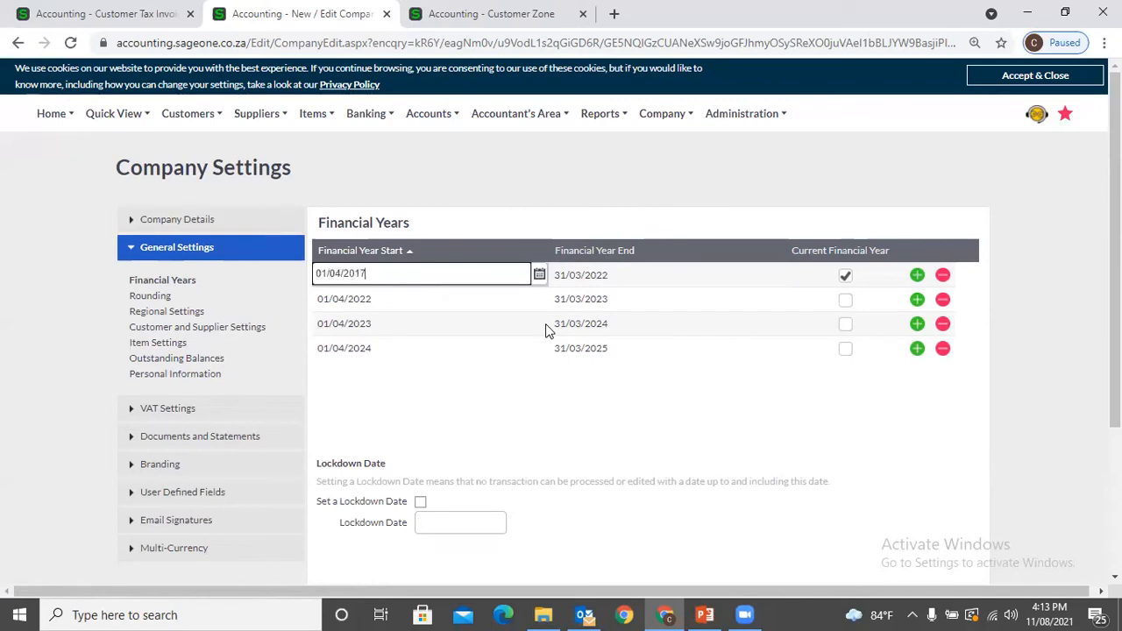
{"action": "key", "text": "Tab"}
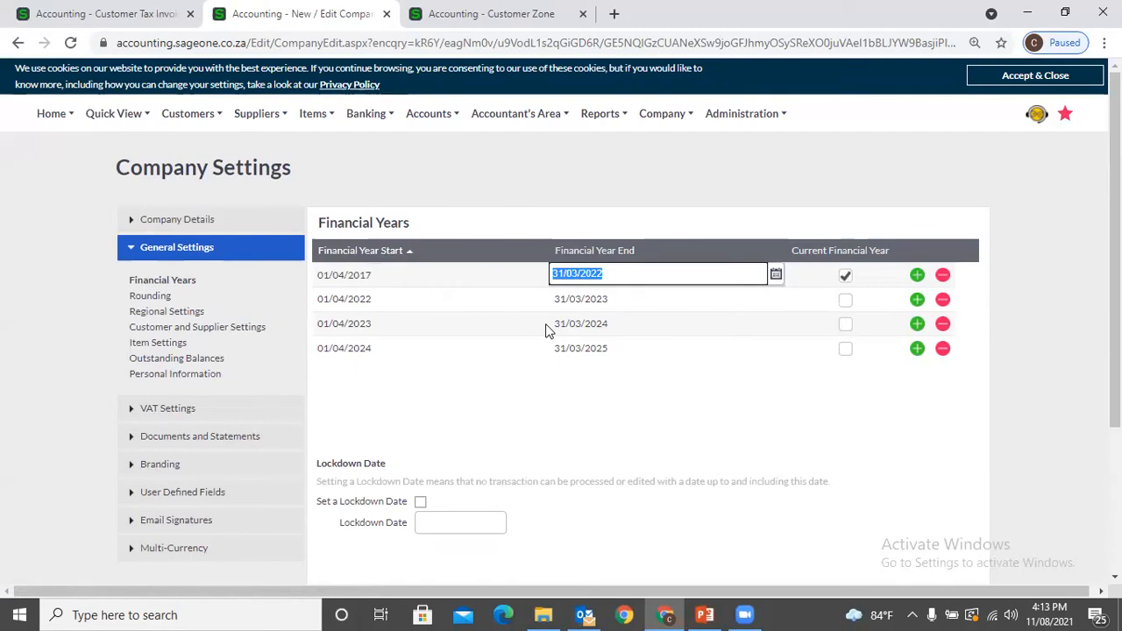
{"action": "key", "text": "End"}
{"action": "key", "text": "shift+Left"}
{"action": "key", "text": "shift+Left"}
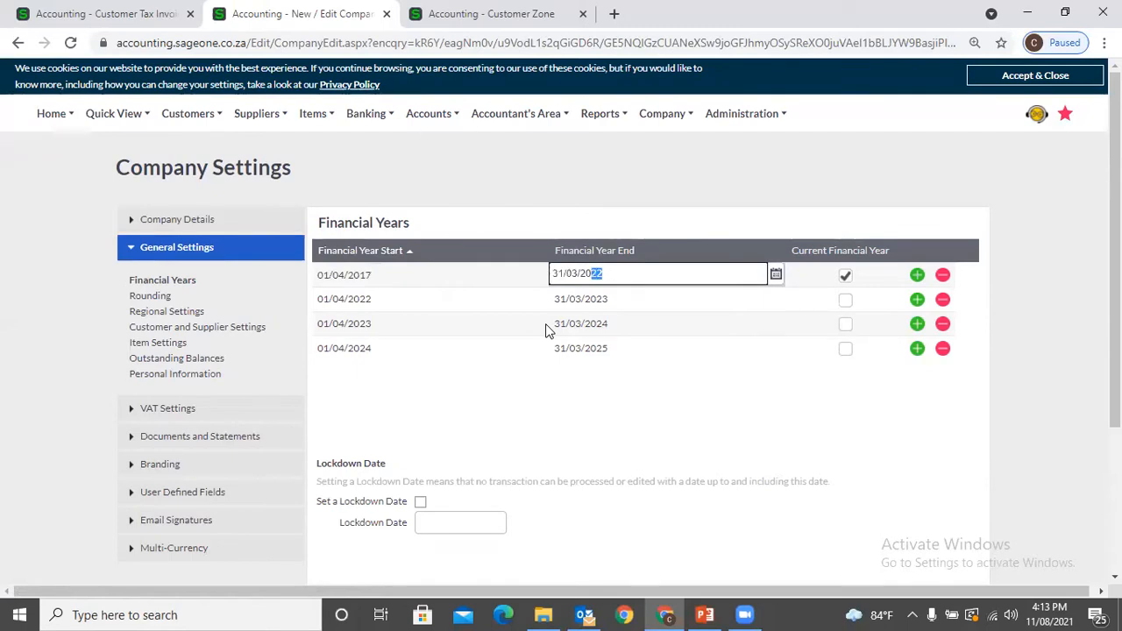
{"action": "type", "text": "18"}
{"action": "key", "text": "Tab"}
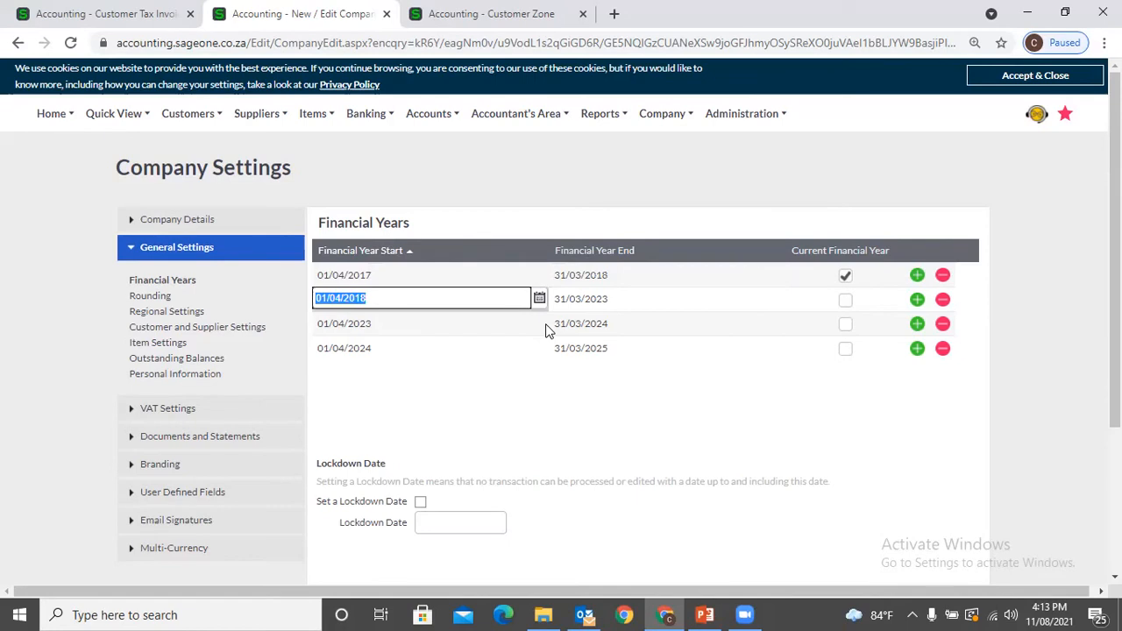
Step: Set the second financial year's end date to 31/03/2019
{"action": "key", "text": "Tab"}
{"action": "key", "text": "End"}
{"action": "key", "text": "shift+Left"}
{"action": "key", "text": "shift+Left"}
{"action": "type", "text": "19"}
{"action": "left_click", "coordinate": [546, 330]}
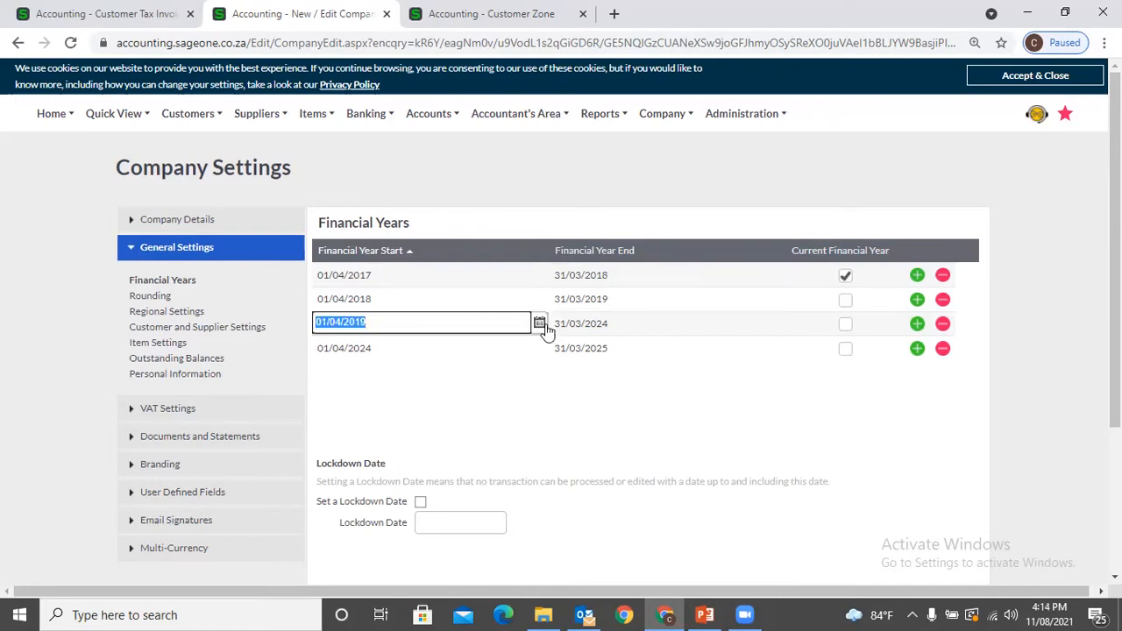
Step: Set the third financial year's end date to 31/03/2020
{"action": "key", "text": "Tab"}
{"action": "key", "text": "End"}
{"action": "key", "text": "shift+Left"}
{"action": "key", "text": "shift+Left"}
{"action": "type", "text": "20"}
{"action": "key", "text": "Tab"}
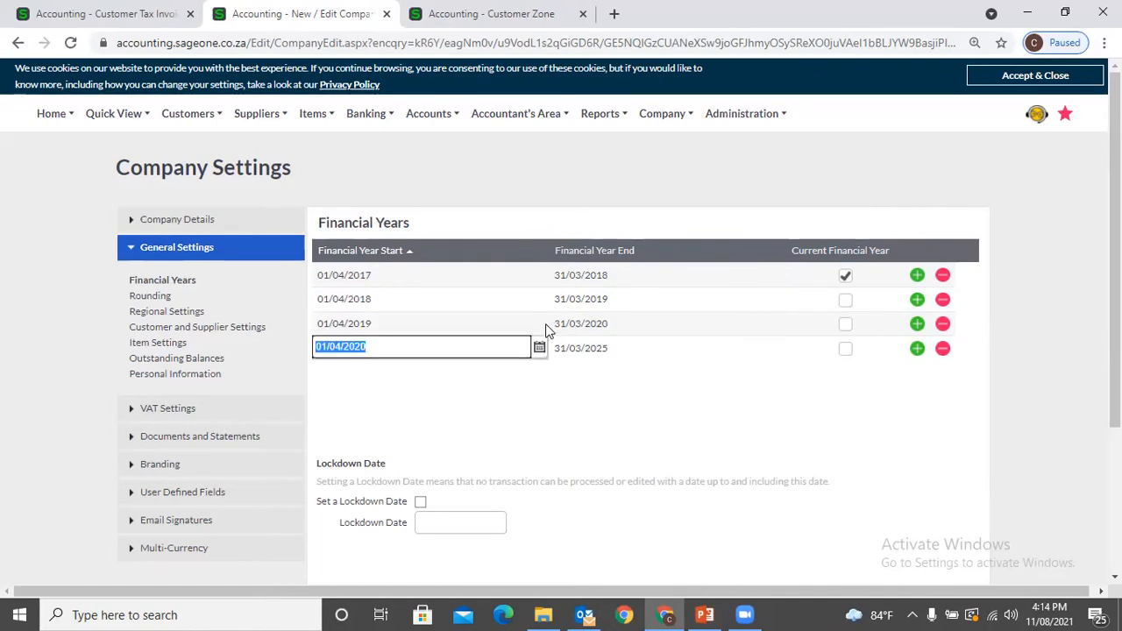
Step: Set the fourth financial year's end date to 31/03/2021
{"action": "key", "text": "Tab"}
{"action": "key", "text": "End"}
{"action": "key", "text": "shift+Left"}
{"action": "key", "text": "shift+Left"}
{"action": "type", "text": "2"}
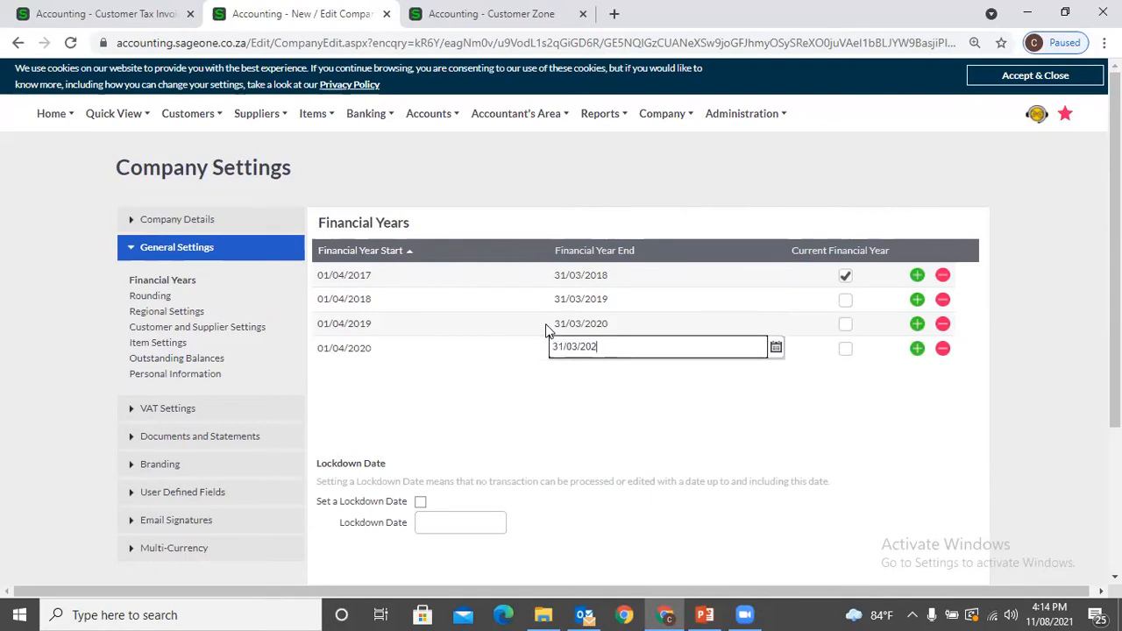
{"action": "type", "text": "1"}
{"action": "key", "text": "Return"}
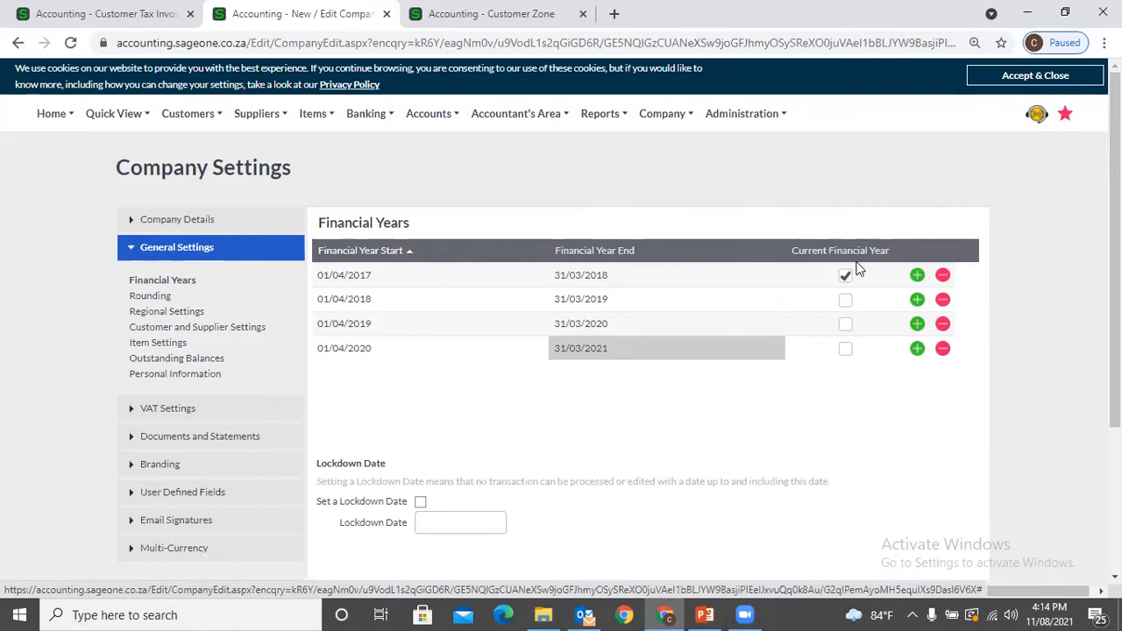
Step: Add financial years 01/04/2021–31/03/2022 and 01/04/2022–31/03/2023, making the former the current year and deleting the latter
{"action": "left_click", "coordinate": [847, 351]}
{"action": "left_click", "coordinate": [917, 349]}
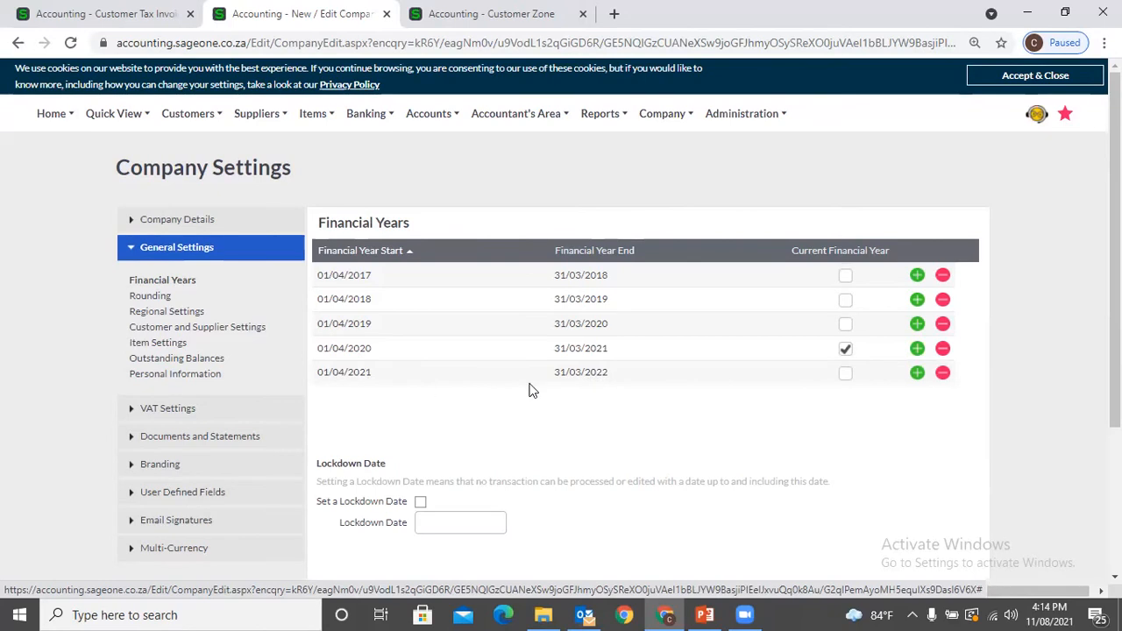
{"action": "left_click", "coordinate": [846, 377]}
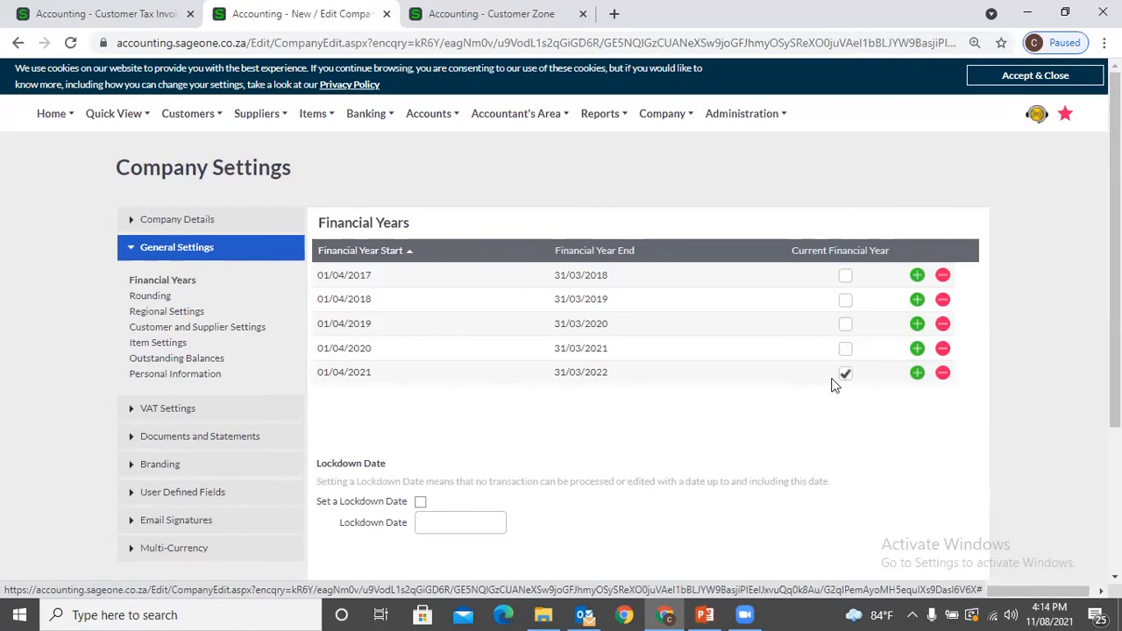
{"action": "left_click", "coordinate": [917, 374]}
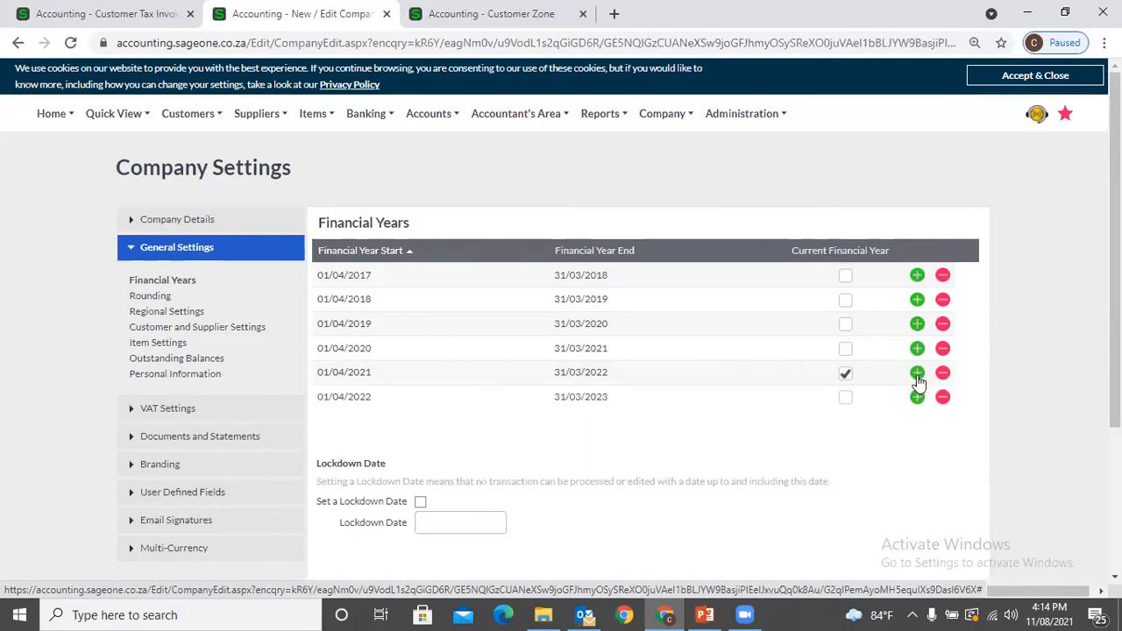
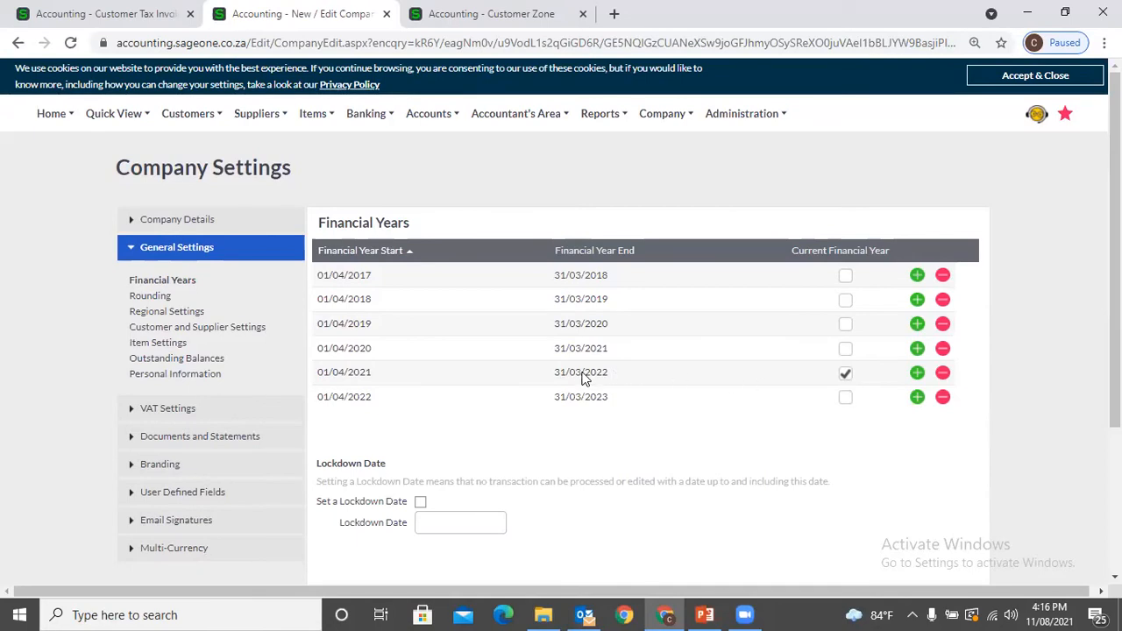
{"action": "left_click", "coordinate": [943, 397]}
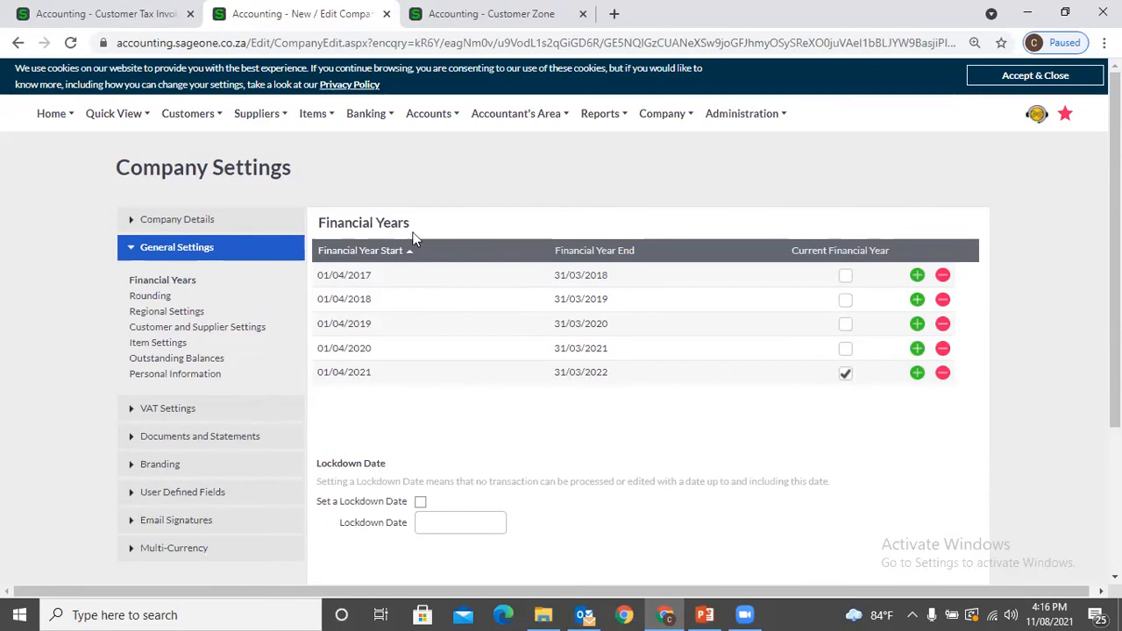
Step: In the P W Holdings company, open the Sales by Customer report with a Yearly date range and compare it with the Financial Years settings
{"action": "left_click", "coordinate": [70, 15]}
{"action": "mouse_move", "coordinate": [198, 119]}
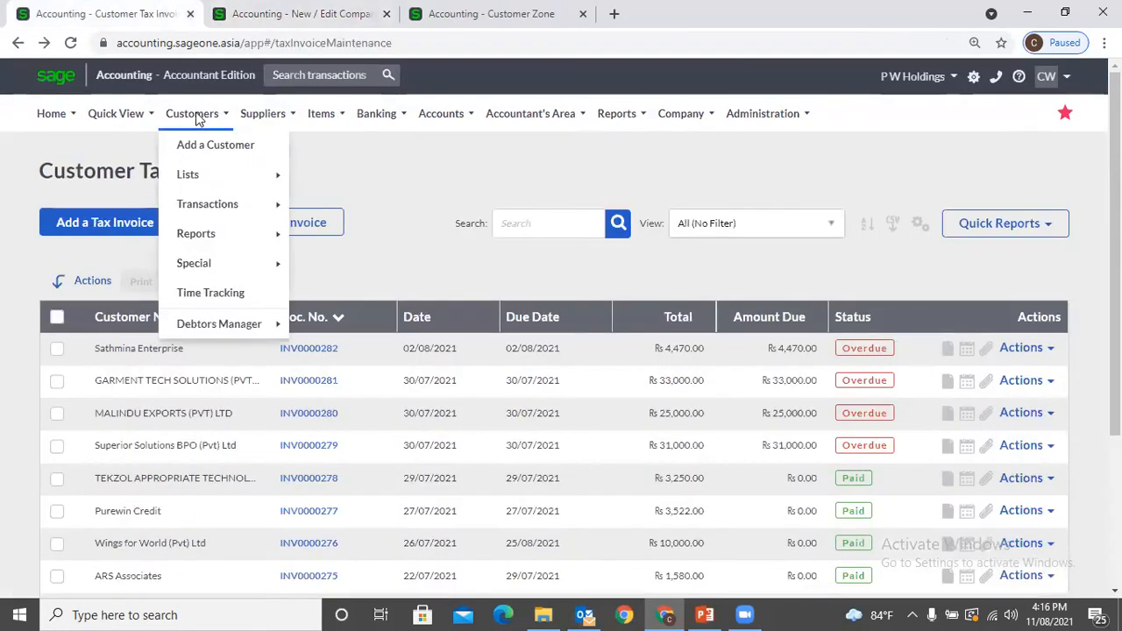
{"action": "mouse_move", "coordinate": [221, 241]}
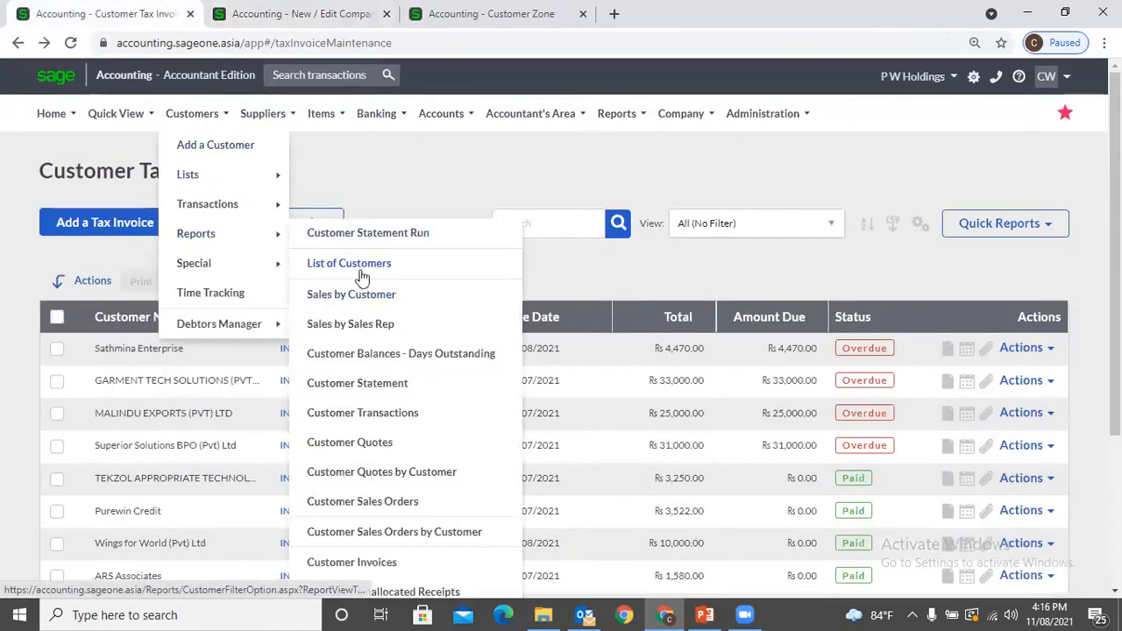
{"action": "left_click", "coordinate": [360, 300]}
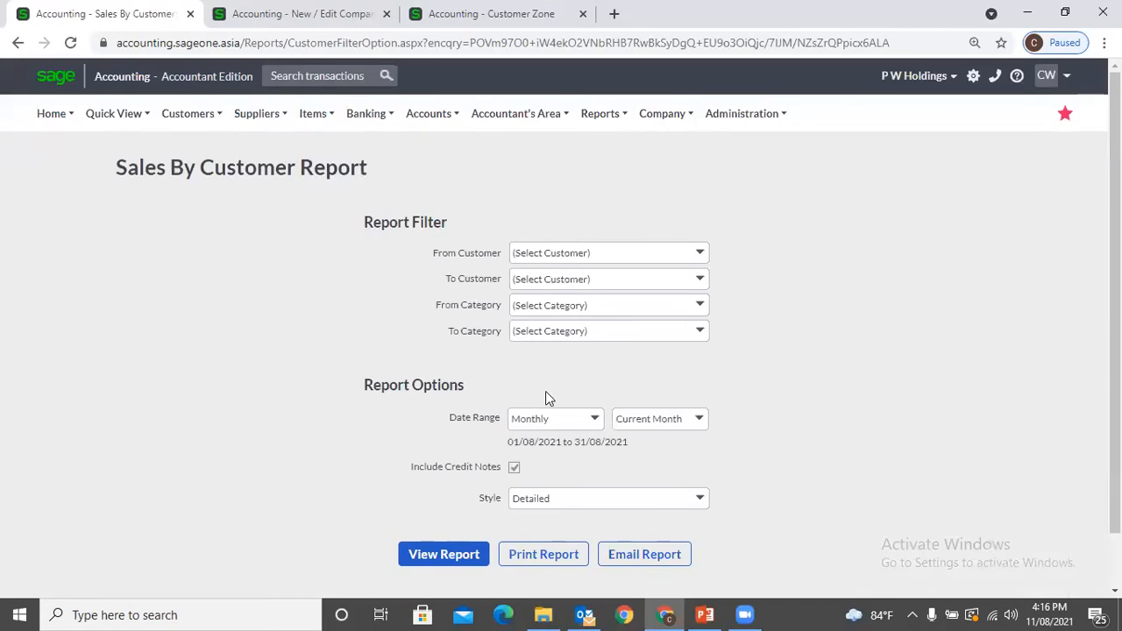
{"action": "left_click", "coordinate": [597, 425]}
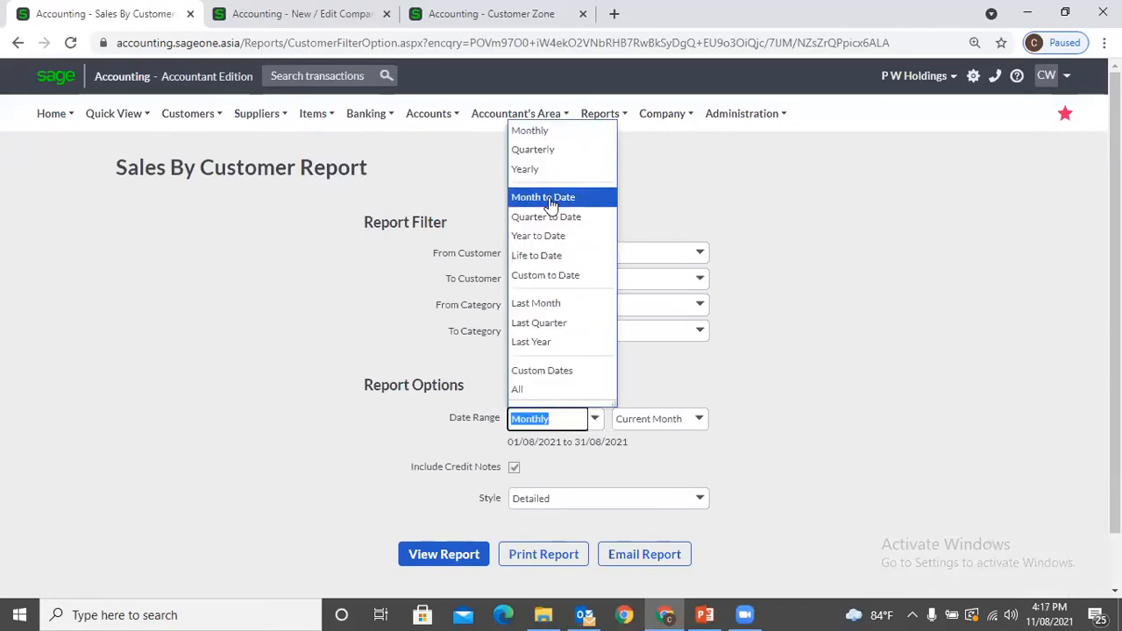
{"action": "left_click", "coordinate": [543, 169]}
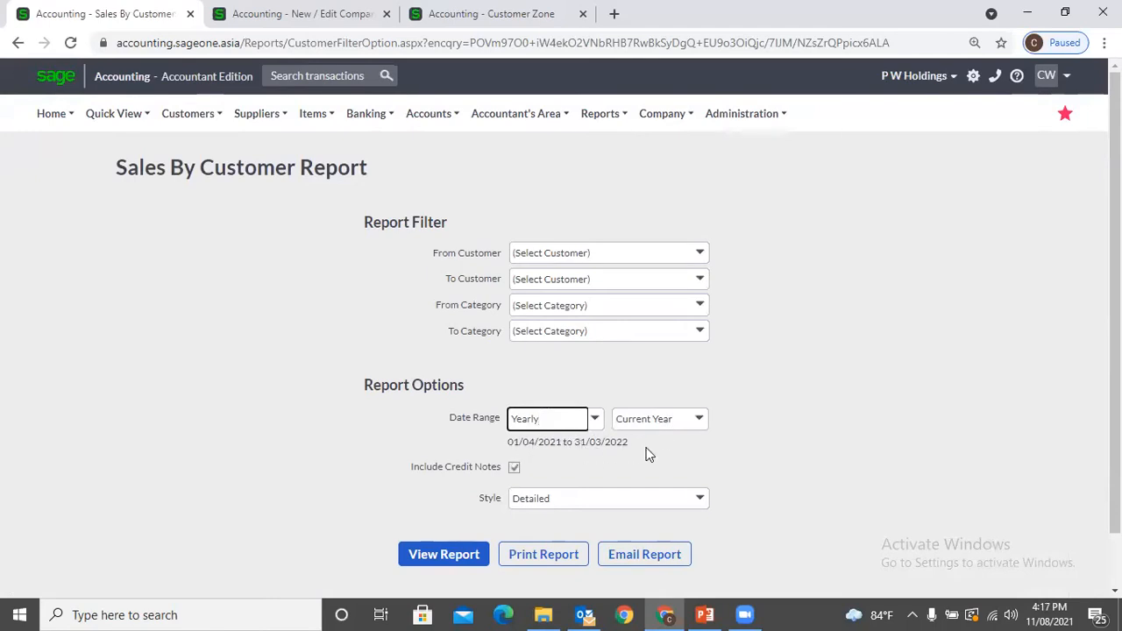
{"action": "left_click", "coordinate": [260, 25]}
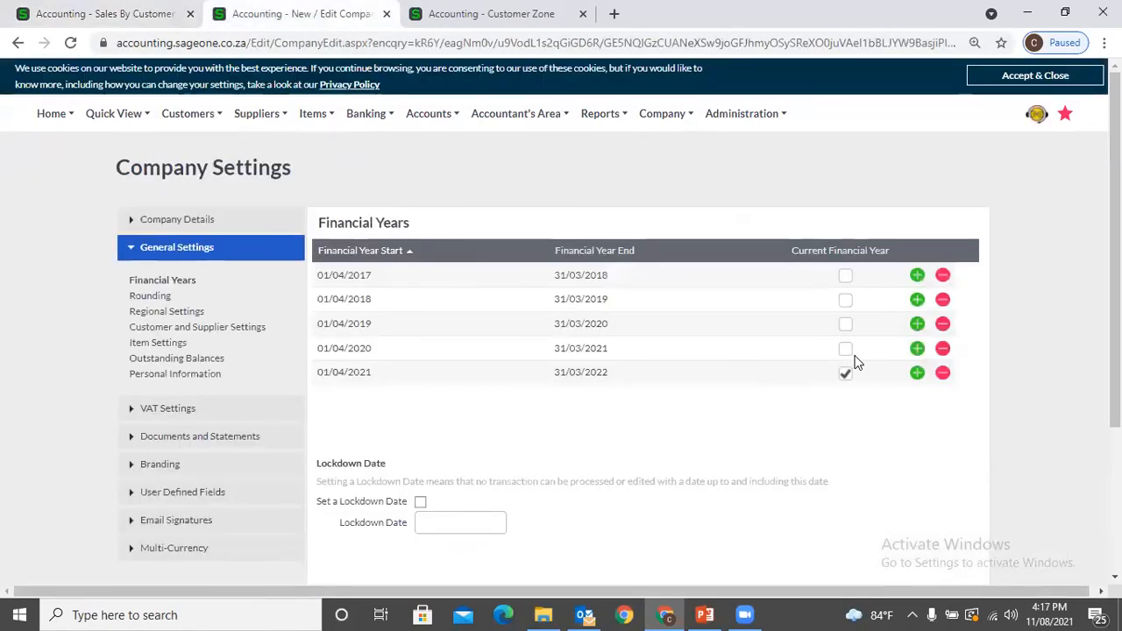
{"action": "left_click", "coordinate": [103, 17]}
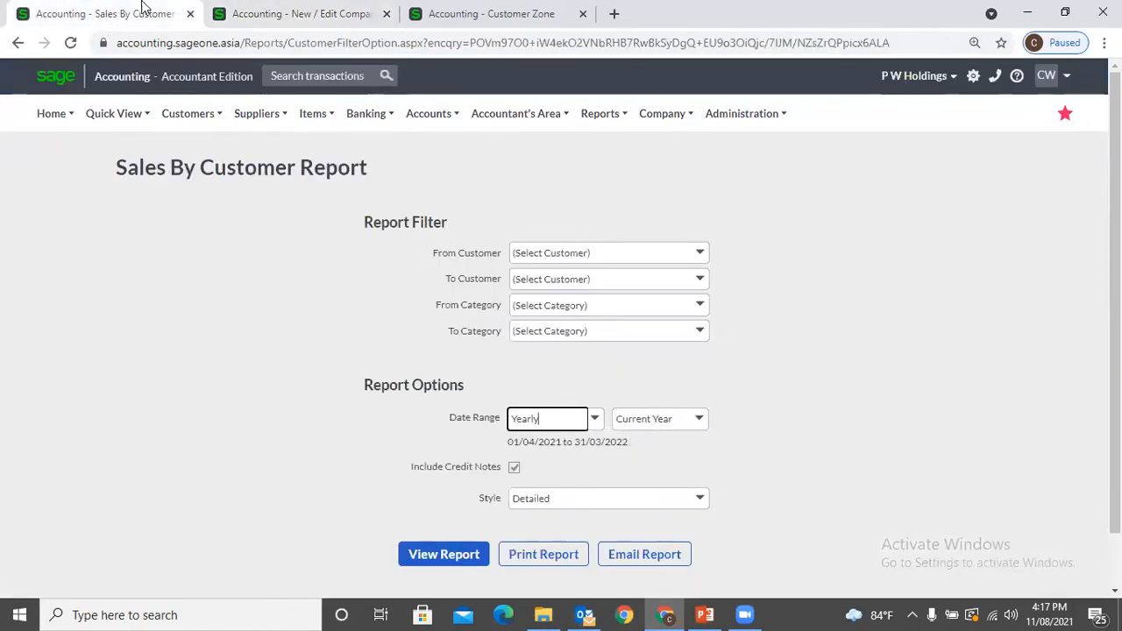
Step: Enable the lockdown date in the new company's Financial Years settings
{"action": "left_click", "coordinate": [209, 17]}
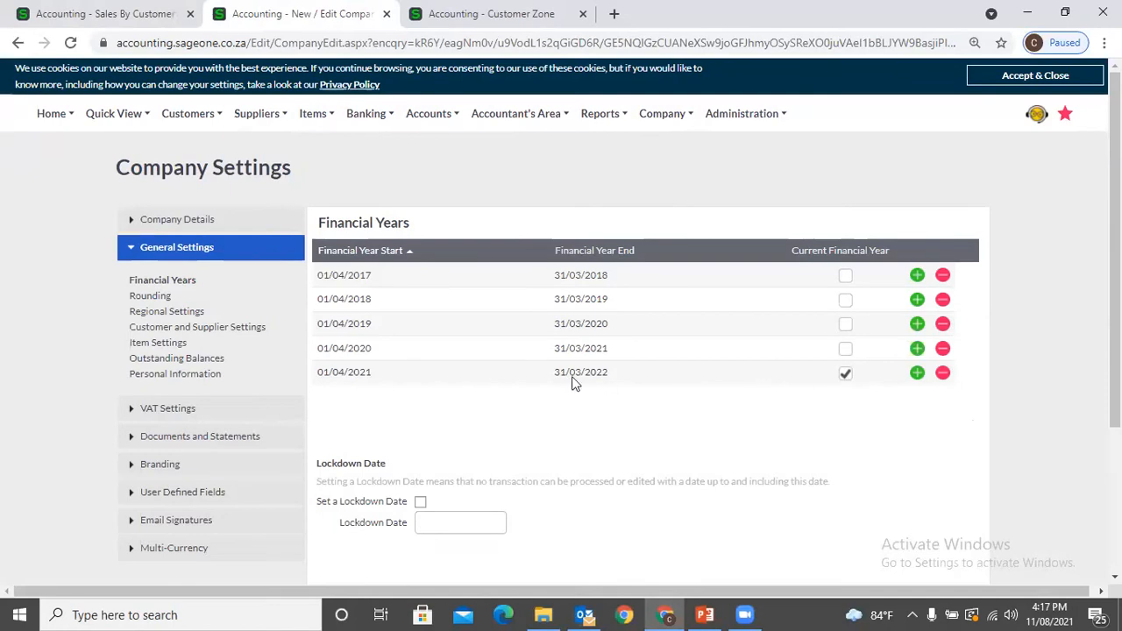
{"action": "scroll", "coordinate": [664, 383], "scroll_direction": "down", "scroll_amount": 2}
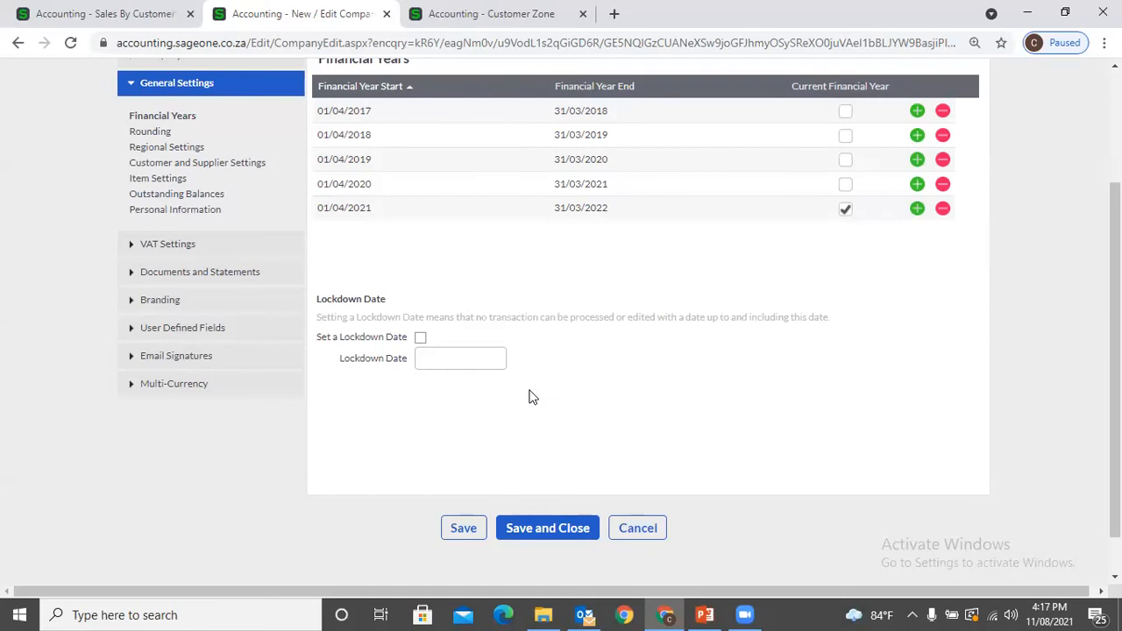
{"action": "left_click", "coordinate": [420, 338]}
Step: In the P W Holdings company, go to the customer invoices and open a new tax invoice
{"action": "left_click", "coordinate": [160, 17]}
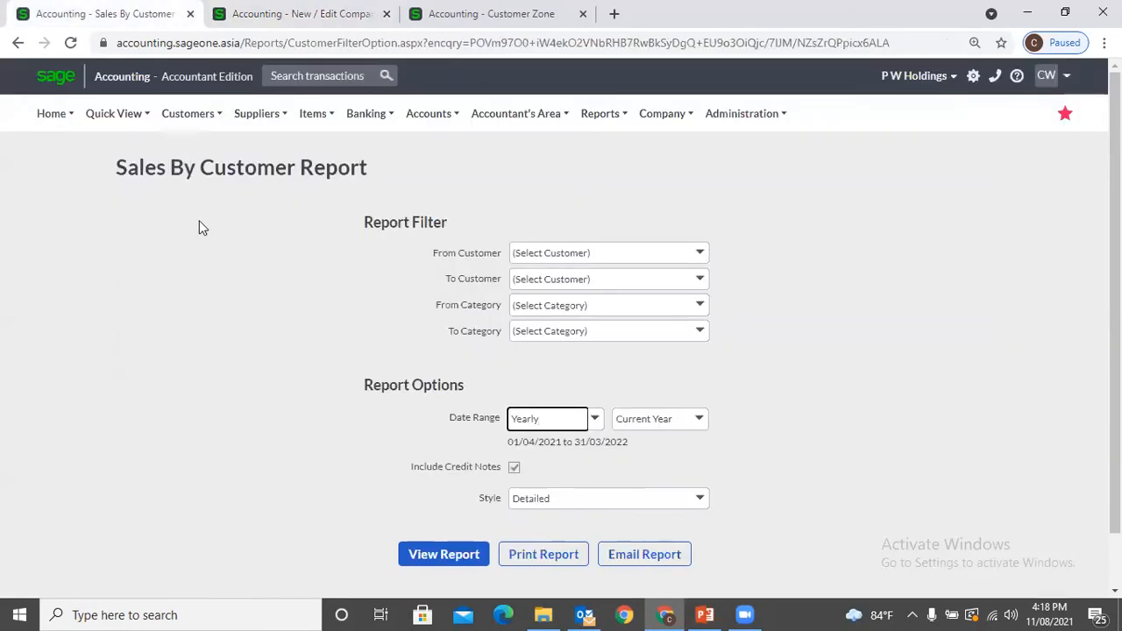
{"action": "mouse_move", "coordinate": [187, 114]}
{"action": "mouse_move", "coordinate": [195, 199]}
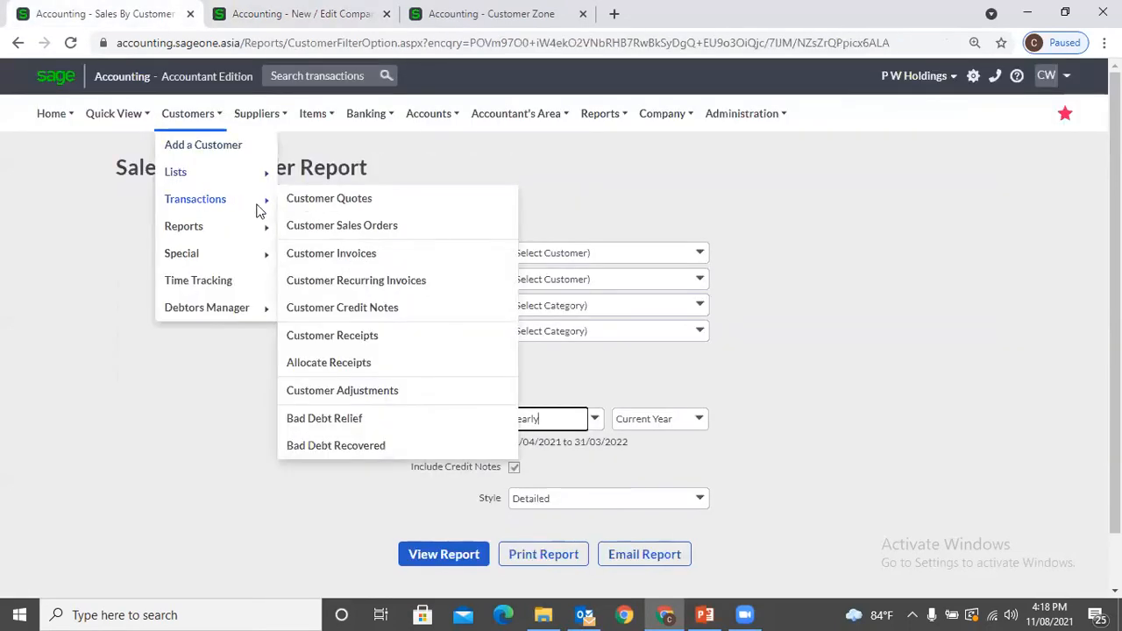
{"action": "left_click", "coordinate": [331, 255]}
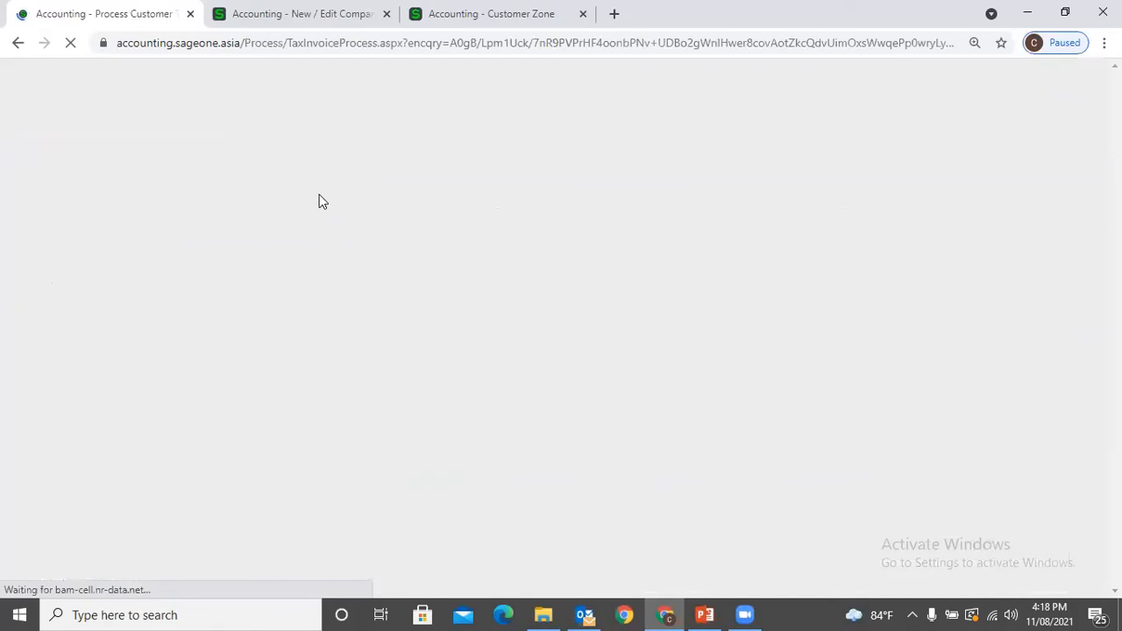
Step: Set the new company's lockdown date to 31/07/2021 and accept locking a date in the current financial year
{"action": "left_click", "coordinate": [249, 18]}
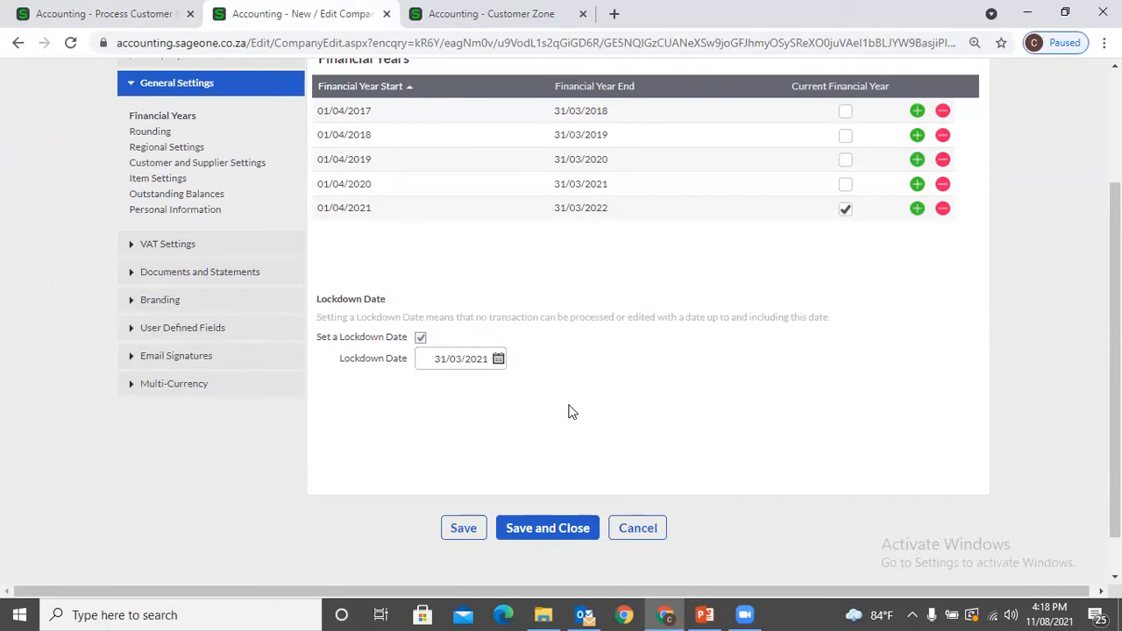
{"action": "left_click", "coordinate": [500, 361]}
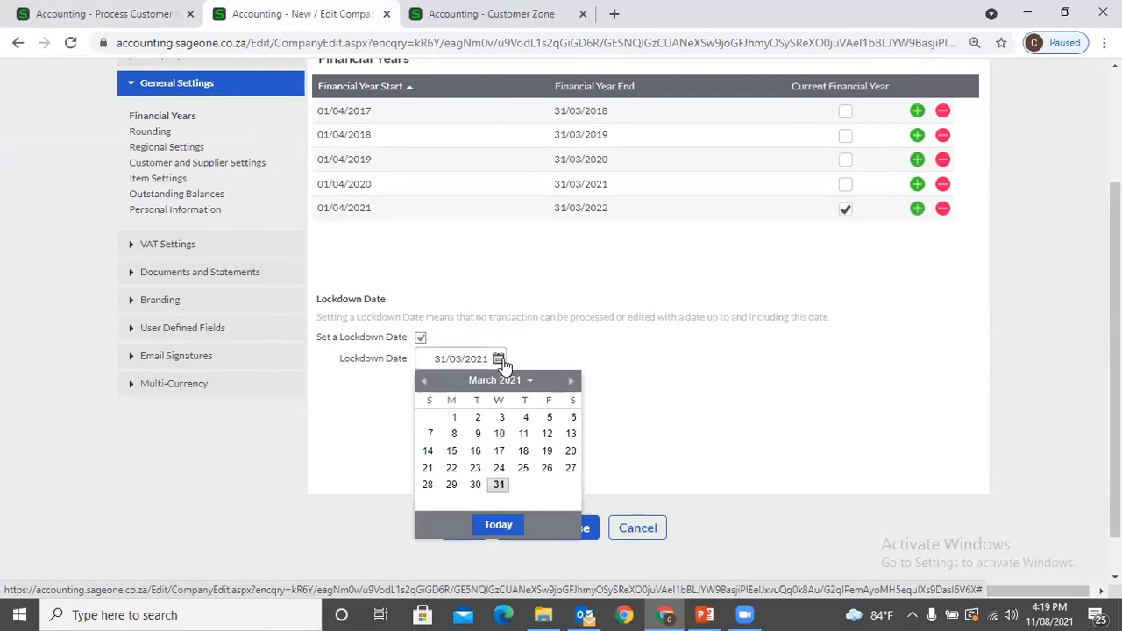
{"action": "left_click", "coordinate": [571, 380]}
{"action": "left_click", "coordinate": [571, 380]}
{"action": "left_click", "coordinate": [570, 381]}
{"action": "left_click", "coordinate": [571, 381]}
{"action": "left_click", "coordinate": [571, 485]}
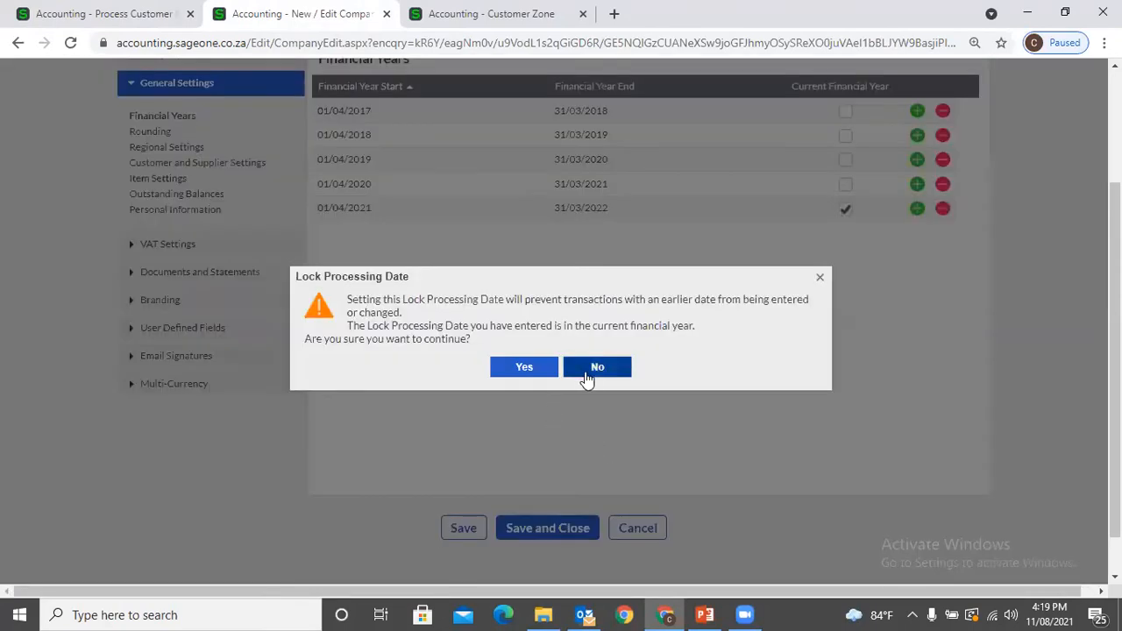
{"action": "left_click", "coordinate": [526, 372]}
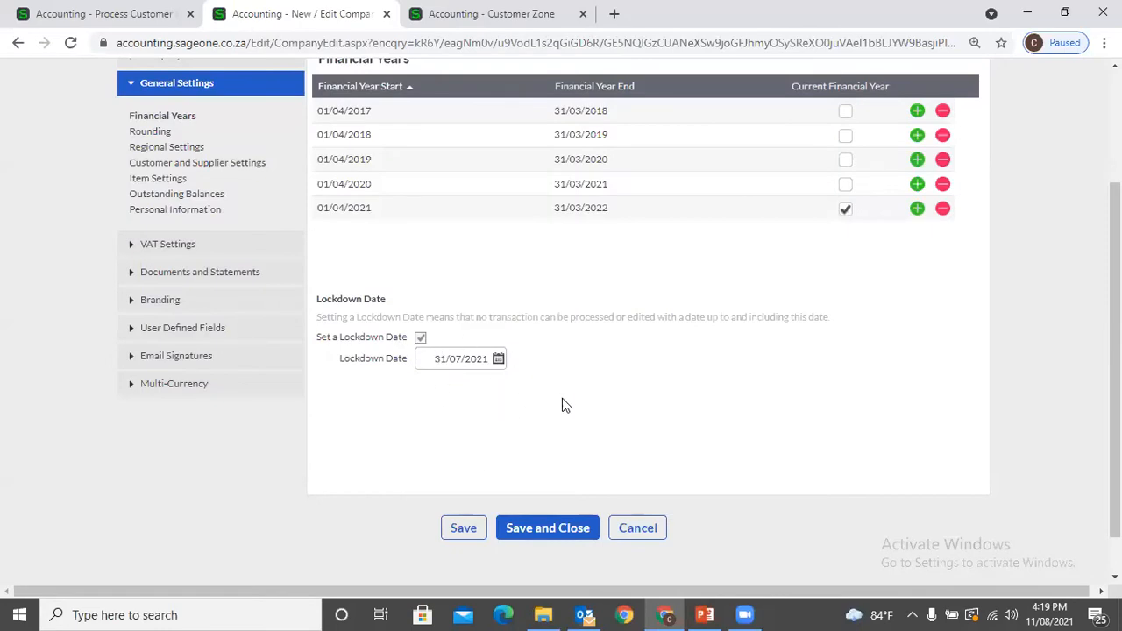
Step: Review the new company's financial years and lockdown date, and save the settings
{"action": "scroll", "coordinate": [590, 404], "scroll_direction": "up", "scroll_amount": 1}
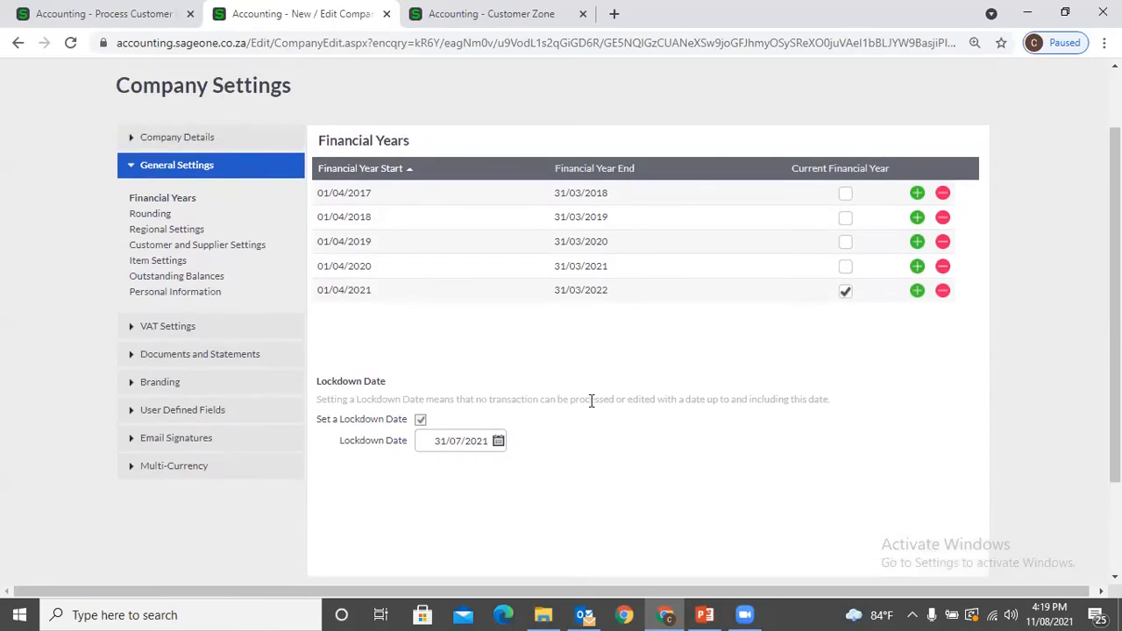
{"action": "scroll", "coordinate": [590, 396], "scroll_direction": "down", "scroll_amount": 1}
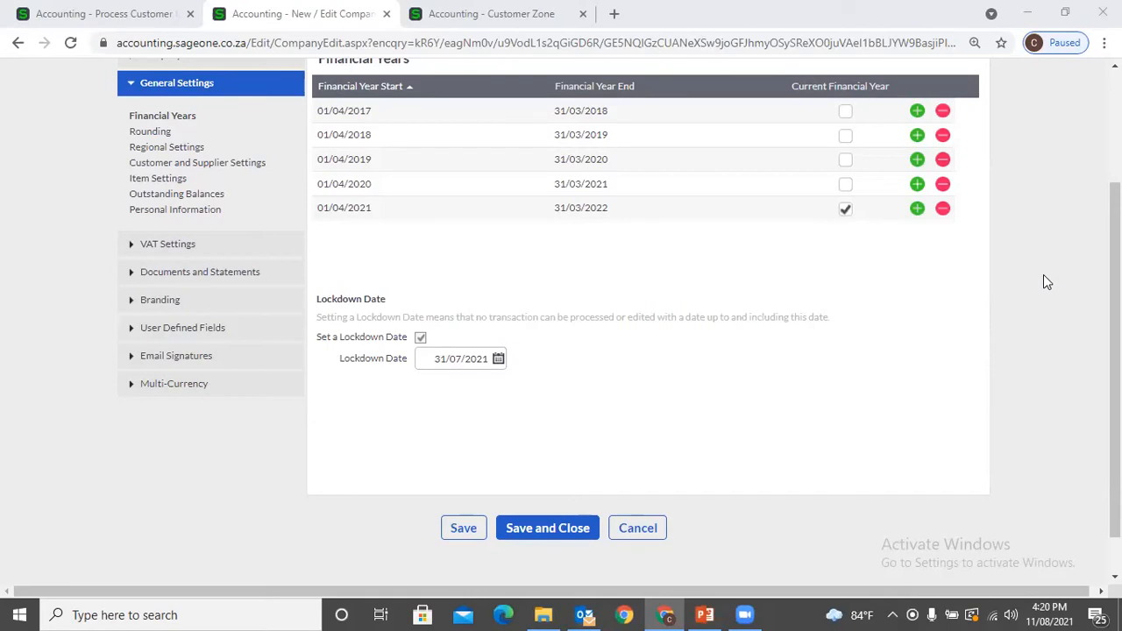
{"action": "scroll", "coordinate": [644, 358], "scroll_direction": "up", "scroll_amount": 2}
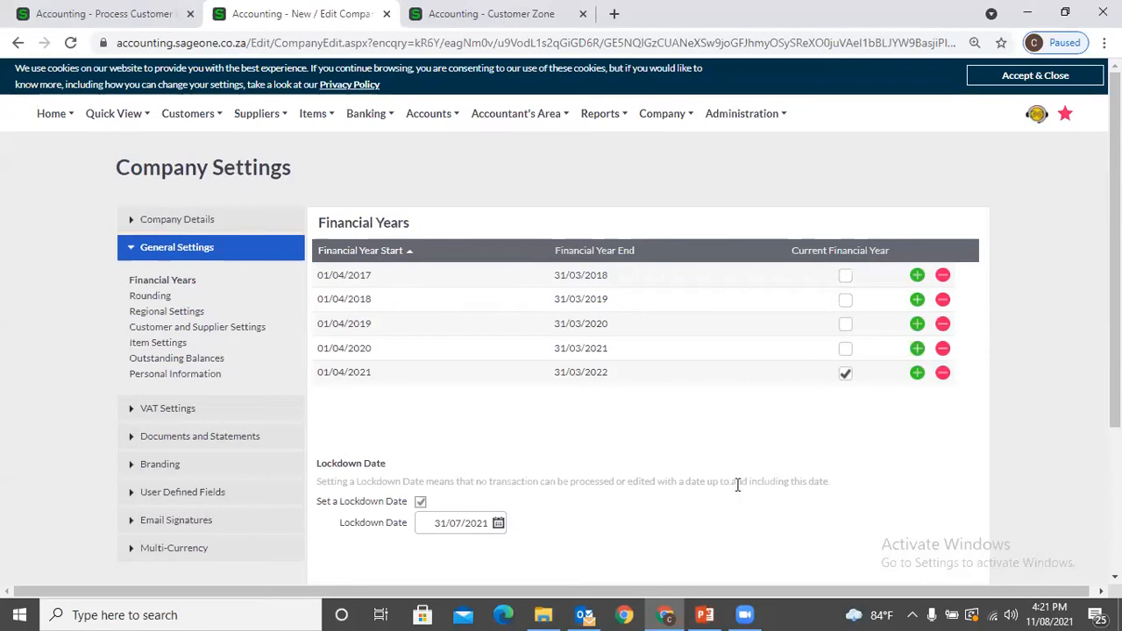
{"action": "scroll", "coordinate": [728, 477], "scroll_direction": "down", "scroll_amount": 1}
{"action": "scroll", "coordinate": [729, 476], "scroll_direction": "down", "scroll_amount": 1}
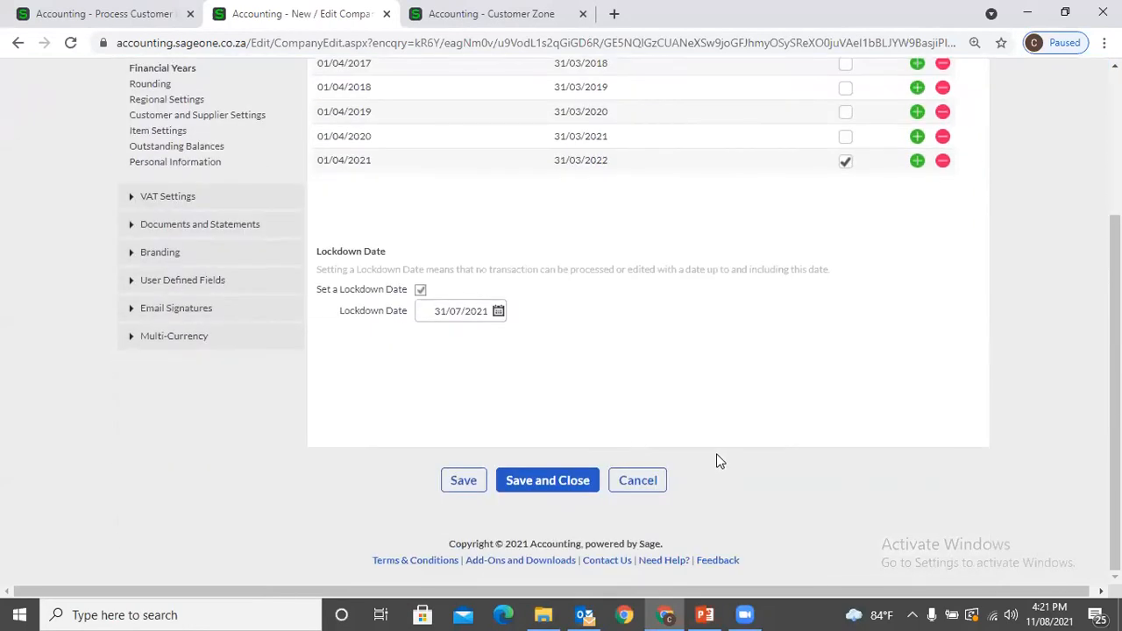
{"action": "left_click", "coordinate": [474, 480]}
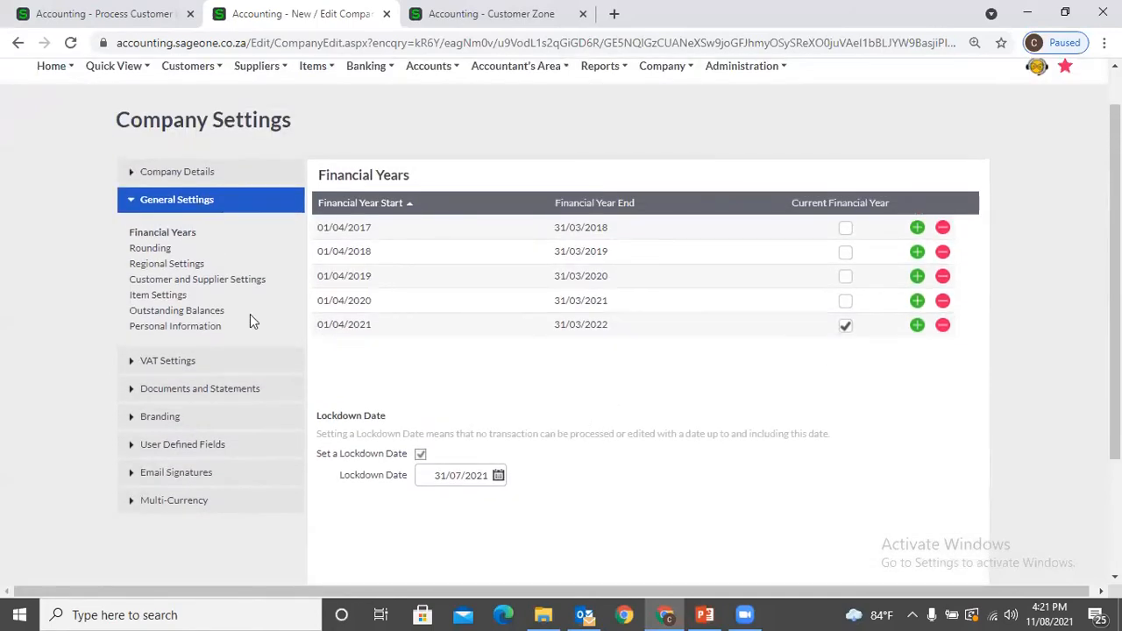
Step: In the Rounding settings, try Normal Rounding as the rounding type and return it to No Rounding
{"action": "left_click", "coordinate": [145, 250]}
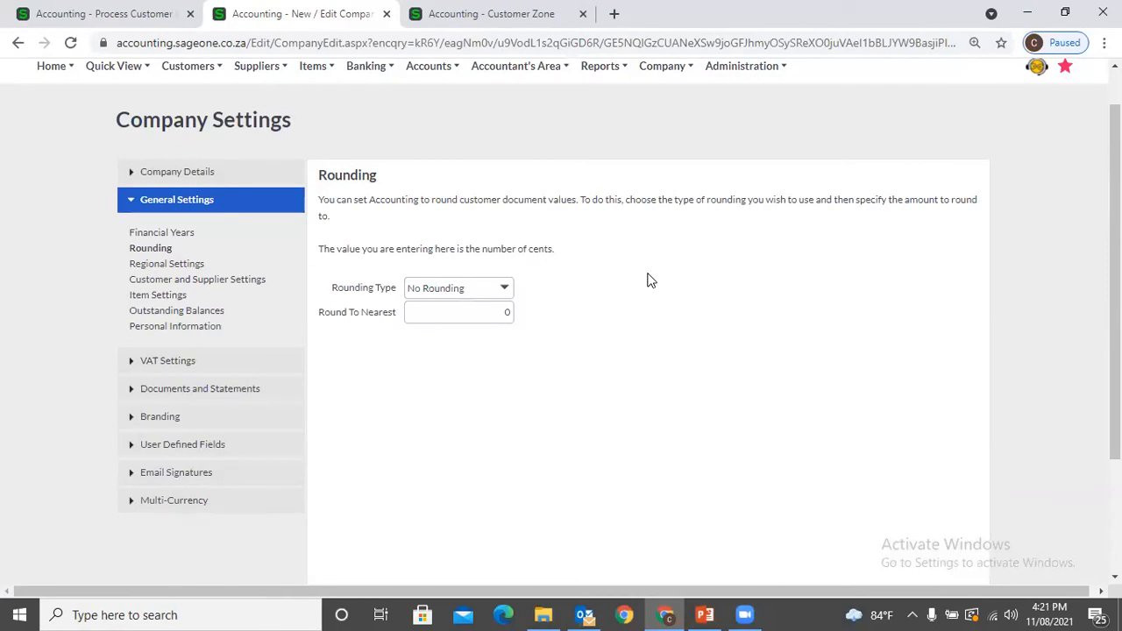
{"action": "left_click", "coordinate": [500, 293]}
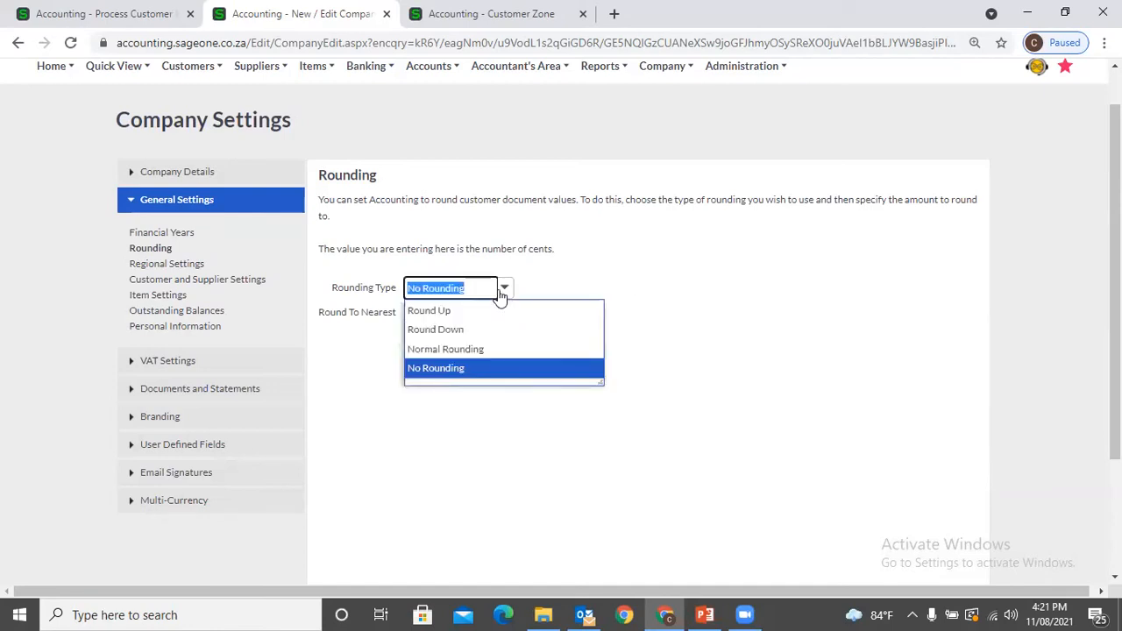
{"action": "left_click", "coordinate": [506, 349]}
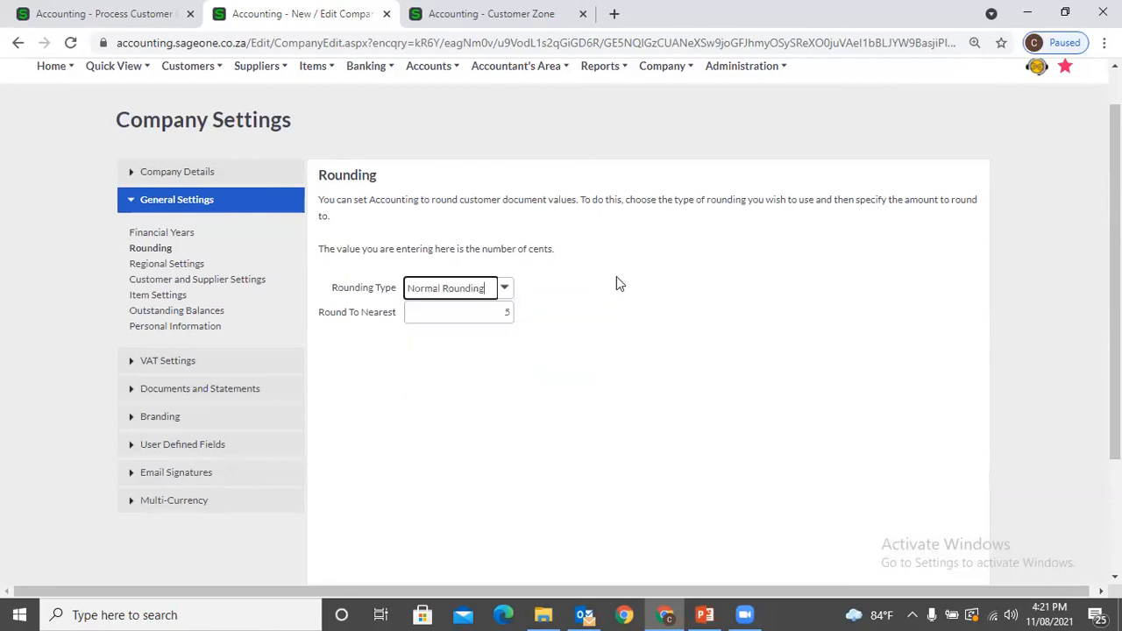
{"action": "double_click", "coordinate": [504, 313]}
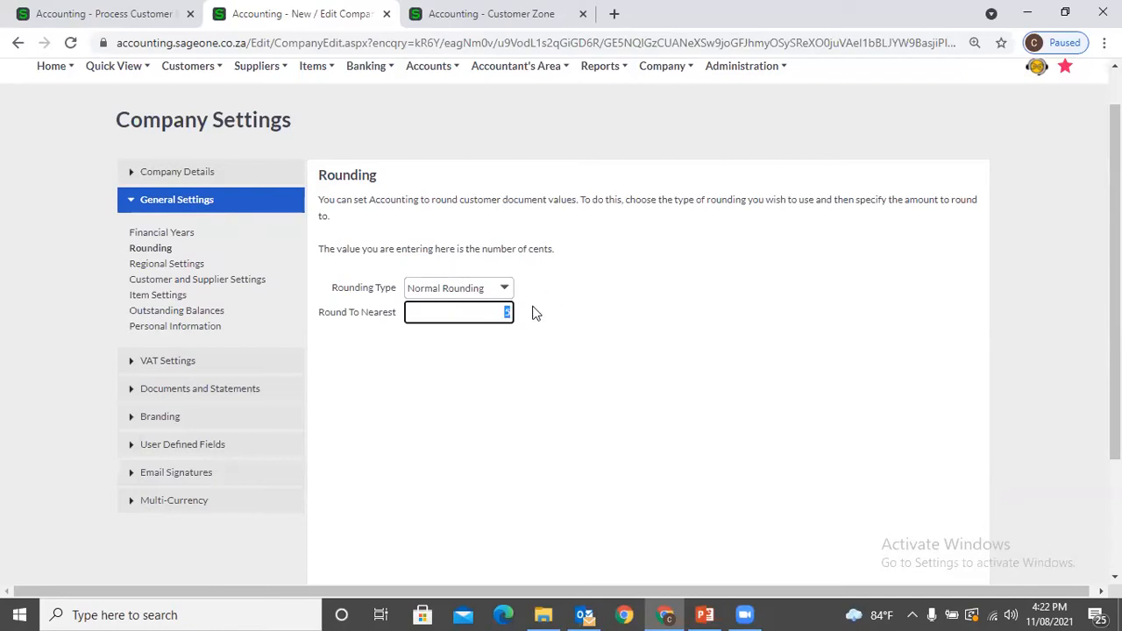
{"action": "left_click", "coordinate": [503, 290]}
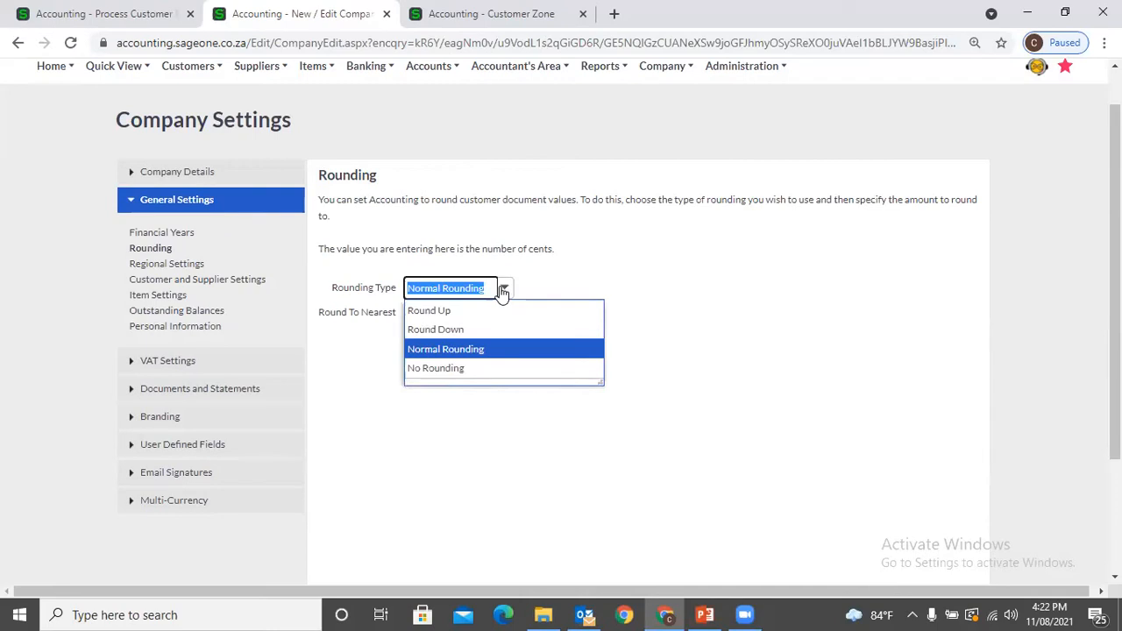
{"action": "left_click", "coordinate": [507, 370]}
{"action": "left_click", "coordinate": [513, 380]}
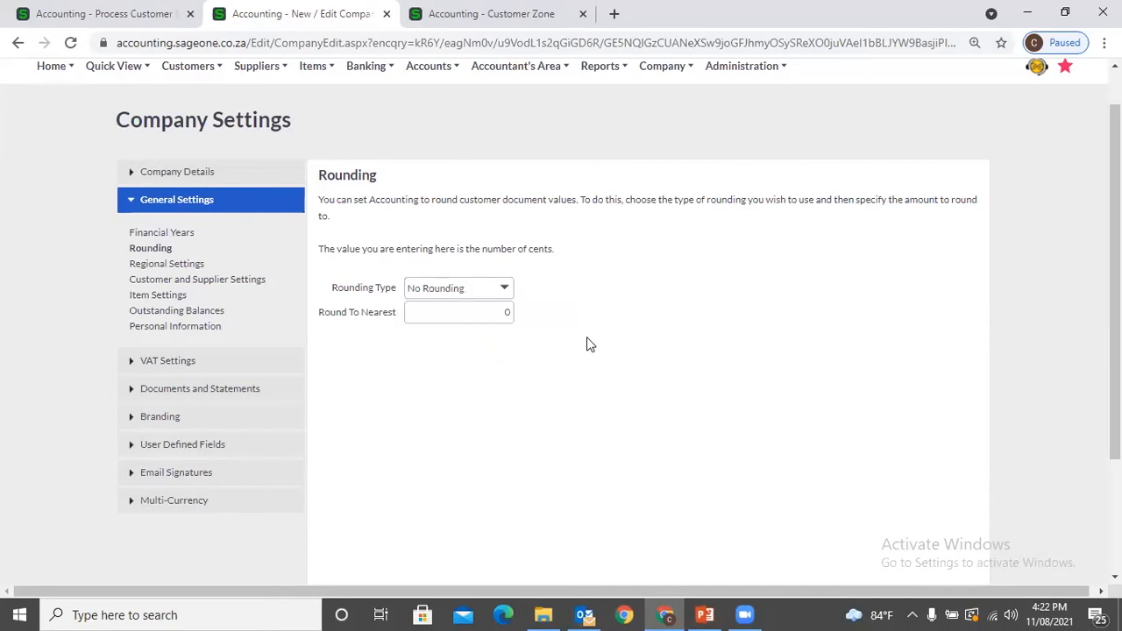
Step: Open the new company's Regional Settings and select the quantity decimal places value for review
{"action": "scroll", "coordinate": [589, 343], "scroll_direction": "down", "scroll_amount": 2}
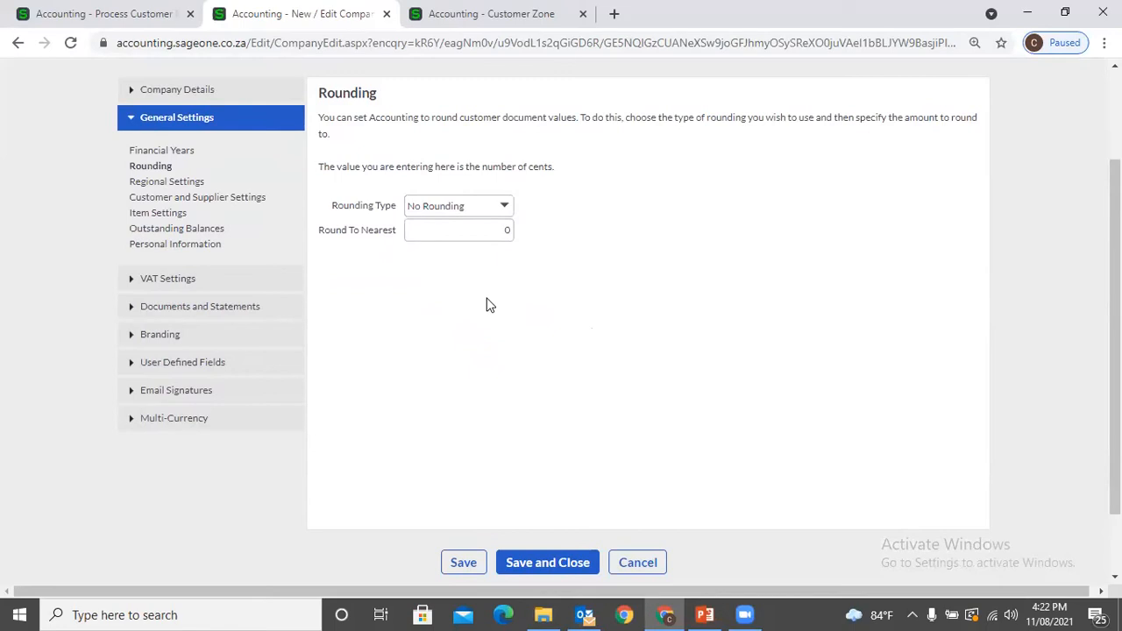
{"action": "left_click", "coordinate": [182, 181]}
{"action": "left_click", "coordinate": [153, 166]}
{"action": "left_click", "coordinate": [175, 183]}
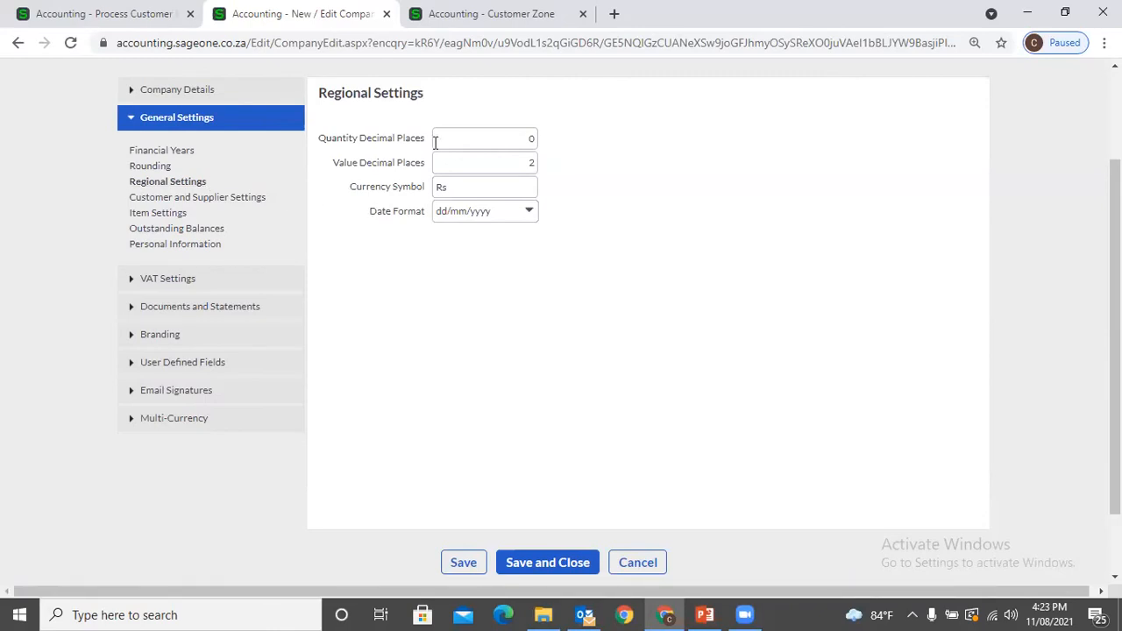
{"action": "left_click", "coordinate": [496, 142]}
{"action": "left_click", "coordinate": [602, 185]}
{"action": "left_click", "coordinate": [507, 141]}
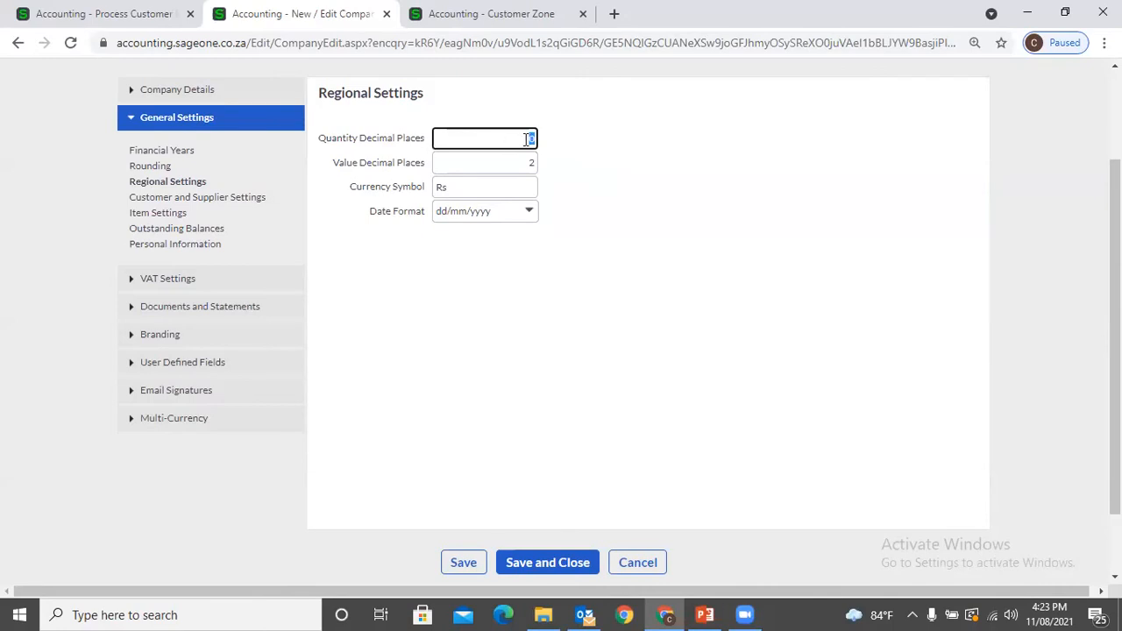
Step: In the P W Holdings customer invoice, open the first line's item list and look through the available items
{"action": "left_click", "coordinate": [109, 13]}
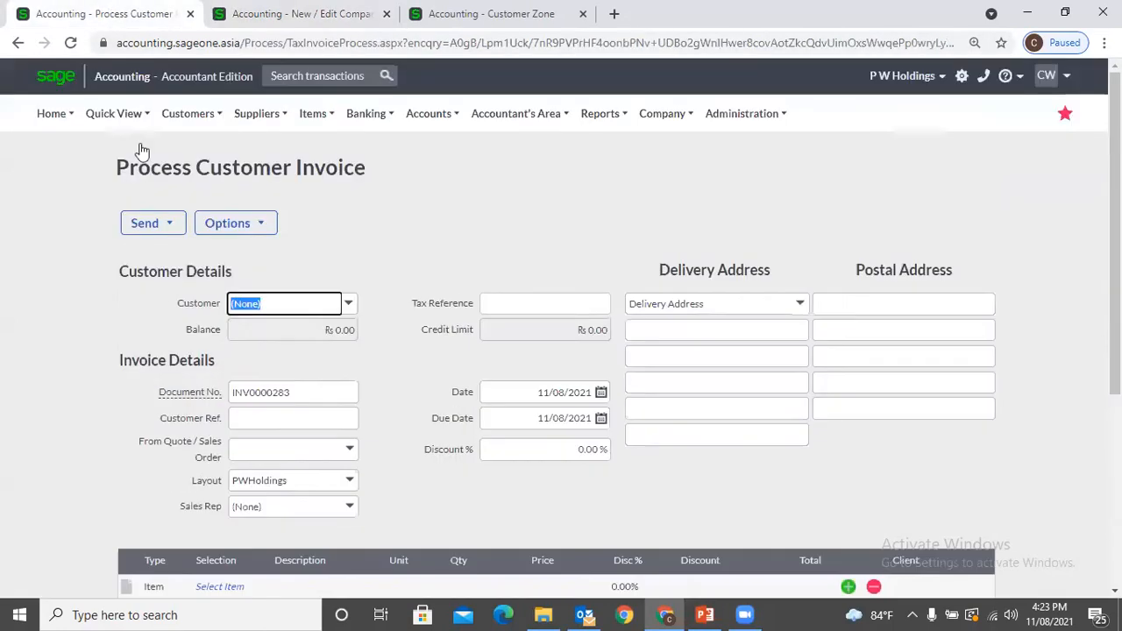
{"action": "scroll", "coordinate": [384, 231], "scroll_direction": "down", "scroll_amount": 2}
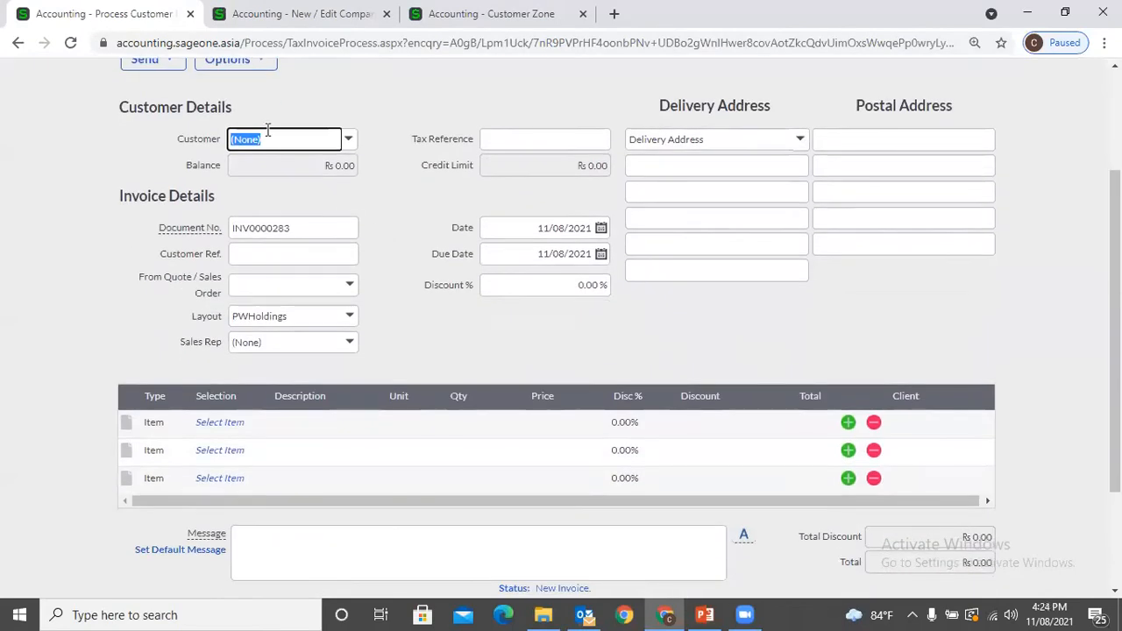
{"action": "left_click", "coordinate": [268, 15]}
{"action": "left_click", "coordinate": [136, 15]}
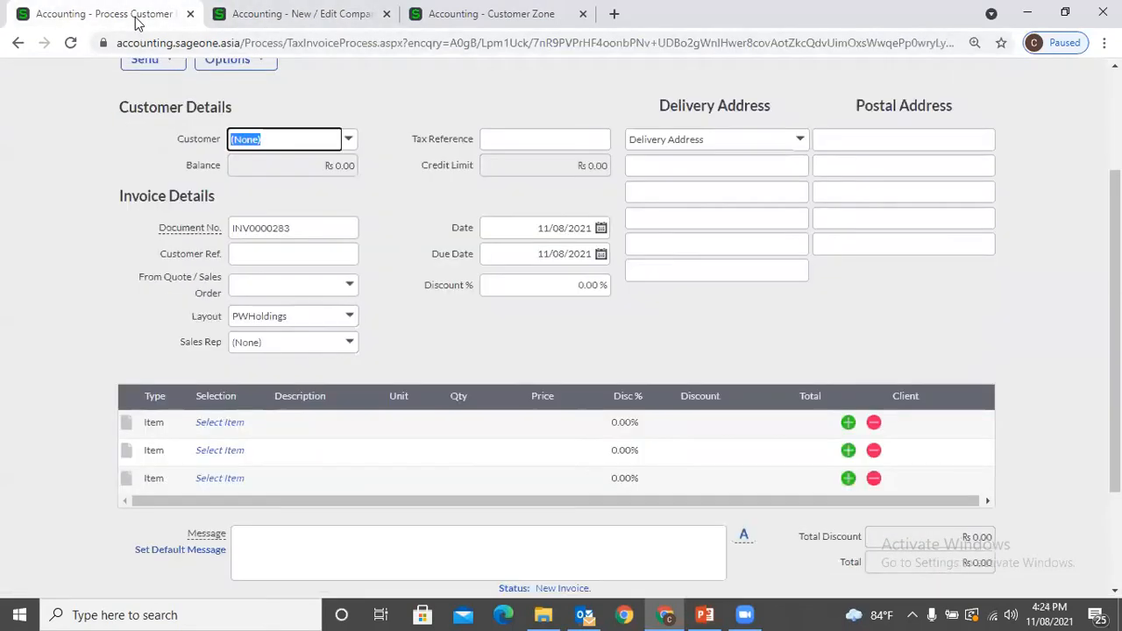
{"action": "left_click", "coordinate": [200, 428]}
{"action": "left_click", "coordinate": [257, 424]}
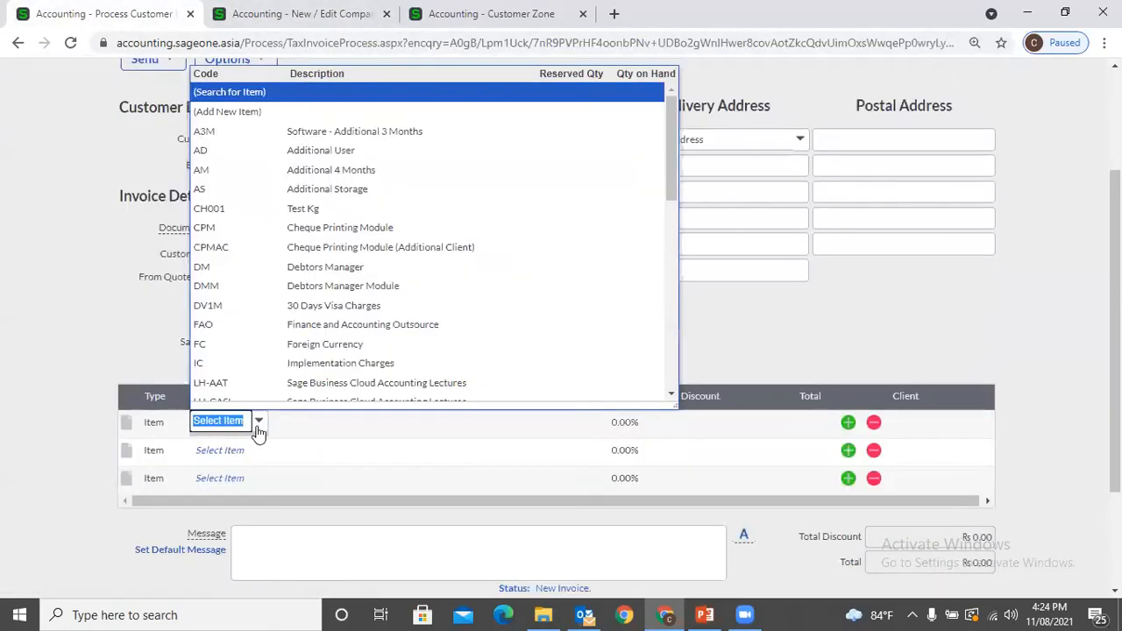
{"action": "scroll", "coordinate": [376, 323], "scroll_direction": "down", "scroll_amount": 1}
{"action": "scroll", "coordinate": [375, 323], "scroll_direction": "down", "scroll_amount": 10}
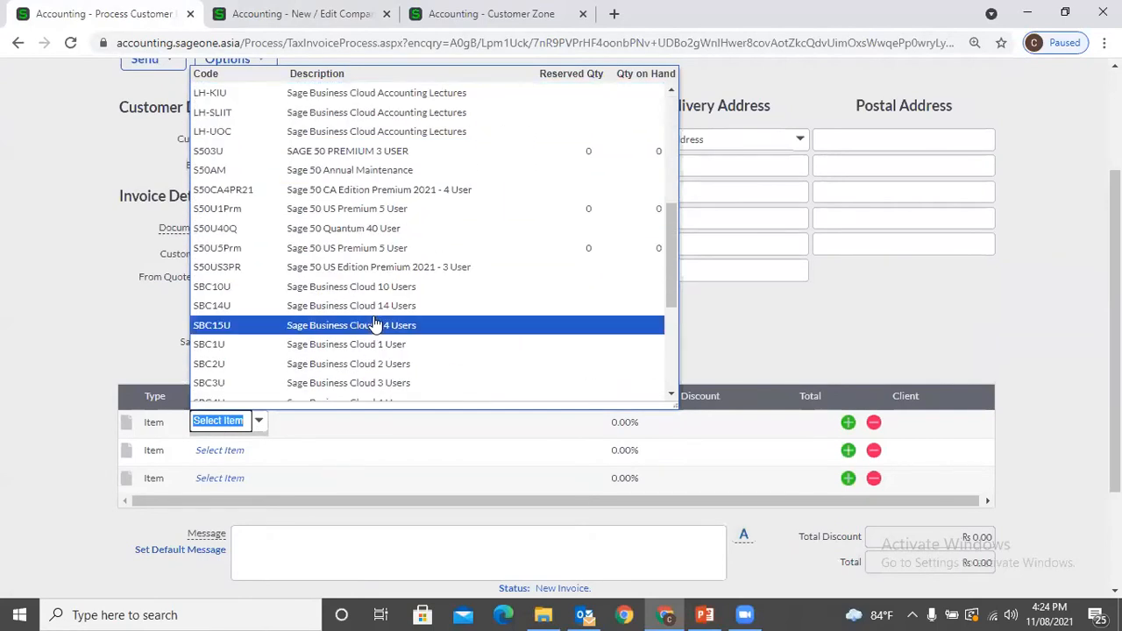
{"action": "scroll", "coordinate": [370, 325], "scroll_direction": "down", "scroll_amount": 3}
{"action": "scroll", "coordinate": [348, 321], "scroll_direction": "up", "scroll_amount": 6}
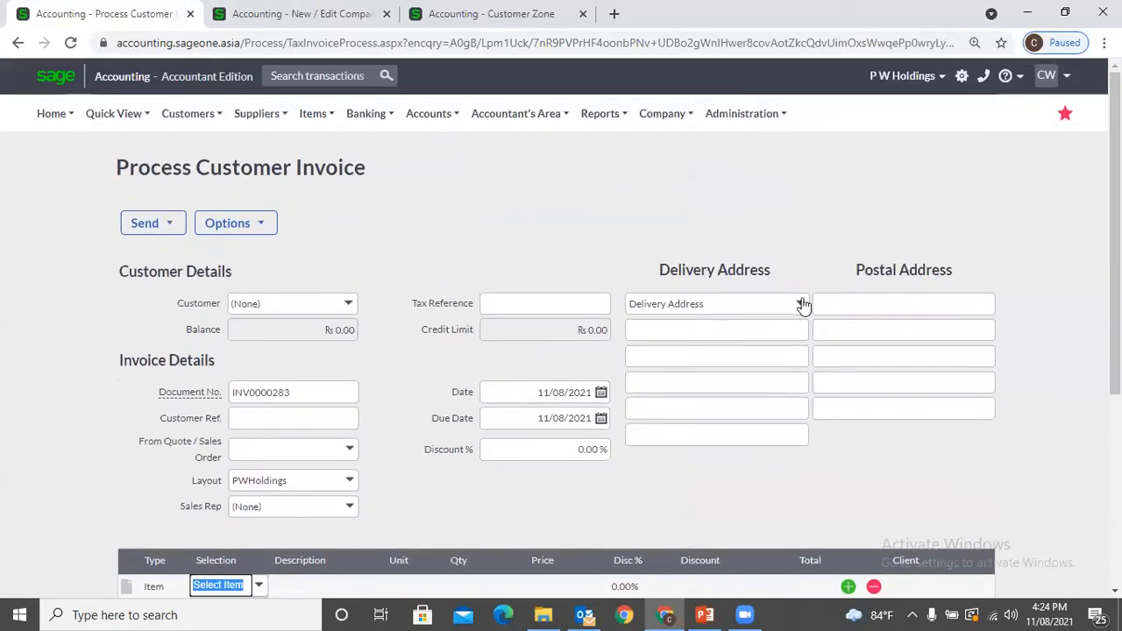
Step: Switch to the company named "P W Holdings ." and start a new customer quote
{"action": "left_click", "coordinate": [907, 75]}
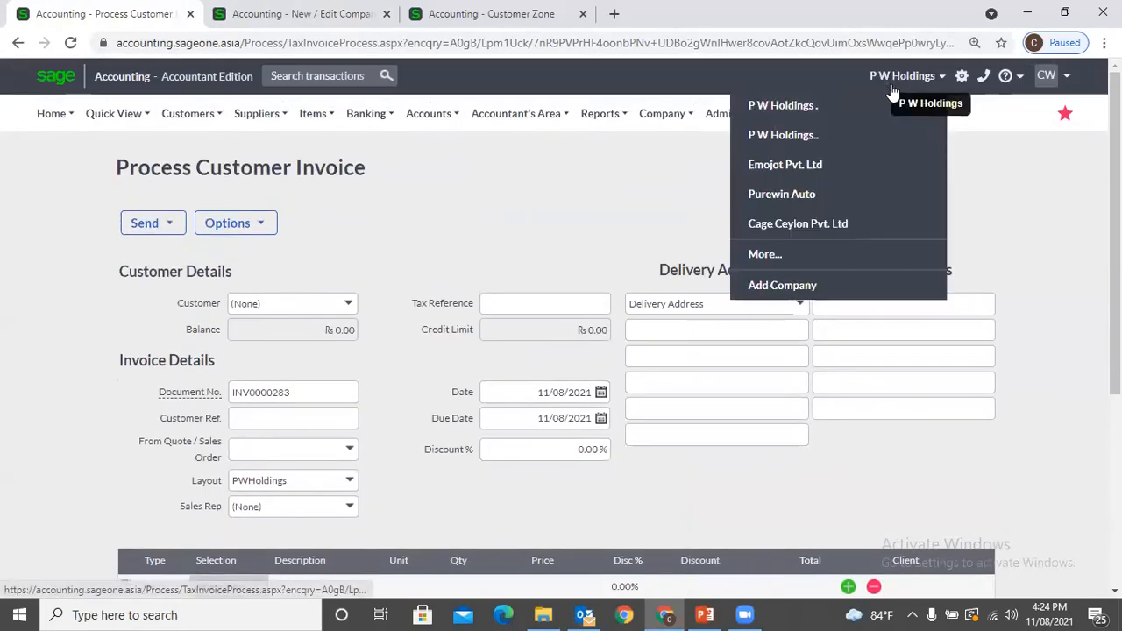
{"action": "left_click", "coordinate": [837, 104]}
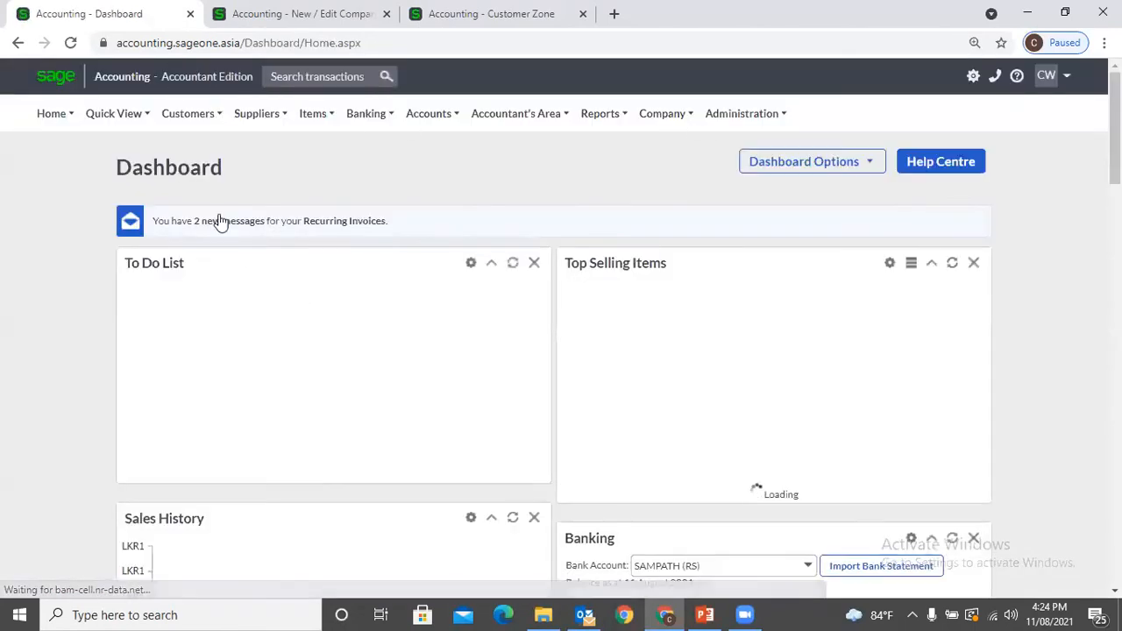
{"action": "mouse_move", "coordinate": [182, 110]}
{"action": "mouse_move", "coordinate": [254, 199]}
{"action": "left_click", "coordinate": [302, 197]}
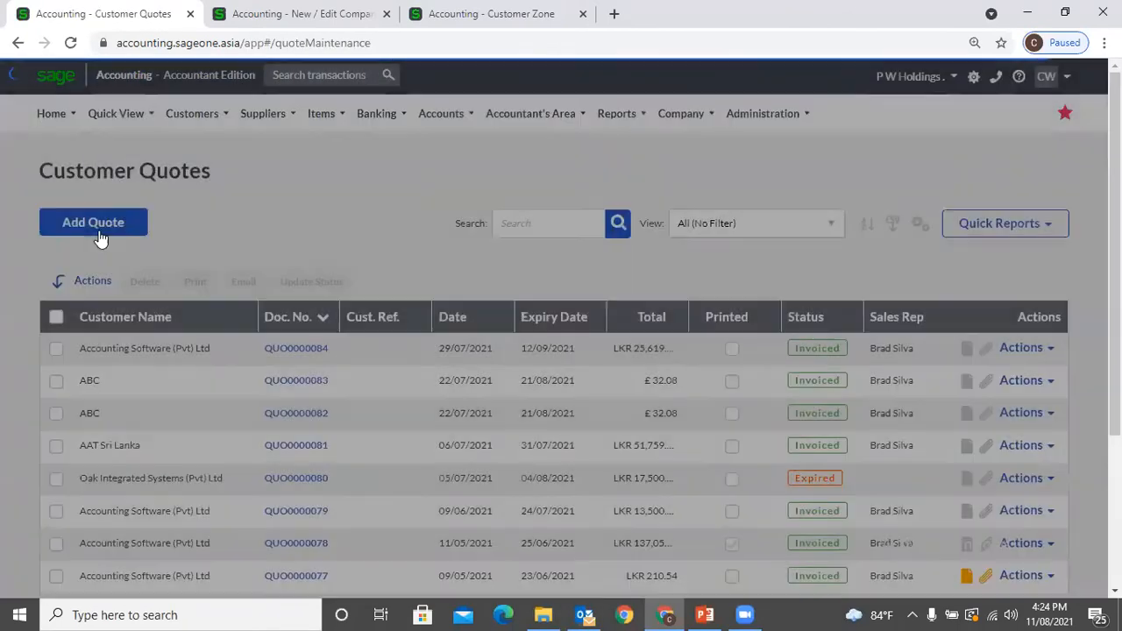
{"action": "left_click", "coordinate": [100, 234]}
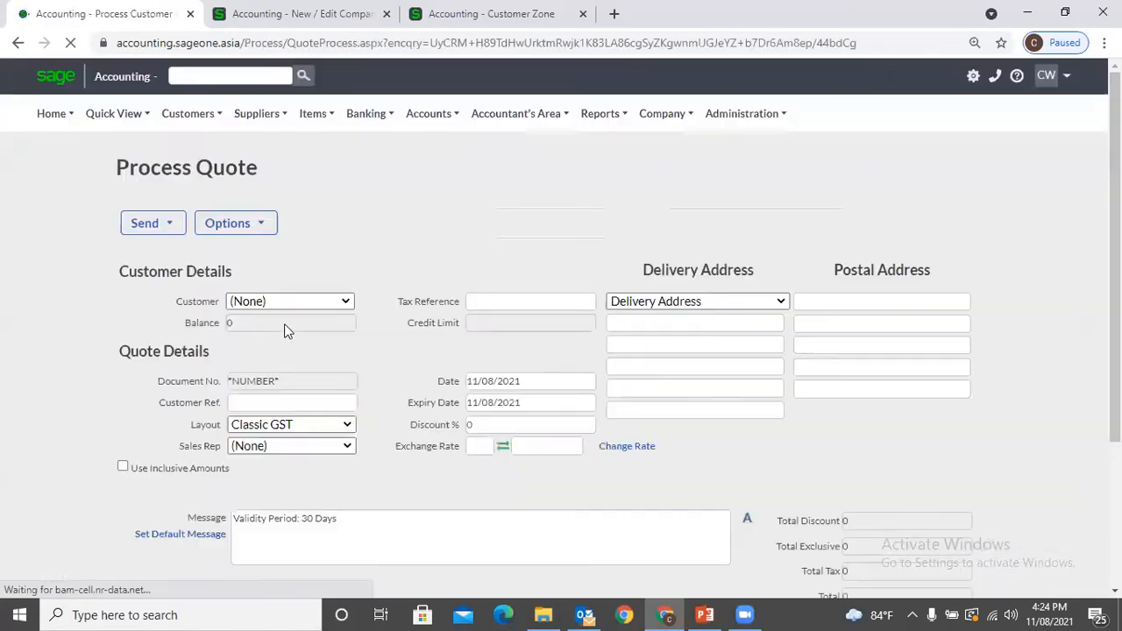
{"action": "scroll", "coordinate": [301, 489], "scroll_direction": "down", "scroll_amount": 3}
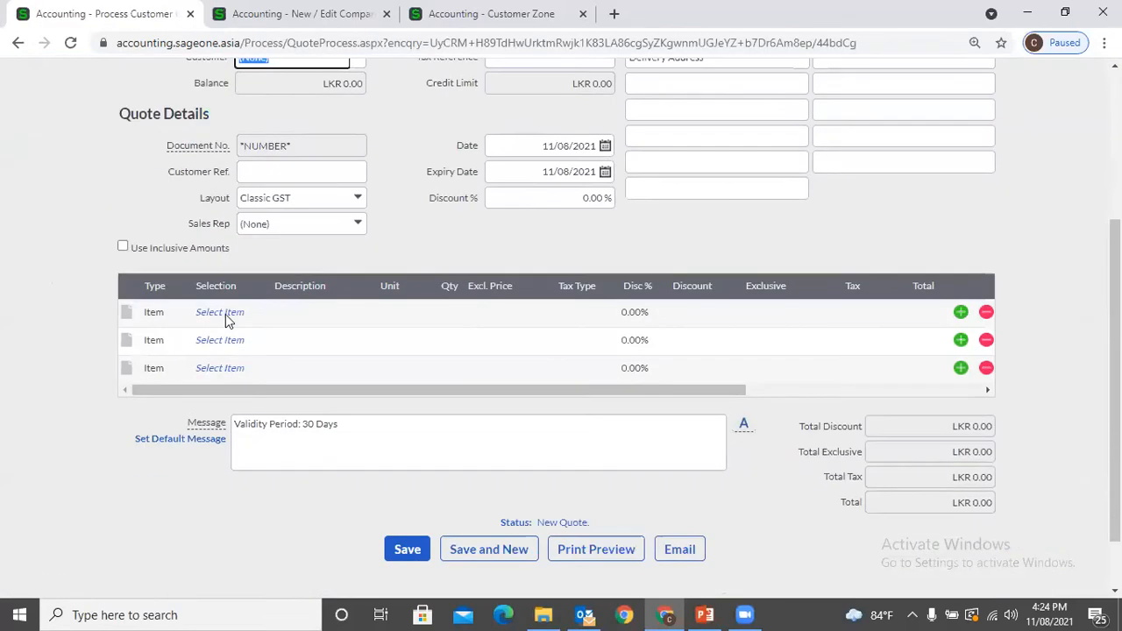
{"action": "left_click", "coordinate": [226, 313]}
{"action": "left_click", "coordinate": [258, 312]}
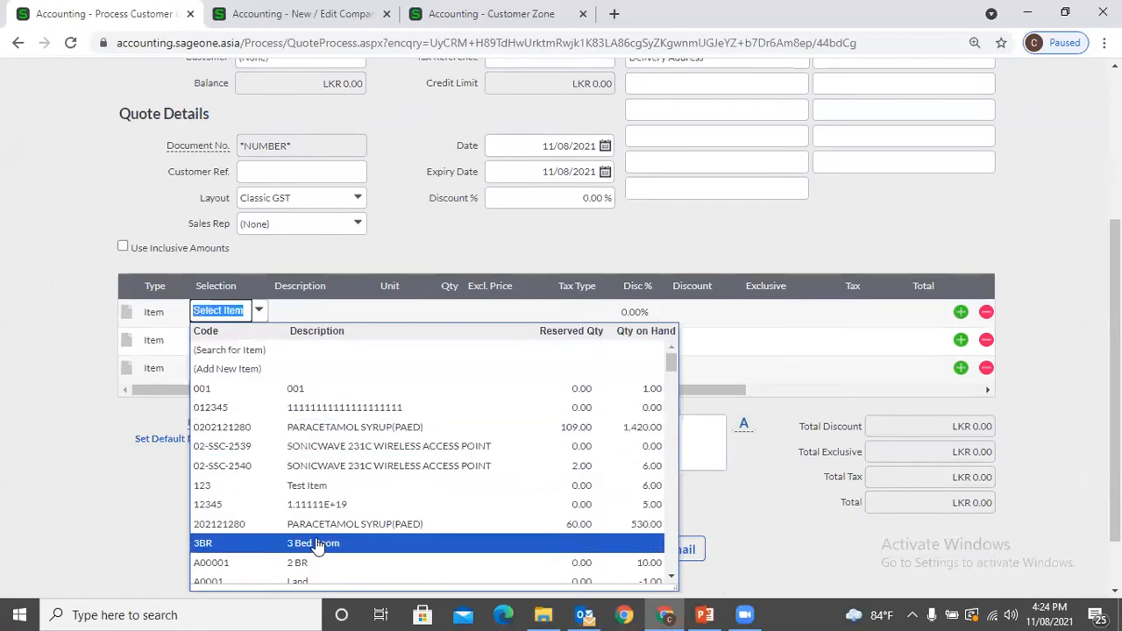
{"action": "left_click", "coordinate": [311, 429]}
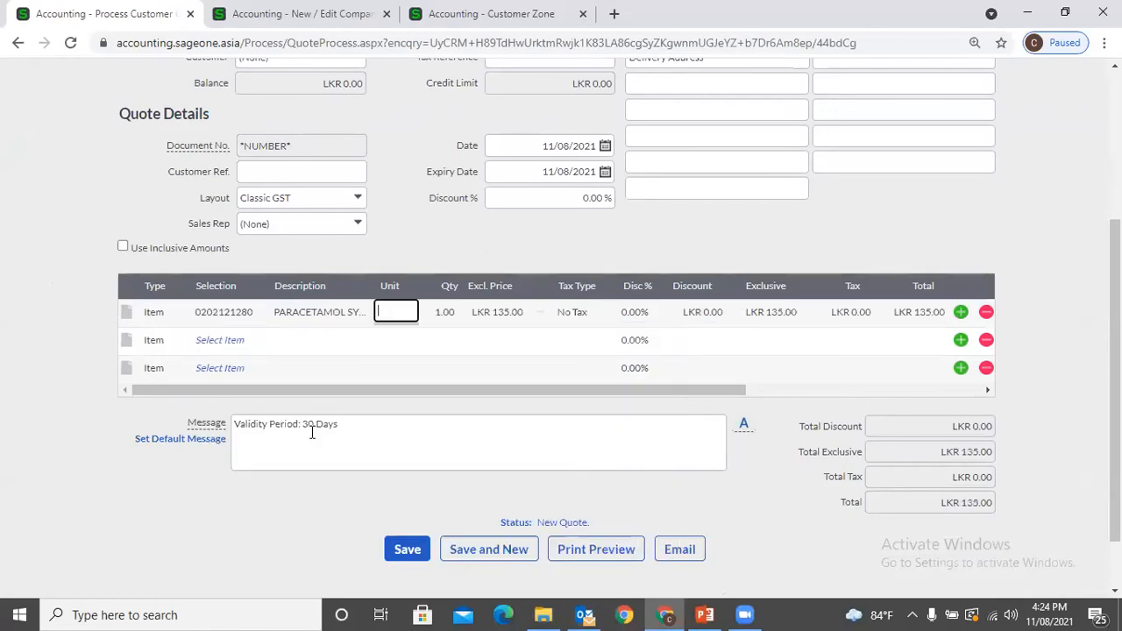
{"action": "left_click", "coordinate": [452, 314]}
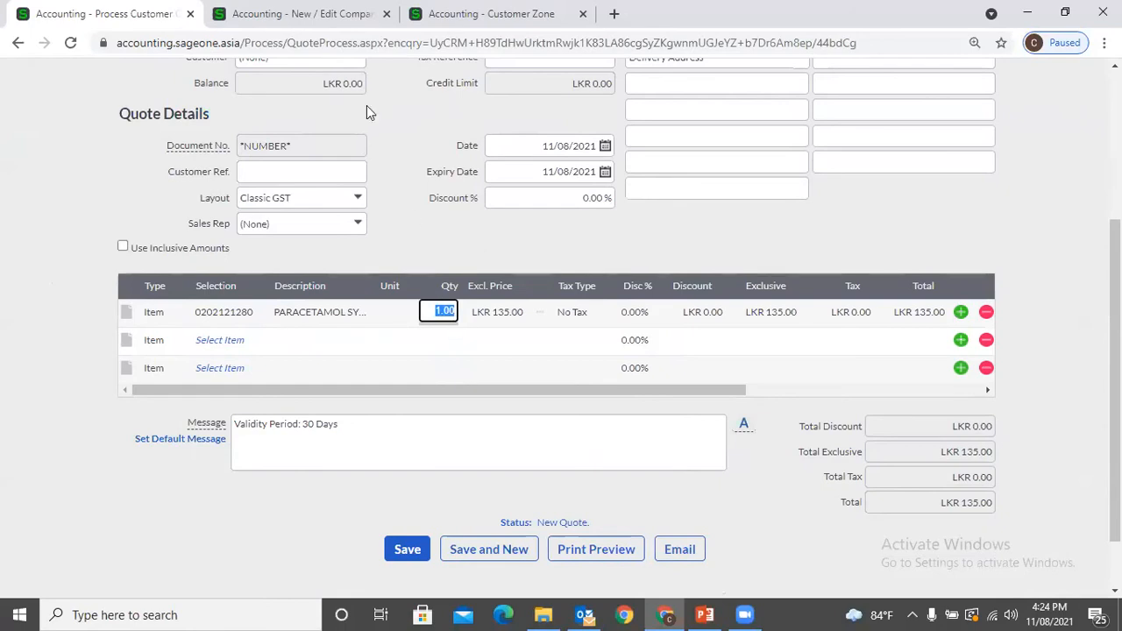
{"action": "left_click", "coordinate": [329, 17]}
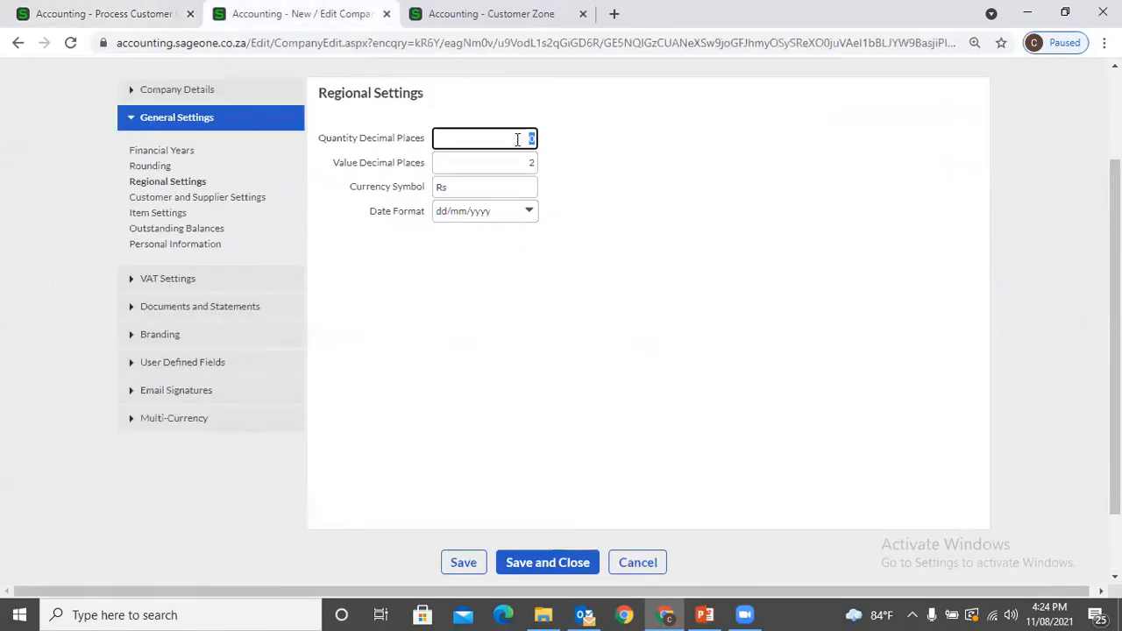
{"action": "left_click", "coordinate": [106, 16]}
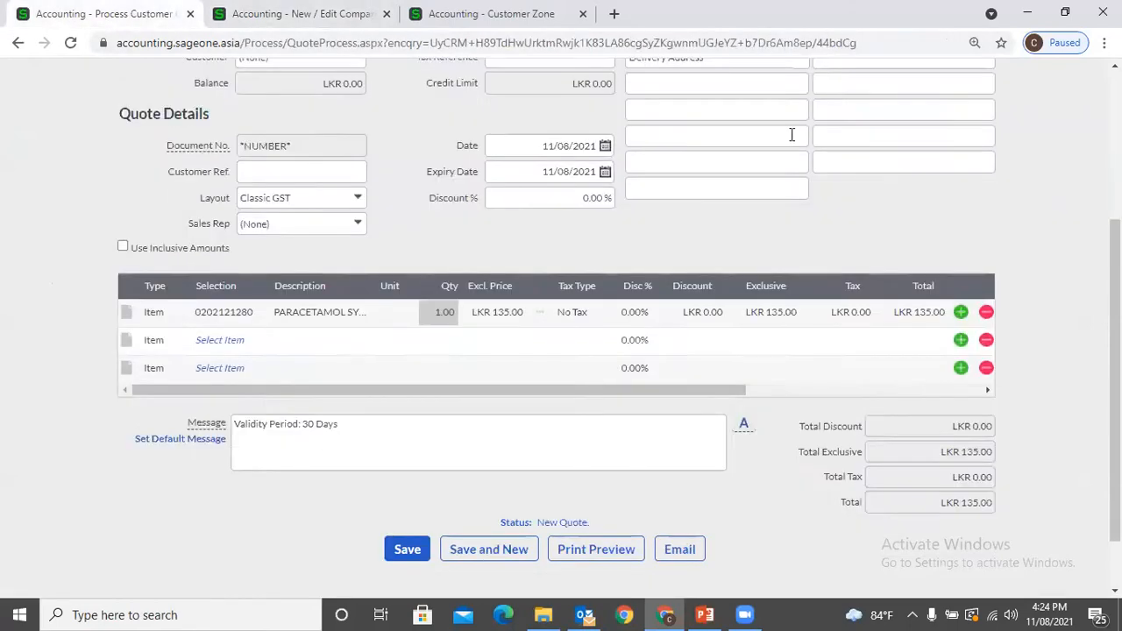
Step: Leave the quote and open the Regional Settings in this company's own Company Settings
{"action": "left_click", "coordinate": [678, 120]}
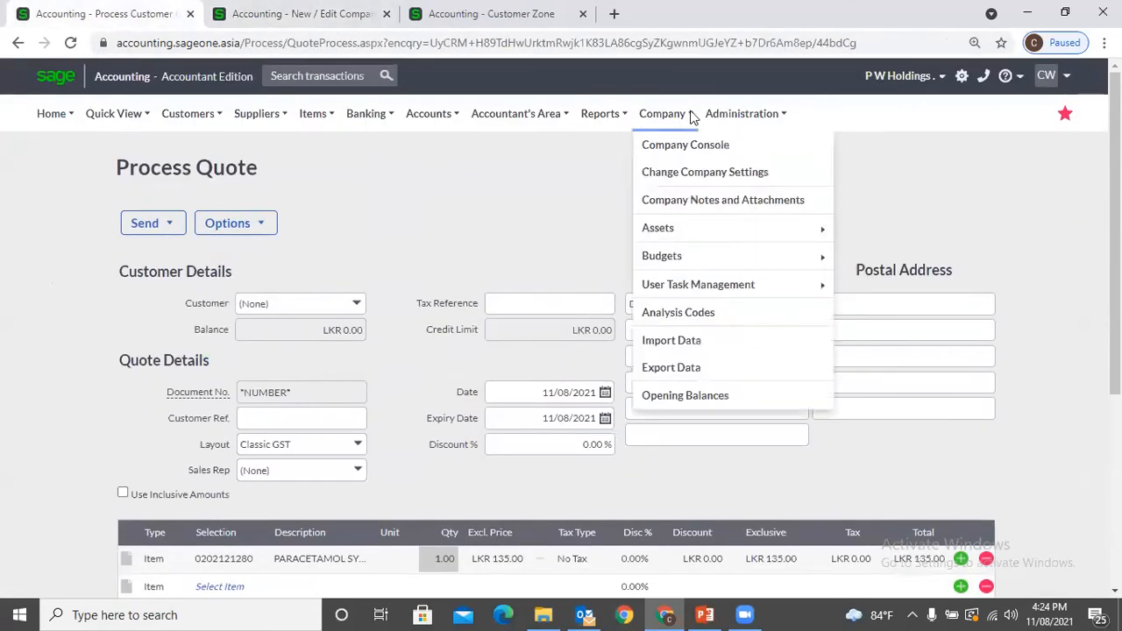
{"action": "left_click", "coordinate": [679, 175]}
{"action": "left_click", "coordinate": [630, 133]}
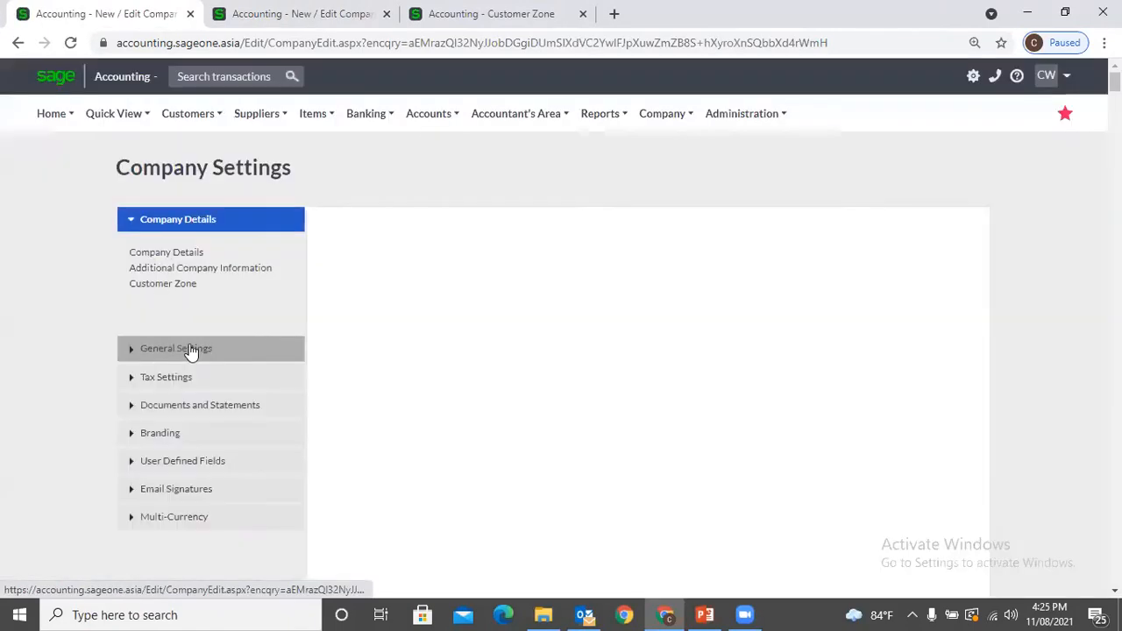
{"action": "left_click", "coordinate": [187, 348]}
{"action": "left_click", "coordinate": [159, 297]}
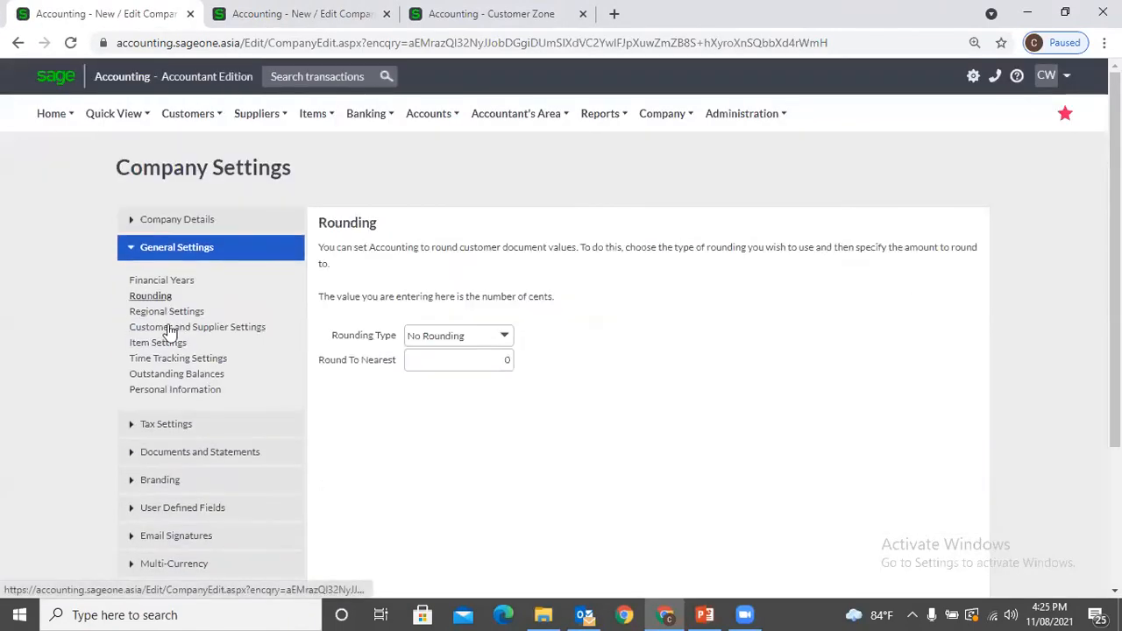
{"action": "left_click", "coordinate": [167, 312]}
Step: Set the Quantity Decimal Places to 3 in the P W Holdings Regional Settings and save the company settings
{"action": "left_click", "coordinate": [502, 265]}
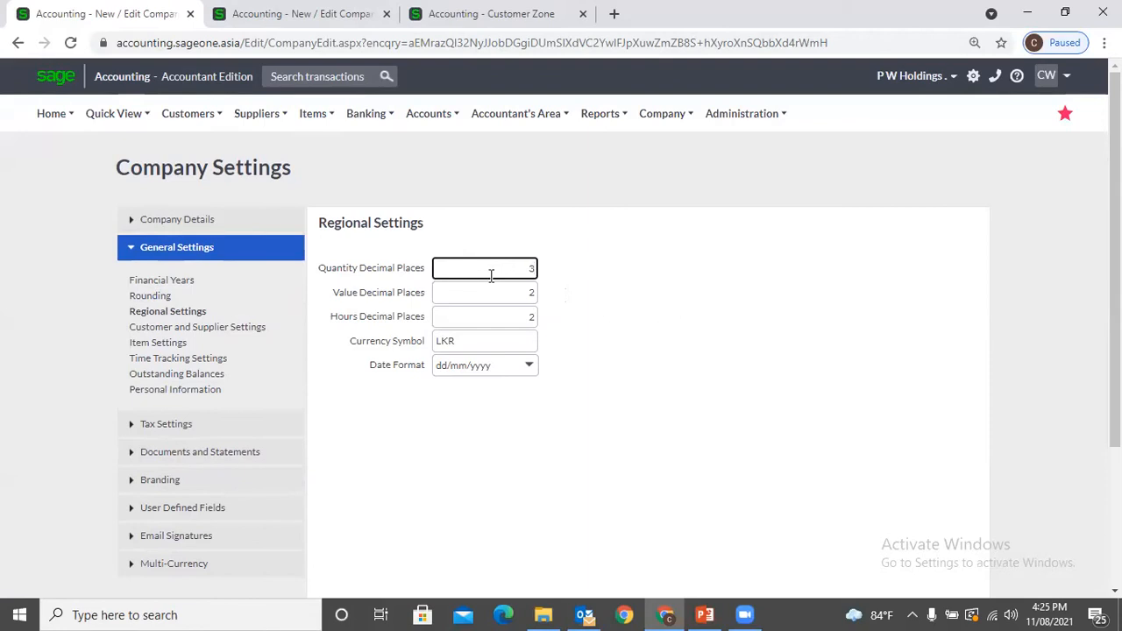
{"action": "scroll", "coordinate": [574, 314], "scroll_direction": "down", "scroll_amount": 3}
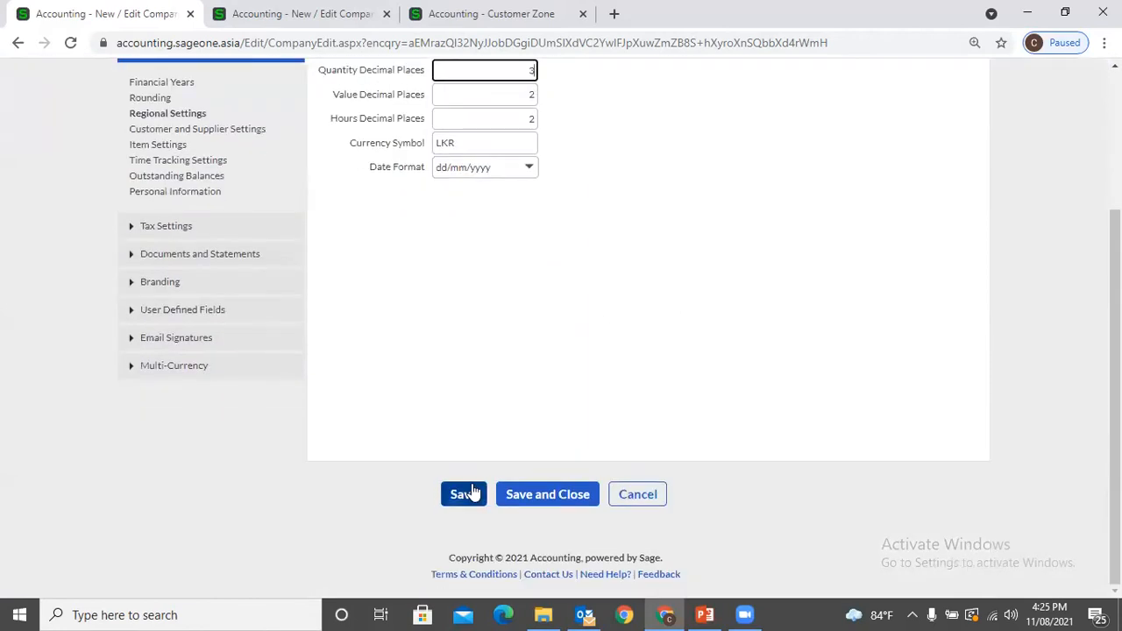
{"action": "left_click", "coordinate": [472, 493]}
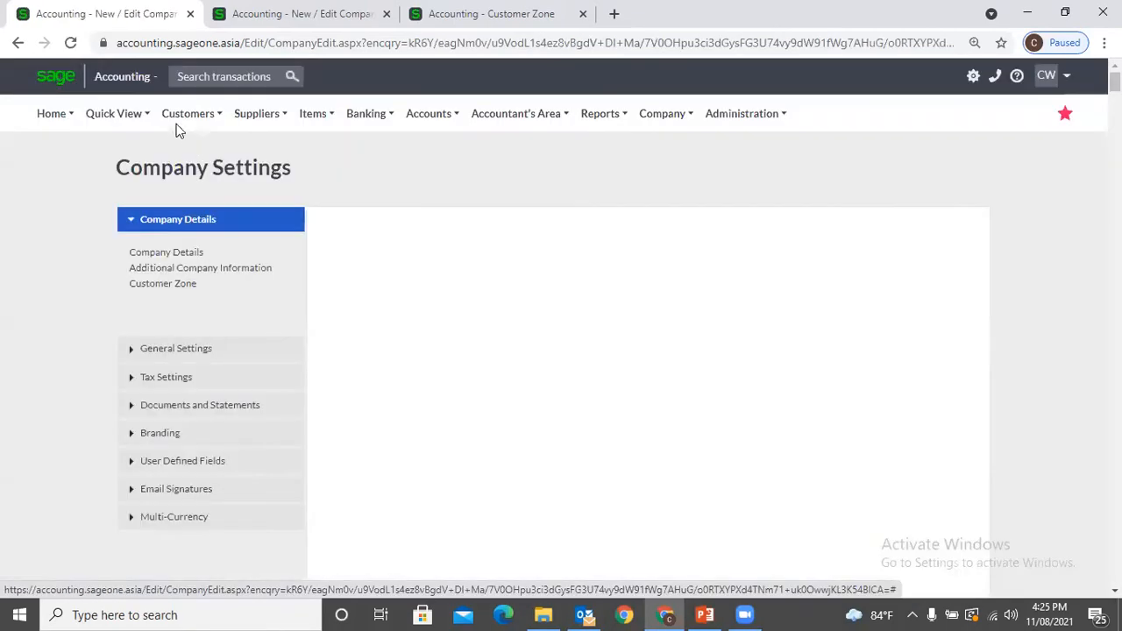
Step: Start a new customer quote for P W Holdings
{"action": "mouse_move", "coordinate": [188, 118]}
{"action": "mouse_move", "coordinate": [201, 201]}
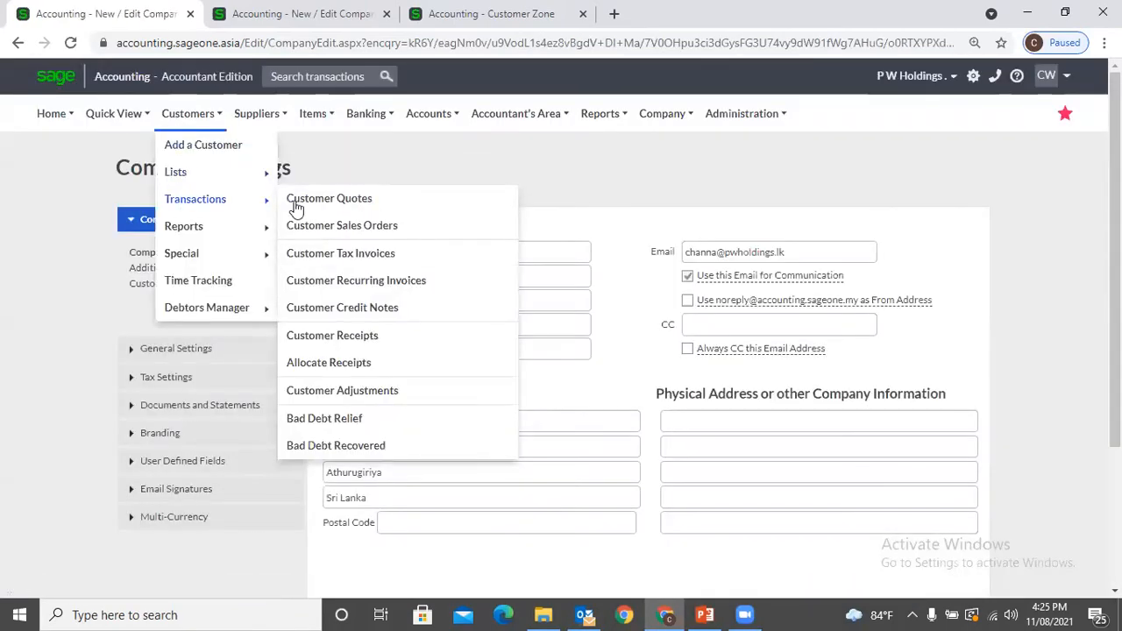
{"action": "left_click", "coordinate": [303, 210]}
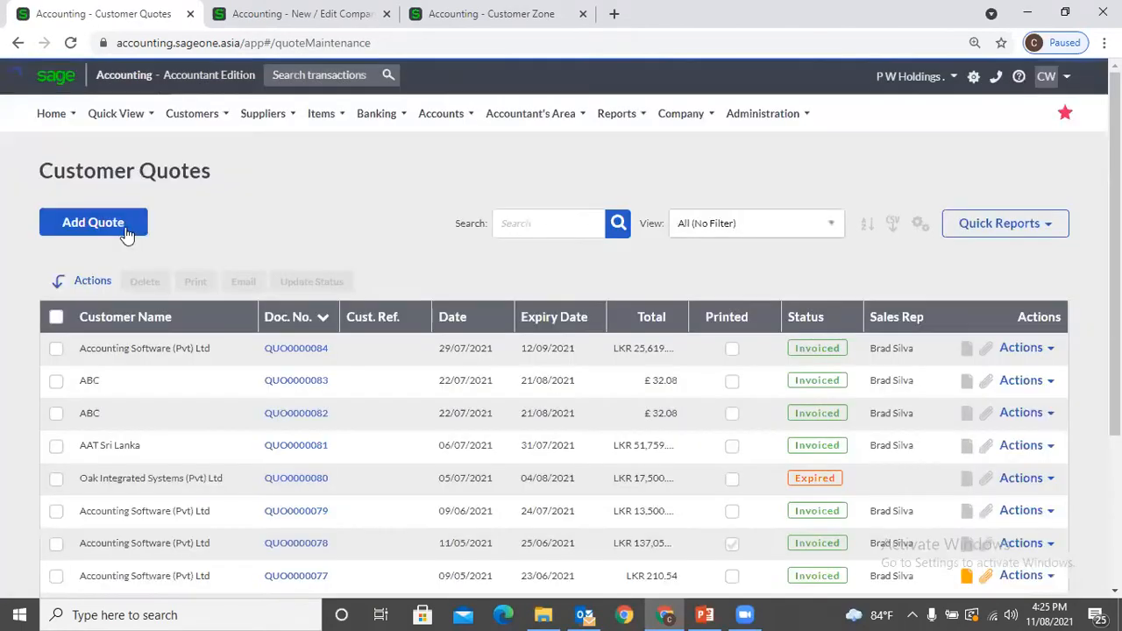
{"action": "left_click", "coordinate": [128, 232]}
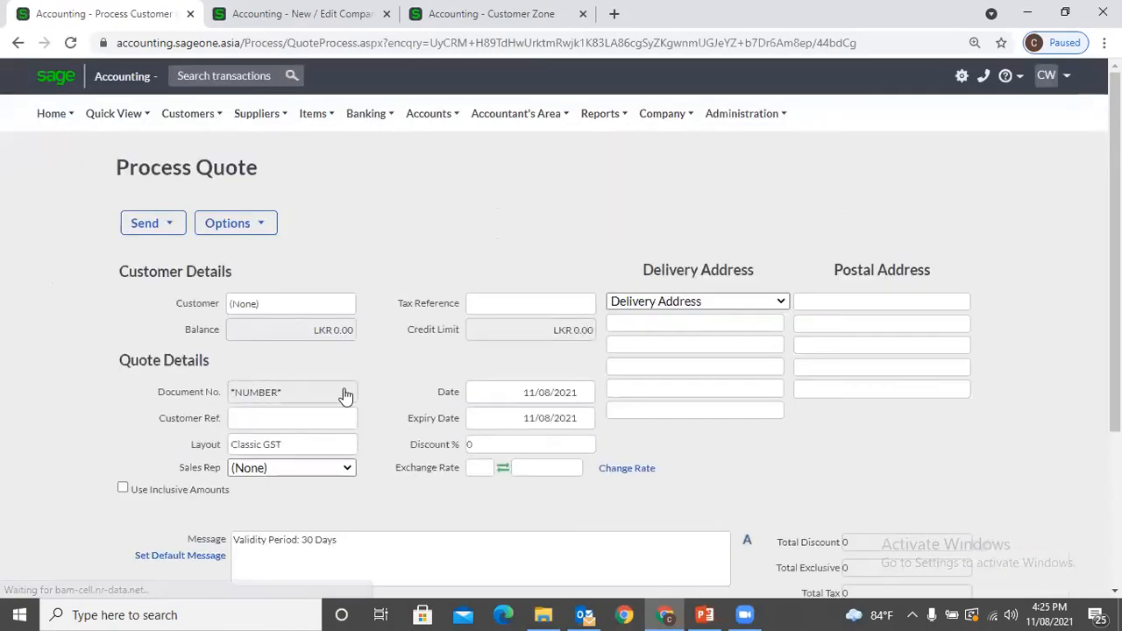
{"action": "scroll", "coordinate": [345, 396], "scroll_direction": "down", "scroll_amount": 3}
{"action": "left_click", "coordinate": [226, 331]}
{"action": "left_click", "coordinate": [260, 330]}
{"action": "scroll", "coordinate": [266, 386], "scroll_direction": "down", "scroll_amount": 5}
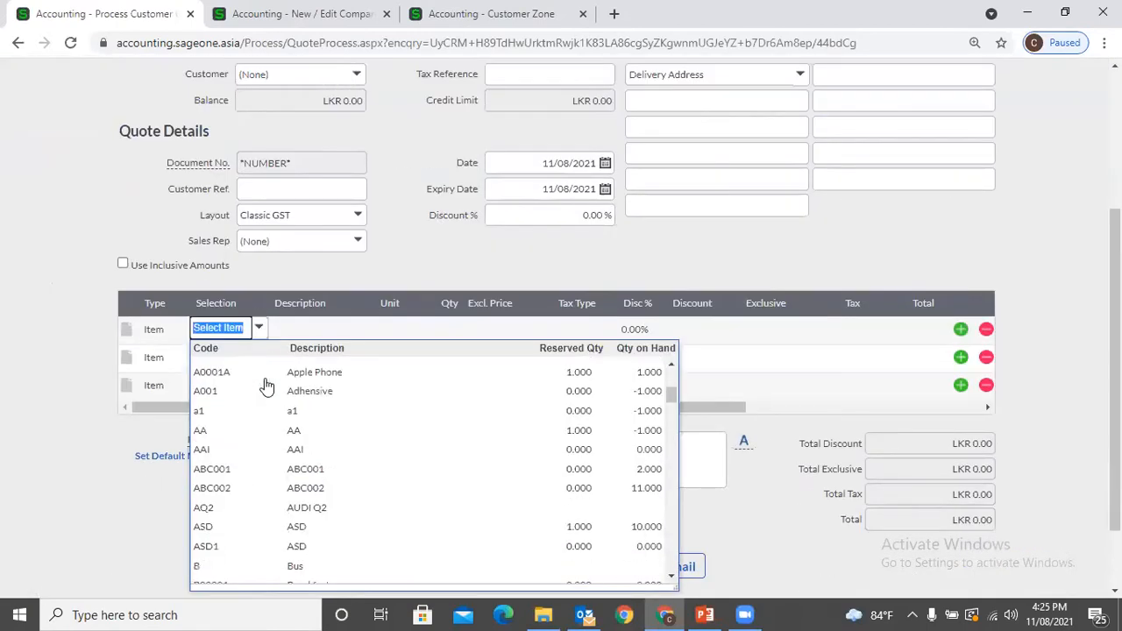
{"action": "scroll", "coordinate": [266, 387], "scroll_direction": "down", "scroll_amount": 3}
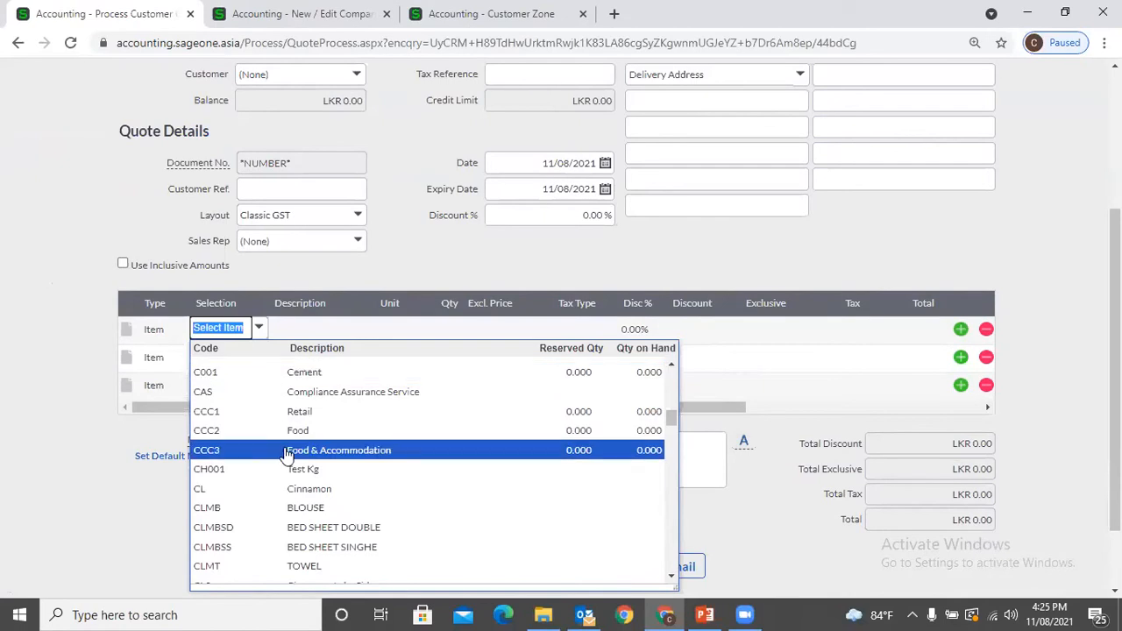
{"action": "scroll", "coordinate": [307, 474], "scroll_direction": "down", "scroll_amount": 2}
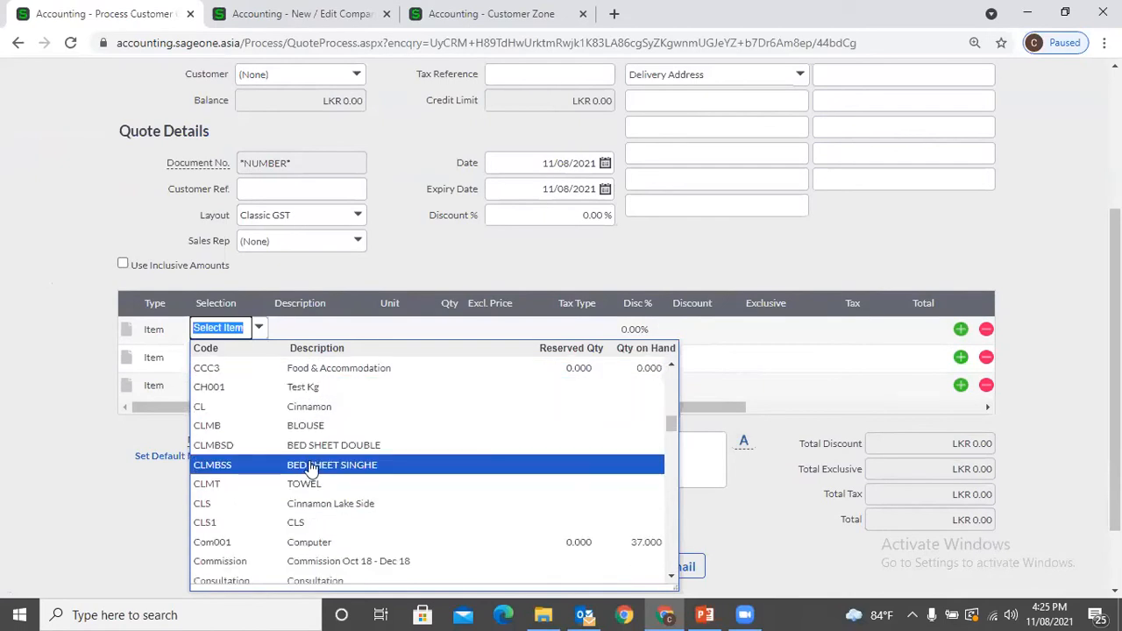
{"action": "scroll", "coordinate": [311, 471], "scroll_direction": "down", "scroll_amount": 5}
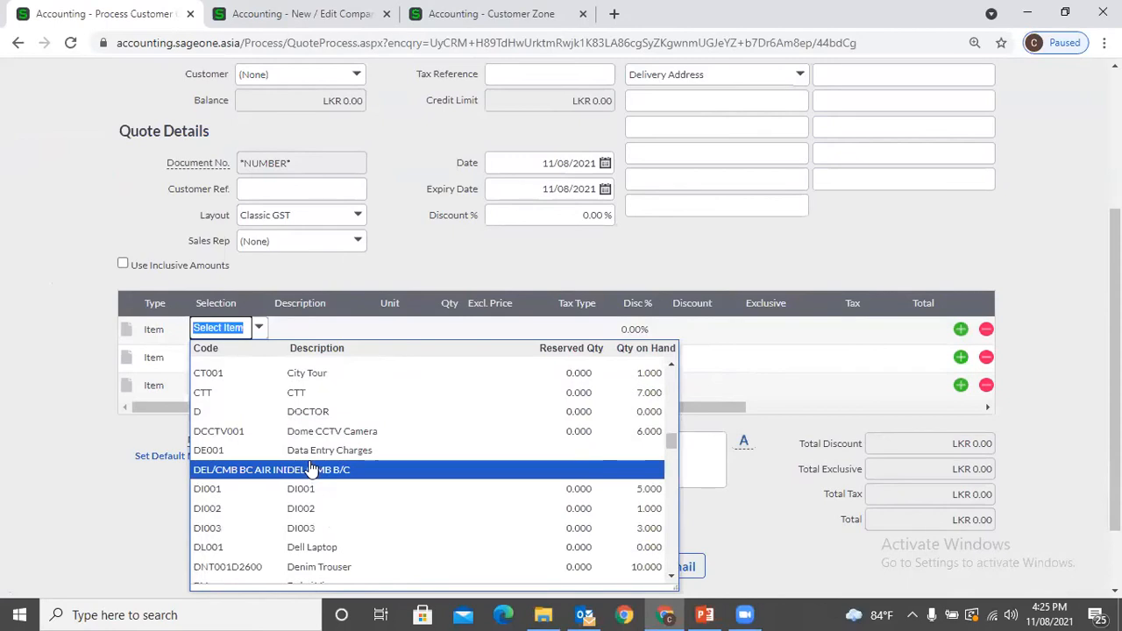
{"action": "left_click_drag", "start_coordinate": [671, 440], "coordinate": [672, 370]}
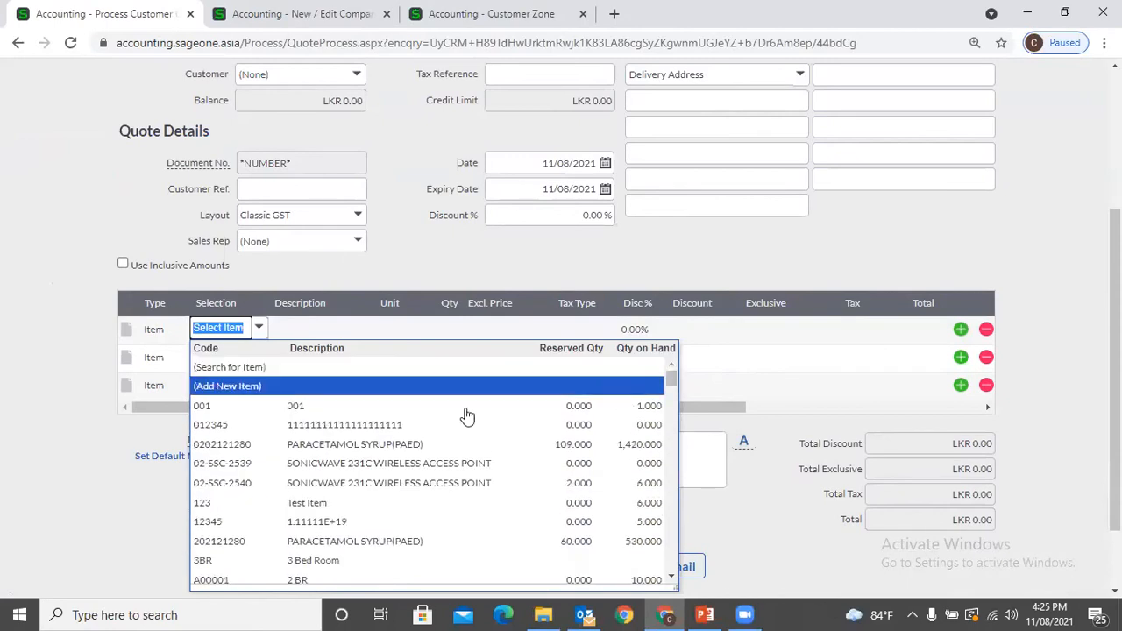
{"action": "left_click", "coordinate": [443, 448]}
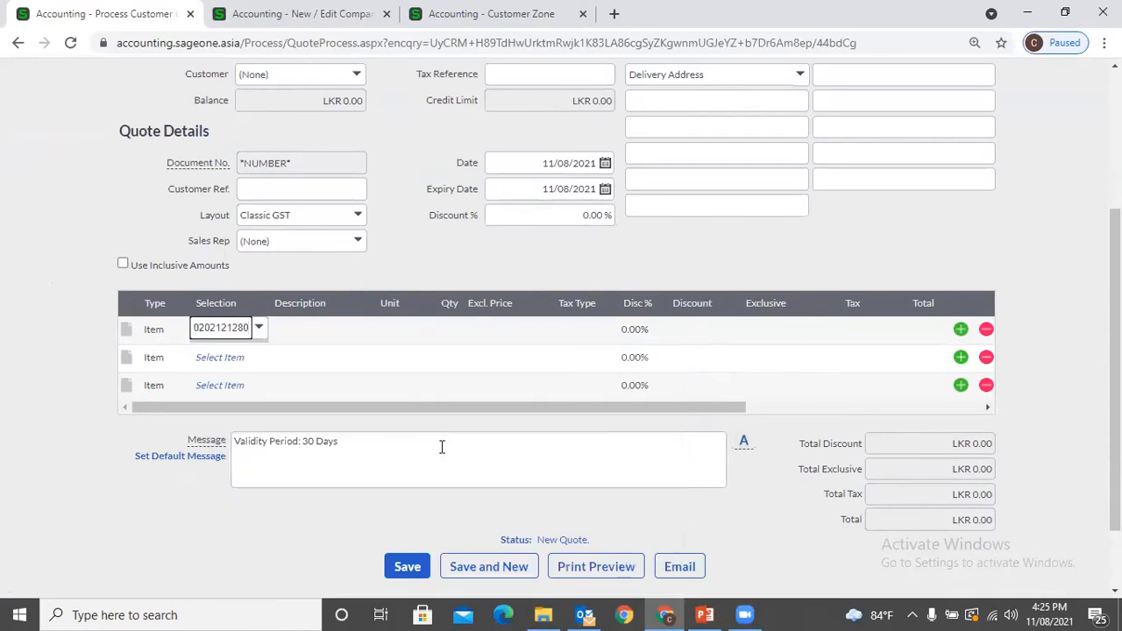
{"action": "left_click", "coordinate": [450, 338]}
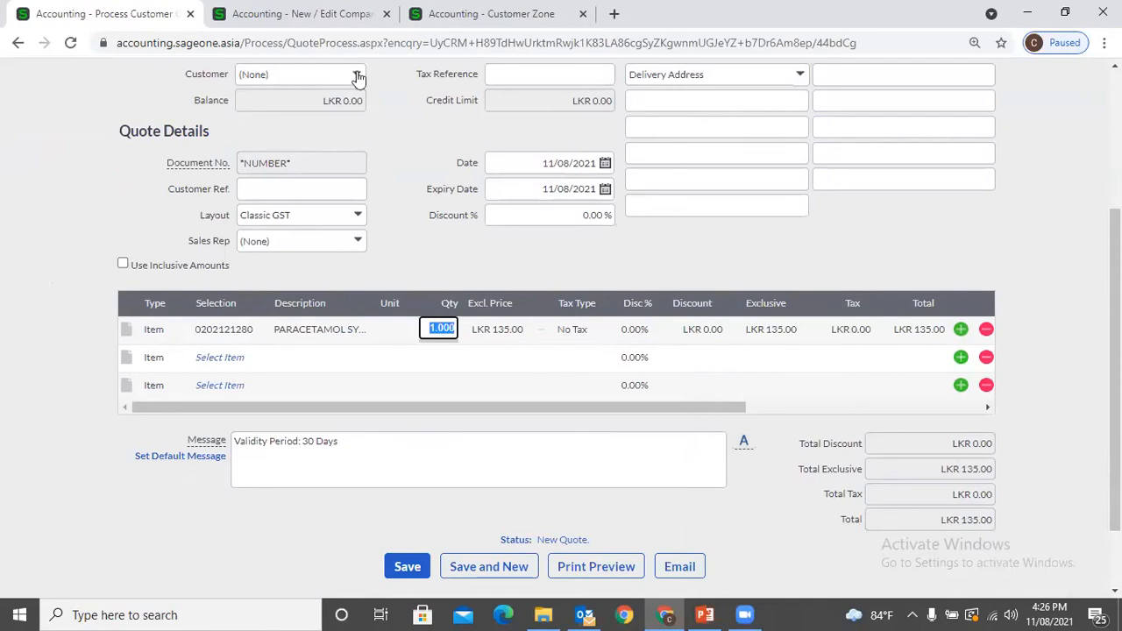
Step: Return to the new company's Regional Settings and enter 0 for Quantity Decimal Places
{"action": "left_click", "coordinate": [342, 21]}
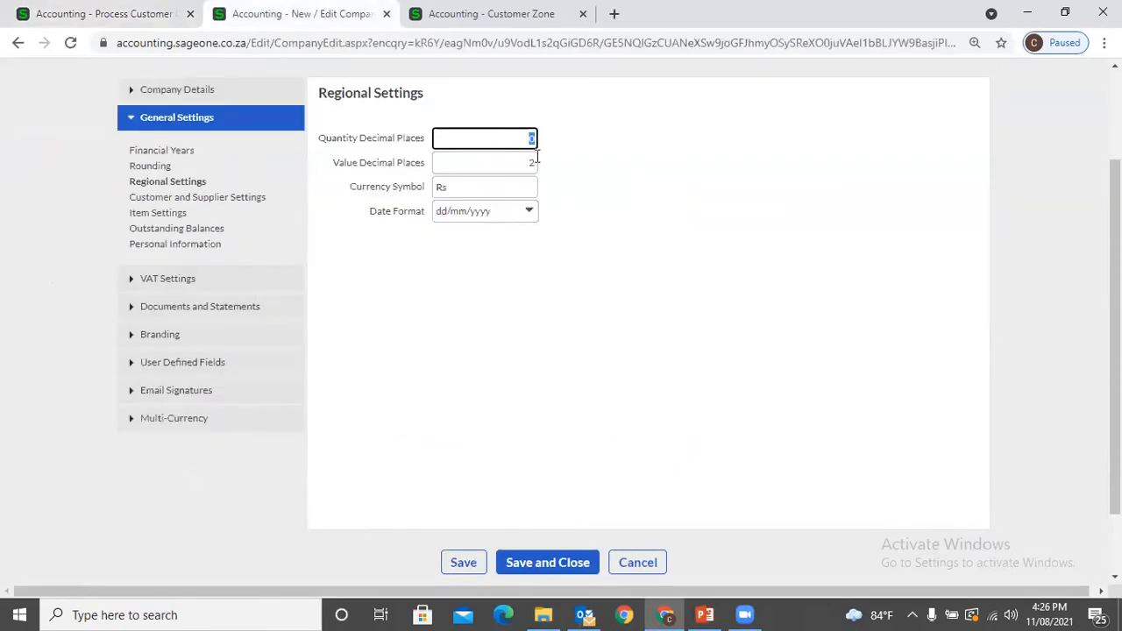
{"action": "type", "text": "0"}
{"action": "key", "text": "Tab"}
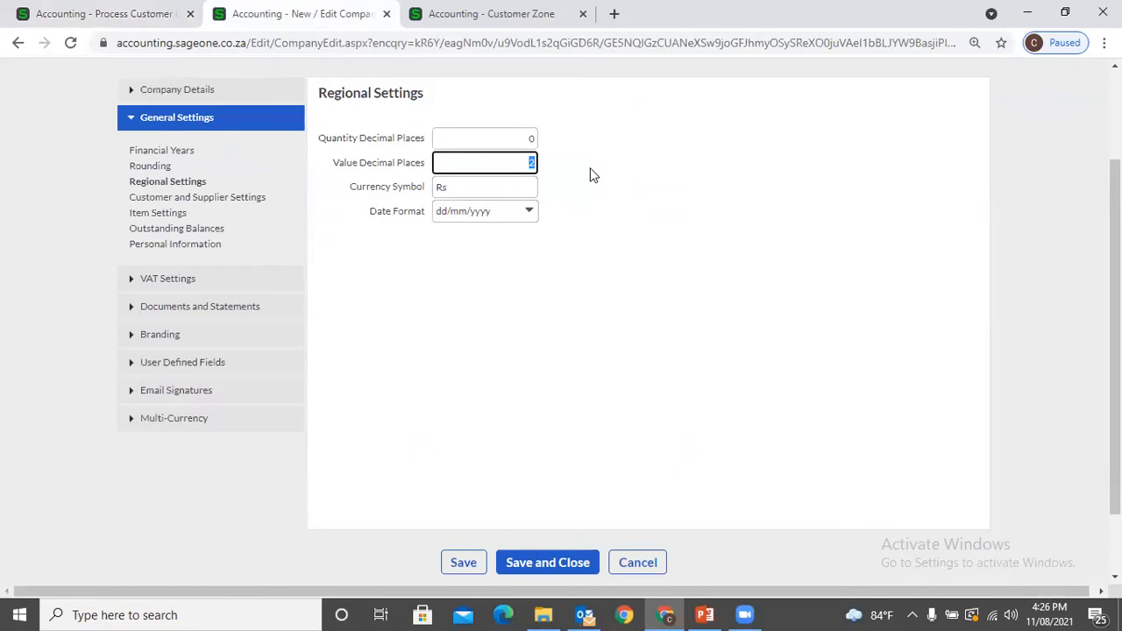
Step: Check the decimals of the exclusive price in the P W Holdings quote and set the new company's Value Decimal Places to 0
{"action": "left_click", "coordinate": [77, 12]}
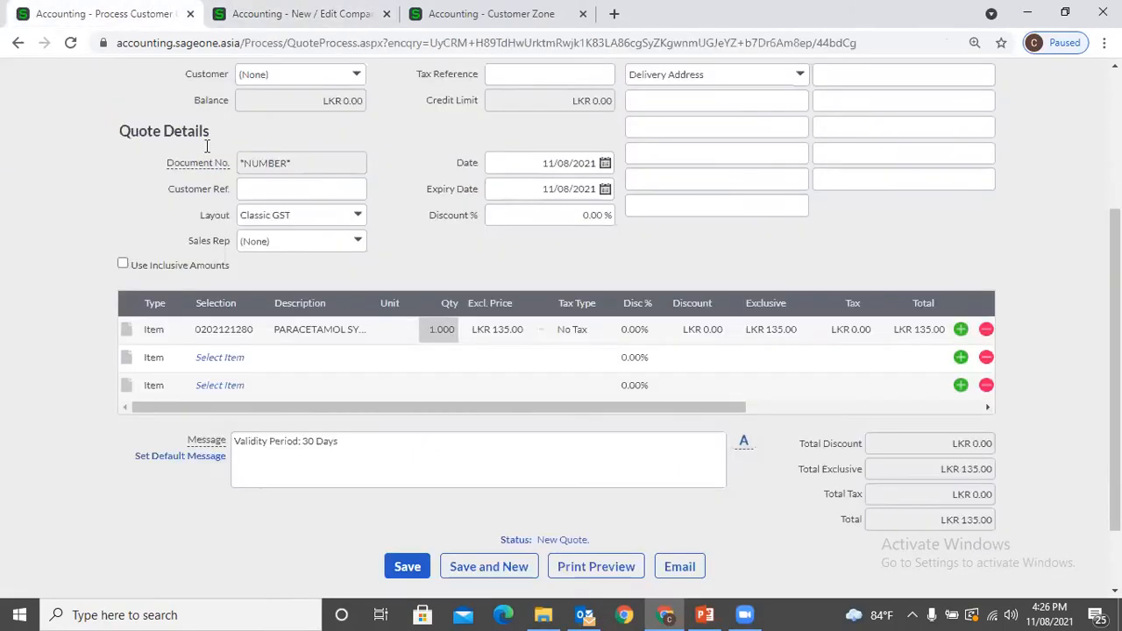
{"action": "left_click", "coordinate": [498, 330]}
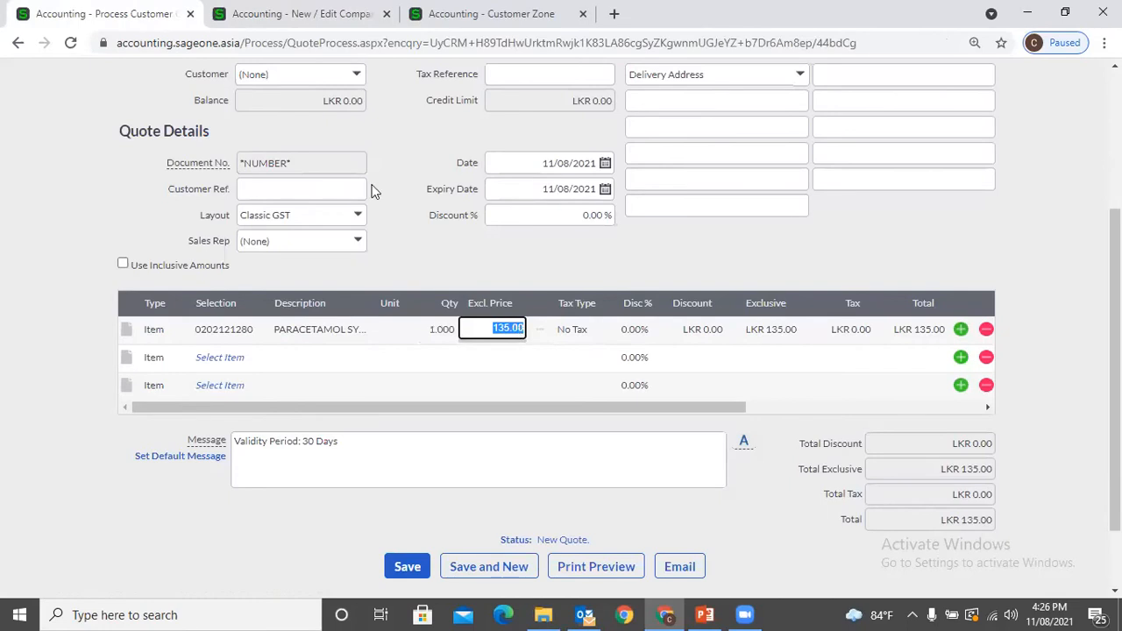
{"action": "left_click", "coordinate": [281, 25]}
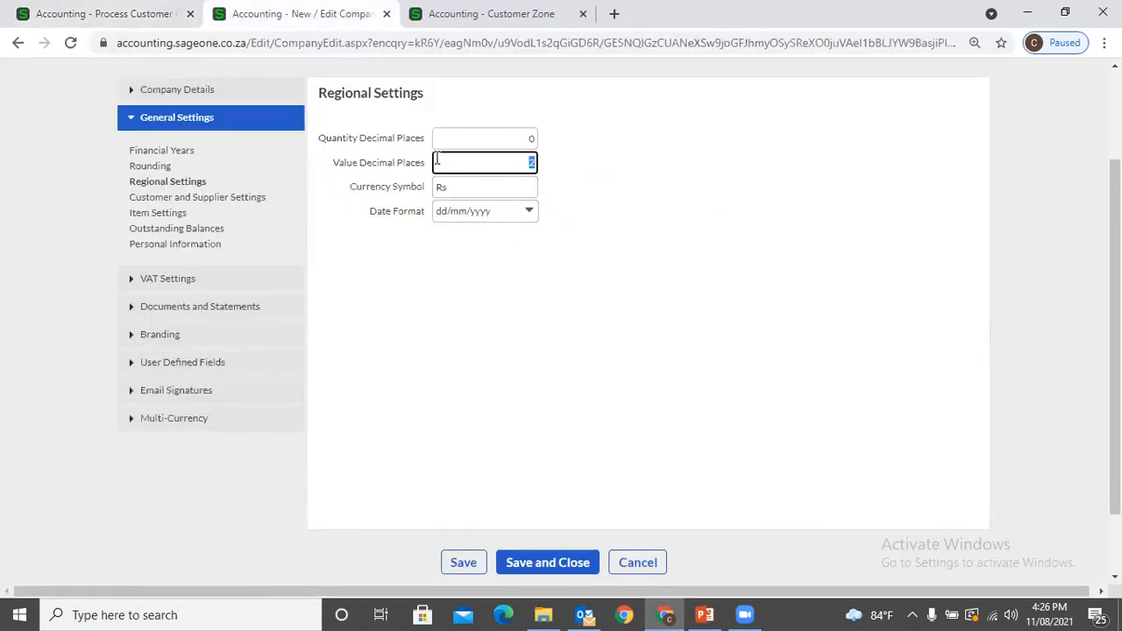
{"action": "type", "text": "0"}
{"action": "left_click", "coordinate": [613, 160]}
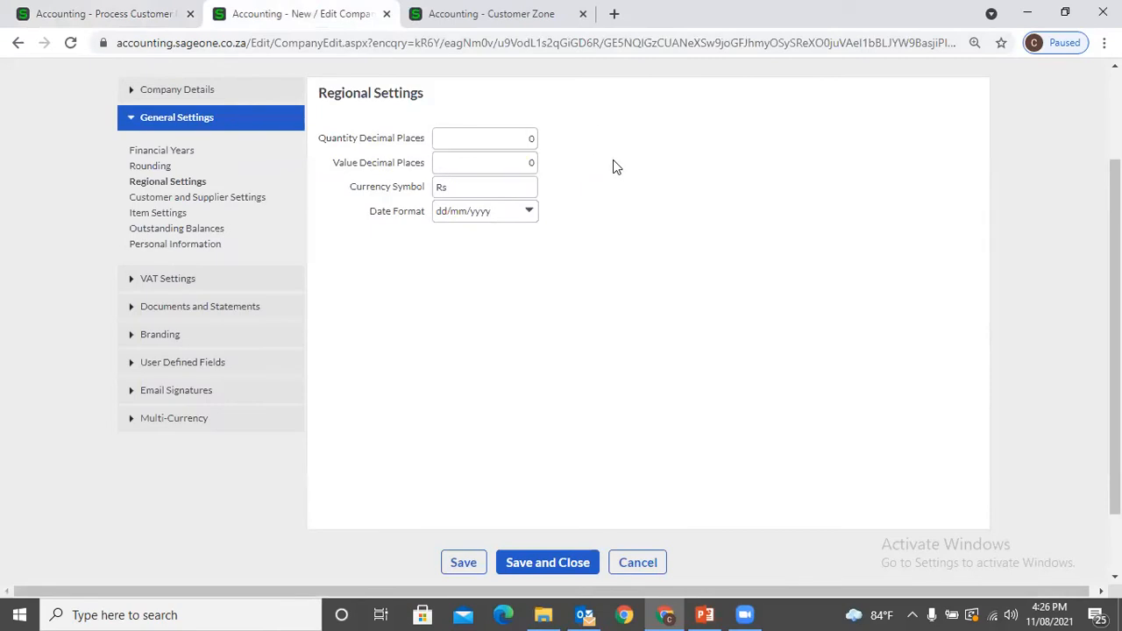
Step: Set both the Quantity Decimal Places and the Value Decimal Places of the new company to 2
{"action": "left_click", "coordinate": [520, 165]}
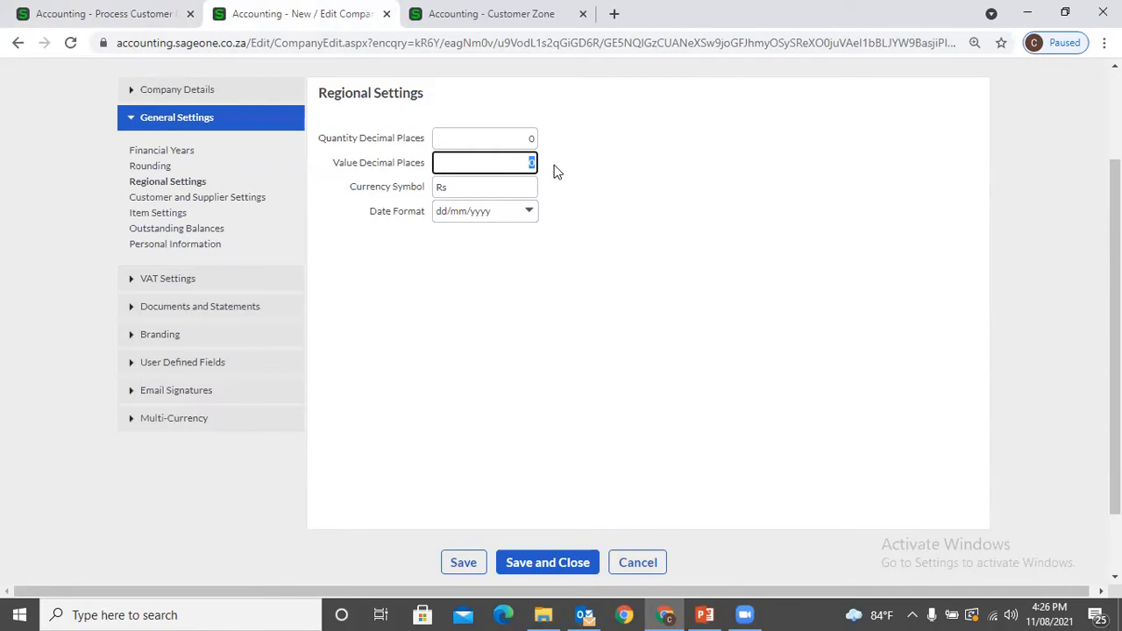
{"action": "key", "text": "BackSpace"}
{"action": "left_click", "coordinate": [515, 144]}
{"action": "type", "text": "2"}
{"action": "left_click", "coordinate": [629, 222]}
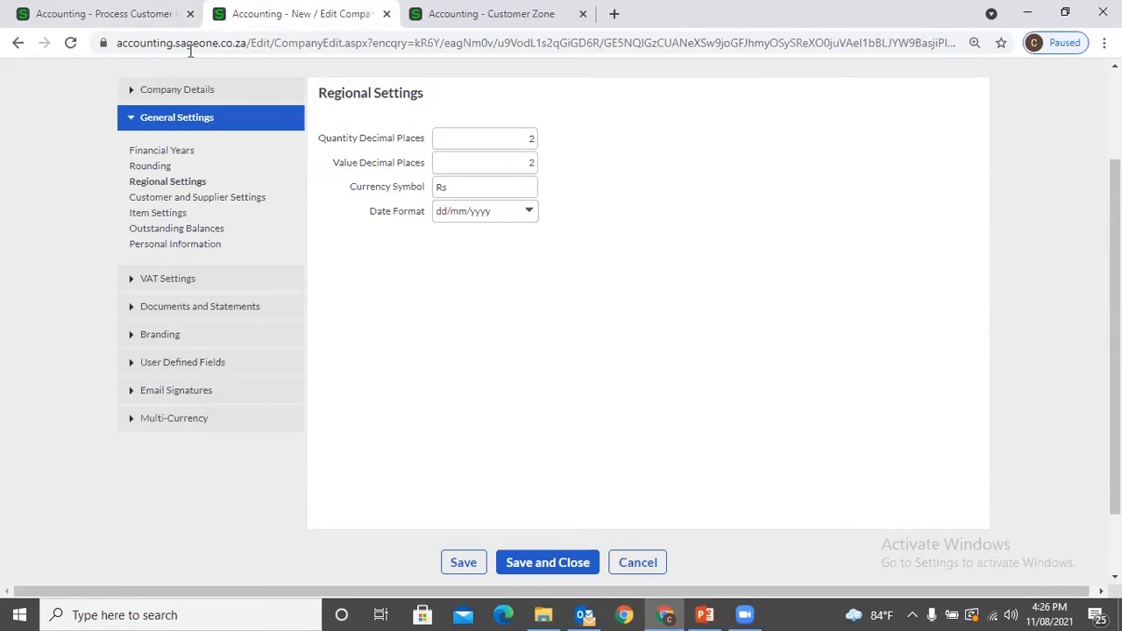
Step: Compare the first line's exclusive price in the P W Holdings quote with the new company's value decimals and currency symbol
{"action": "left_click", "coordinate": [145, 25]}
{"action": "left_click", "coordinate": [513, 330]}
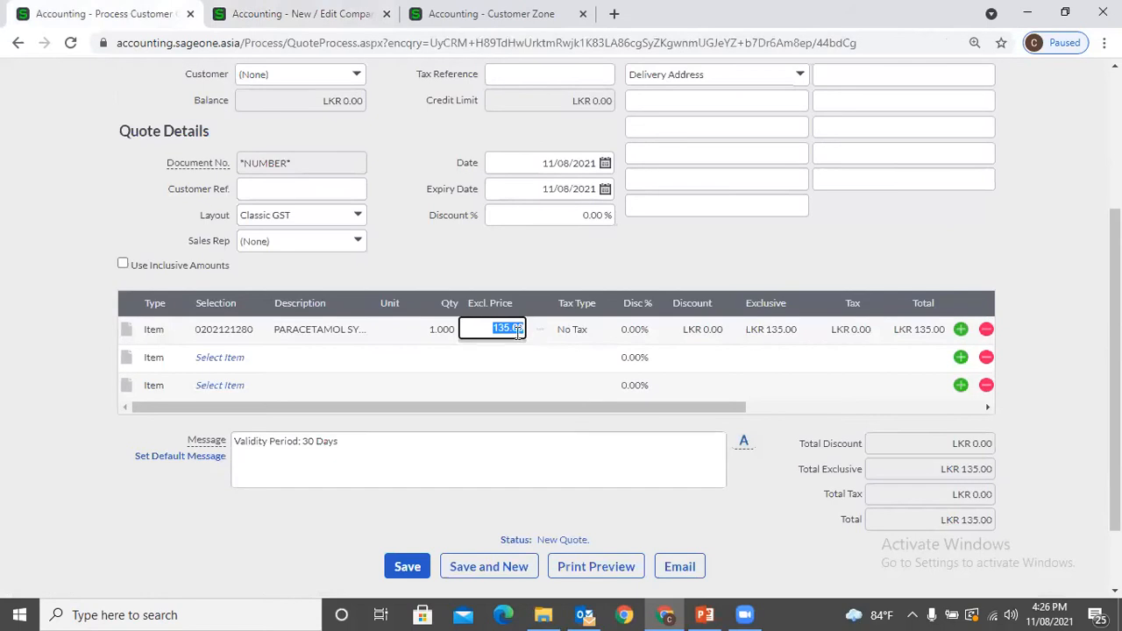
{"action": "left_click", "coordinate": [298, 14]}
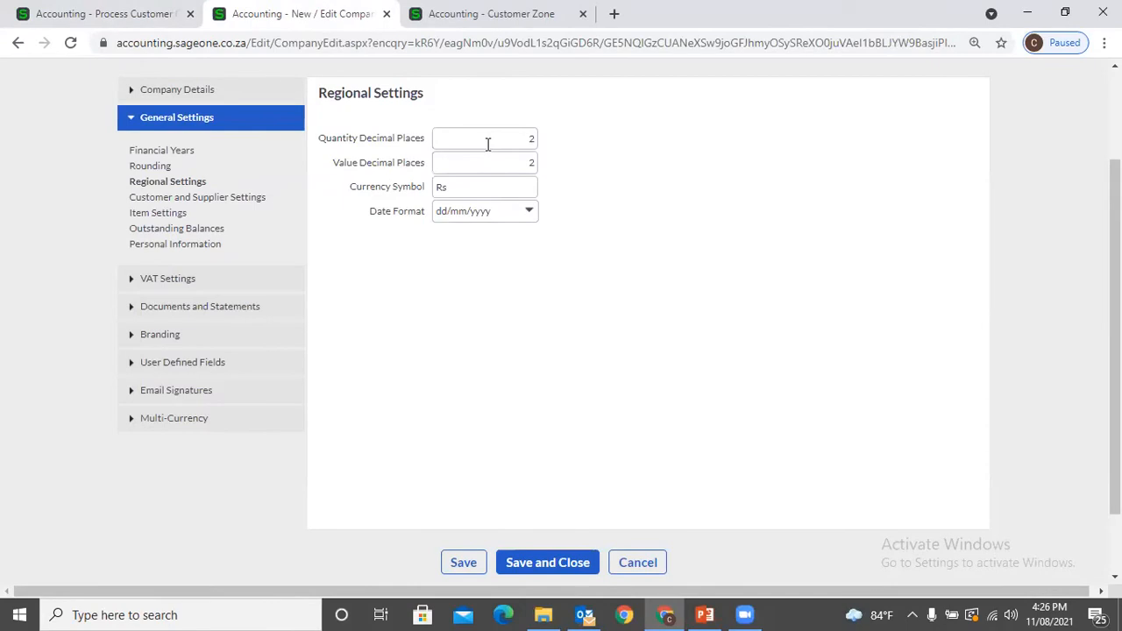
{"action": "double_click", "coordinate": [481, 190]}
{"action": "left_click", "coordinate": [93, 14]}
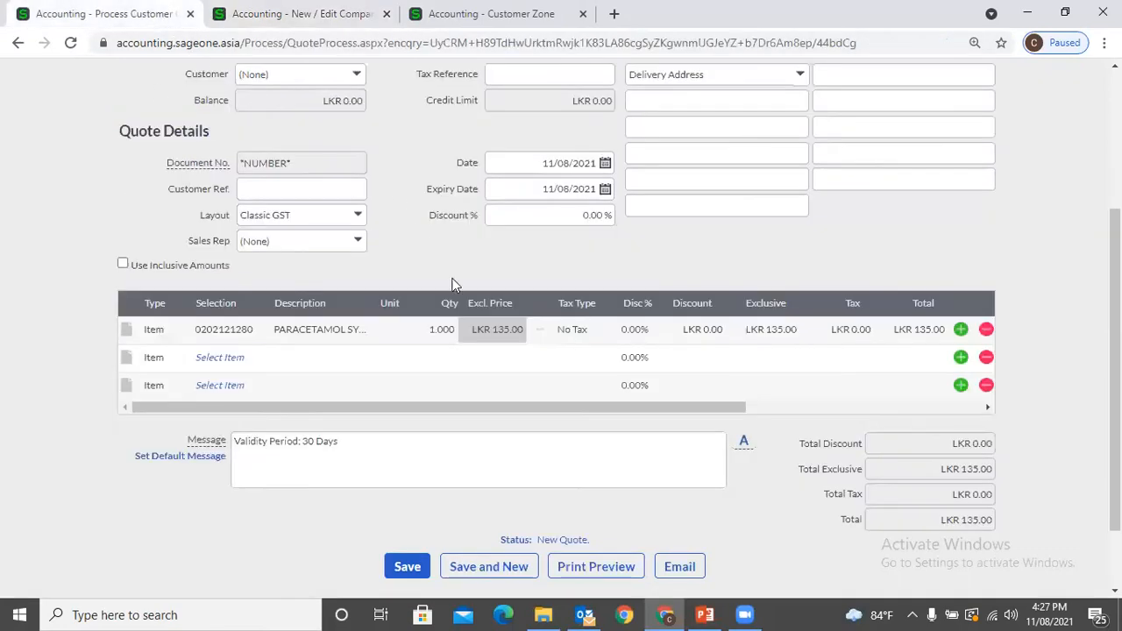
{"action": "left_click", "coordinate": [494, 334]}
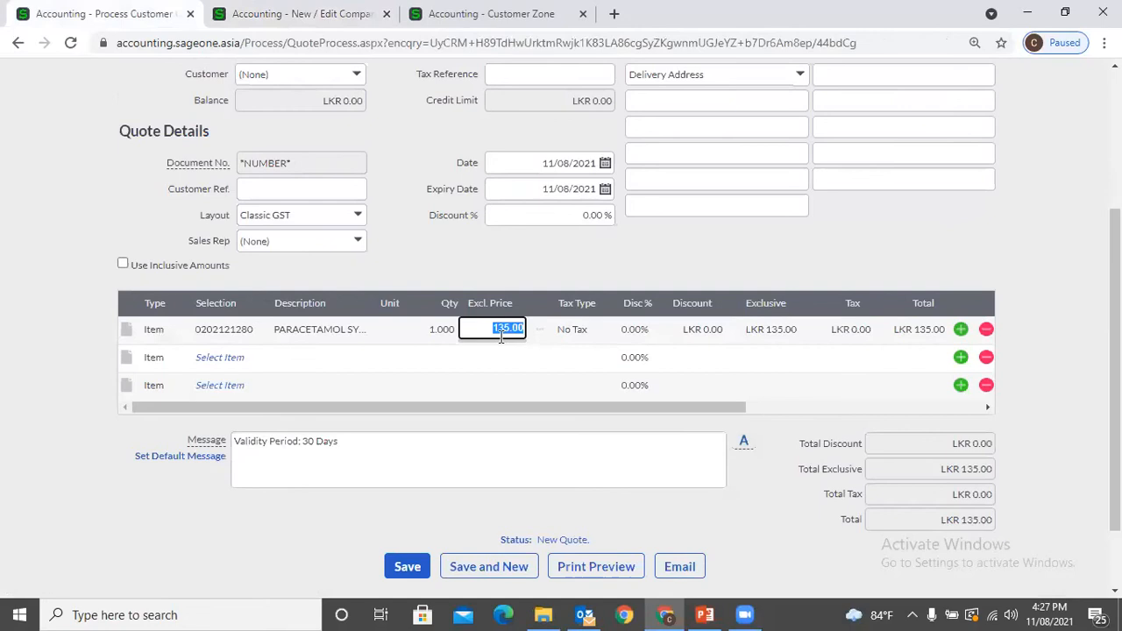
{"action": "left_click", "coordinate": [457, 305]}
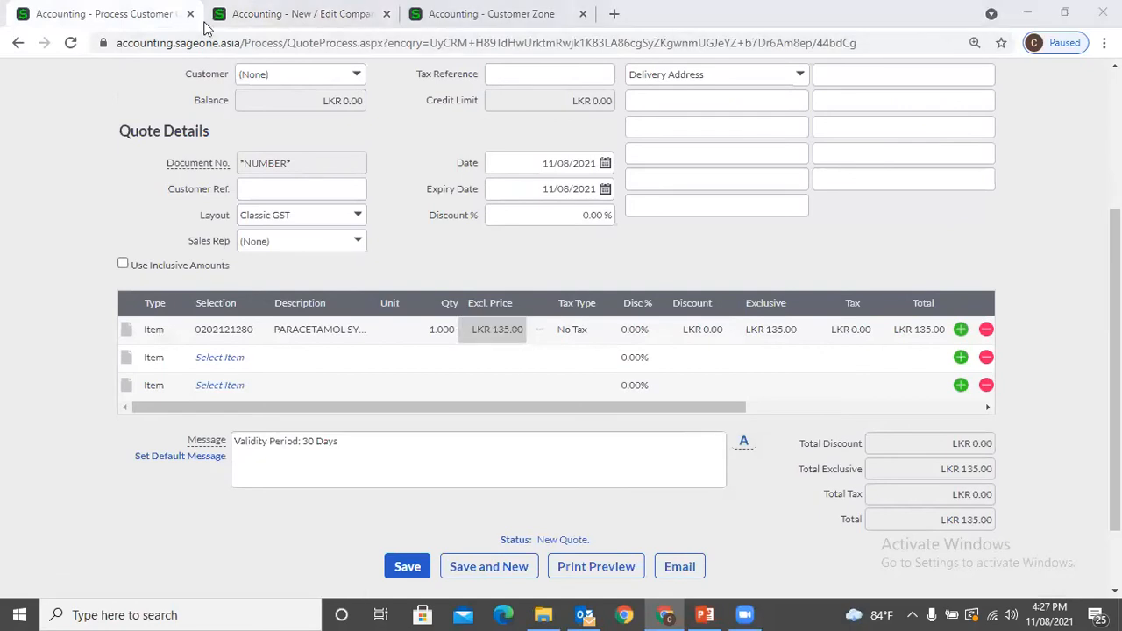
Step: Set the new company's Currency Symbol to LKR and compare it with the prices in the P W Holdings quote
{"action": "left_click", "coordinate": [296, 16]}
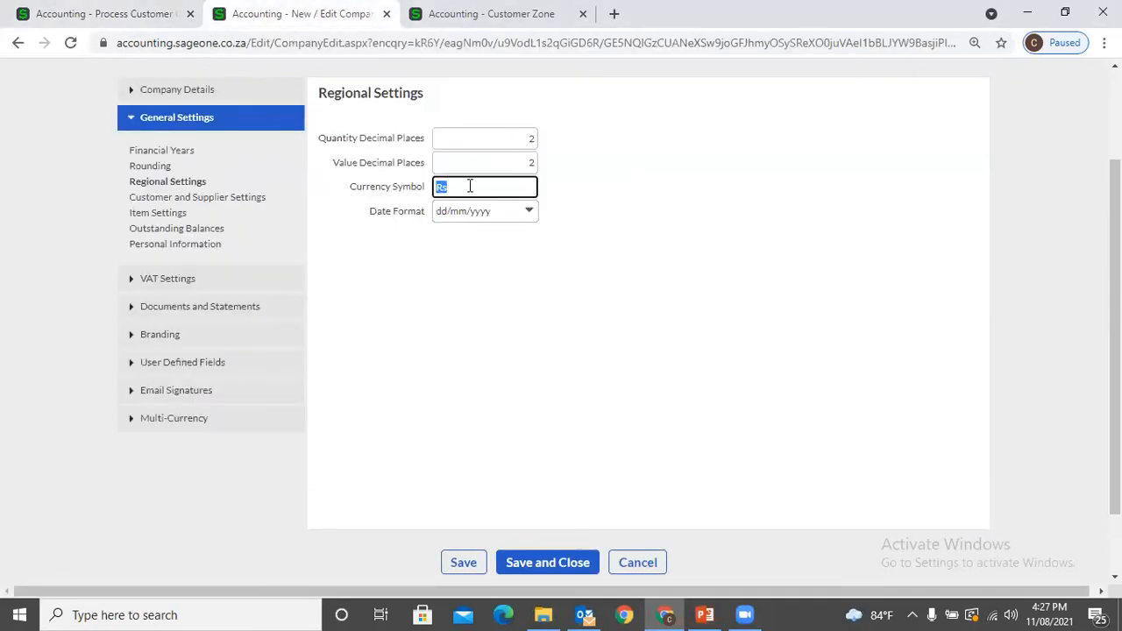
{"action": "type", "text": "LKR"}
{"action": "left_click", "coordinate": [102, 10]}
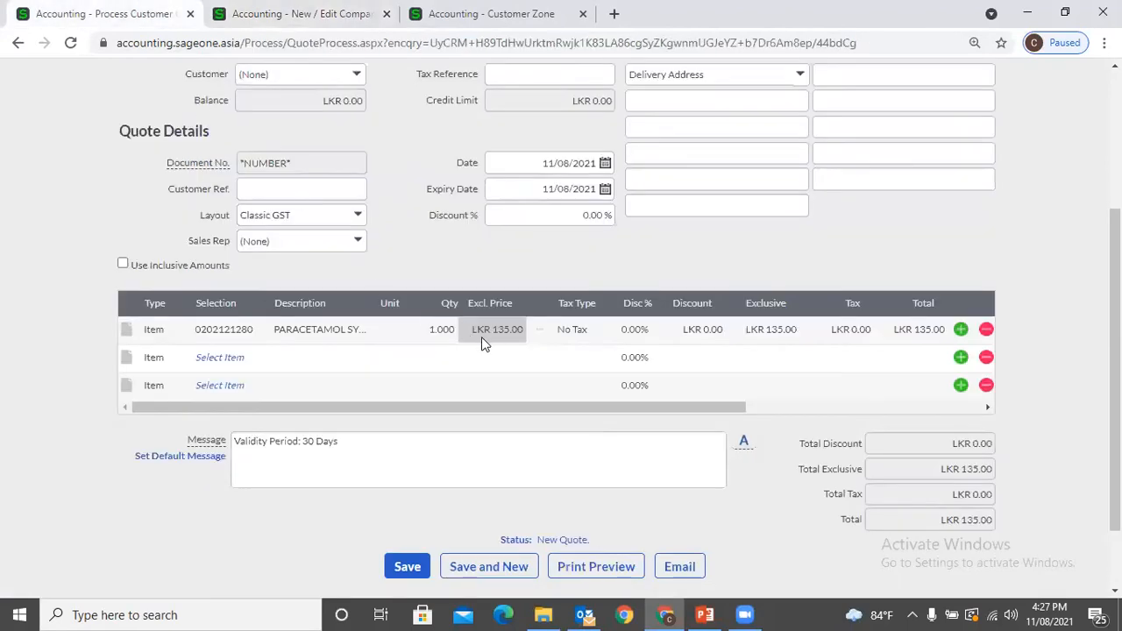
{"action": "key", "text": "ctrl+Tab"}
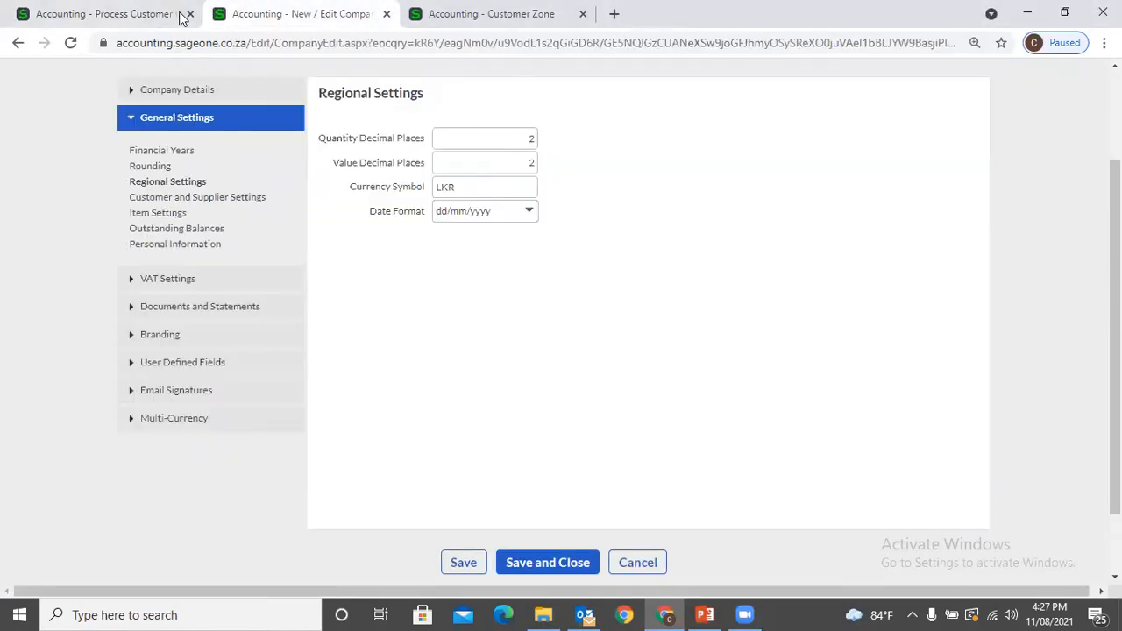
Step: Try "Rs" and "Rs." as the new company's Currency Symbol
{"action": "double_click", "coordinate": [473, 187]}
{"action": "type", "text": "Rs"}
{"action": "left_click", "coordinate": [476, 337]}
{"action": "double_click", "coordinate": [499, 190]}
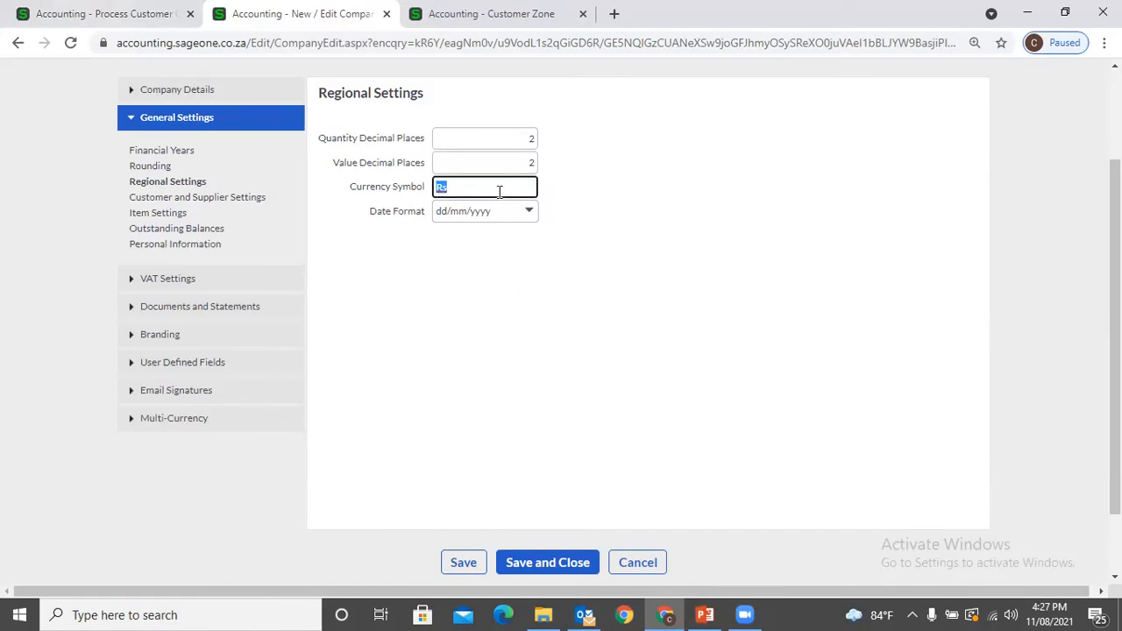
{"action": "left_click", "coordinate": [499, 190]}
{"action": "type", "text": "."}
{"action": "key", "text": "BackSpace"}
{"action": "type", "text": "."}
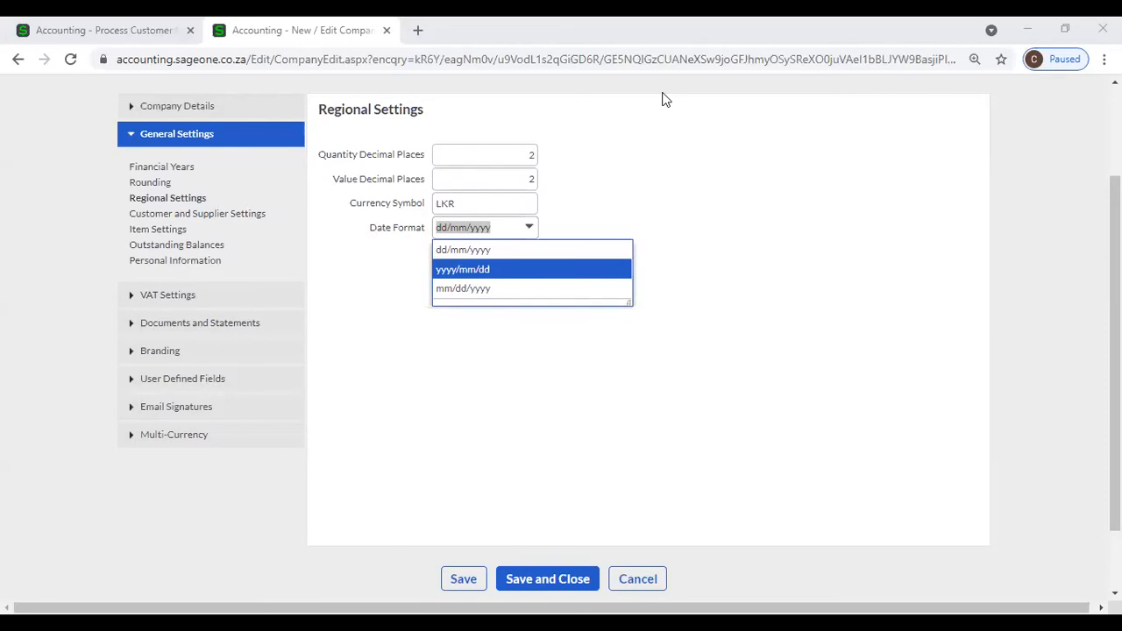
Step: Look through the available Date Format options in the new company's Regional Settings
{"action": "left_click", "coordinate": [527, 231]}
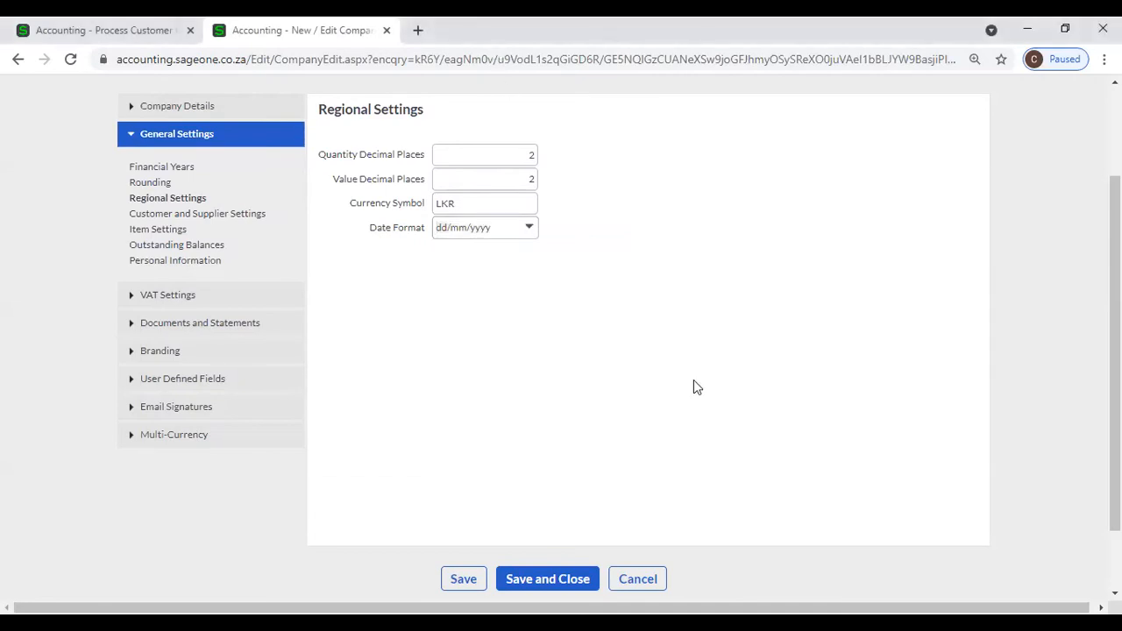
{"action": "left_click", "coordinate": [537, 235]}
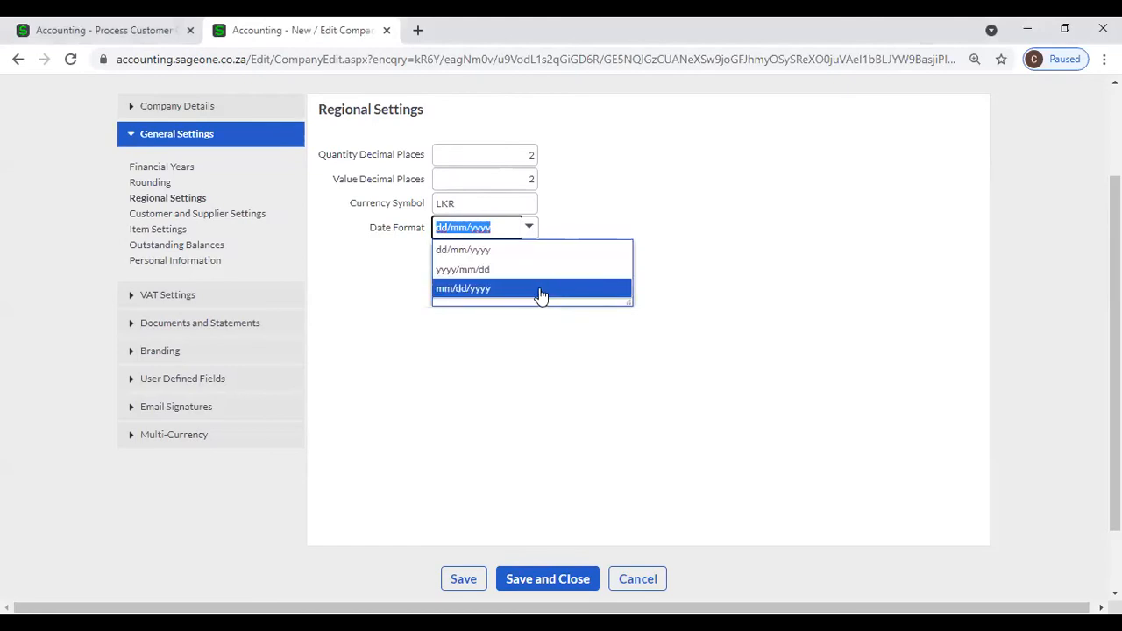
{"action": "left_click", "coordinate": [612, 213]}
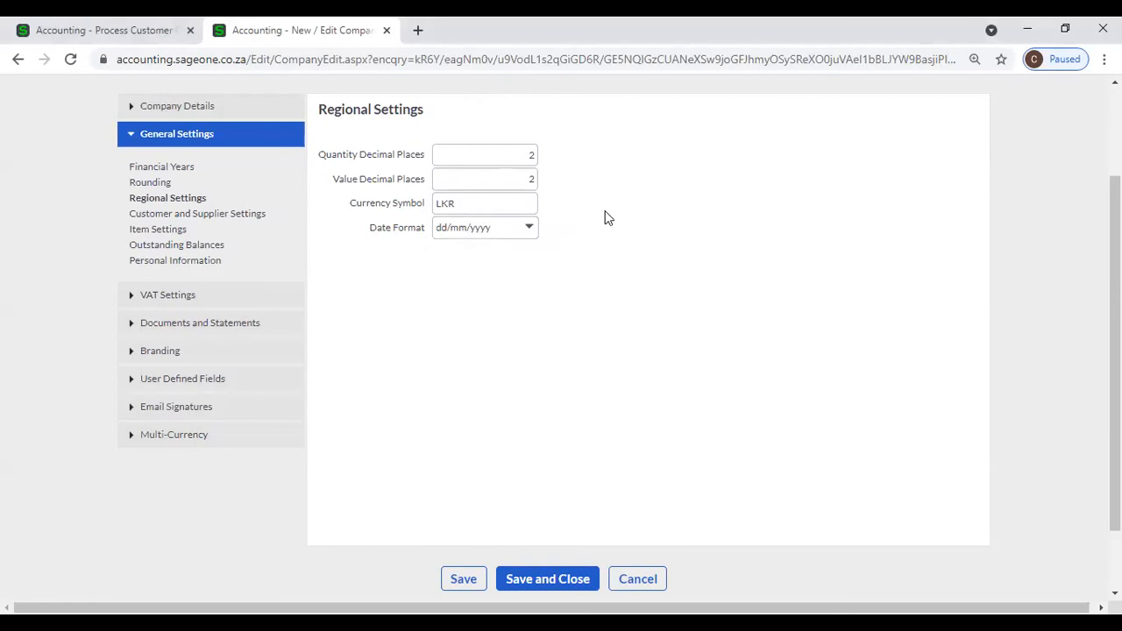
{"action": "left_click", "coordinate": [535, 238]}
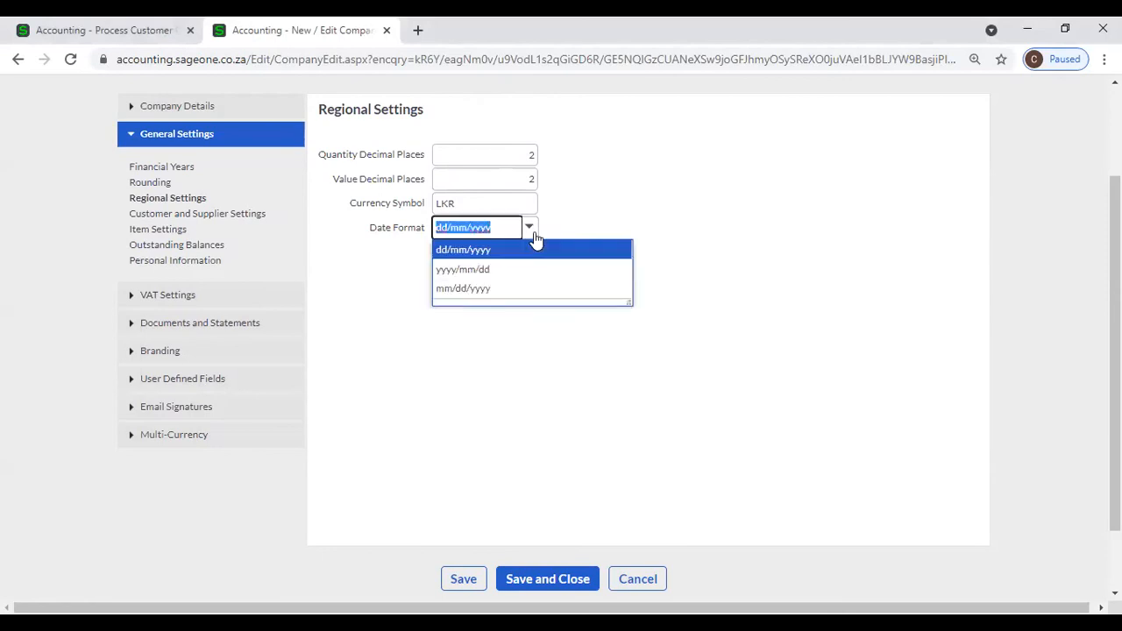
Step: Close the Date Format options and keep dd/mm/yyyy in the new company's Regional Settings
{"action": "left_click", "coordinate": [594, 202]}
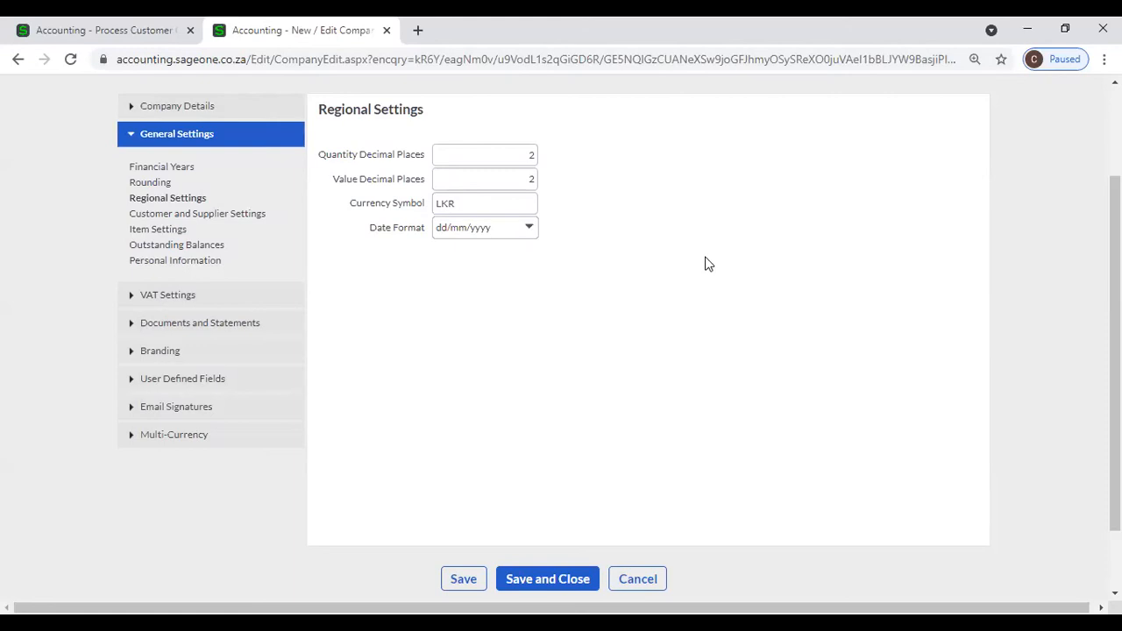
{"action": "scroll", "coordinate": [709, 264], "scroll_direction": "up", "scroll_amount": 2}
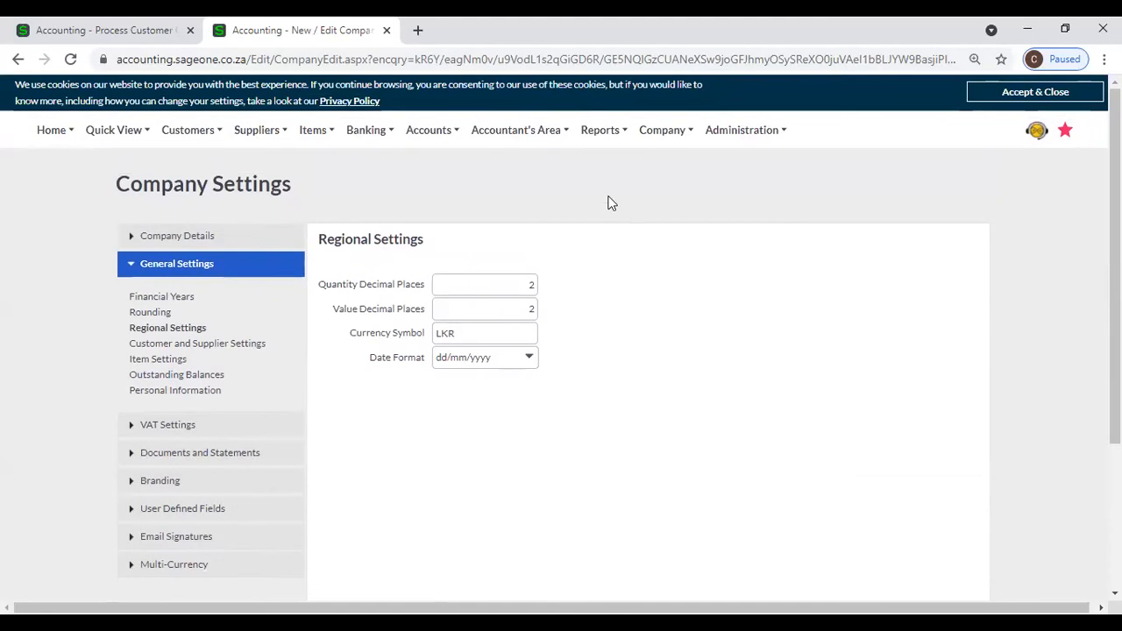
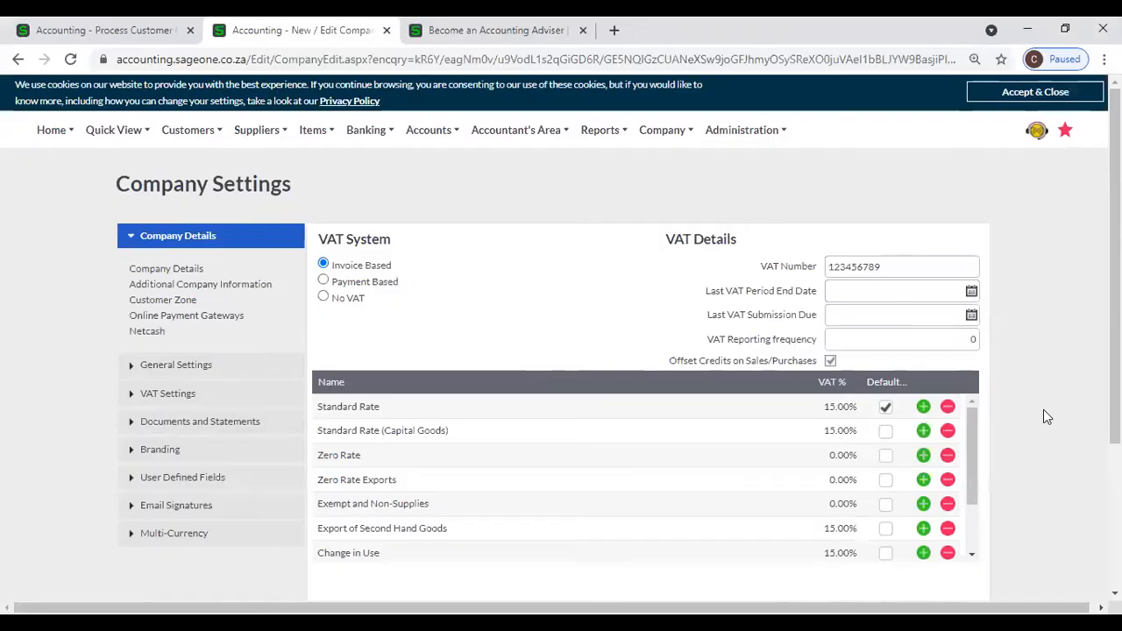
Step: Review the Company Details and Additional Company Information sections of the company settings
{"action": "left_click", "coordinate": [202, 367]}
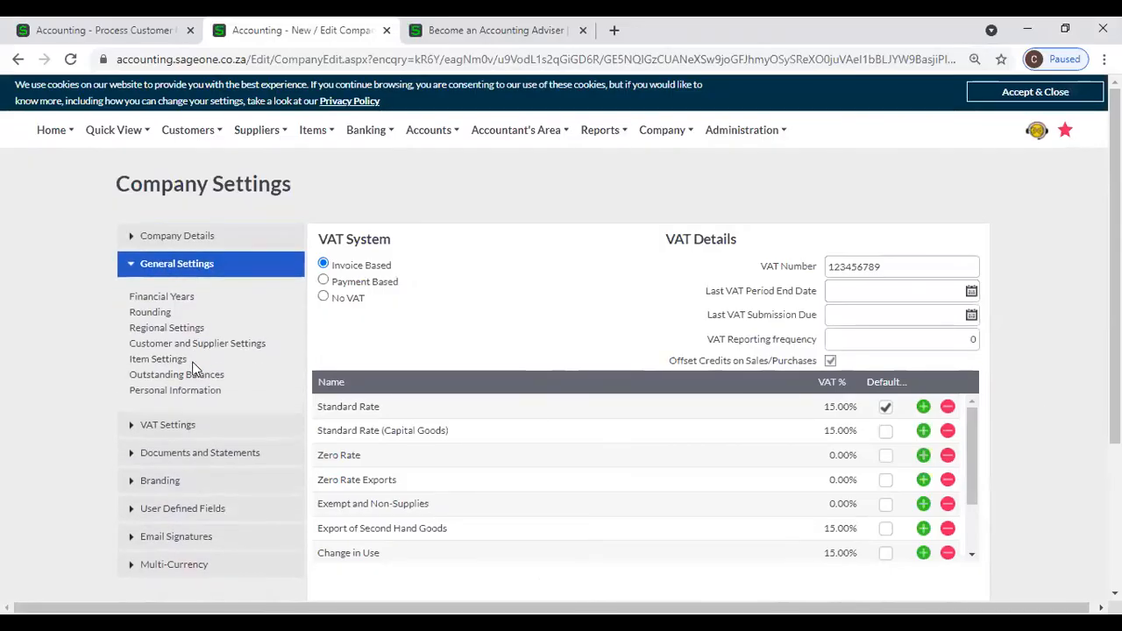
{"action": "left_click", "coordinate": [150, 235]}
{"action": "left_click", "coordinate": [163, 268]}
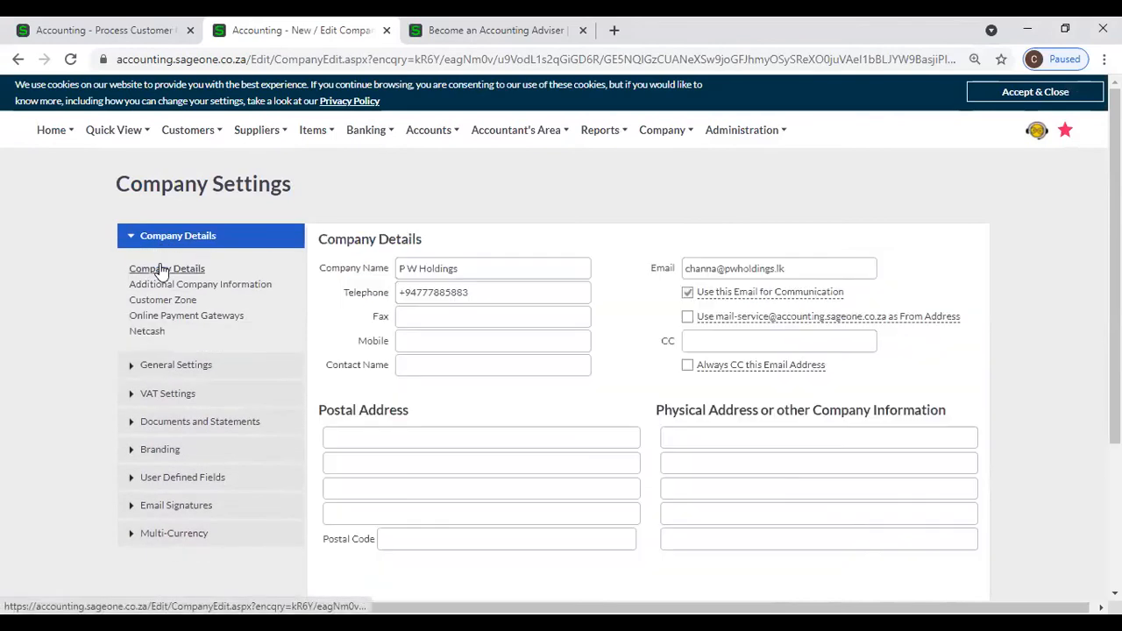
{"action": "left_click", "coordinate": [200, 284]}
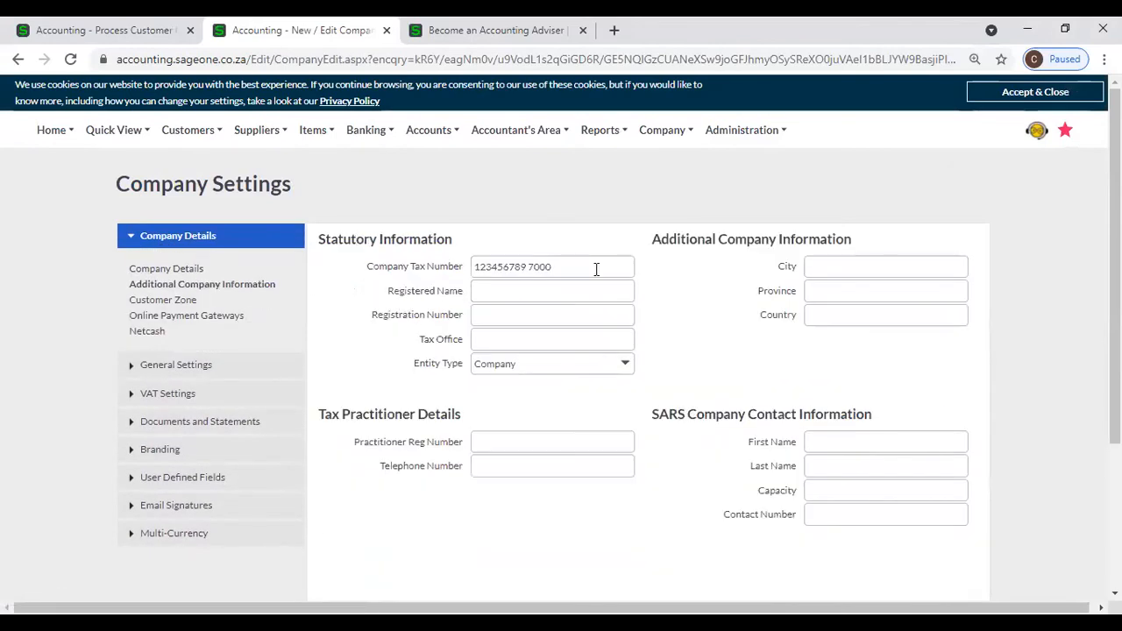
{"action": "scroll", "coordinate": [596, 289], "scroll_direction": "down", "scroll_amount": 2}
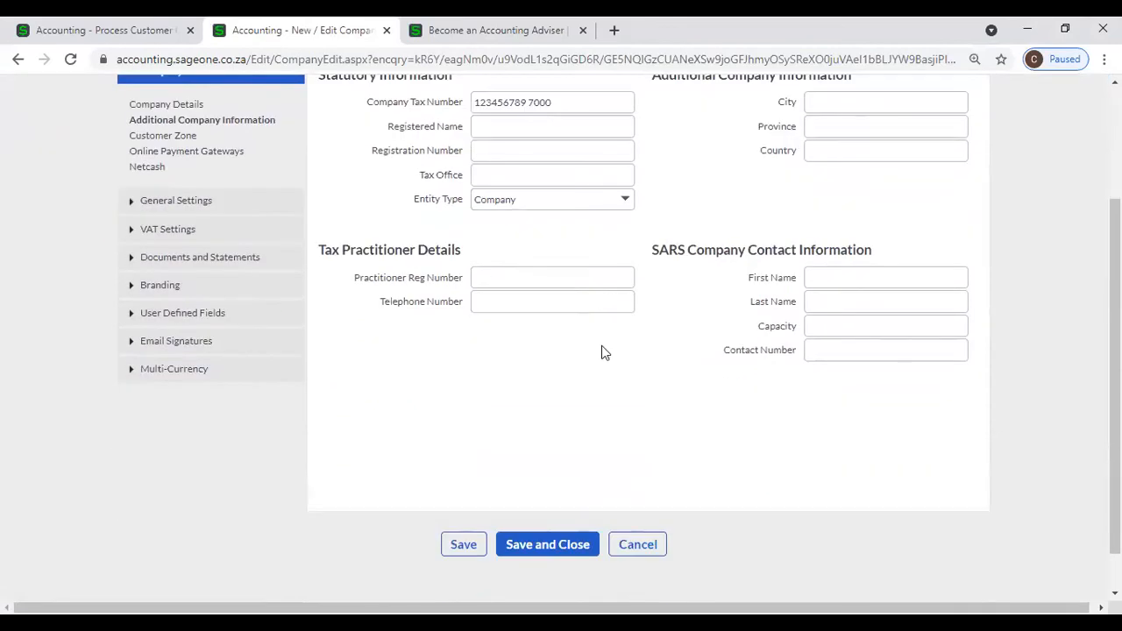
Step: Save the company settings and agree to update the VAT Number
{"action": "left_click", "coordinate": [481, 544]}
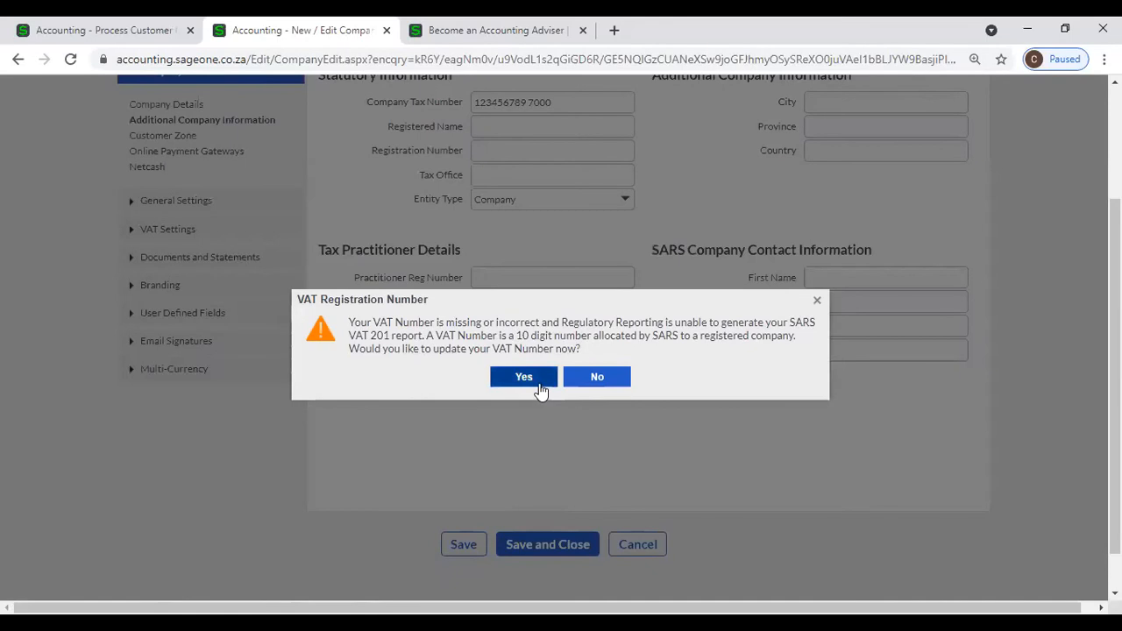
{"action": "left_click", "coordinate": [539, 384]}
{"action": "scroll", "coordinate": [151, 240], "scroll_direction": "up", "scroll_amount": 1}
Step: Revisit the Regional Settings and open the Customer and Supplier Settings of the new company
{"action": "left_click", "coordinate": [213, 186]}
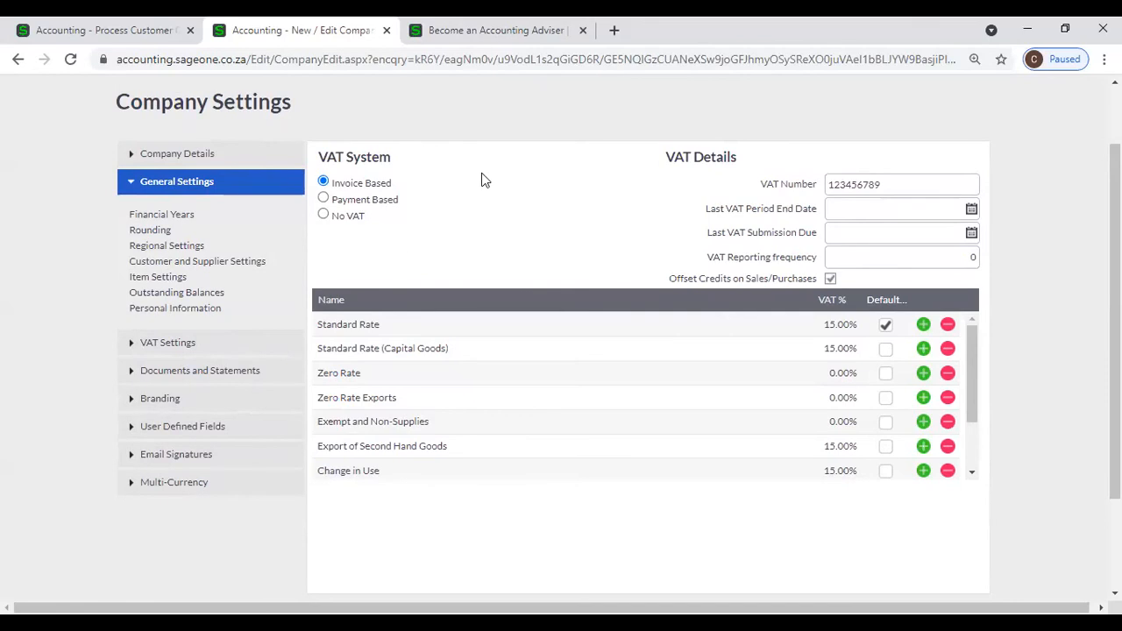
{"action": "left_click", "coordinate": [191, 249]}
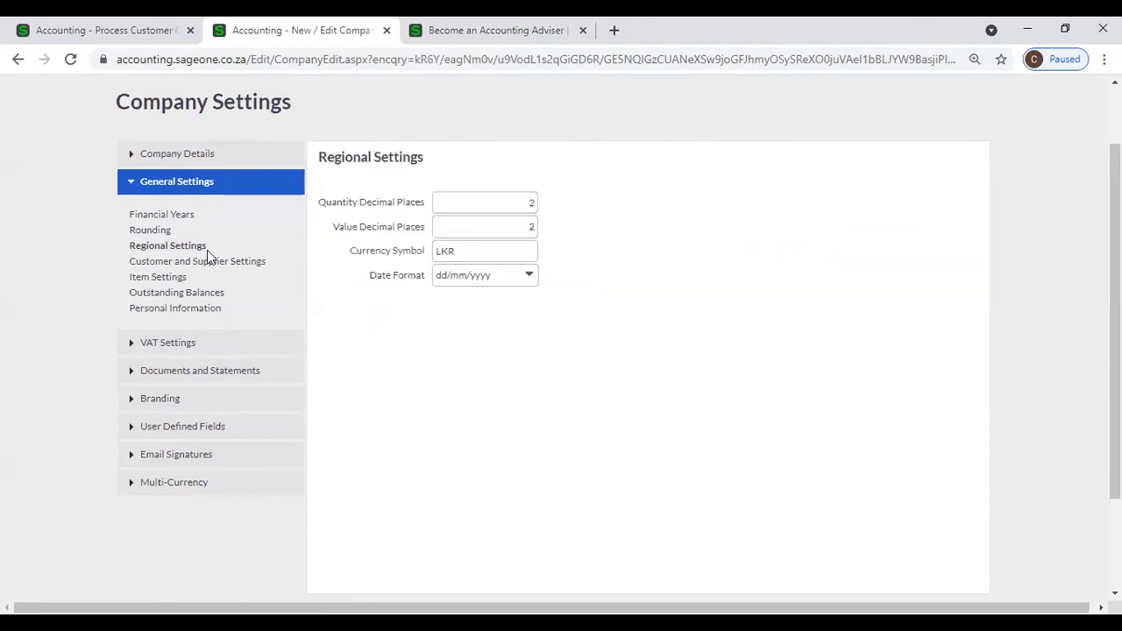
{"action": "left_click", "coordinate": [219, 263]}
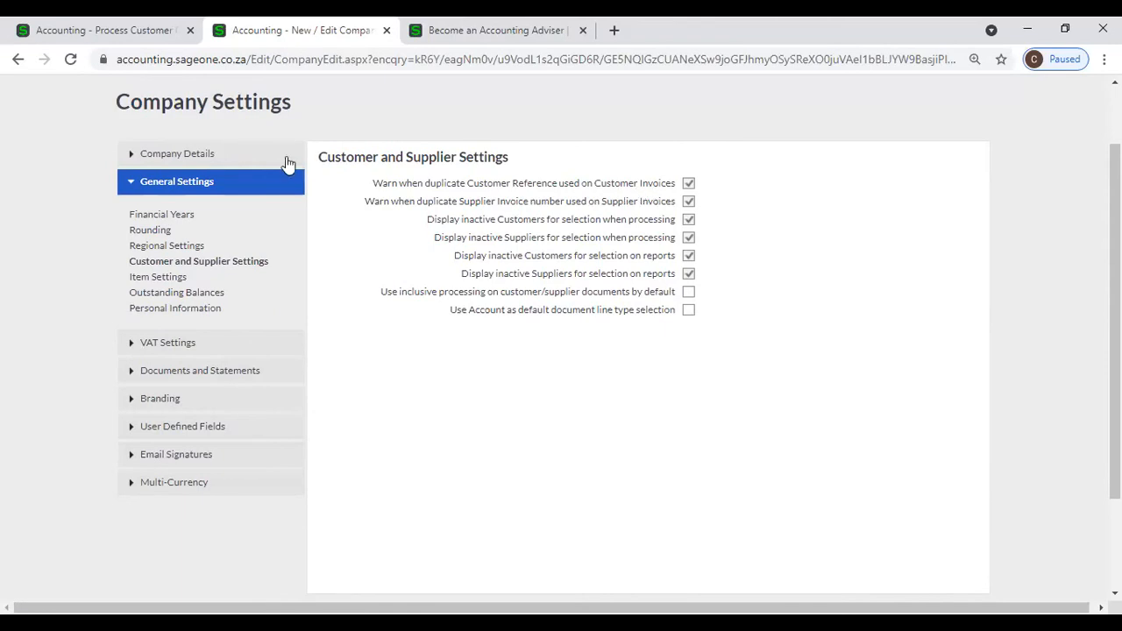
Step: Discard the unsaved P W Holdings quote and open a new customer tax invoice in that company
{"action": "left_click", "coordinate": [104, 36]}
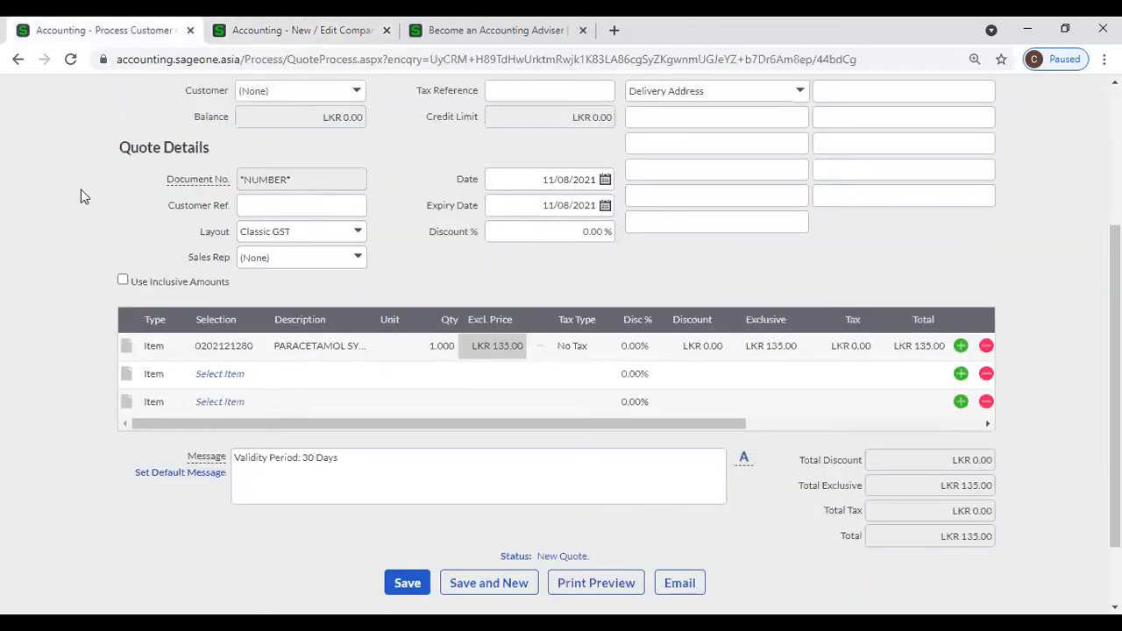
{"action": "scroll", "coordinate": [89, 228], "scroll_direction": "up", "scroll_amount": 2}
{"action": "scroll", "coordinate": [140, 190], "scroll_direction": "up", "scroll_amount": 1}
{"action": "mouse_move", "coordinate": [191, 141]}
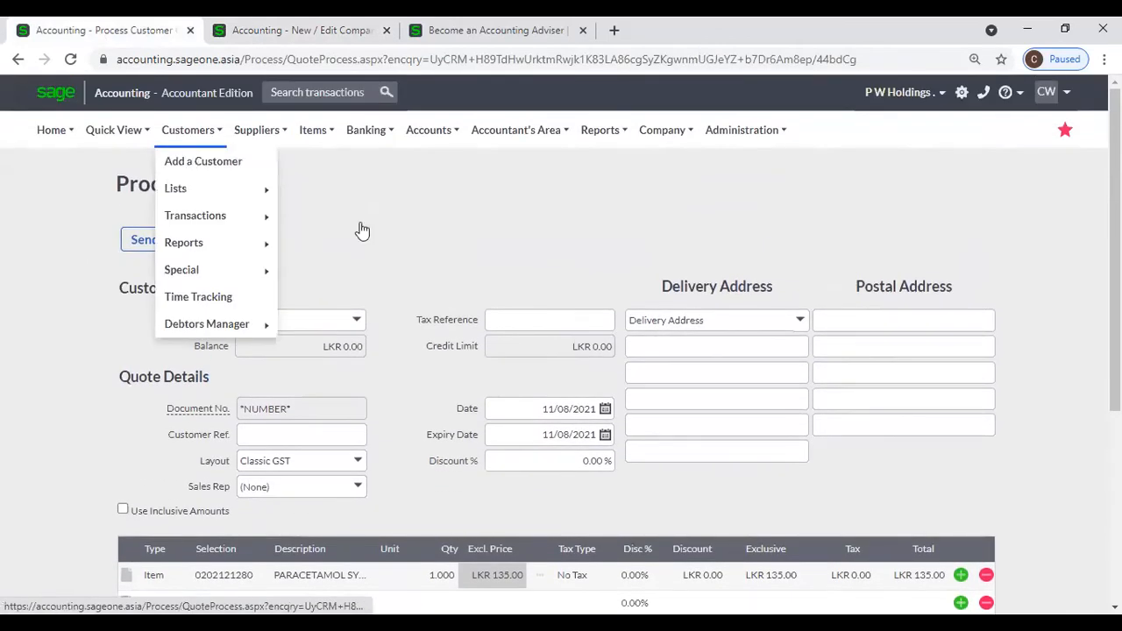
{"action": "mouse_move", "coordinate": [195, 216]}
{"action": "left_click", "coordinate": [343, 268]}
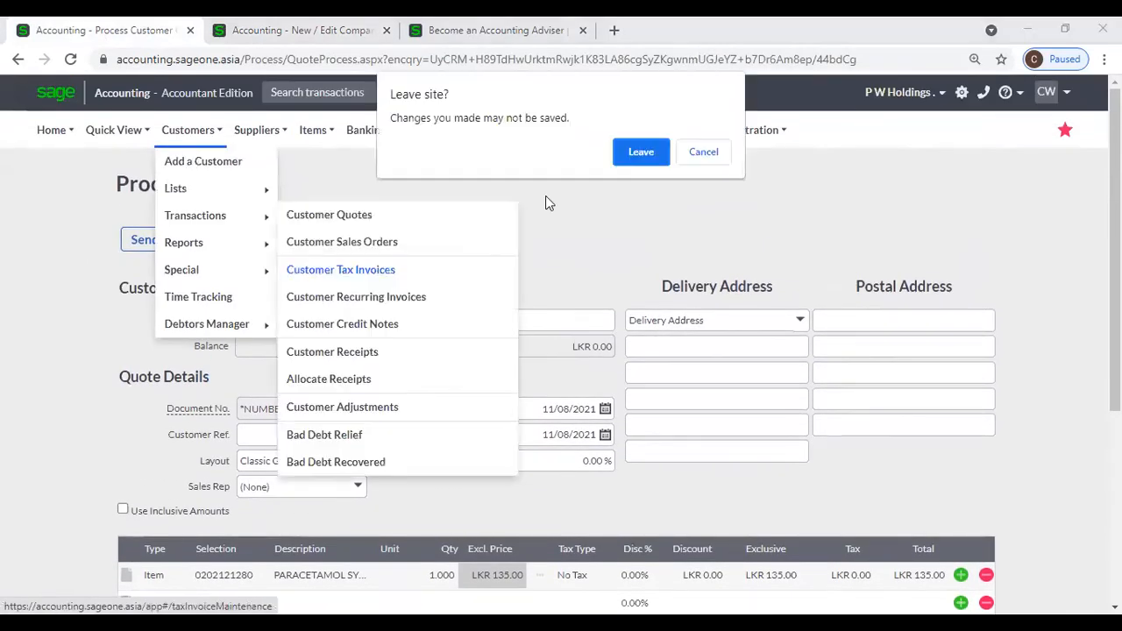
{"action": "left_click", "coordinate": [637, 151]}
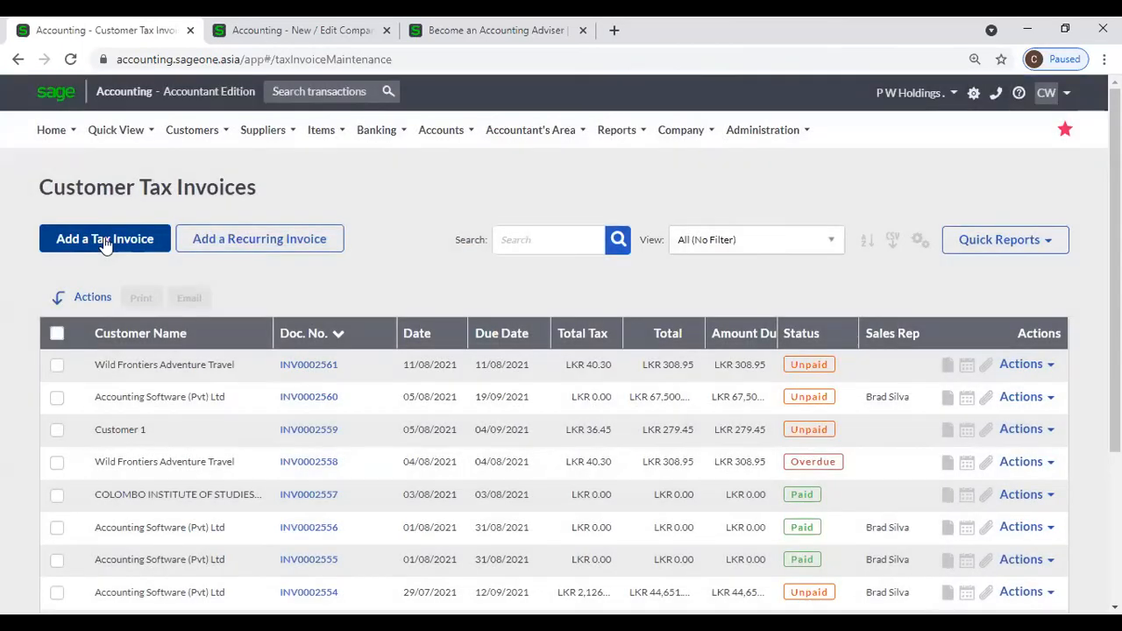
{"action": "left_click", "coordinate": [104, 243]}
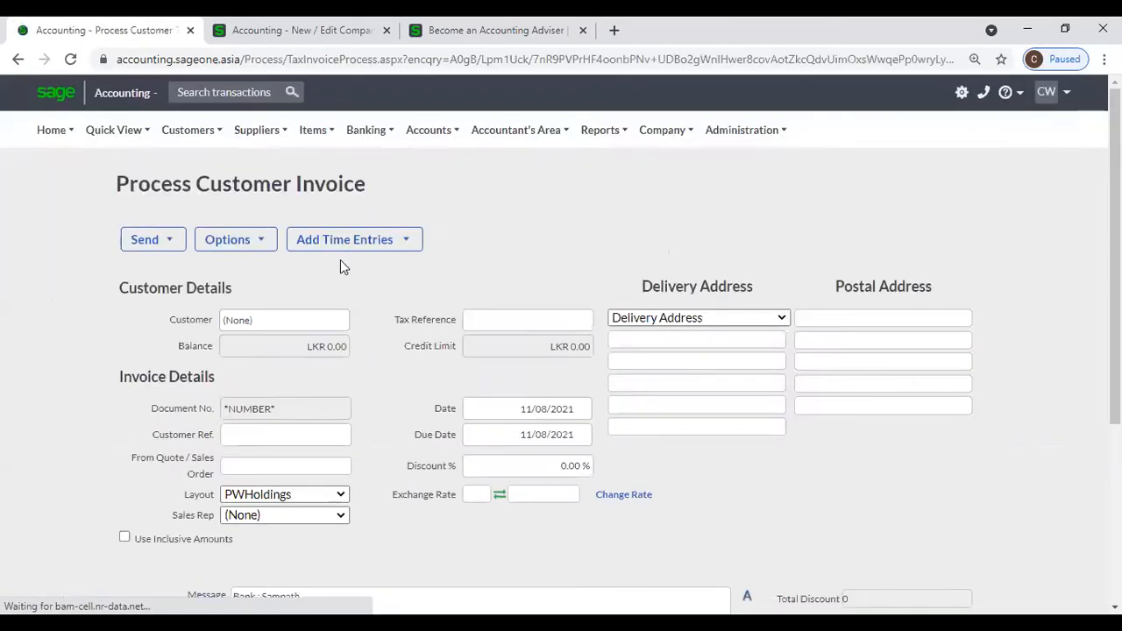
{"action": "scroll", "coordinate": [377, 312], "scroll_direction": "down", "scroll_amount": 1}
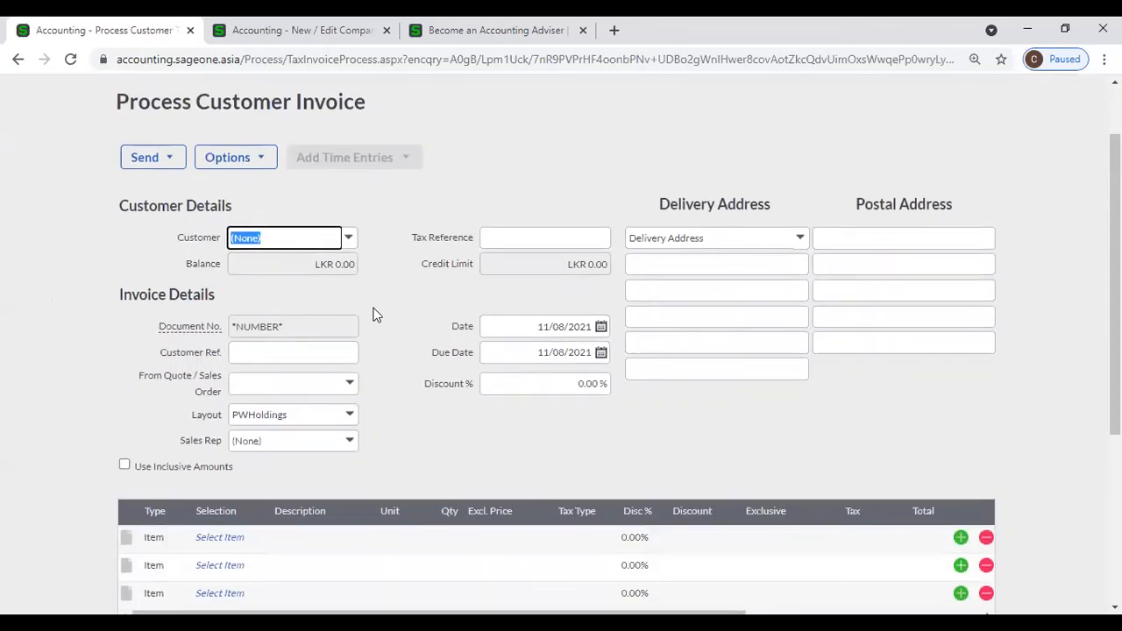
Step: Compare the invoice's Customer Ref. field with the new company's duplicate Customer Reference warning setting
{"action": "left_click", "coordinate": [301, 352]}
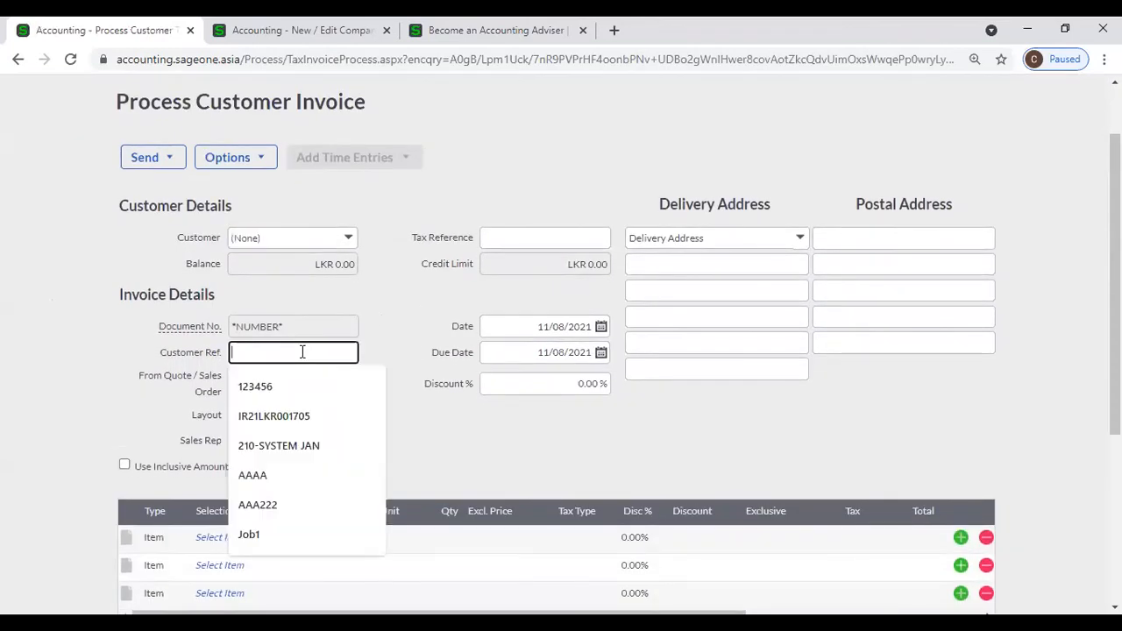
{"action": "left_click", "coordinate": [389, 353]}
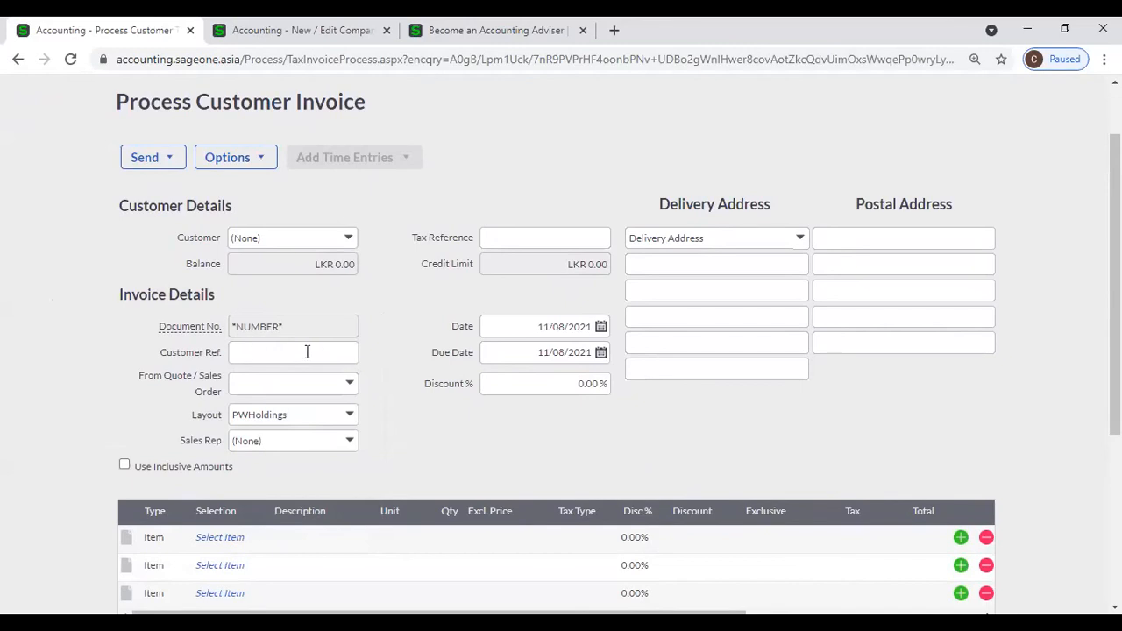
{"action": "left_click", "coordinate": [304, 34]}
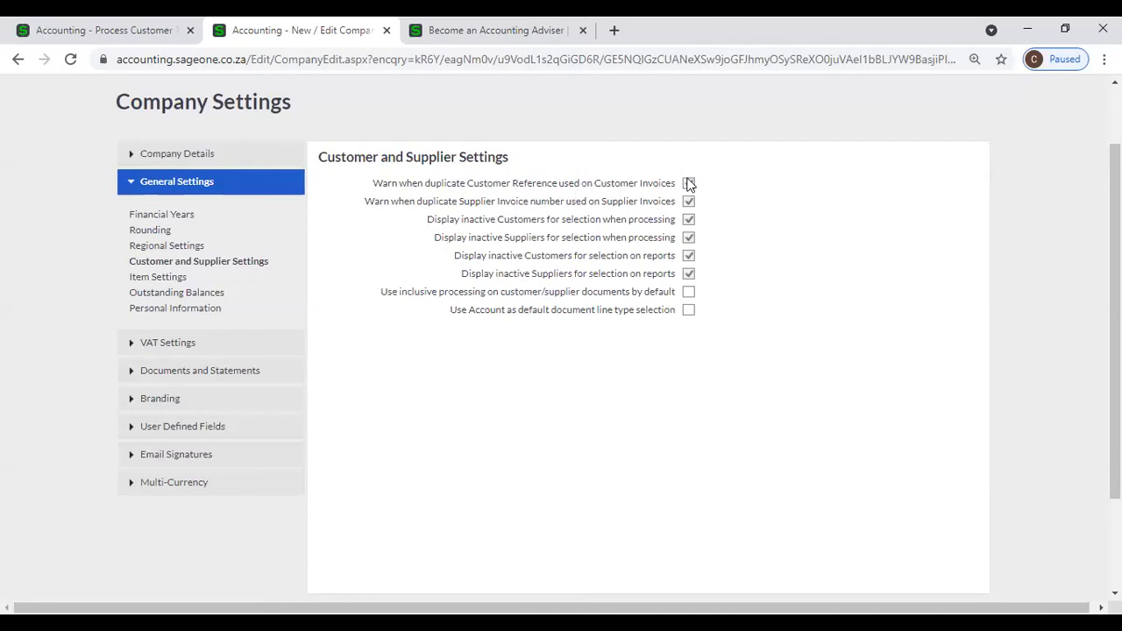
Step: Enter a sample purchase order number as the Customer Ref. of the P W Holdings invoice
{"action": "left_click", "coordinate": [97, 30]}
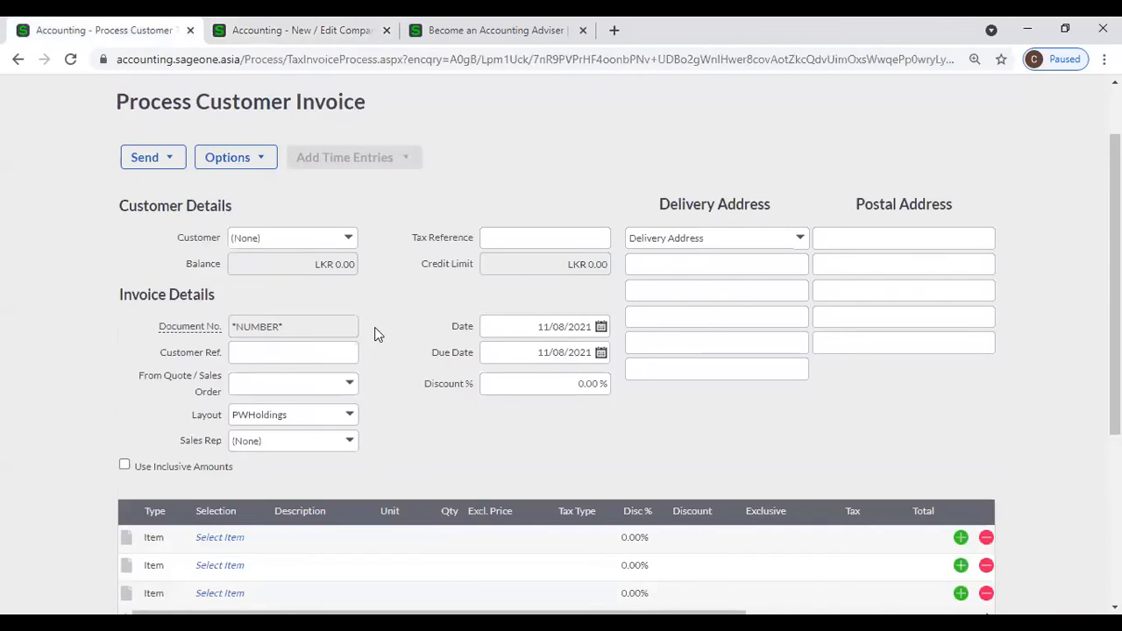
{"action": "left_click", "coordinate": [336, 350]}
{"action": "type", "text": "PO"}
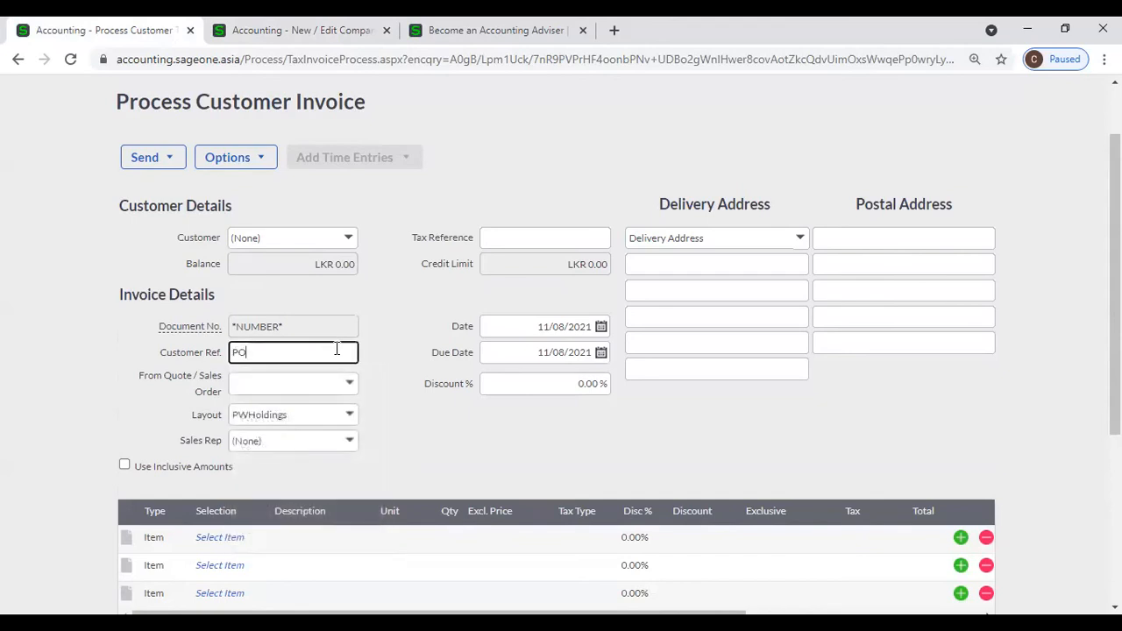
{"action": "type", "text": "001"}
{"action": "left_click", "coordinate": [394, 407]}
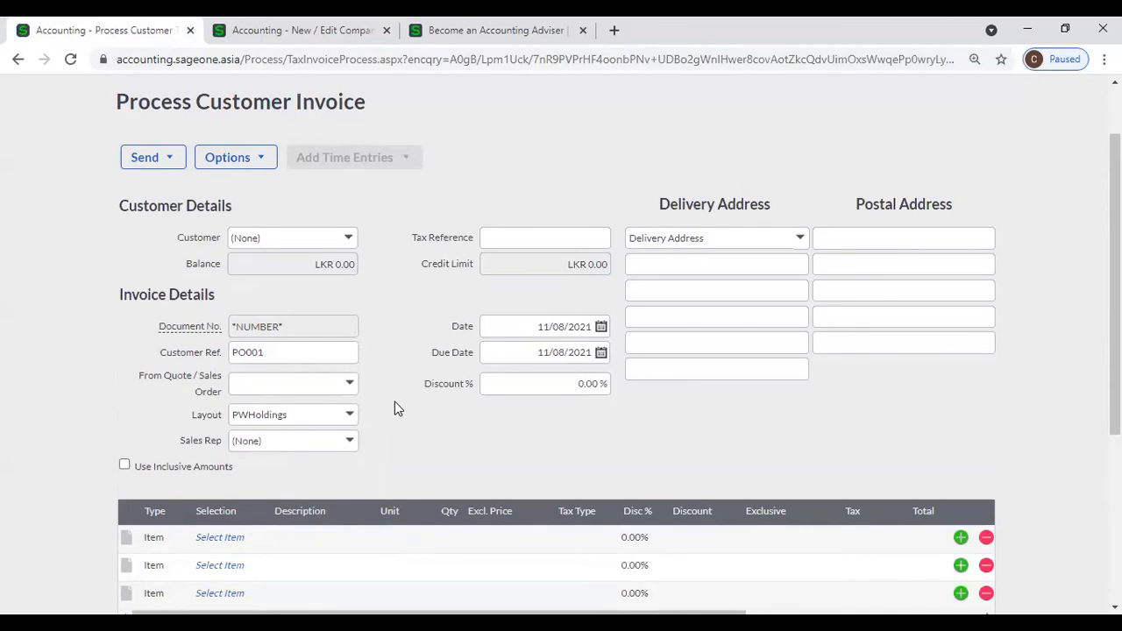
Step: Select Accounting Software (Pvt) Ltd as the invoice customer, decline invoicing outstanding sales orders, and re-enter the purchase order number as Customer Ref
{"action": "left_click", "coordinate": [347, 240]}
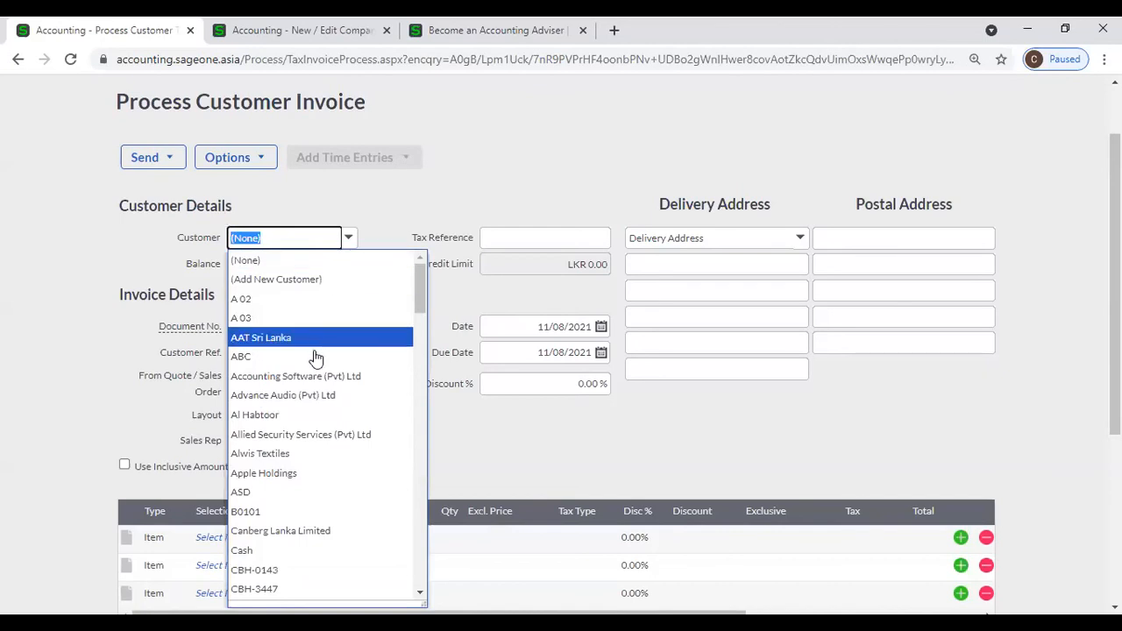
{"action": "left_click", "coordinate": [315, 377]}
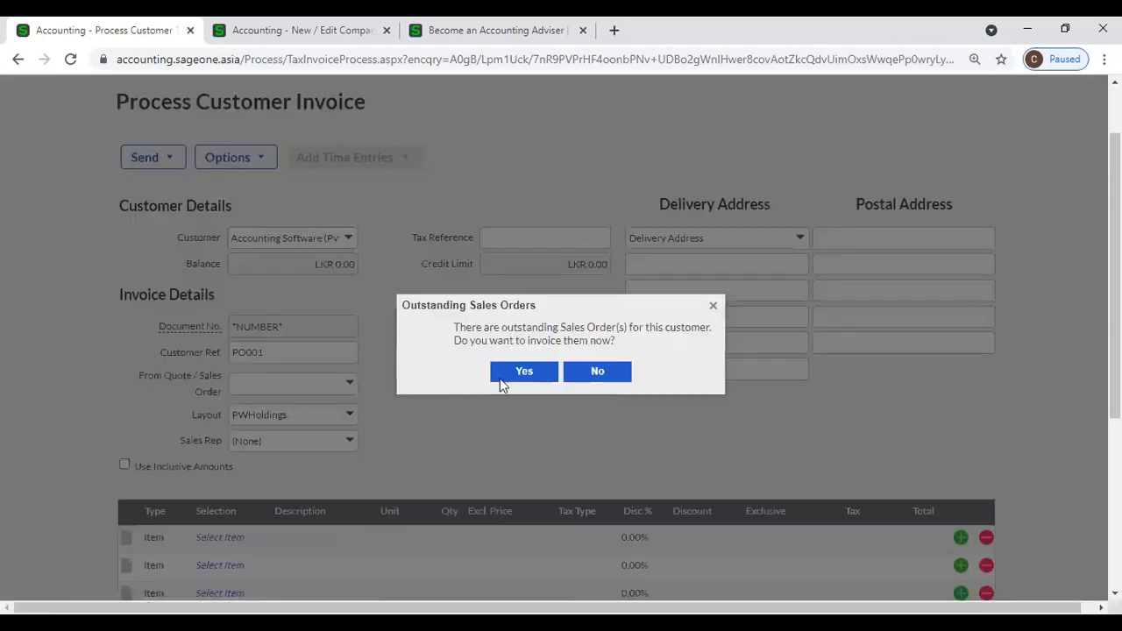
{"action": "left_click", "coordinate": [594, 375]}
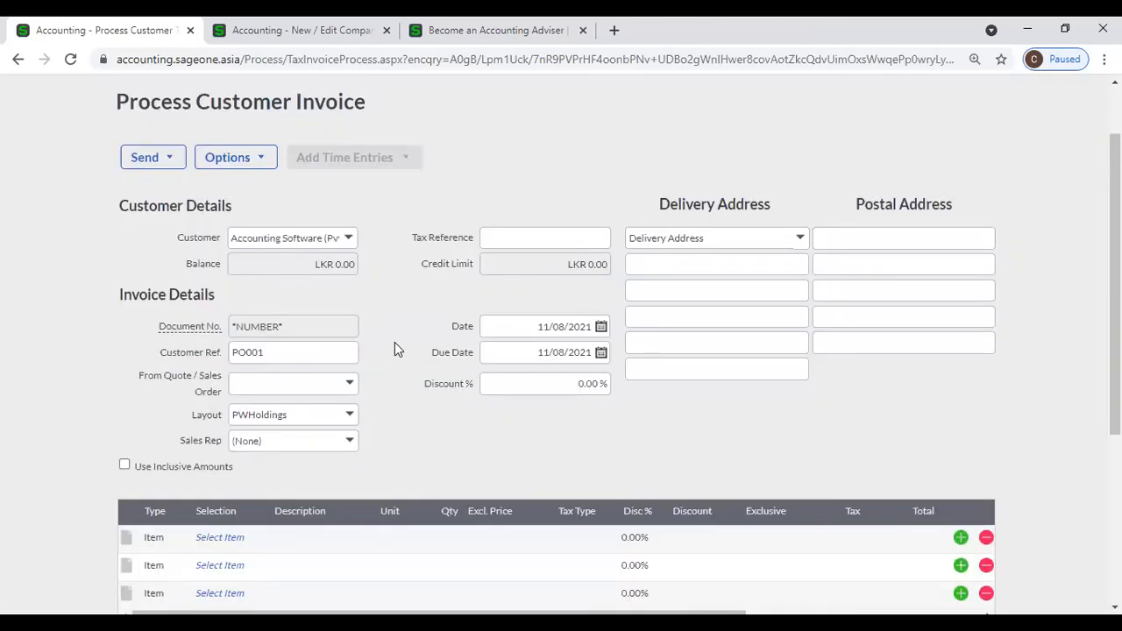
{"action": "left_click", "coordinate": [307, 354]}
{"action": "type", "text": "PO001"}
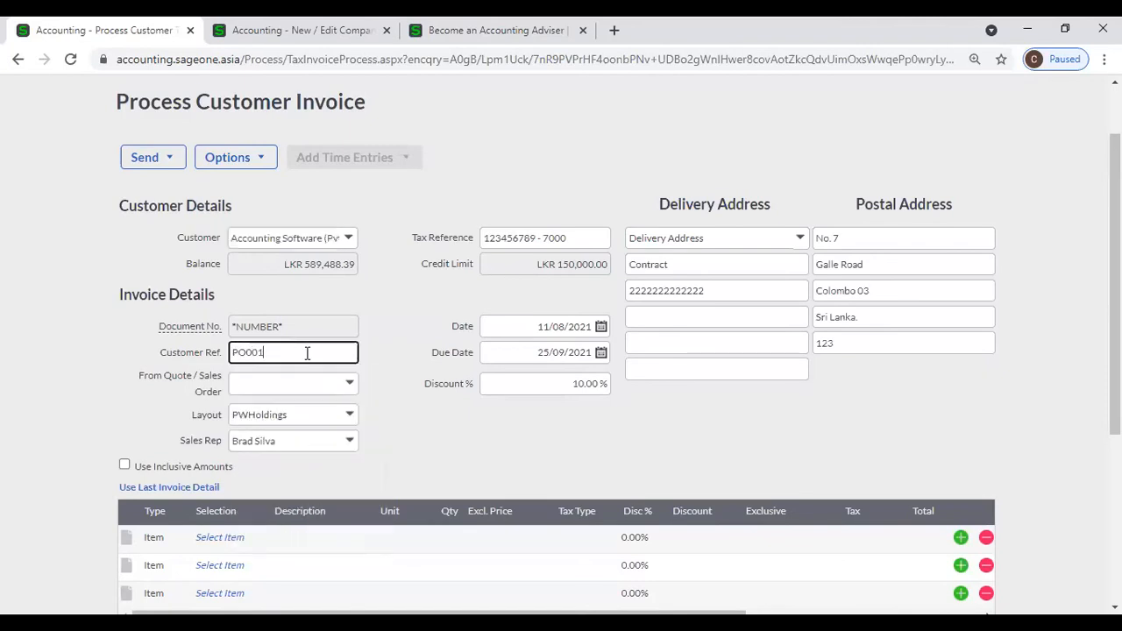
{"action": "left_click", "coordinate": [390, 456]}
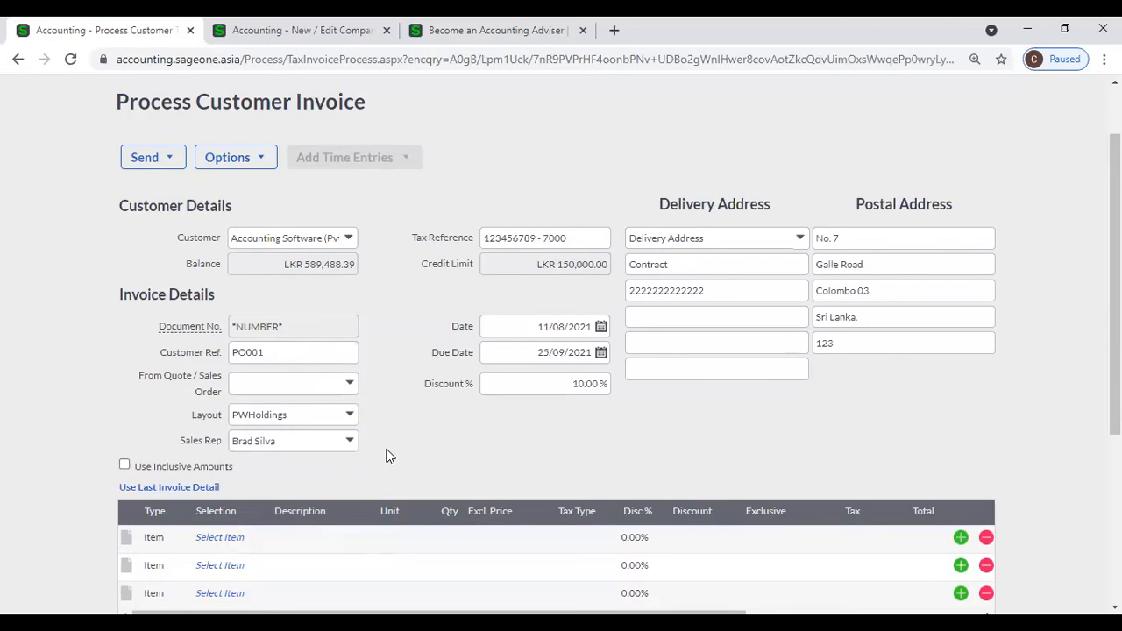
Step: Check the Customer and Supplier Settings, discard the unsaved customer invoice, and open a new supplier invoice in P W Holdings
{"action": "left_click", "coordinate": [339, 37]}
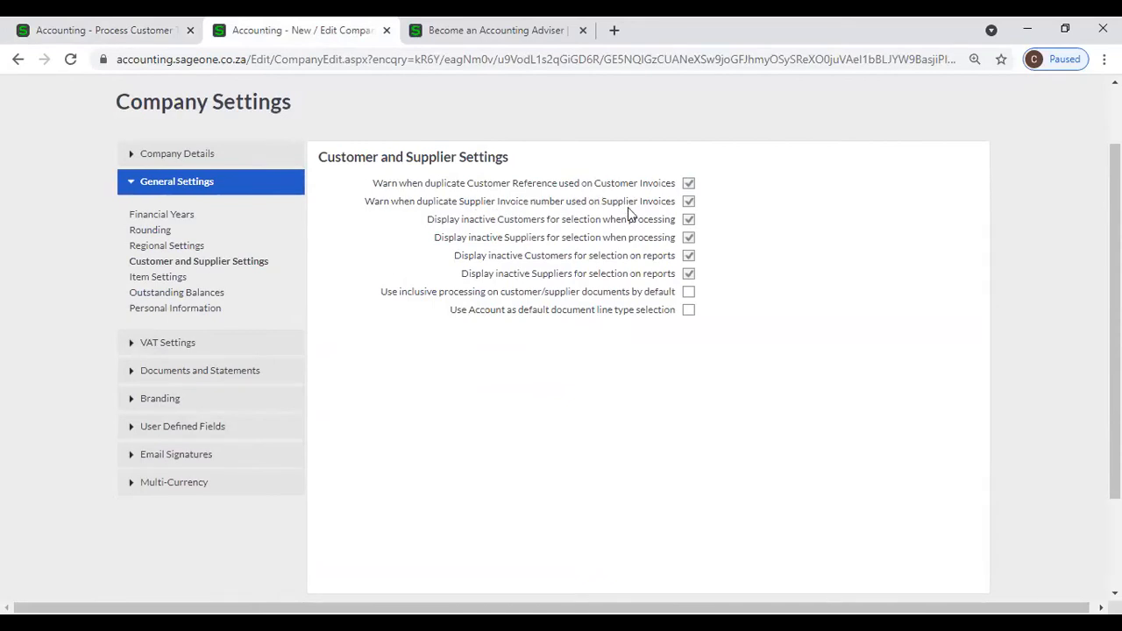
{"action": "left_click", "coordinate": [131, 32]}
{"action": "mouse_move", "coordinate": [225, 131]}
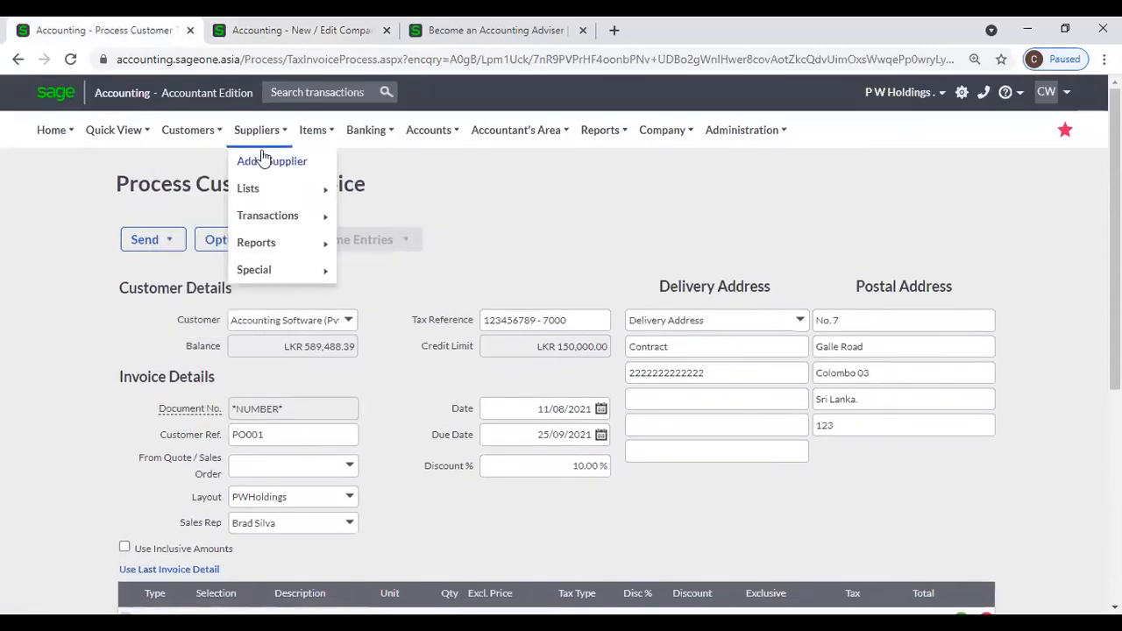
{"action": "mouse_move", "coordinate": [272, 216]}
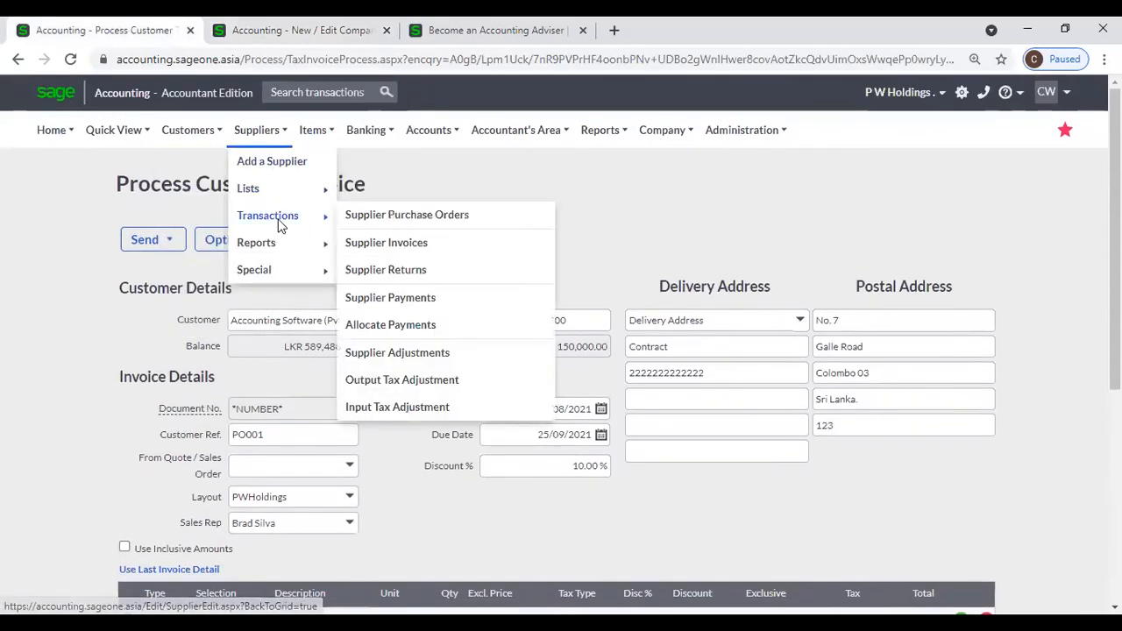
{"action": "left_click", "coordinate": [412, 244]}
{"action": "left_click", "coordinate": [635, 151]}
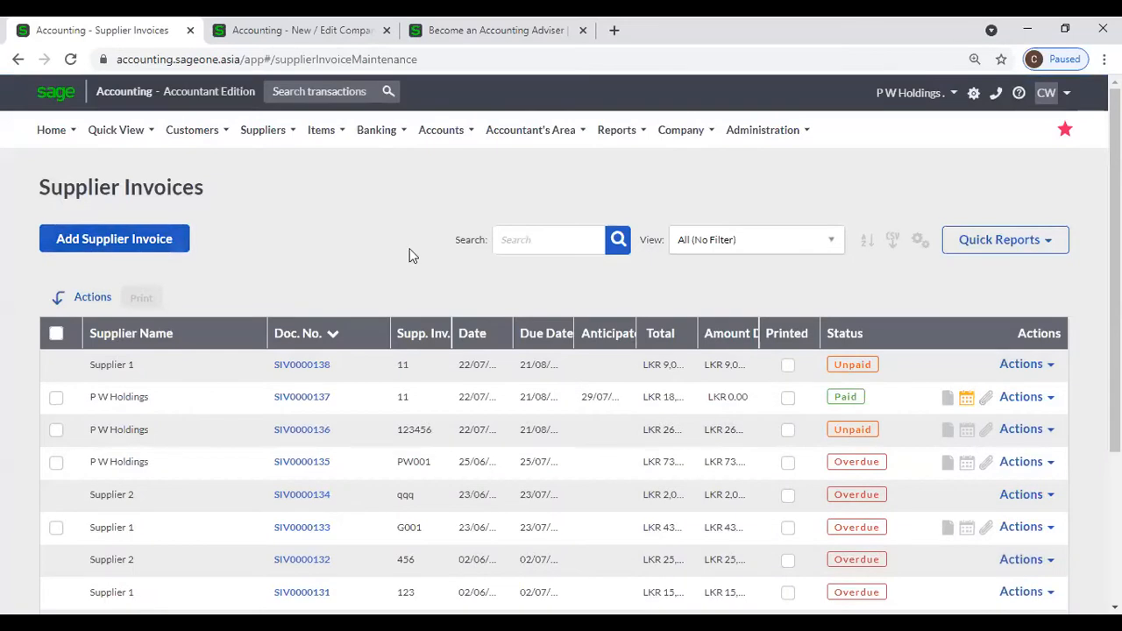
{"action": "left_click", "coordinate": [136, 243]}
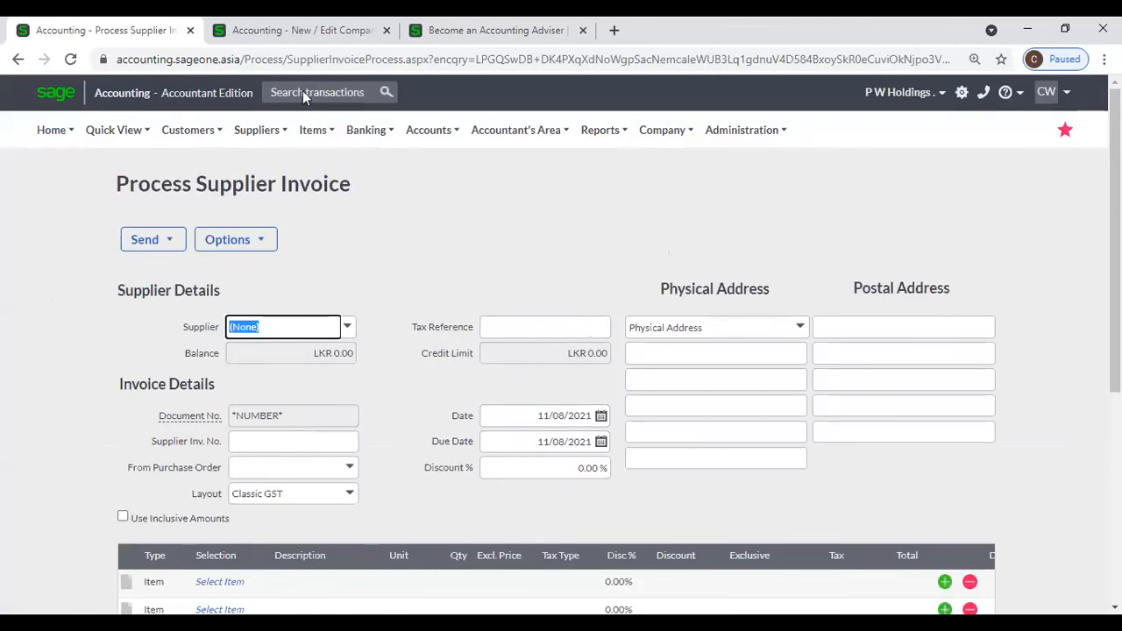
Step: Check the duplicate supplier invoice number setting, then examine the Supplier Inv. No. on the paid P W Holdings supplier invoice
{"action": "key", "text": "ctrl+Tab"}
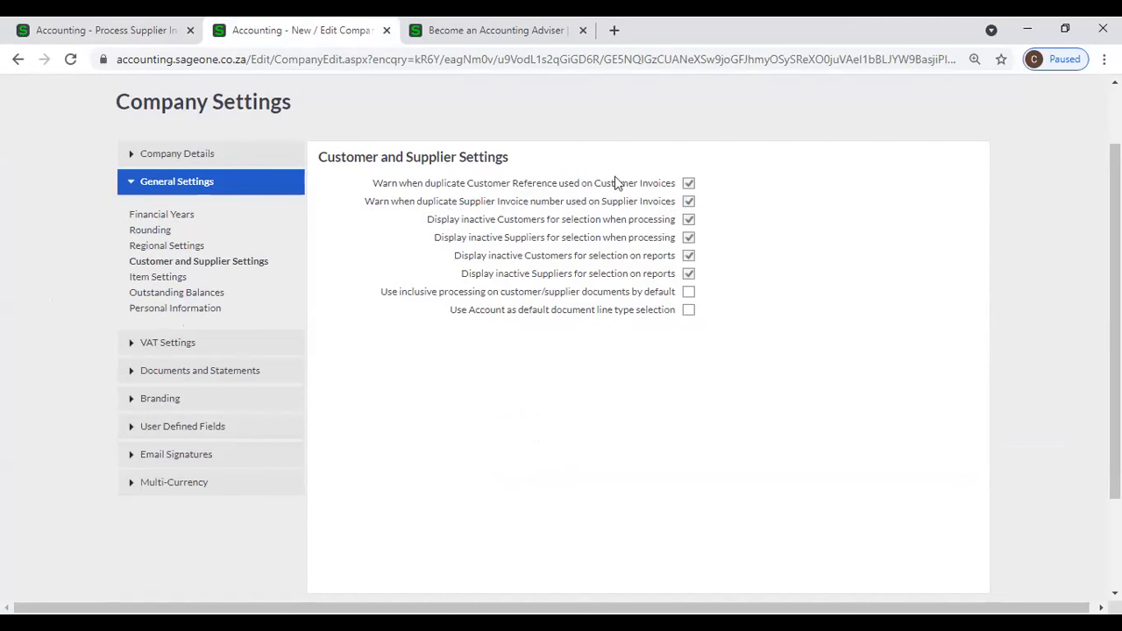
{"action": "left_click", "coordinate": [74, 27]}
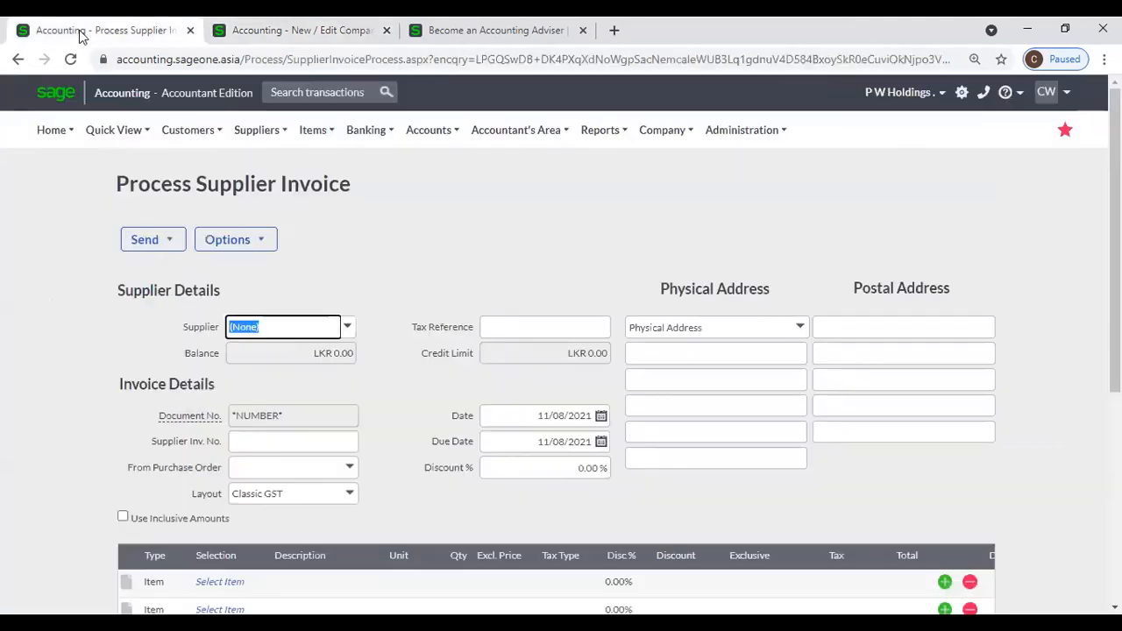
{"action": "left_click", "coordinate": [19, 58]}
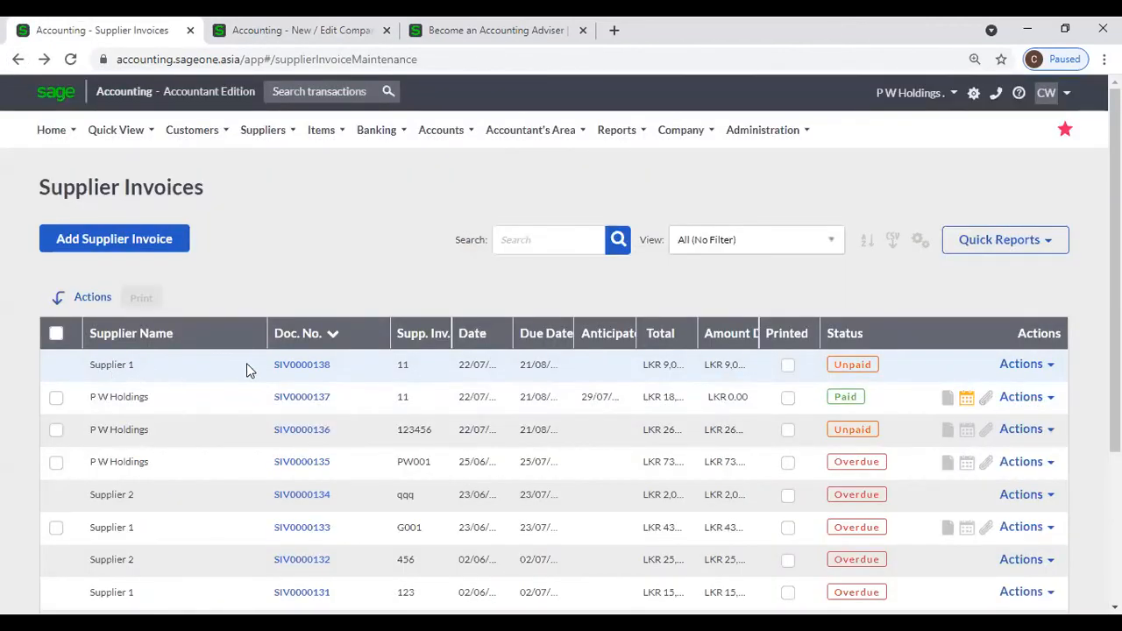
{"action": "left_click", "coordinate": [291, 399]}
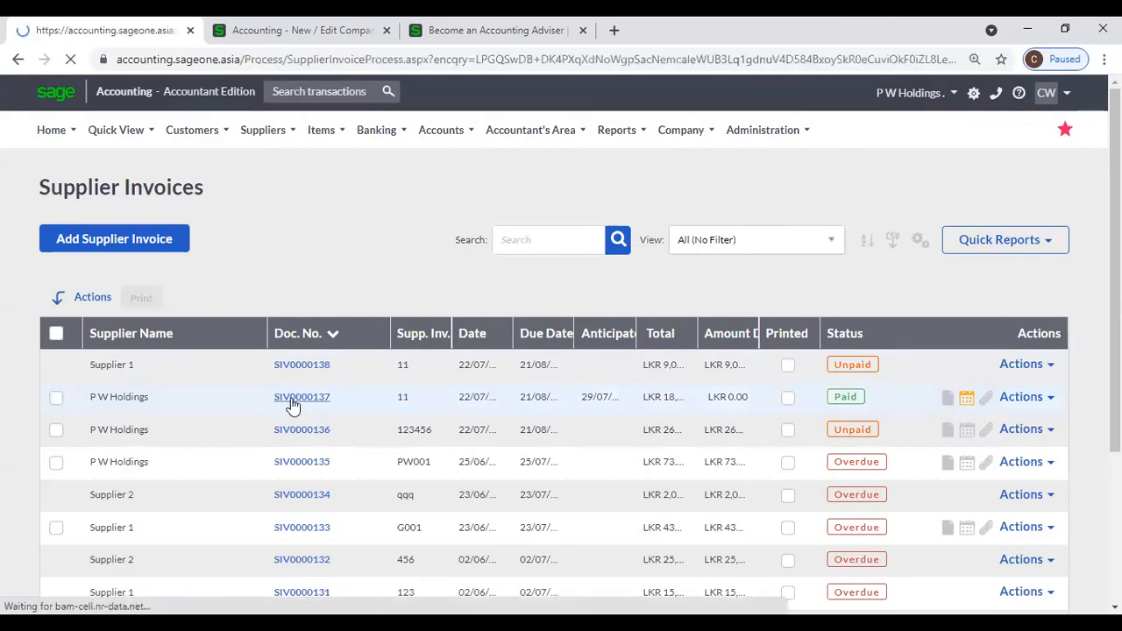
{"action": "scroll", "coordinate": [483, 315], "scroll_direction": "down", "scroll_amount": 5}
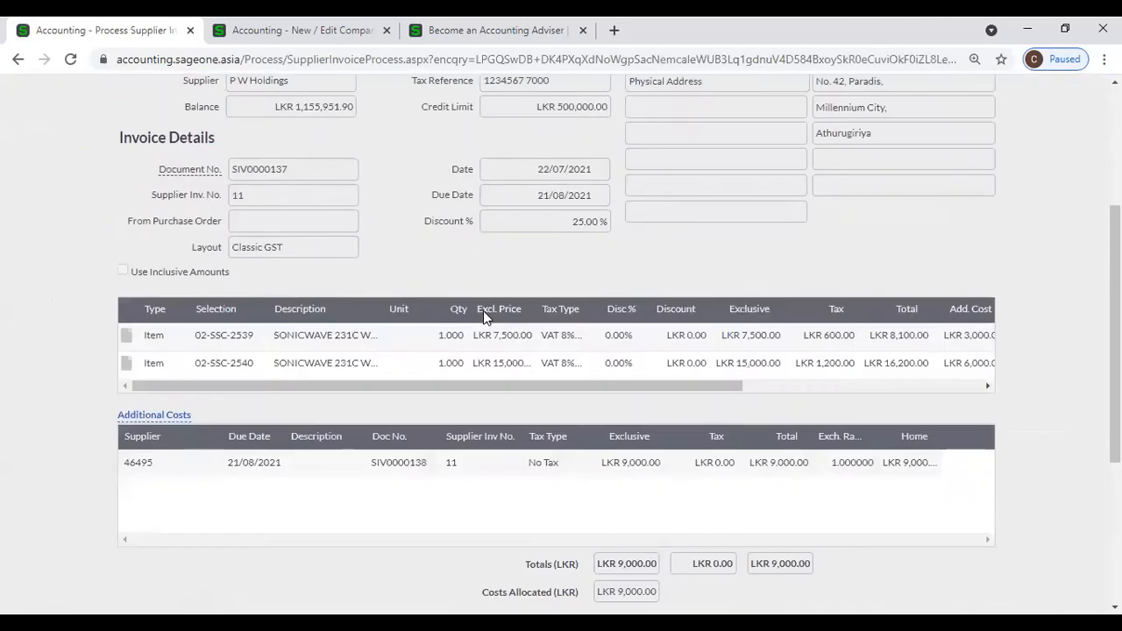
{"action": "scroll", "coordinate": [483, 310], "scroll_direction": "up", "scroll_amount": 2}
{"action": "scroll", "coordinate": [263, 253], "scroll_direction": "up", "scroll_amount": 2}
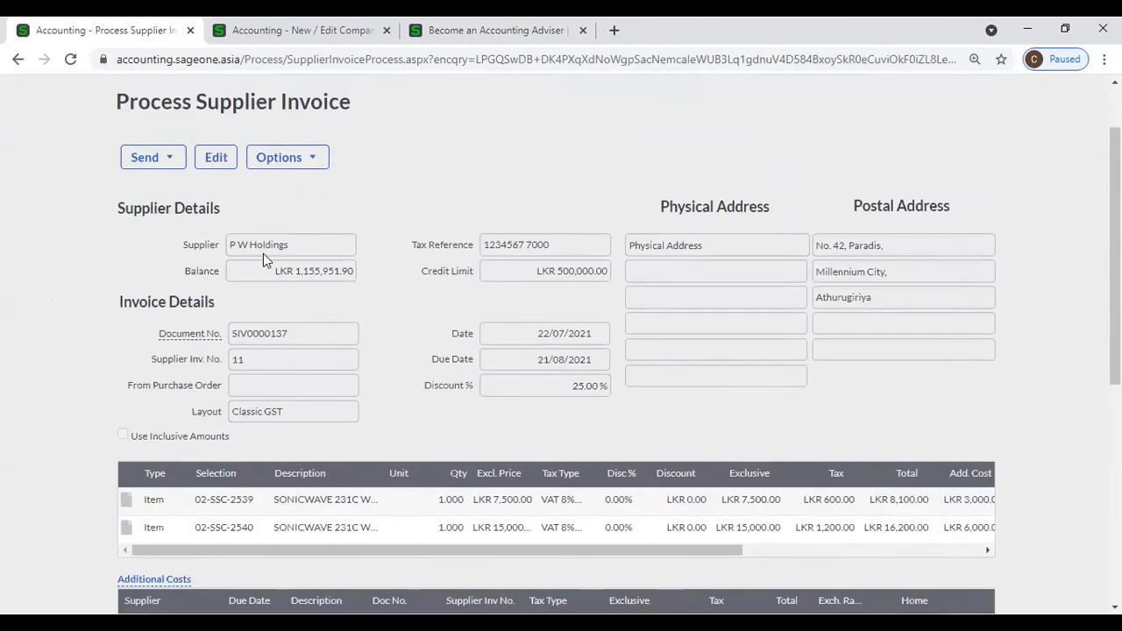
{"action": "double_click", "coordinate": [236, 360]}
{"action": "scroll", "coordinate": [342, 246], "scroll_direction": "up", "scroll_amount": 1}
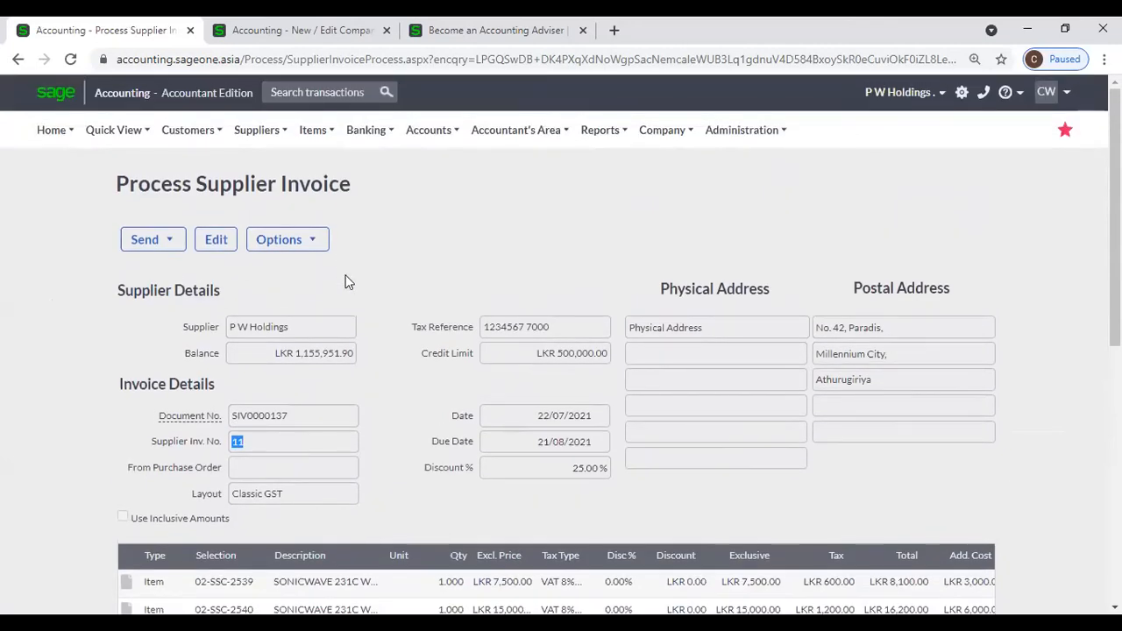
Step: Return to the supplier invoice list and check the Customer and Supplier Settings of the P W Holdings company
{"action": "left_click", "coordinate": [260, 130]}
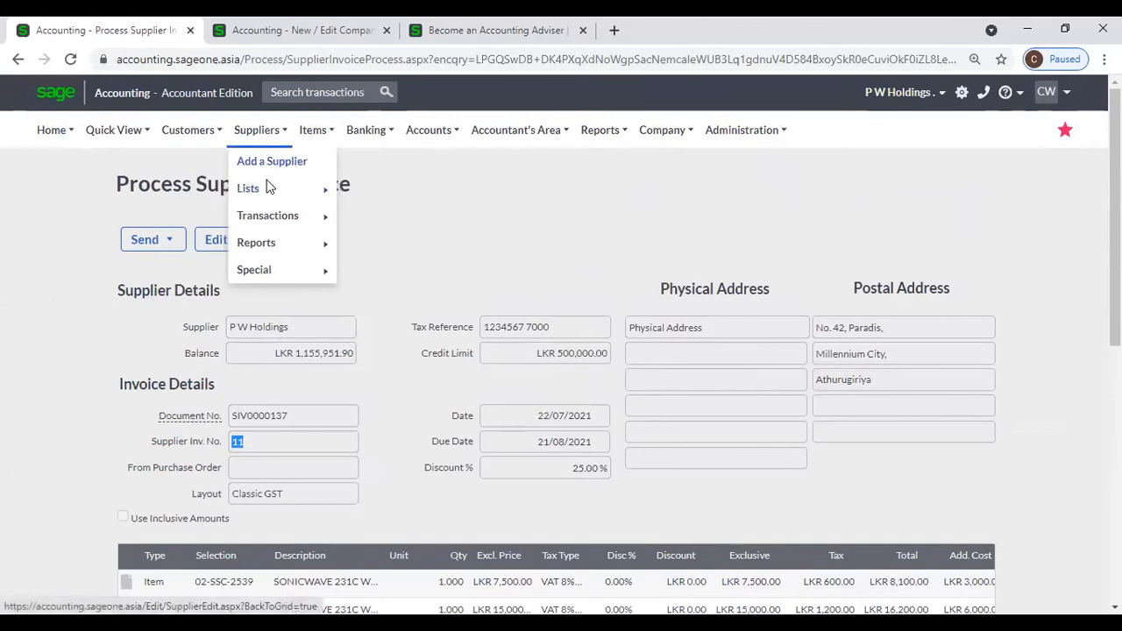
{"action": "mouse_move", "coordinate": [313, 219]}
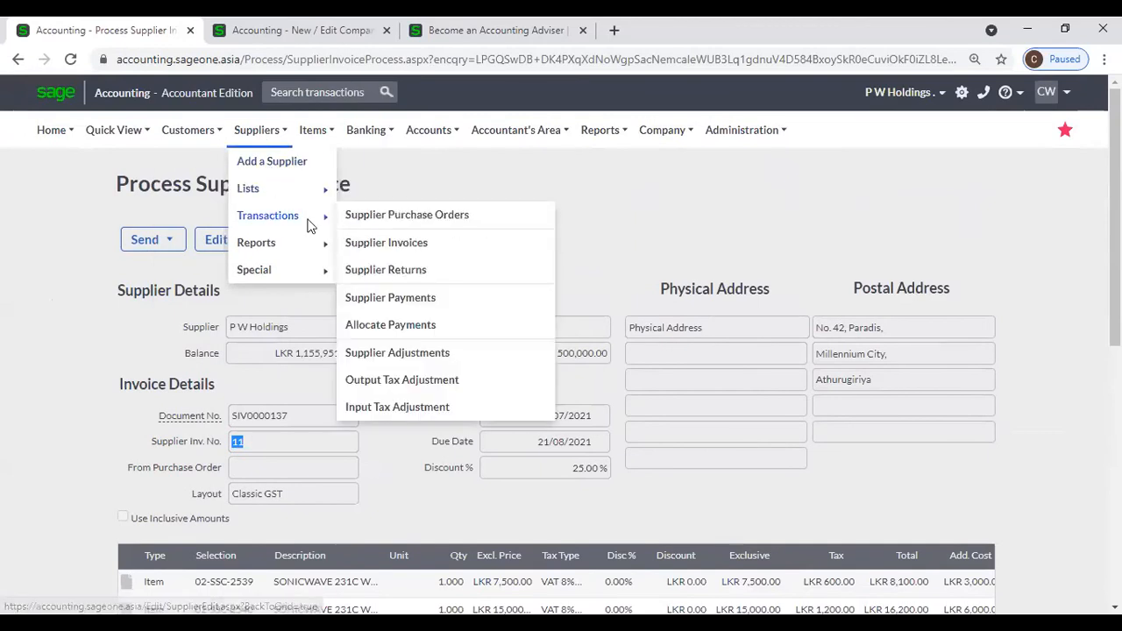
{"action": "left_click", "coordinate": [431, 252]}
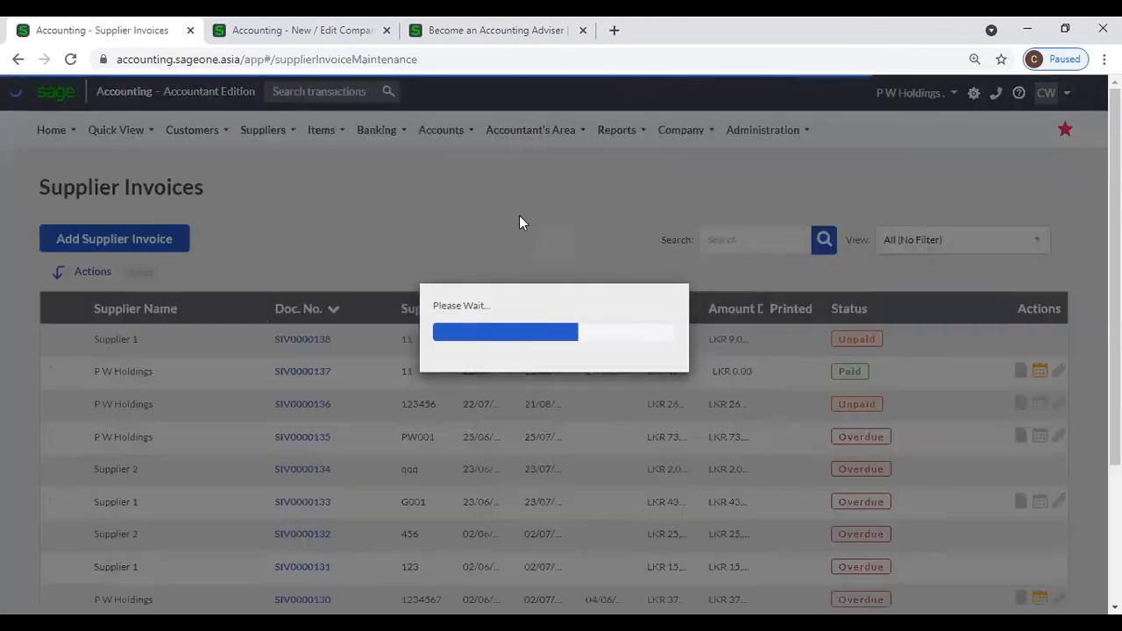
{"action": "mouse_move", "coordinate": [681, 137]}
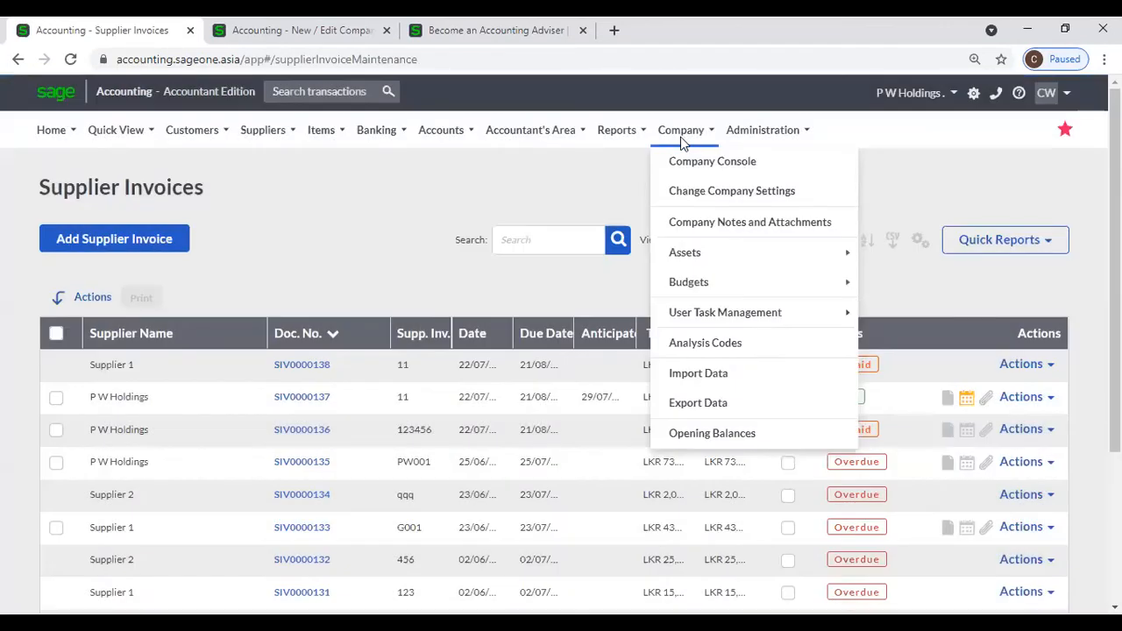
{"action": "left_click", "coordinate": [693, 189]}
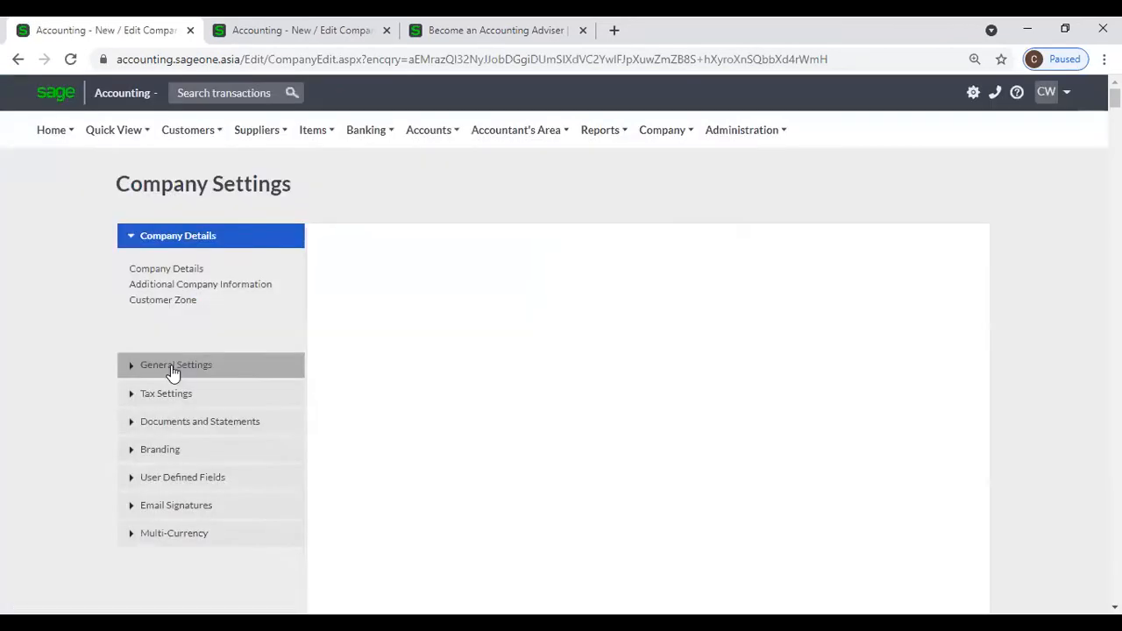
{"action": "left_click", "coordinate": [193, 265]}
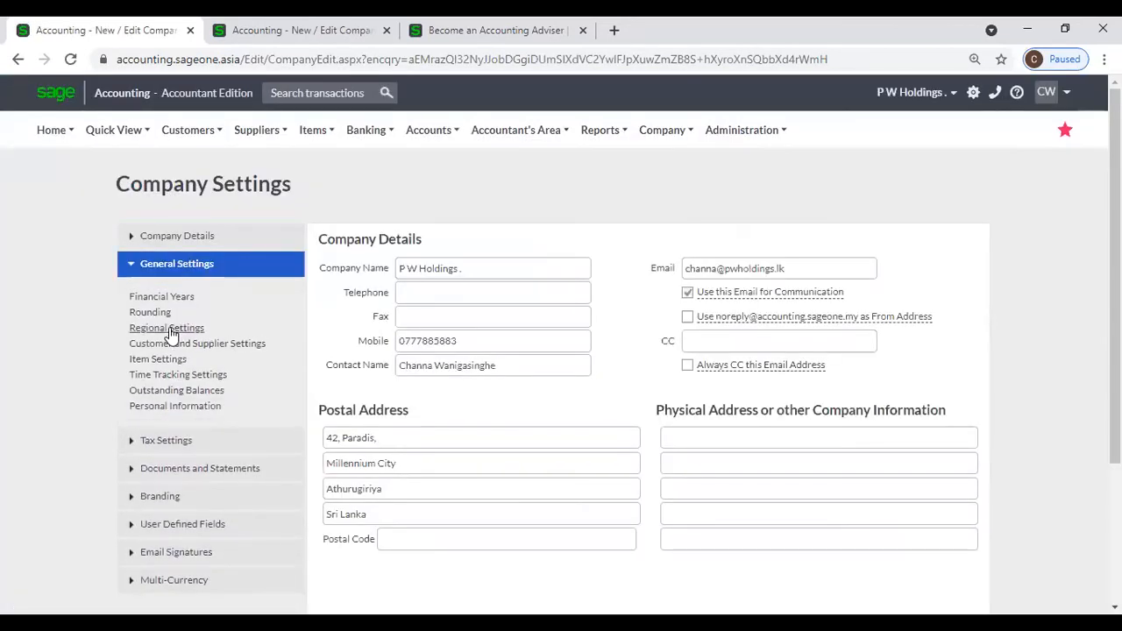
{"action": "left_click", "coordinate": [168, 343]}
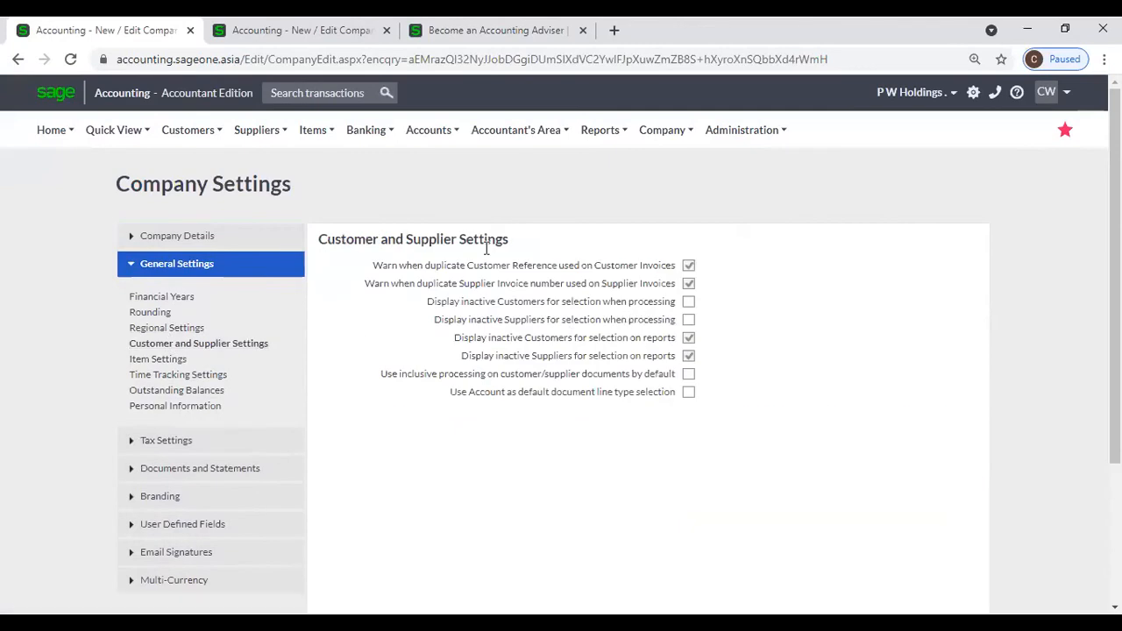
Step: Create a new supplier invoice for P W Holdings with 11 as the Supplier Inv. No
{"action": "left_click", "coordinate": [245, 128]}
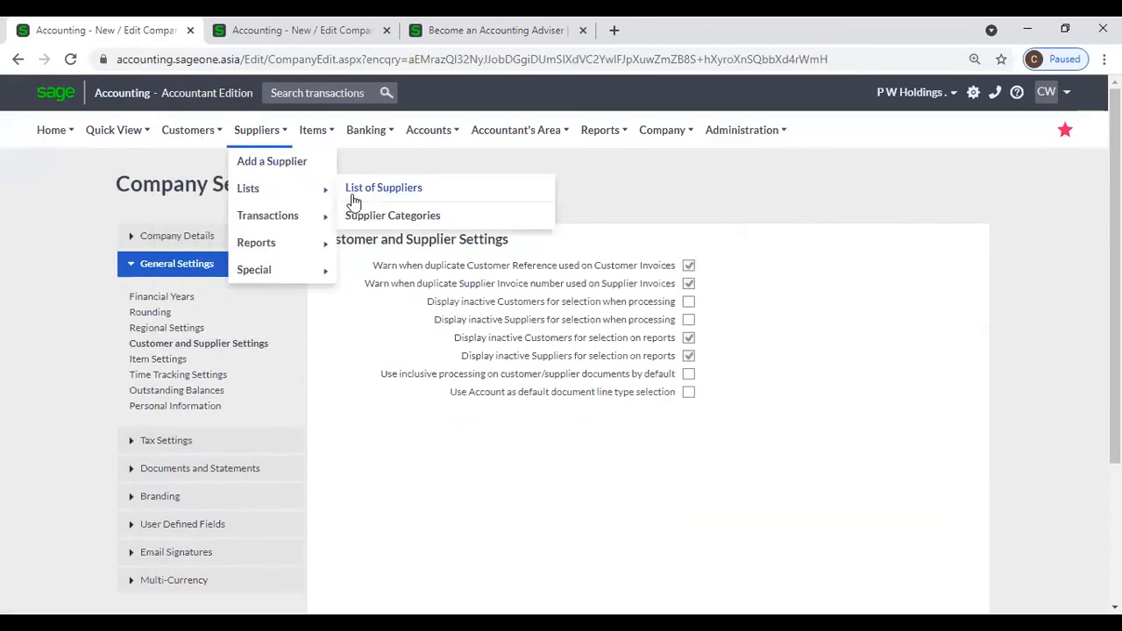
{"action": "mouse_move", "coordinate": [285, 218]}
{"action": "left_click", "coordinate": [367, 245]}
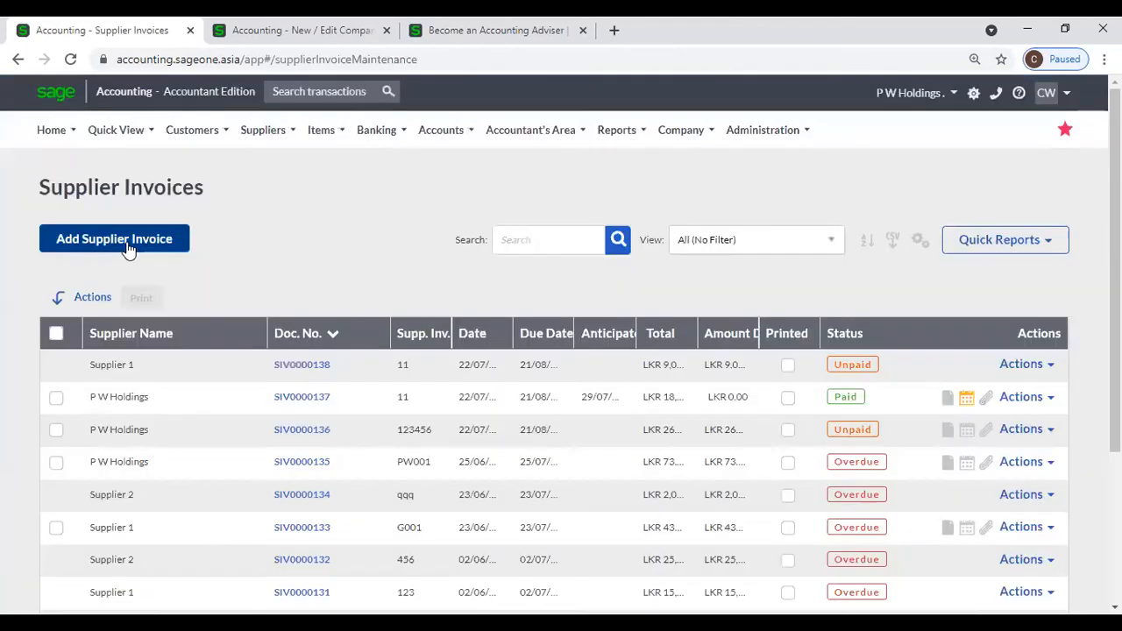
{"action": "left_click", "coordinate": [128, 248]}
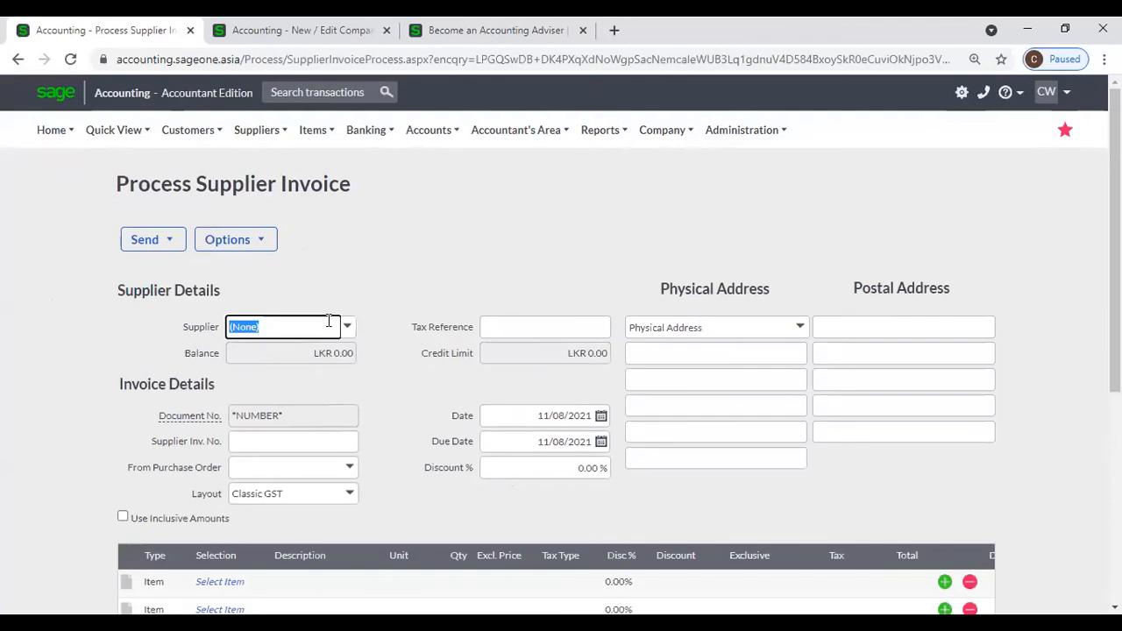
{"action": "type", "text": "P W Holdings"}
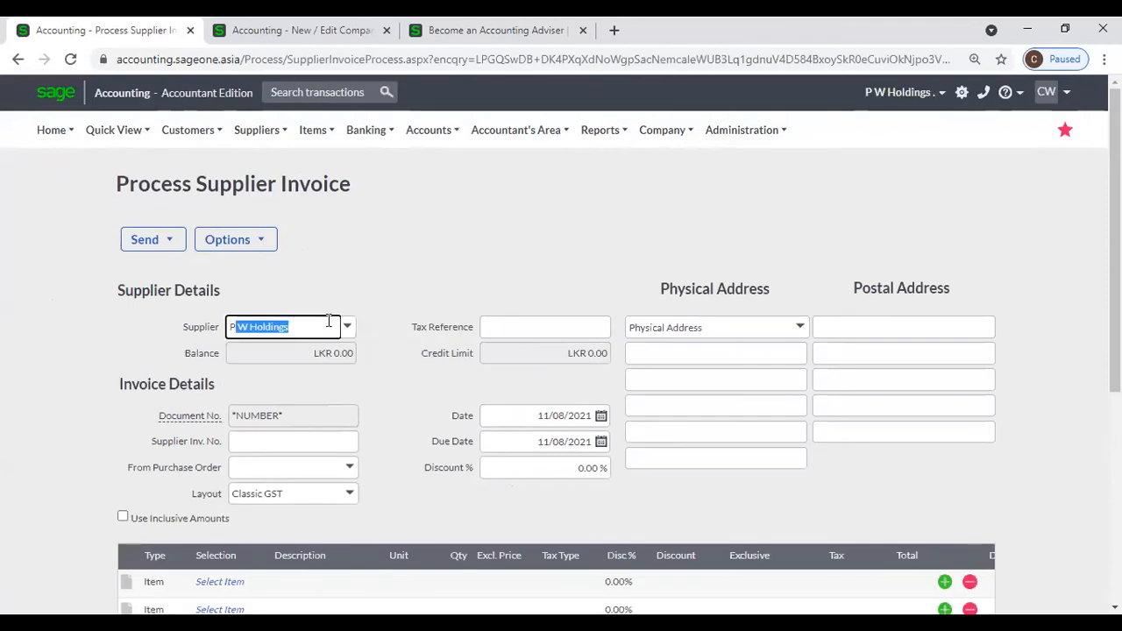
{"action": "left_click", "coordinate": [308, 438]}
{"action": "type", "text": "11"}
{"action": "scroll", "coordinate": [386, 451], "scroll_direction": "down", "scroll_amount": 1}
{"action": "scroll", "coordinate": [384, 452], "scroll_direction": "down", "scroll_amount": 2}
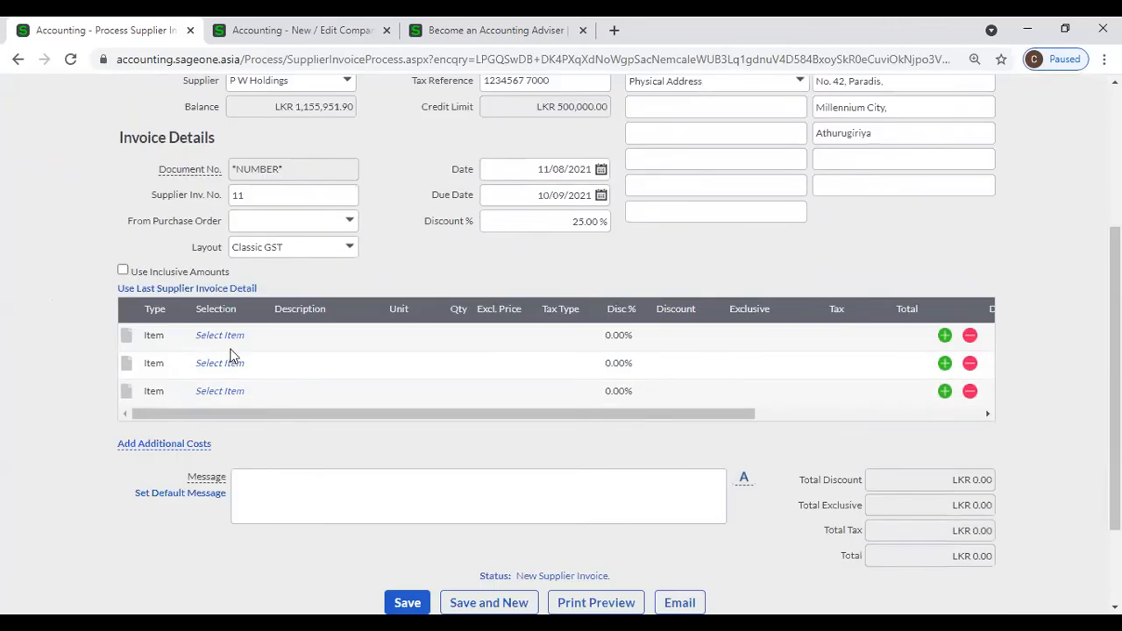
{"action": "left_click", "coordinate": [260, 337]}
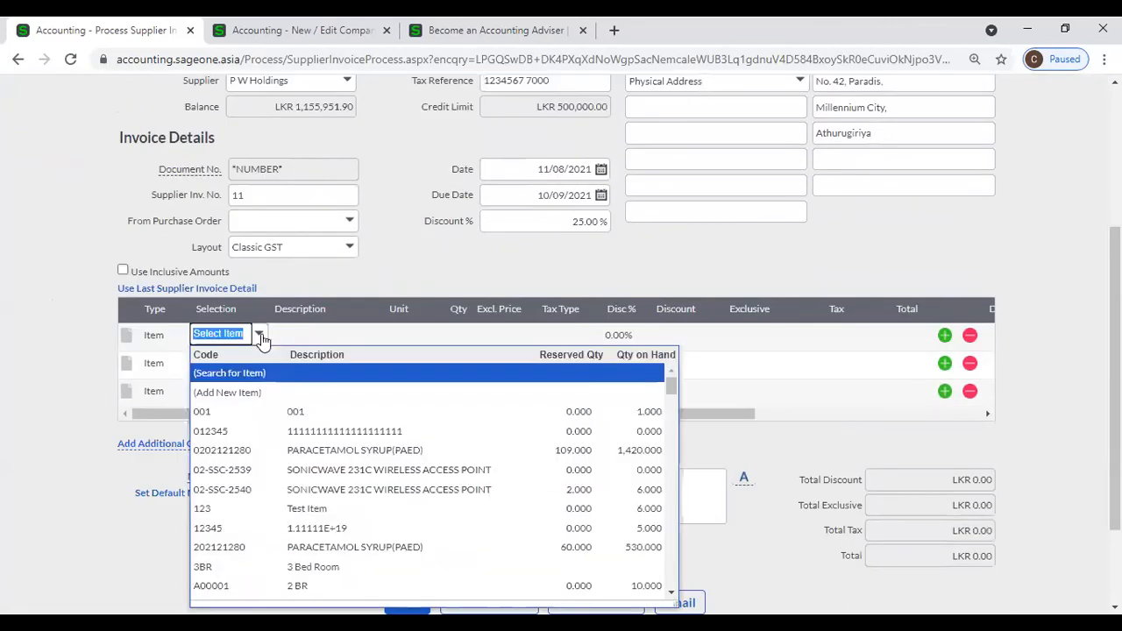
{"action": "left_click", "coordinate": [299, 450]}
{"action": "scroll", "coordinate": [383, 459], "scroll_direction": "down", "scroll_amount": 1}
{"action": "left_click", "coordinate": [397, 520]}
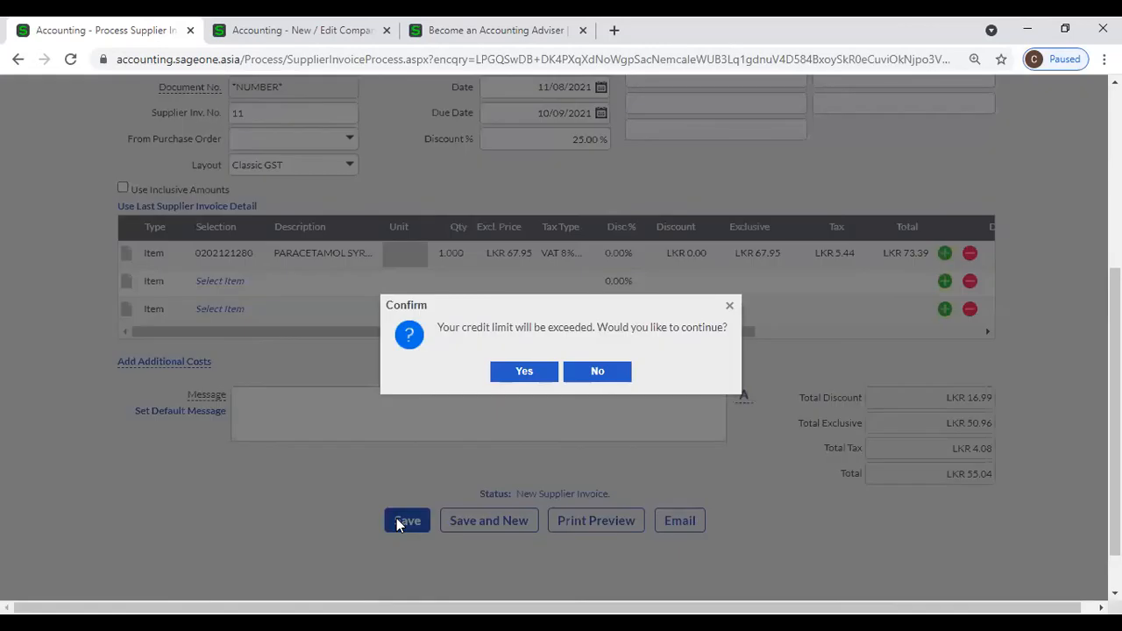
{"action": "left_click", "coordinate": [535, 371]}
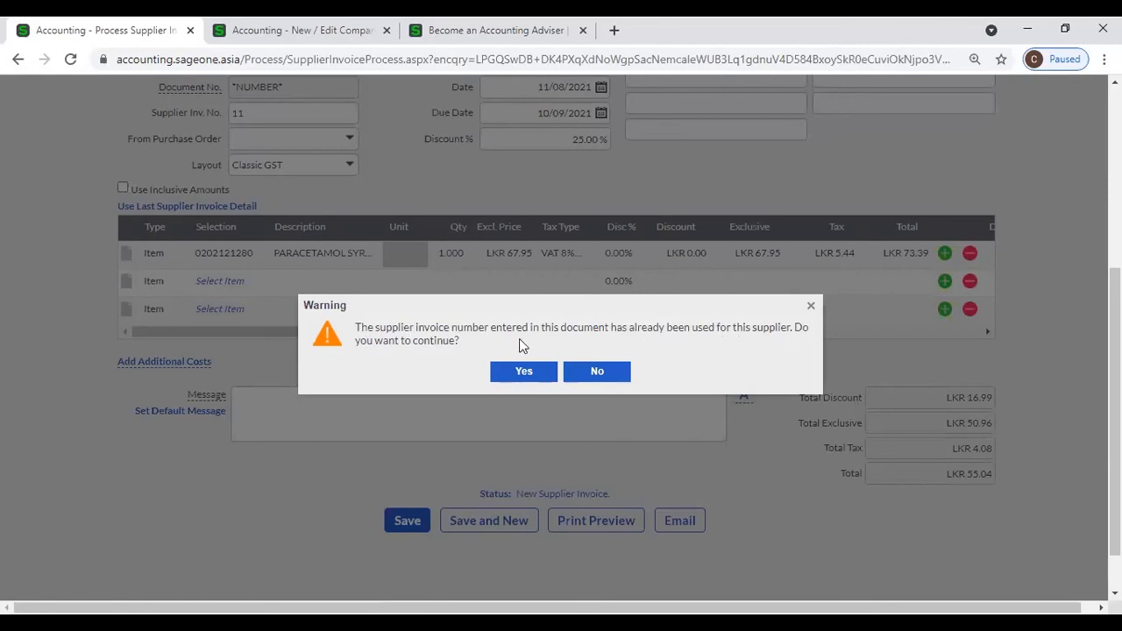
Step: Compare the duplicate supplier invoice warning with the new company's settings, and close the warning without continuing
{"action": "left_click", "coordinate": [302, 30]}
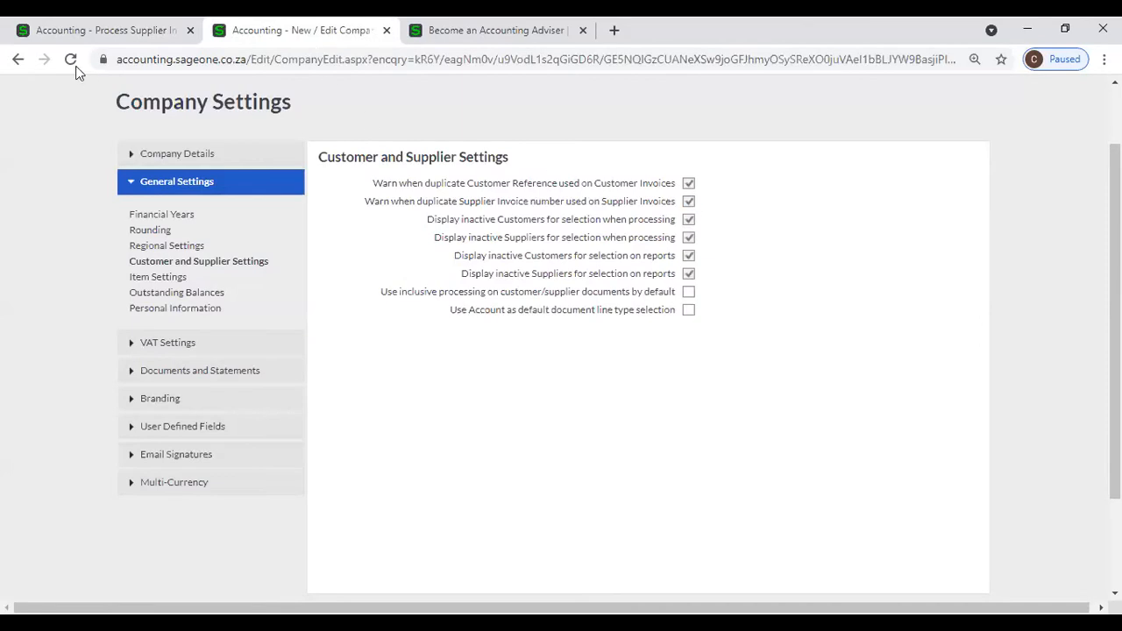
{"action": "left_click", "coordinate": [88, 34]}
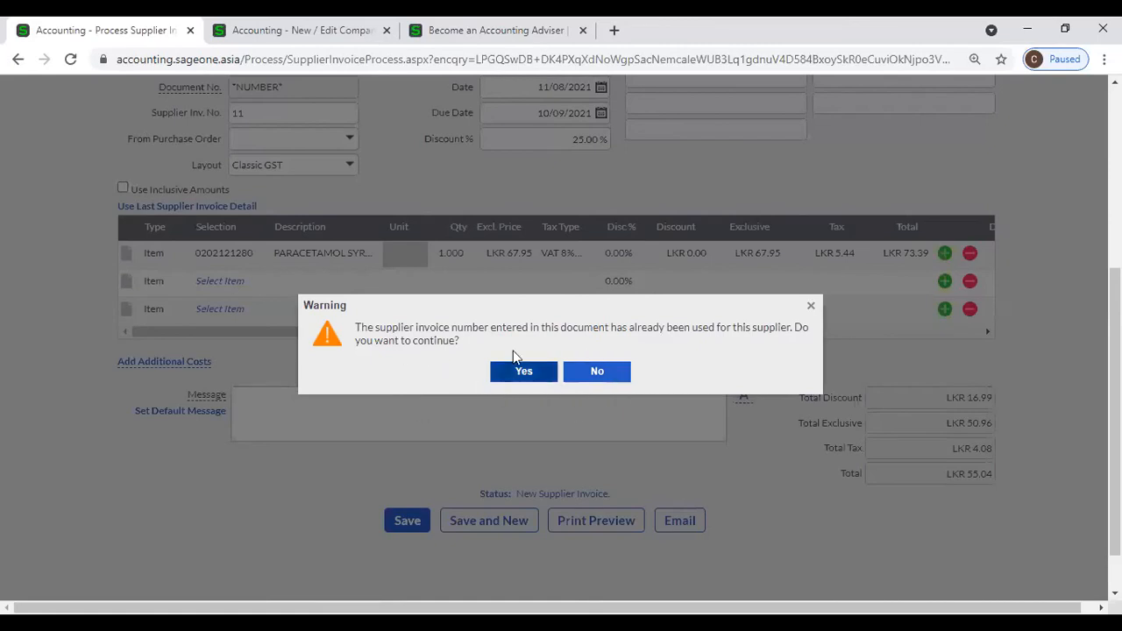
{"action": "left_click", "coordinate": [811, 305]}
{"action": "scroll", "coordinate": [170, 273], "scroll_direction": "up", "scroll_amount": 4}
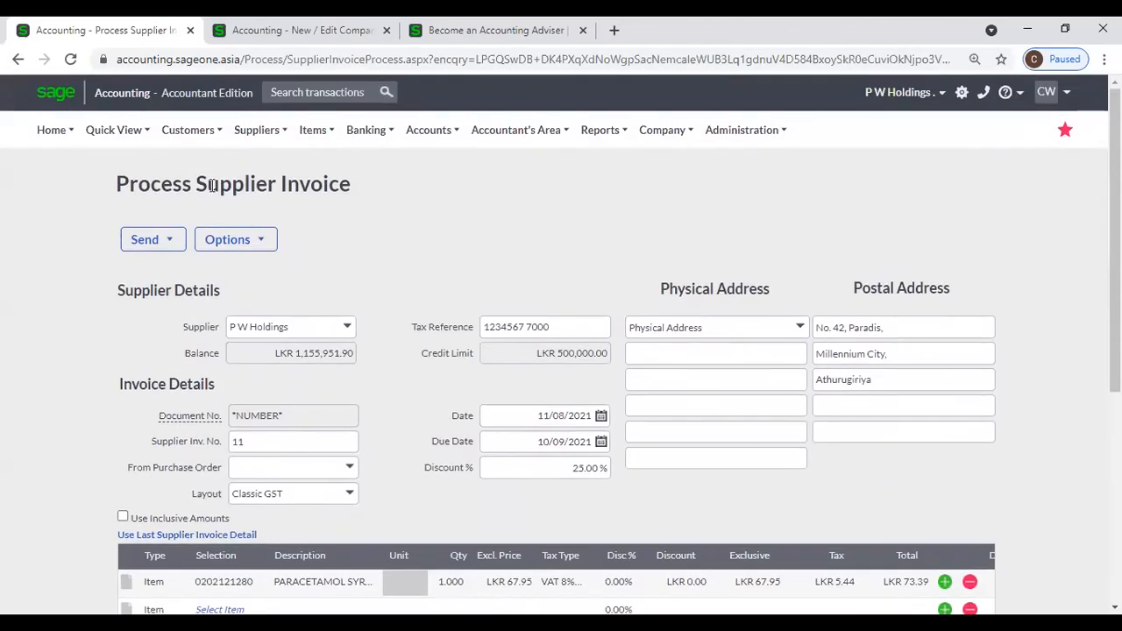
Step: Discard the unsaved supplier invoice, view the newest customer tax invoice's Customer Ref. field, and return to the invoice list
{"action": "left_click", "coordinate": [188, 134]}
{"action": "mouse_move", "coordinate": [193, 216]}
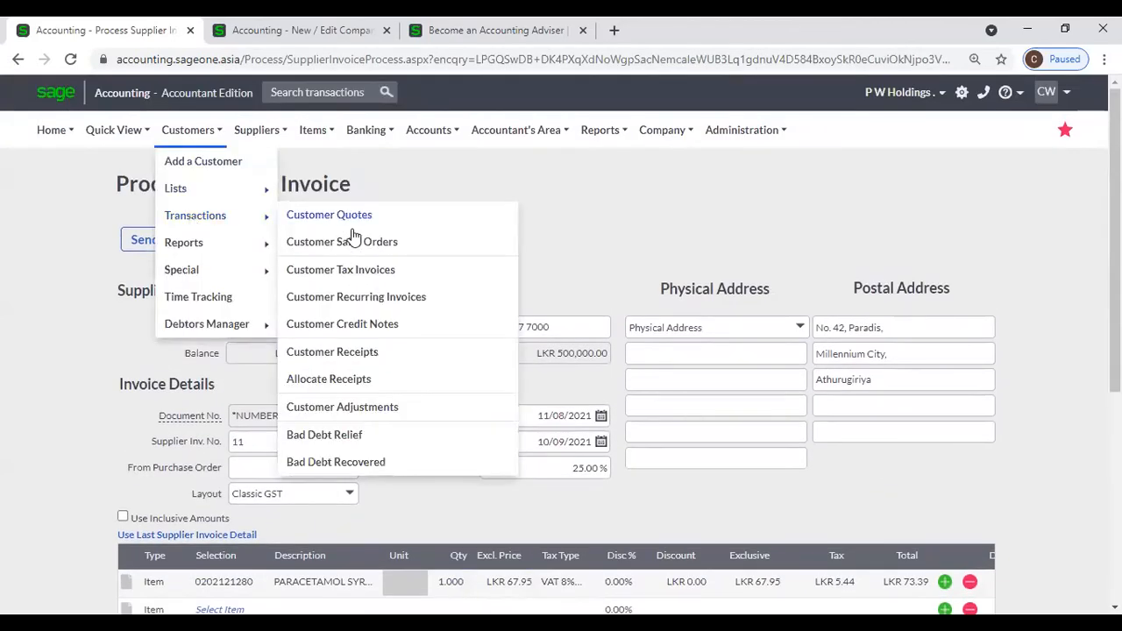
{"action": "left_click", "coordinate": [385, 275]}
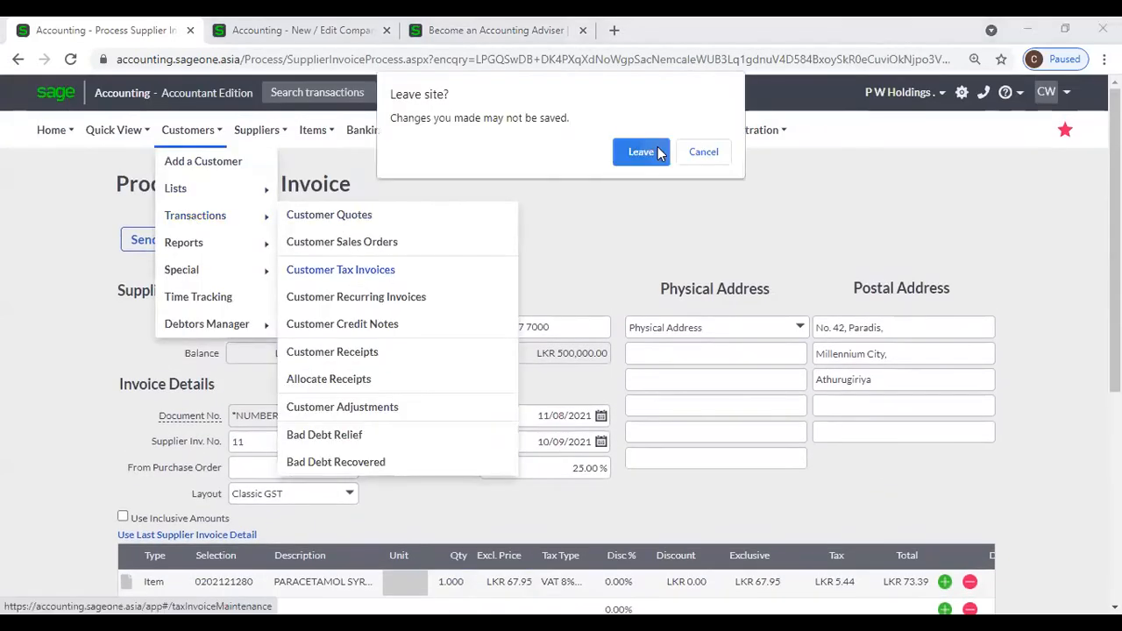
{"action": "left_click", "coordinate": [646, 151]}
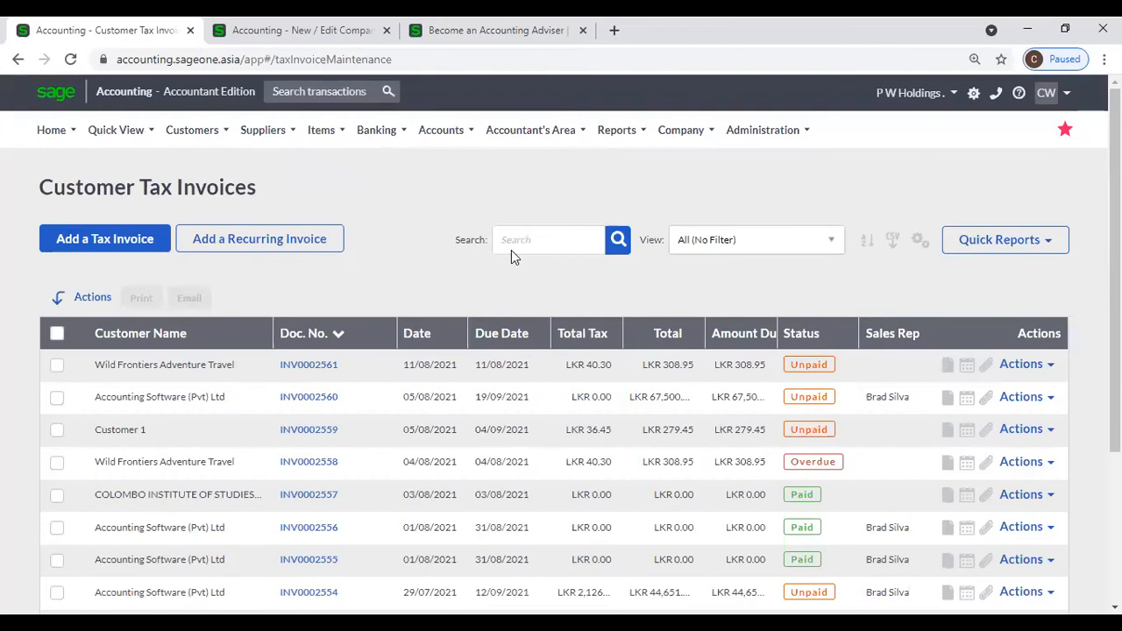
{"action": "left_click", "coordinate": [322, 369]}
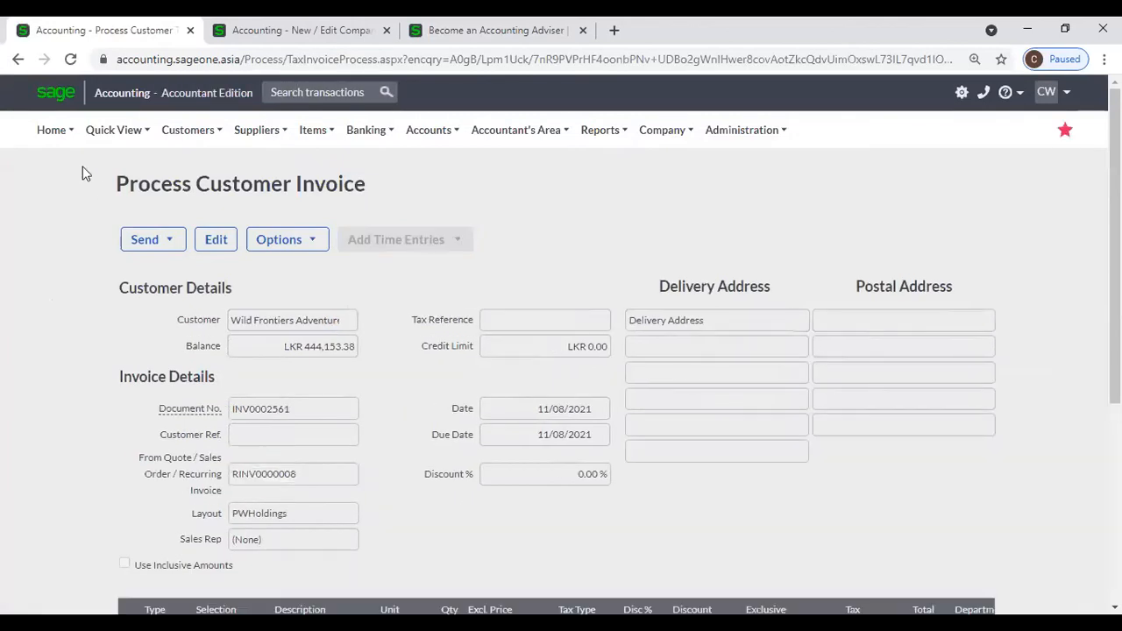
{"action": "left_click", "coordinate": [17, 59]}
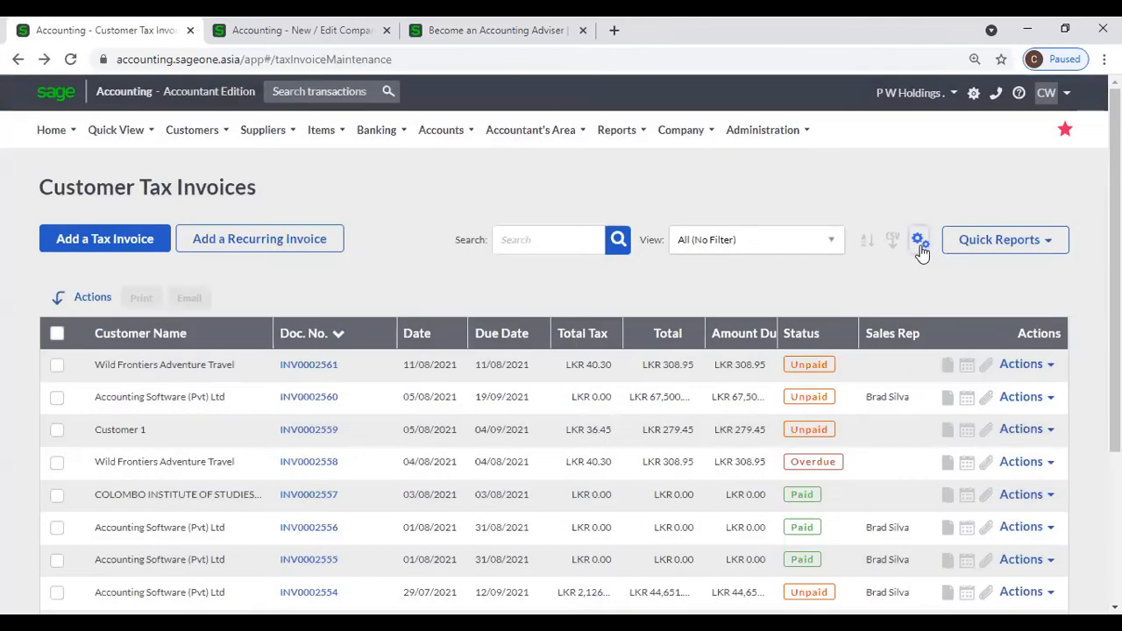
Step: Add the Customer Ref. column to the Customer Tax Invoices grid and save the grid layout
{"action": "left_click", "coordinate": [921, 243]}
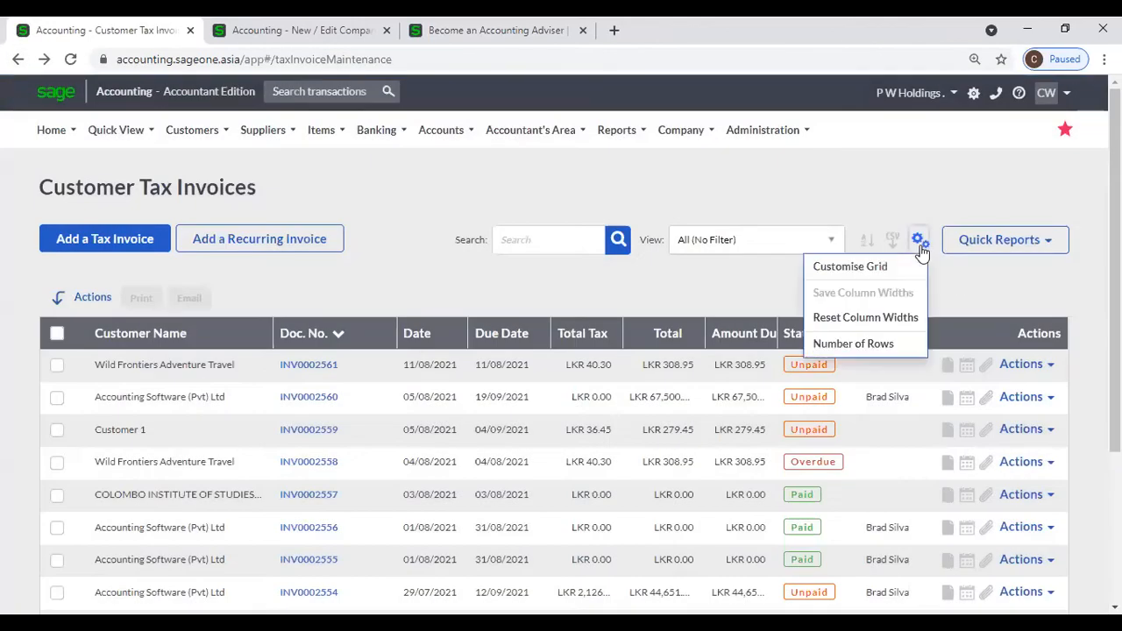
{"action": "left_click", "coordinate": [868, 270]}
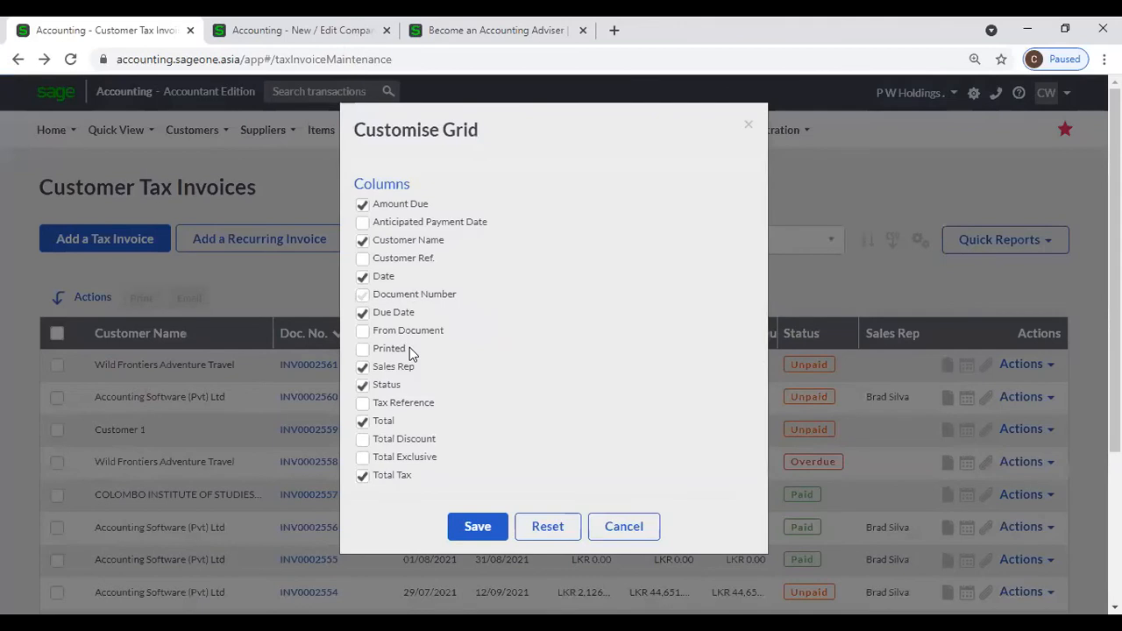
{"action": "left_click", "coordinate": [364, 258]}
{"action": "left_click", "coordinate": [478, 526]}
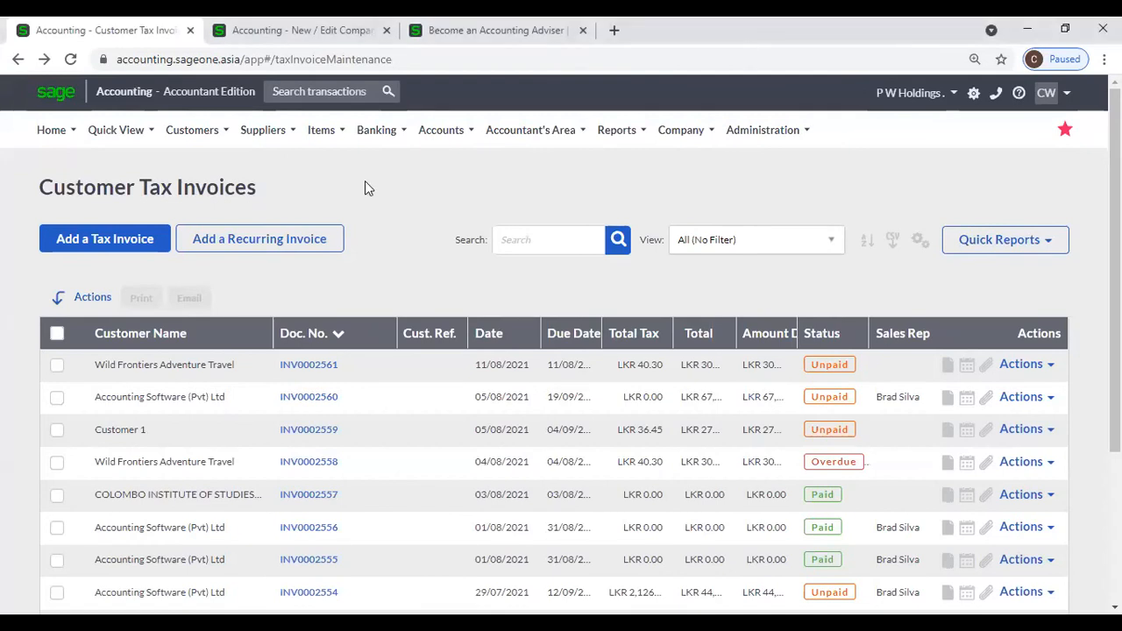
Step: Sort the customer tax invoices by Cust. Ref. in descending order and highlight the first invoice's reference
{"action": "left_click", "coordinate": [420, 334]}
{"action": "left_click", "coordinate": [419, 333]}
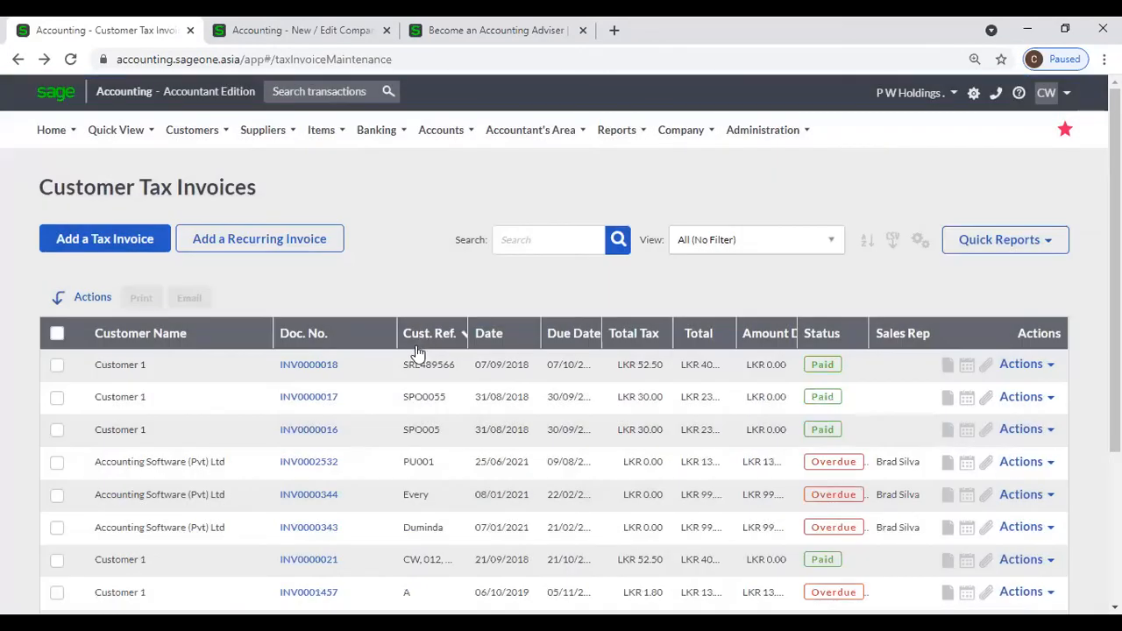
{"action": "left_click_drag", "start_coordinate": [451, 364], "coordinate": [395, 372]}
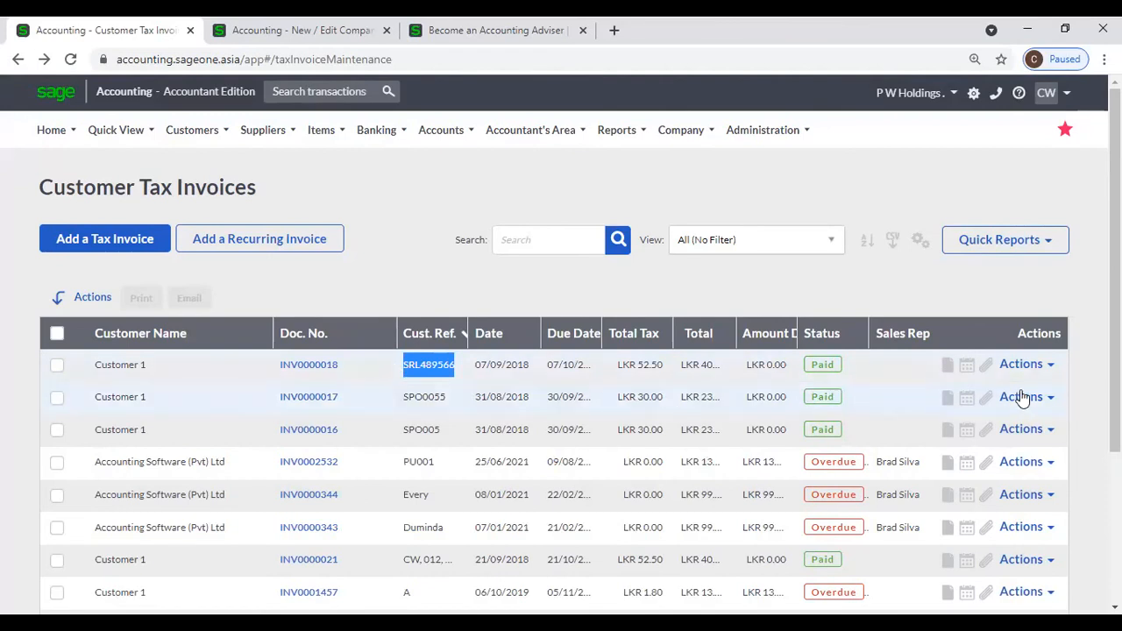
Step: Copy invoice INV0000018 for Customer 1 with its customer reference SRL489566 and try to save the copy
{"action": "left_click", "coordinate": [1044, 367]}
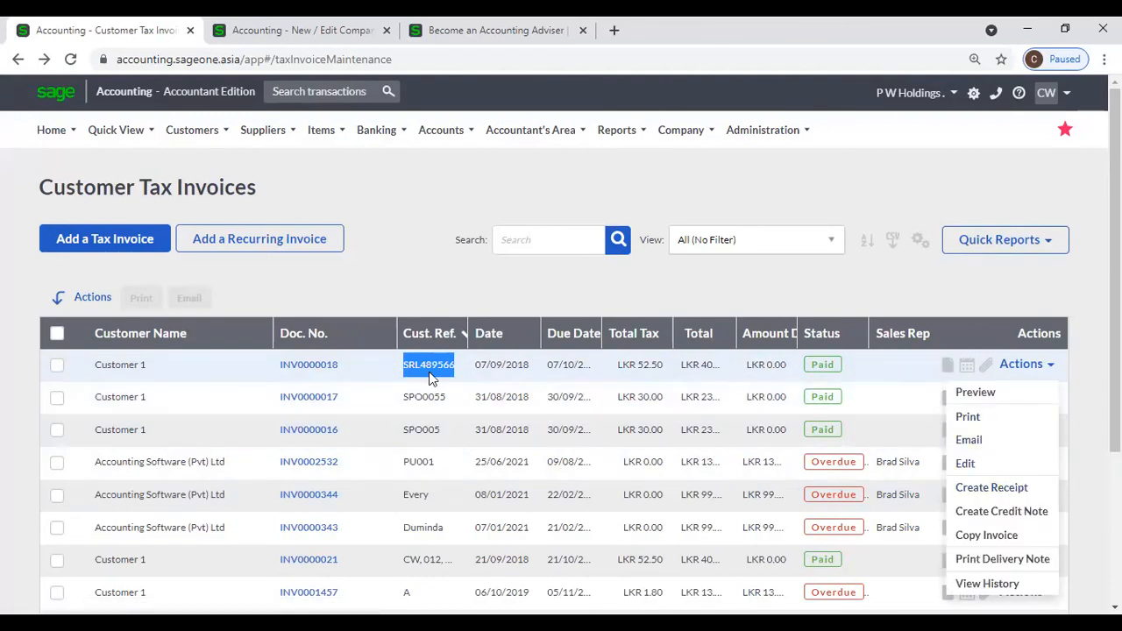
{"action": "left_click", "coordinate": [987, 535]}
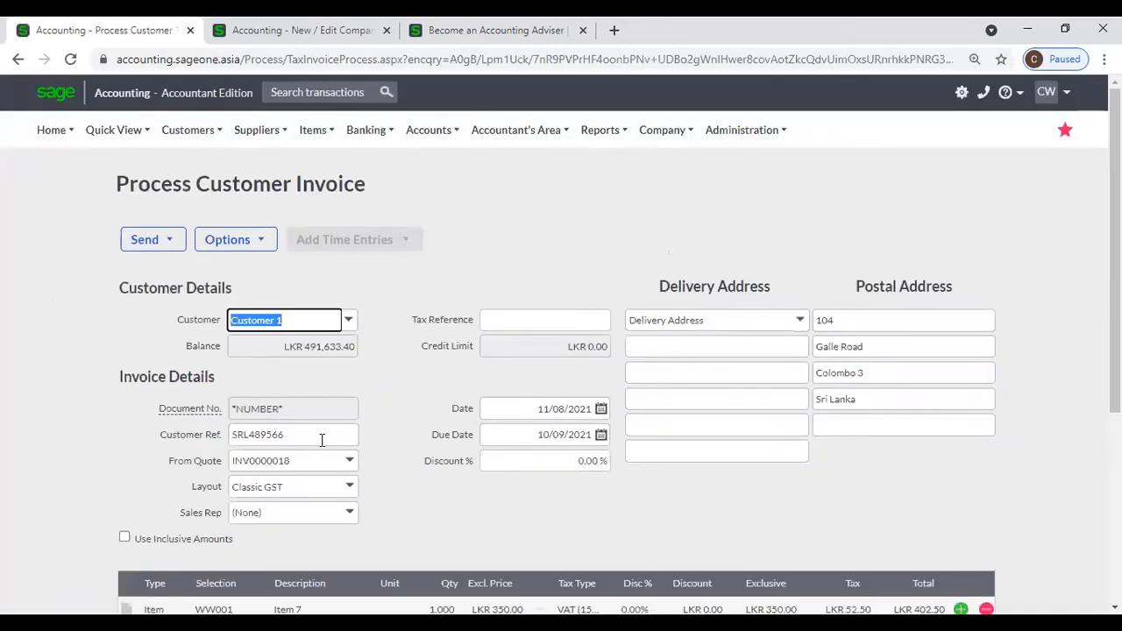
{"action": "double_click", "coordinate": [337, 437]}
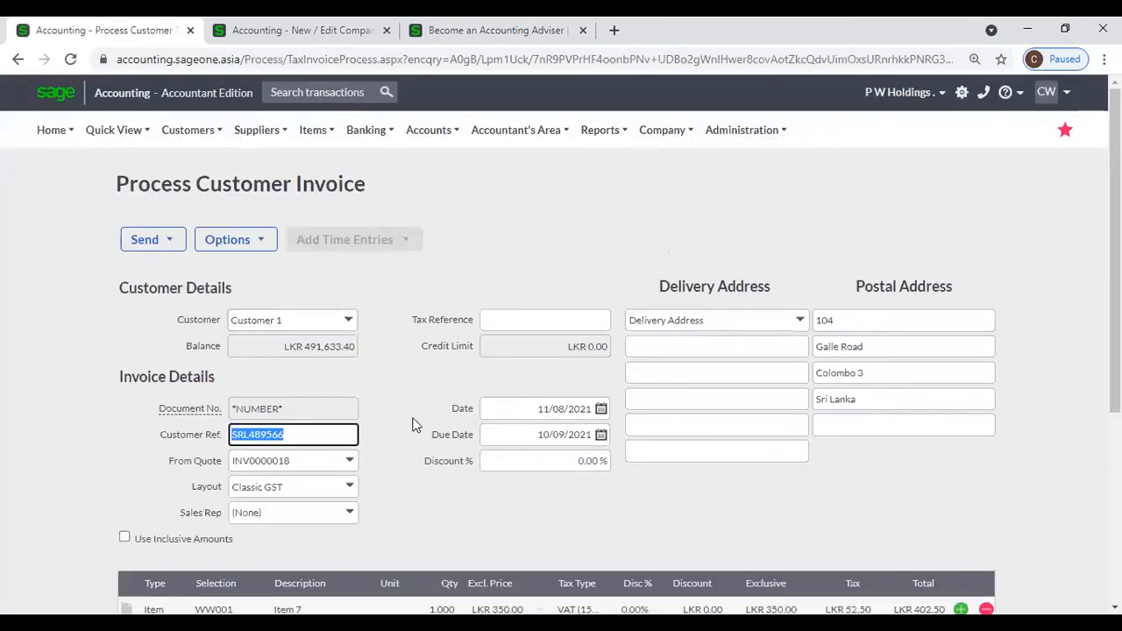
{"action": "scroll", "coordinate": [395, 456], "scroll_direction": "down", "scroll_amount": 4}
{"action": "left_click", "coordinate": [326, 480]}
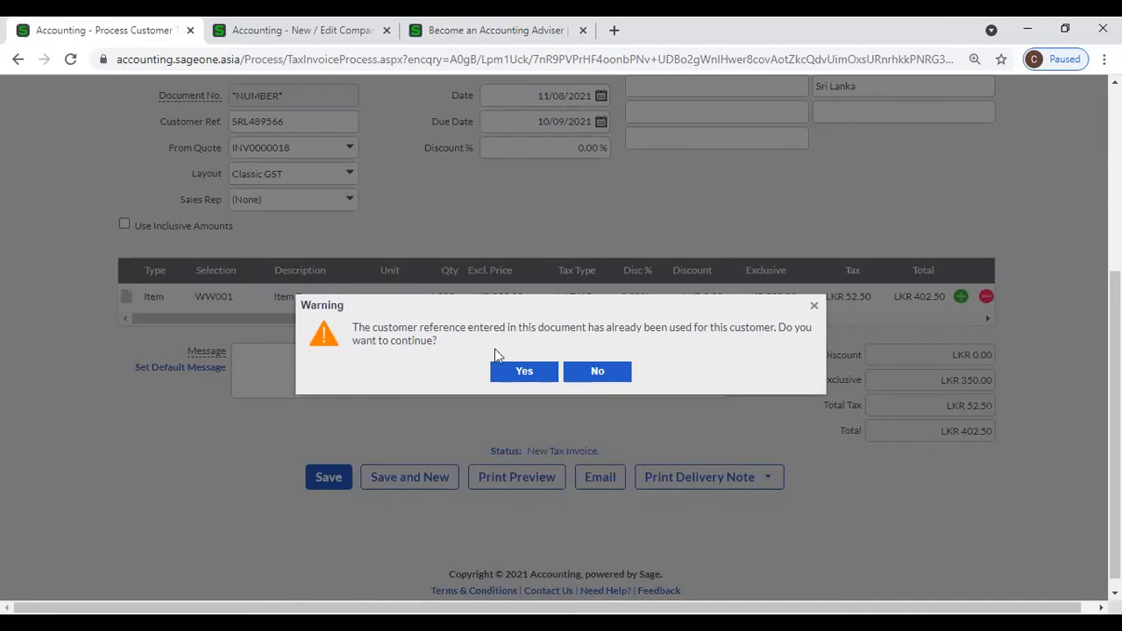
Step: Compare the duplicate customer reference warning with the new company's Customer and Supplier Settings, and decline the warning
{"action": "left_click", "coordinate": [293, 31]}
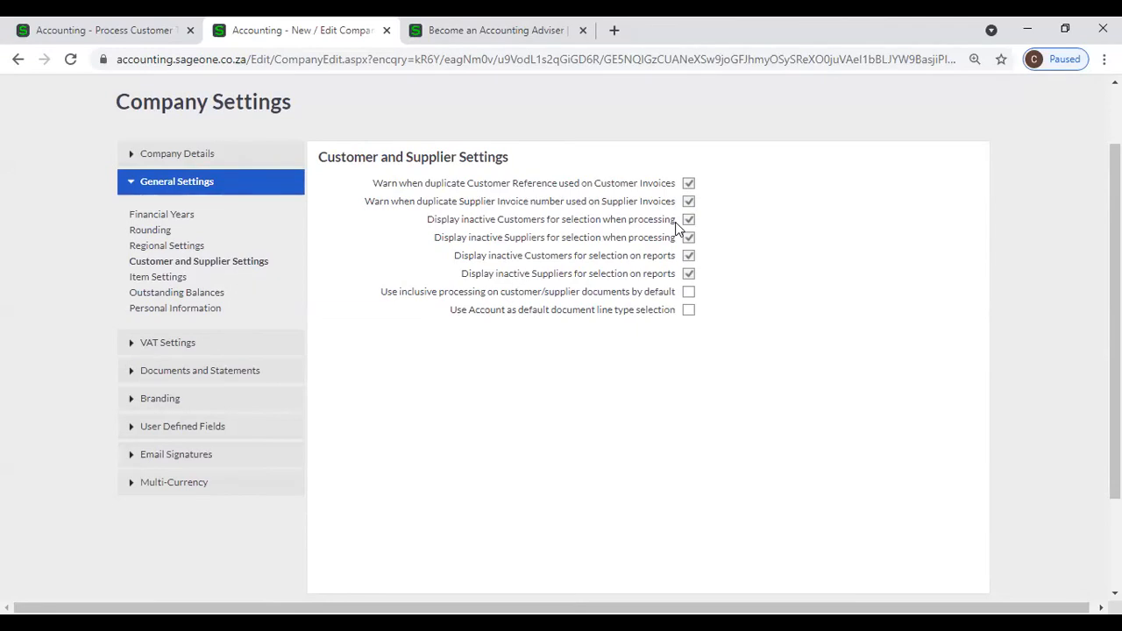
{"action": "scroll", "coordinate": [320, 190], "scroll_direction": "up", "scroll_amount": 1}
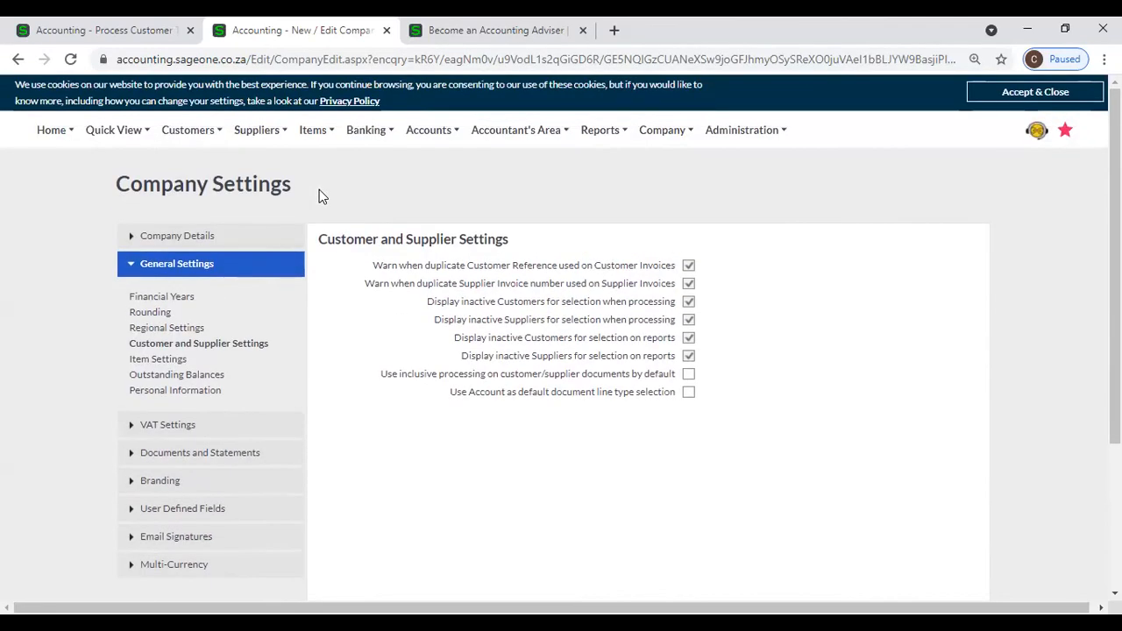
{"action": "left_click", "coordinate": [97, 29]}
{"action": "left_click", "coordinate": [616, 374]}
Step: Discard the unsaved copied invoice and open the list of customers in P W Holdings
{"action": "scroll", "coordinate": [352, 232], "scroll_direction": "up", "scroll_amount": 3}
{"action": "left_click", "coordinate": [191, 129]}
{"action": "mouse_move", "coordinate": [195, 188]}
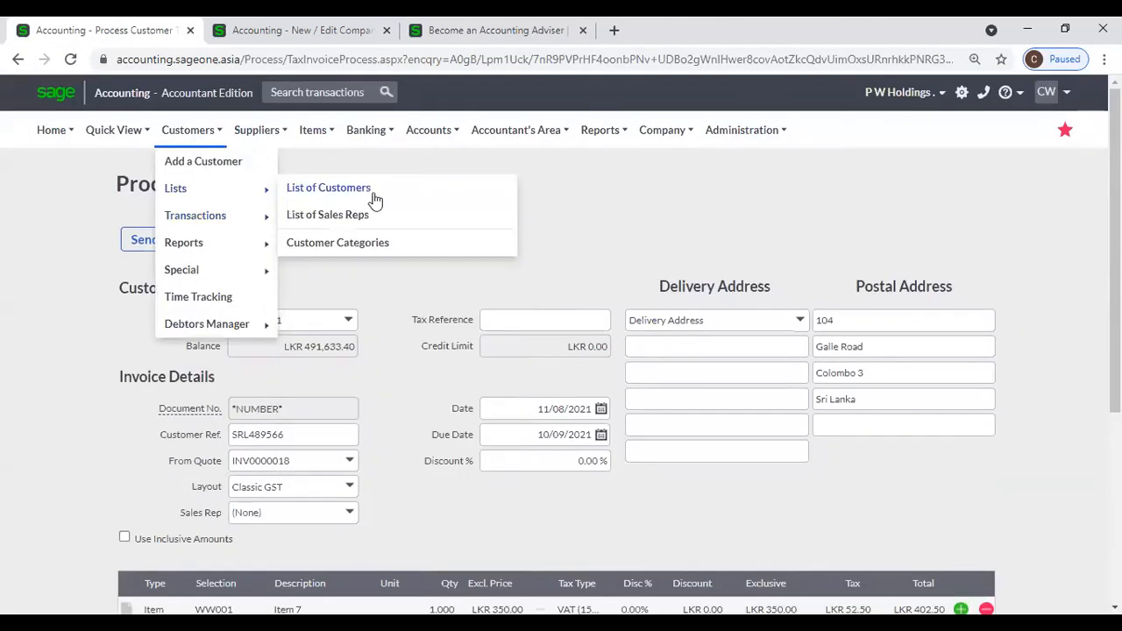
{"action": "left_click", "coordinate": [375, 192]}
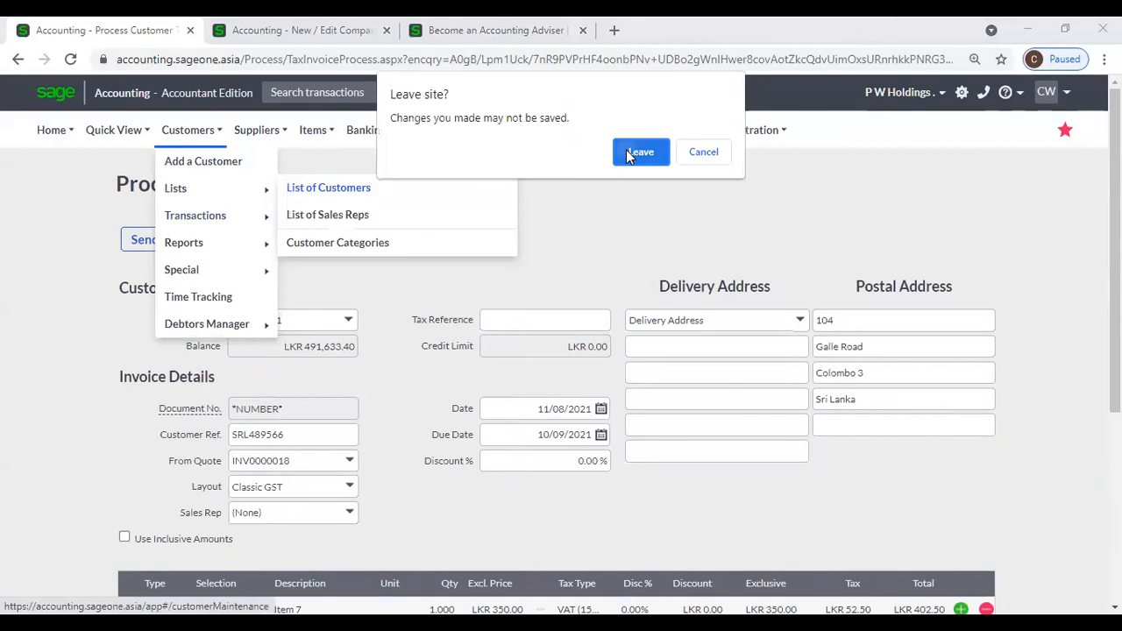
{"action": "left_click", "coordinate": [639, 153]}
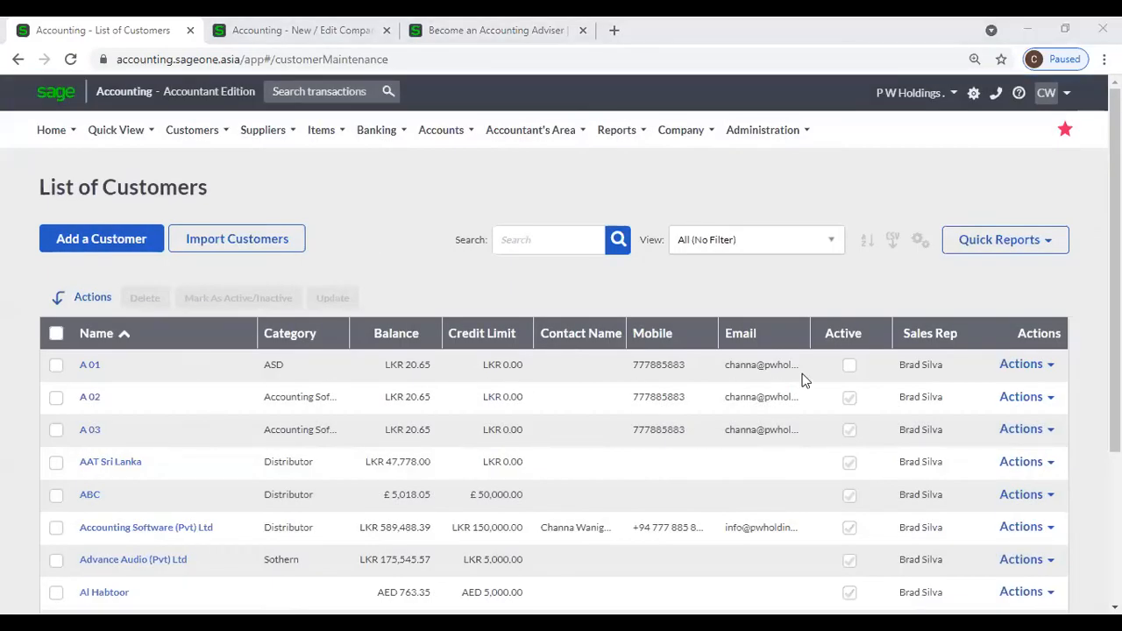
Step: Open customer A 01's record and toggle its Active option on and back off
{"action": "left_click", "coordinate": [81, 367]}
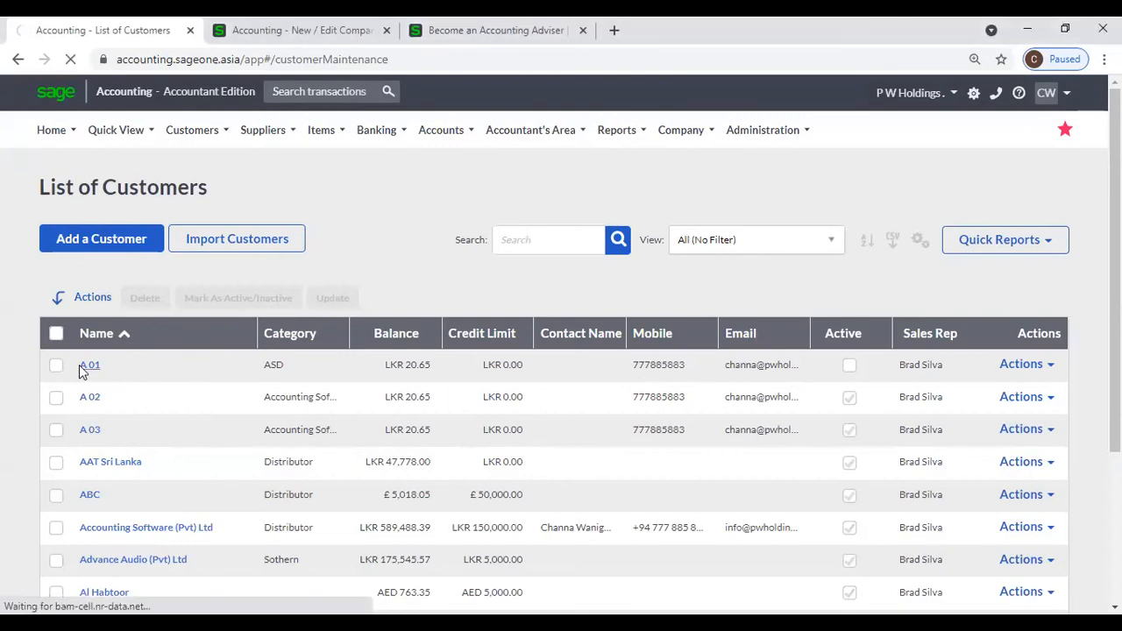
{"action": "mouse_move", "coordinate": [192, 131]}
{"action": "left_click", "coordinate": [197, 165]}
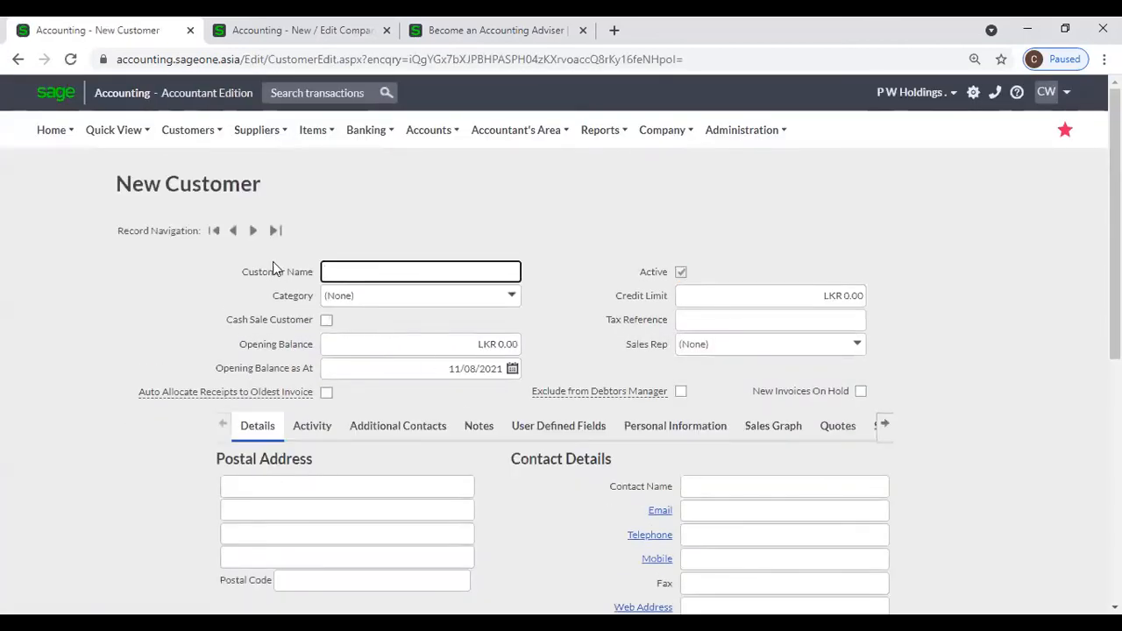
{"action": "left_click", "coordinate": [17, 58]}
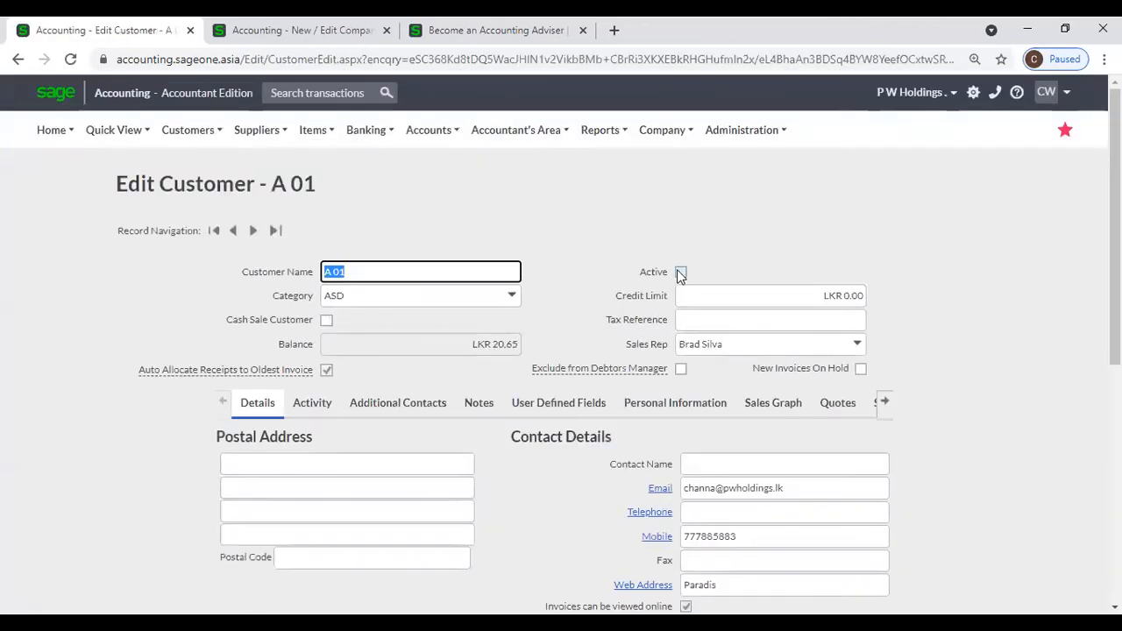
{"action": "left_click", "coordinate": [681, 273]}
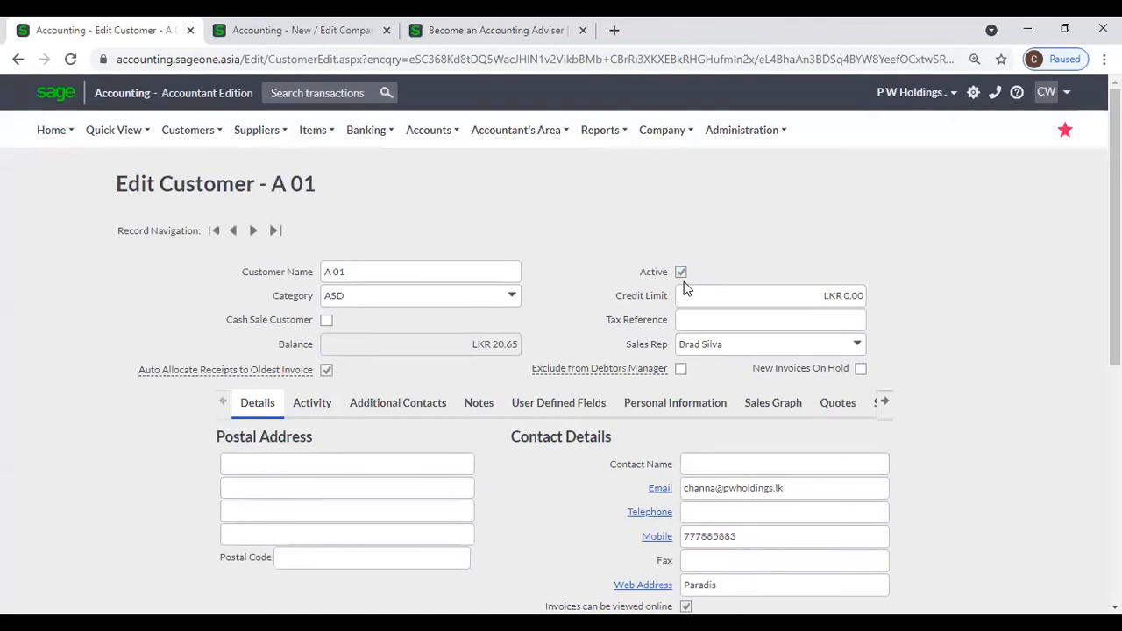
{"action": "left_click", "coordinate": [682, 272]}
{"action": "scroll", "coordinate": [728, 248], "scroll_direction": "down", "scroll_amount": 5}
{"action": "left_click", "coordinate": [491, 517]}
Step: Start a new customer quote and check which customers are available for selection
{"action": "left_click", "coordinate": [188, 130]}
{"action": "mouse_move", "coordinate": [207, 215]}
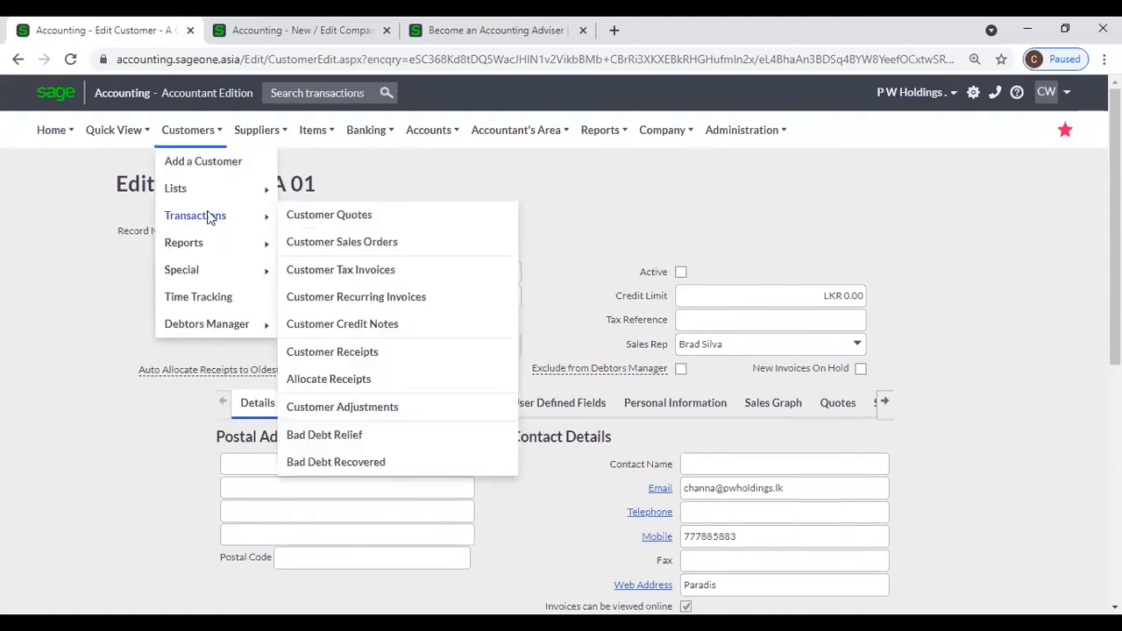
{"action": "left_click", "coordinate": [337, 218]}
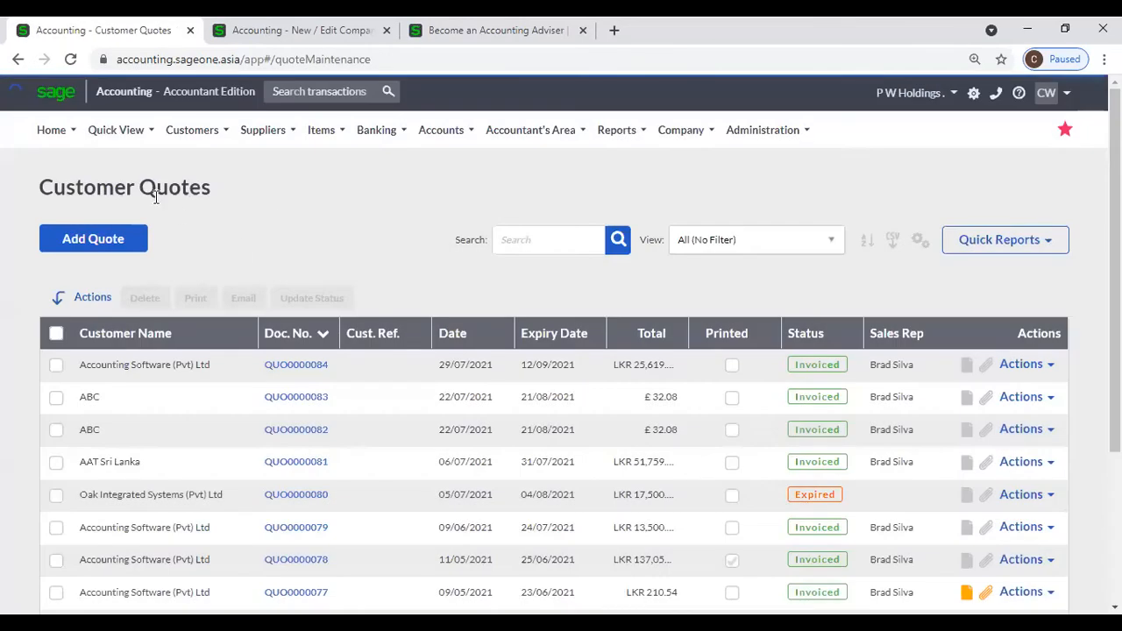
{"action": "left_click", "coordinate": [109, 242]}
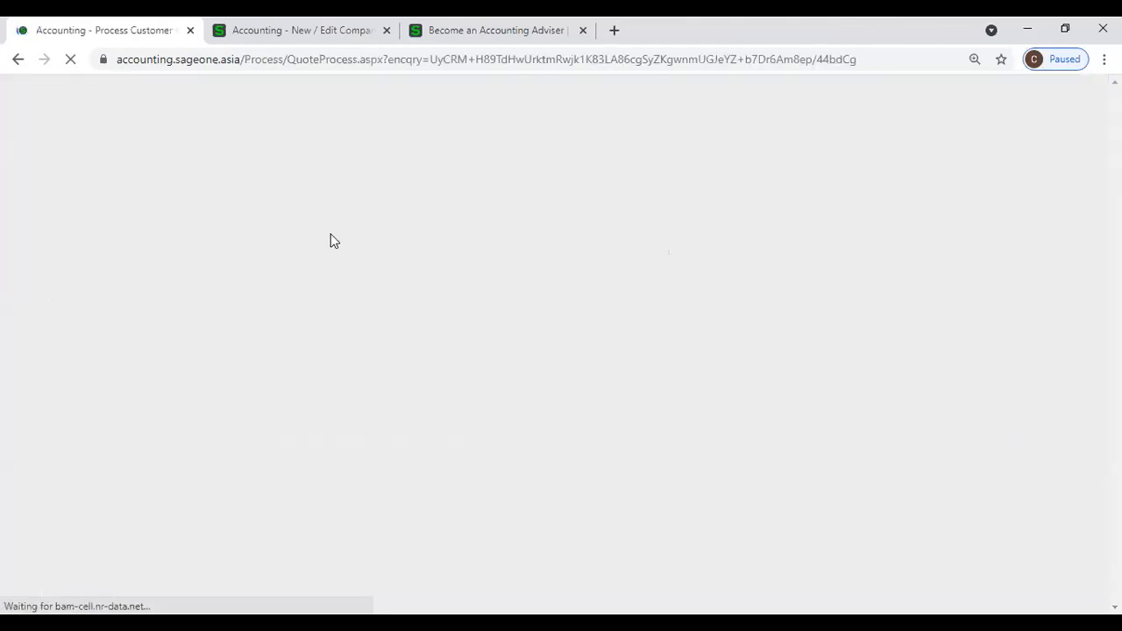
{"action": "left_click", "coordinate": [358, 325]}
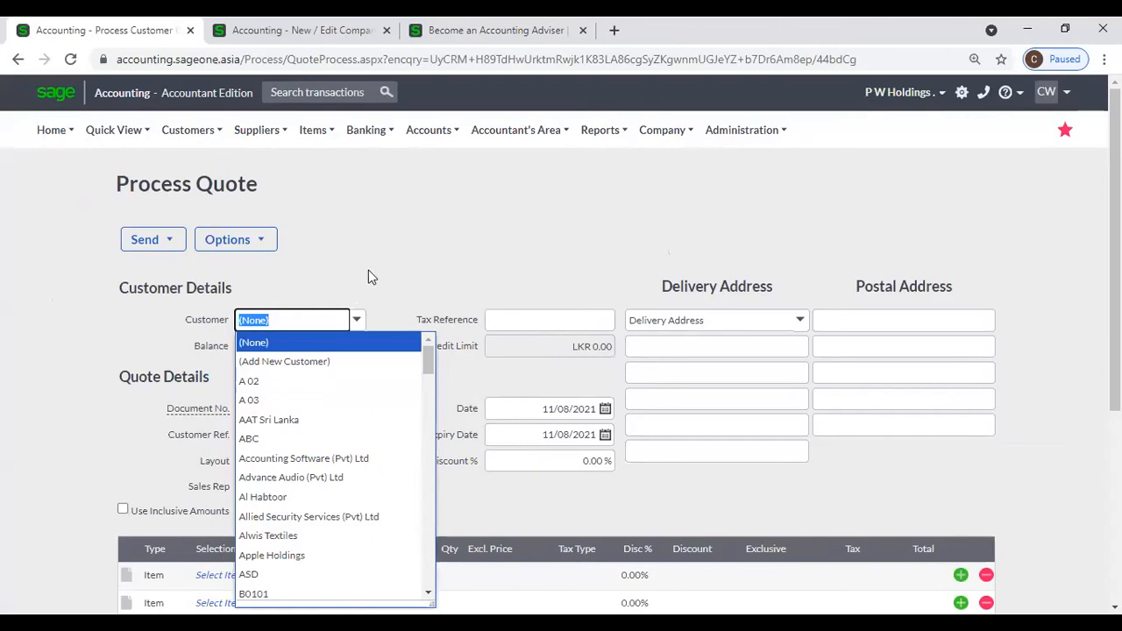
{"action": "left_click", "coordinate": [390, 251]}
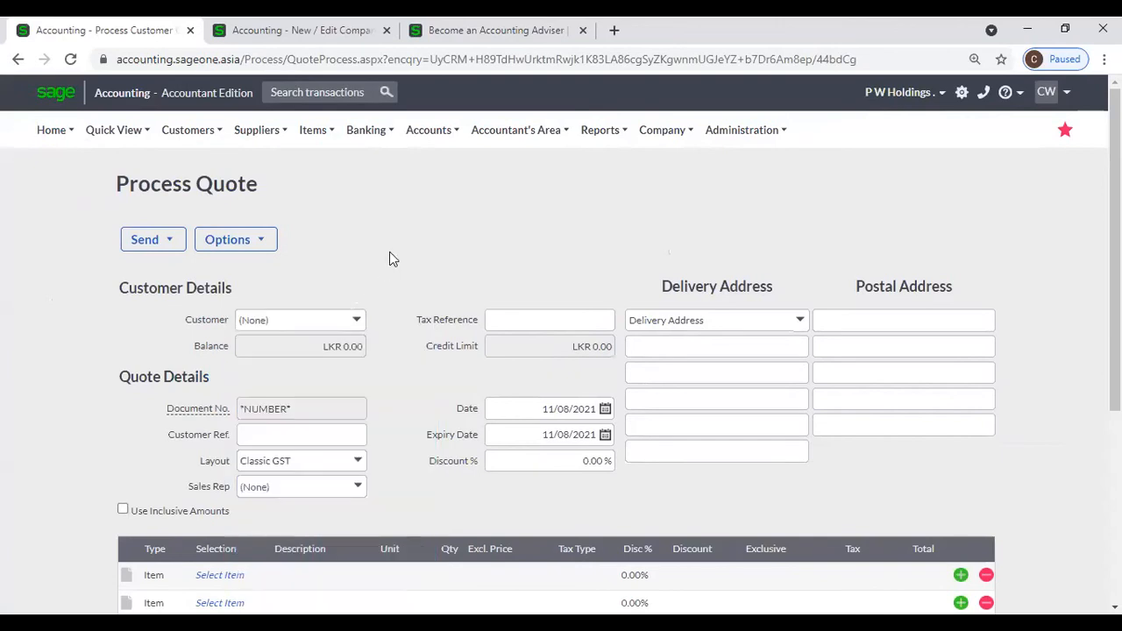
Step: Disable displaying inactive customers for selection when processing in the new company's settings, and recheck the quote's customer choices
{"action": "left_click", "coordinate": [271, 31]}
{"action": "left_click", "coordinate": [688, 300]}
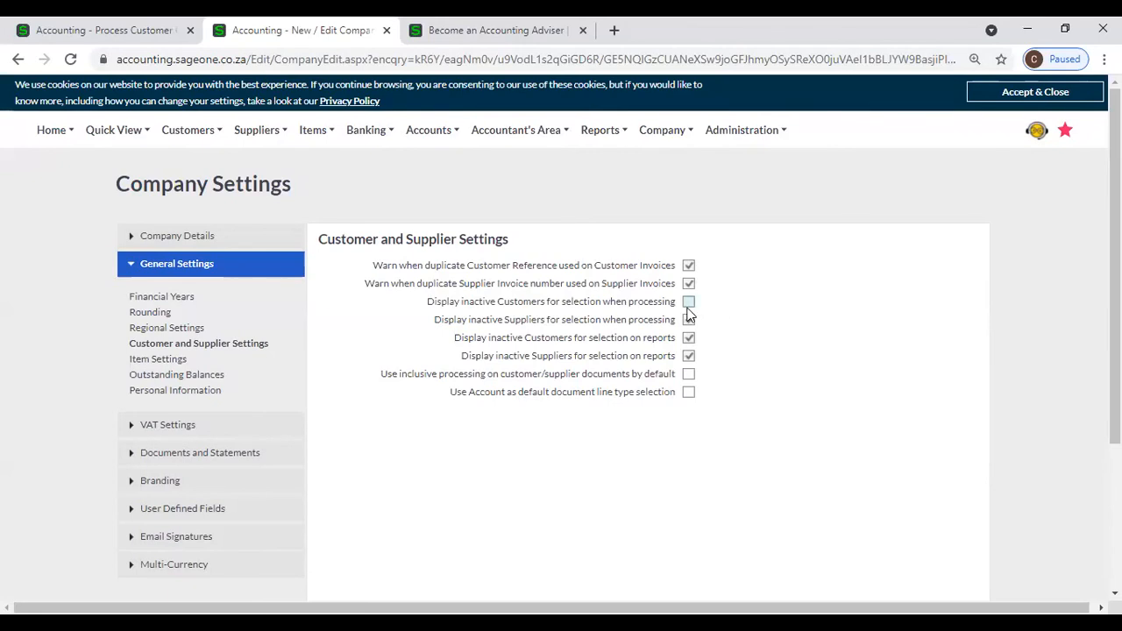
{"action": "left_click", "coordinate": [102, 33]}
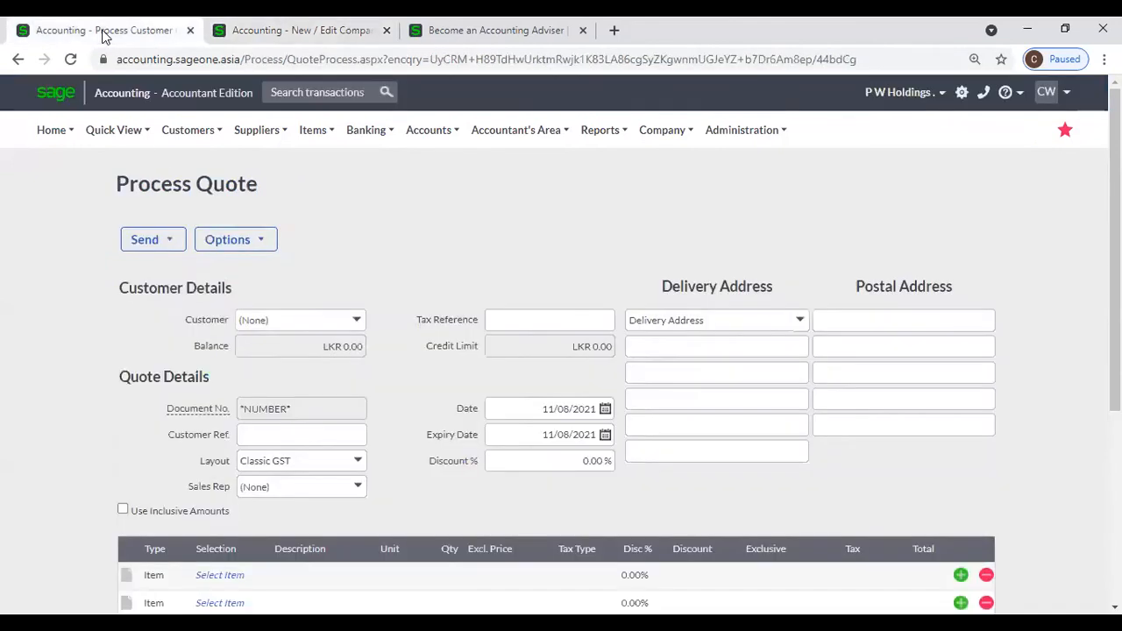
{"action": "mouse_move", "coordinate": [192, 130]}
{"action": "mouse_move", "coordinate": [221, 213]}
{"action": "left_click", "coordinate": [357, 321]}
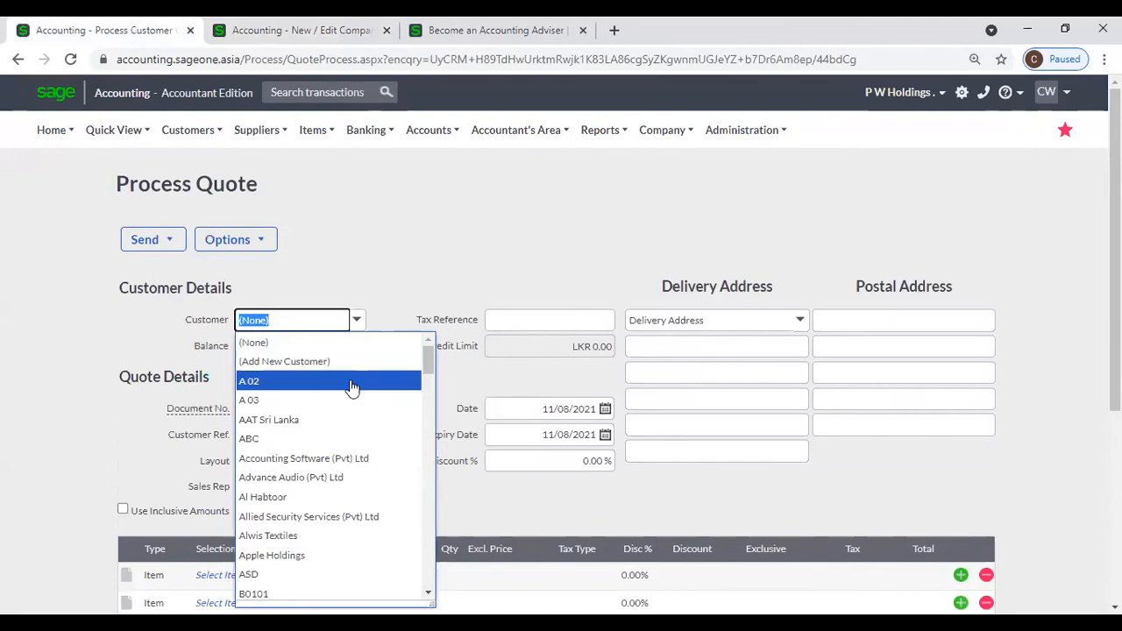
Step: Disable displaying inactive suppliers for selection when processing, and open supplier AA's record in P W Holdings to view its Active option
{"action": "left_click", "coordinate": [289, 35]}
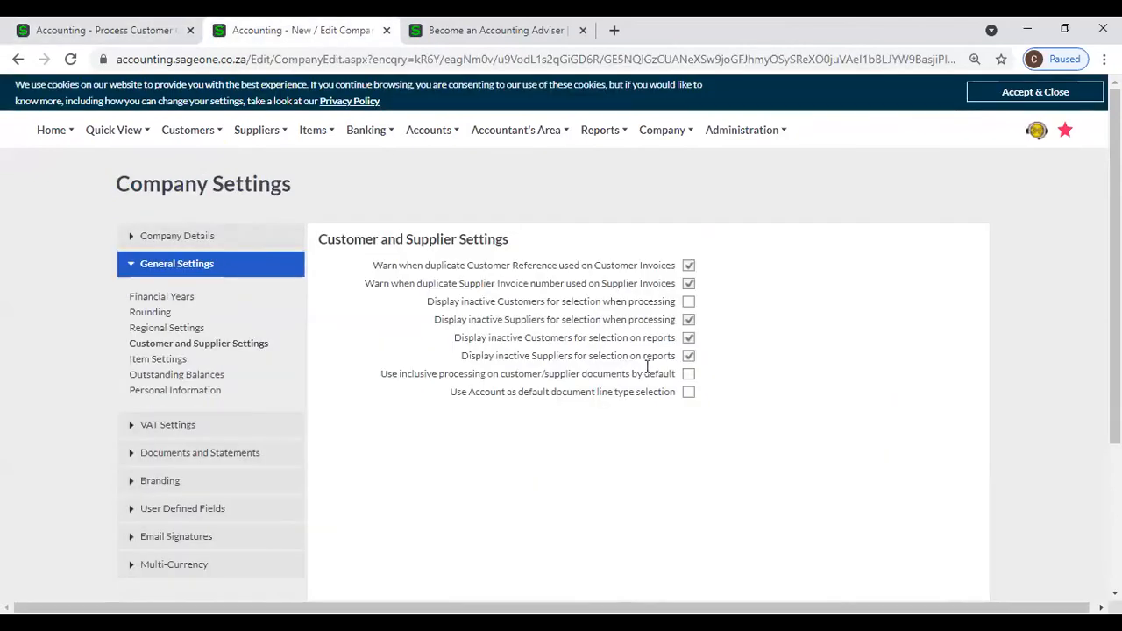
{"action": "left_click", "coordinate": [690, 320]}
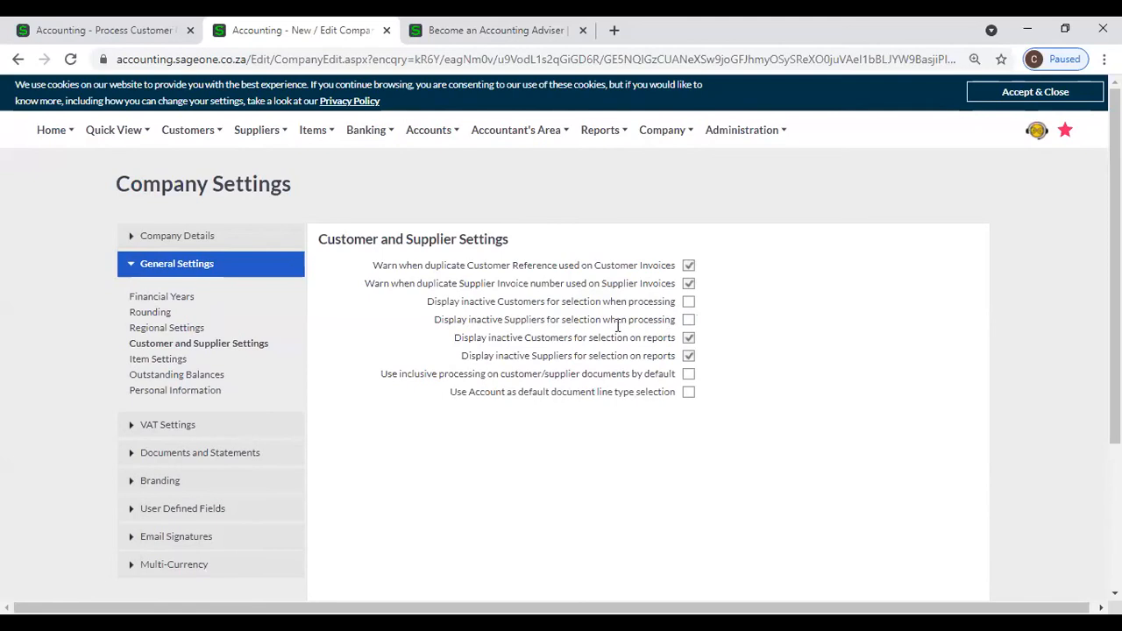
{"action": "left_click", "coordinate": [88, 28]}
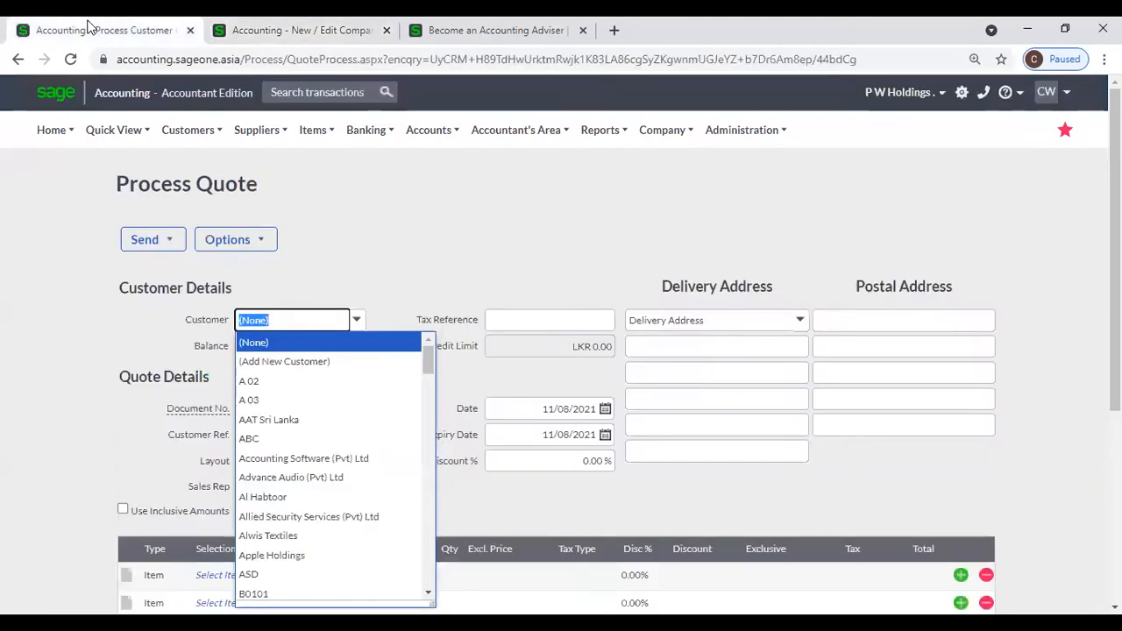
{"action": "mouse_move", "coordinate": [270, 135]}
{"action": "mouse_move", "coordinate": [276, 195]}
{"action": "left_click", "coordinate": [378, 191]}
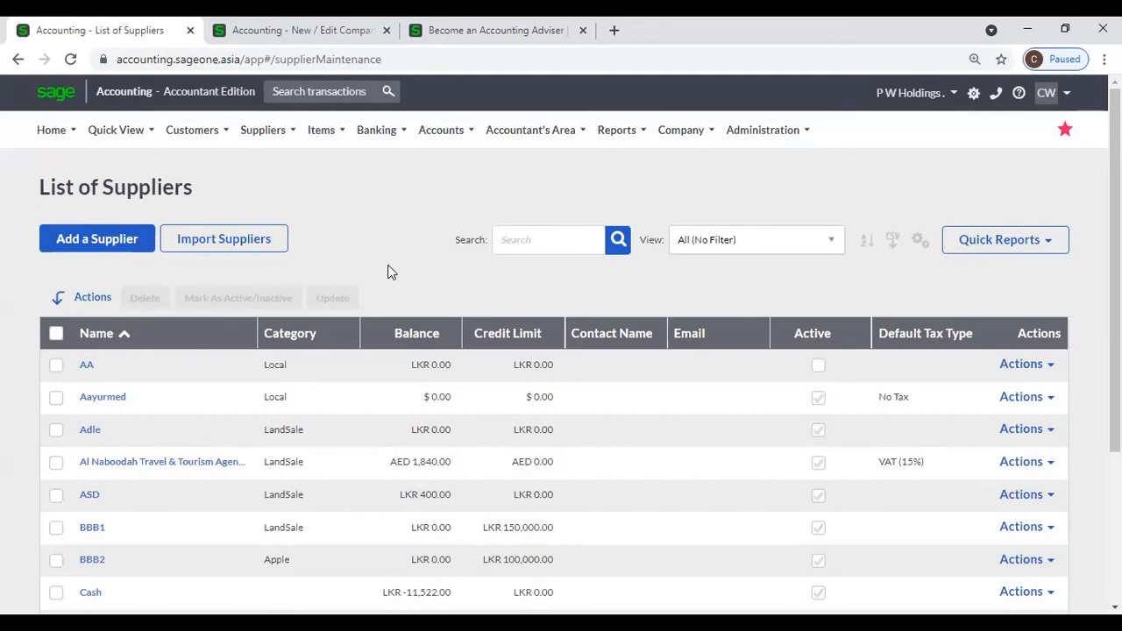
{"action": "left_click", "coordinate": [84, 366]}
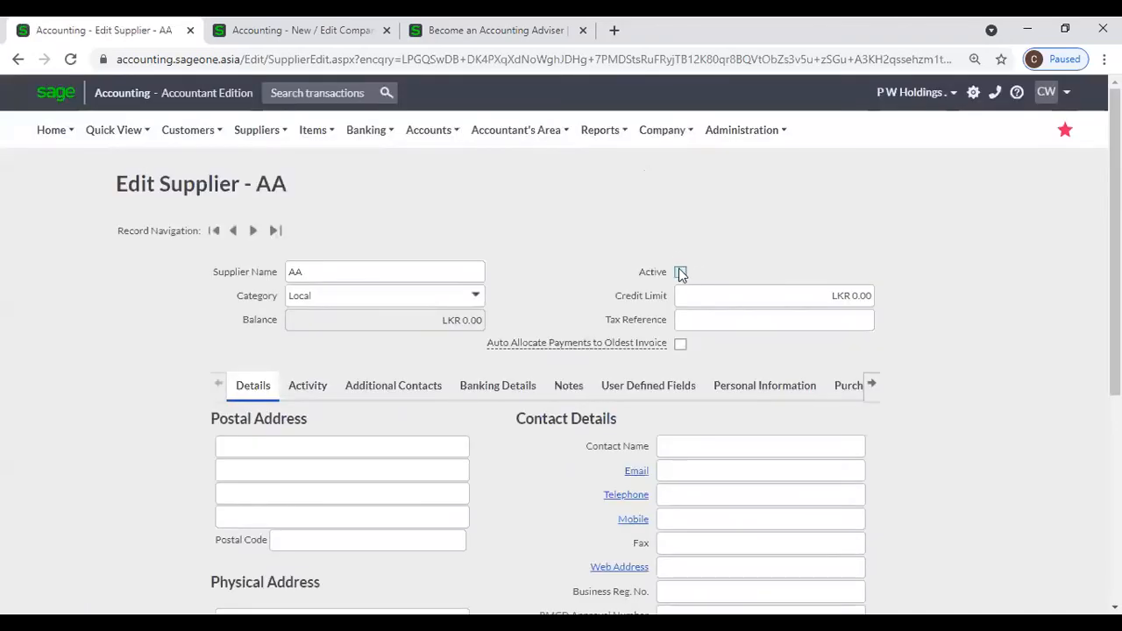
Step: Start a new supplier purchase order and check which suppliers are available for selection
{"action": "mouse_move", "coordinate": [180, 138]}
{"action": "mouse_move", "coordinate": [257, 132]}
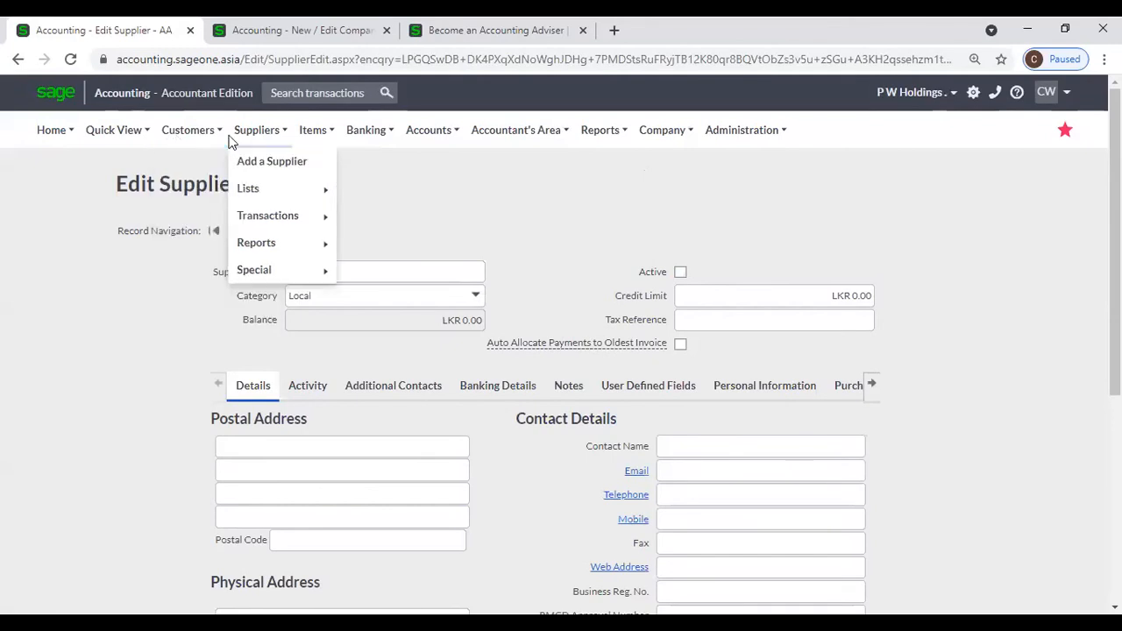
{"action": "mouse_move", "coordinate": [251, 215]}
{"action": "left_click", "coordinate": [416, 220]}
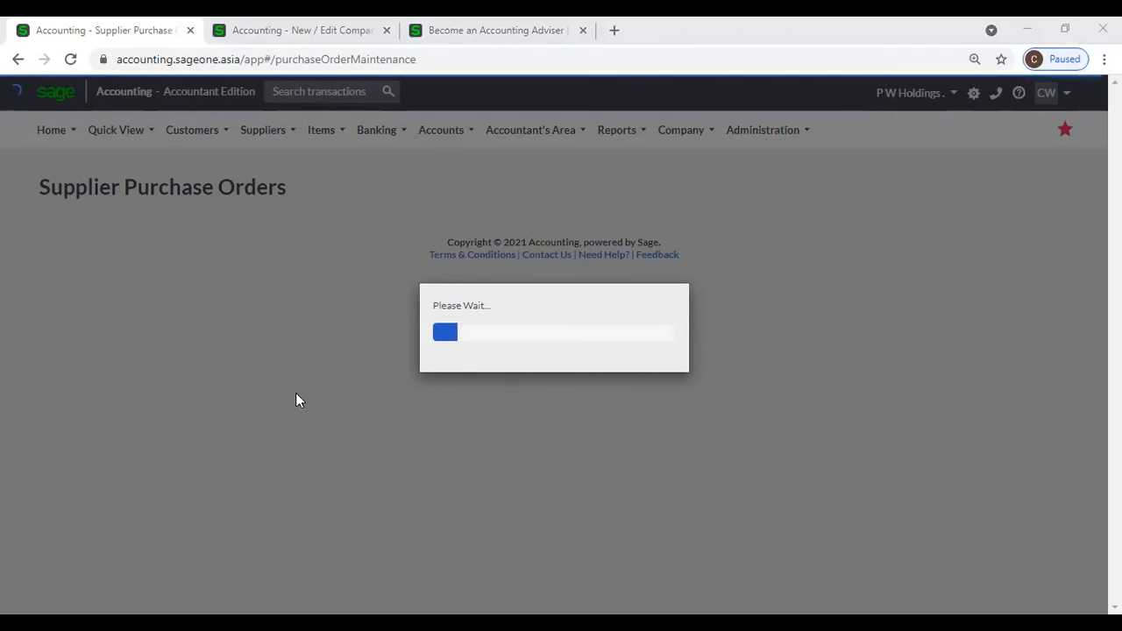
{"action": "left_click", "coordinate": [74, 62]}
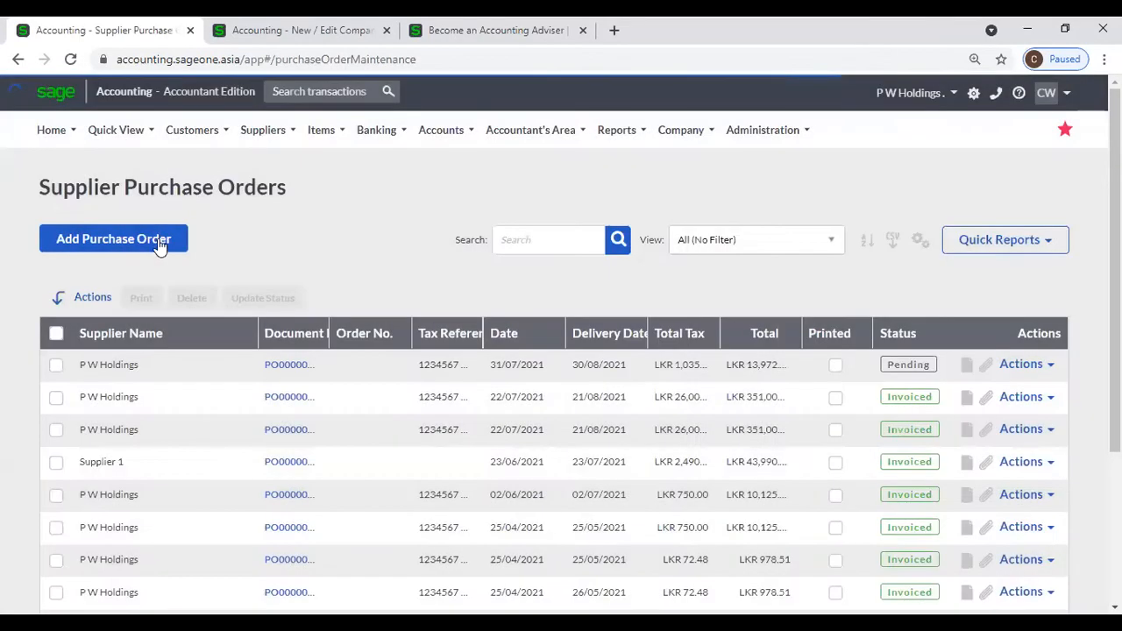
{"action": "left_click", "coordinate": [158, 245]}
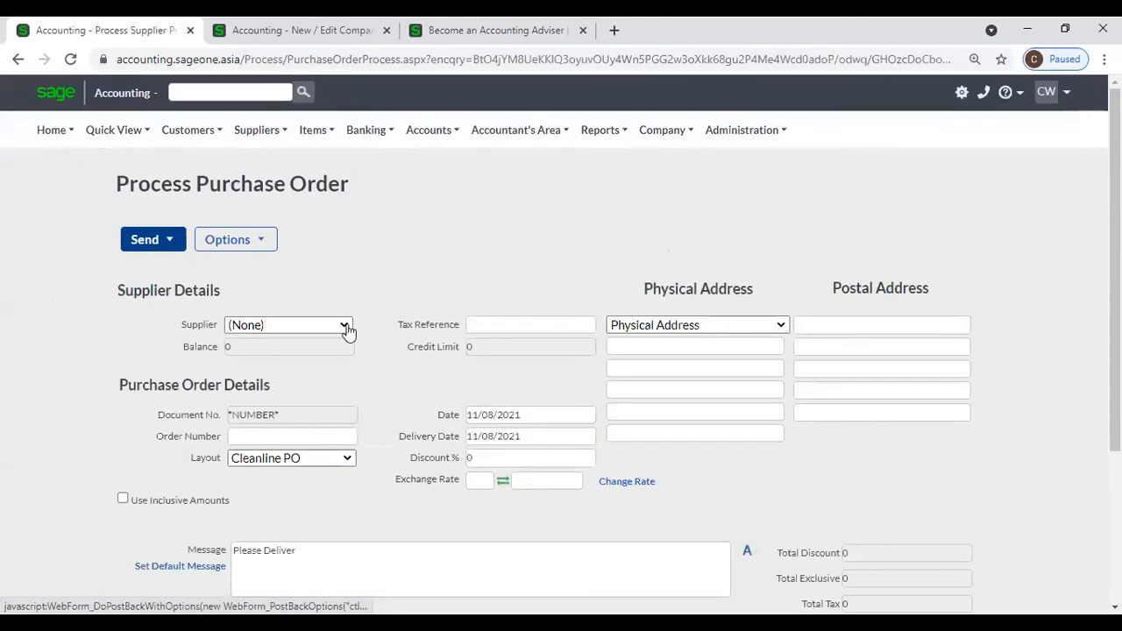
{"action": "left_click", "coordinate": [356, 327]}
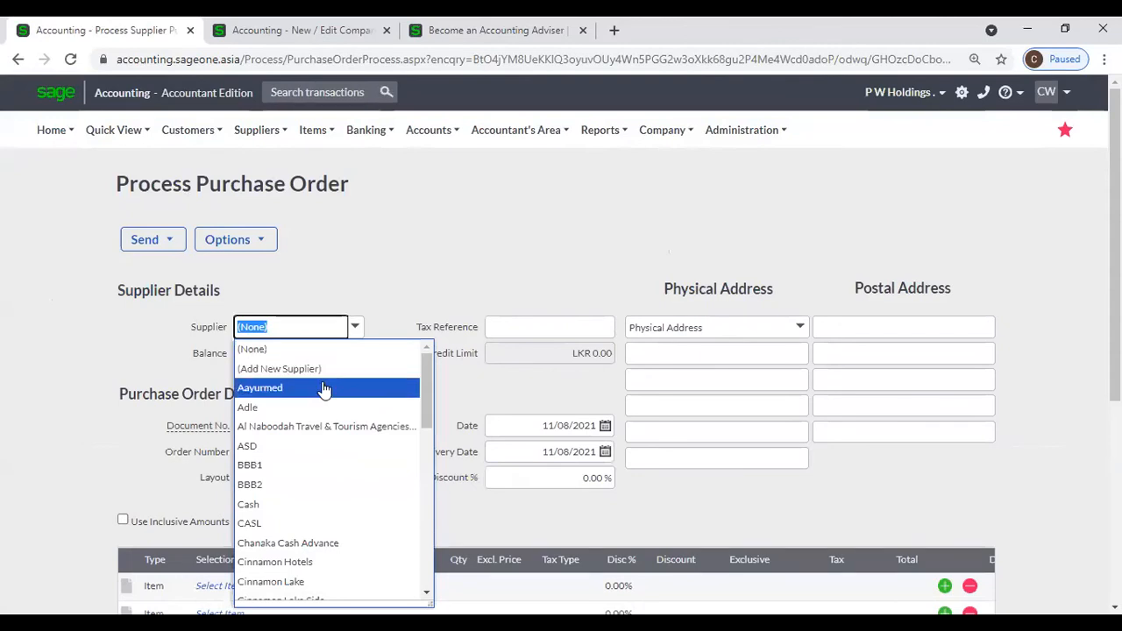
{"action": "left_click", "coordinate": [385, 269]}
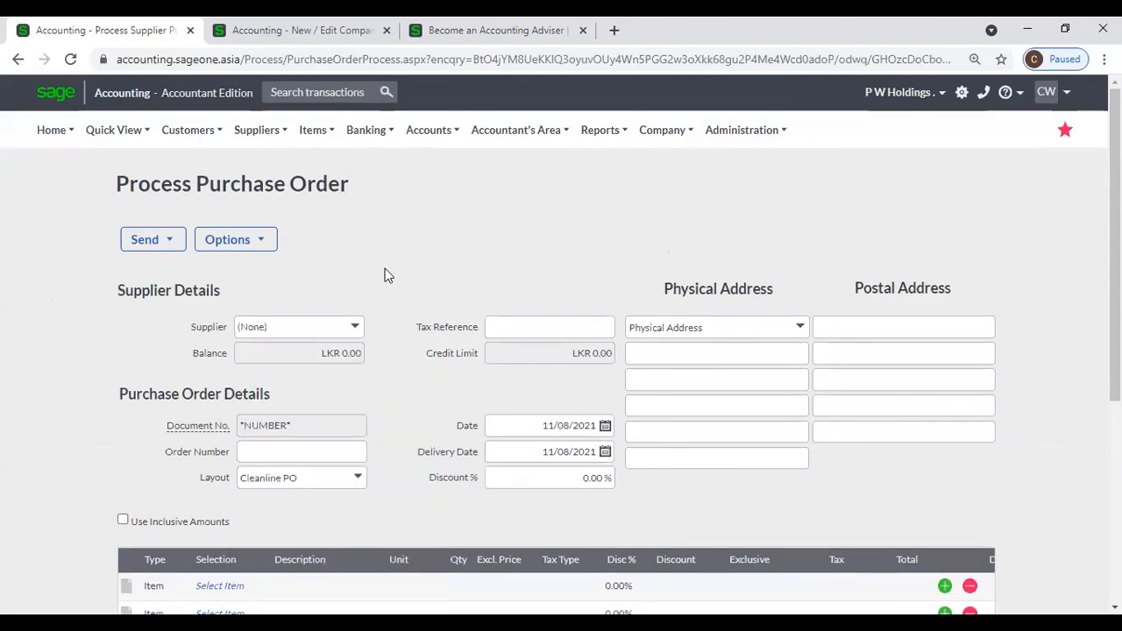
Step: Open the Sales by Customer report filter in P W Holdings and check which customers are available as the starting customer
{"action": "left_click", "coordinate": [289, 32]}
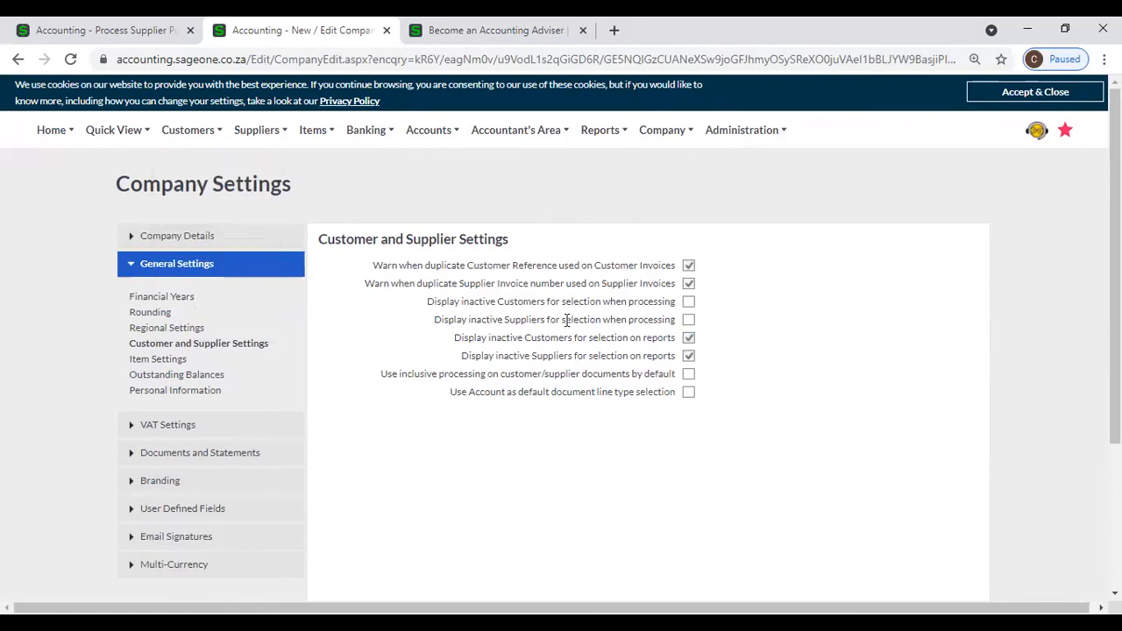
{"action": "left_click", "coordinate": [104, 30]}
{"action": "mouse_move", "coordinate": [117, 141]}
{"action": "mouse_move", "coordinate": [188, 132]}
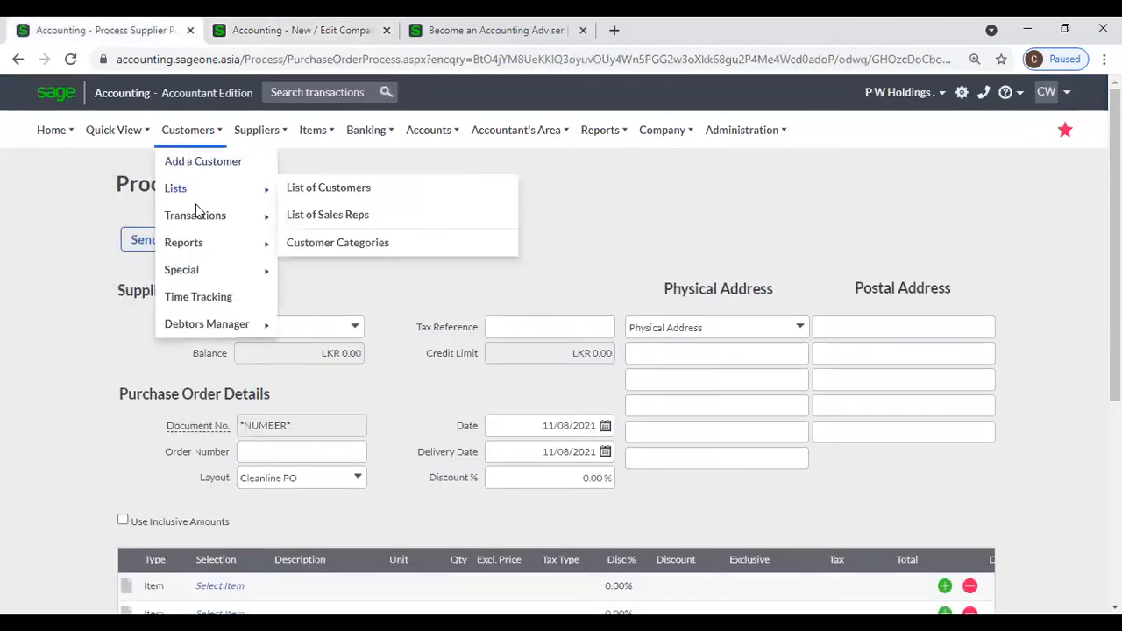
{"action": "mouse_move", "coordinate": [201, 254]}
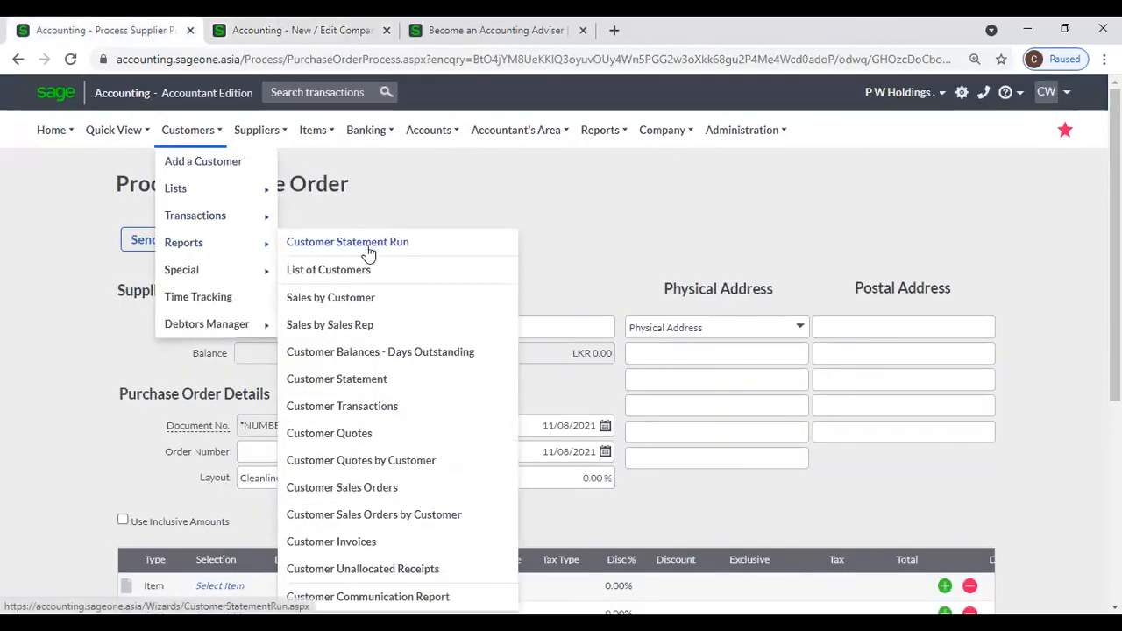
{"action": "left_click", "coordinate": [362, 301]}
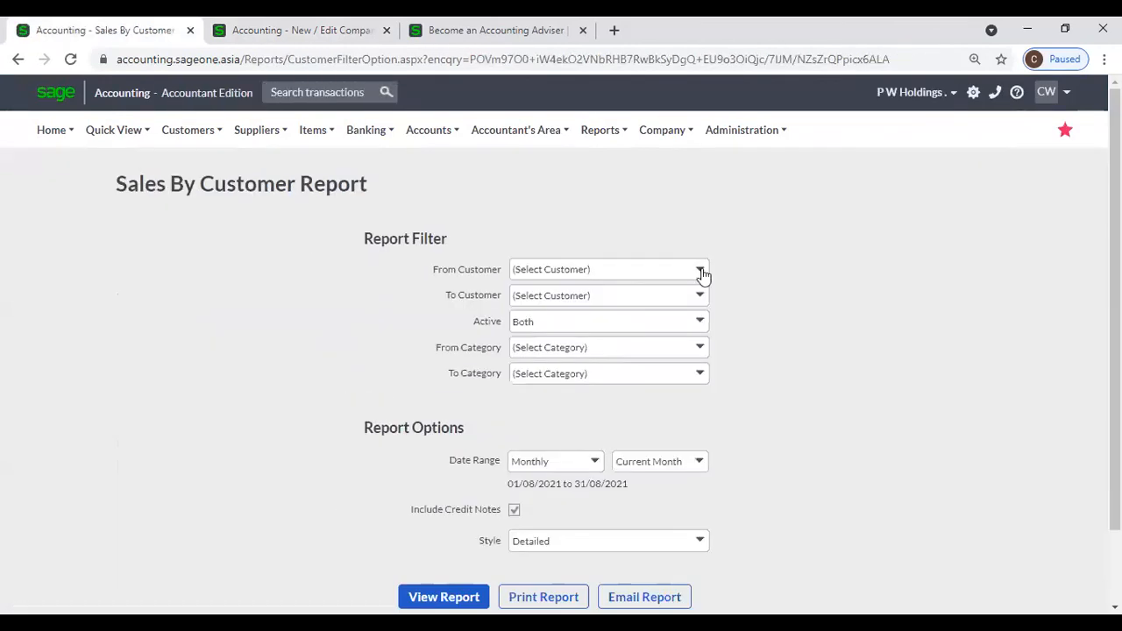
{"action": "left_click", "coordinate": [700, 270]}
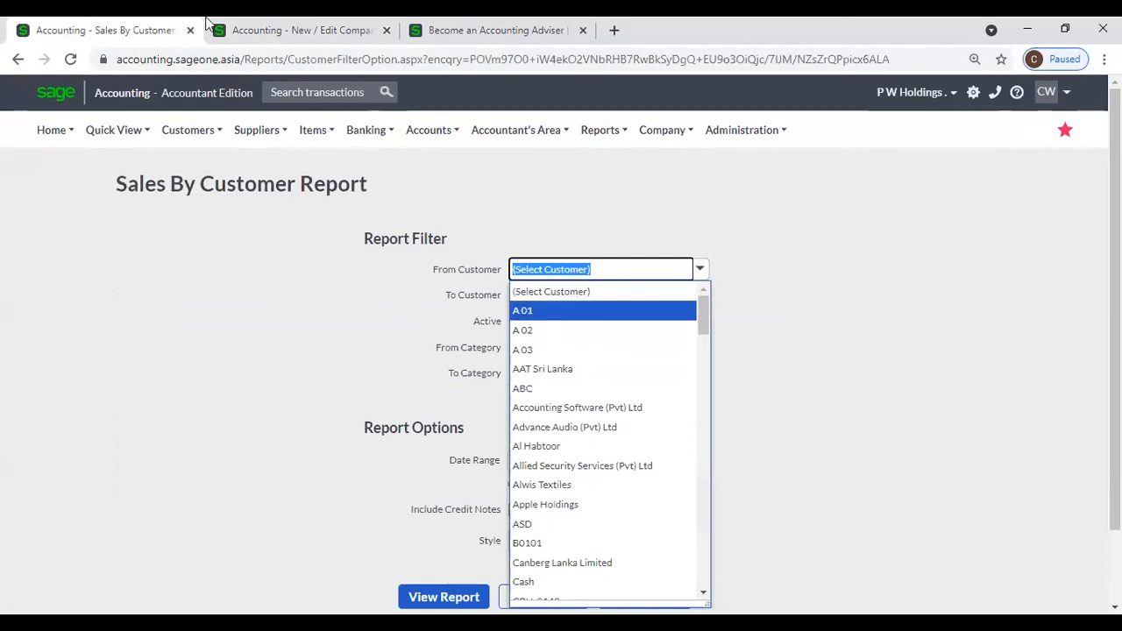
Step: Review the inclusive processing option in the new company's settings, and start a new customer quote in P W Holdings
{"action": "left_click", "coordinate": [289, 30]}
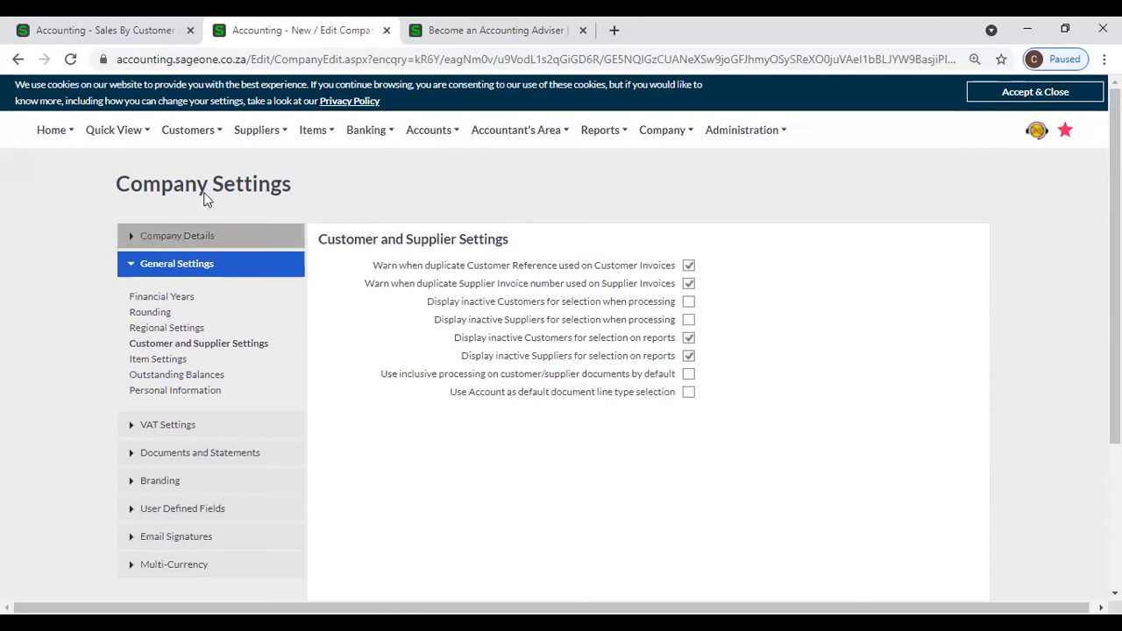
{"action": "left_click", "coordinate": [149, 30]}
{"action": "mouse_move", "coordinate": [188, 130]}
{"action": "mouse_move", "coordinate": [193, 188]}
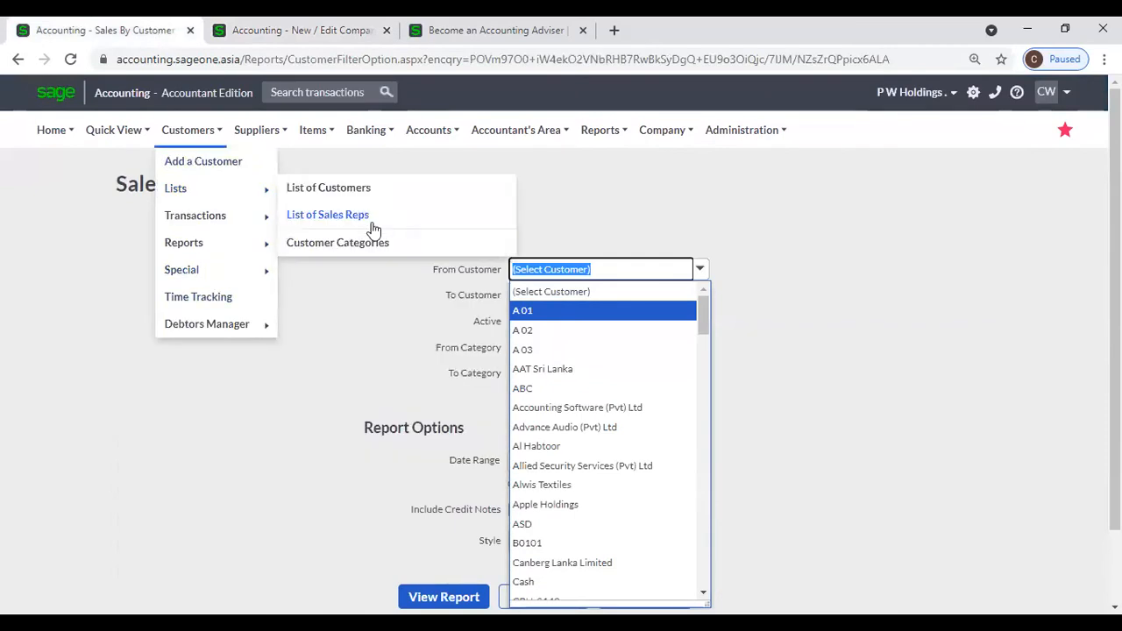
{"action": "mouse_move", "coordinate": [195, 216]}
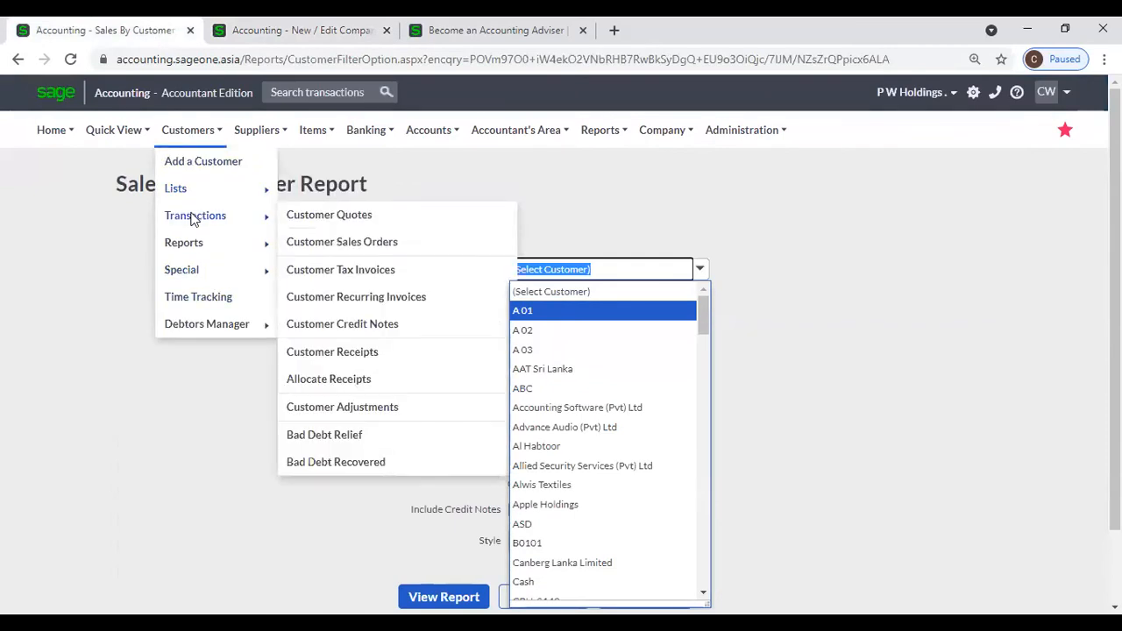
{"action": "left_click", "coordinate": [341, 219]}
{"action": "left_click", "coordinate": [341, 219]}
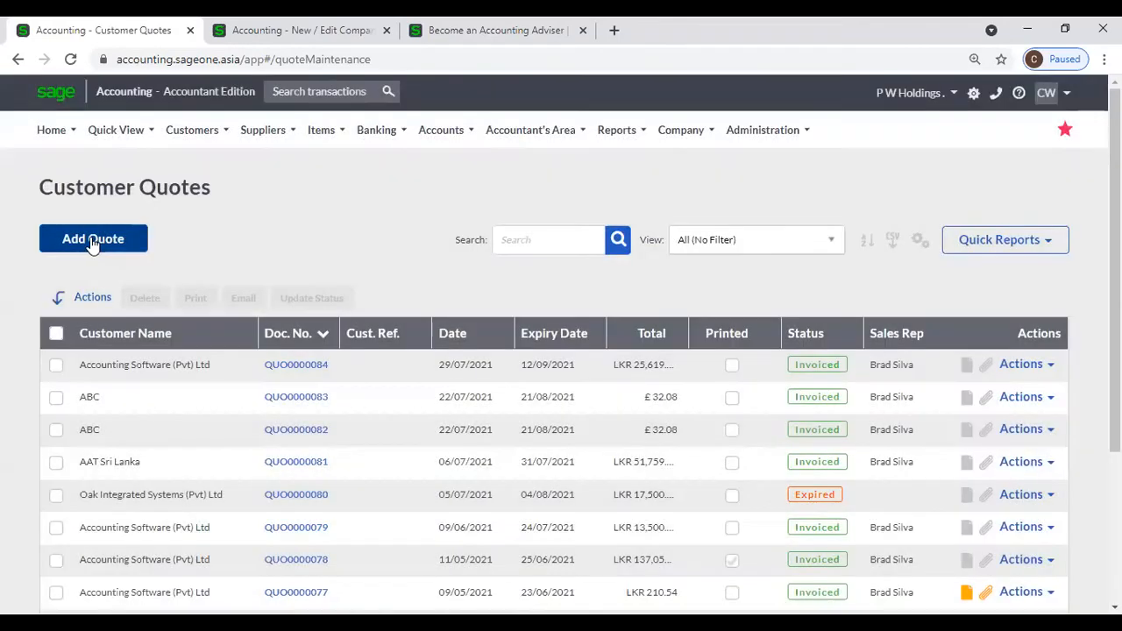
{"action": "left_click", "coordinate": [92, 243]}
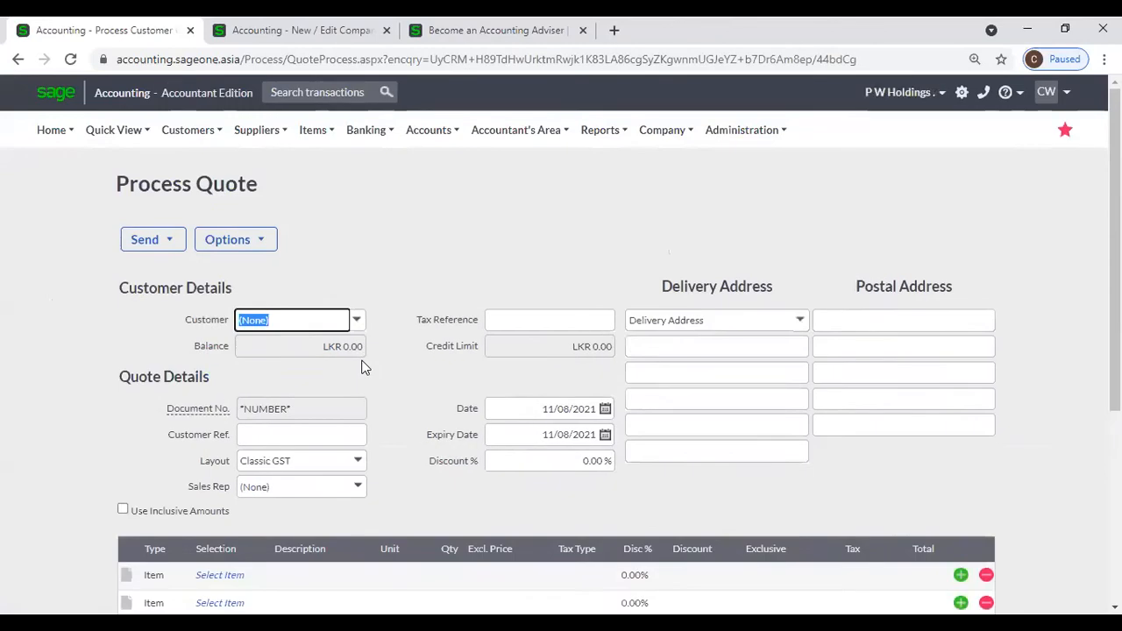
Step: Compare the quote's Use Inclusive Amounts option and price columns with the inclusive processing default in the new company's Customer and Supplier Settings
{"action": "scroll", "coordinate": [364, 368], "scroll_direction": "down", "scroll_amount": 2}
{"action": "left_click", "coordinate": [296, 32]}
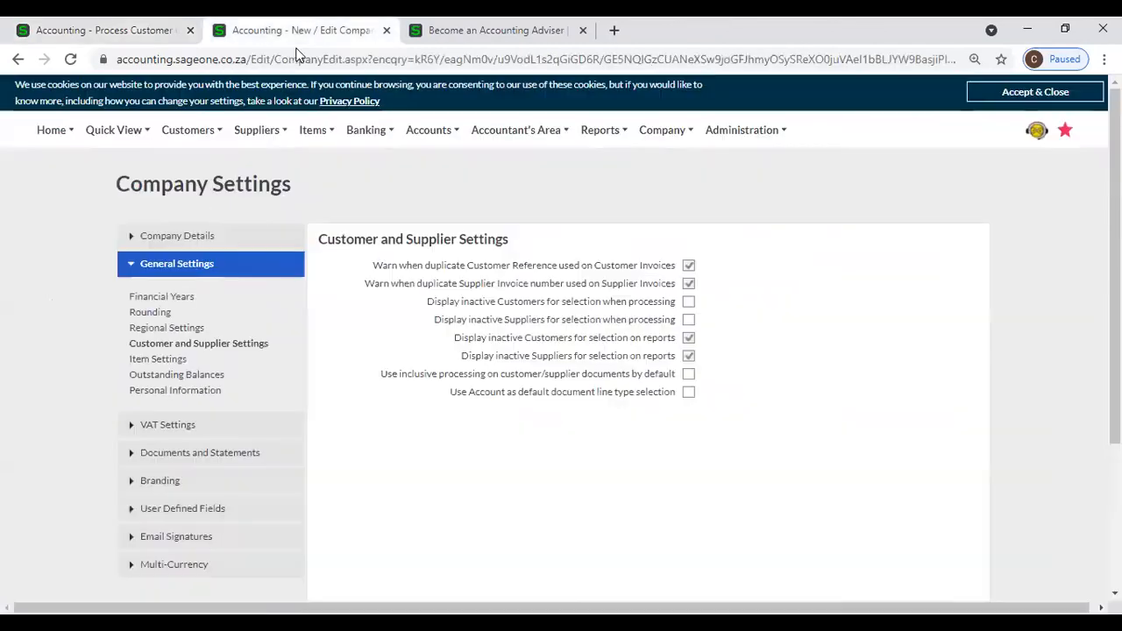
{"action": "left_click", "coordinate": [143, 33]}
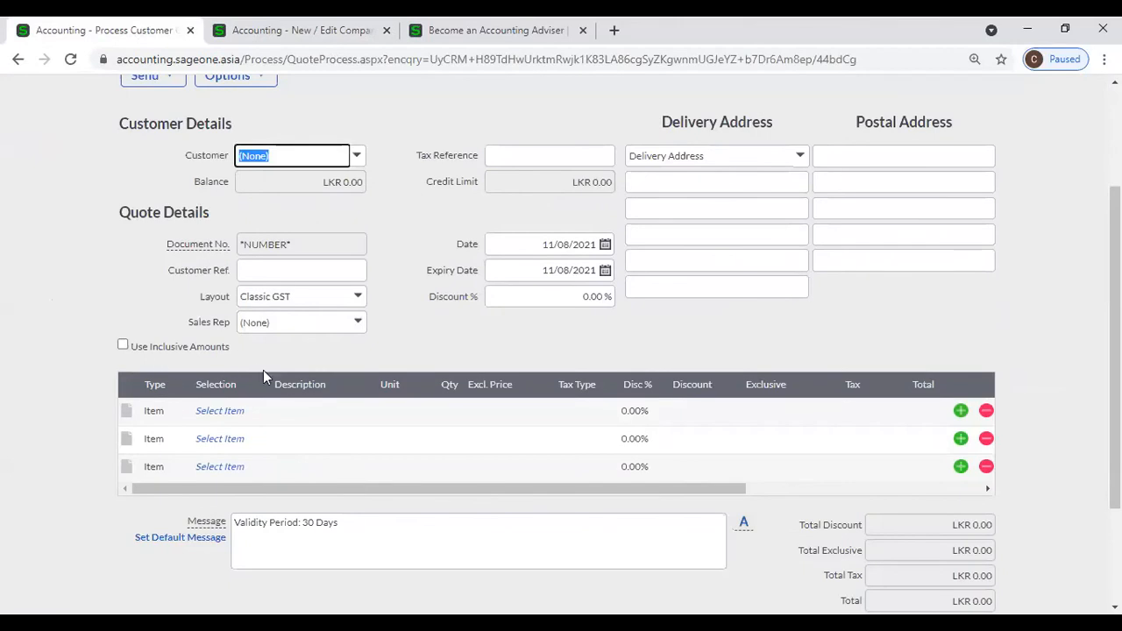
{"action": "left_click", "coordinate": [494, 390]}
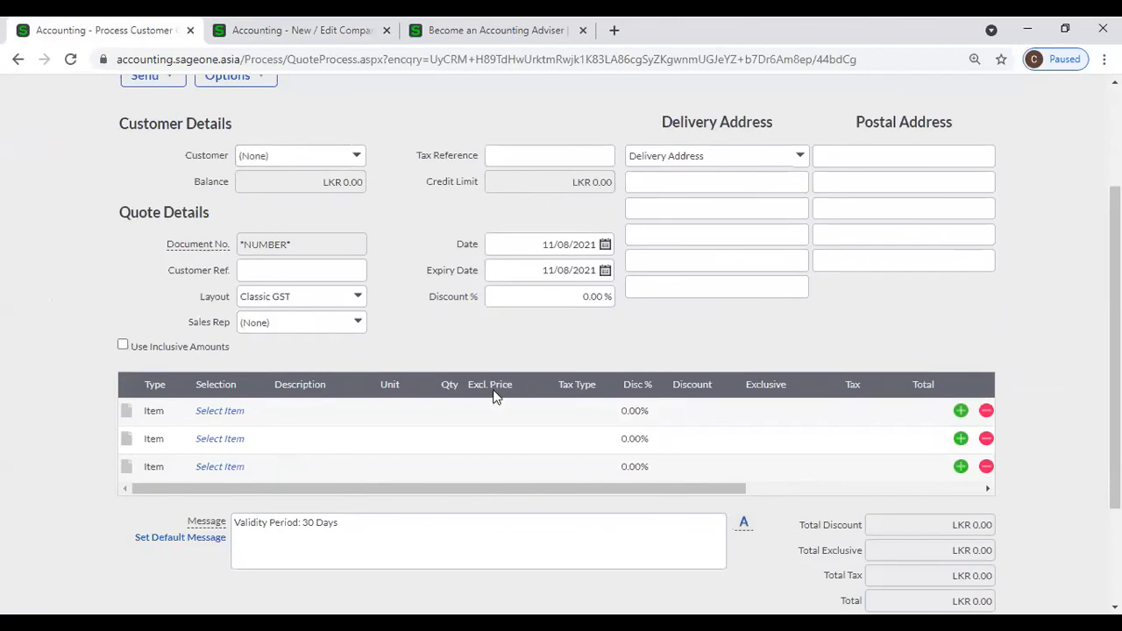
{"action": "left_click", "coordinate": [122, 347]}
{"action": "left_click", "coordinate": [124, 346]}
{"action": "left_click", "coordinate": [204, 42]}
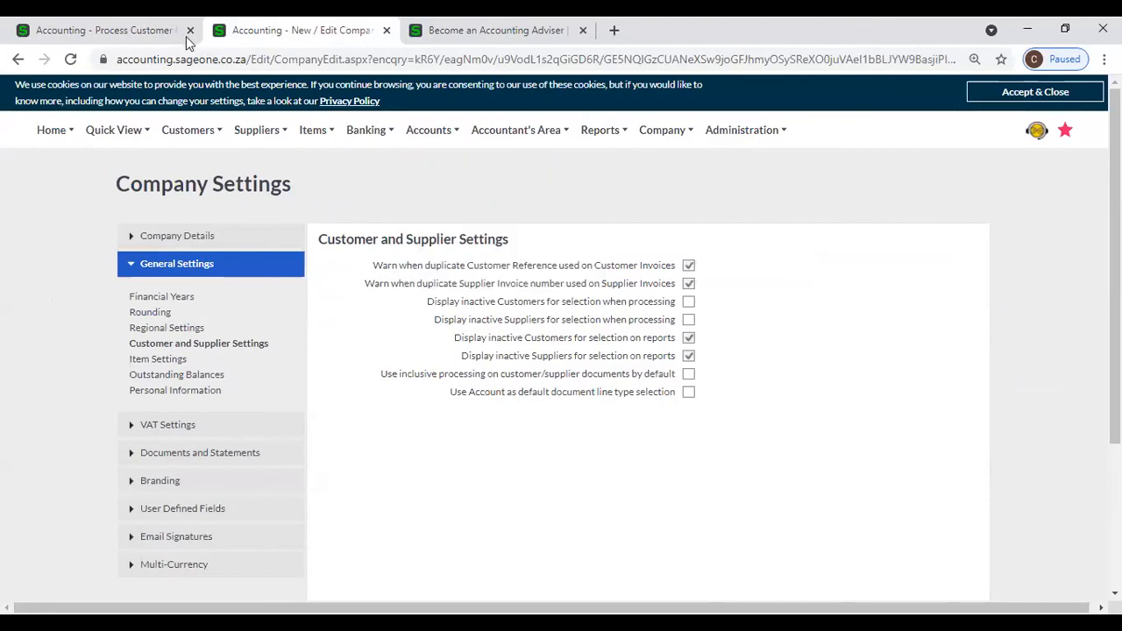
{"action": "left_click", "coordinate": [156, 27]}
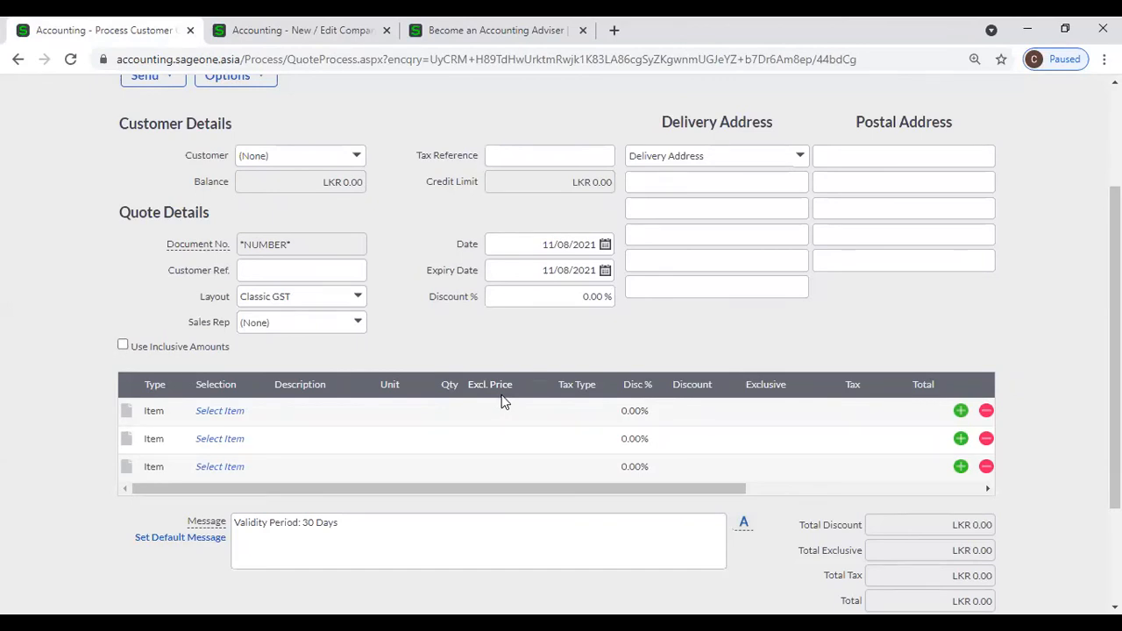
{"action": "left_click", "coordinate": [298, 51]}
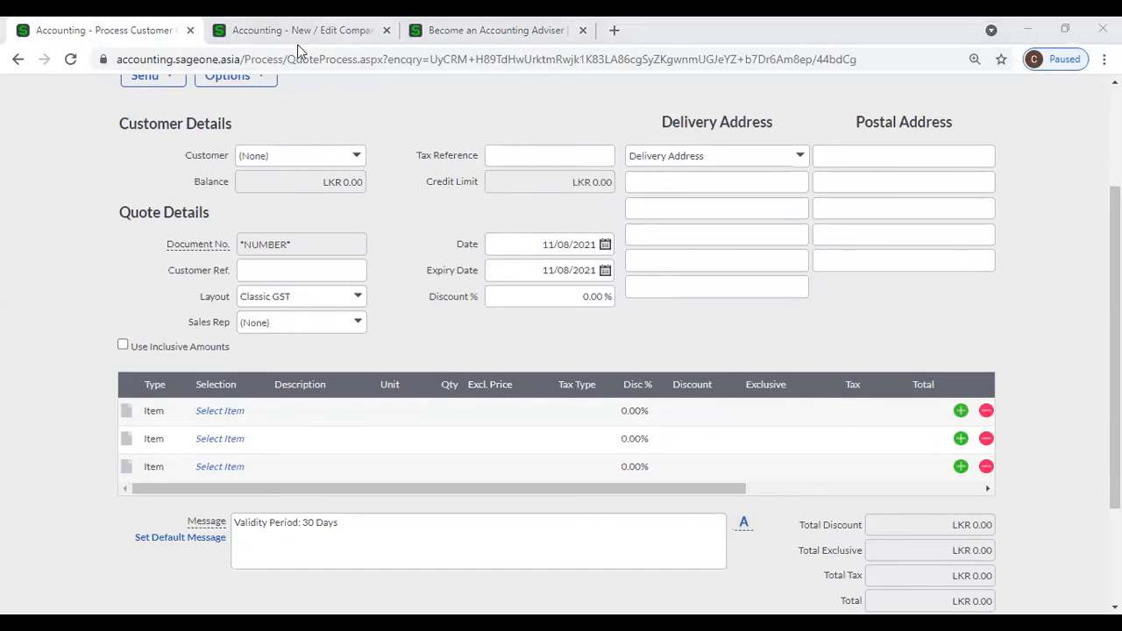
{"action": "left_click", "coordinate": [298, 35]}
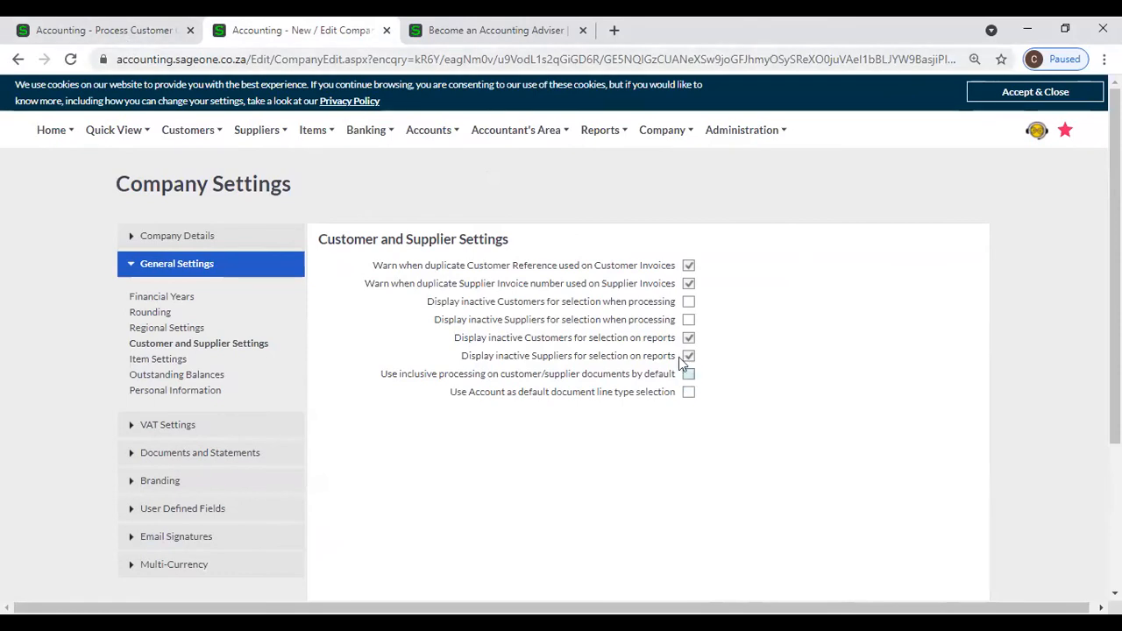
{"action": "left_click", "coordinate": [117, 31]}
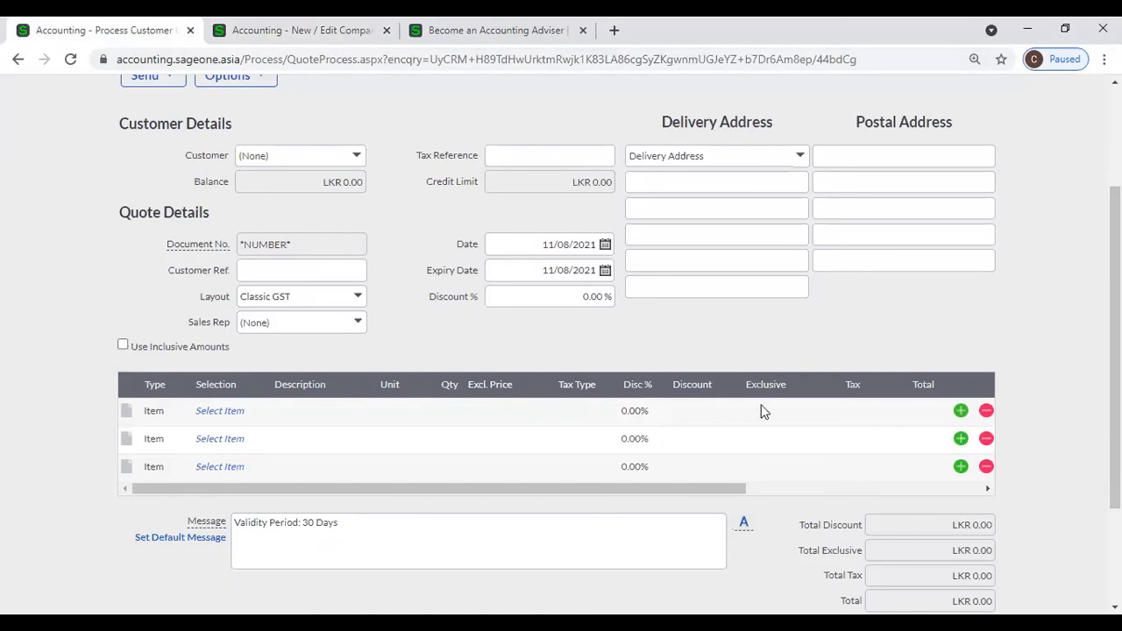
{"action": "left_click", "coordinate": [243, 413]}
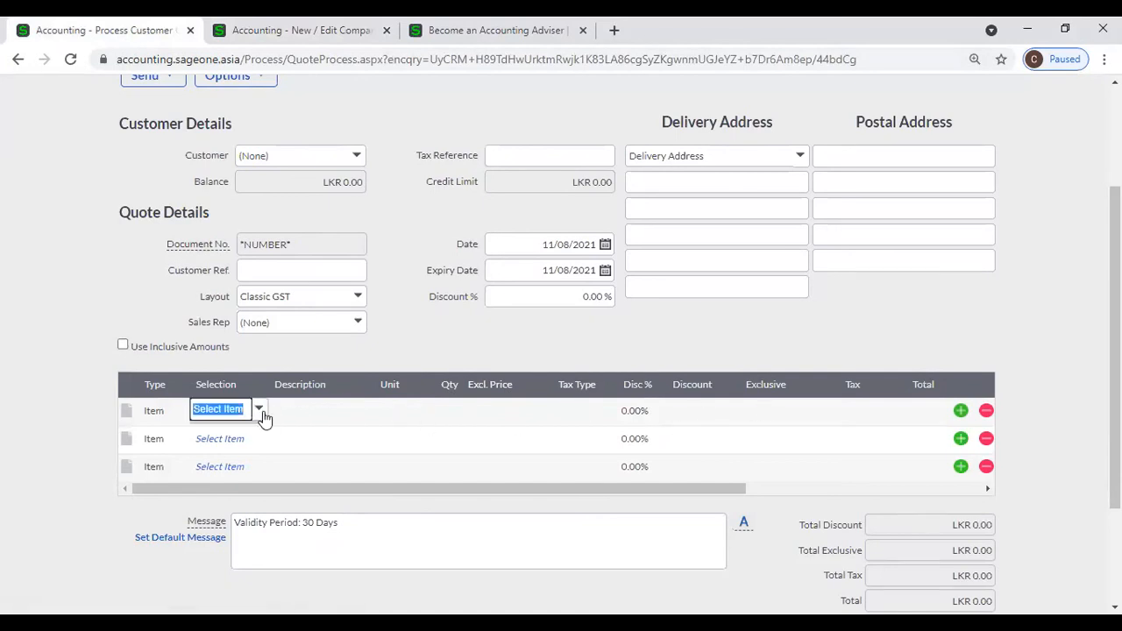
{"action": "left_click", "coordinate": [259, 411]}
{"action": "left_click", "coordinate": [298, 186]}
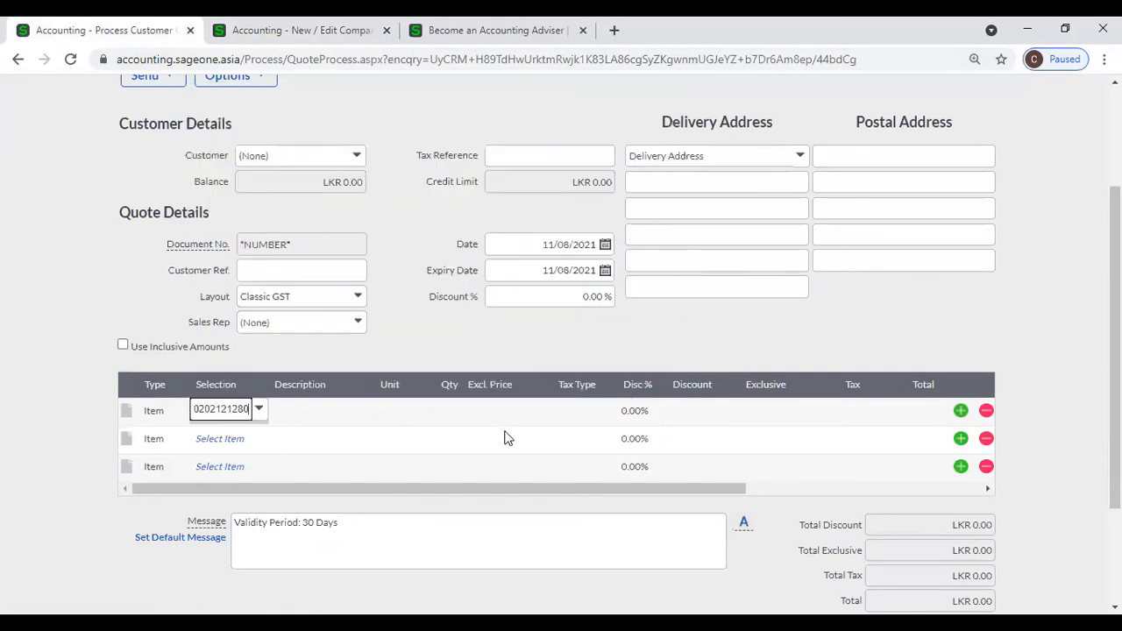
{"action": "key", "text": "Tab"}
{"action": "type", "text": "100"}
{"action": "key", "text": "Tab"}
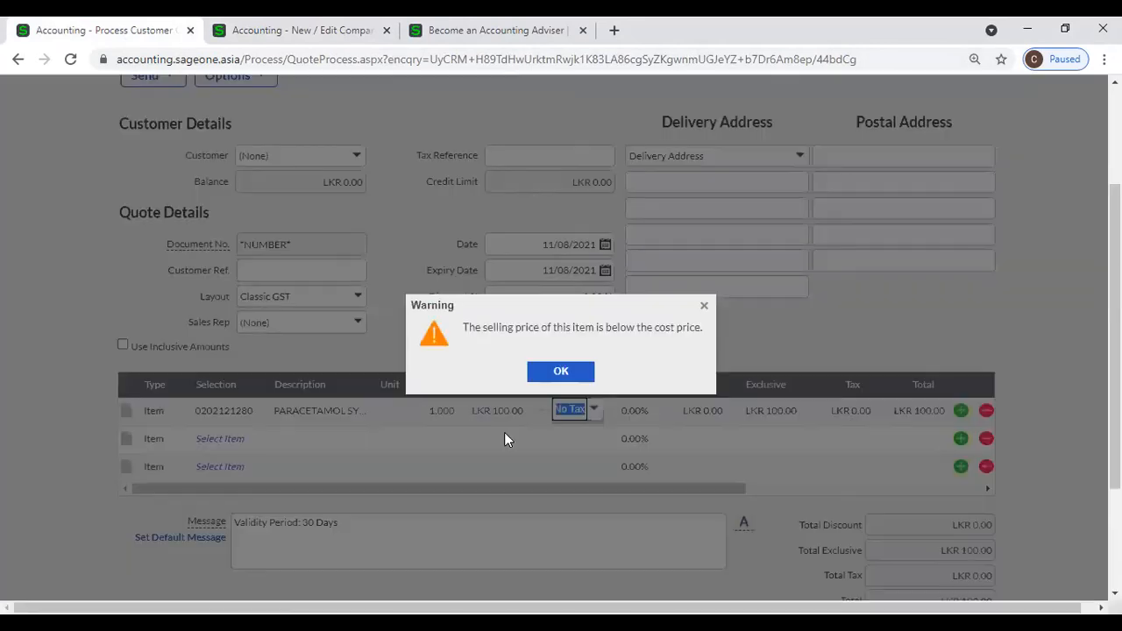
{"action": "left_click", "coordinate": [566, 373]}
Step: Set the first quote line's tax type to VAT 8% and leave its discount fields at zero
{"action": "left_click", "coordinate": [593, 412]}
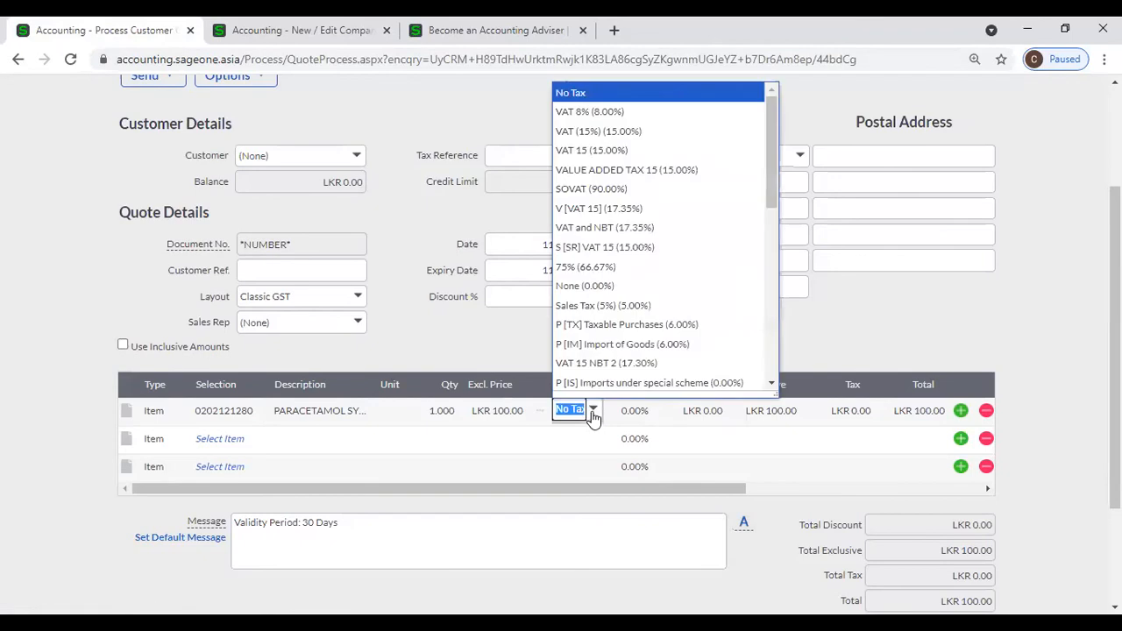
{"action": "left_click", "coordinate": [589, 111]}
{"action": "key", "text": "Tab"}
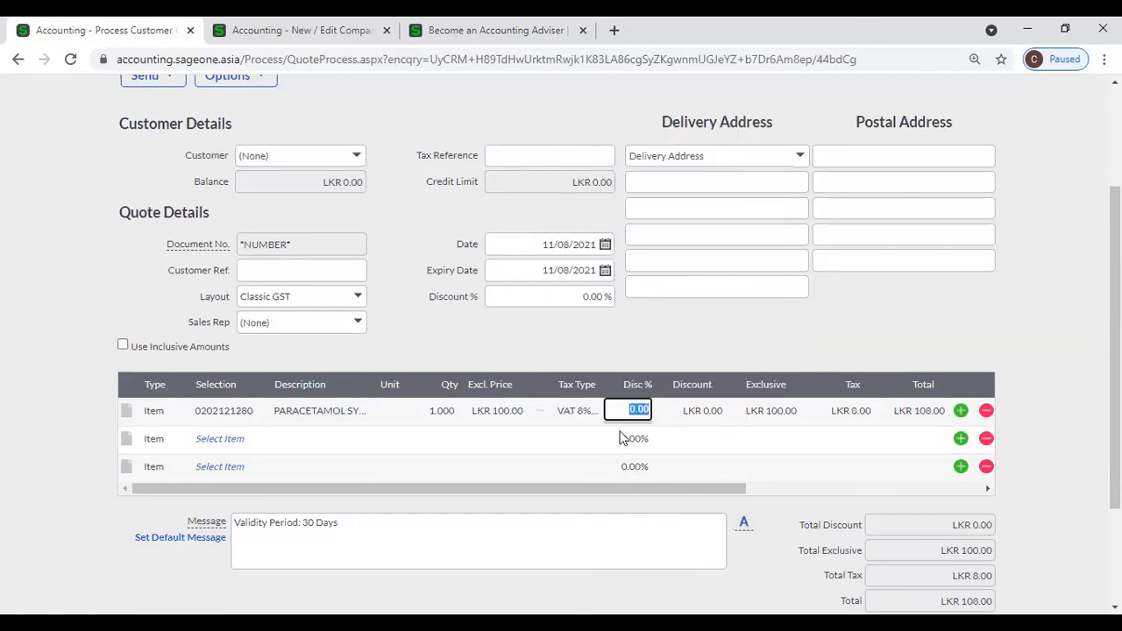
{"action": "key", "text": "Tab"}
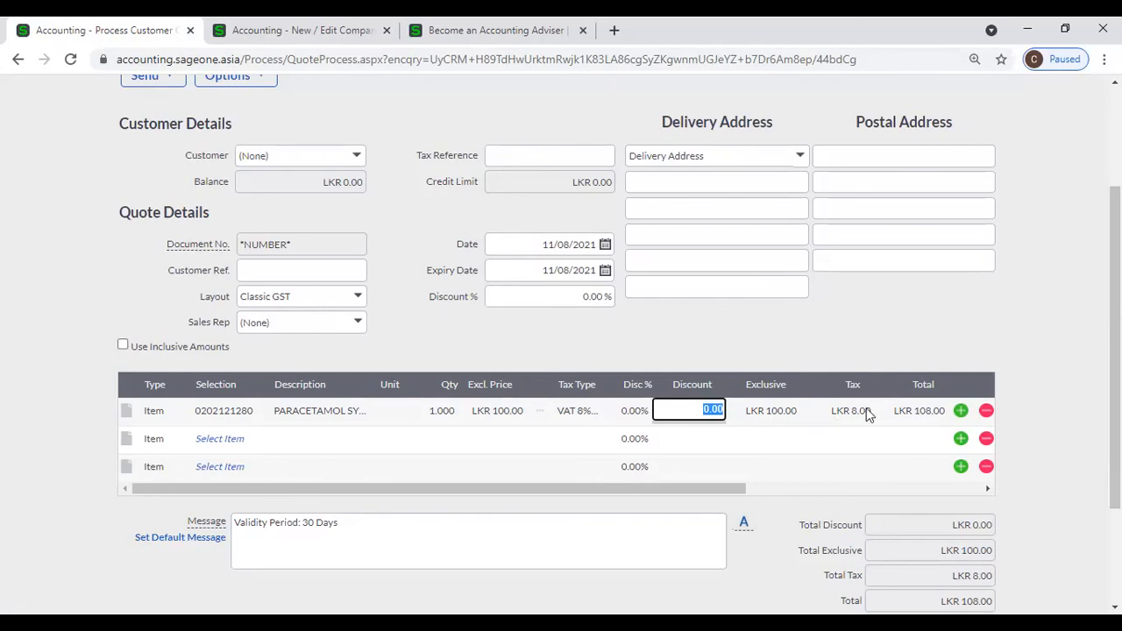
Step: Toggle Use Inclusive Amounts on the quote to compare exclusive and inclusive pricing, checking the Customer and Supplier Settings in between
{"action": "left_click", "coordinate": [123, 346]}
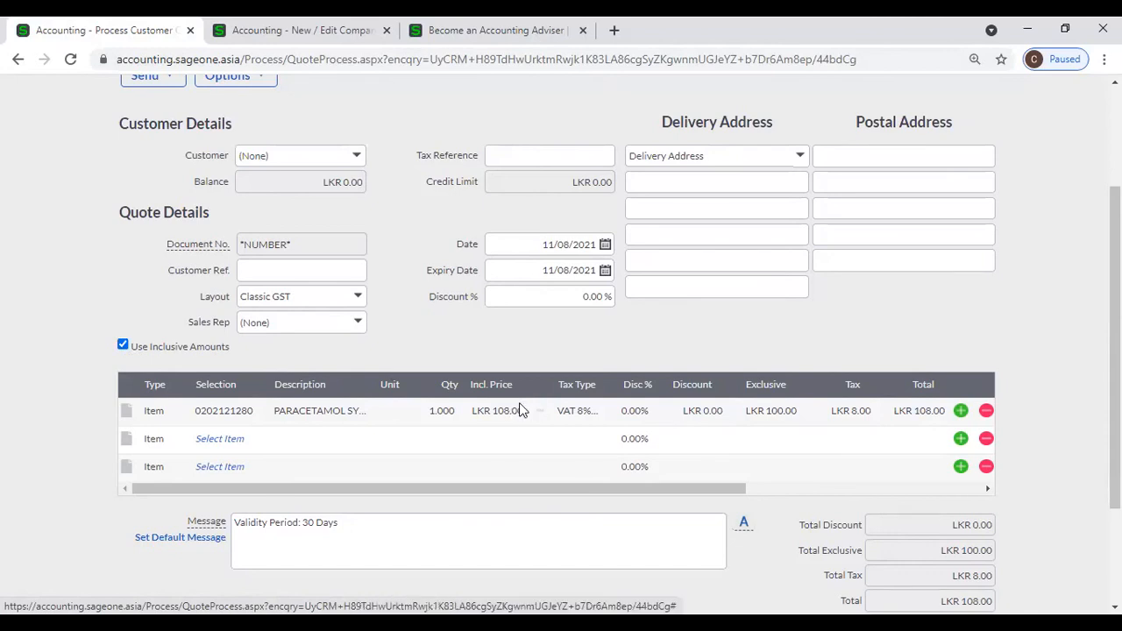
{"action": "left_click", "coordinate": [123, 346]}
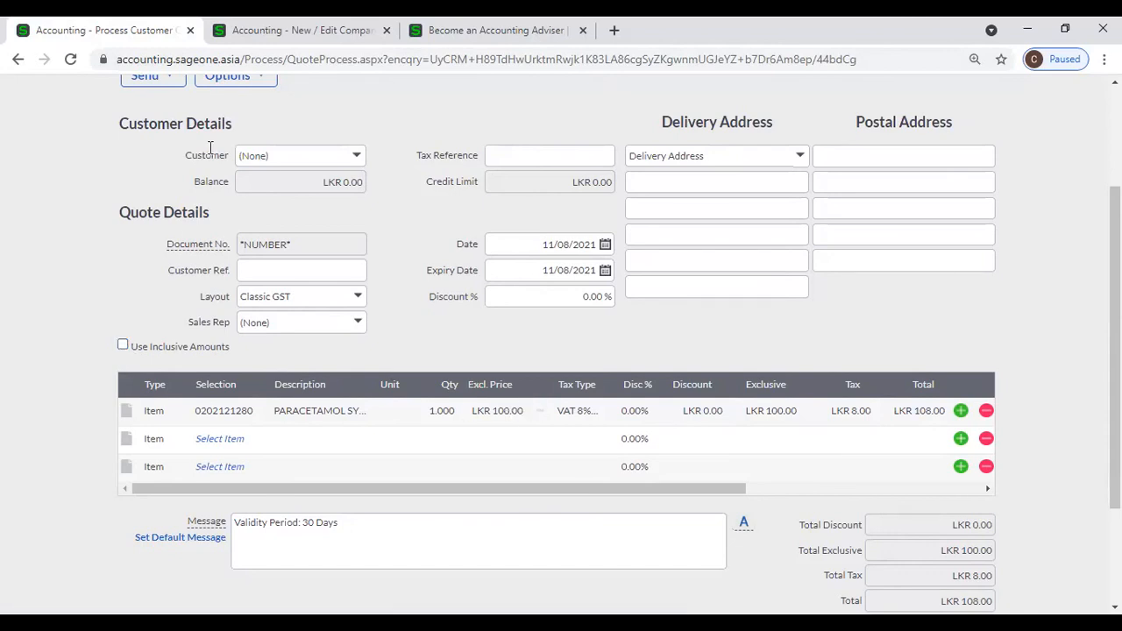
{"action": "left_click", "coordinate": [253, 35]}
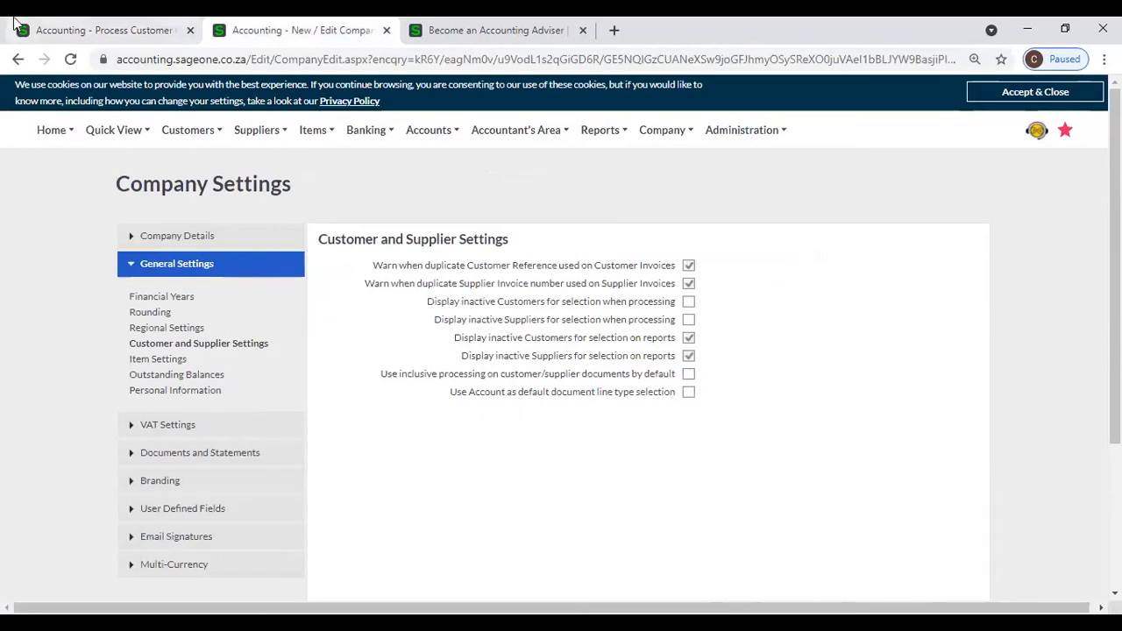
{"action": "left_click", "coordinate": [51, 27]}
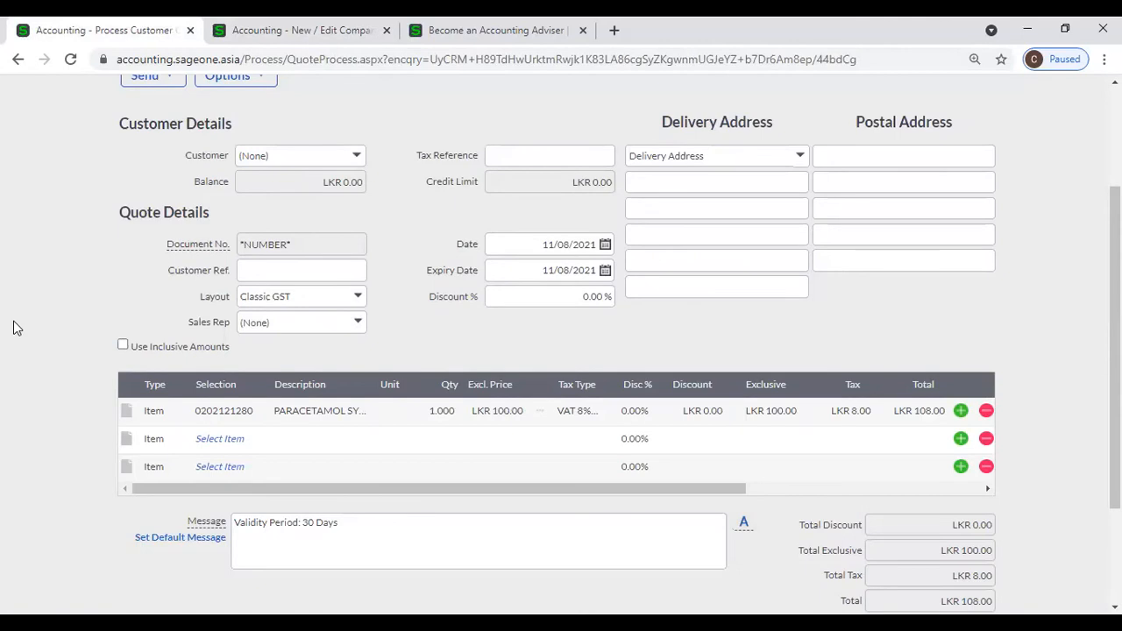
{"action": "left_click", "coordinate": [123, 344]}
{"action": "left_click", "coordinate": [123, 346]}
{"action": "left_click", "coordinate": [122, 346]}
Step: In the Customer and Supplier Settings, enable inclusive processing on customer/supplier documents by default, clear it again, and return to the quote
{"action": "left_click", "coordinate": [263, 32]}
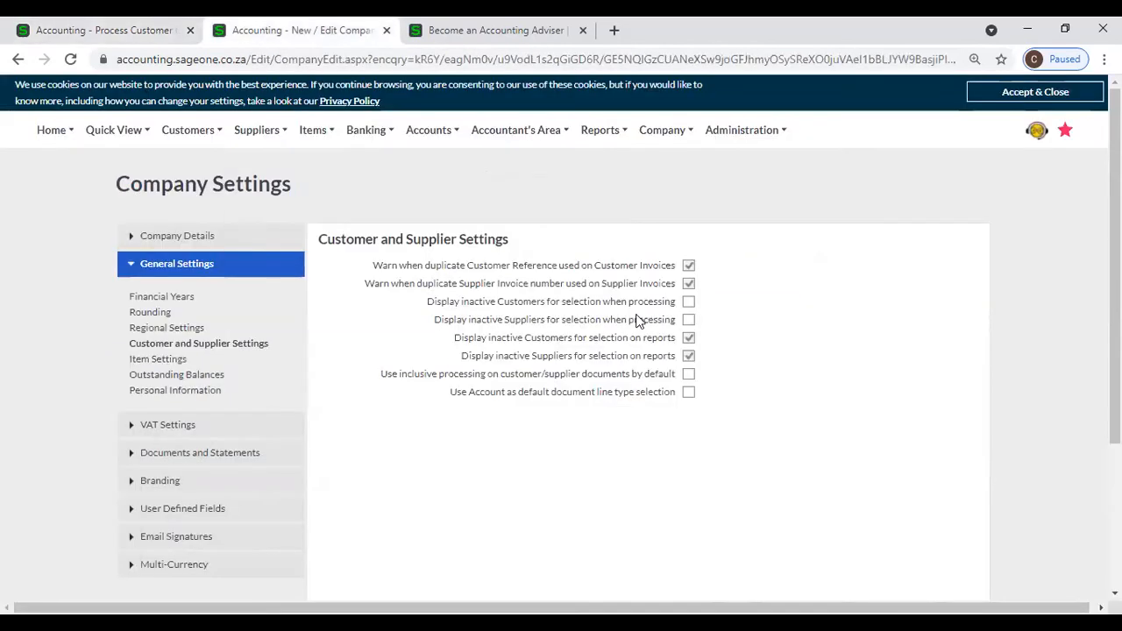
{"action": "left_click", "coordinate": [689, 375]}
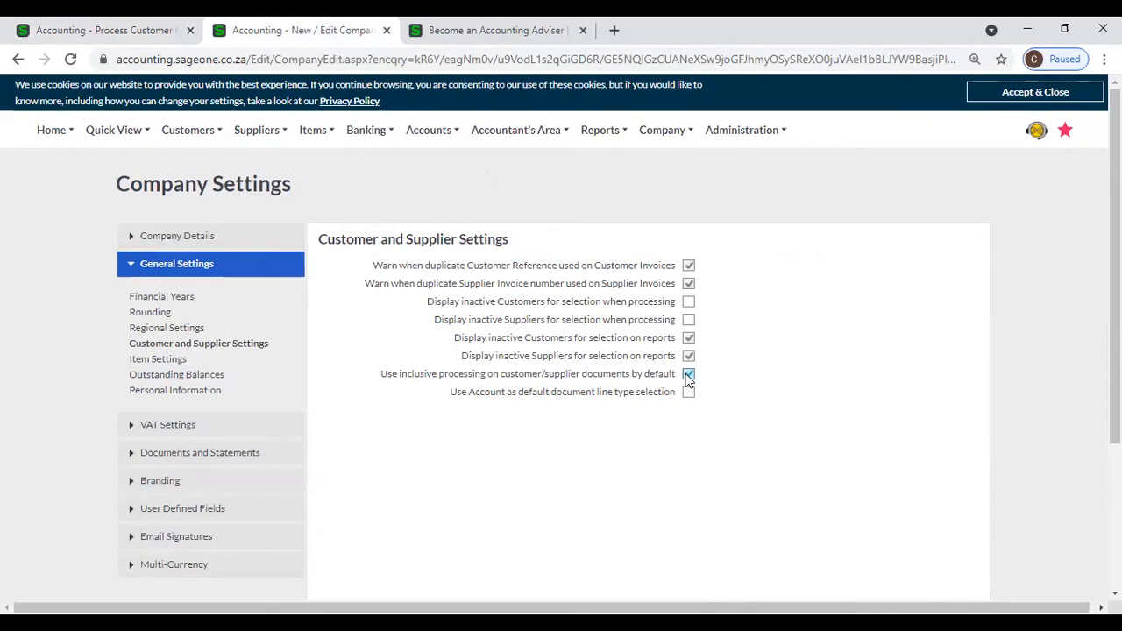
{"action": "left_click", "coordinate": [689, 376]}
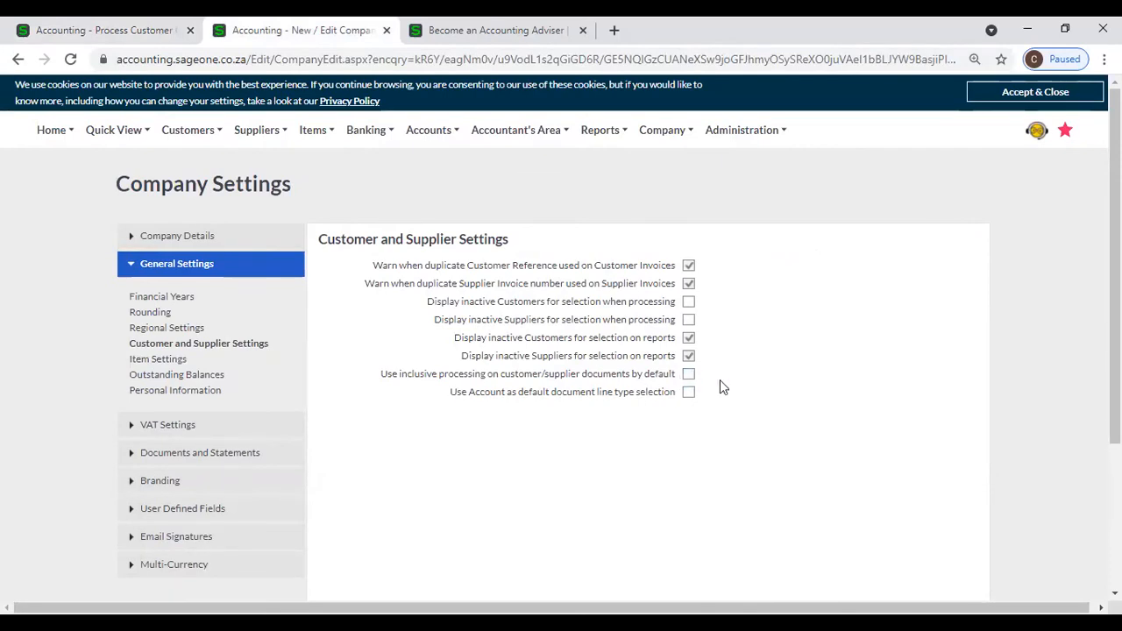
{"action": "left_click", "coordinate": [87, 30]}
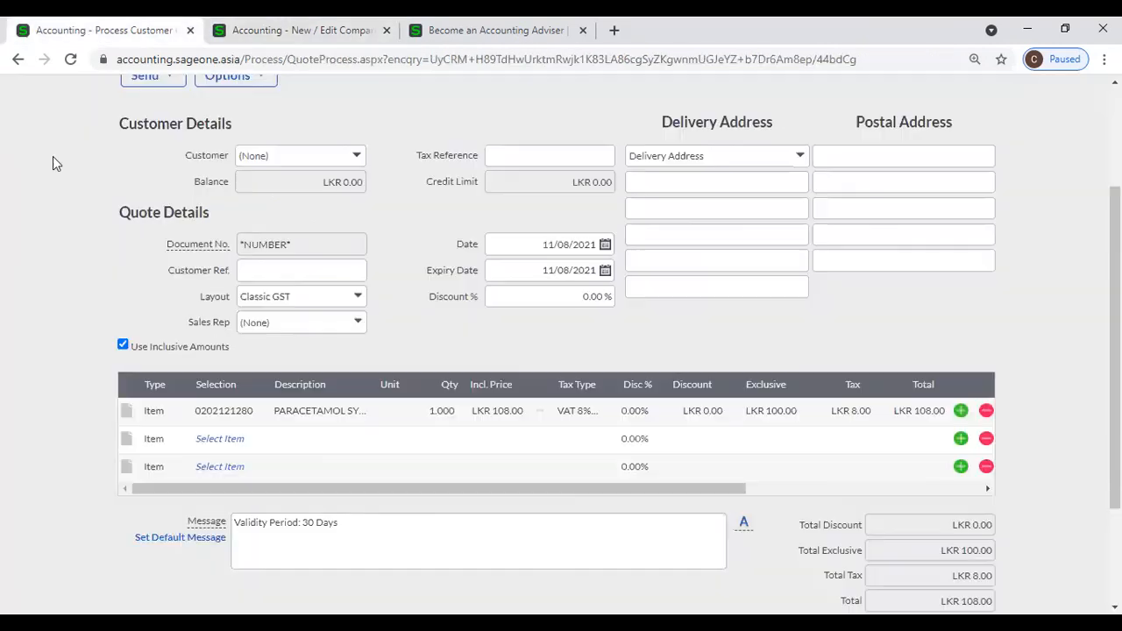
Step: Switch the quote's inclusive amounts off and on, review the company settings, and turn Use Inclusive Amounts off on the quote
{"action": "left_click", "coordinate": [123, 347]}
{"action": "left_click", "coordinate": [122, 345]}
{"action": "left_click", "coordinate": [280, 40]}
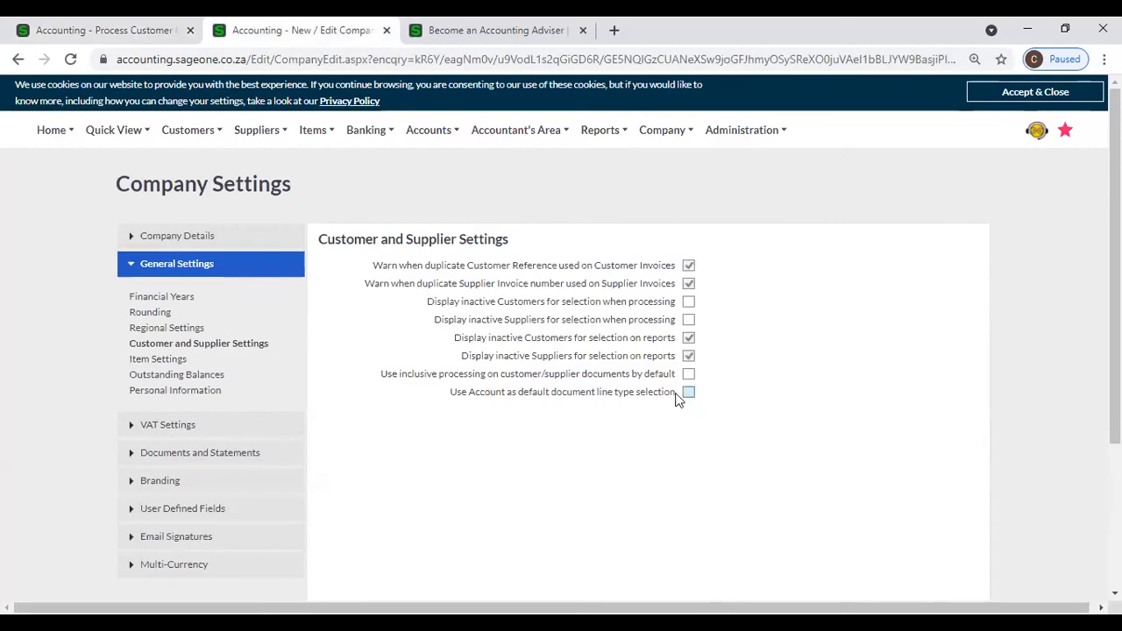
{"action": "left_click", "coordinate": [73, 31]}
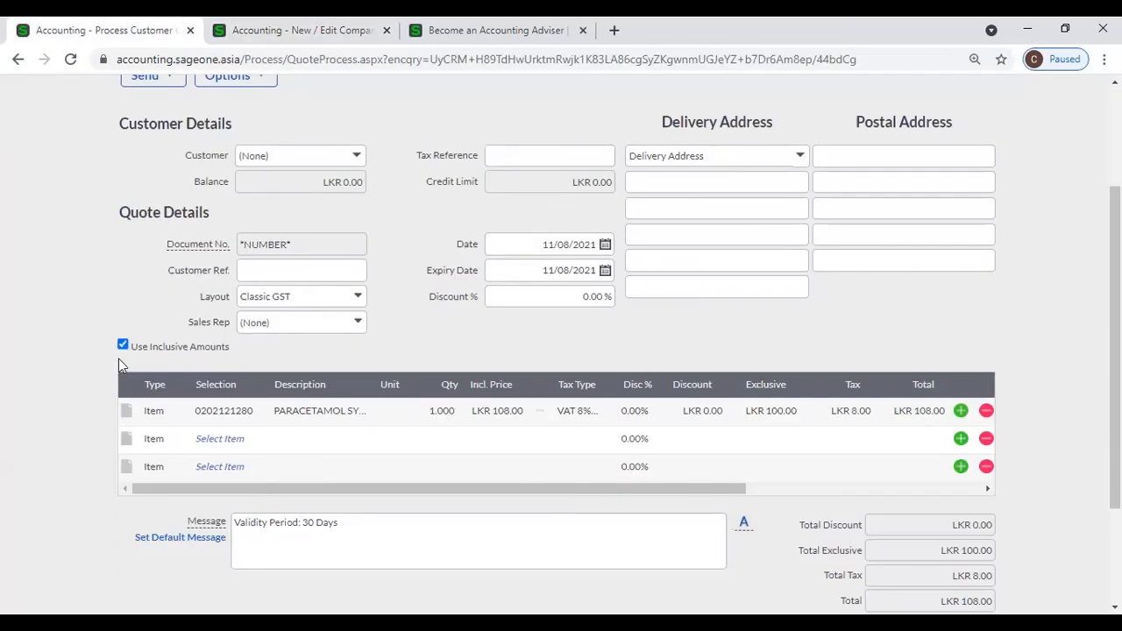
{"action": "left_click", "coordinate": [122, 346]}
Step: Compare the first quote line's type field with the company setting for using Account as the default document line type
{"action": "left_click", "coordinate": [164, 411]}
{"action": "left_click", "coordinate": [180, 412]}
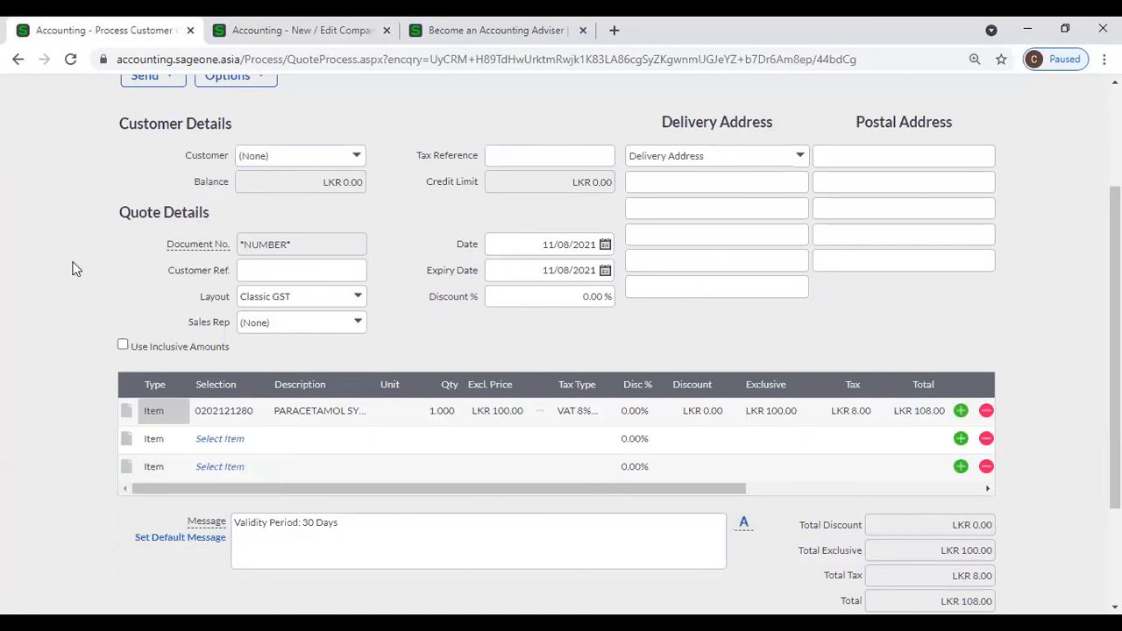
{"action": "left_click", "coordinate": [298, 29]}
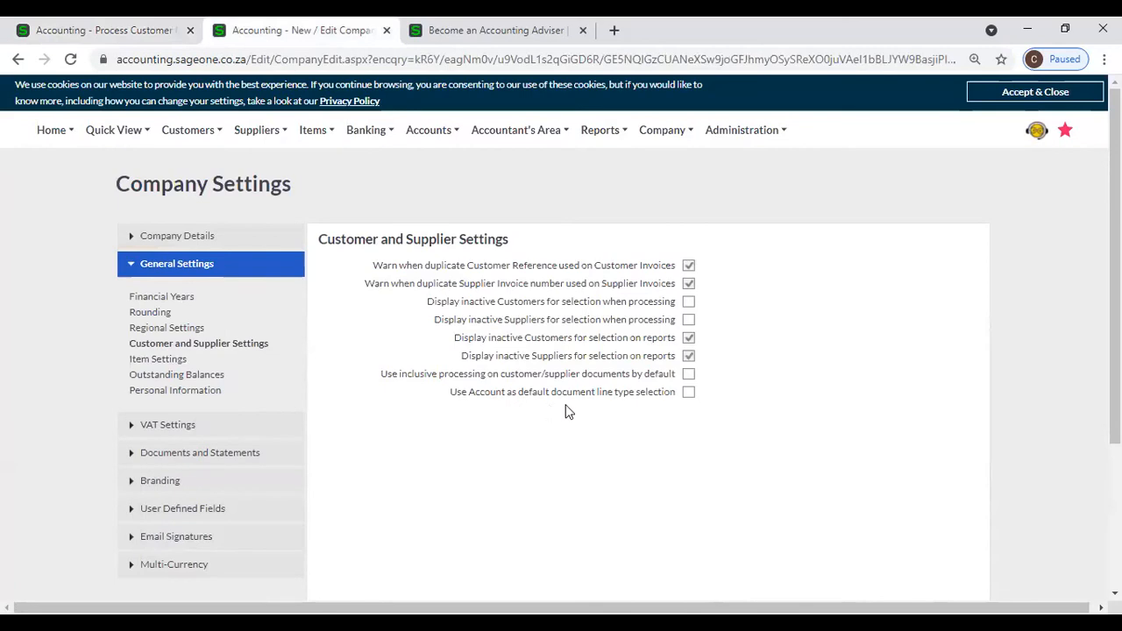
{"action": "left_click", "coordinate": [115, 38]}
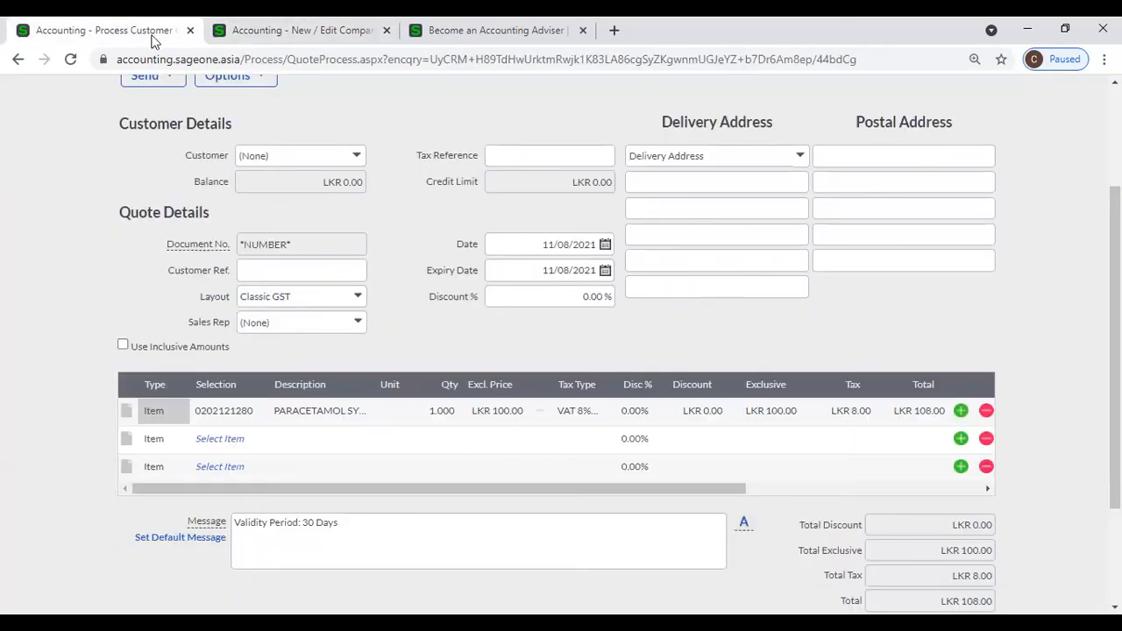
{"action": "key", "text": "ctrl+Tab"}
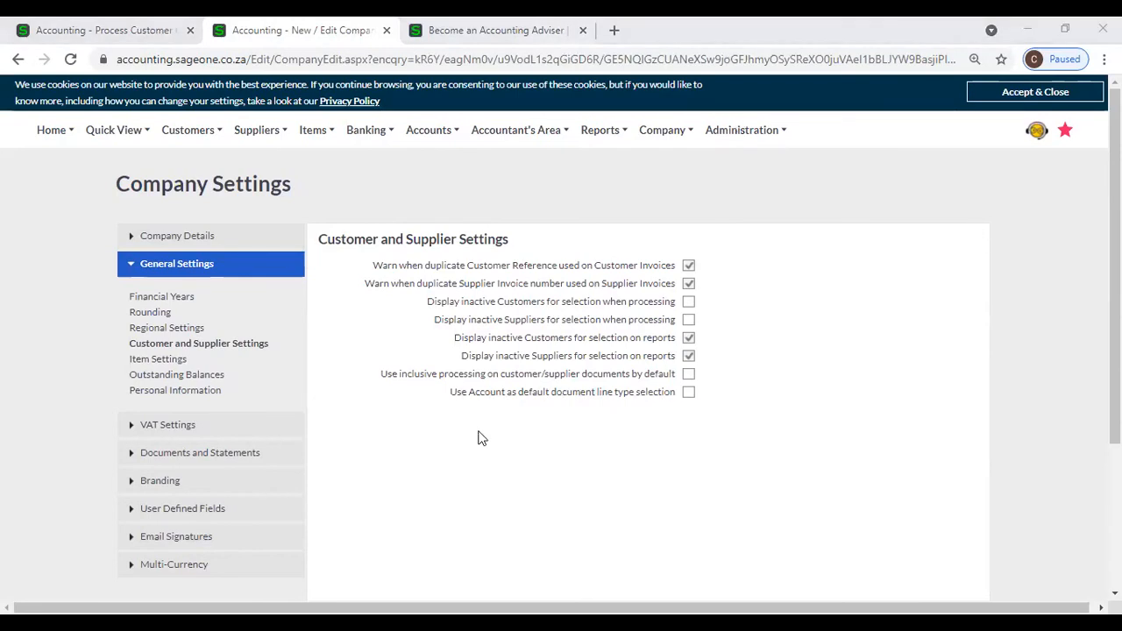
{"action": "left_click", "coordinate": [77, 36]}
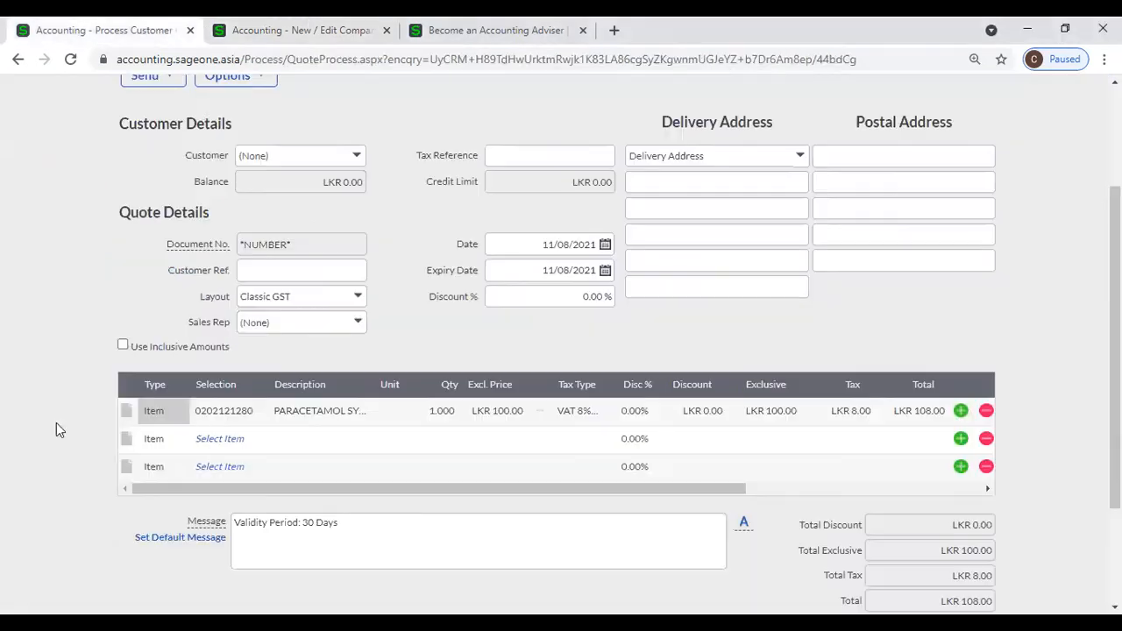
Step: Examine the available line types and the item selection list for the first quote line
{"action": "left_click", "coordinate": [177, 422]}
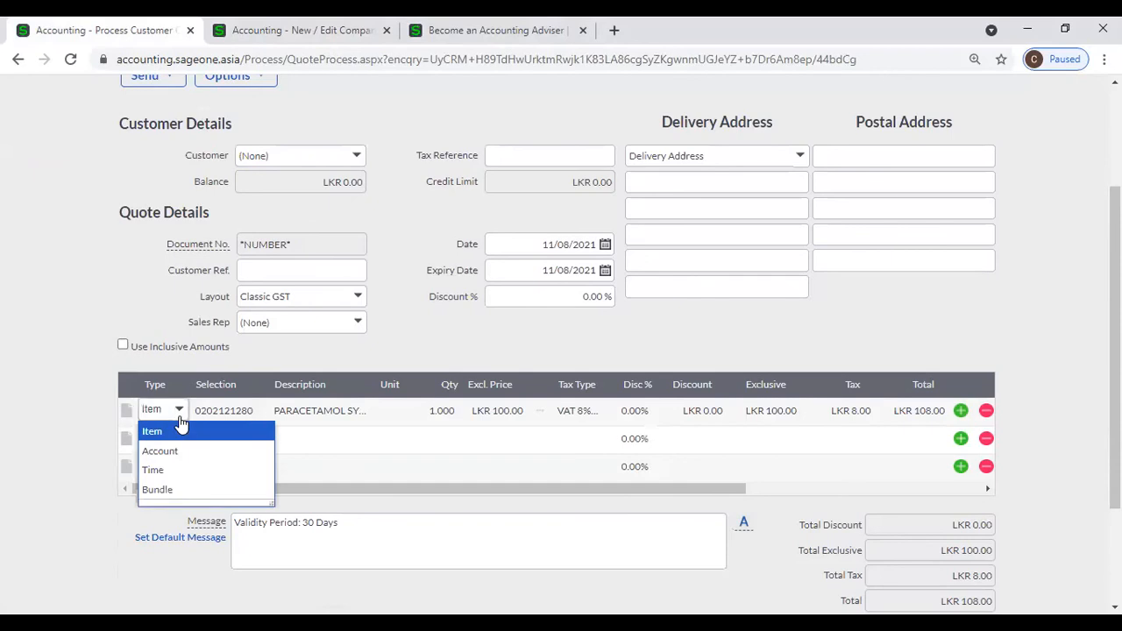
{"action": "left_click", "coordinate": [180, 422]}
{"action": "left_click", "coordinate": [180, 421]}
{"action": "left_click", "coordinate": [175, 426]}
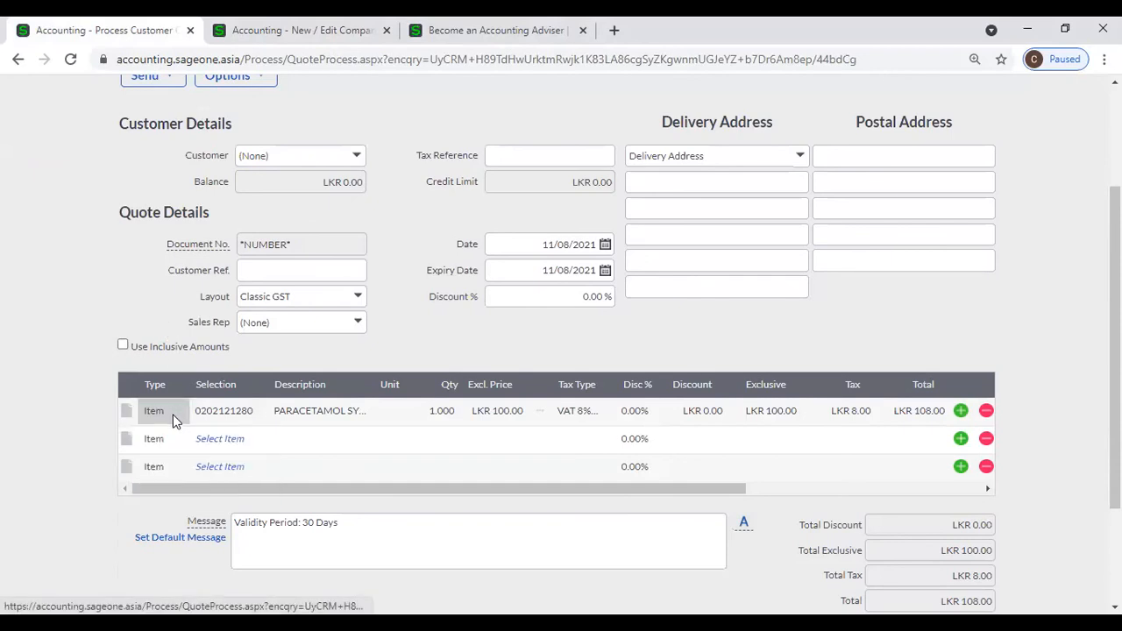
{"action": "left_click", "coordinate": [233, 421]}
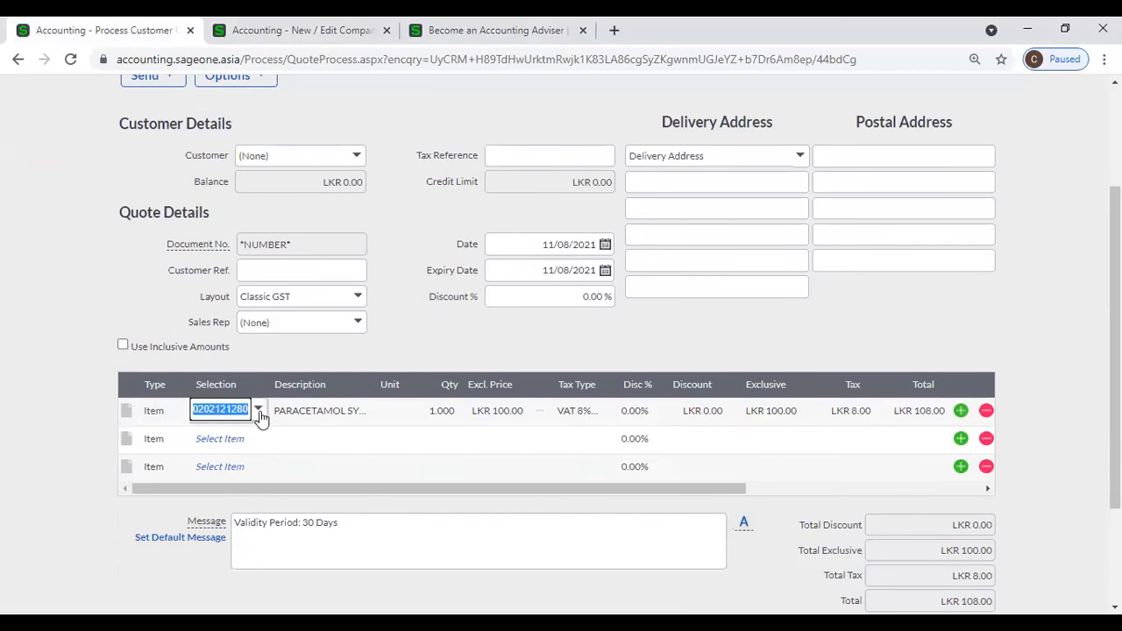
{"action": "left_click", "coordinate": [259, 412]}
{"action": "left_click", "coordinate": [88, 324]}
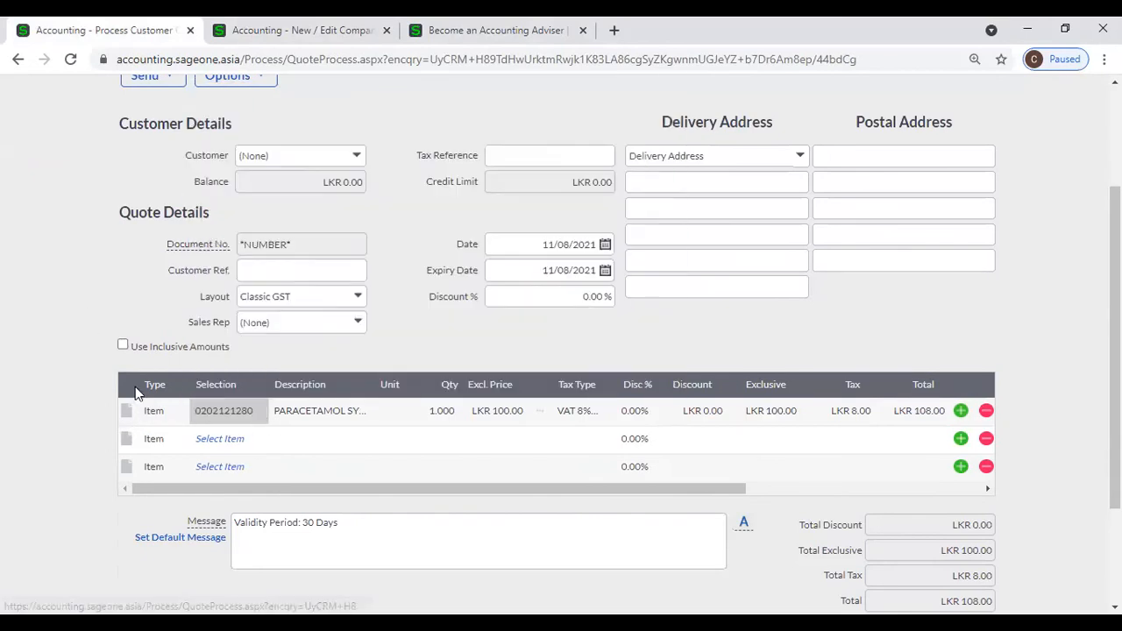
Step: Change the first quote line's type to Account and view its account selection list
{"action": "left_click", "coordinate": [167, 417]}
{"action": "left_click", "coordinate": [178, 412]}
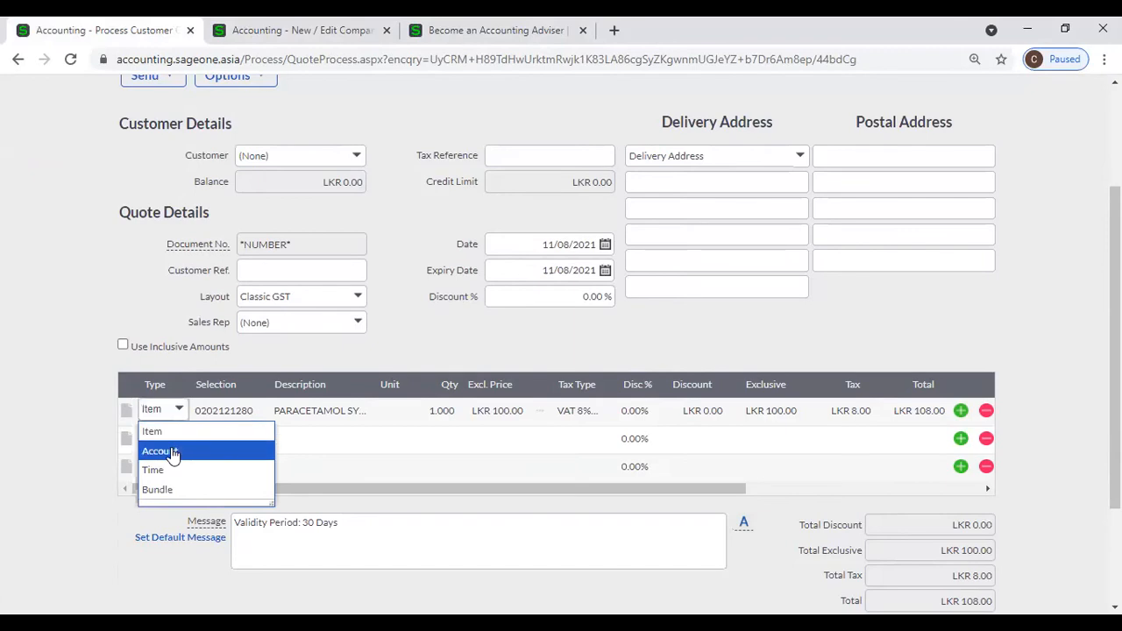
{"action": "left_click", "coordinate": [170, 455]}
{"action": "left_click", "coordinate": [248, 417]}
{"action": "left_click", "coordinate": [259, 411]}
{"action": "left_click", "coordinate": [15, 298]}
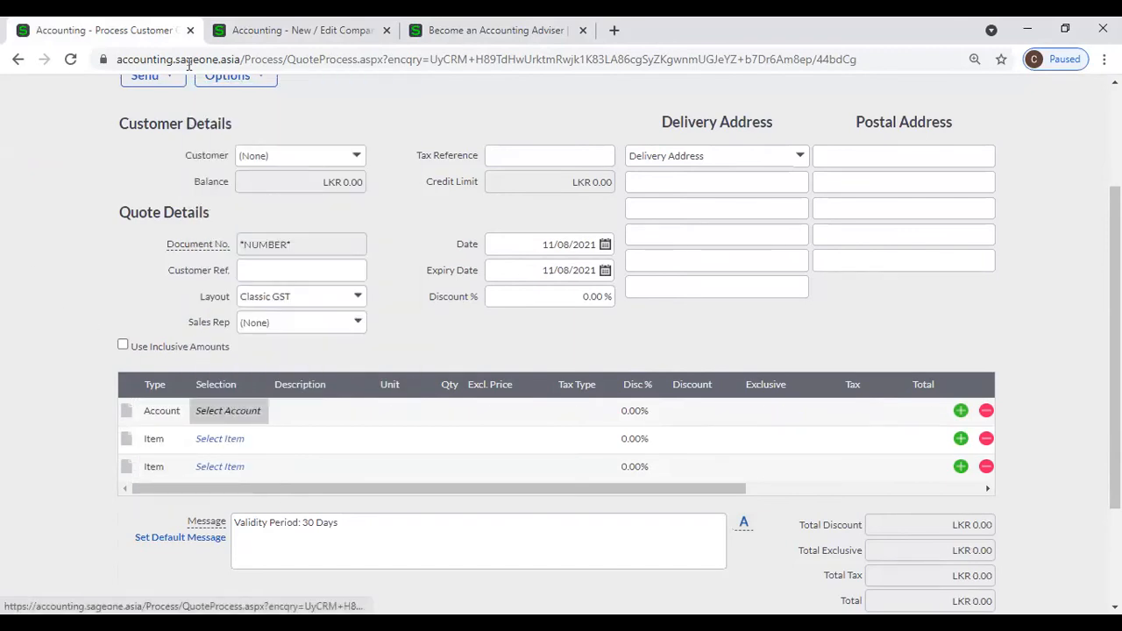
Step: Review the default Account line type option in the company settings, and check the first quote line's type field
{"action": "left_click", "coordinate": [240, 39]}
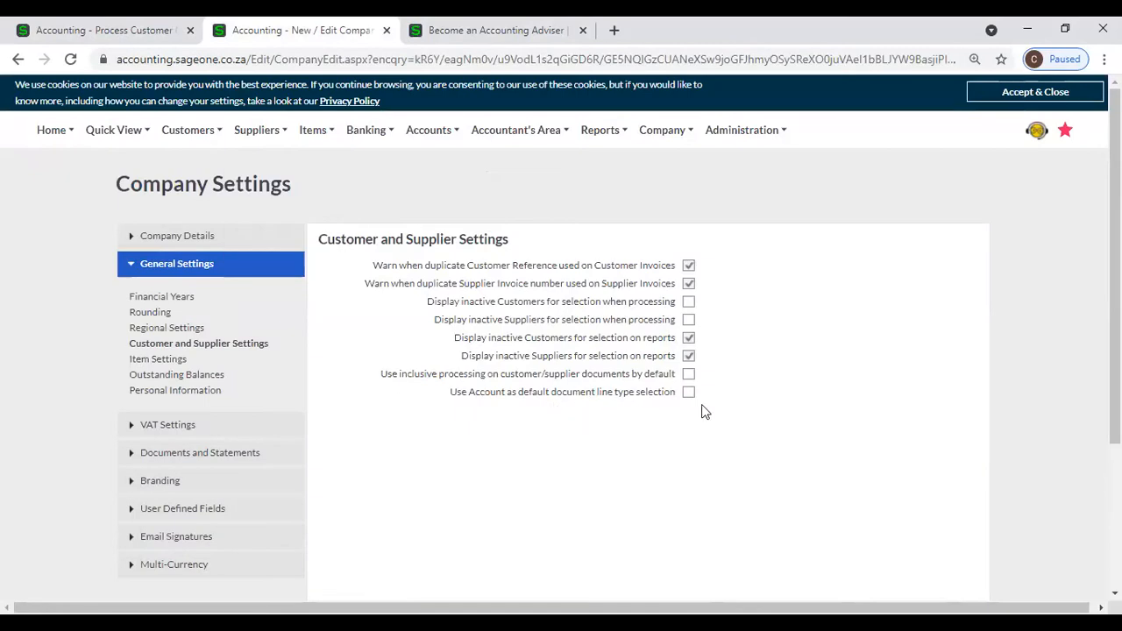
{"action": "left_click", "coordinate": [110, 26]}
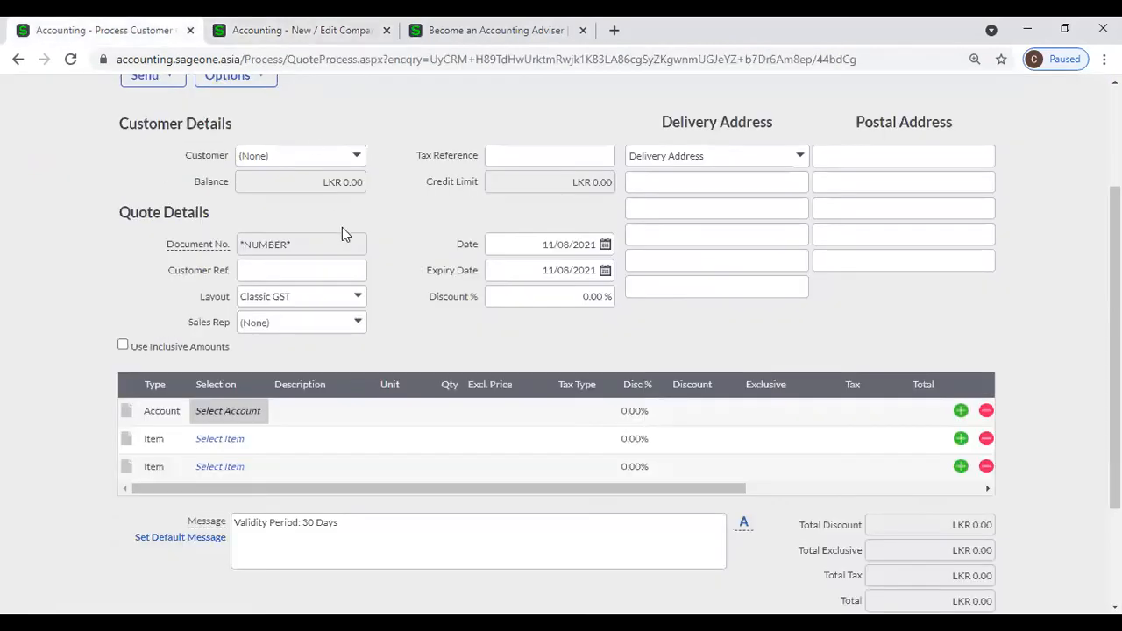
{"action": "left_click", "coordinate": [162, 412]}
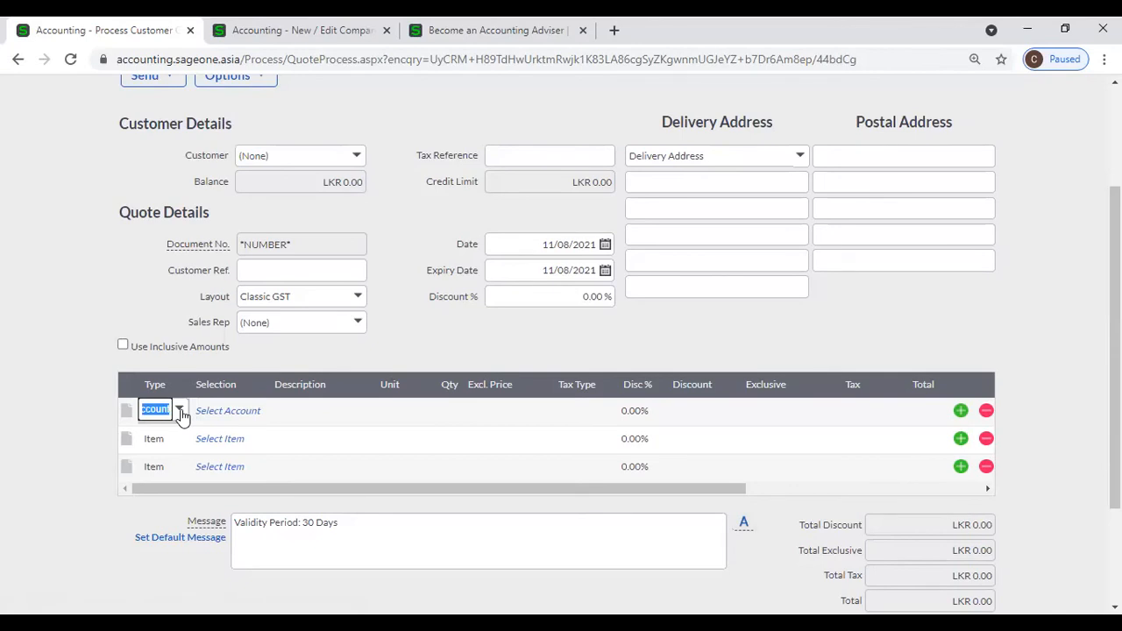
{"action": "left_click", "coordinate": [67, 332]}
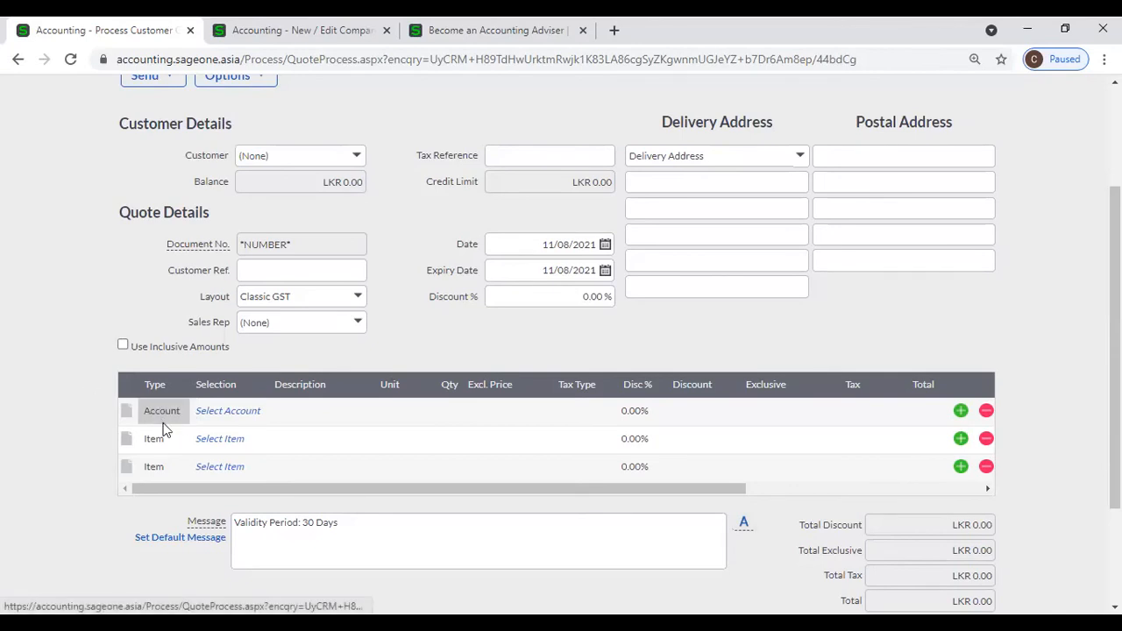
Step: Leave the quote without saving and open this company's settings
{"action": "scroll", "coordinate": [227, 291], "scroll_direction": "up", "scroll_amount": 2}
{"action": "left_click", "coordinate": [664, 131]}
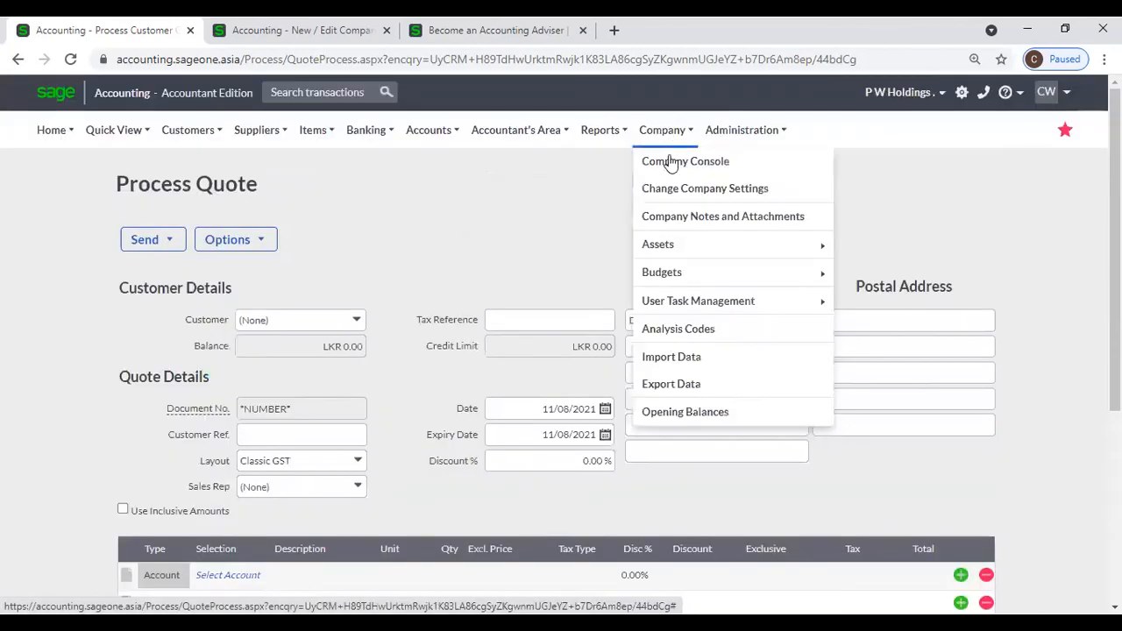
{"action": "left_click", "coordinate": [690, 189]}
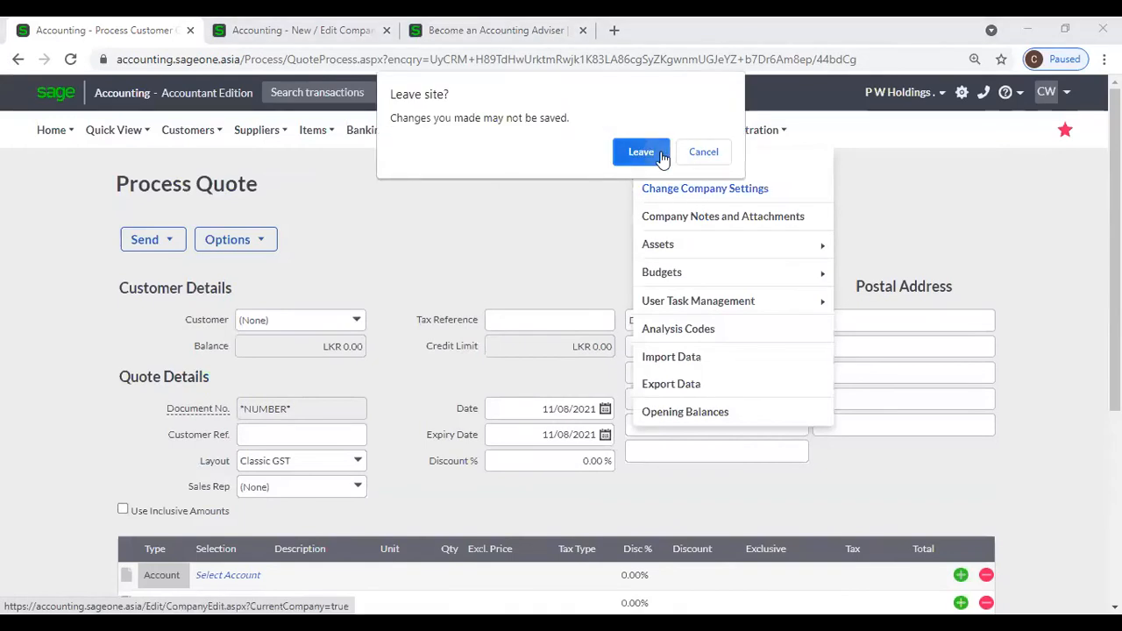
{"action": "key", "text": "Return"}
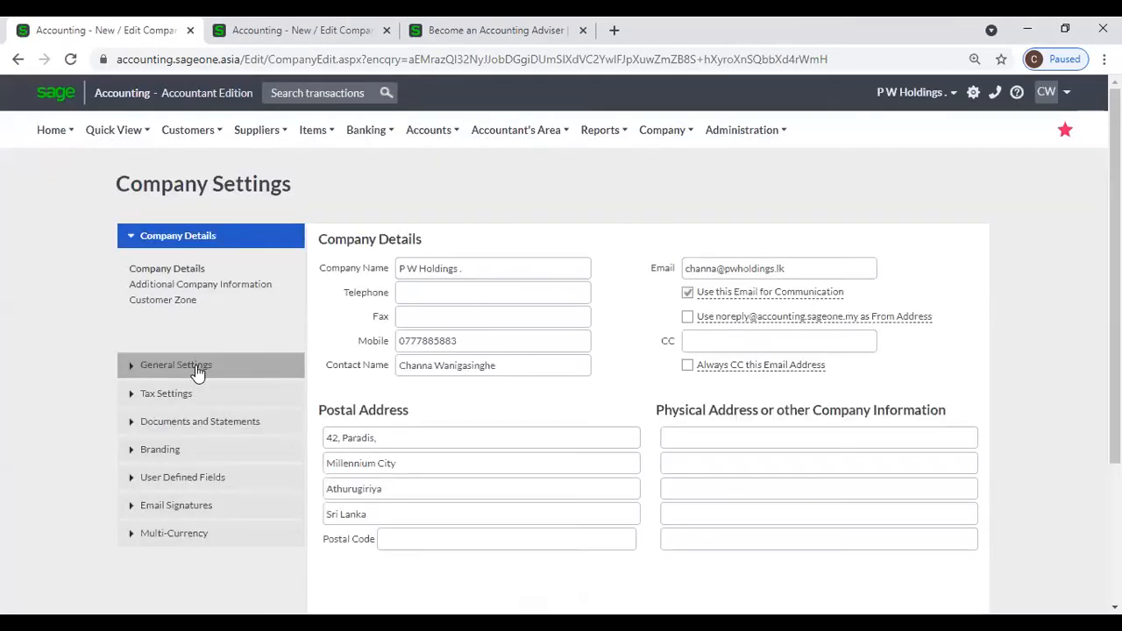
Step: In the Customer and Supplier Settings, enable Use Account as default document line type selection and save the company settings
{"action": "left_click", "coordinate": [196, 364]}
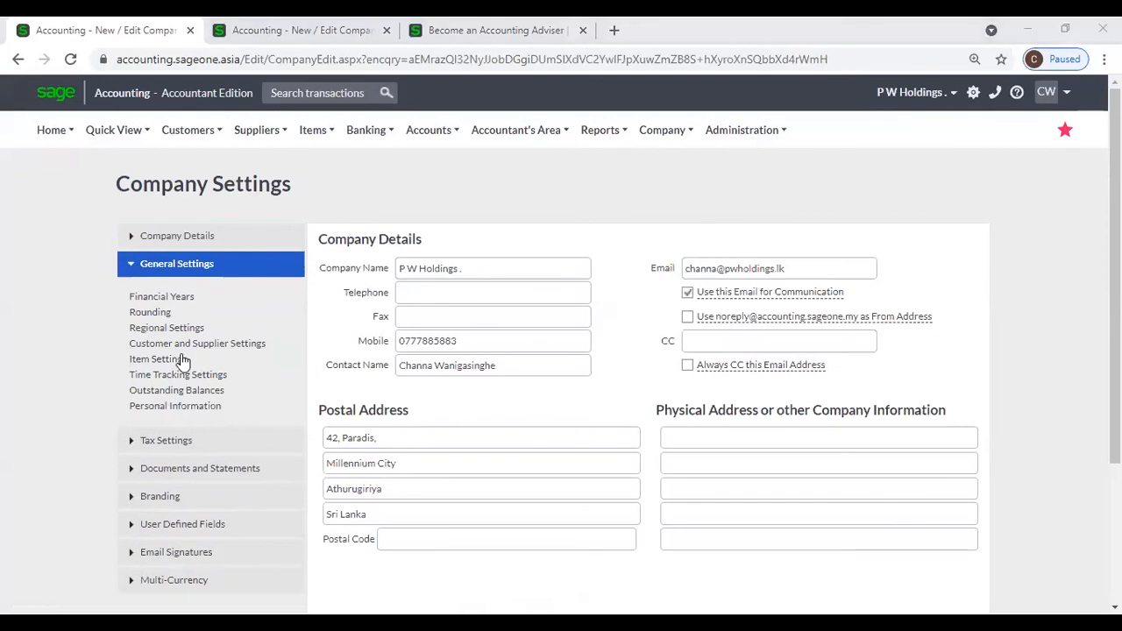
{"action": "left_click", "coordinate": [664, 130]}
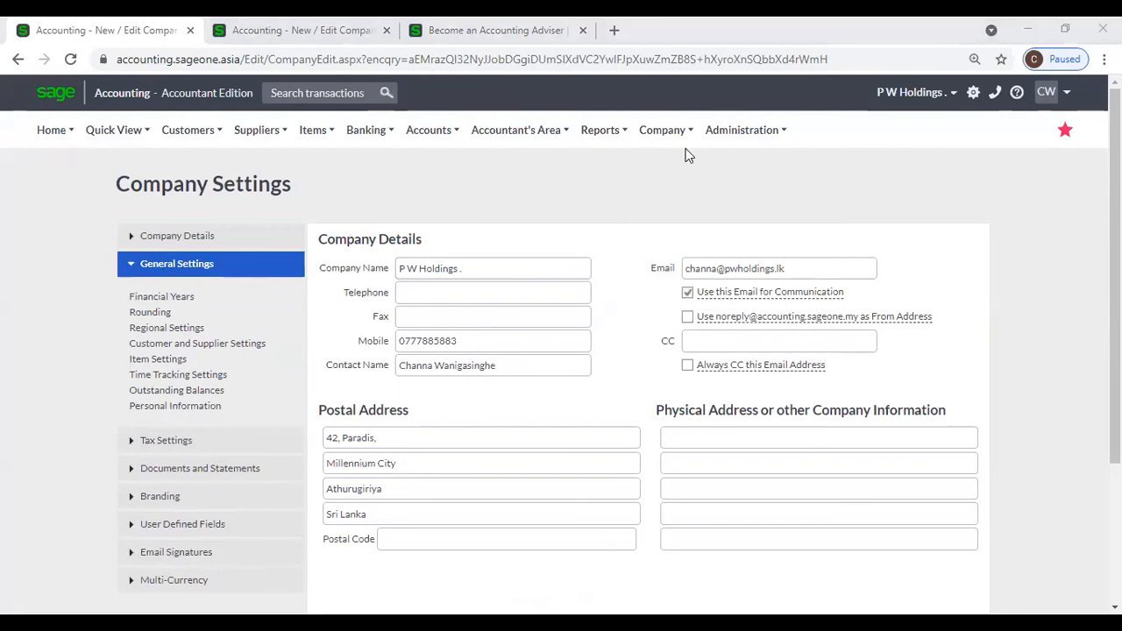
{"action": "left_click", "coordinate": [164, 346]}
{"action": "left_click", "coordinate": [689, 392]}
{"action": "scroll", "coordinate": [692, 405], "scroll_direction": "down", "scroll_amount": 2}
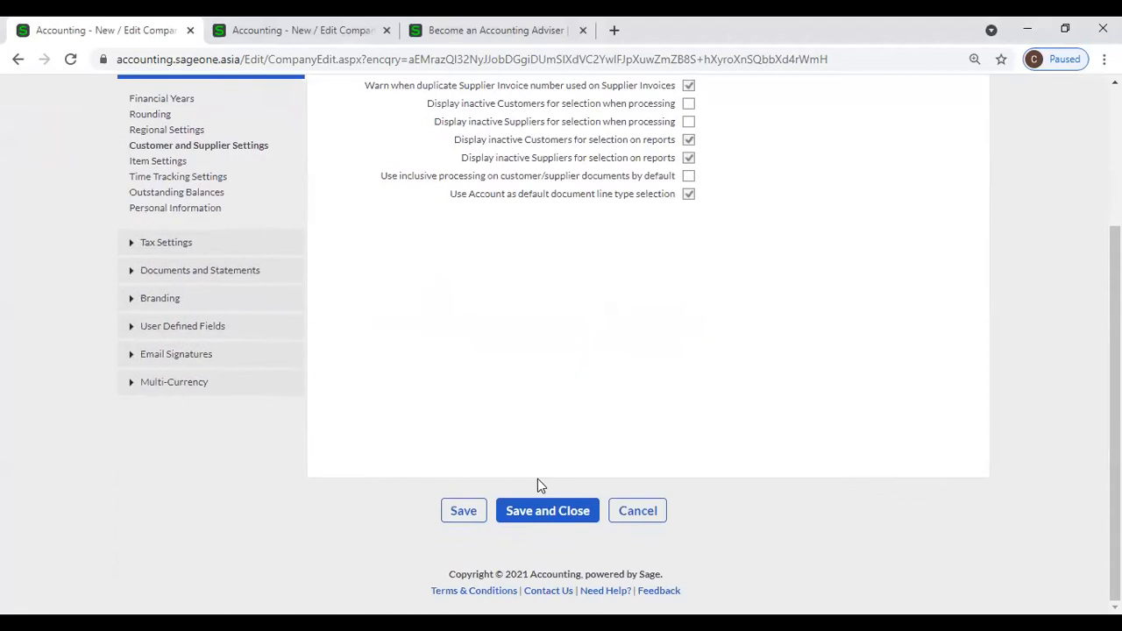
{"action": "left_click", "coordinate": [466, 511]}
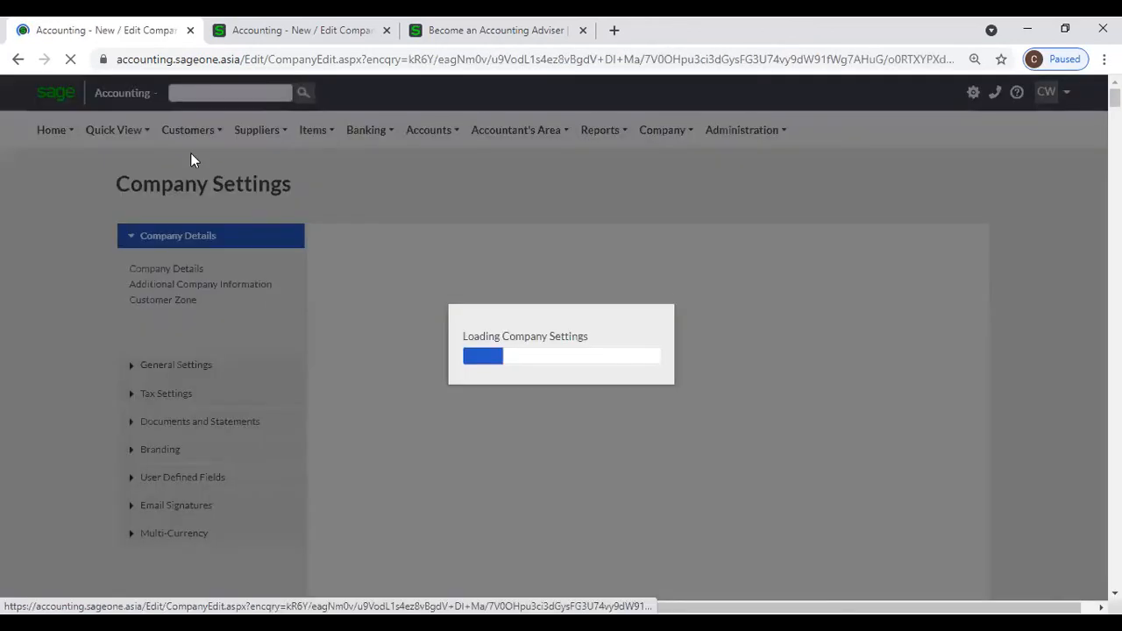
Step: Open the Customer Quotes transaction list
{"action": "mouse_move", "coordinate": [186, 135]}
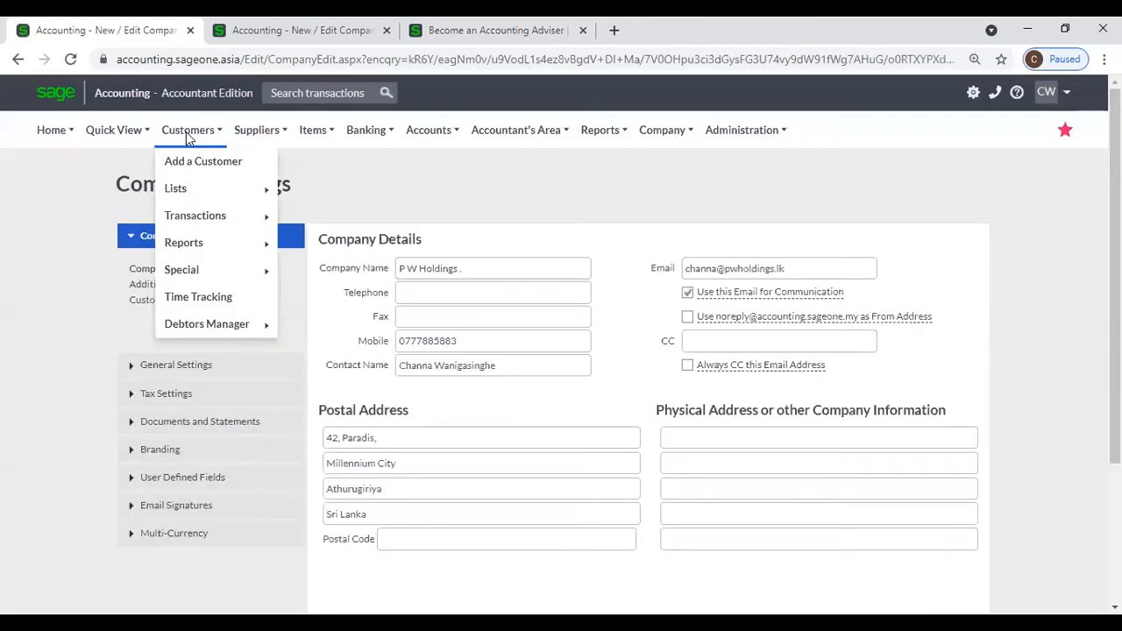
{"action": "mouse_move", "coordinate": [186, 200]}
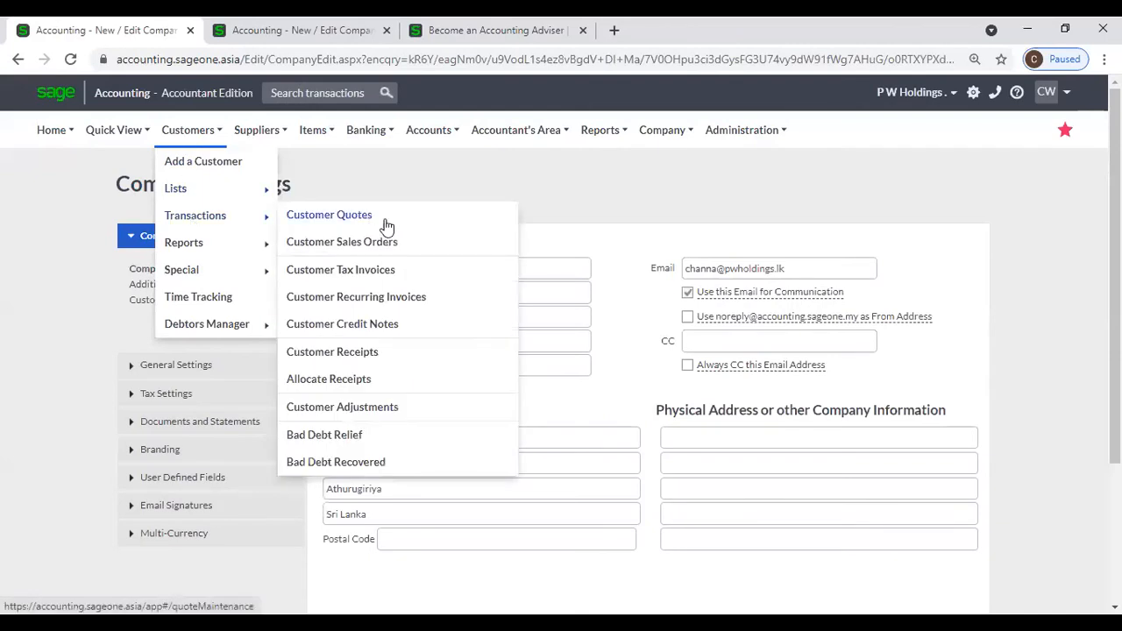
{"action": "left_click", "coordinate": [387, 226]}
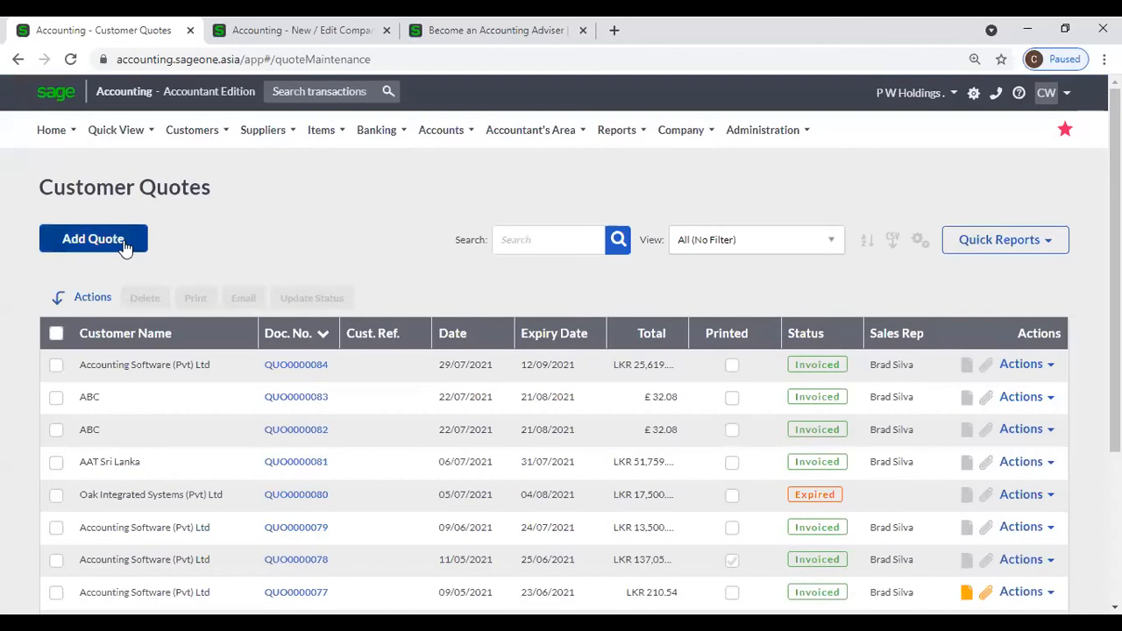
Step: Start a new customer quote and review the accounts available for selection on its first line
{"action": "left_click", "coordinate": [125, 244]}
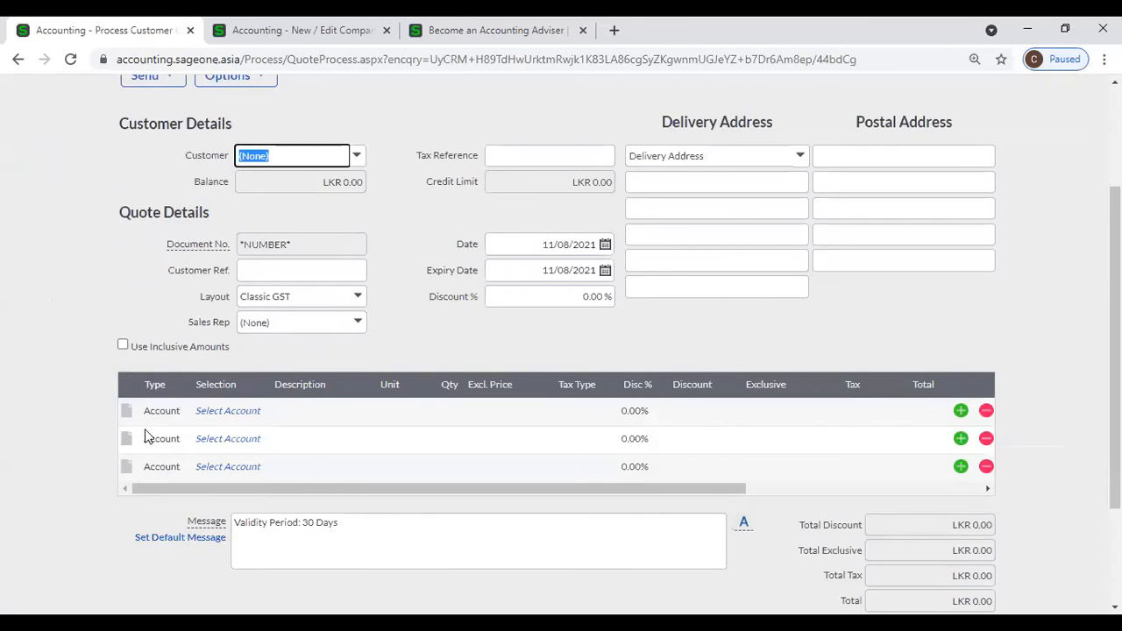
{"action": "left_click", "coordinate": [257, 412]}
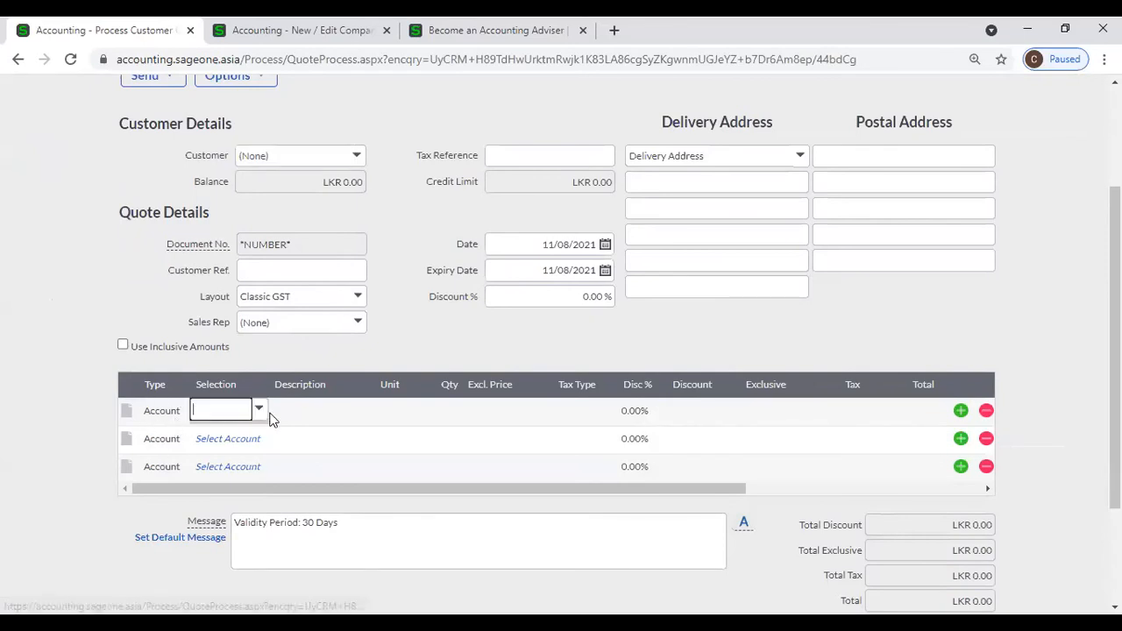
{"action": "left_click", "coordinate": [258, 413]}
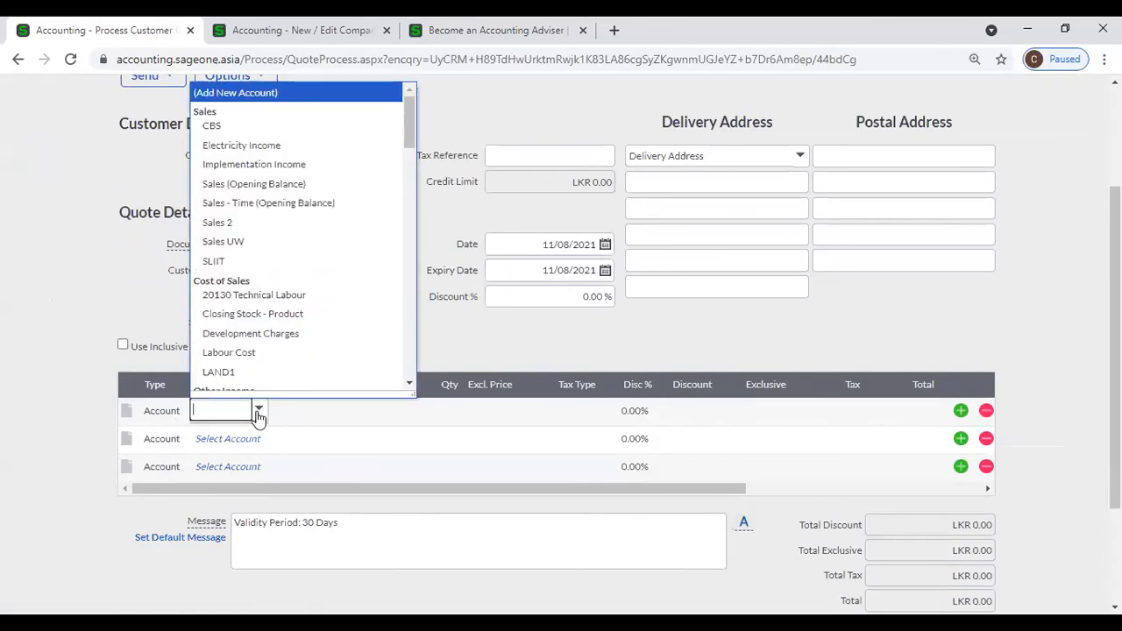
{"action": "left_click", "coordinate": [49, 332]}
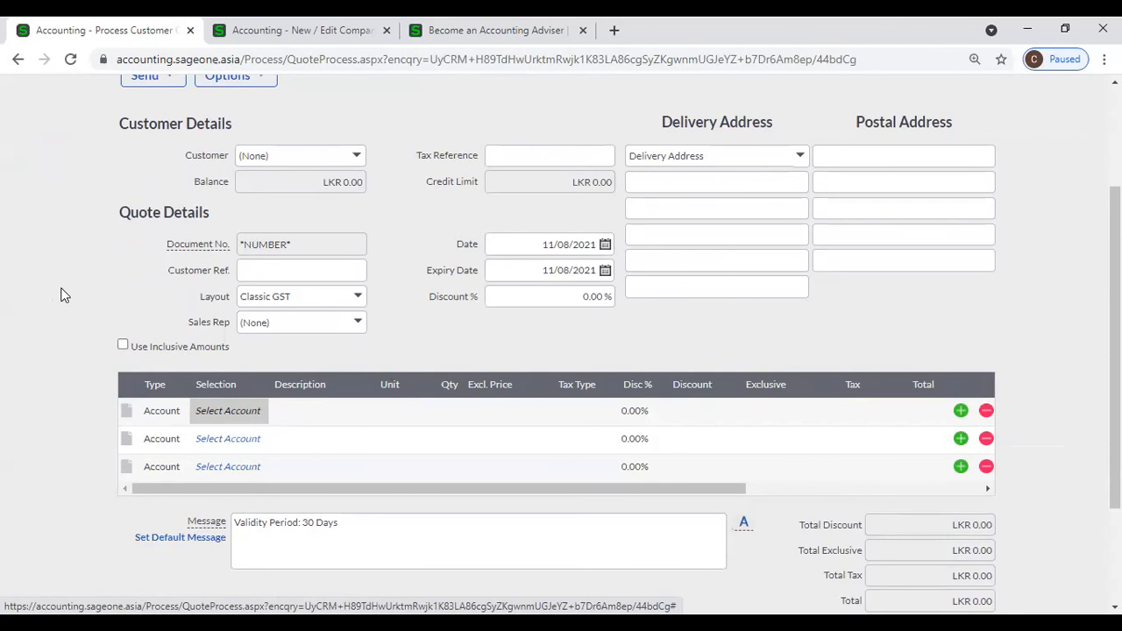
Step: Switch to the other company's Customer and Supplier Settings and save them
{"action": "left_click", "coordinate": [288, 44]}
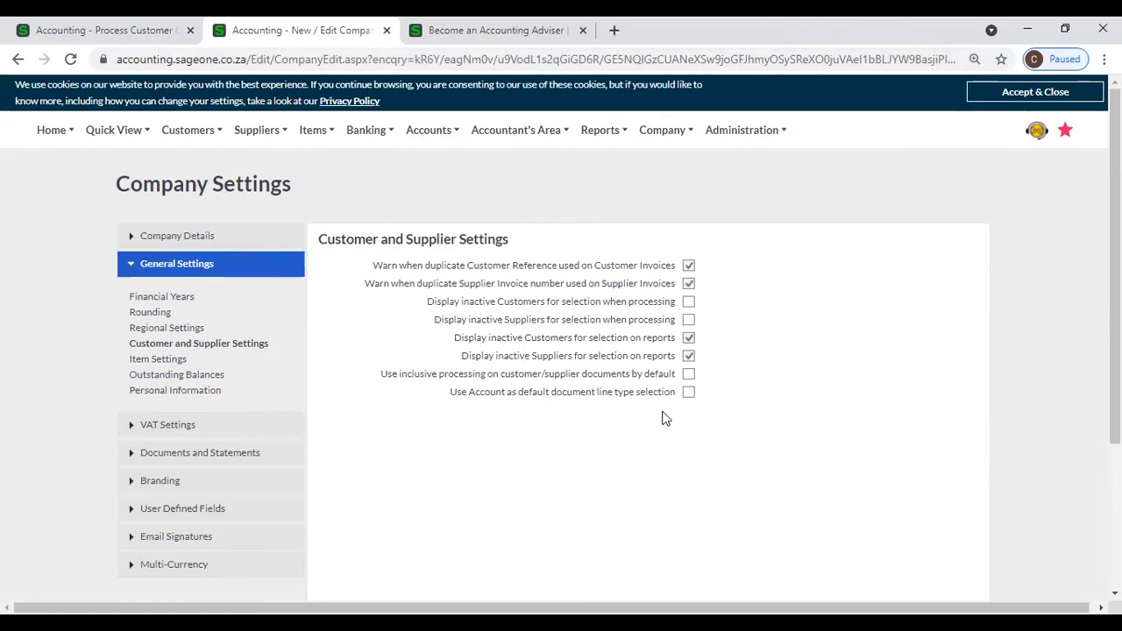
{"action": "scroll", "coordinate": [664, 418], "scroll_direction": "down", "scroll_amount": 1}
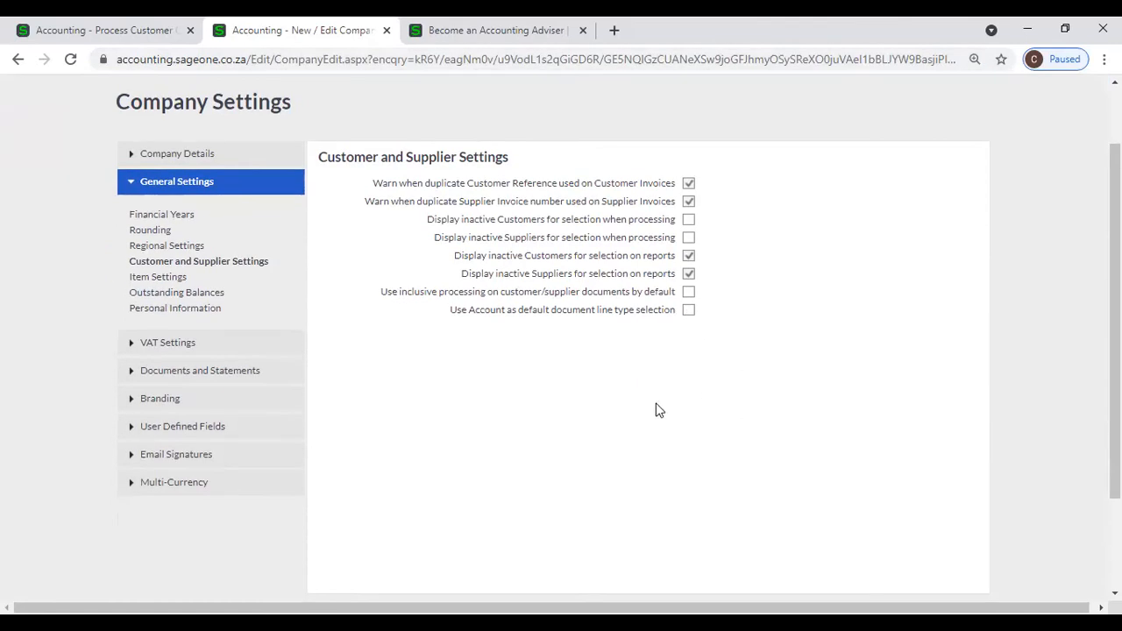
{"action": "scroll", "coordinate": [596, 386], "scroll_direction": "down", "scroll_amount": 2}
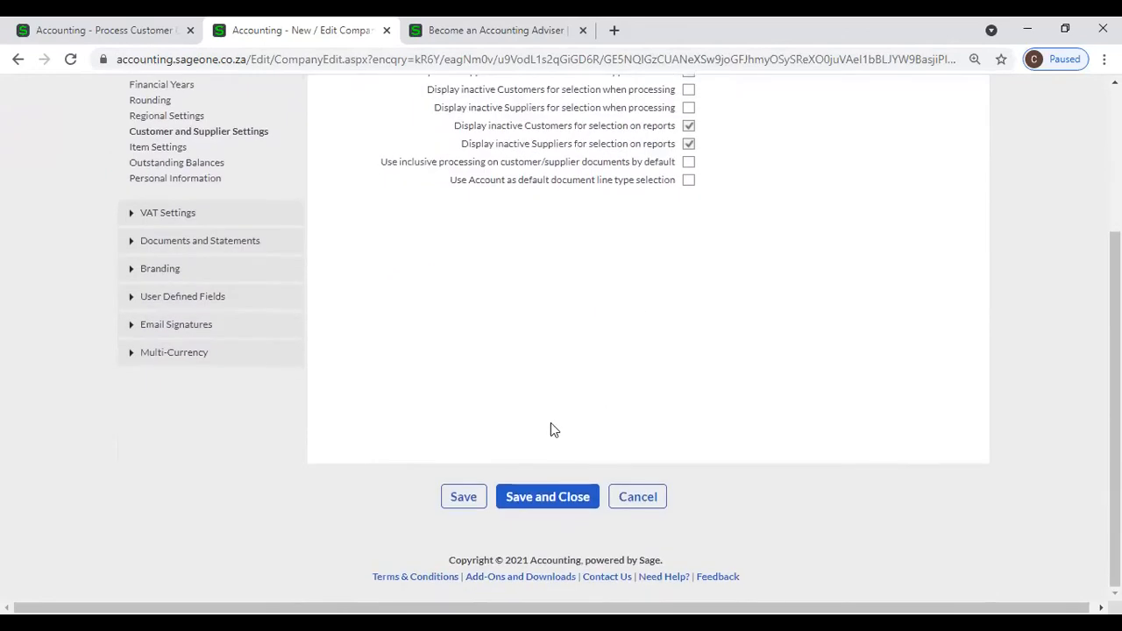
{"action": "left_click", "coordinate": [479, 494]}
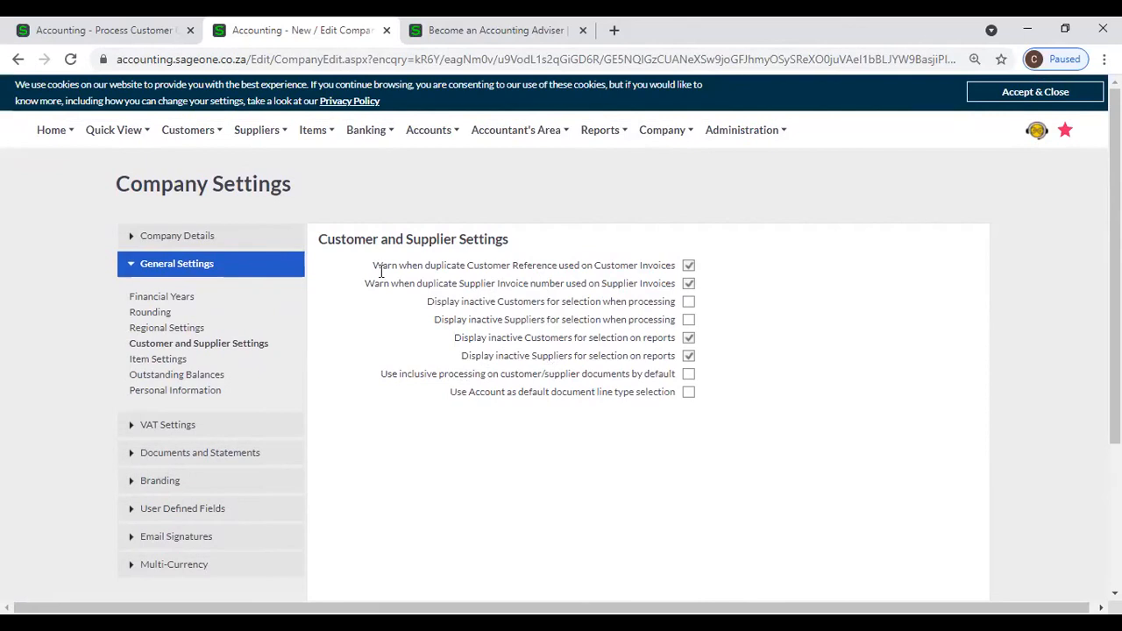
Step: Open a new customer form and set its default statement distribution to Print
{"action": "mouse_move", "coordinate": [200, 148]}
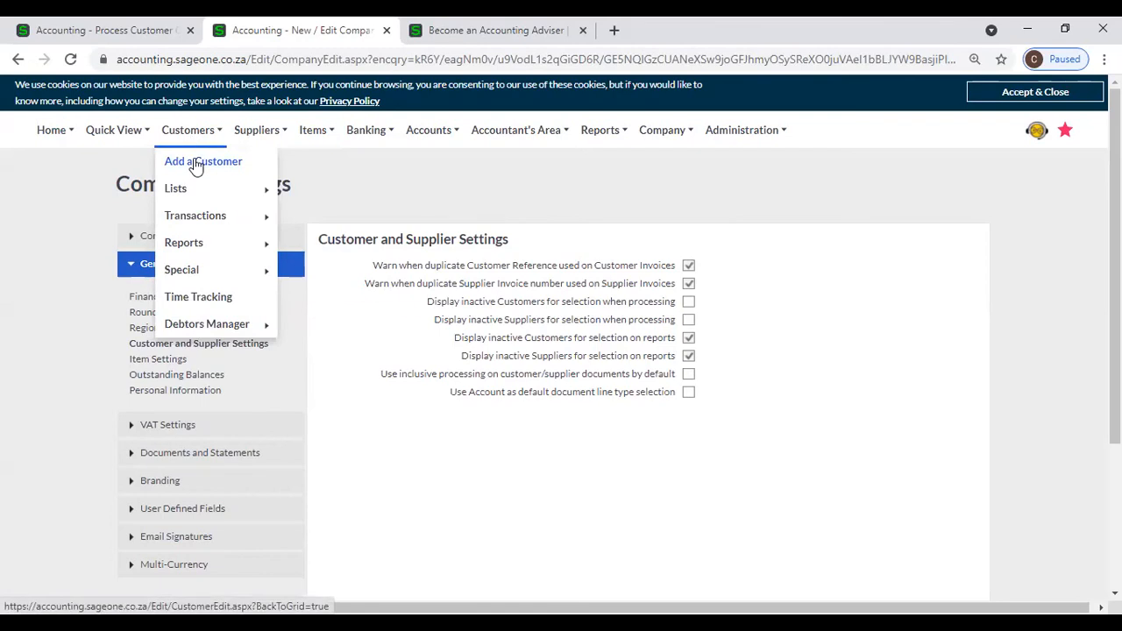
{"action": "left_click", "coordinate": [195, 166]}
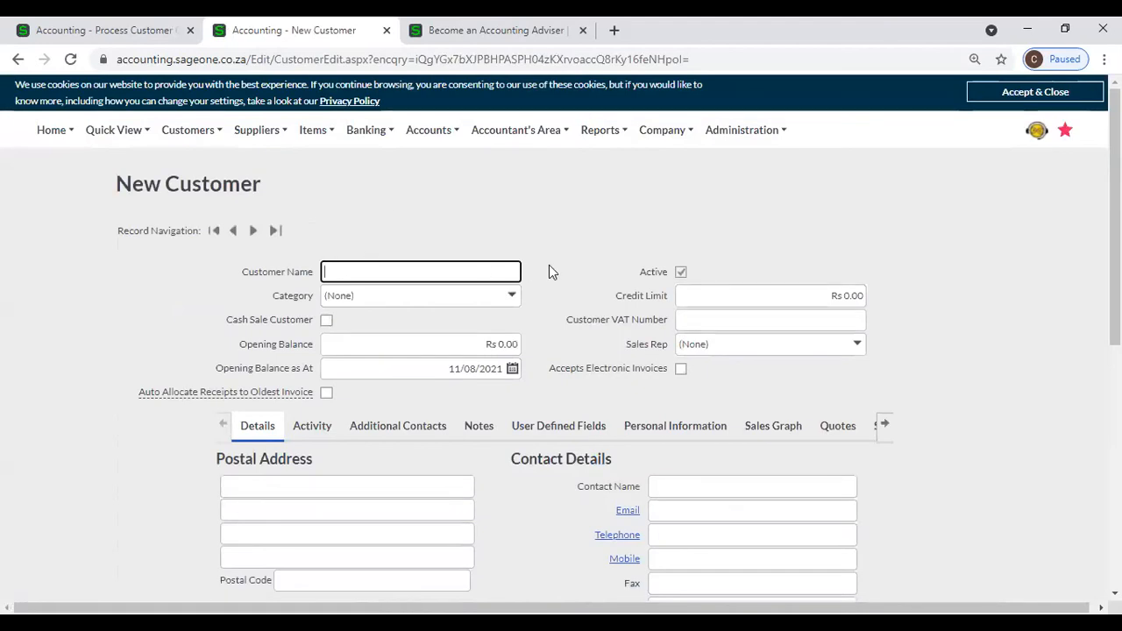
{"action": "scroll", "coordinate": [549, 265], "scroll_direction": "down", "scroll_amount": 3}
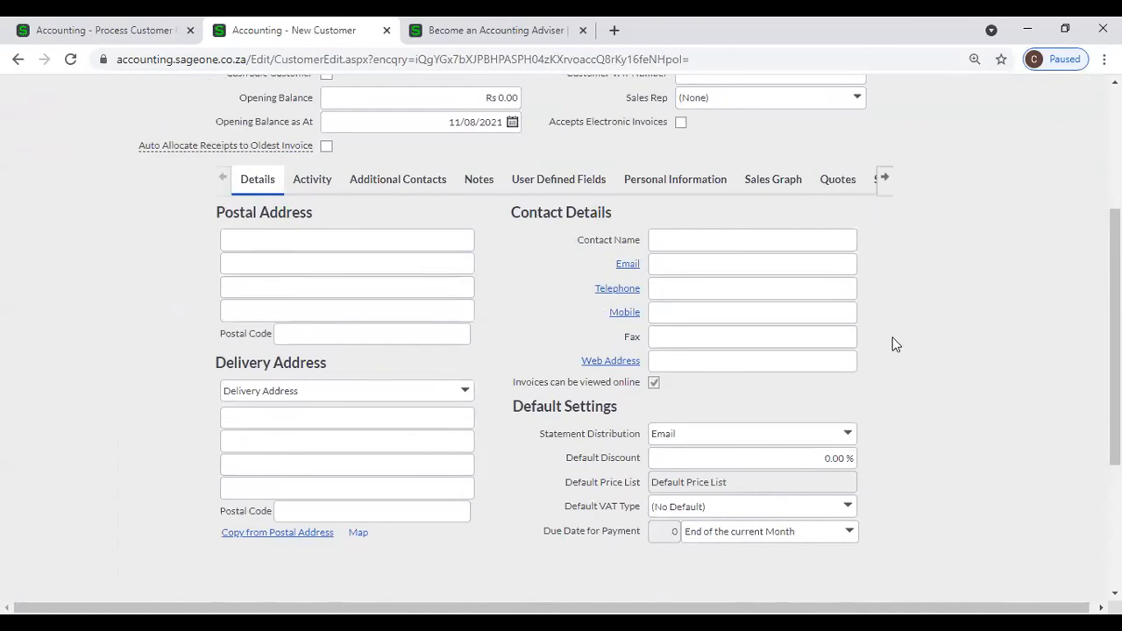
{"action": "scroll", "coordinate": [894, 344], "scroll_direction": "up", "scroll_amount": 2}
{"action": "left_click", "coordinate": [696, 428]}
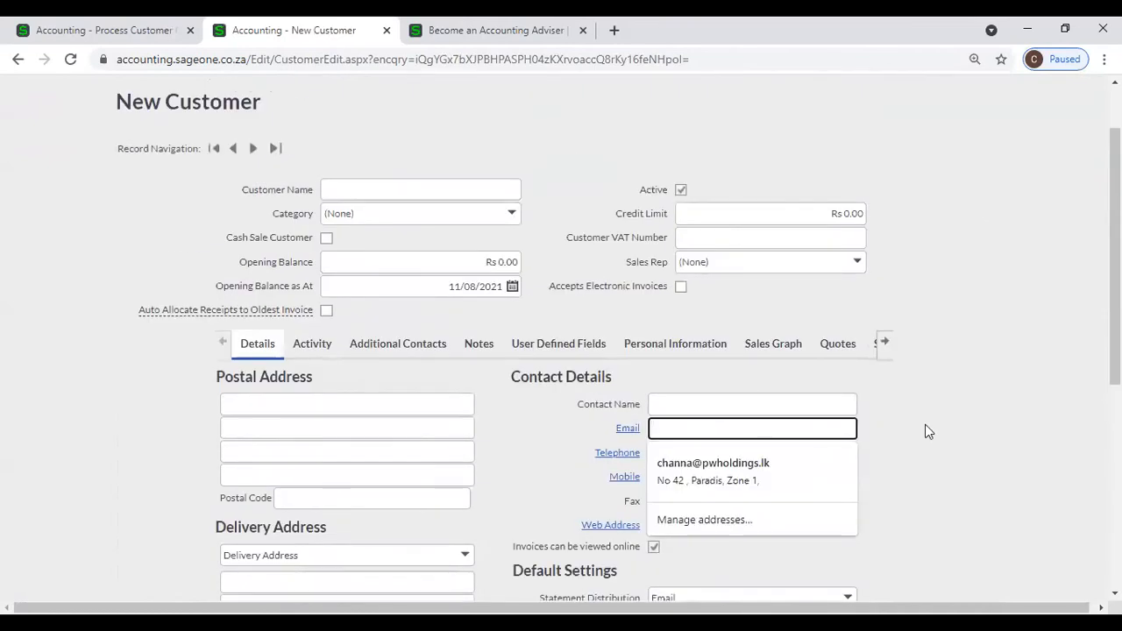
{"action": "left_click", "coordinate": [955, 423]}
{"action": "scroll", "coordinate": [880, 439], "scroll_direction": "down", "scroll_amount": 4}
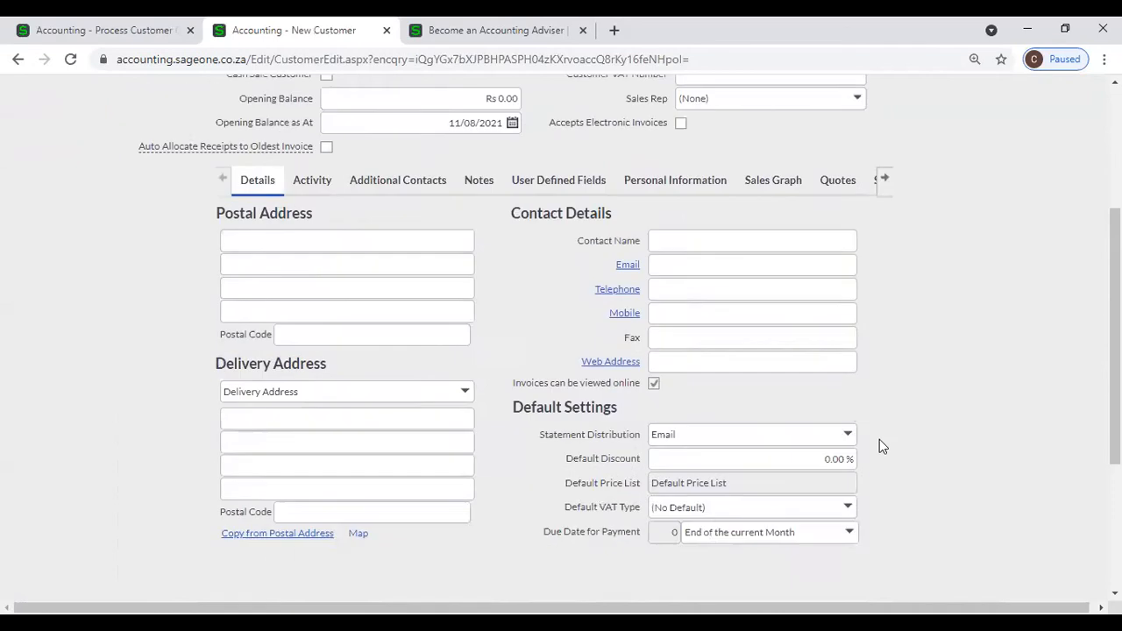
{"action": "left_click", "coordinate": [848, 272]}
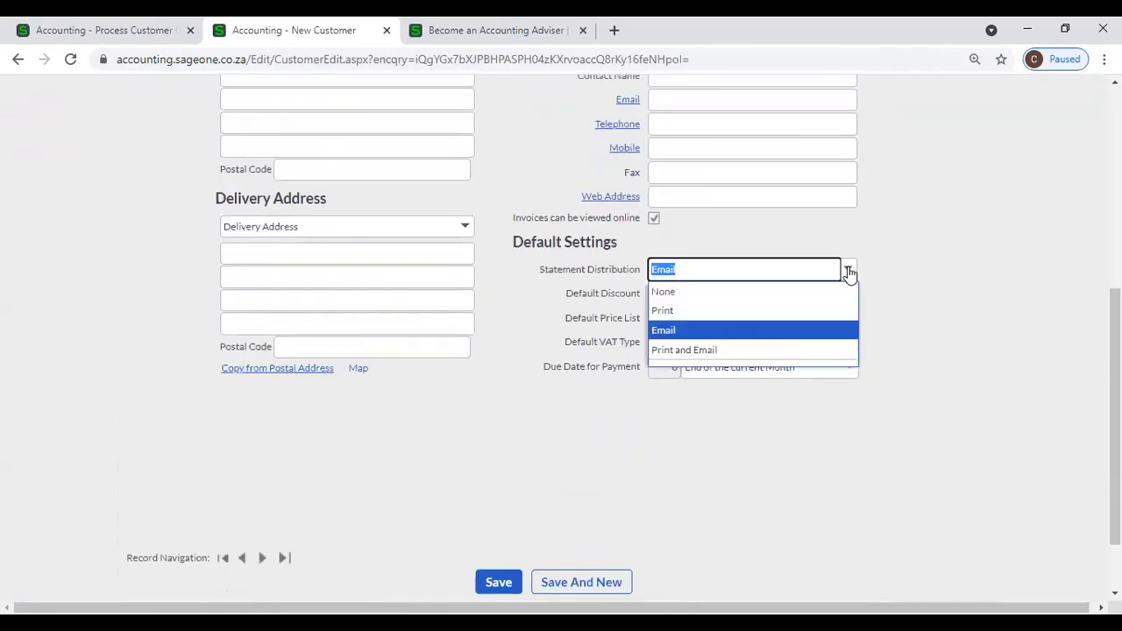
{"action": "left_click", "coordinate": [755, 311]}
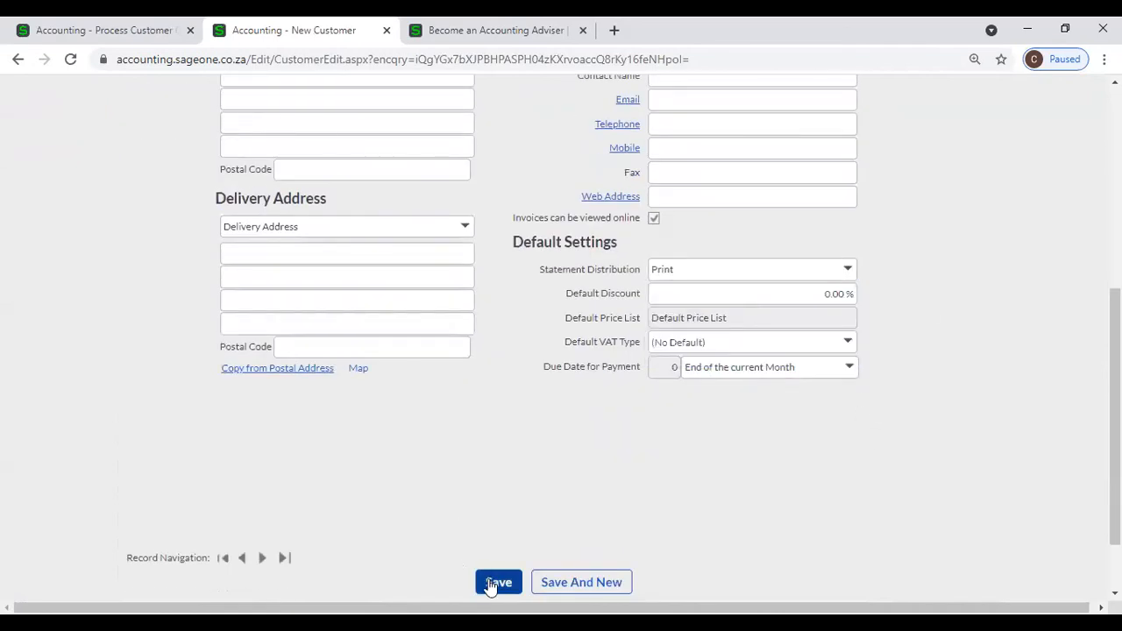
Step: Examine the new customer form's general fields, addresses, contact details and default settings
{"action": "scroll", "coordinate": [509, 491], "scroll_direction": "up", "scroll_amount": 4}
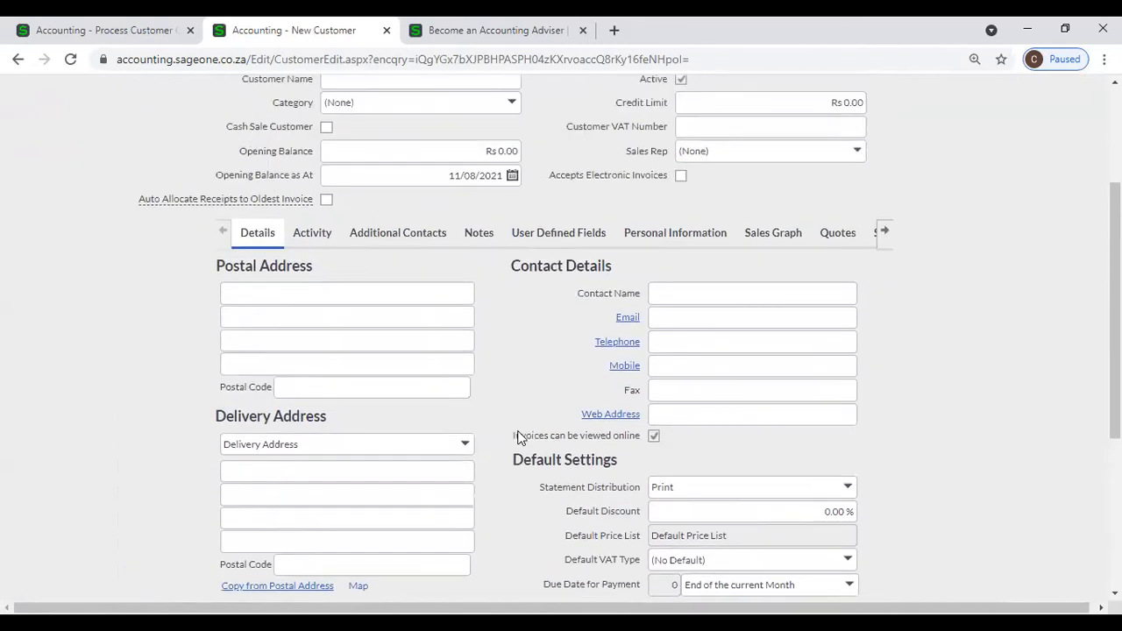
{"action": "scroll", "coordinate": [528, 446], "scroll_direction": "down", "scroll_amount": 2}
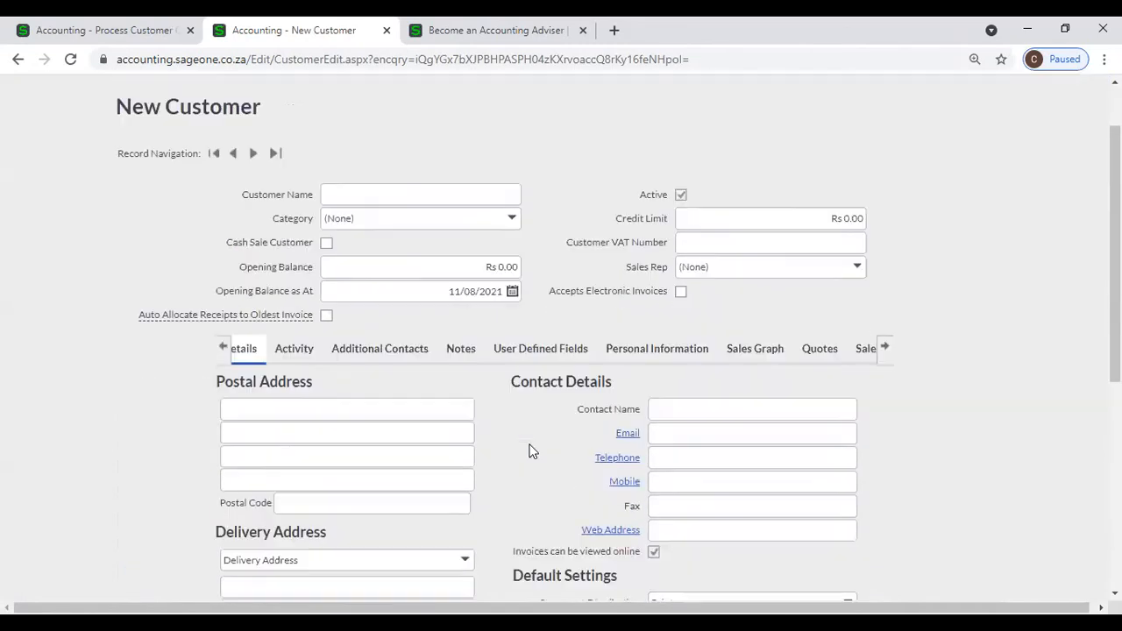
{"action": "scroll", "coordinate": [621, 543], "scroll_direction": "down", "scroll_amount": 2}
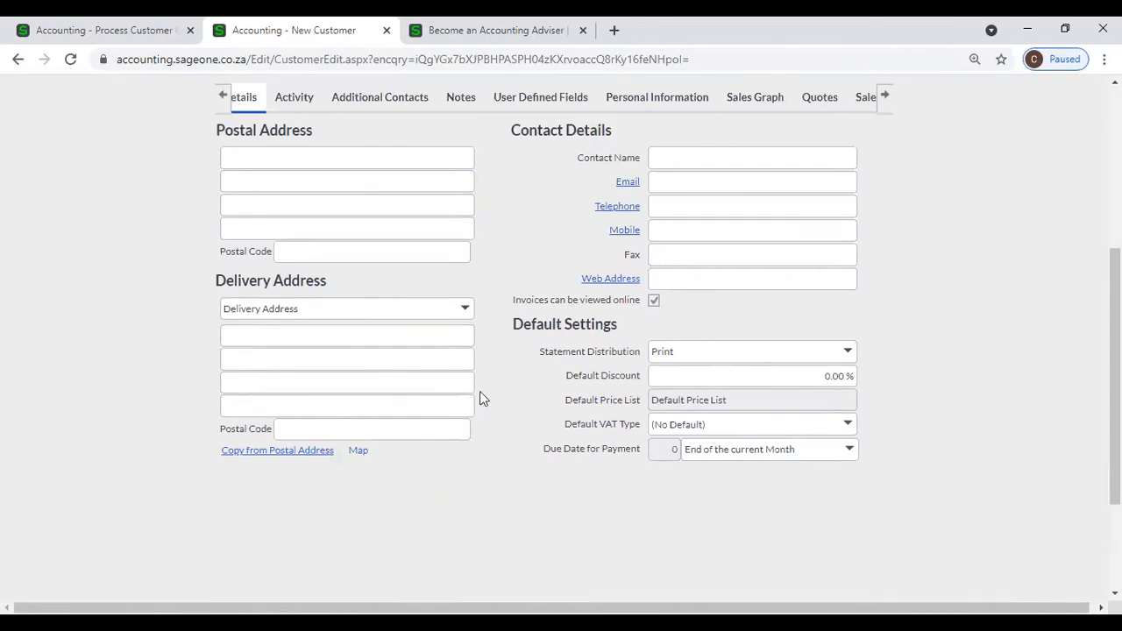
{"action": "scroll", "coordinate": [541, 417], "scroll_direction": "down", "scroll_amount": 2}
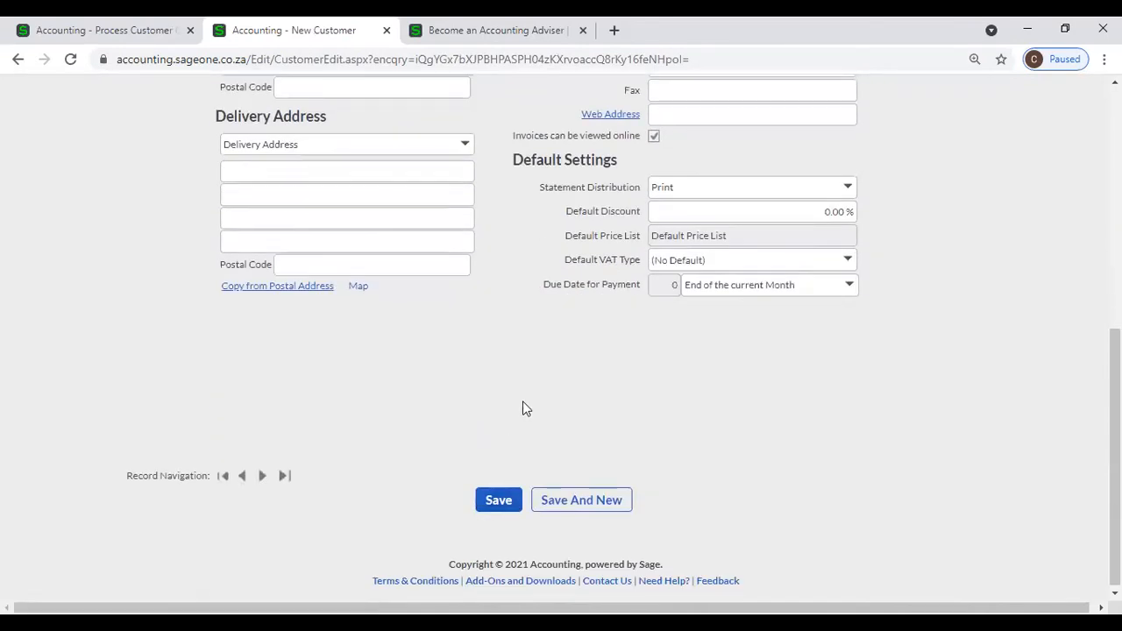
{"action": "scroll", "coordinate": [522, 408], "scroll_direction": "up", "scroll_amount": 4}
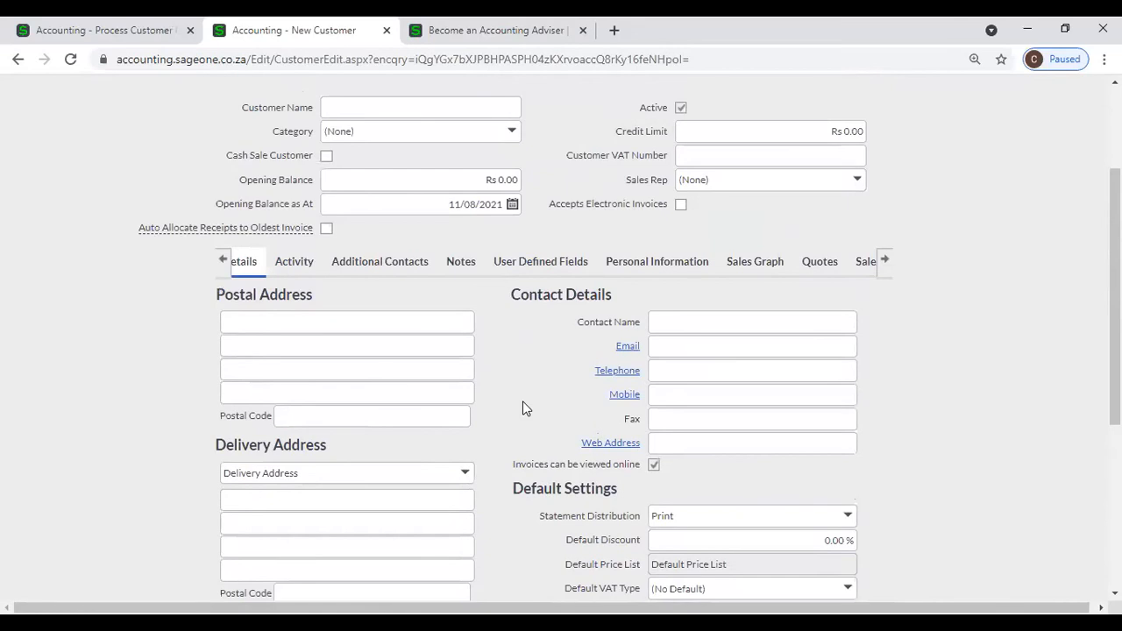
{"action": "scroll", "coordinate": [523, 408], "scroll_direction": "up", "scroll_amount": 2}
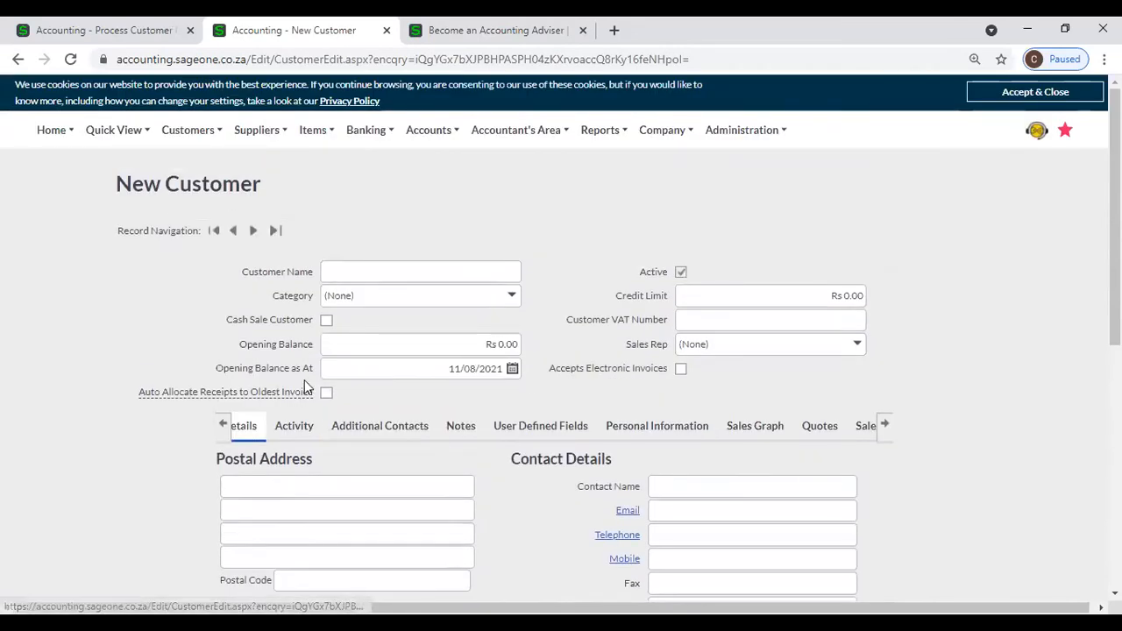
{"action": "scroll", "coordinate": [517, 459], "scroll_direction": "down", "scroll_amount": 1}
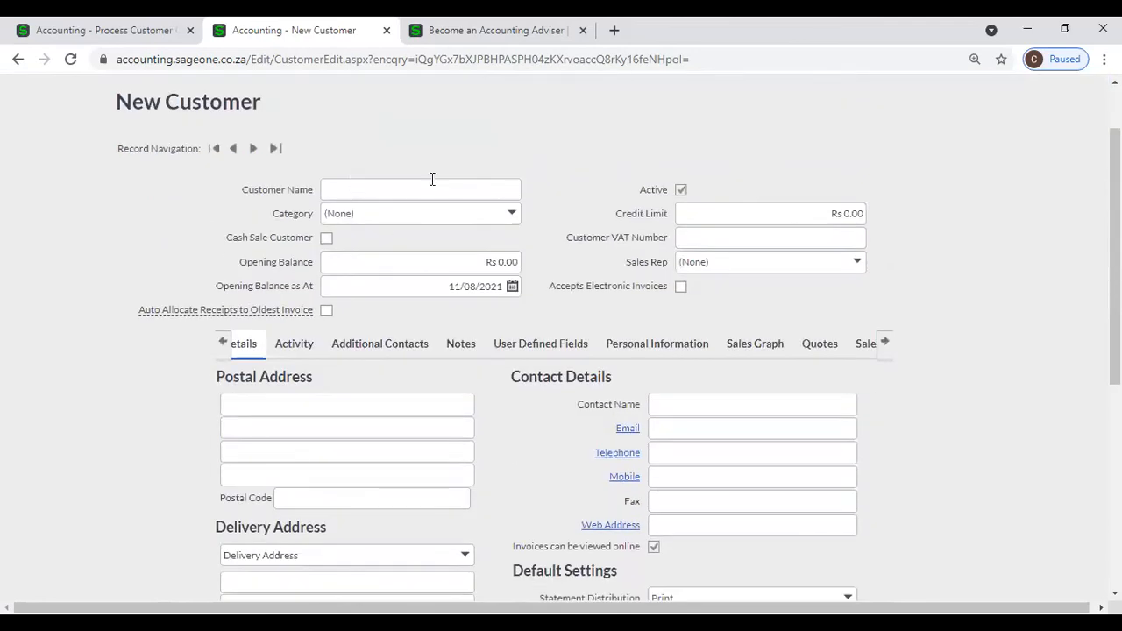
{"action": "scroll", "coordinate": [594, 323], "scroll_direction": "down", "scroll_amount": 2}
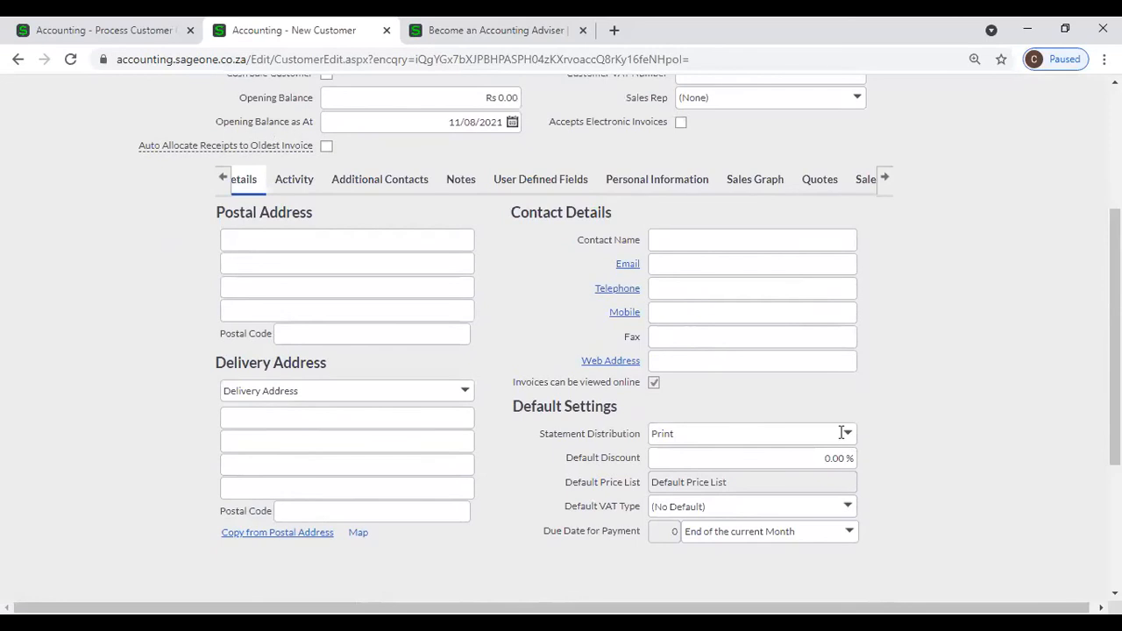
{"action": "scroll", "coordinate": [884, 419], "scroll_direction": "down", "scroll_amount": 2}
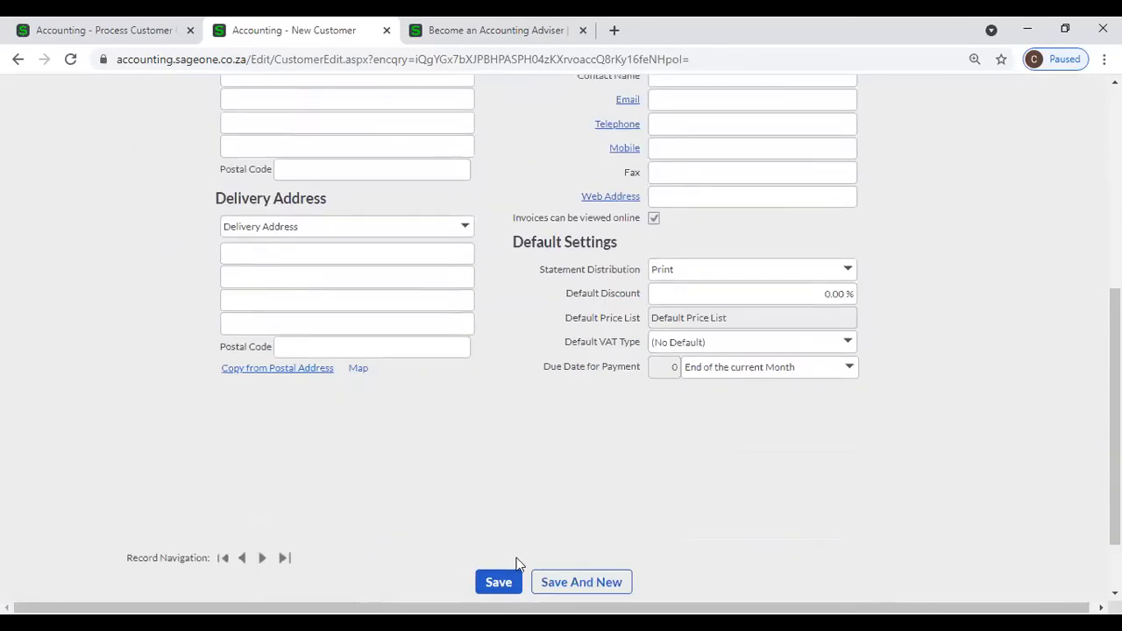
{"action": "left_click", "coordinate": [514, 581]}
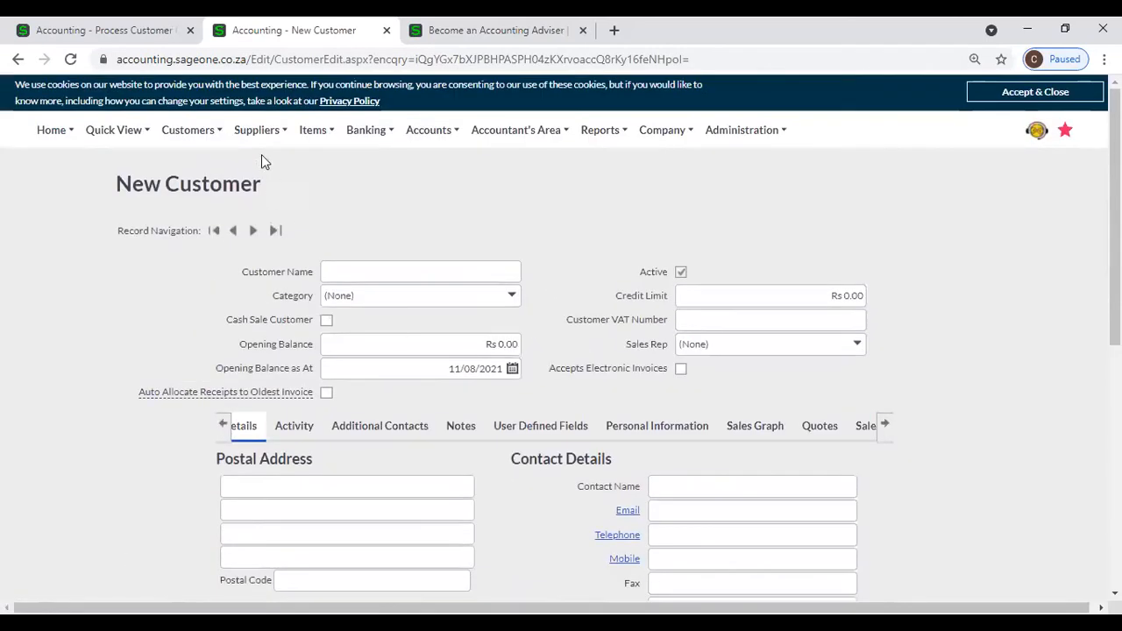
Step: Open a new supplier form and examine its address, contact and default settings fields
{"action": "mouse_move", "coordinate": [255, 143]}
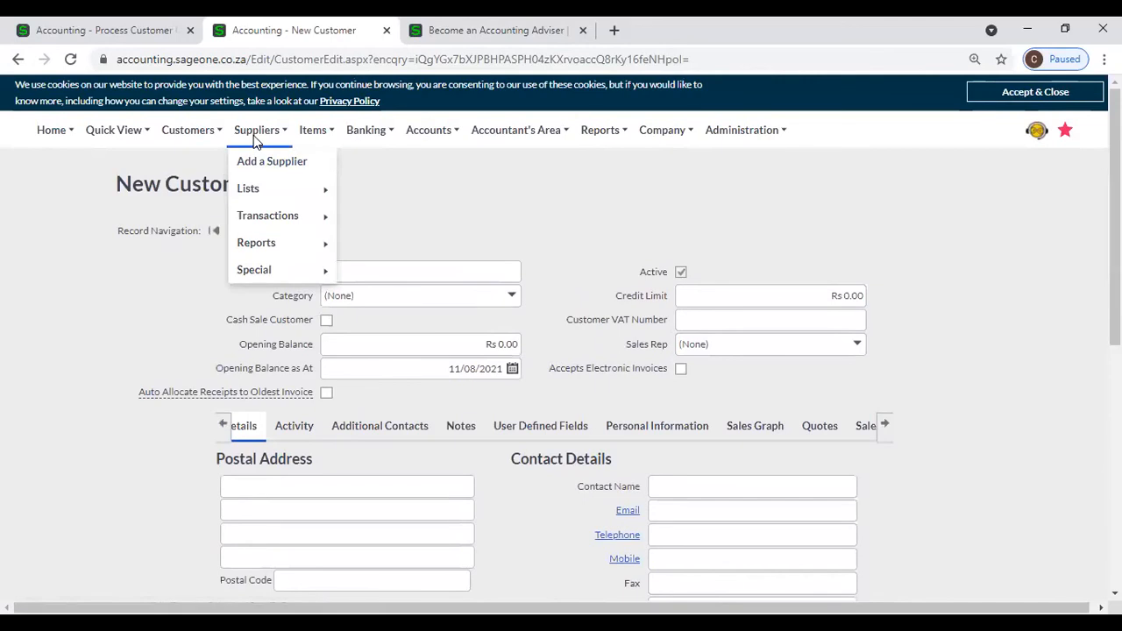
{"action": "left_click", "coordinate": [259, 165]}
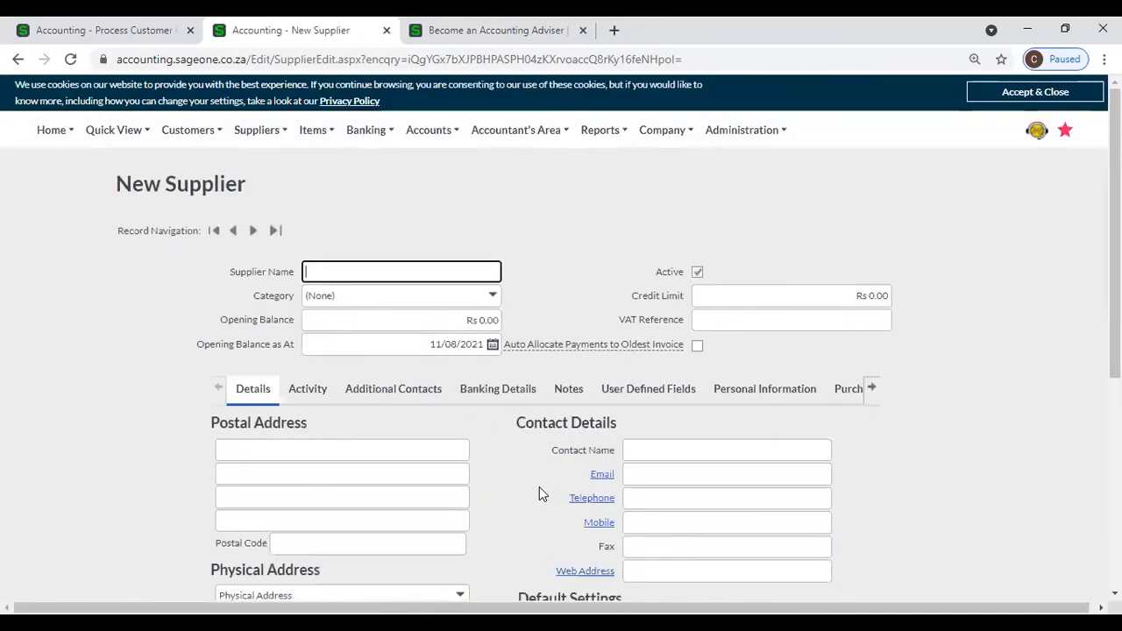
{"action": "scroll", "coordinate": [527, 473], "scroll_direction": "down", "scroll_amount": 1}
{"action": "scroll", "coordinate": [522, 233], "scroll_direction": "down", "scroll_amount": 3}
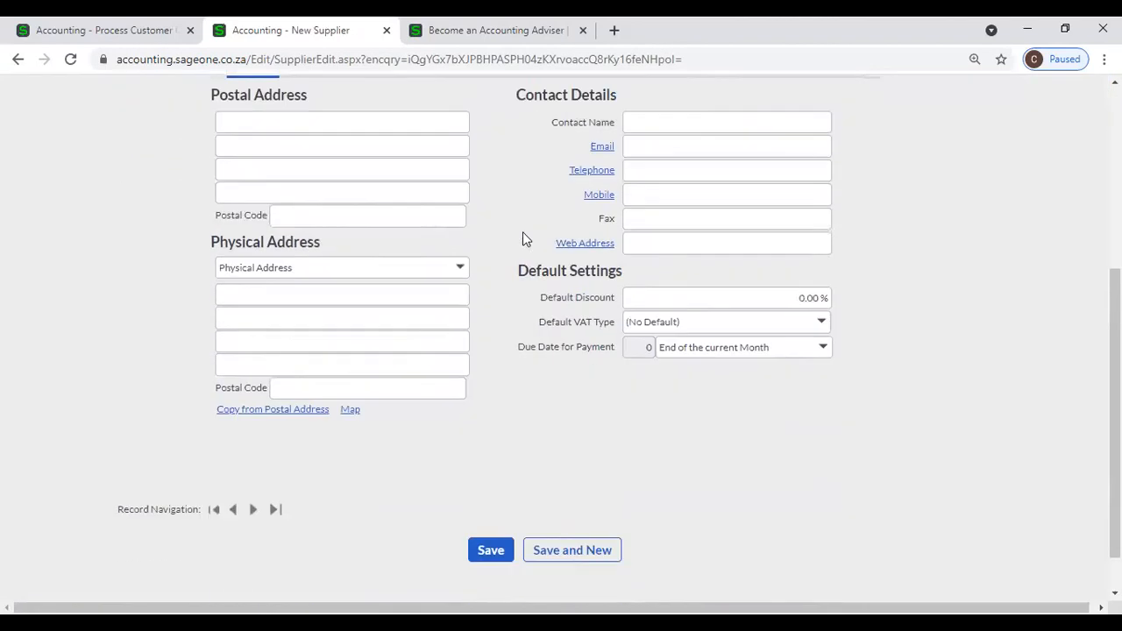
{"action": "left_click", "coordinate": [490, 550]}
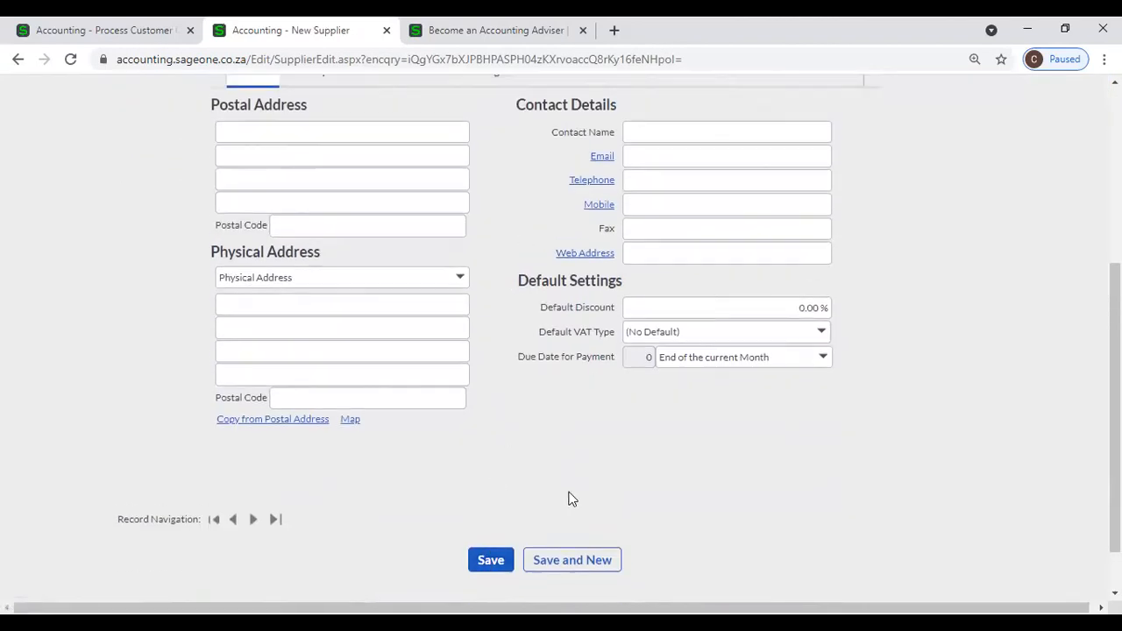
{"action": "mouse_move", "coordinate": [216, 147]}
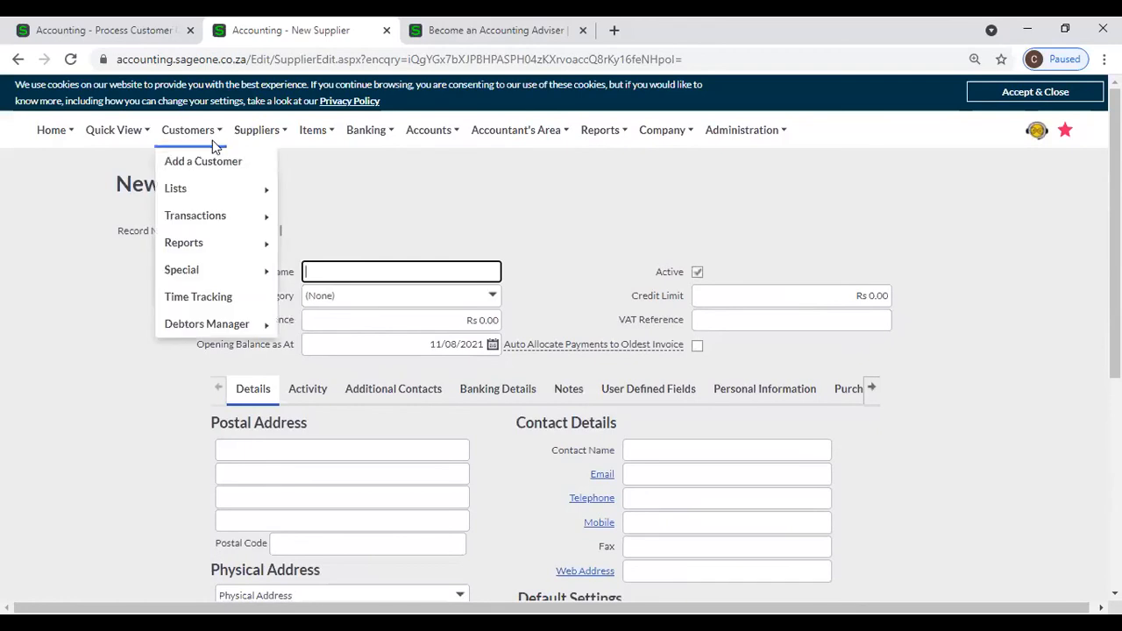
{"action": "mouse_move", "coordinate": [252, 134]}
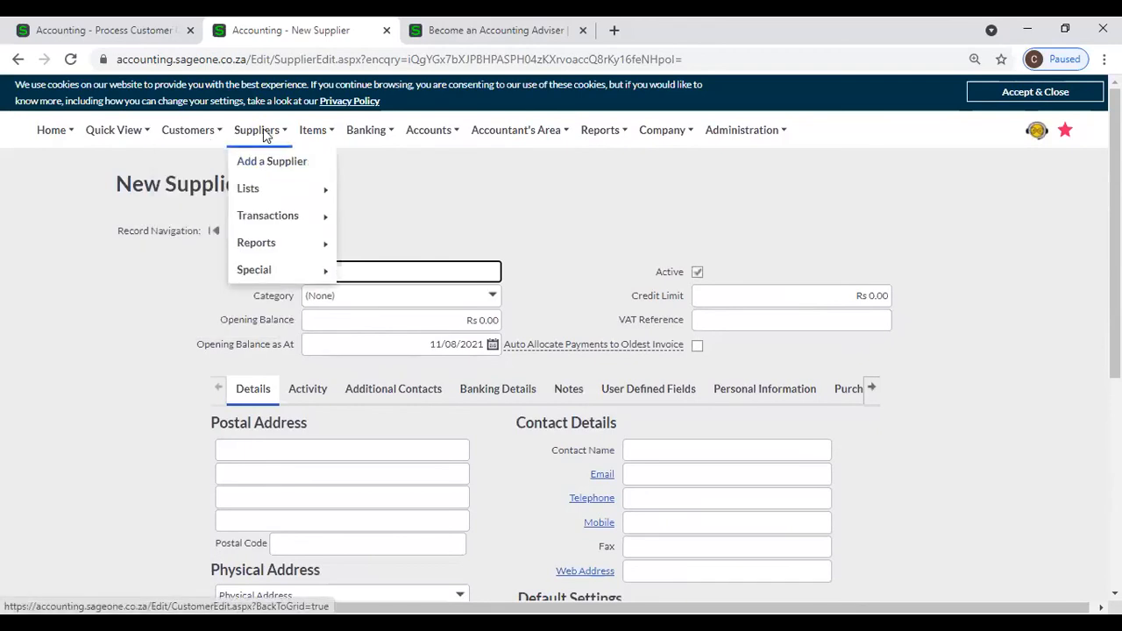
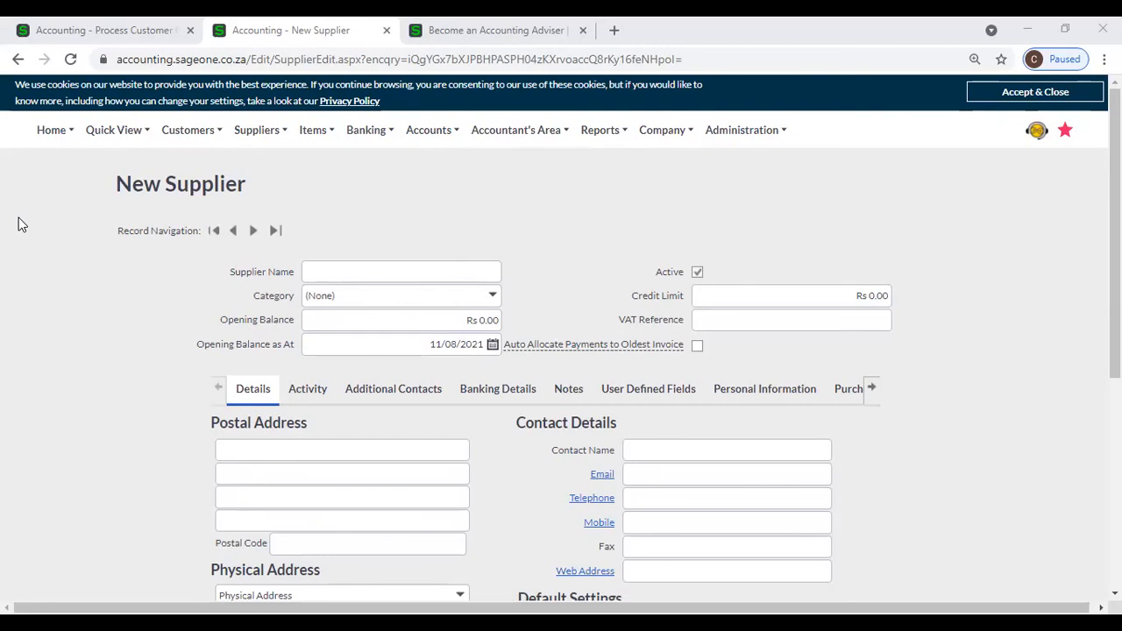
Step: Open the customer list in this company, and return to the open quote in the other company
{"action": "mouse_move", "coordinate": [207, 140]}
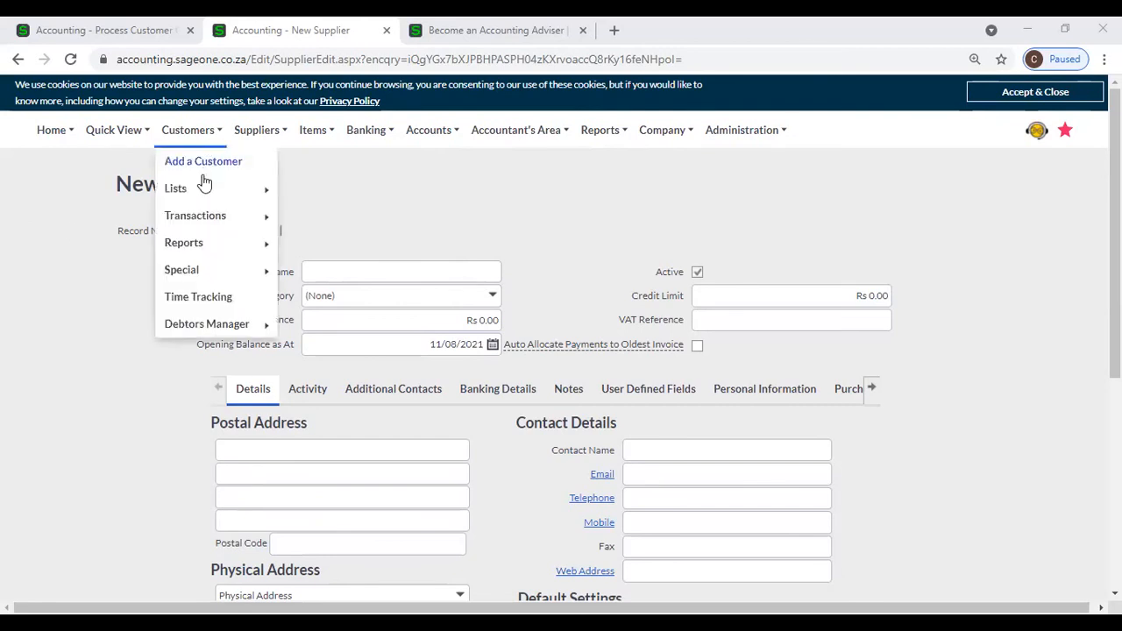
{"action": "mouse_move", "coordinate": [235, 187]}
{"action": "left_click", "coordinate": [312, 191]}
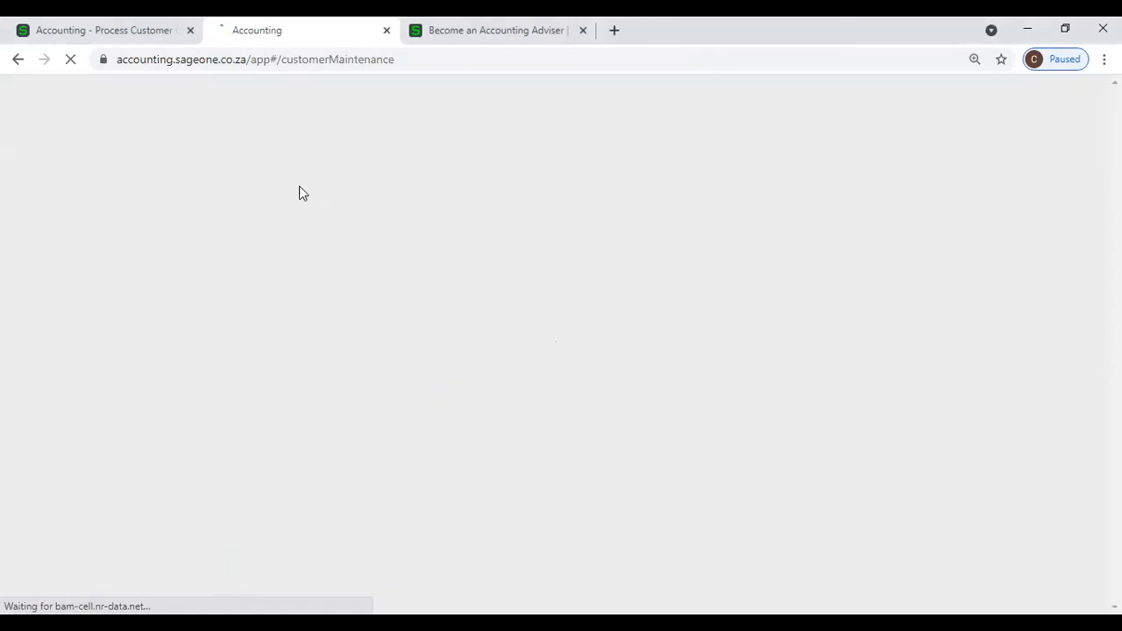
{"action": "left_click", "coordinate": [121, 35]}
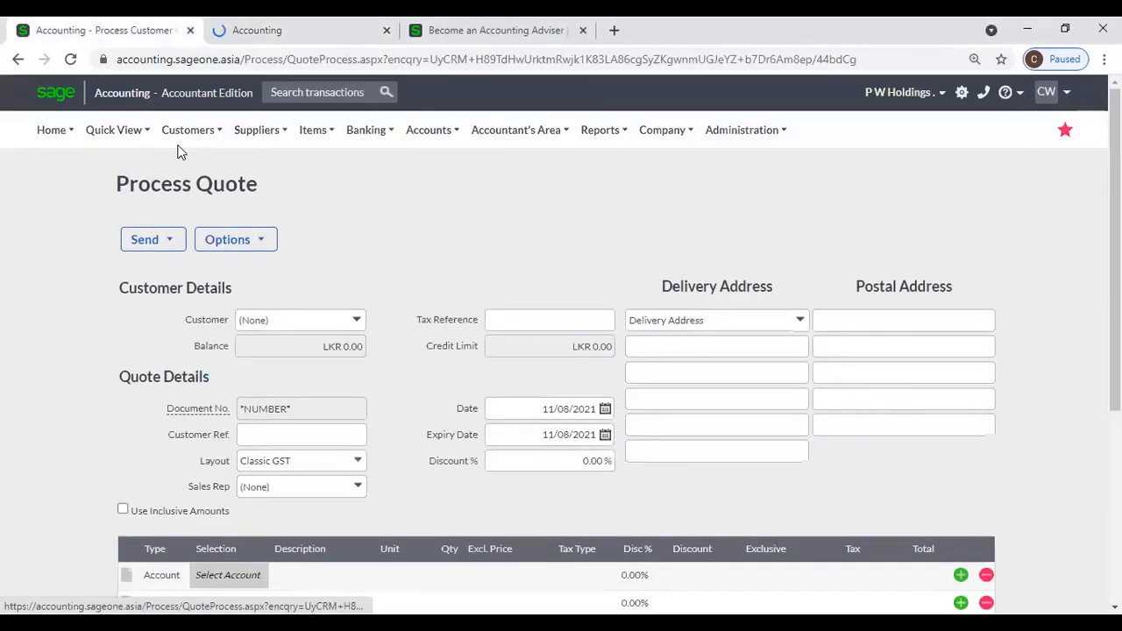
Step: Open customer A 01 from the customer list and examine its Active setting, contact details and default settings
{"action": "left_click", "coordinate": [188, 130]}
{"action": "mouse_move", "coordinate": [180, 189]}
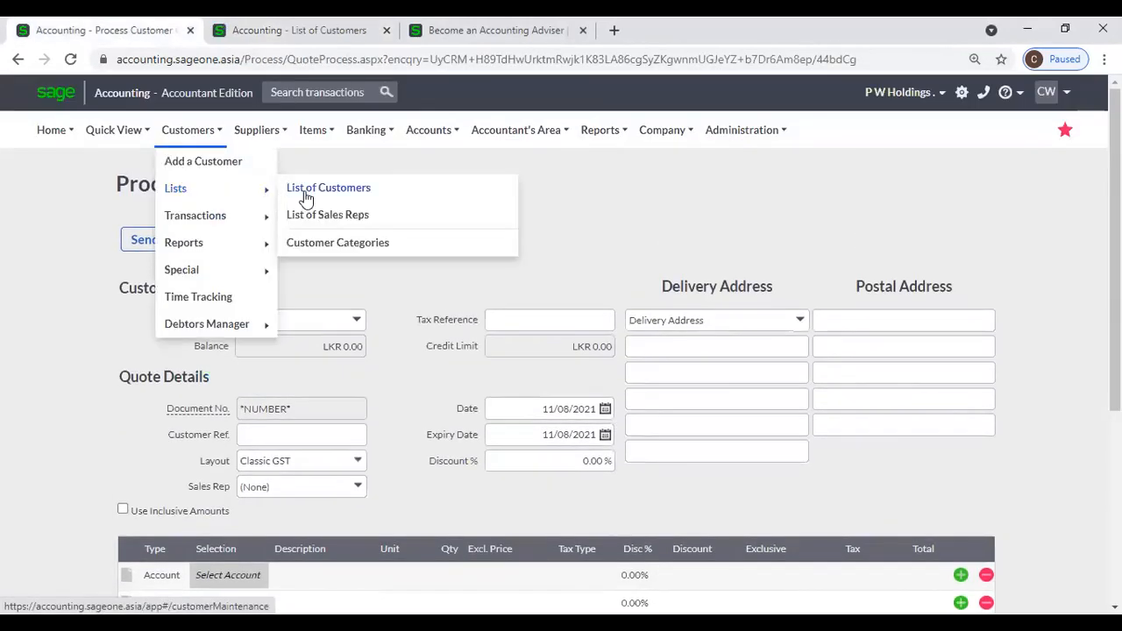
{"action": "left_click", "coordinate": [306, 199]}
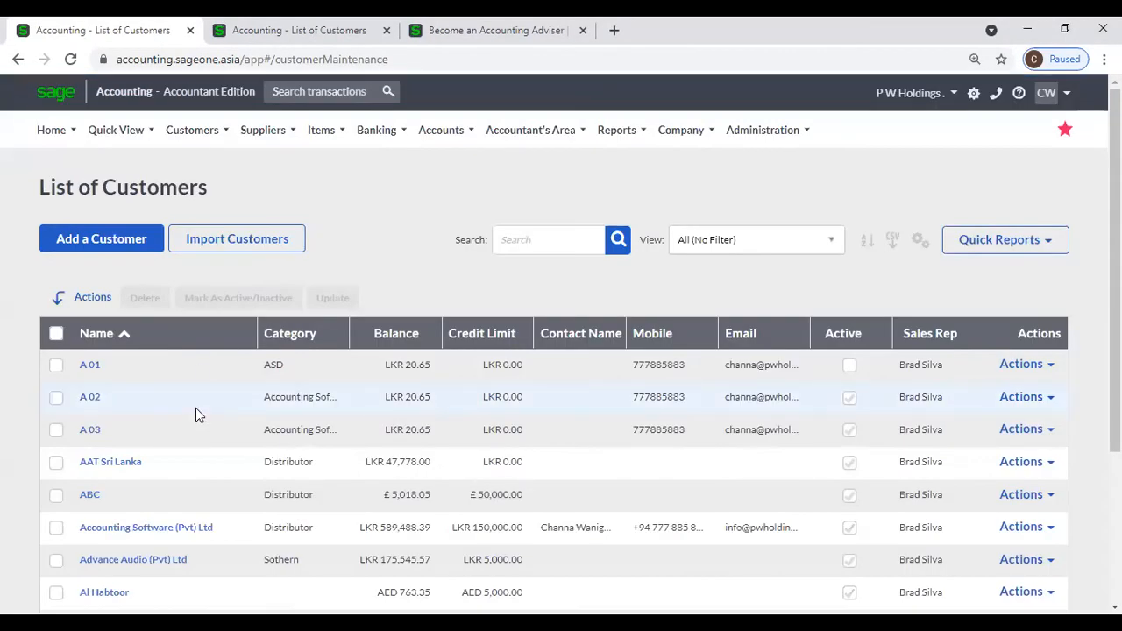
{"action": "left_click", "coordinate": [88, 367]}
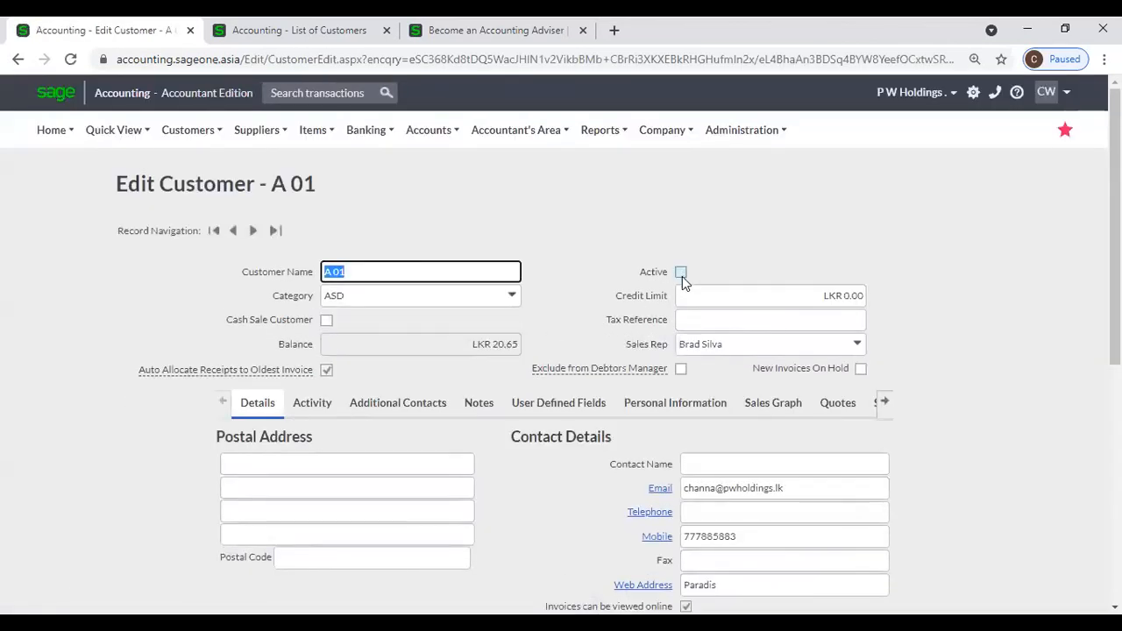
{"action": "left_click", "coordinate": [681, 272]}
{"action": "scroll", "coordinate": [639, 321], "scroll_direction": "down", "scroll_amount": 5}
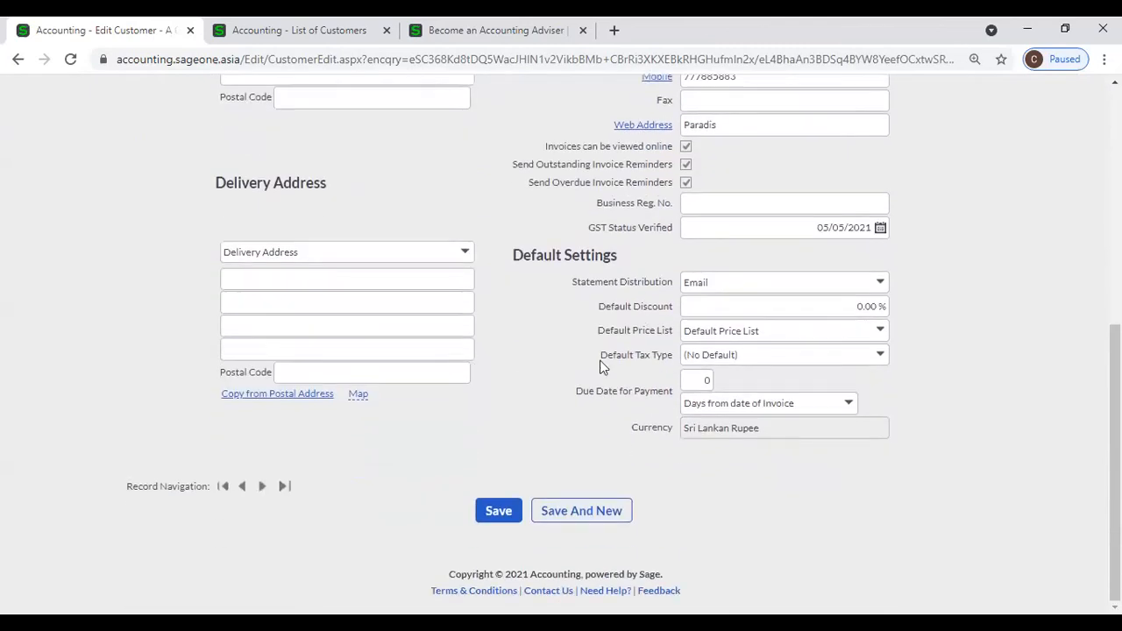
{"action": "left_click", "coordinate": [496, 512]}
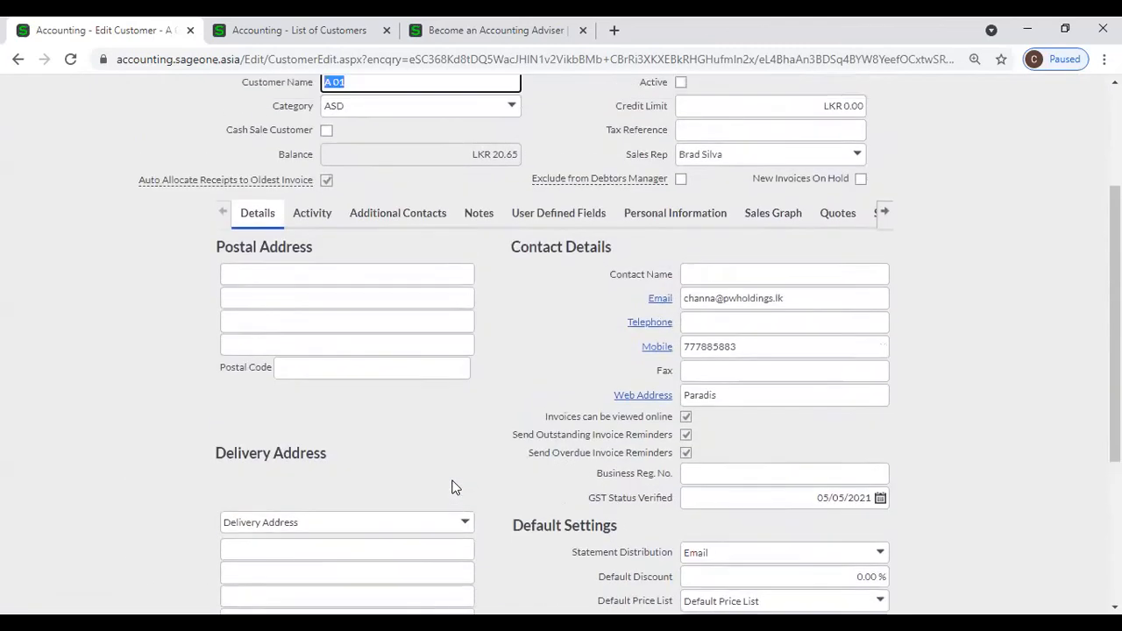
Step: Open the company's Customer and Supplier Settings and review the options for displaying inactive customers and suppliers
{"action": "mouse_move", "coordinate": [667, 131]}
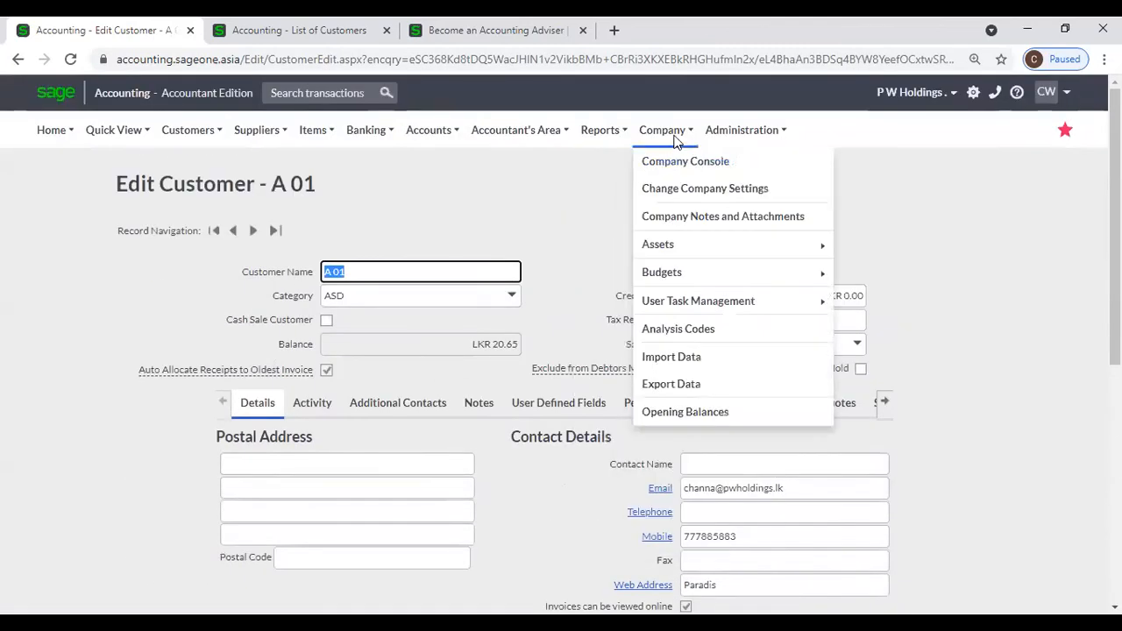
{"action": "left_click", "coordinate": [676, 192]}
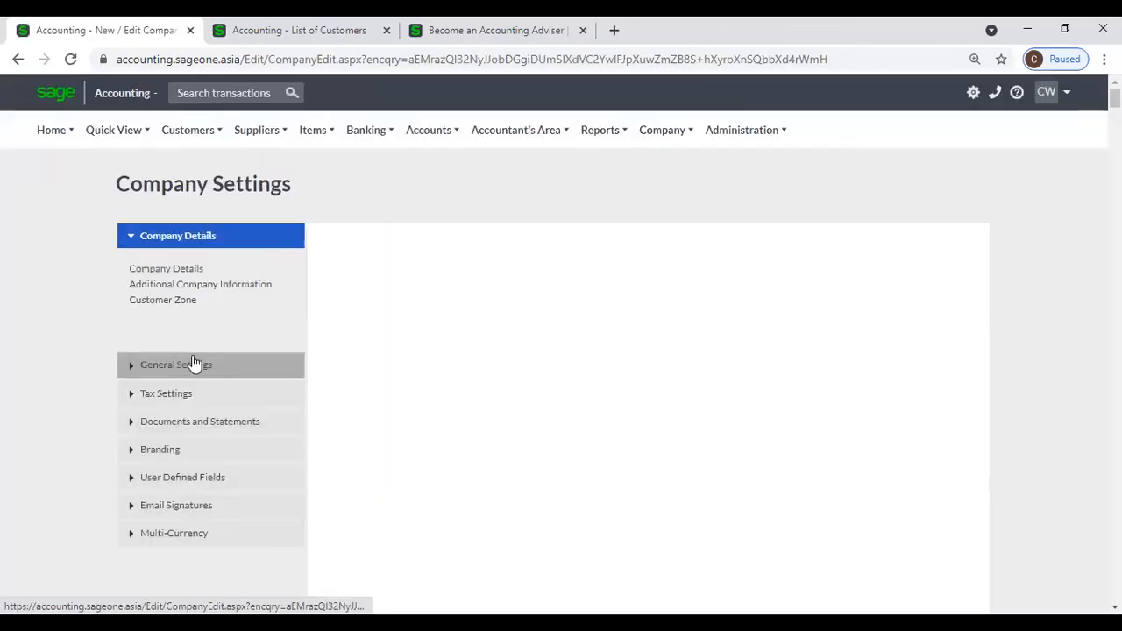
{"action": "left_click", "coordinate": [187, 363]}
{"action": "left_click", "coordinate": [183, 349]}
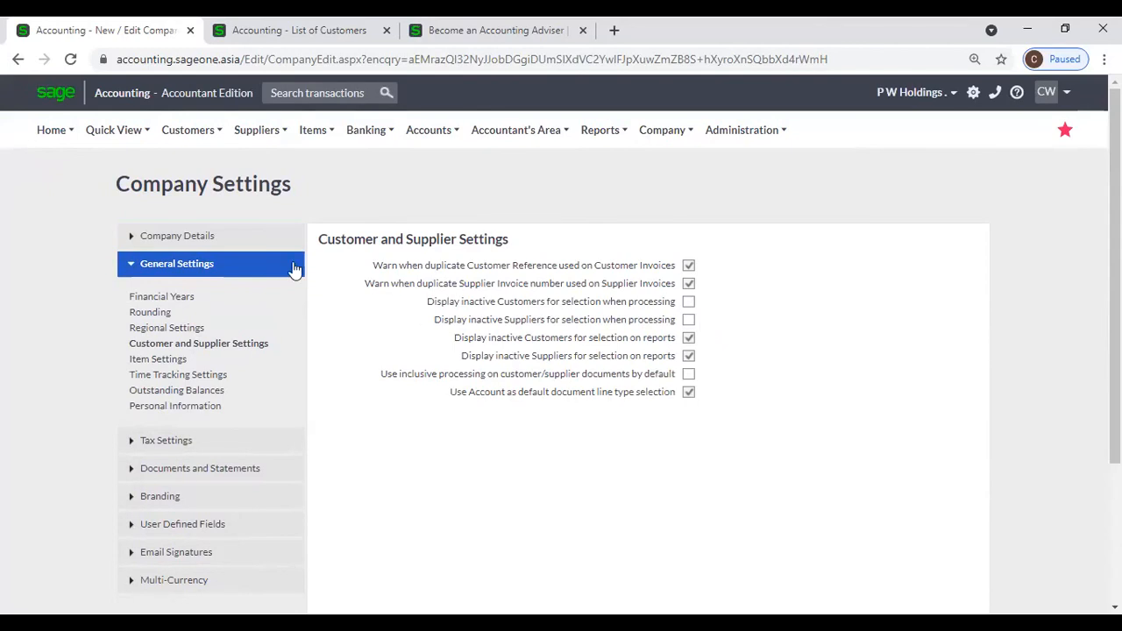
Step: Open the list of customer quotes
{"action": "left_click", "coordinate": [196, 133]}
{"action": "mouse_move", "coordinate": [216, 224]}
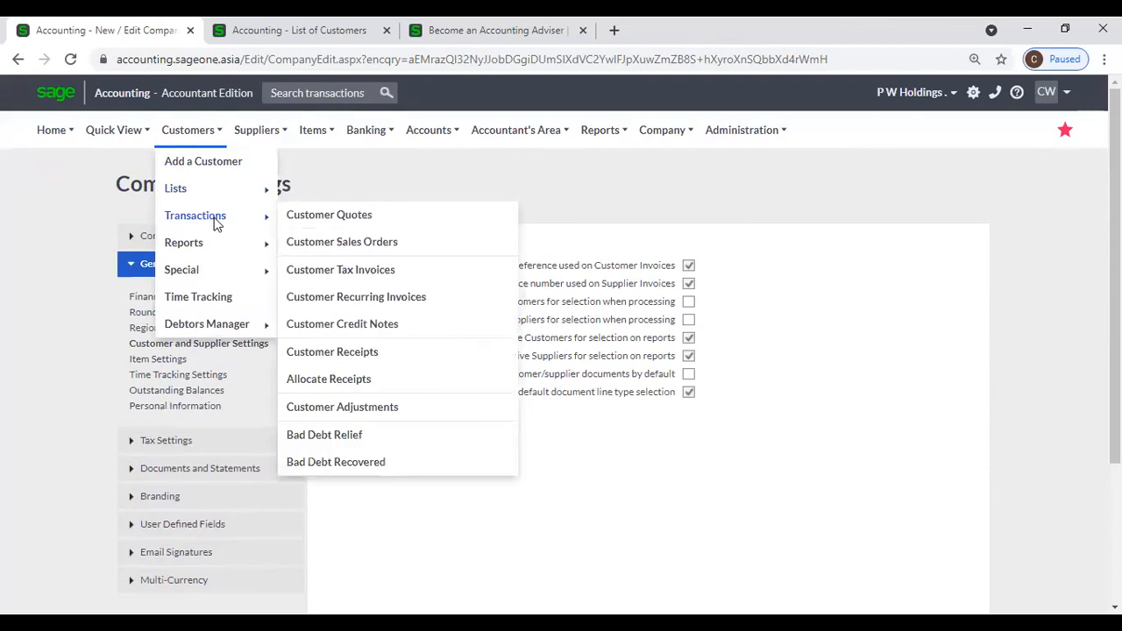
{"action": "left_click", "coordinate": [319, 225]}
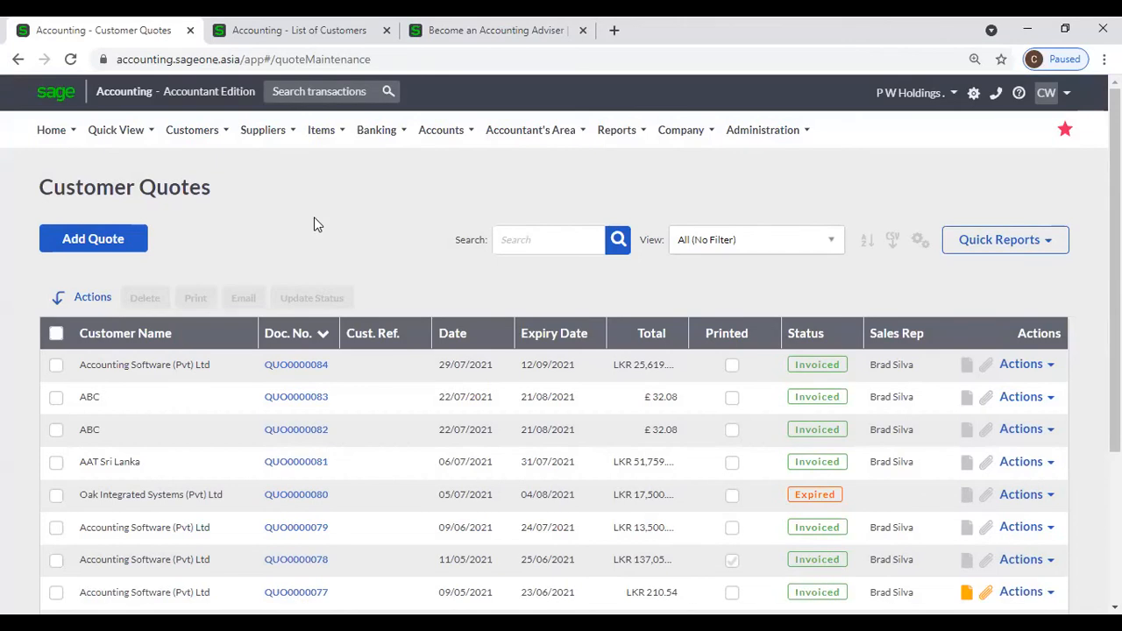
Step: Go back to the customer list, reopen customer A 01 and check its Active checkbox
{"action": "left_click", "coordinate": [184, 130]}
{"action": "mouse_move", "coordinate": [193, 196]}
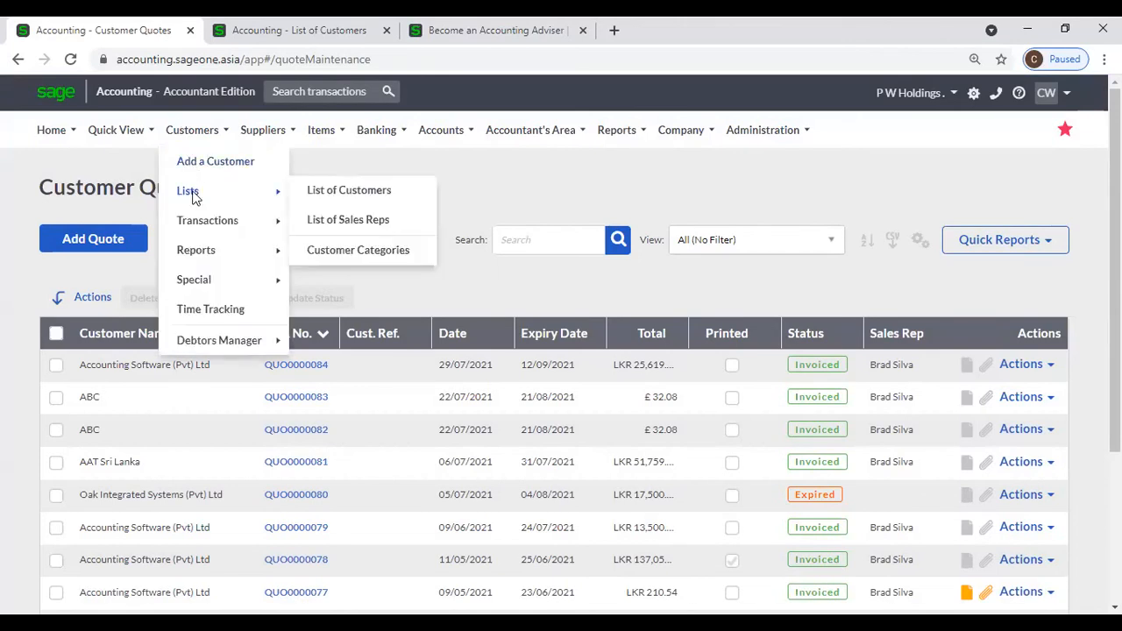
{"action": "left_click", "coordinate": [324, 190]}
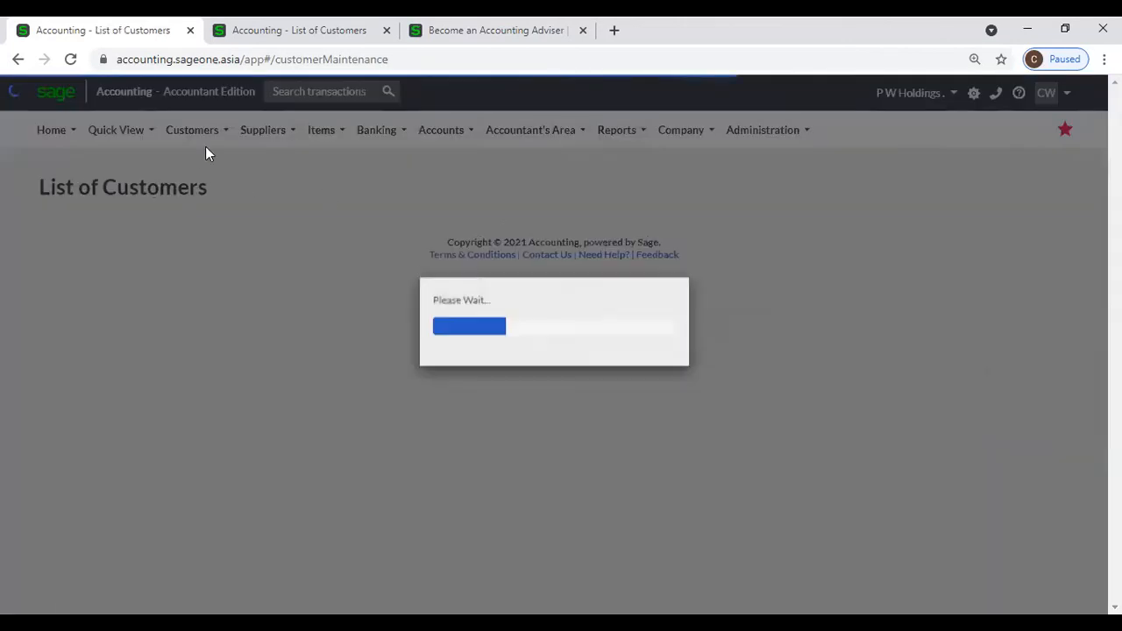
{"action": "left_click", "coordinate": [193, 131]}
{"action": "mouse_move", "coordinate": [202, 195]}
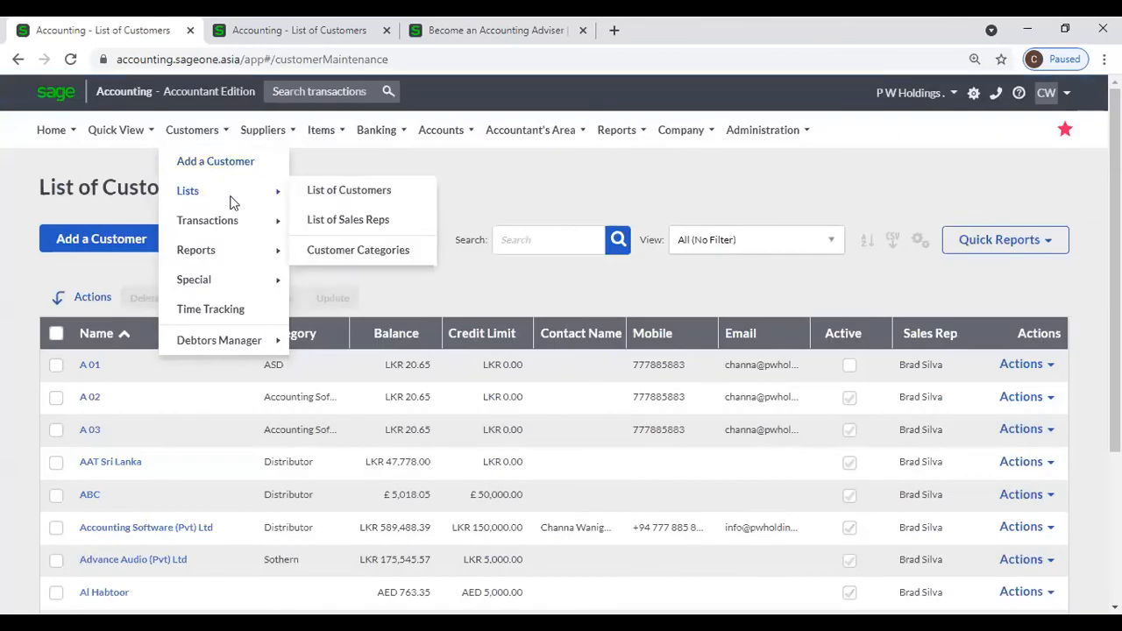
{"action": "left_click", "coordinate": [339, 199]}
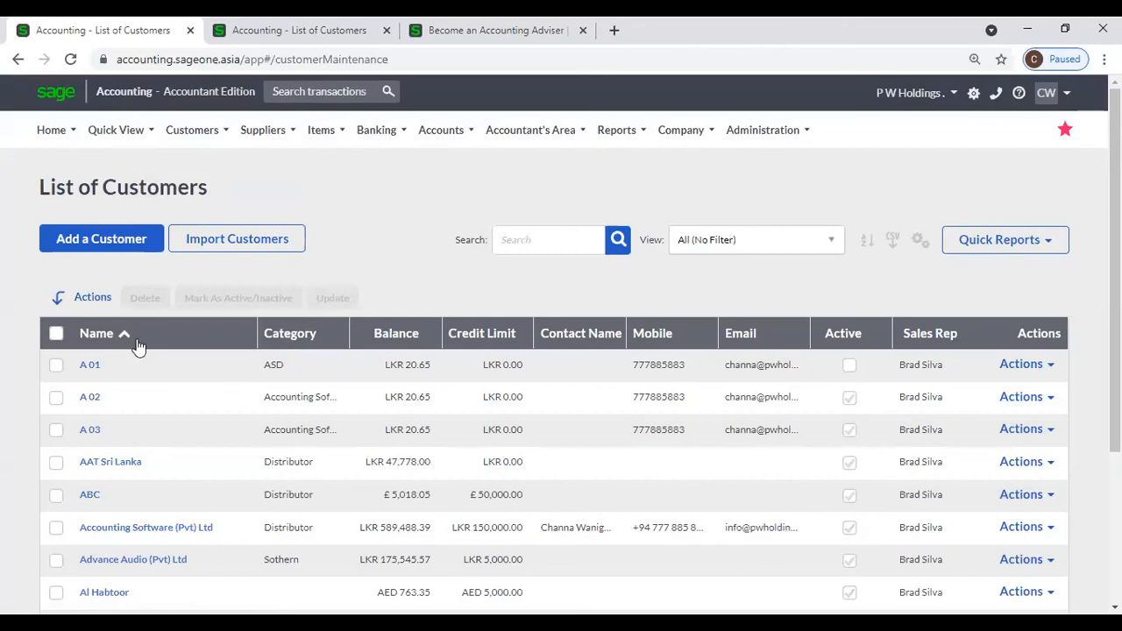
{"action": "left_click", "coordinate": [89, 366]}
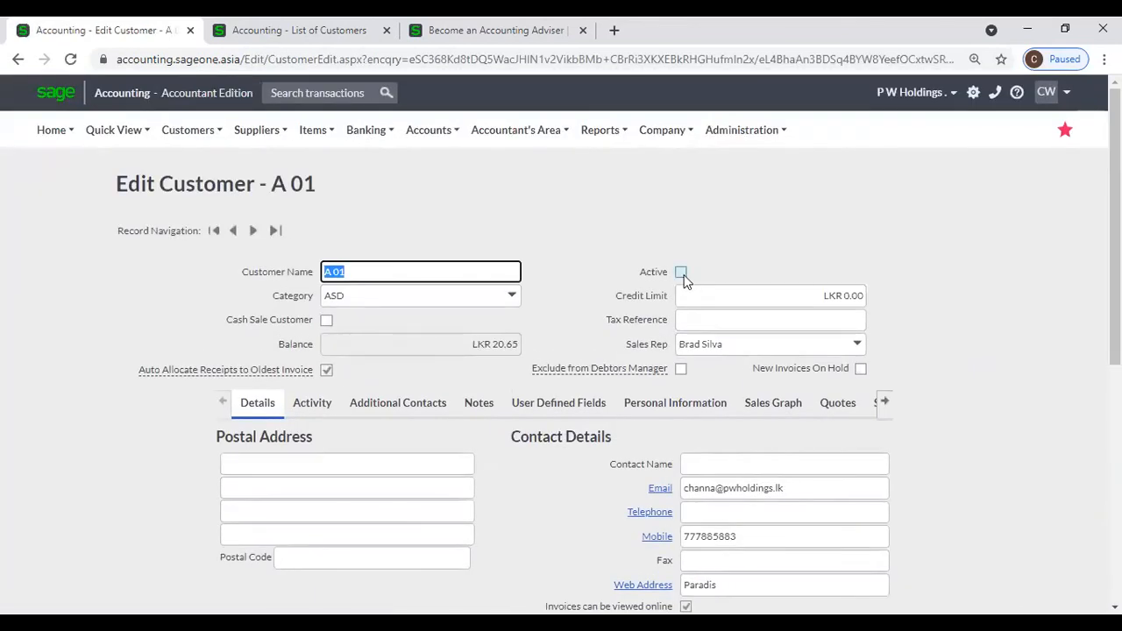
{"action": "scroll", "coordinate": [614, 282], "scroll_direction": "down", "scroll_amount": 5}
{"action": "left_click", "coordinate": [499, 511]}
Step: Start a new customer quote, check which customers it offers for selection, and glance at the other company's customer list
{"action": "left_click", "coordinate": [184, 132]}
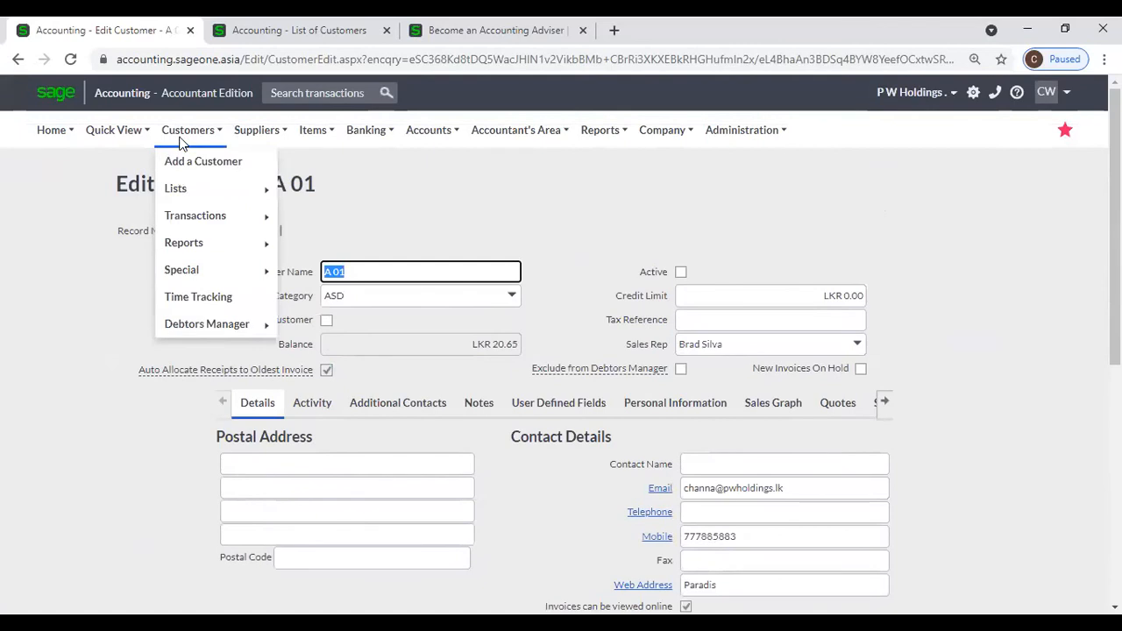
{"action": "mouse_move", "coordinate": [187, 219]}
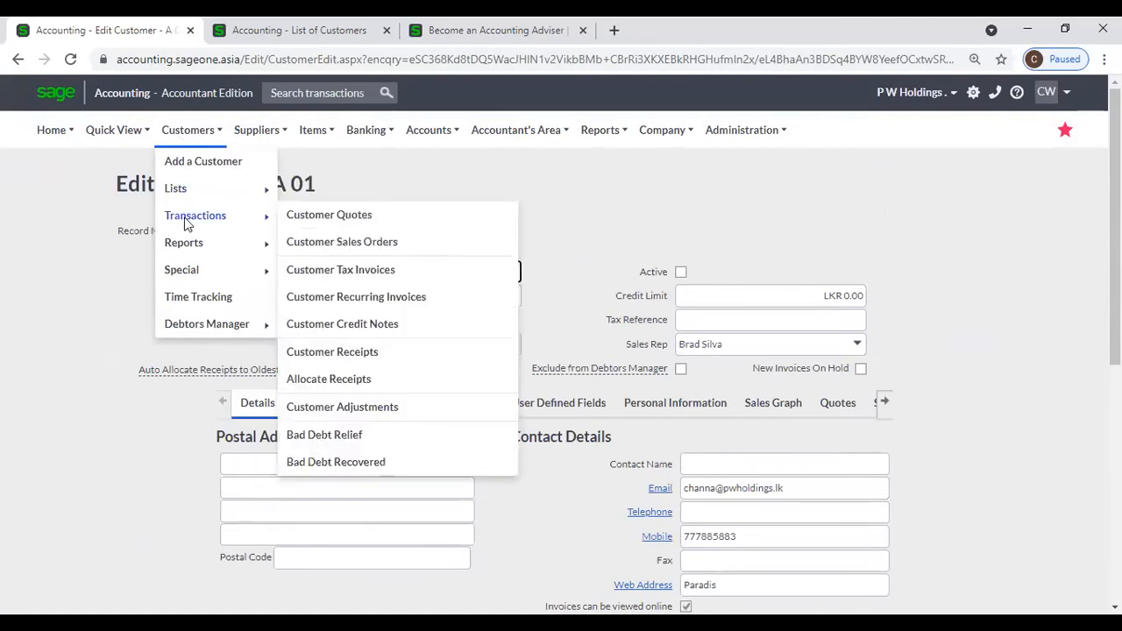
{"action": "left_click", "coordinate": [353, 221]}
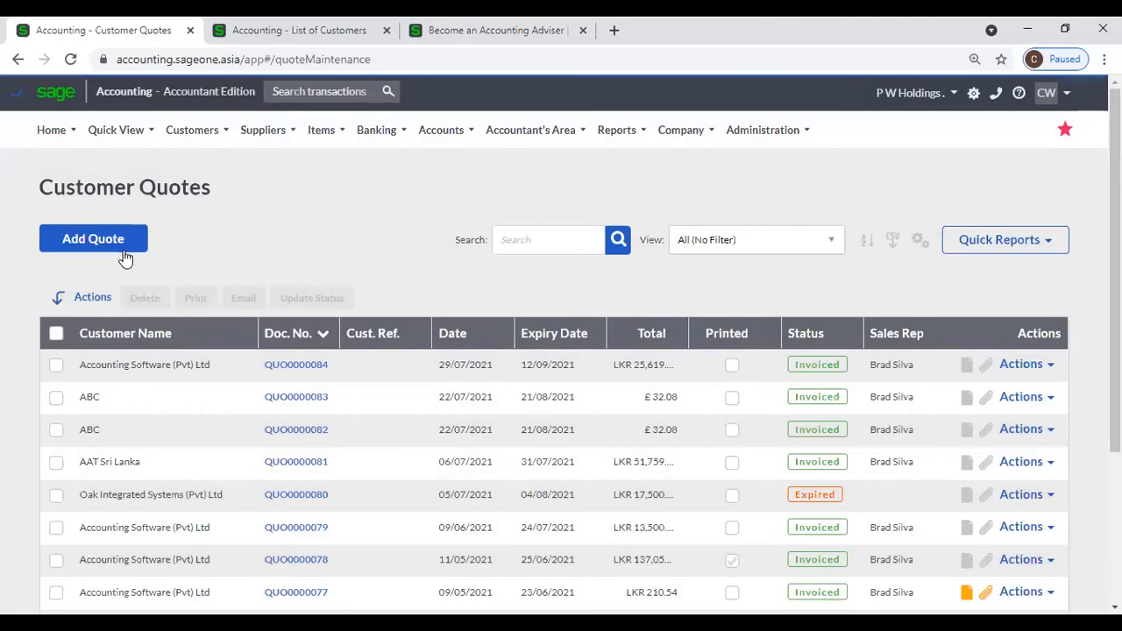
{"action": "left_click", "coordinate": [119, 250]}
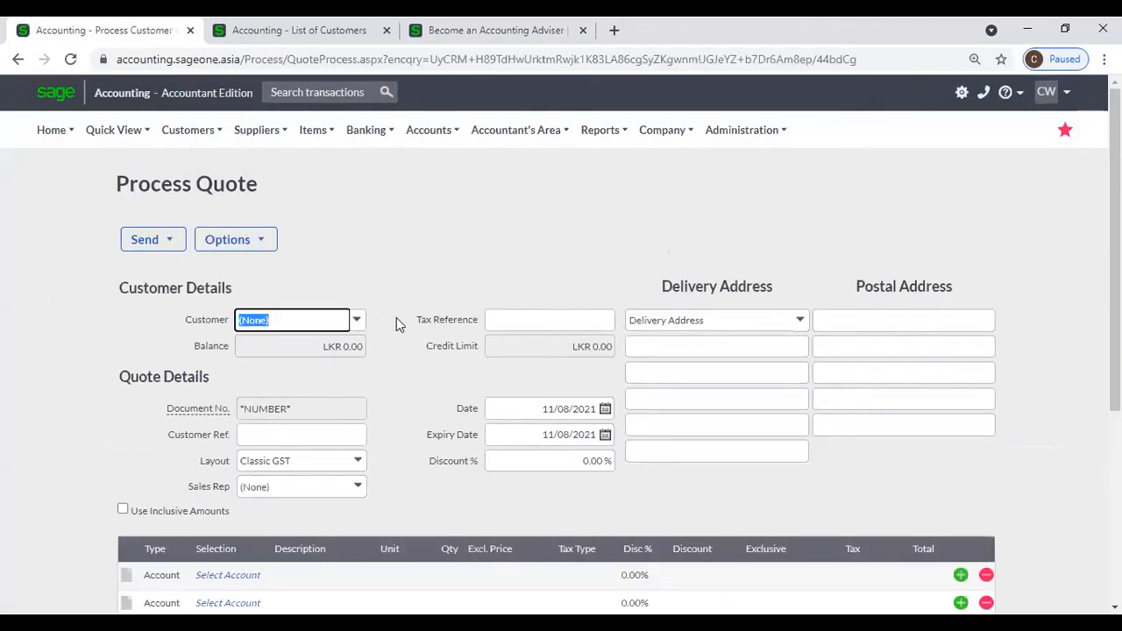
{"action": "left_click", "coordinate": [355, 322]}
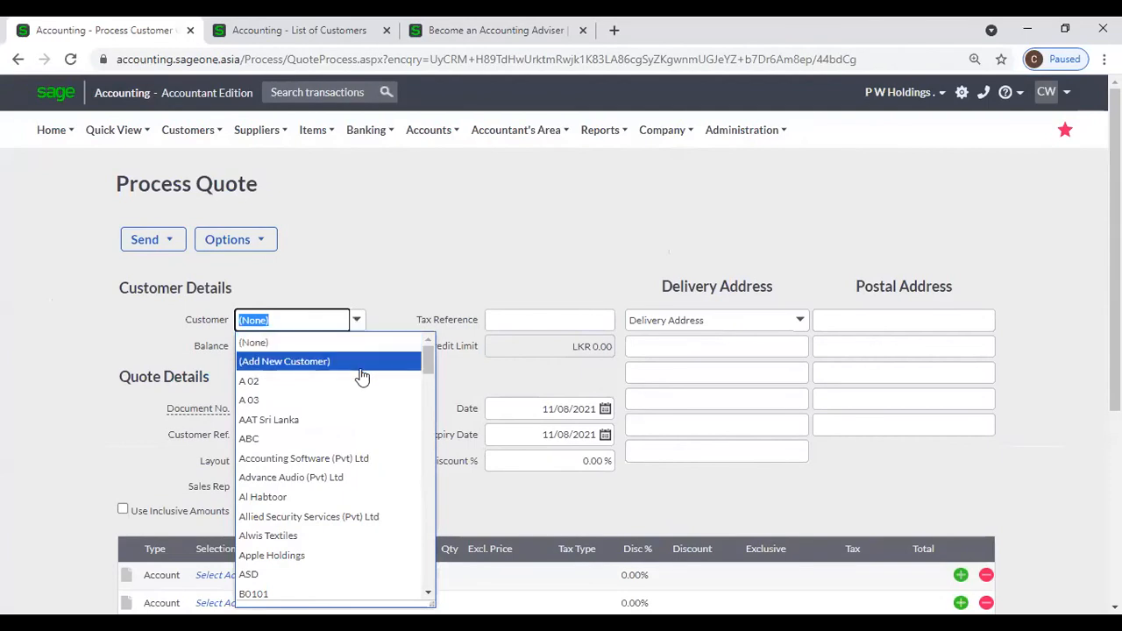
{"action": "left_click", "coordinate": [391, 267]}
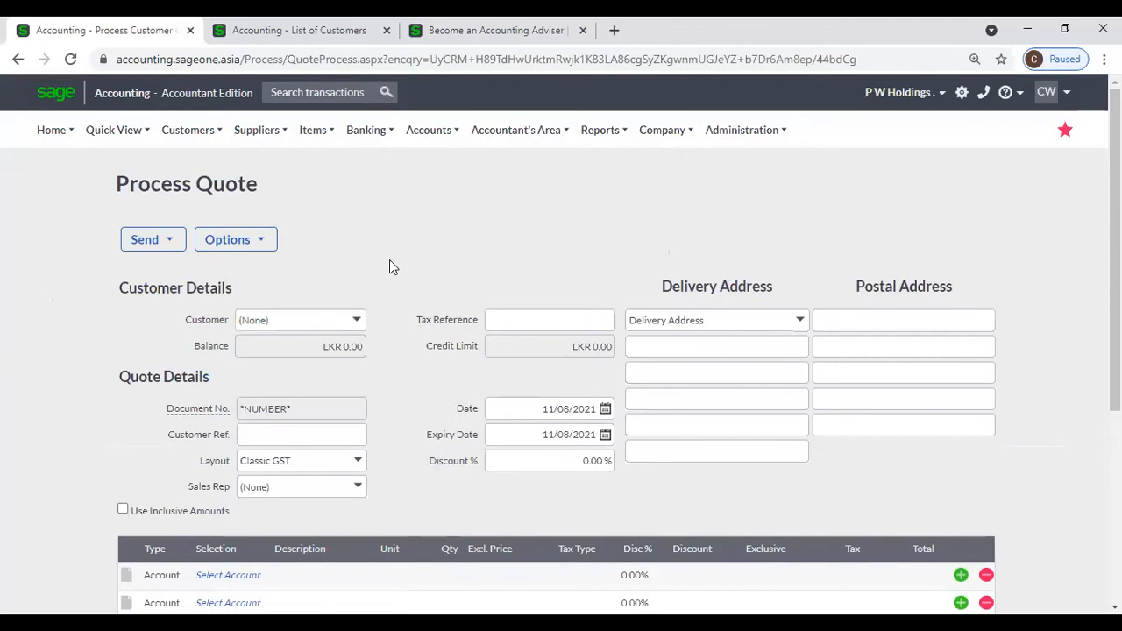
{"action": "left_click", "coordinate": [307, 32]}
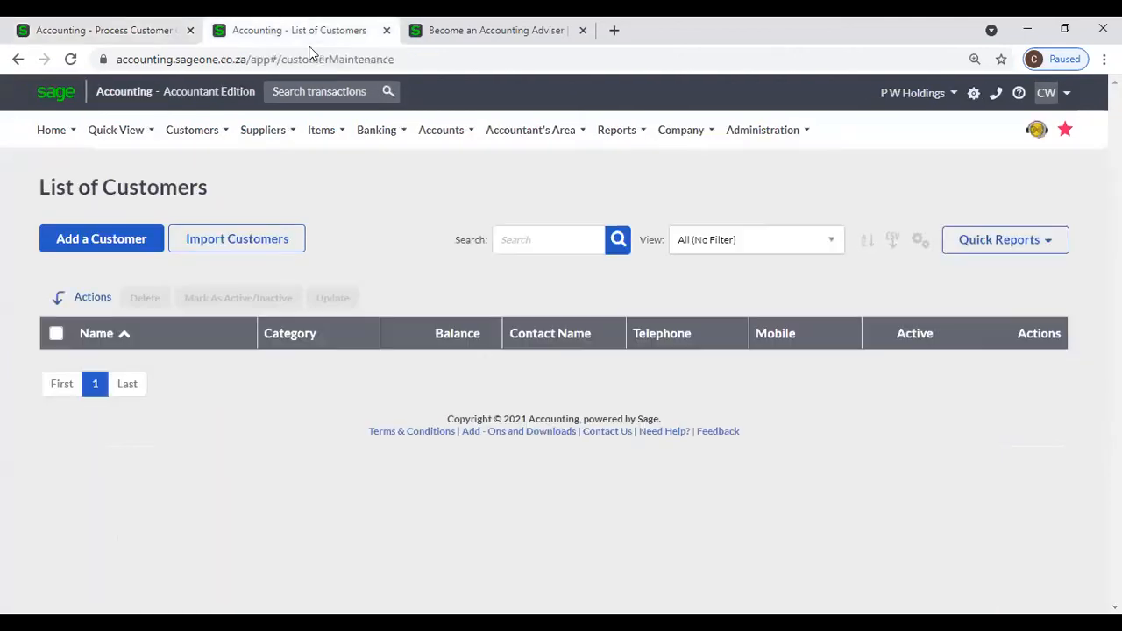
{"action": "left_click", "coordinate": [102, 30]}
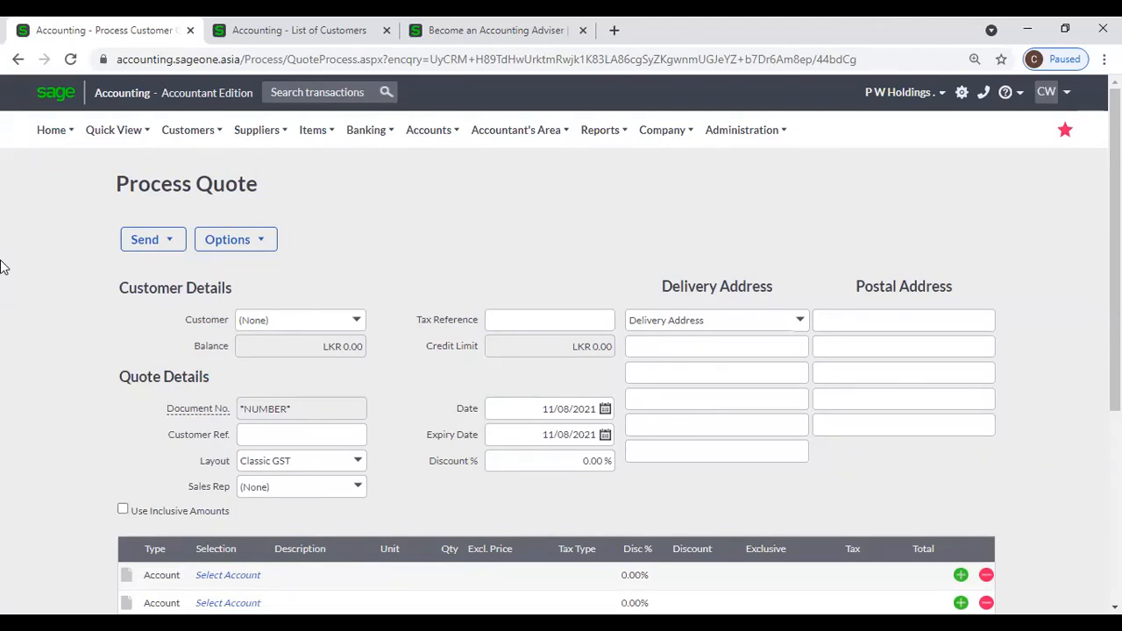
Step: Open supplier AA from the supplier list and examine its Active setting, addresses and default settings
{"action": "mouse_move", "coordinate": [255, 134]}
{"action": "mouse_move", "coordinate": [248, 189]}
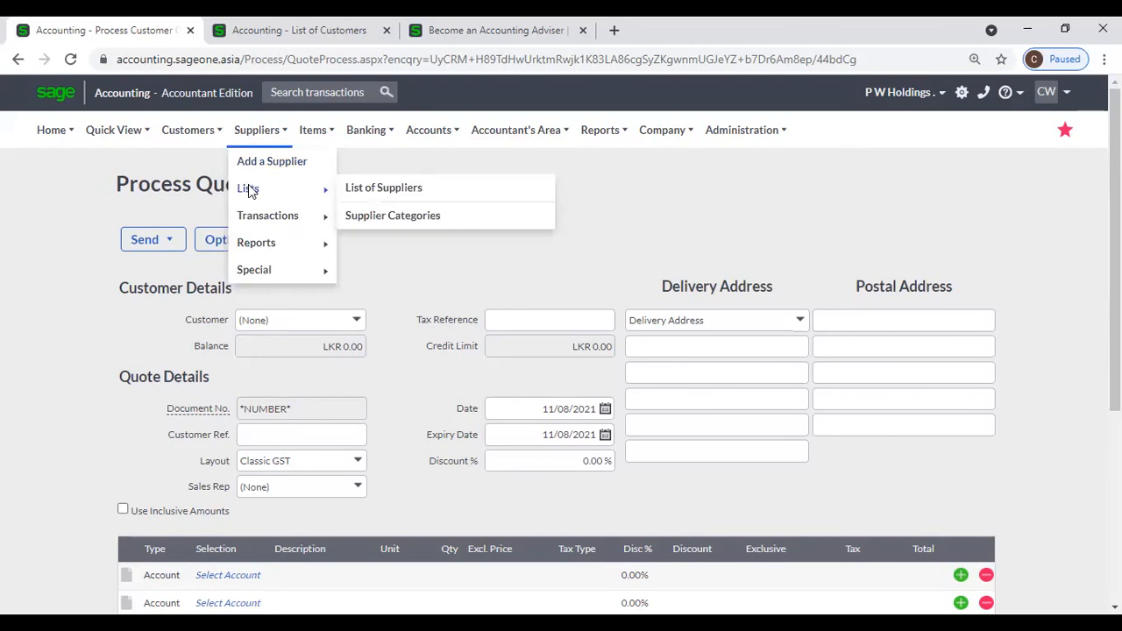
{"action": "left_click", "coordinate": [383, 188]}
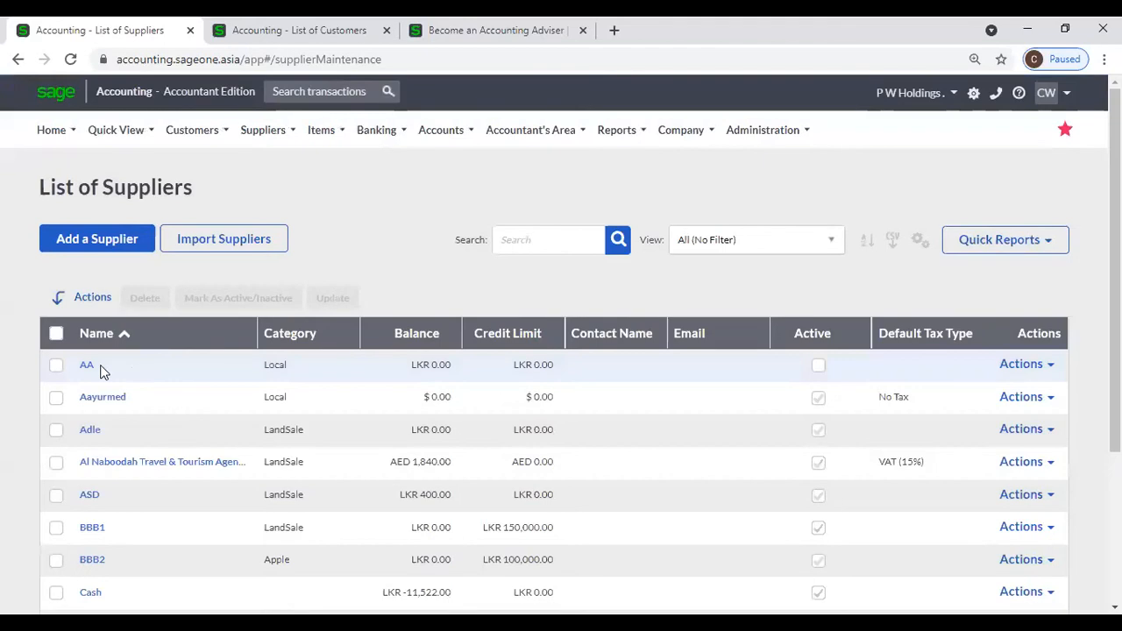
{"action": "left_click", "coordinate": [88, 365]}
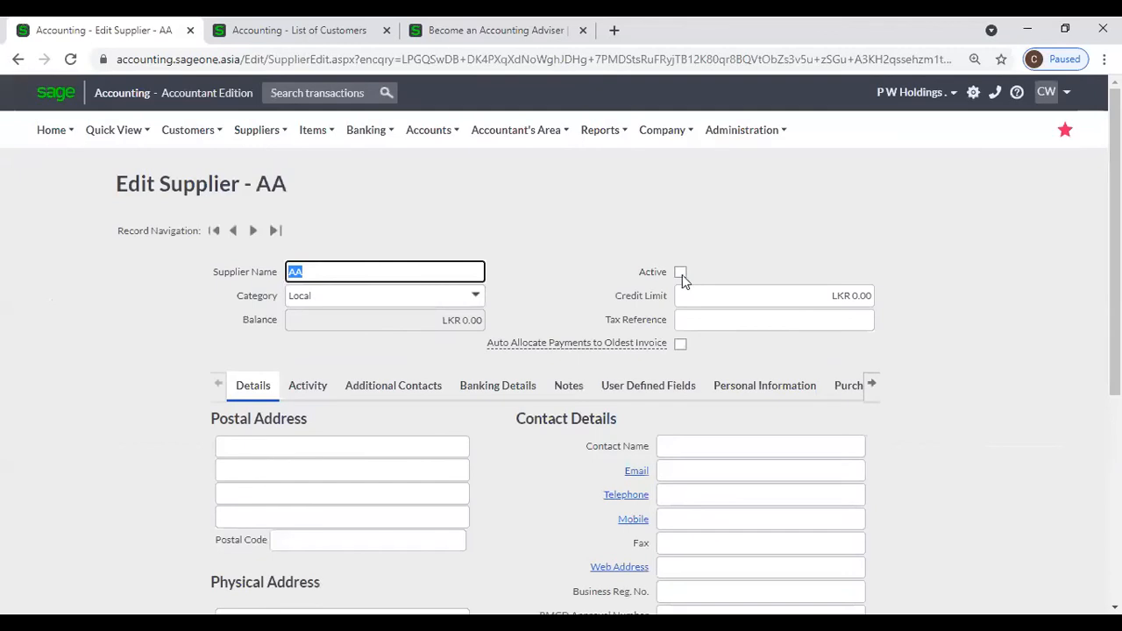
{"action": "scroll", "coordinate": [556, 302], "scroll_direction": "down", "scroll_amount": 3}
{"action": "scroll", "coordinate": [556, 310], "scroll_direction": "down", "scroll_amount": 2}
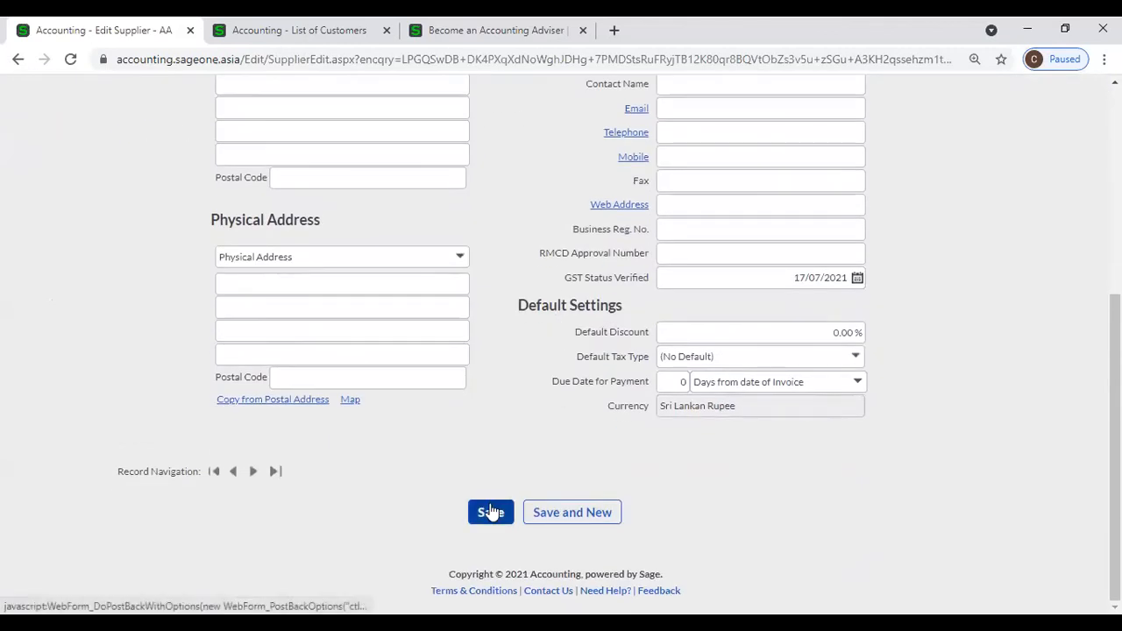
{"action": "scroll", "coordinate": [482, 395], "scroll_direction": "up", "scroll_amount": 5}
{"action": "scroll", "coordinate": [496, 391], "scroll_direction": "up", "scroll_amount": 1}
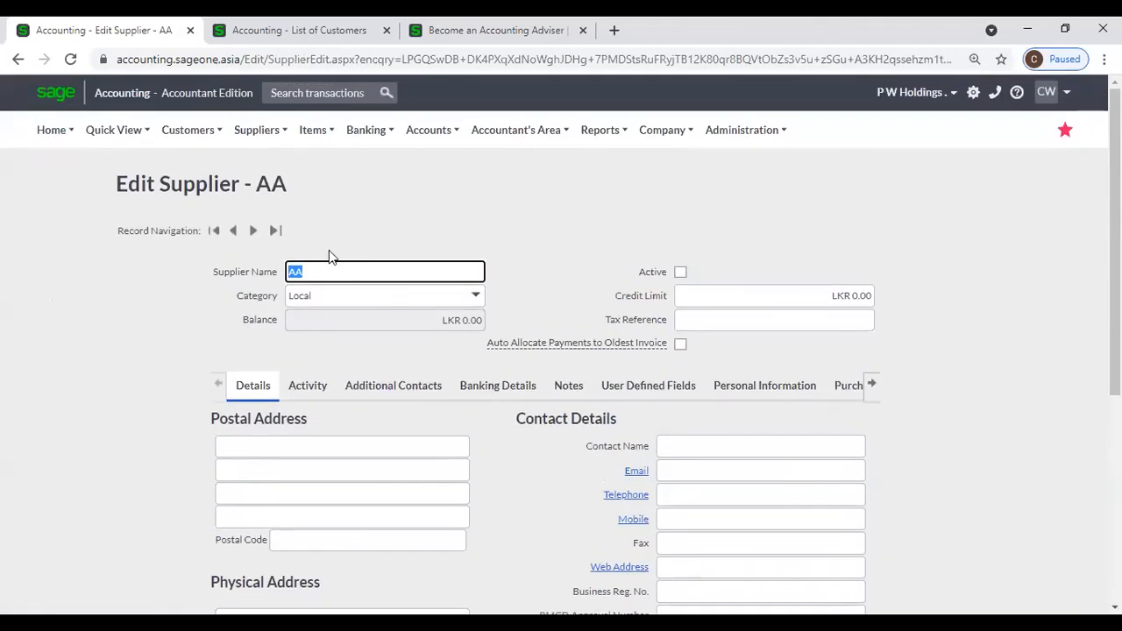
Step: Start a new supplier purchase order and check which suppliers it offers for selection
{"action": "mouse_move", "coordinate": [253, 136]}
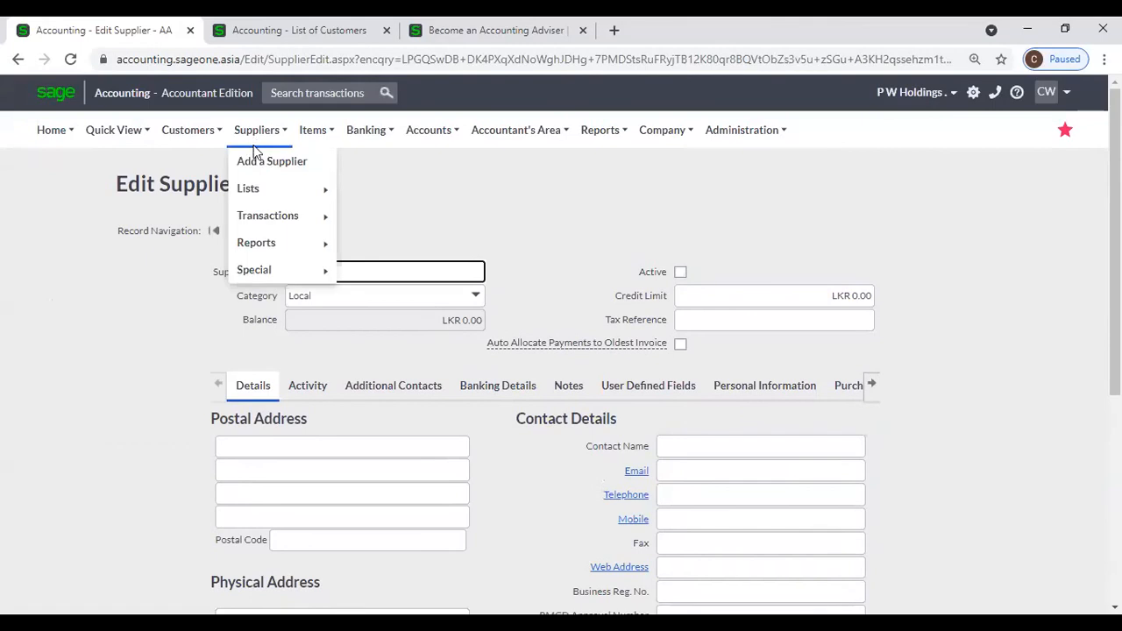
{"action": "mouse_move", "coordinate": [253, 189]}
{"action": "mouse_move", "coordinate": [271, 217]}
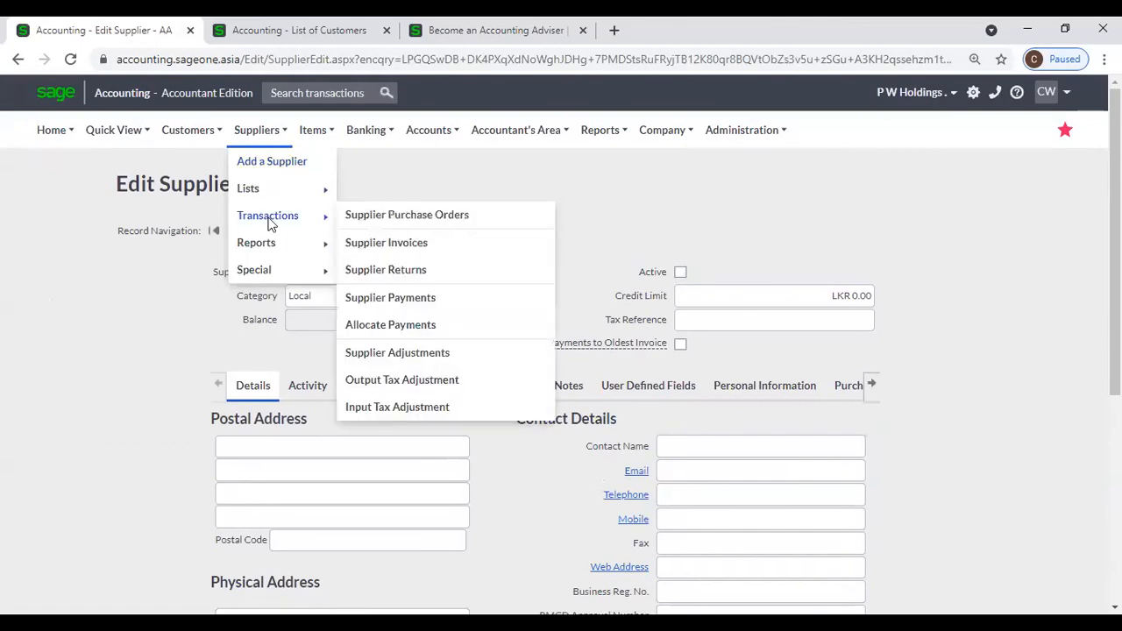
{"action": "left_click", "coordinate": [368, 219]}
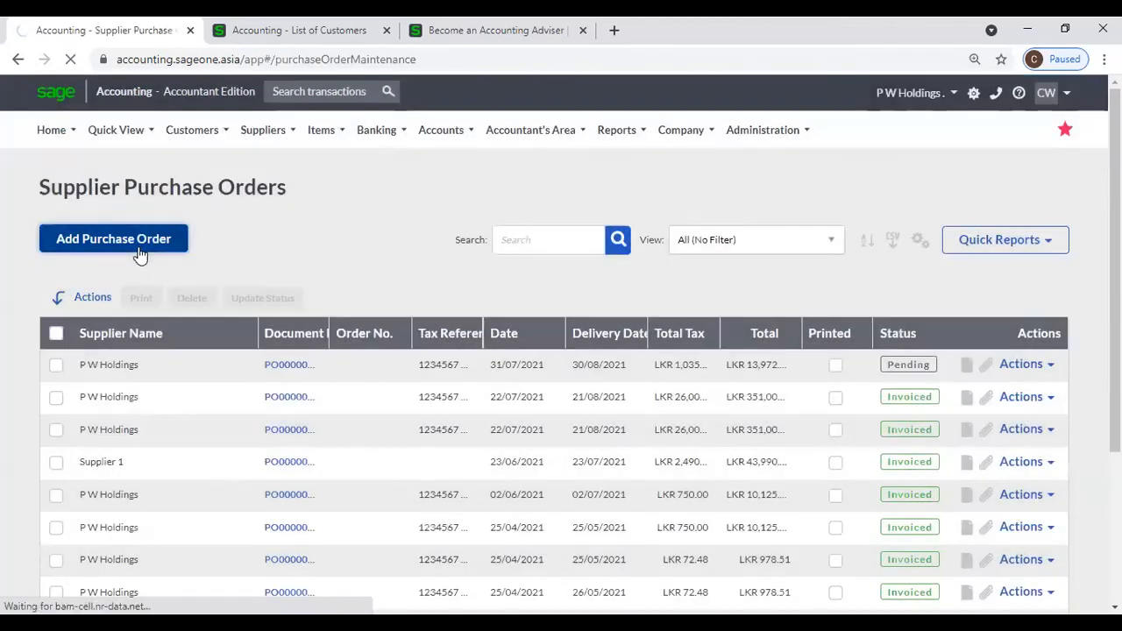
{"action": "left_click", "coordinate": [140, 254]}
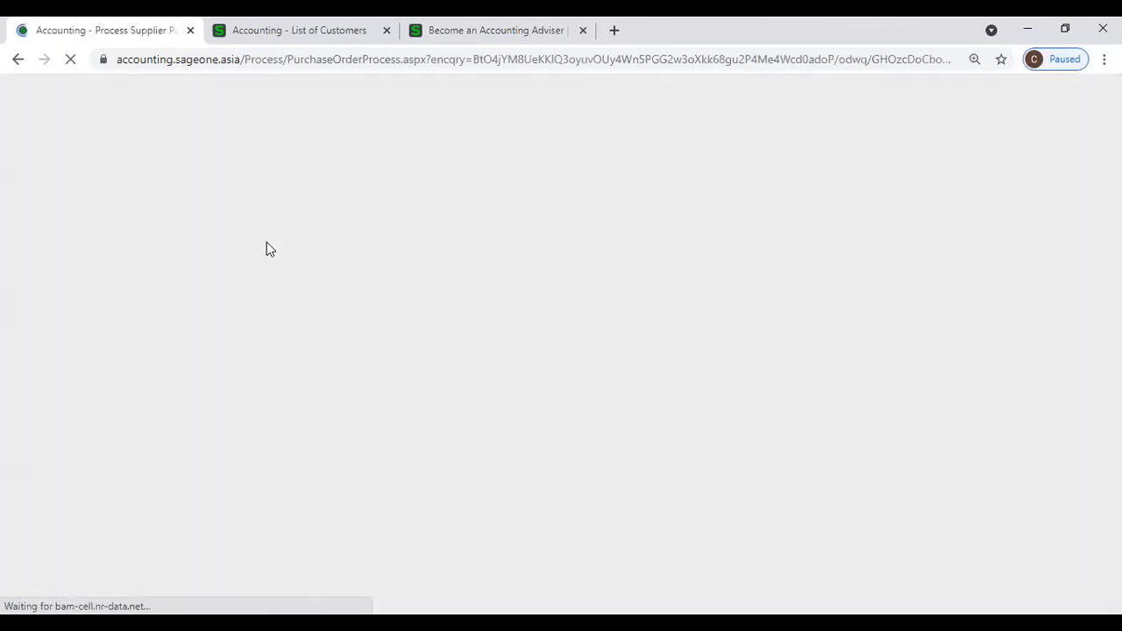
{"action": "left_click", "coordinate": [353, 326]}
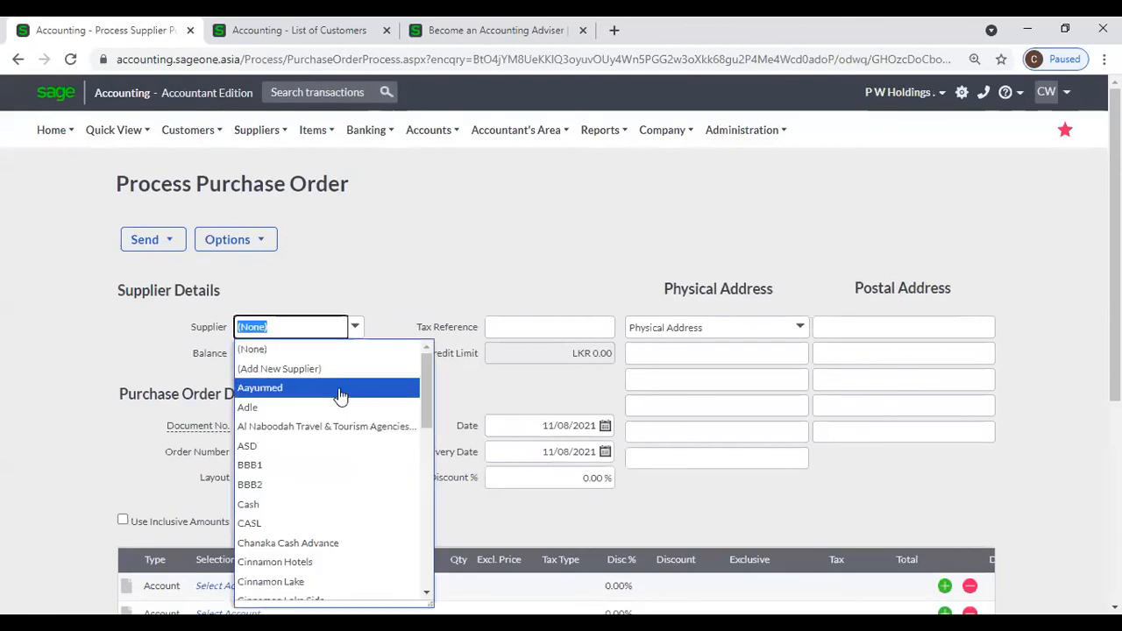
{"action": "left_click", "coordinate": [389, 285]}
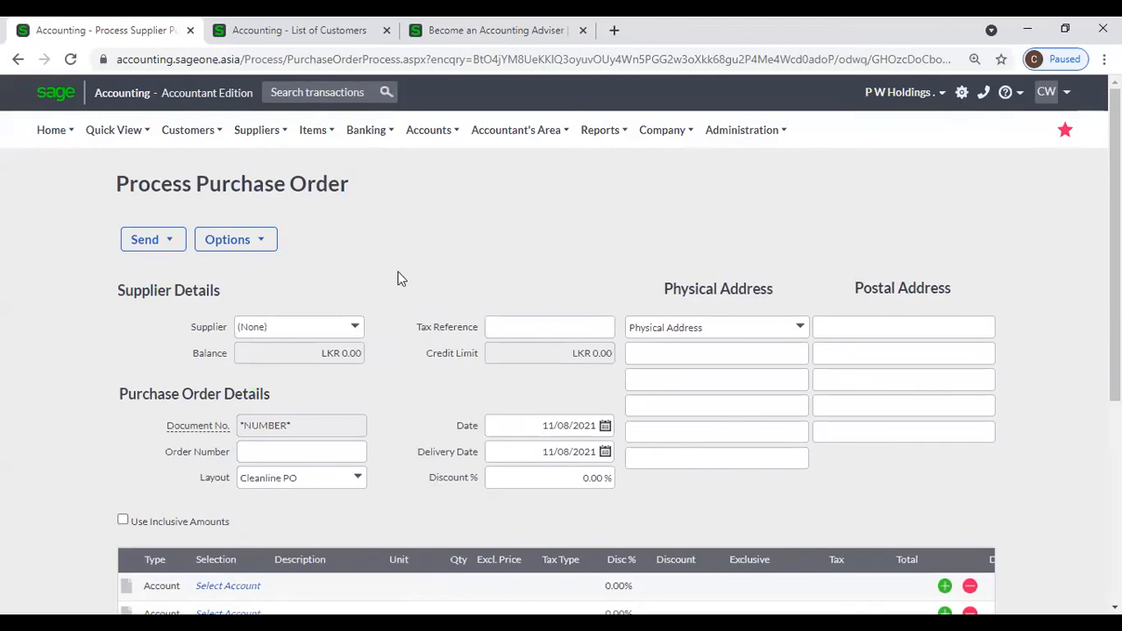
{"action": "scroll", "coordinate": [396, 293], "scroll_direction": "down", "scroll_amount": 2}
{"action": "scroll", "coordinate": [351, 219], "scroll_direction": "up", "scroll_amount": 2}
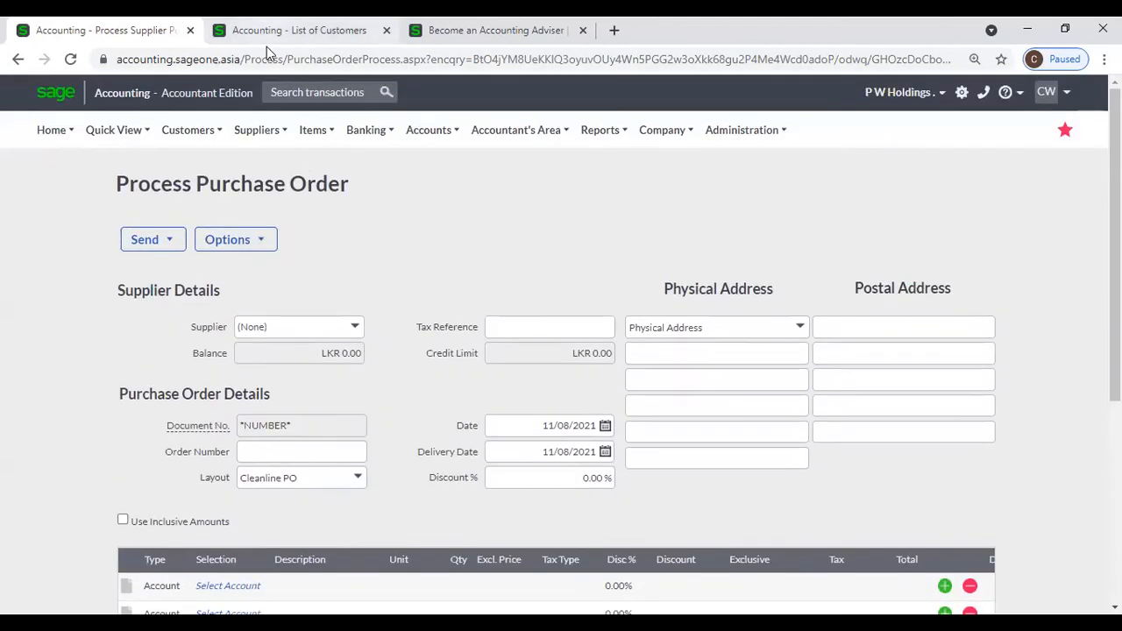
Step: Switch to the other P W Holdings company and examine the Item Settings in its company settings
{"action": "left_click", "coordinate": [289, 29]}
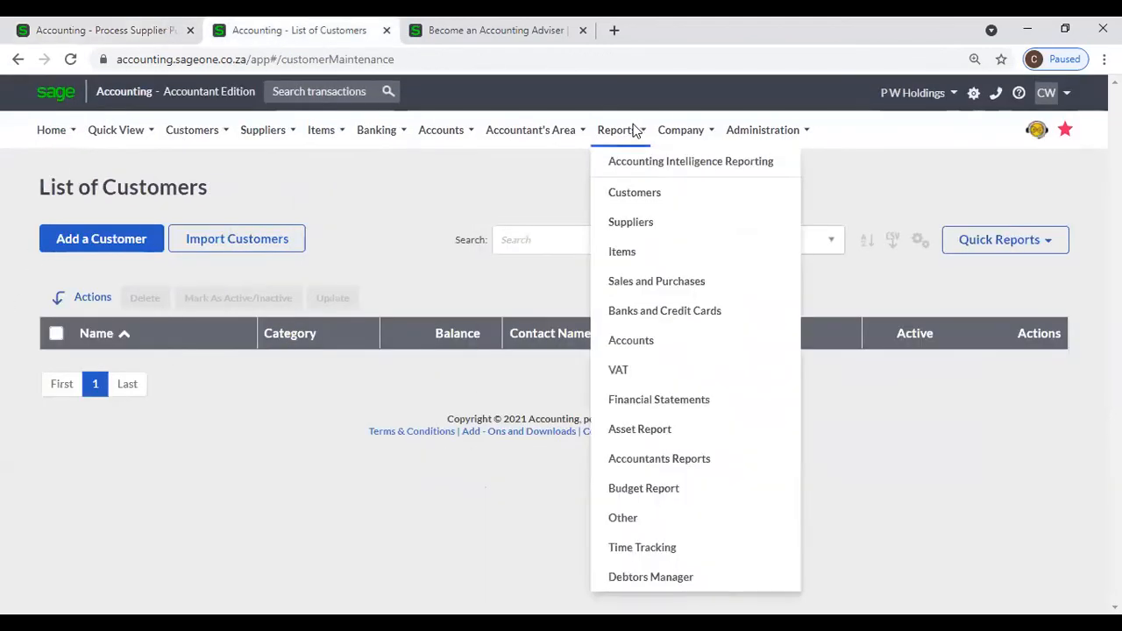
{"action": "mouse_move", "coordinate": [679, 141]}
{"action": "left_click", "coordinate": [698, 197]}
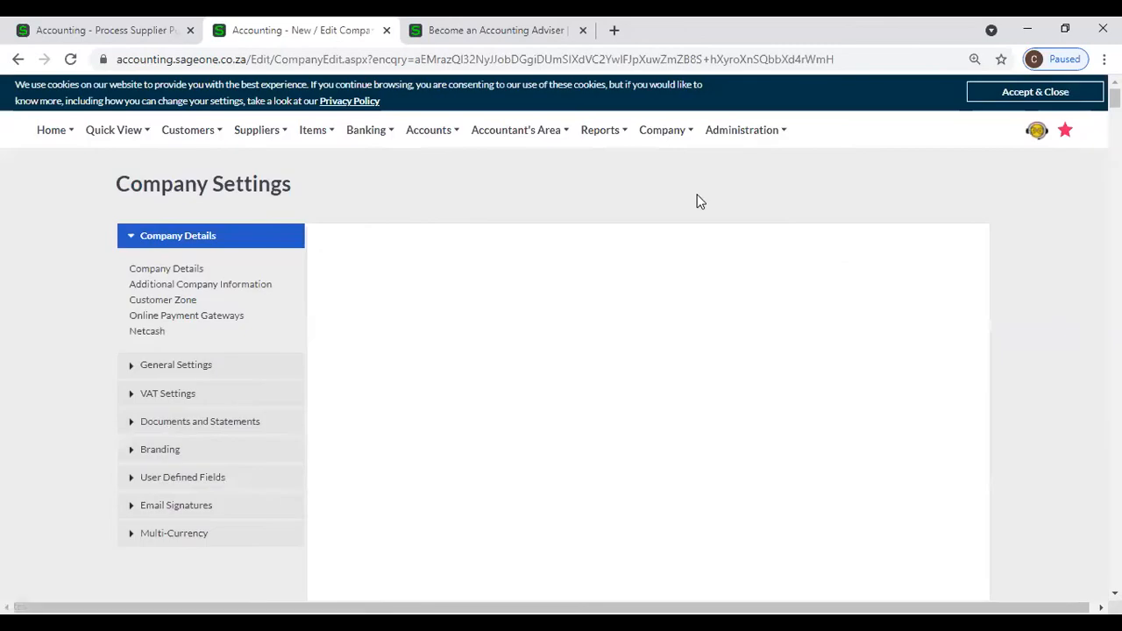
{"action": "left_click", "coordinate": [178, 363]}
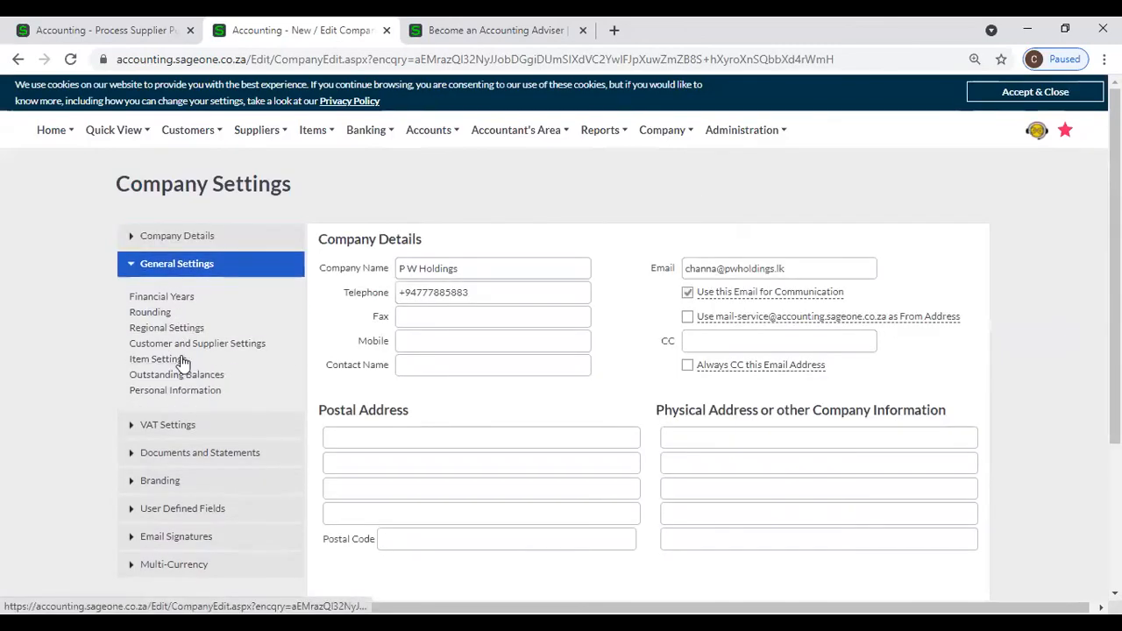
{"action": "left_click", "coordinate": [186, 359]}
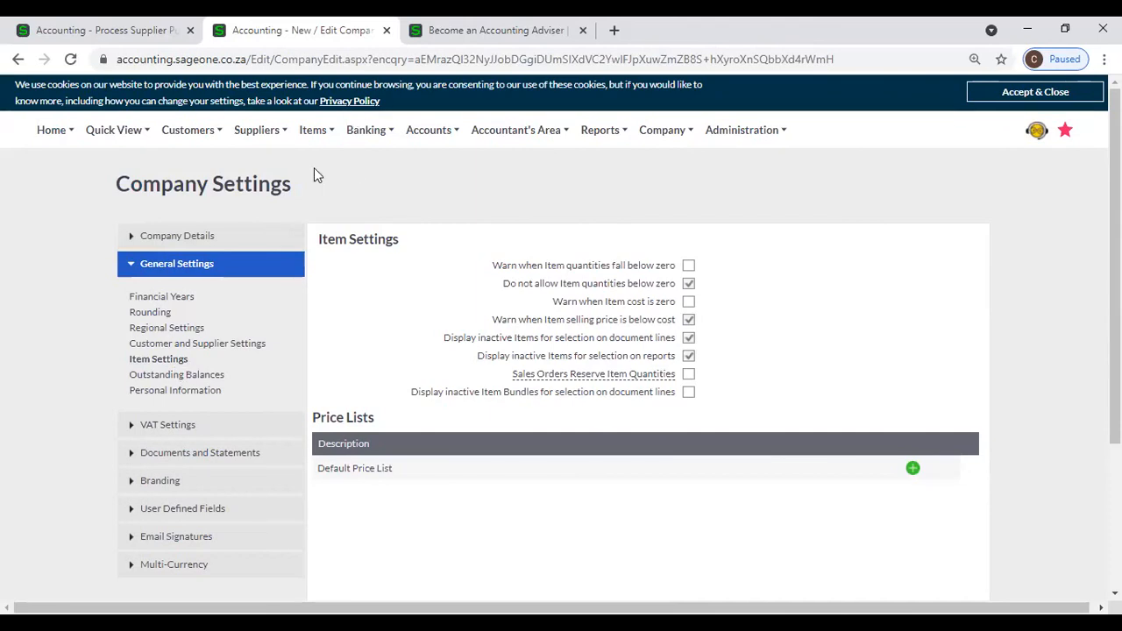
Step: Start a new item record and enter 001 as its code
{"action": "mouse_move", "coordinate": [314, 129]}
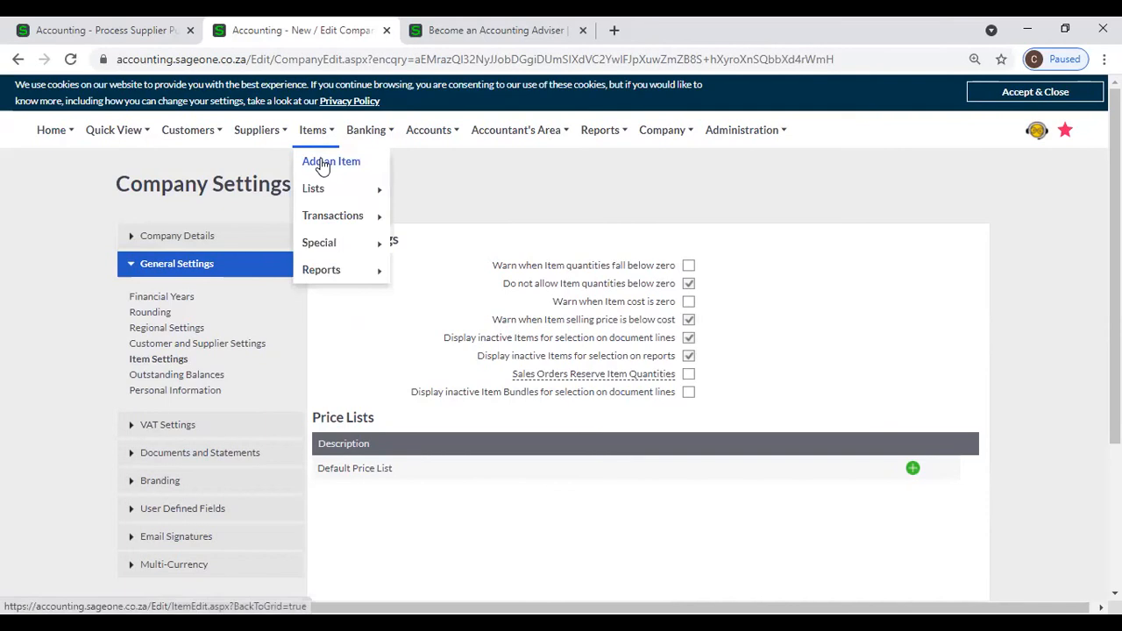
{"action": "left_click", "coordinate": [323, 167]}
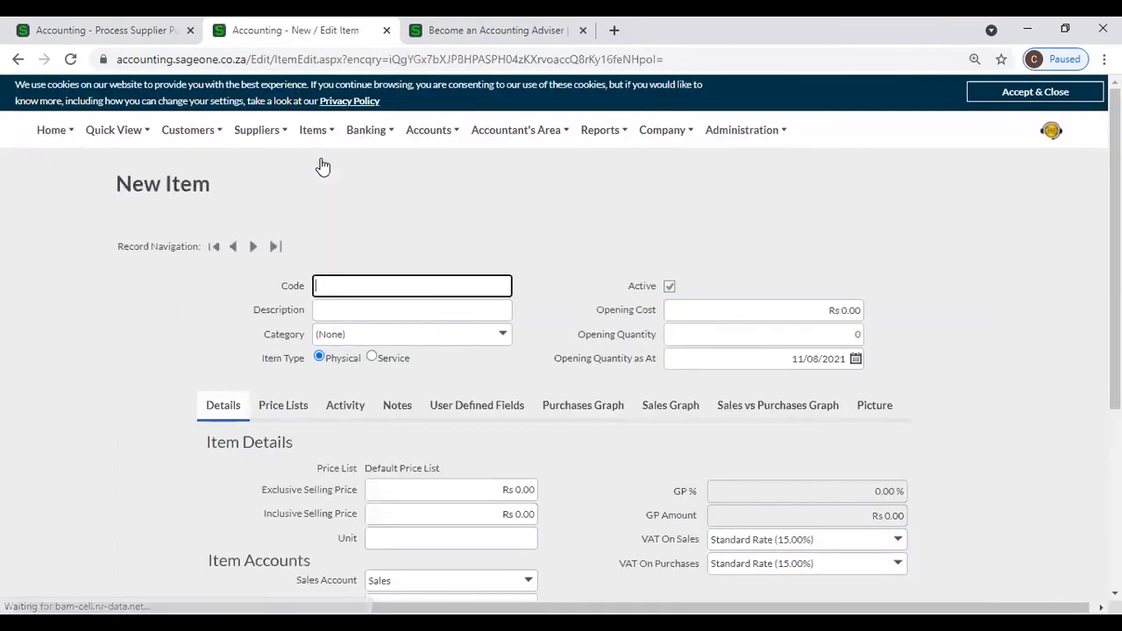
{"action": "left_click", "coordinate": [356, 304]}
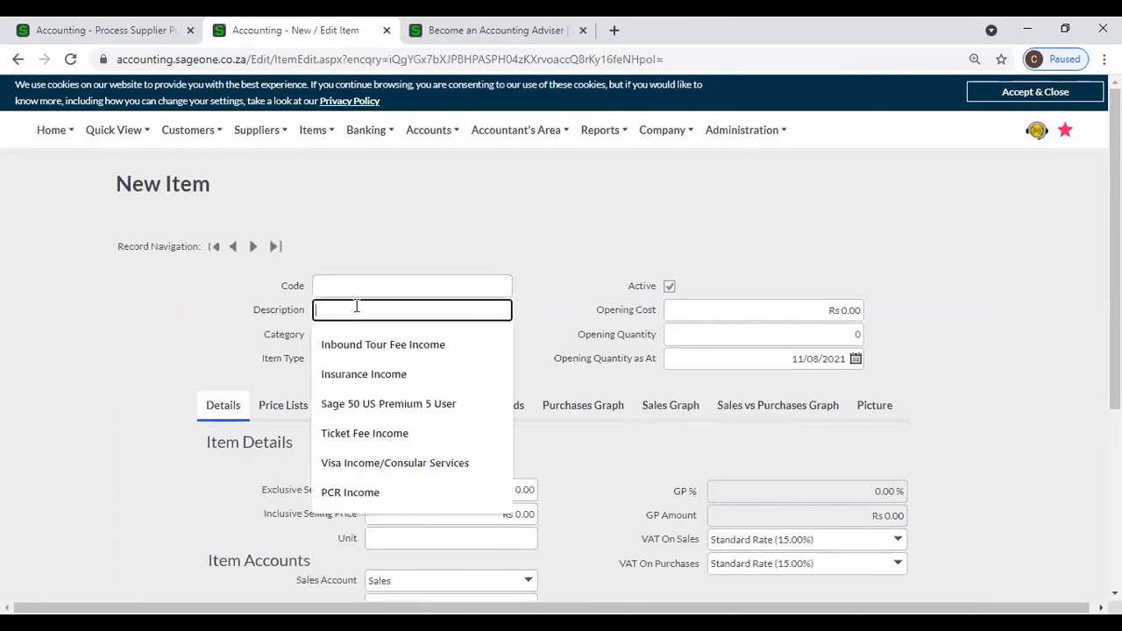
{"action": "left_click", "coordinate": [357, 283]}
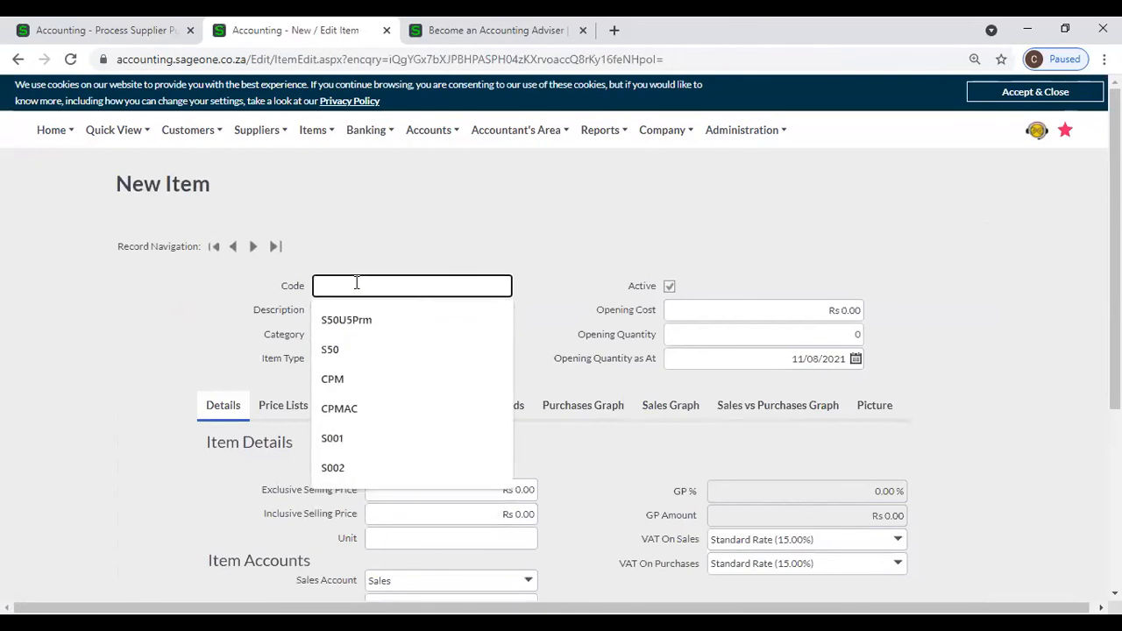
{"action": "type", "text": "001"}
{"action": "key", "text": "Tab"}
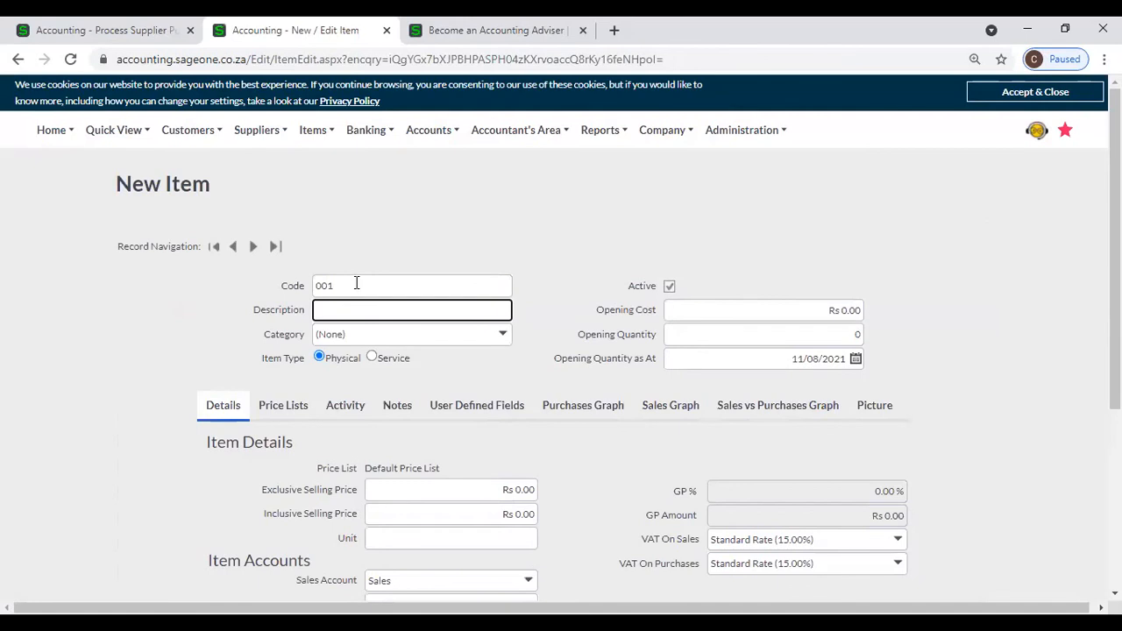
Step: Set the new item's description to Computer, keeping the item type Physical
{"action": "scroll", "coordinate": [638, 386], "scroll_direction": "down", "scroll_amount": 3}
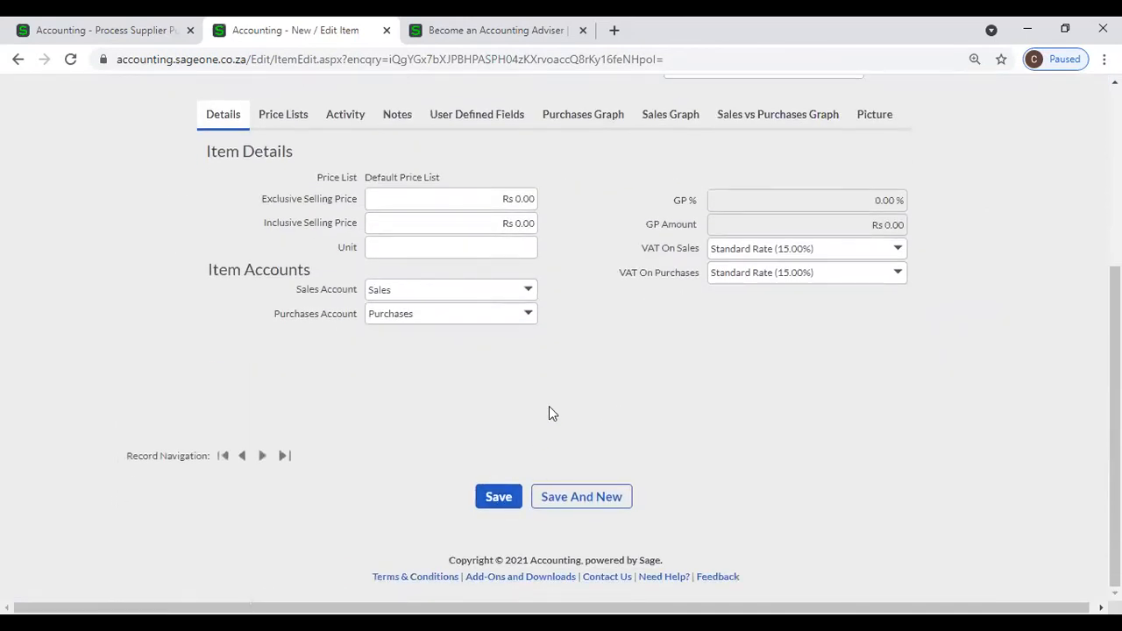
{"action": "scroll", "coordinate": [553, 412], "scroll_direction": "up", "scroll_amount": 2}
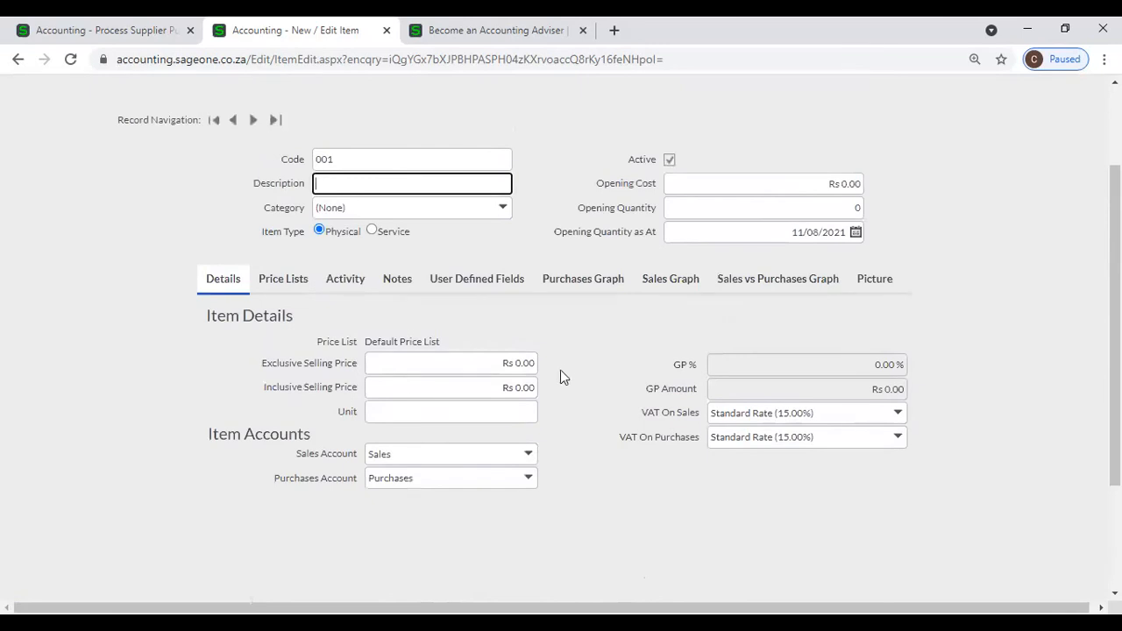
{"action": "scroll", "coordinate": [572, 369], "scroll_direction": "up", "scroll_amount": 1}
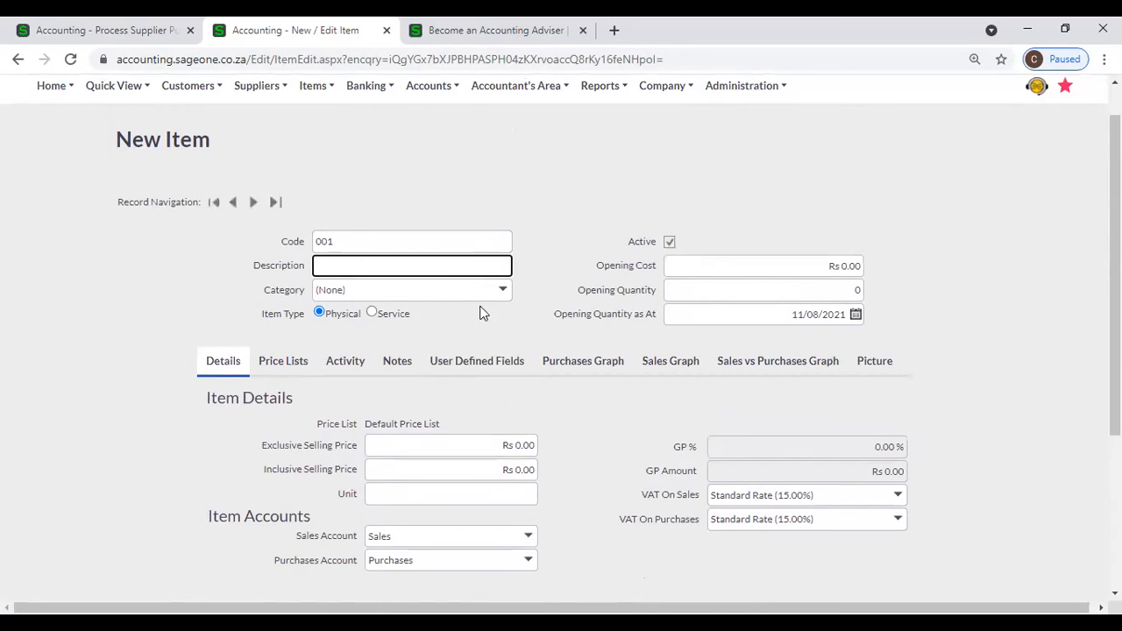
{"action": "type", "text": "Pen"}
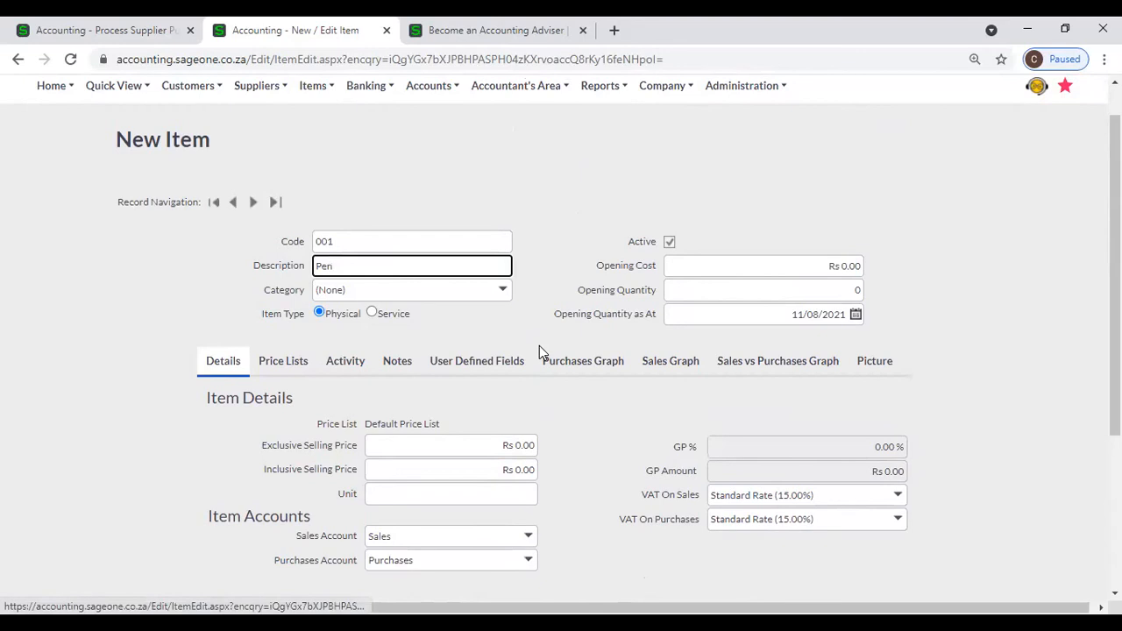
{"action": "left_click_drag", "start_coordinate": [354, 263], "coordinate": [290, 260]}
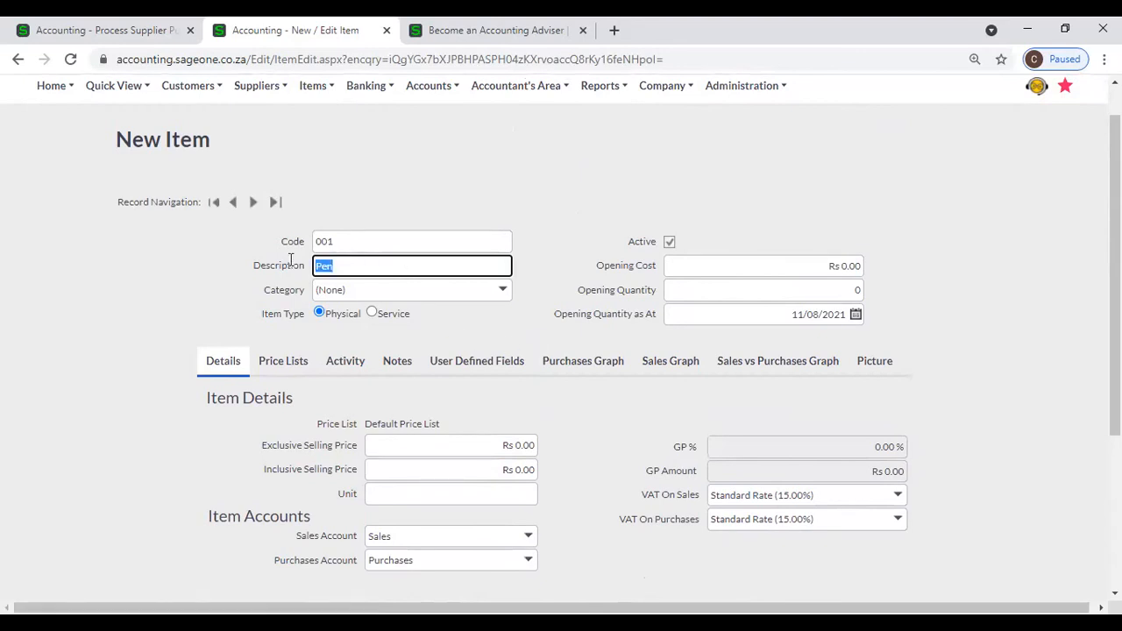
{"action": "type", "text": "Co"}
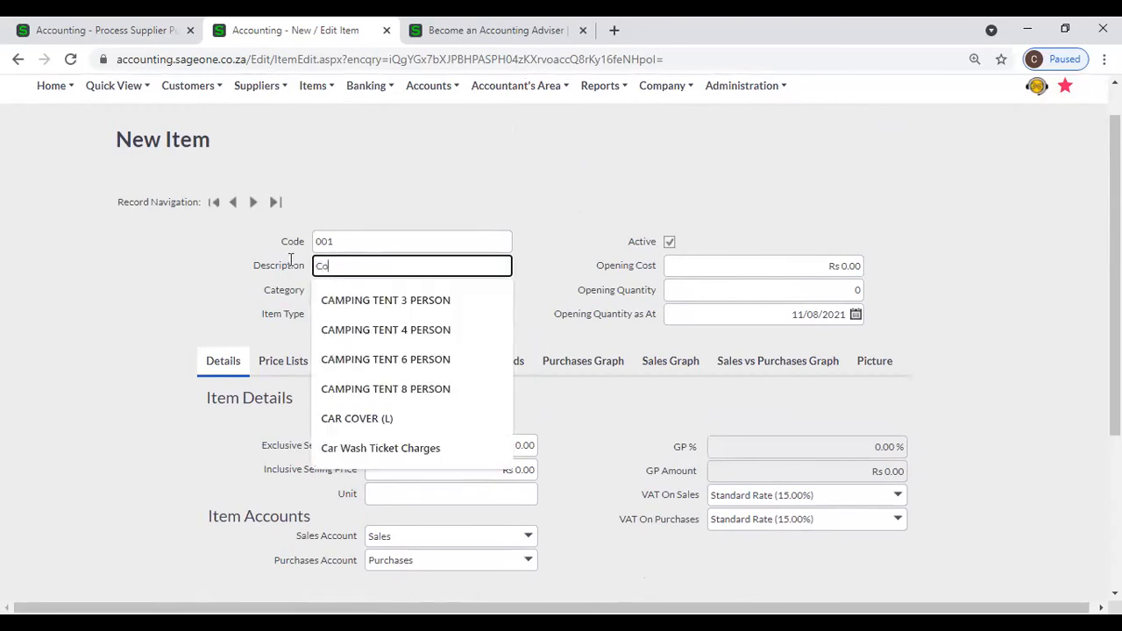
{"action": "type", "text": "mputer"}
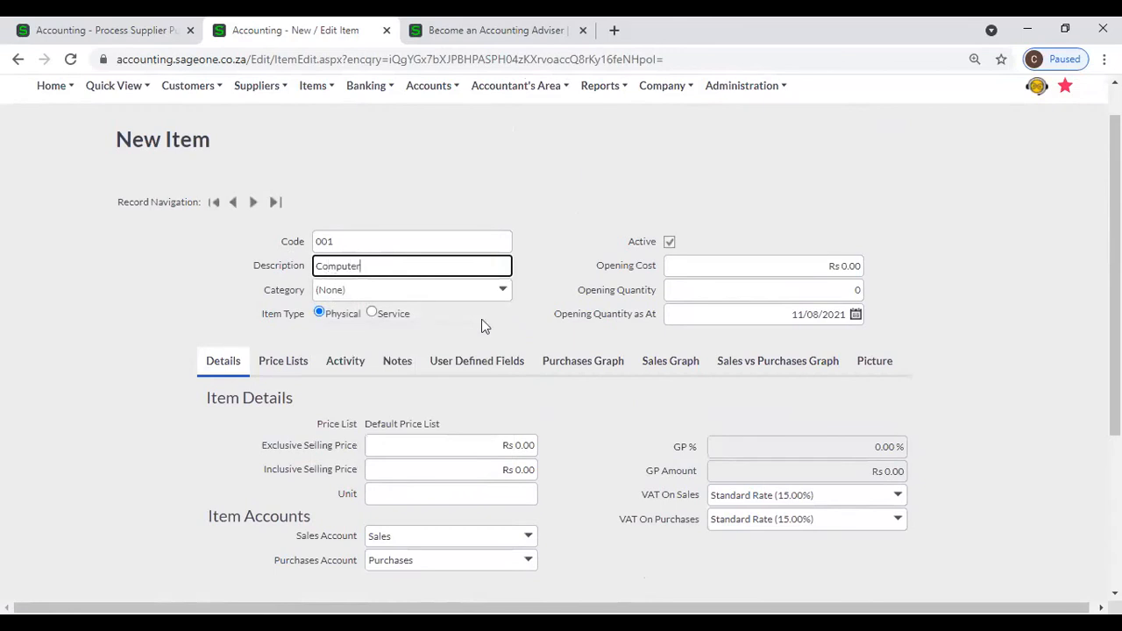
Step: Change the Computer item's code to C001 and save the item
{"action": "double_click", "coordinate": [359, 249]}
{"action": "key", "text": "Home"}
{"action": "type", "text": "C"}
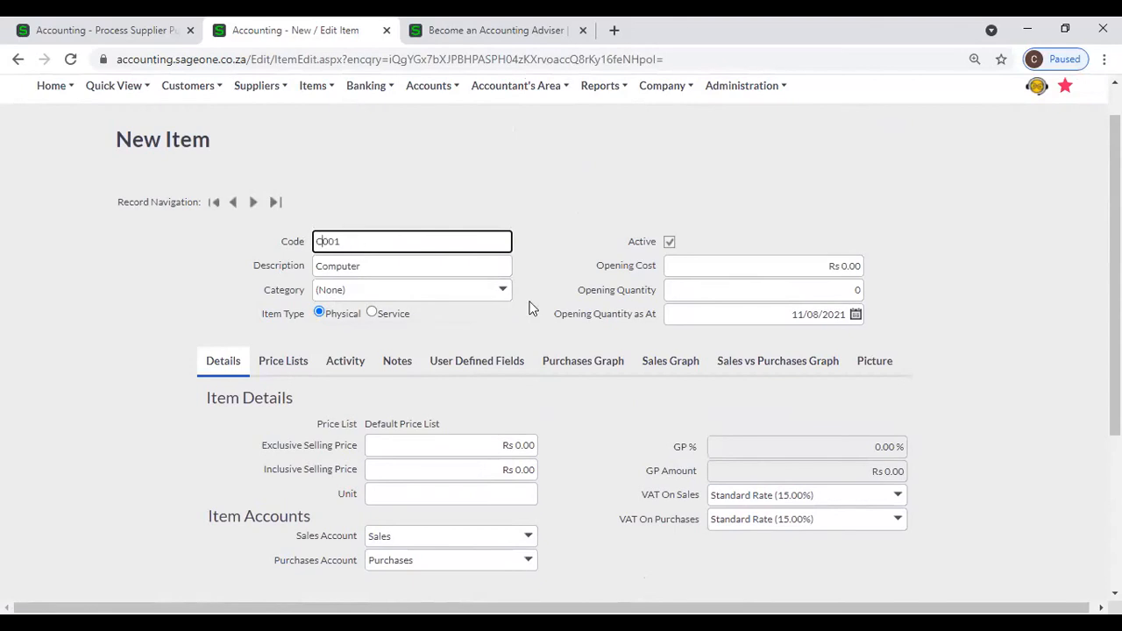
{"action": "scroll", "coordinate": [531, 302], "scroll_direction": "down", "scroll_amount": 2}
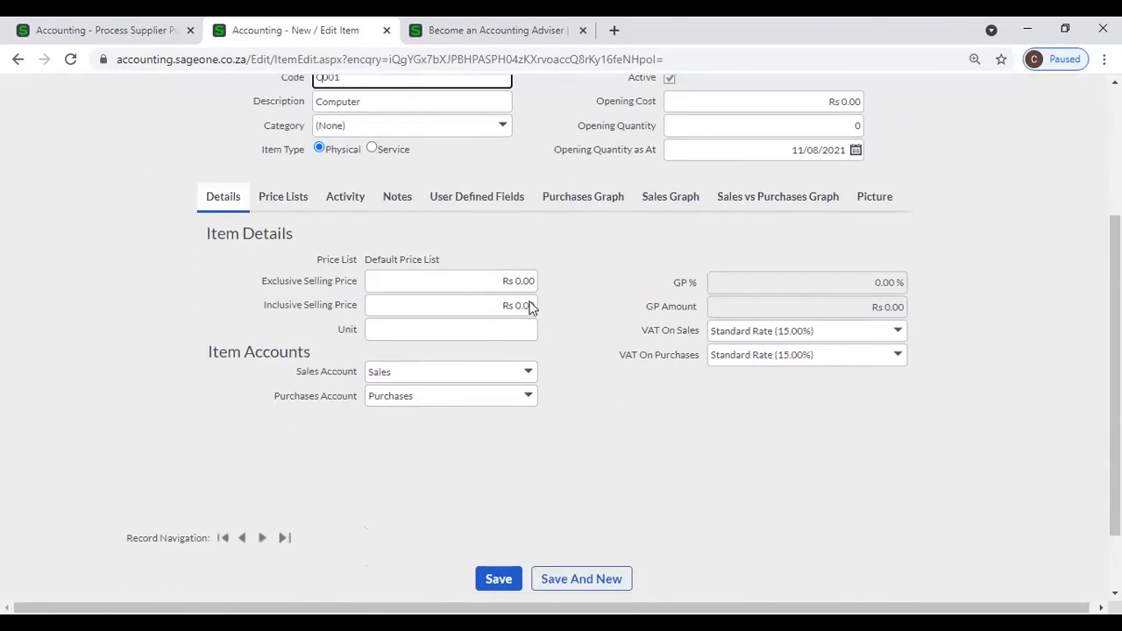
{"action": "left_click", "coordinate": [509, 577]}
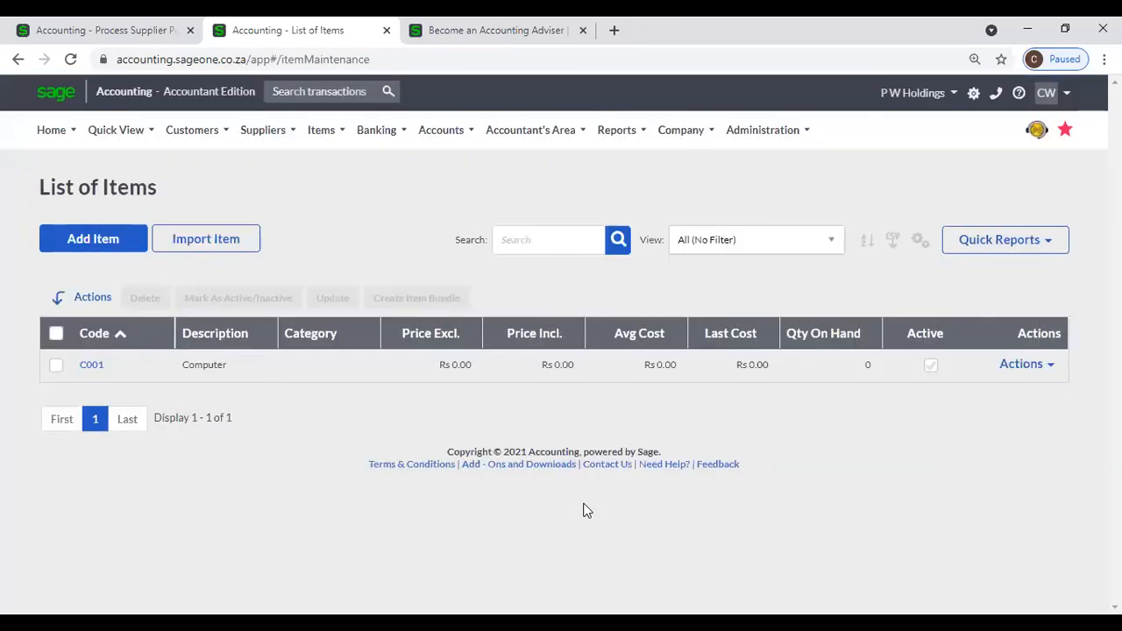
Step: Add a second item with code M001 and description Mouse, and save it
{"action": "left_click", "coordinate": [104, 246]}
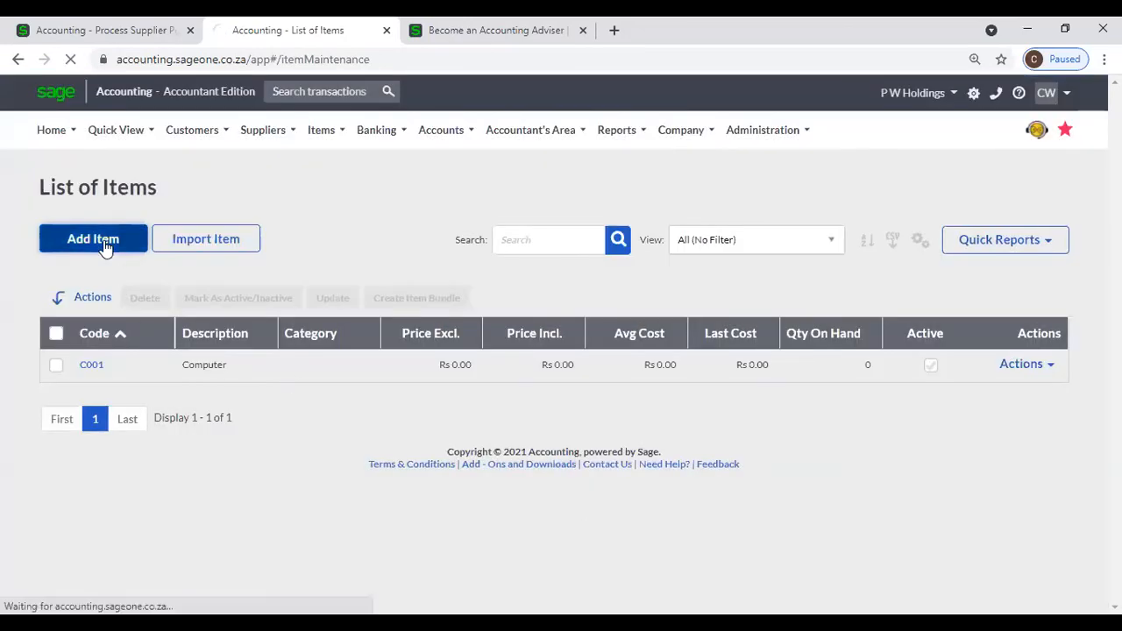
{"action": "left_click", "coordinate": [444, 285]}
{"action": "type", "text": "M"}
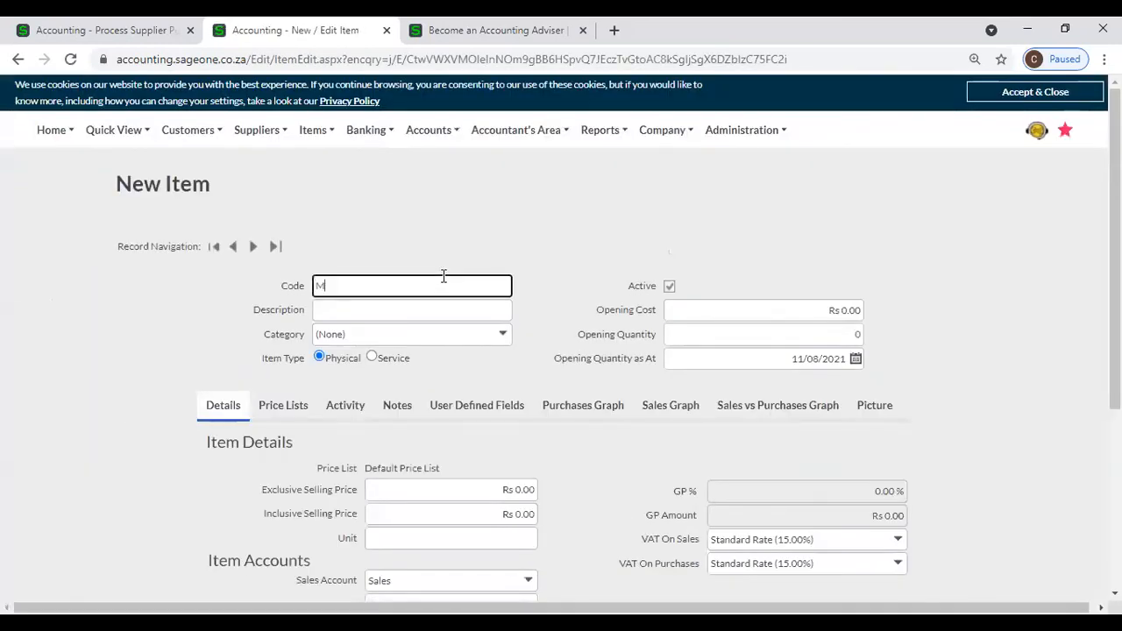
{"action": "type", "text": "001"}
{"action": "key", "text": "Tab"}
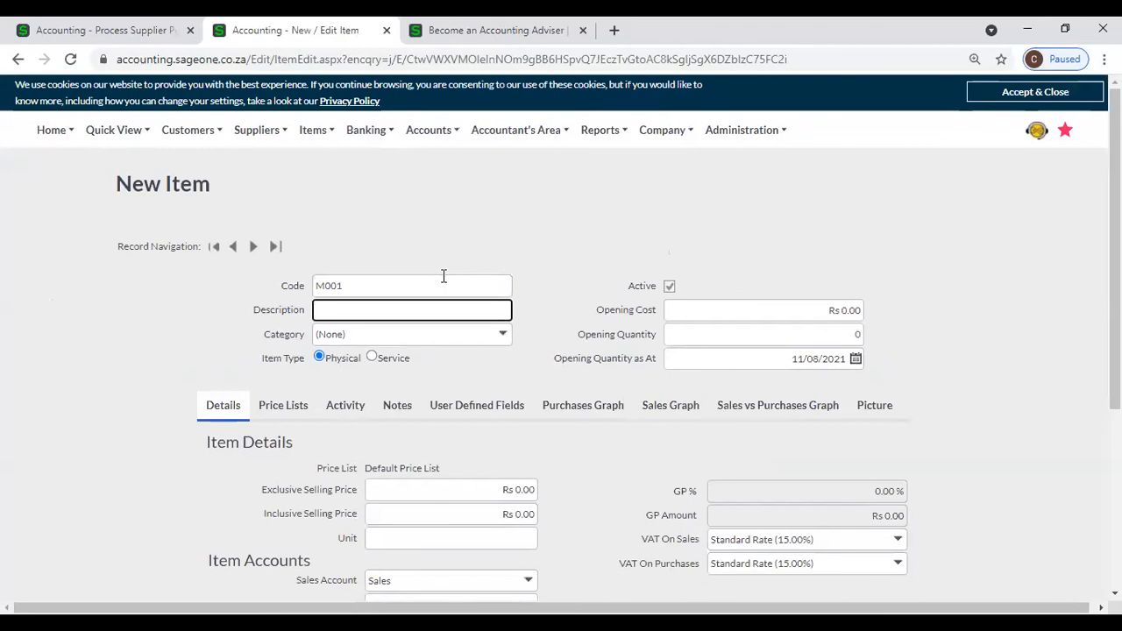
{"action": "type", "text": "Mouse"}
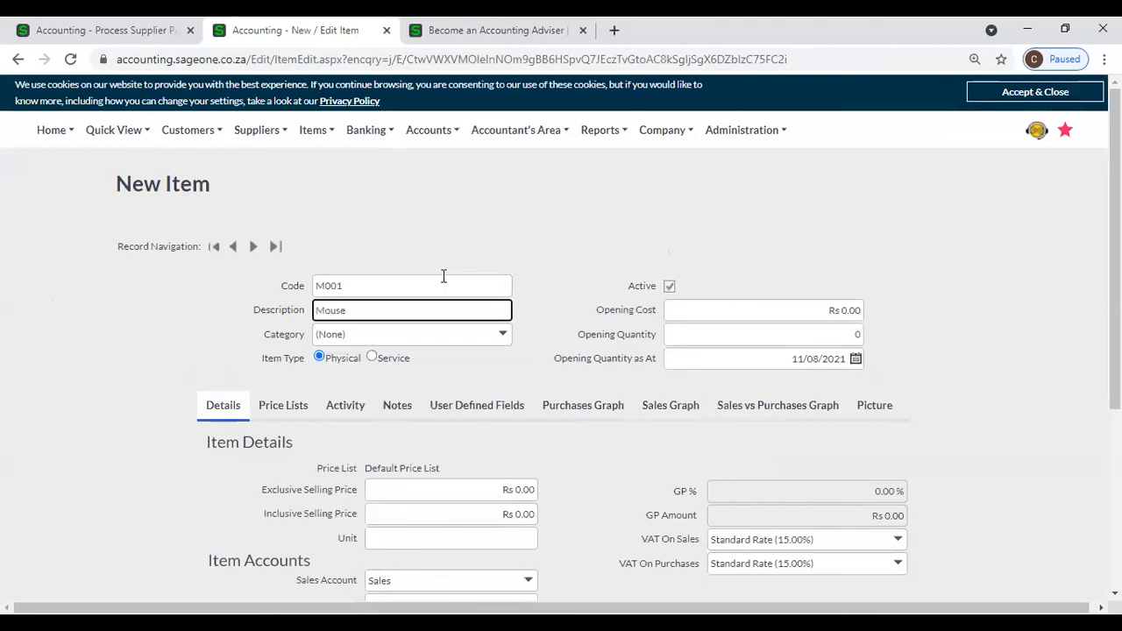
{"action": "scroll", "coordinate": [457, 244], "scroll_direction": "down", "scroll_amount": 4}
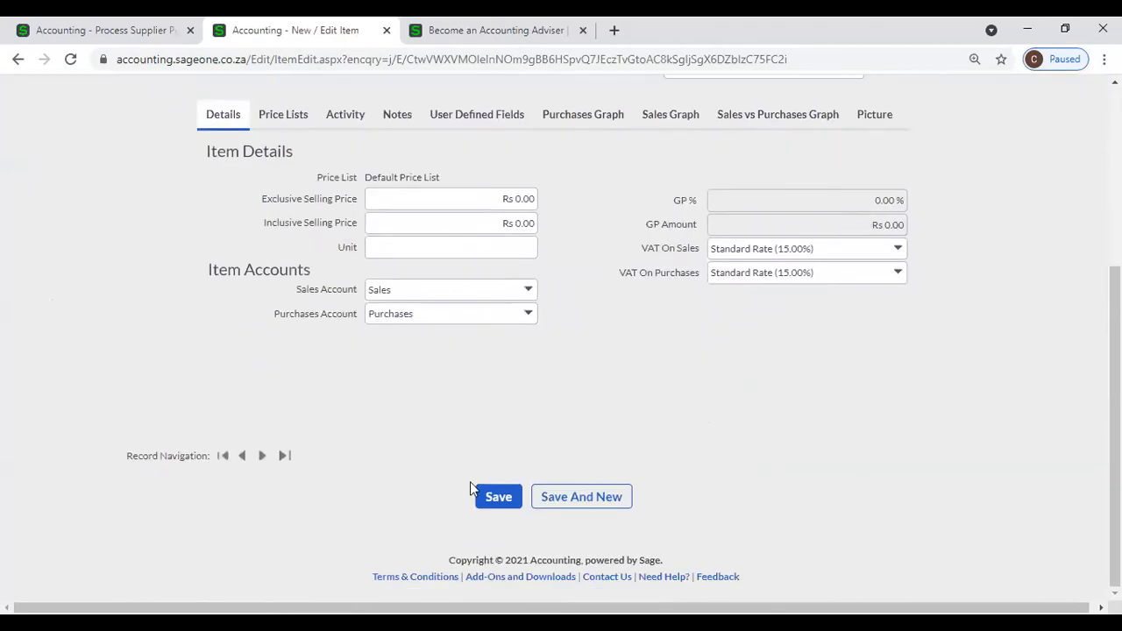
{"action": "left_click", "coordinate": [488, 500]}
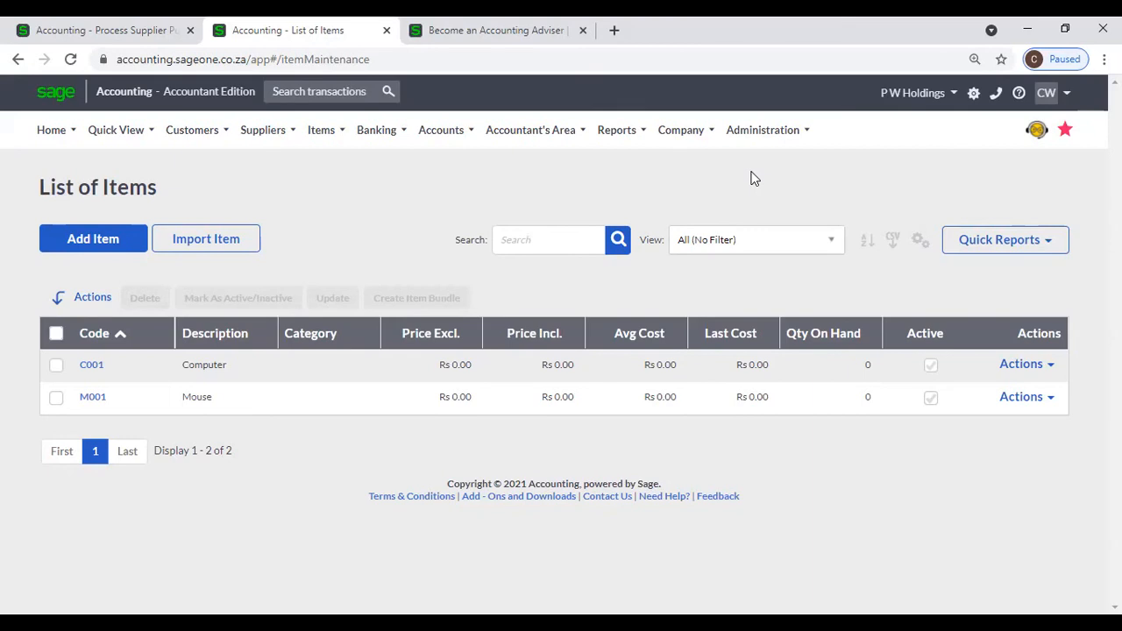
Step: Return to the company's Item Settings and examine the options for item quantities falling below zero
{"action": "mouse_move", "coordinate": [673, 138]}
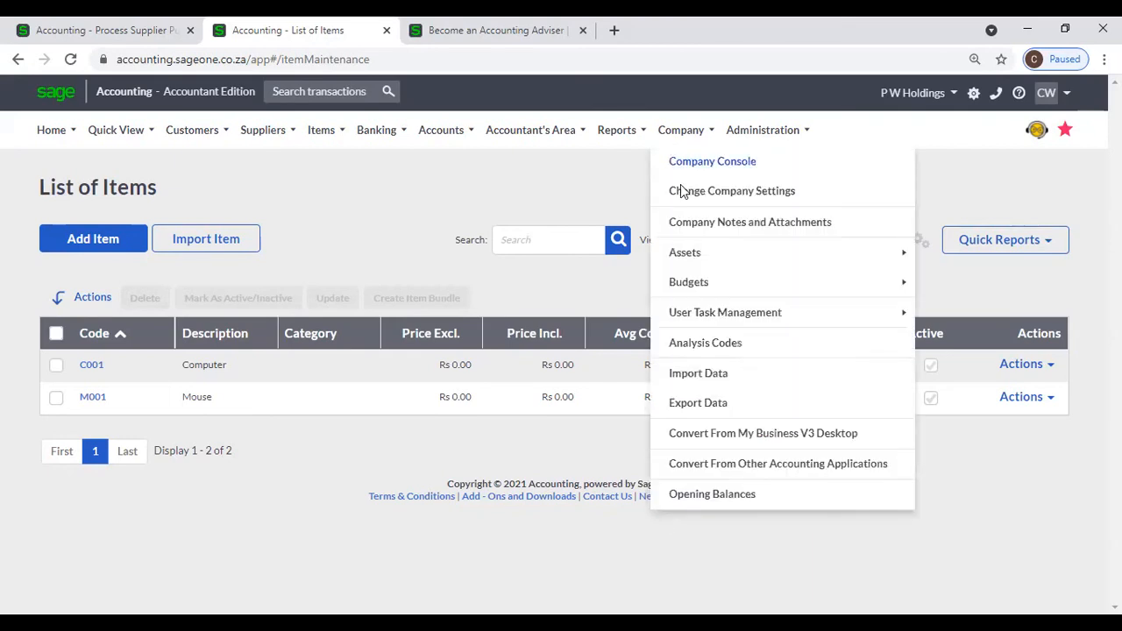
{"action": "left_click", "coordinate": [681, 189]}
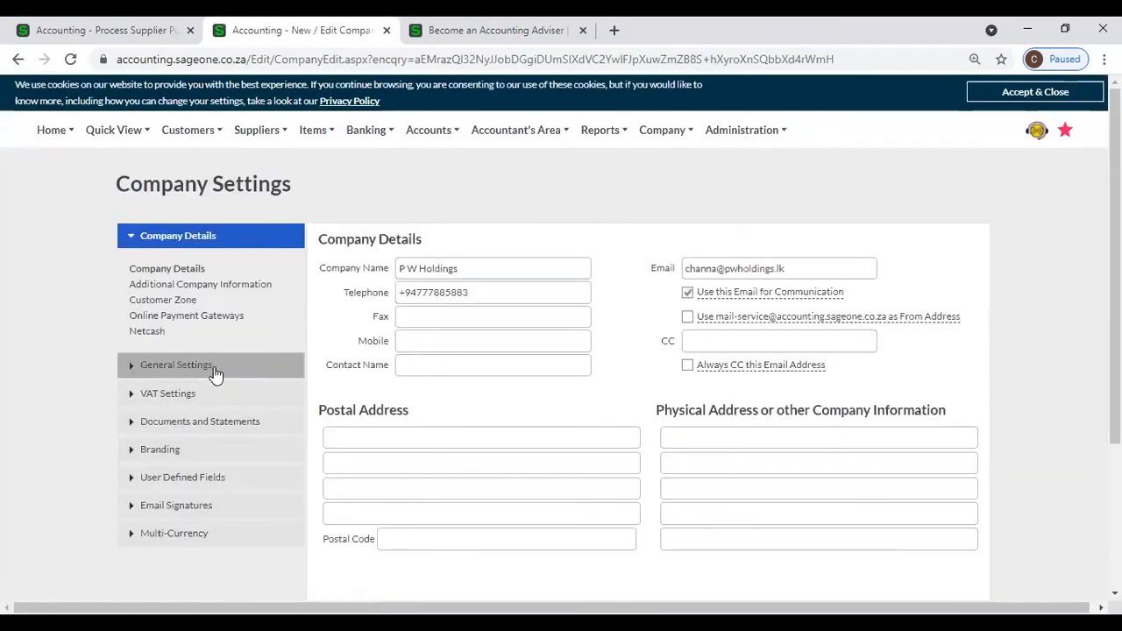
{"action": "left_click", "coordinate": [213, 366]}
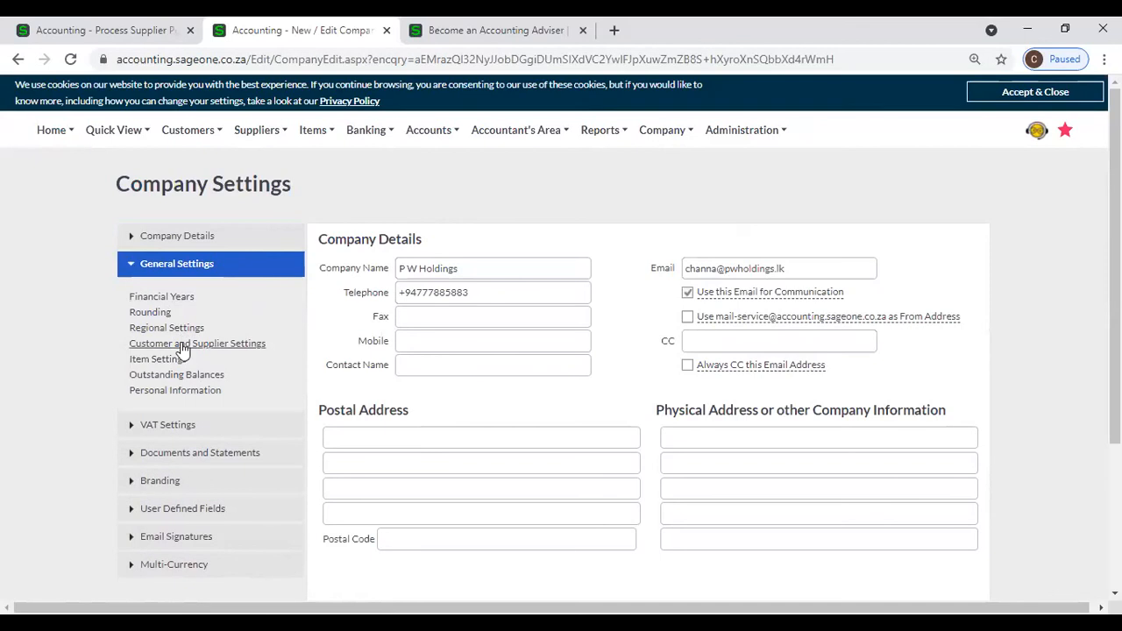
{"action": "left_click", "coordinate": [178, 360]}
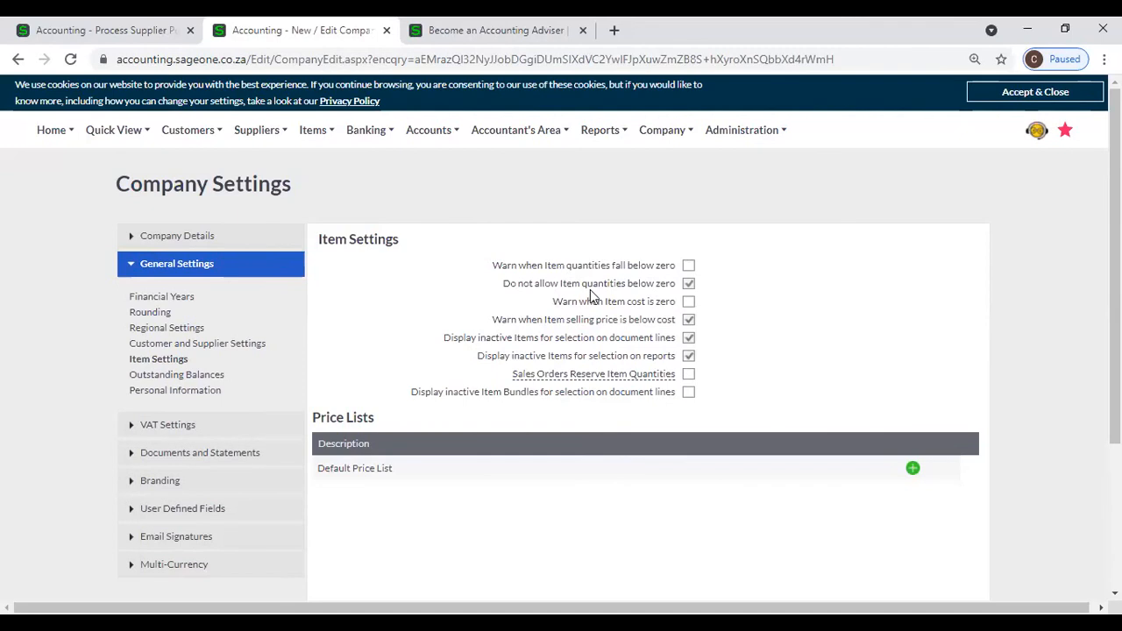
{"action": "left_click", "coordinate": [690, 266]}
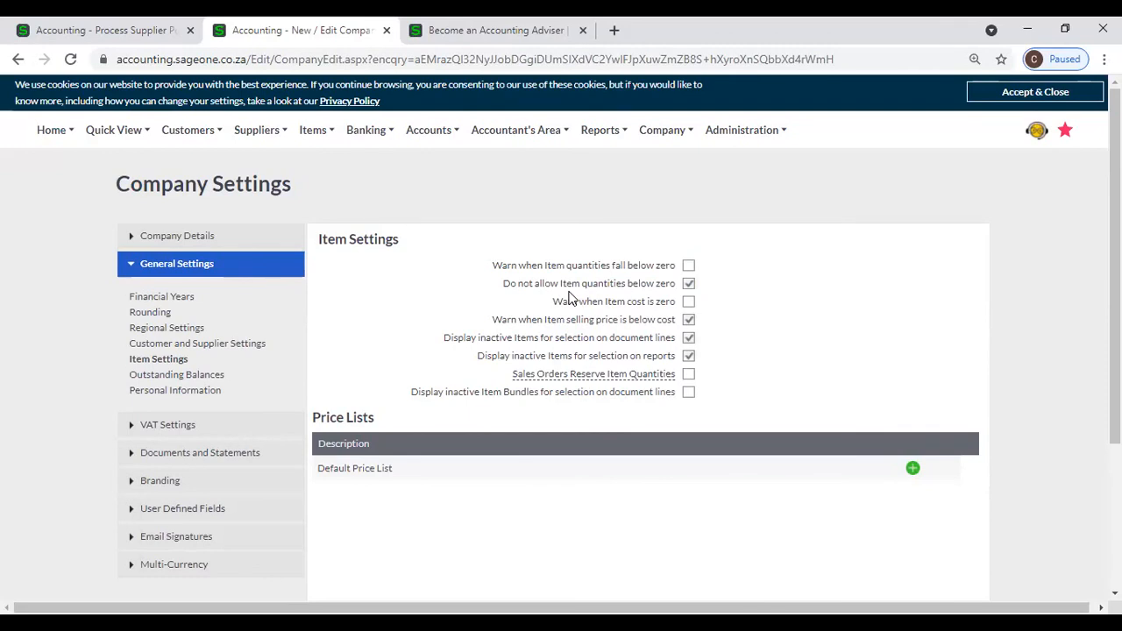
Step: Switch back to the company with the open purchase order and examine its Item Settings and price lists
{"action": "left_click", "coordinate": [132, 31]}
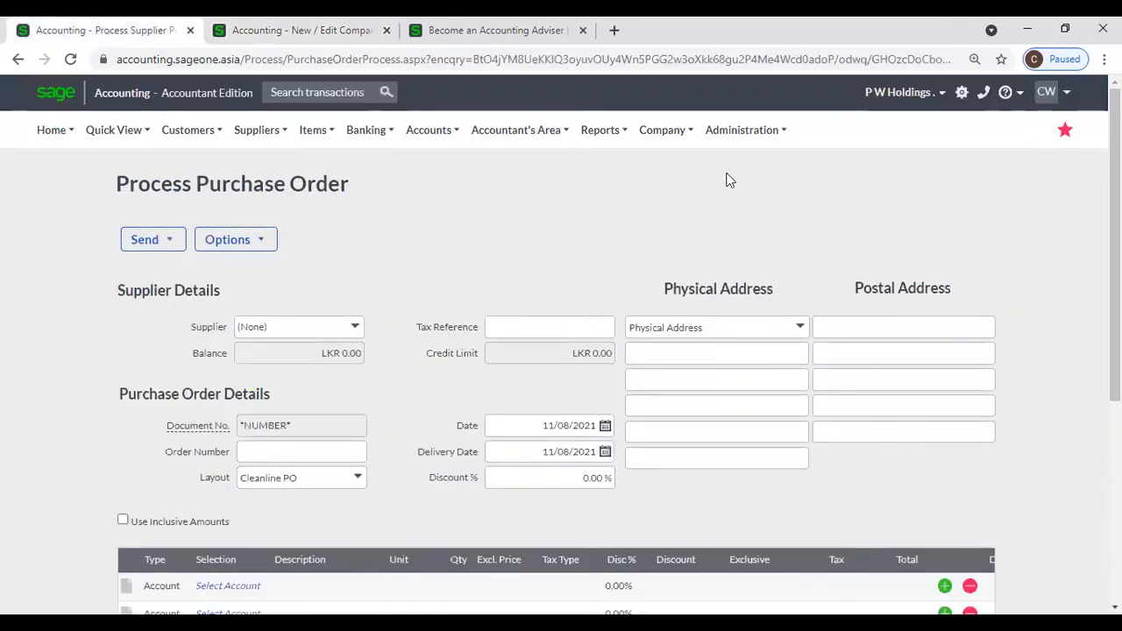
{"action": "left_click", "coordinate": [667, 132]}
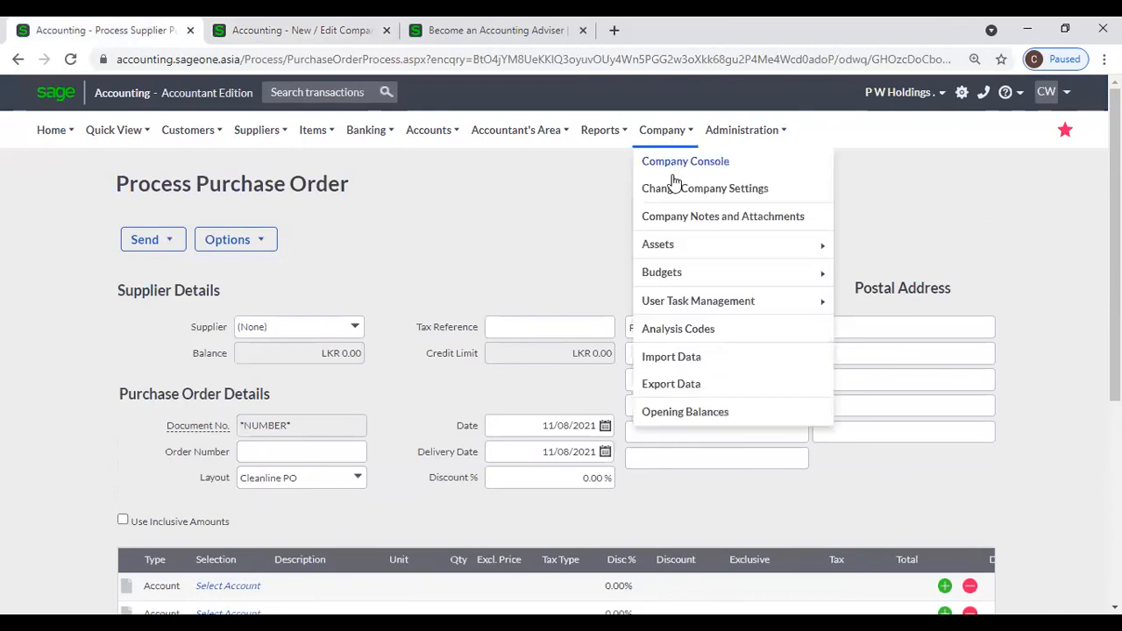
{"action": "left_click", "coordinate": [675, 188]}
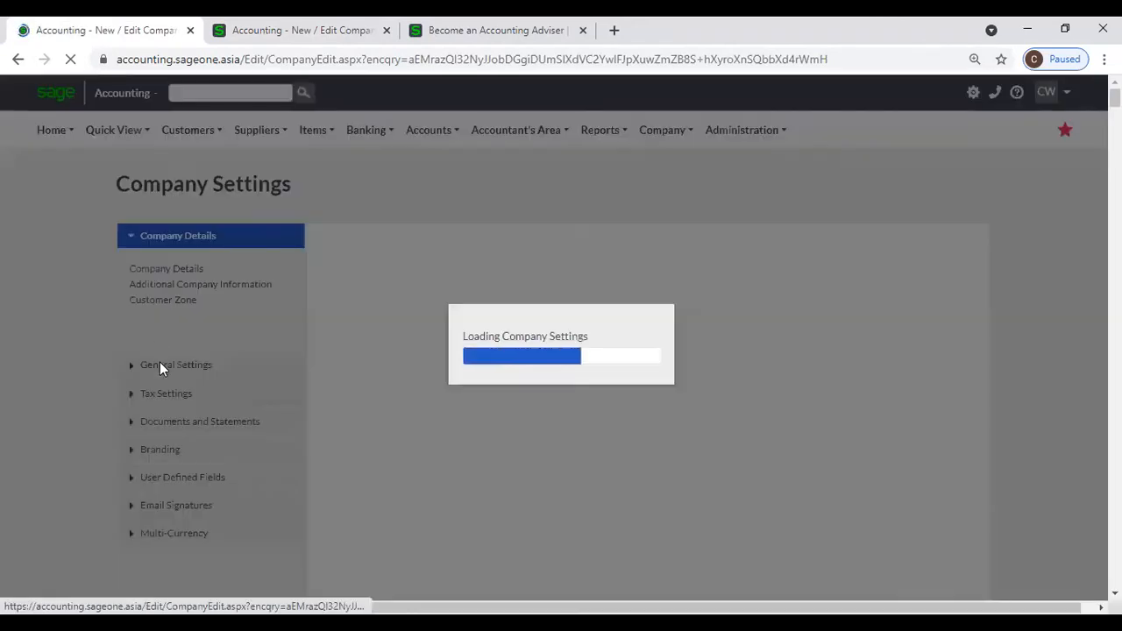
{"action": "left_click", "coordinate": [159, 367]}
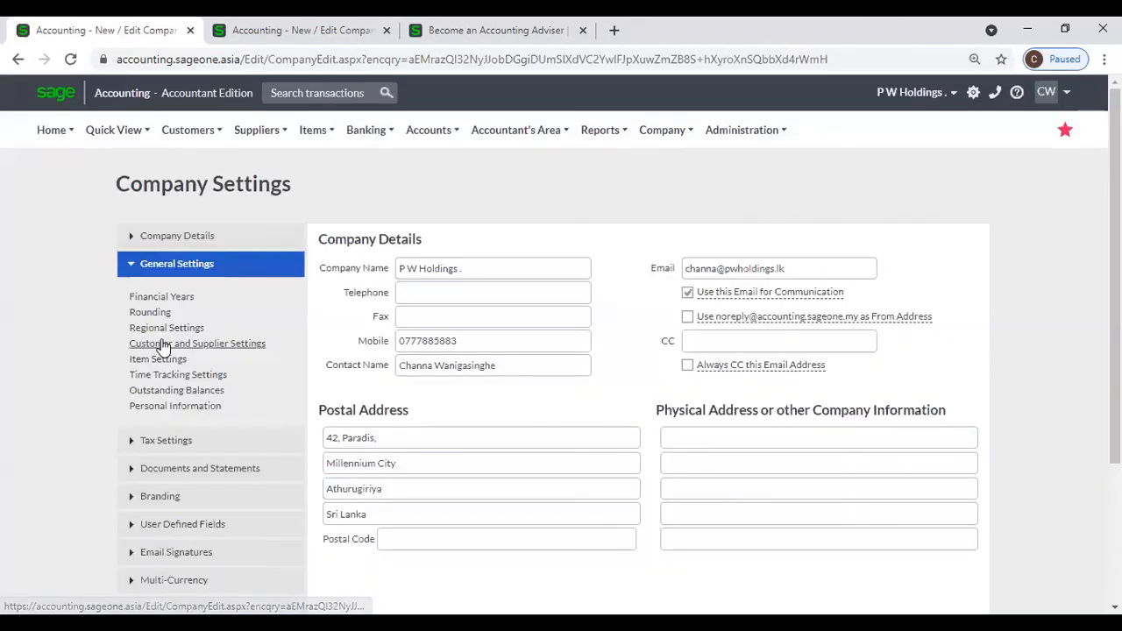
{"action": "left_click", "coordinate": [162, 361]}
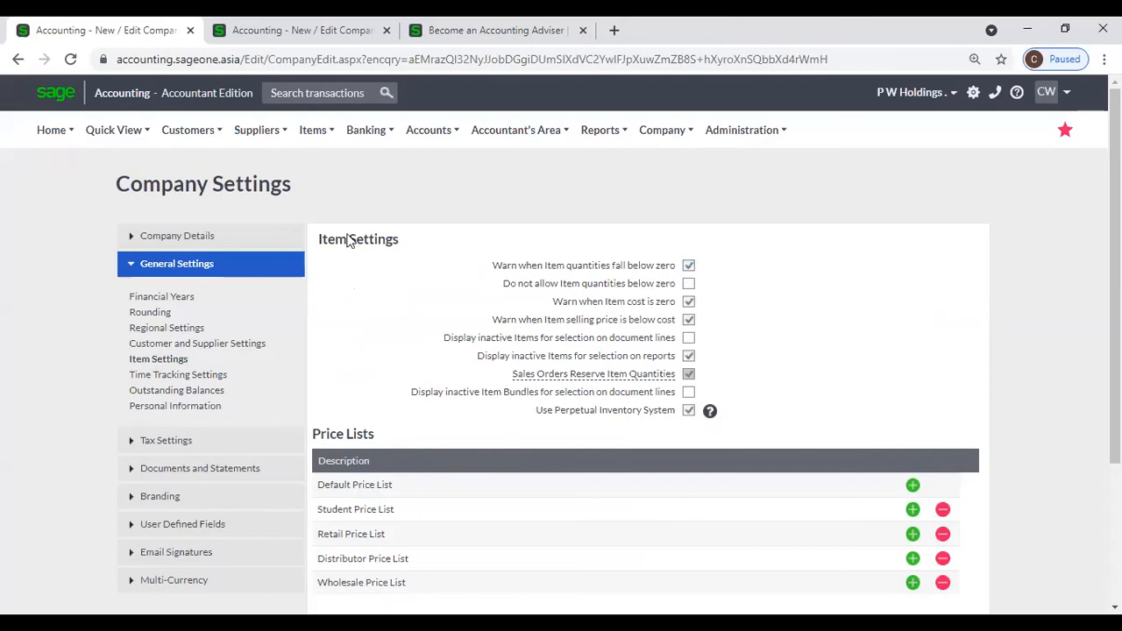
Step: Open the company's list of items and check their quantities on hand
{"action": "mouse_move", "coordinate": [189, 137]}
{"action": "mouse_move", "coordinate": [204, 224]}
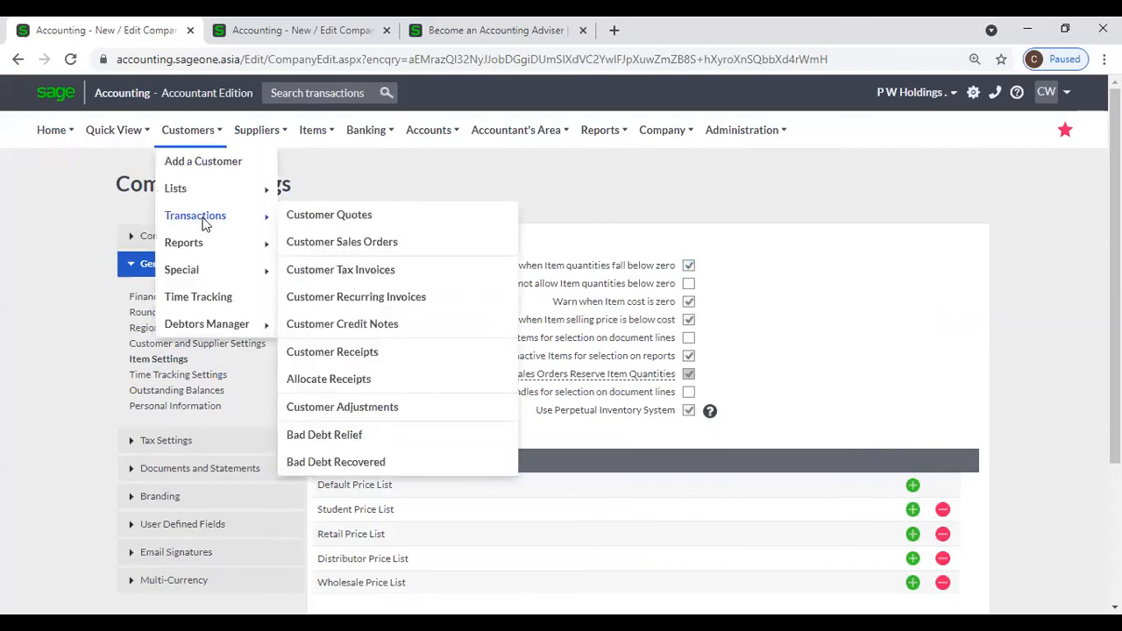
{"action": "mouse_move", "coordinate": [313, 132]}
{"action": "mouse_move", "coordinate": [313, 191]}
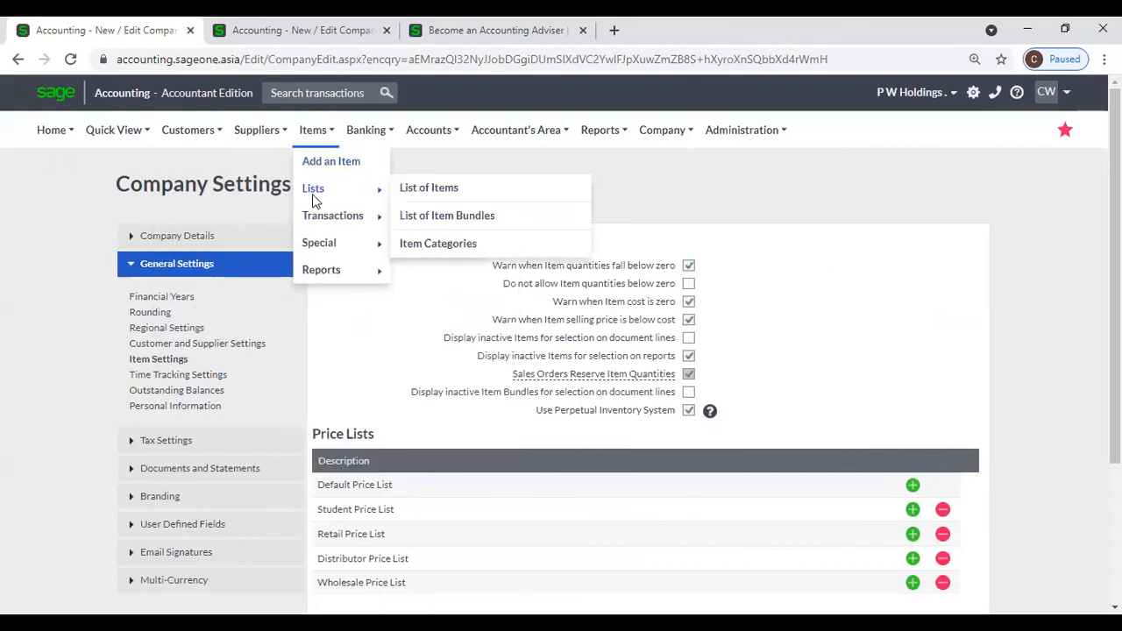
{"action": "left_click", "coordinate": [448, 193]}
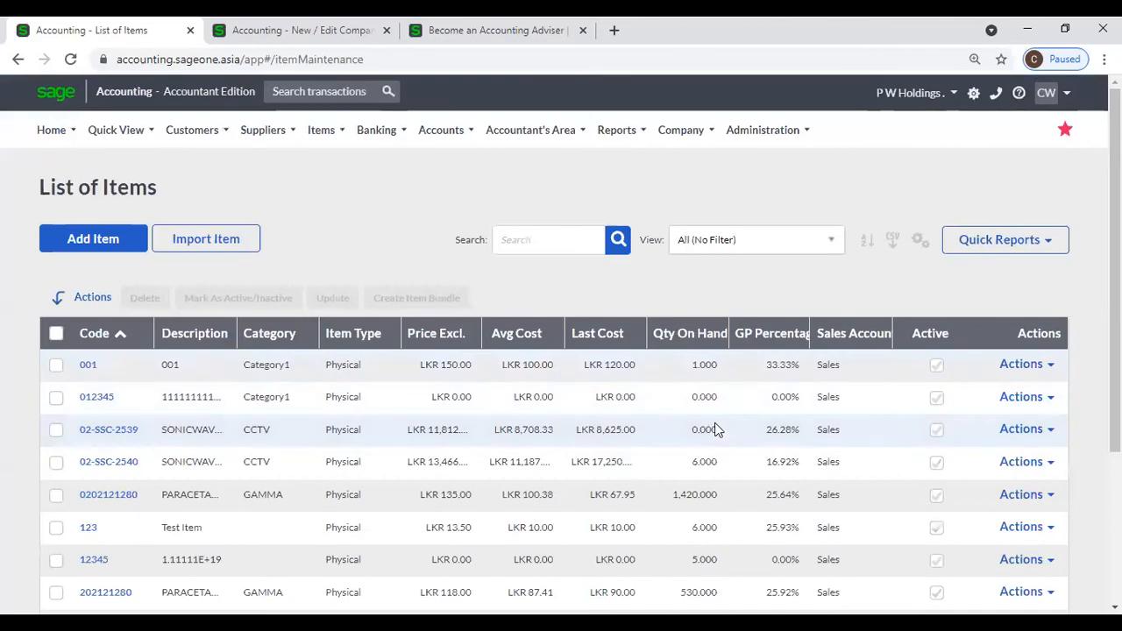
Step: Start a new customer tax invoice for Accounting Software (Pvt) Ltd
{"action": "mouse_move", "coordinate": [199, 140]}
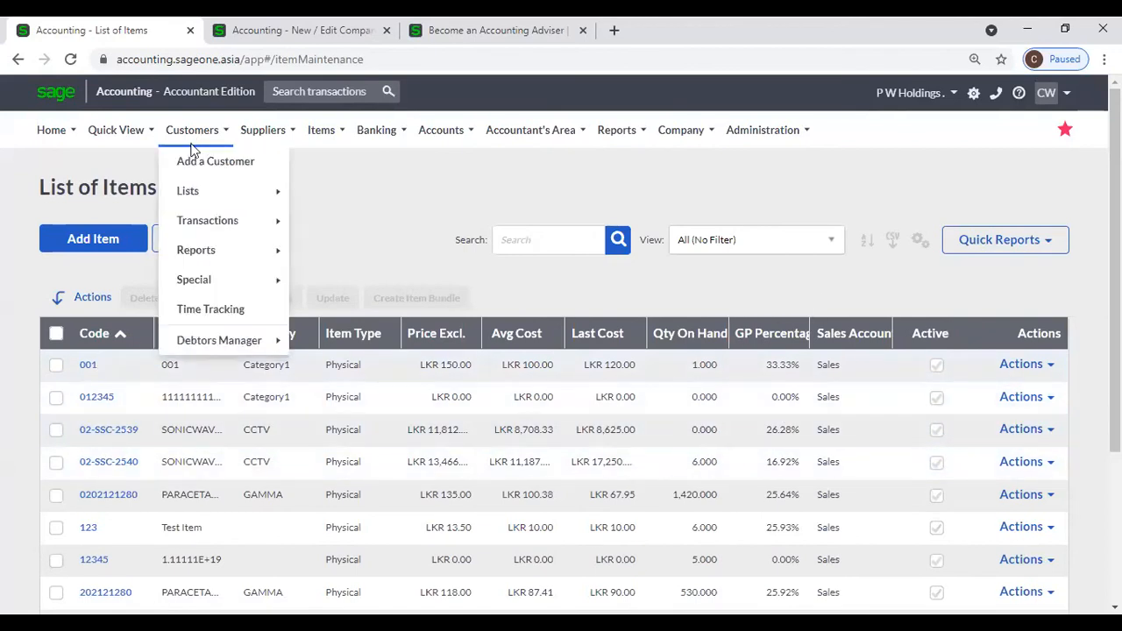
{"action": "mouse_move", "coordinate": [202, 227]}
{"action": "left_click", "coordinate": [359, 280]}
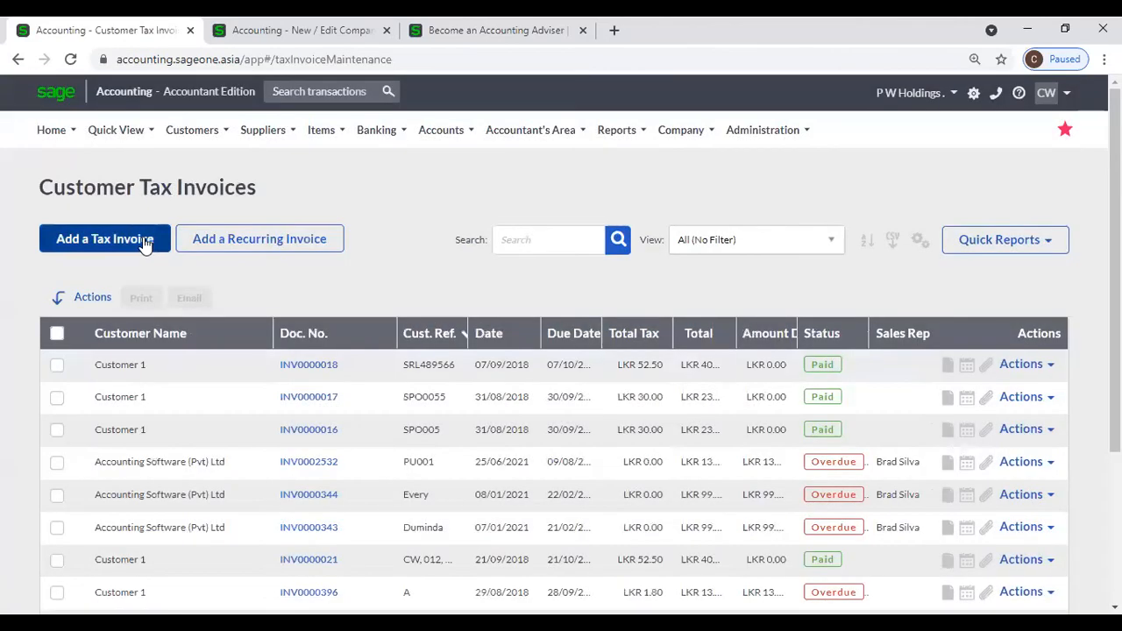
{"action": "left_click", "coordinate": [145, 240]}
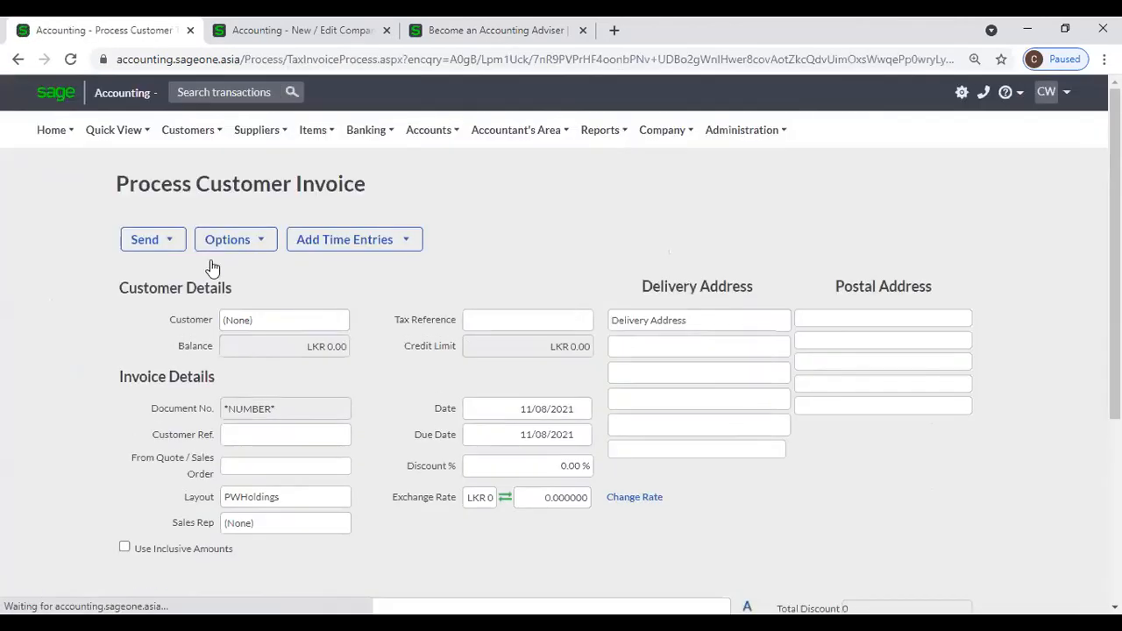
{"action": "scroll", "coordinate": [386, 364], "scroll_direction": "down", "scroll_amount": 1}
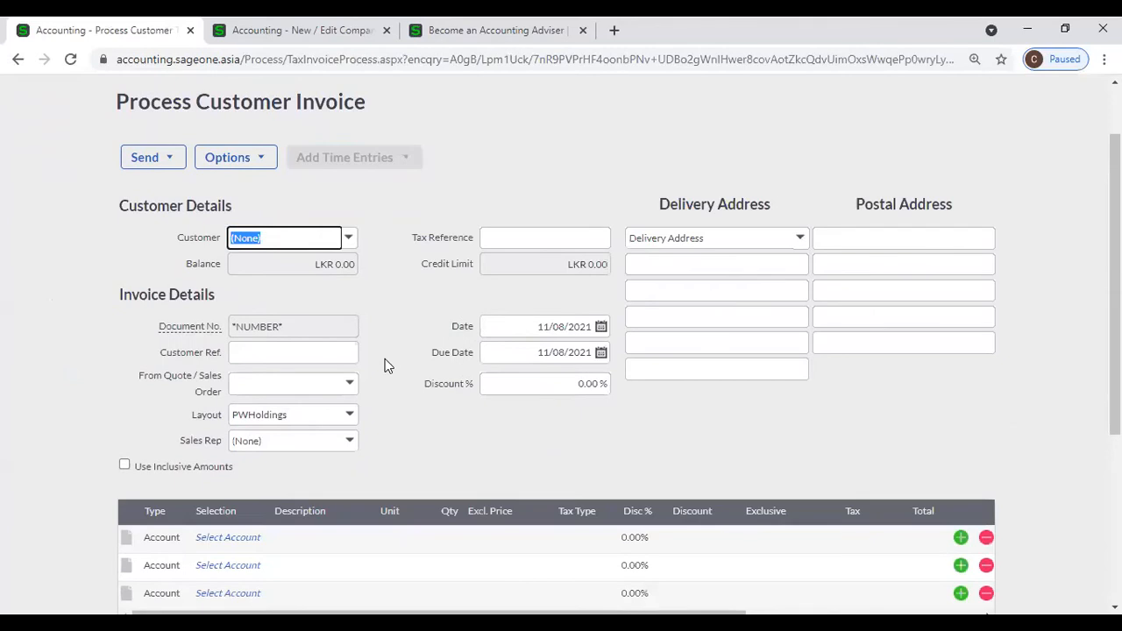
{"action": "left_click", "coordinate": [348, 238]}
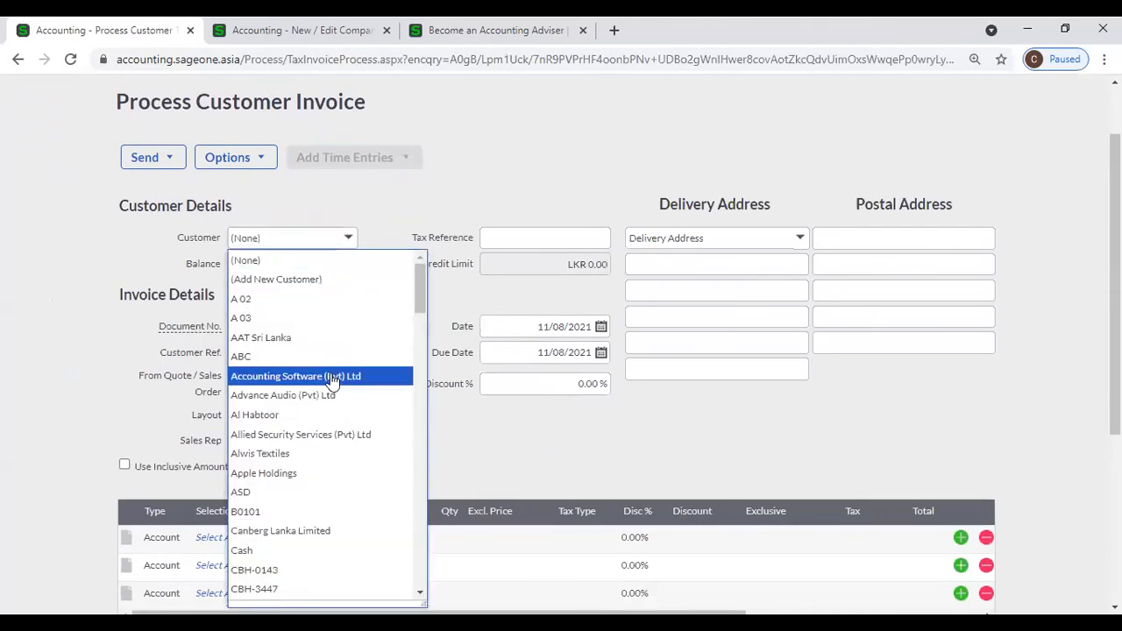
{"action": "left_click", "coordinate": [321, 376]}
{"action": "scroll", "coordinate": [603, 299], "scroll_direction": "down", "scroll_amount": 1}
{"action": "left_click", "coordinate": [604, 299]}
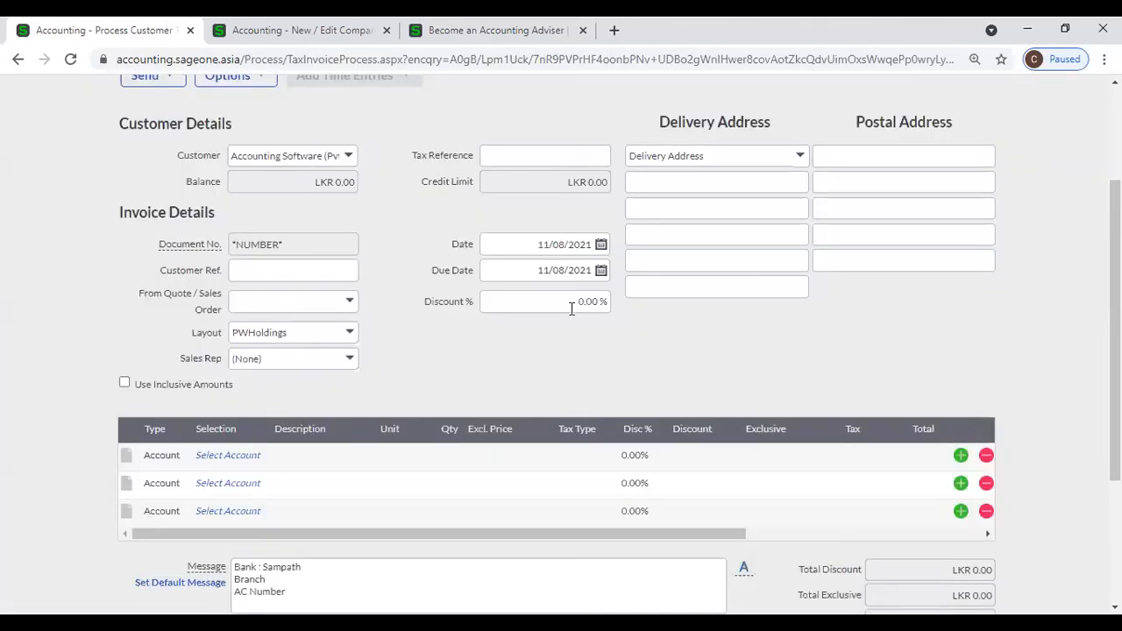
Step: Set the first invoice line's type to Item and select item 02-SSC-2540, the SONICWAVE 231C wireless access point
{"action": "left_click", "coordinate": [163, 457]}
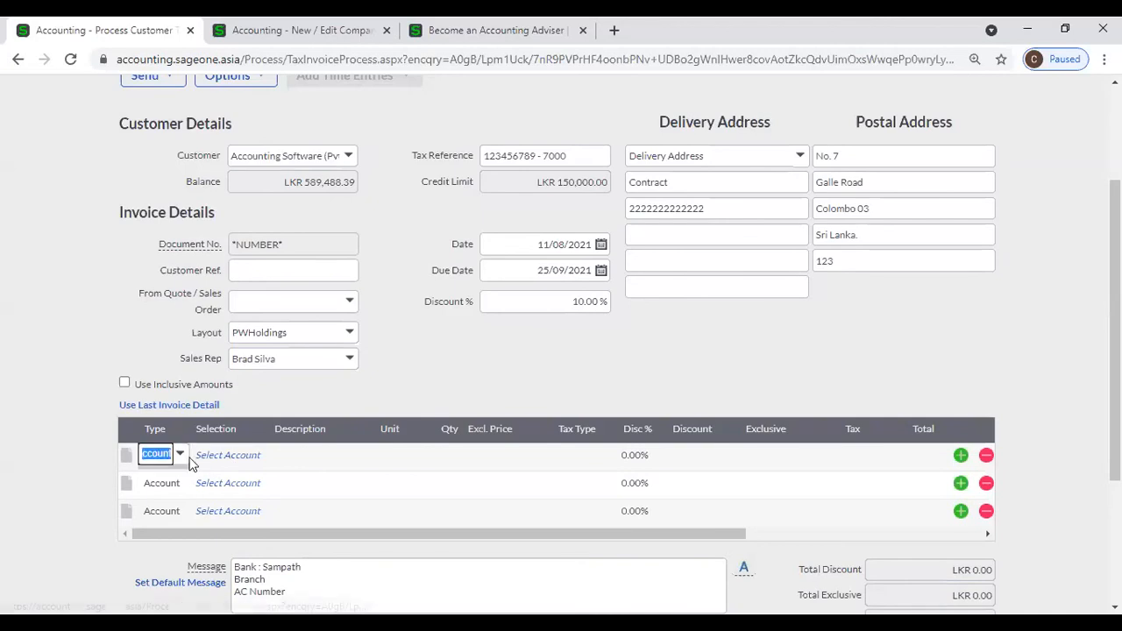
{"action": "left_click", "coordinate": [185, 464]}
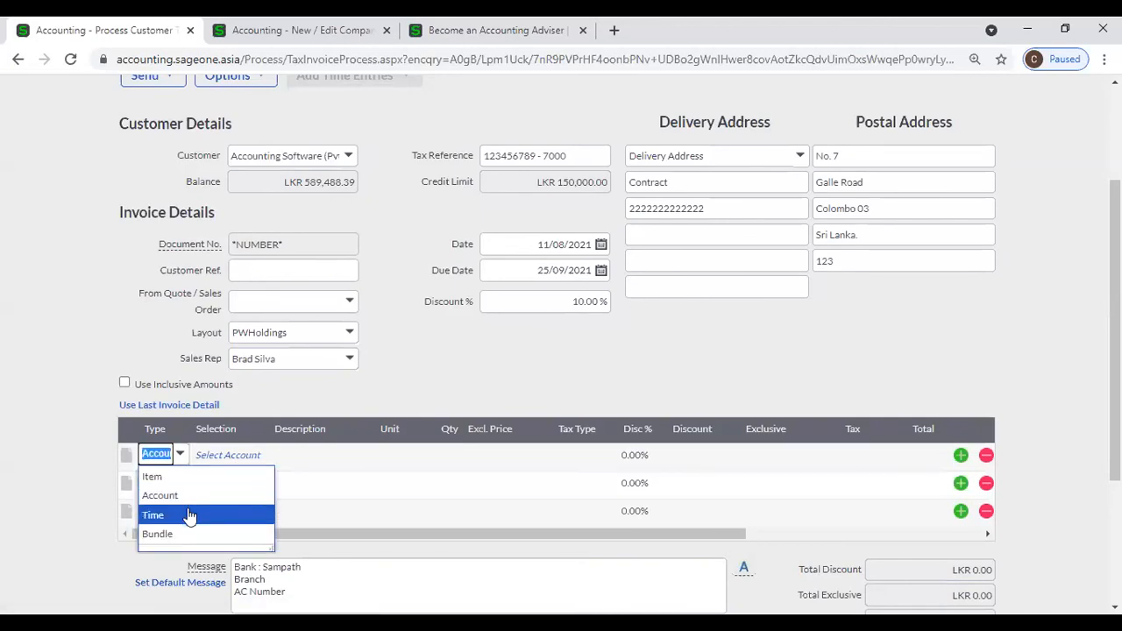
{"action": "left_click", "coordinate": [178, 479]}
{"action": "left_click", "coordinate": [245, 458]}
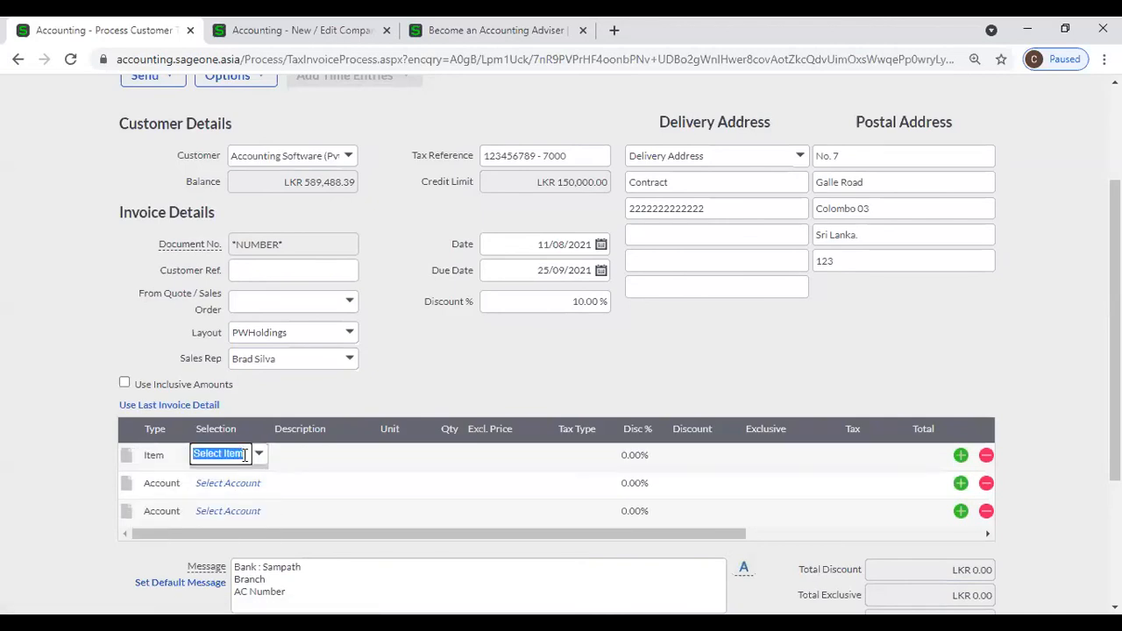
{"action": "left_click", "coordinate": [259, 455]}
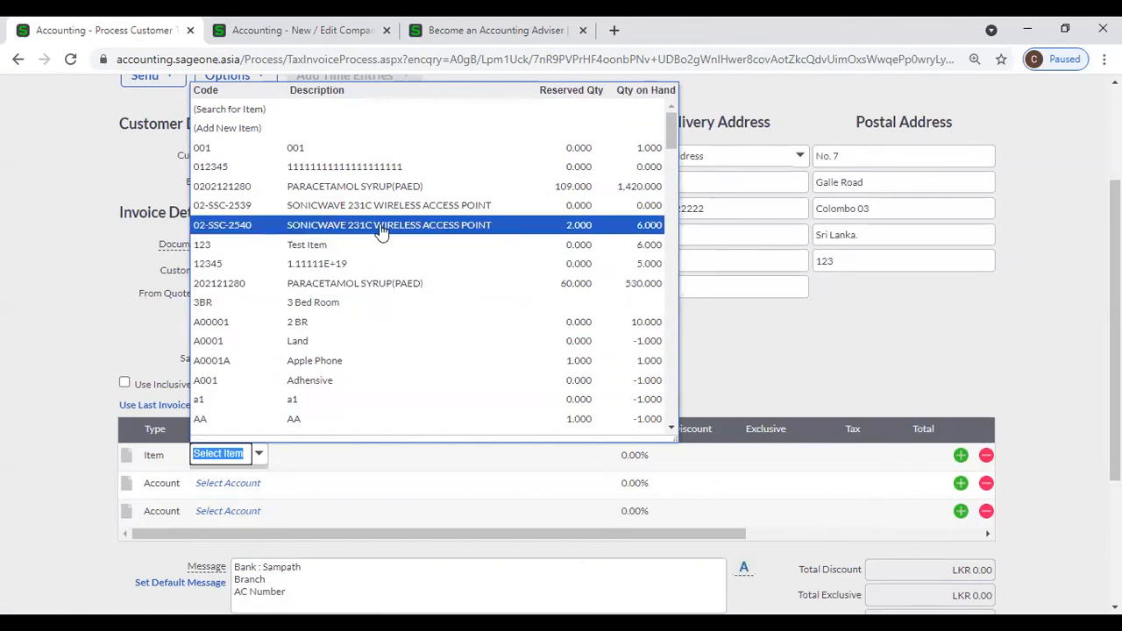
{"action": "left_click", "coordinate": [660, 228]}
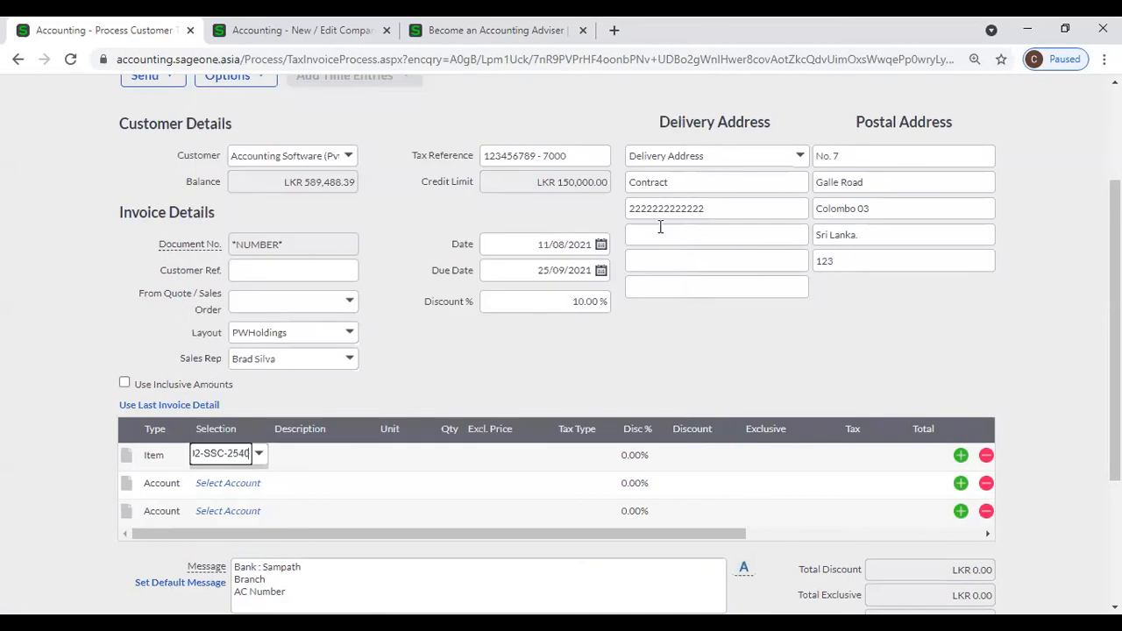
Step: Set the 02-SSC-2540 line's quantity to 10 and acknowledge the stock warning
{"action": "key", "text": "Tab"}
{"action": "key", "text": "Tab"}
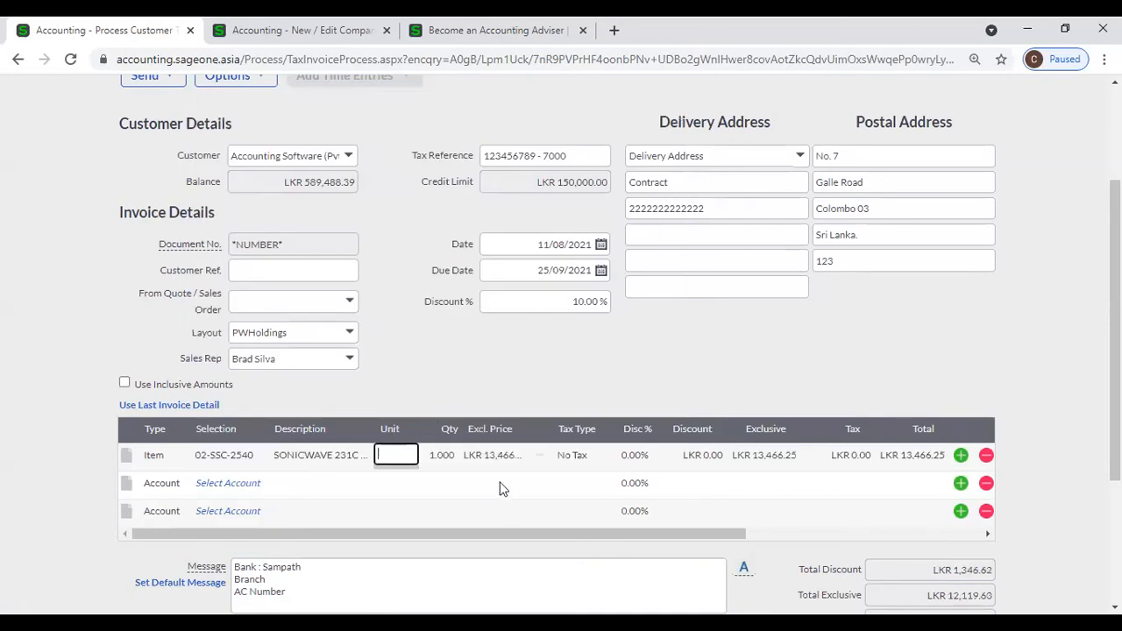
{"action": "type", "text": "1"}
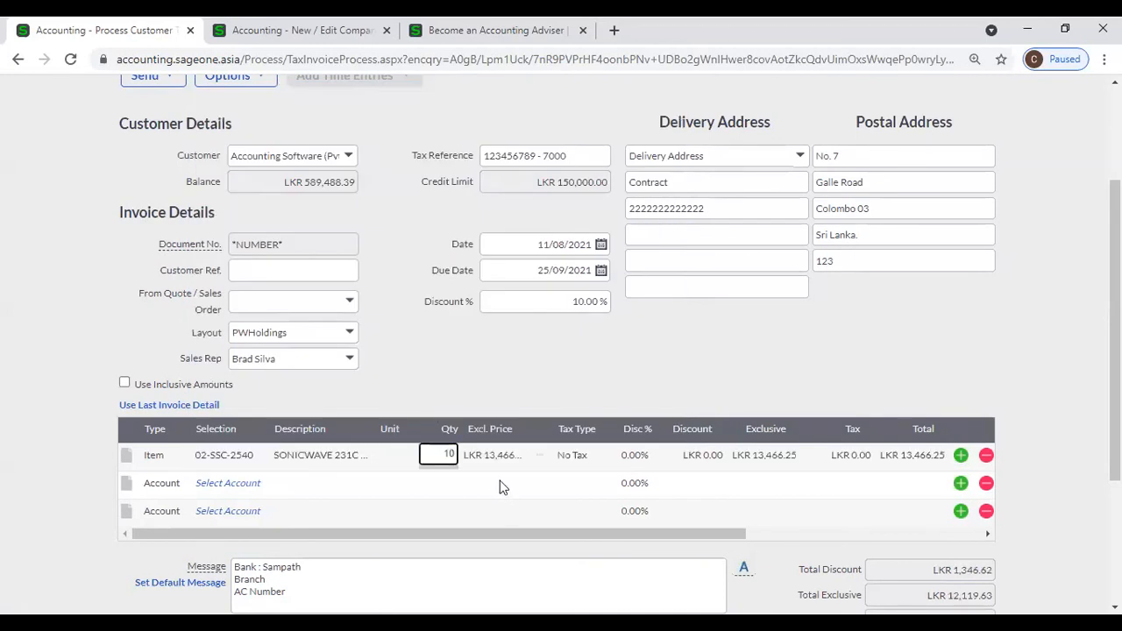
{"action": "type", "text": "0"}
{"action": "key", "text": "Tab"}
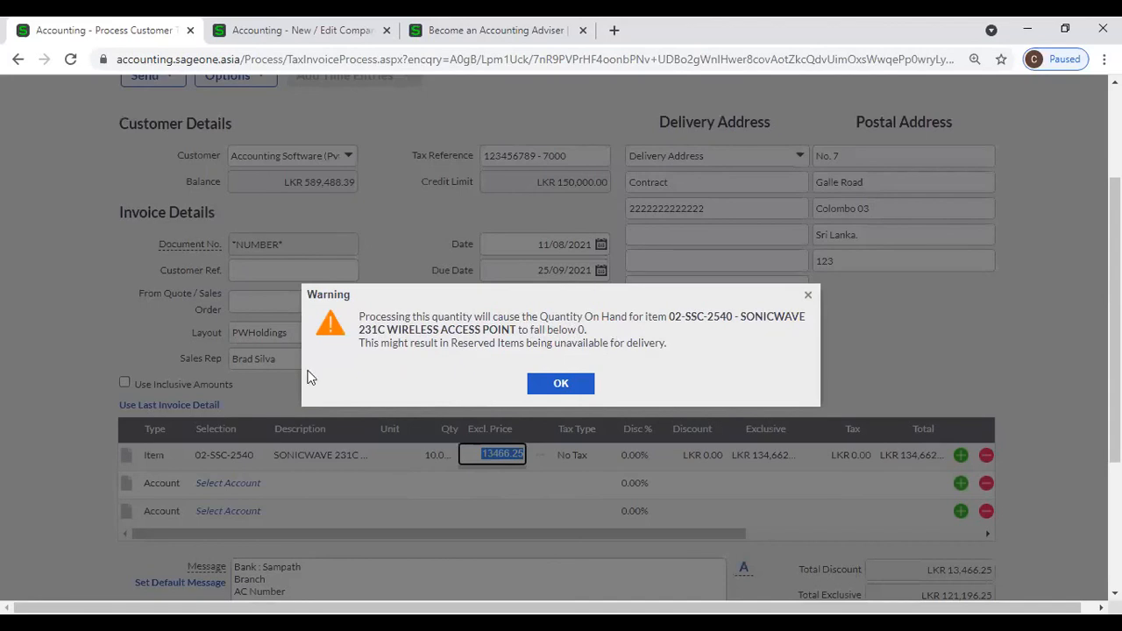
{"action": "left_click", "coordinate": [585, 386]}
Step: Leave the customer invoice without saving it and open the company settings
{"action": "scroll", "coordinate": [592, 396], "scroll_direction": "down", "scroll_amount": 3}
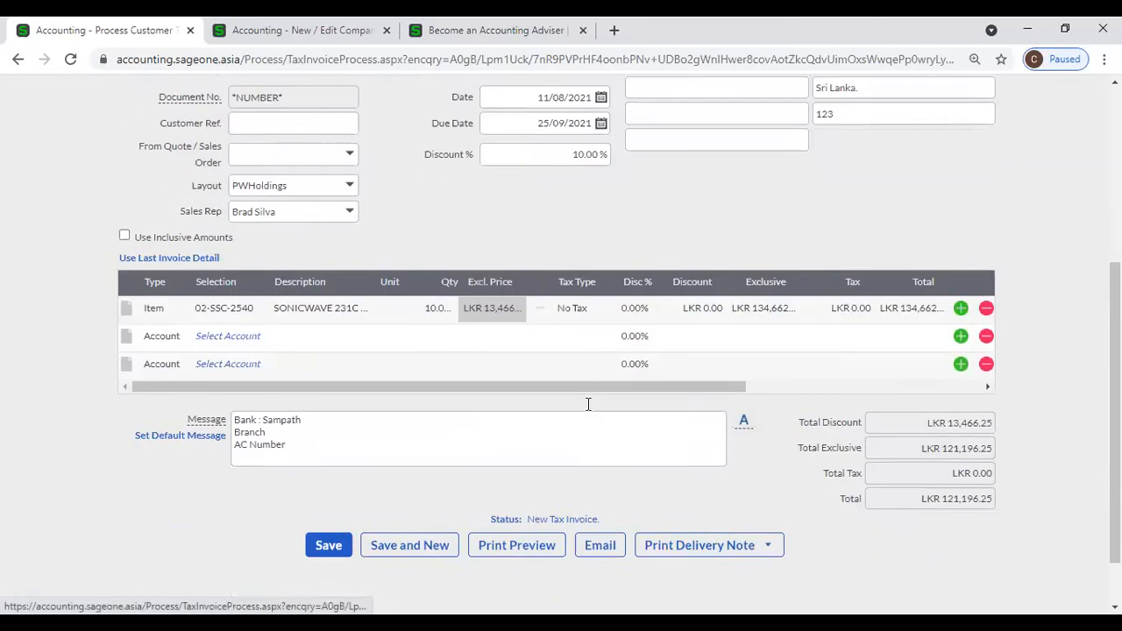
{"action": "left_click", "coordinate": [452, 292]}
{"action": "scroll", "coordinate": [561, 226], "scroll_direction": "up", "scroll_amount": 4}
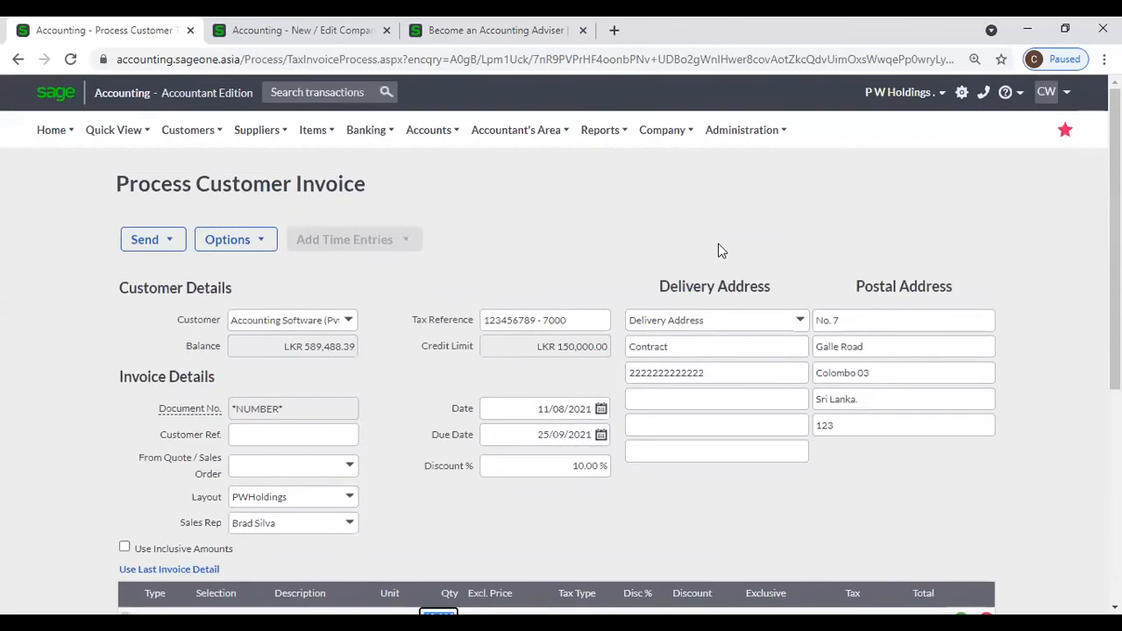
{"action": "left_click", "coordinate": [664, 130]}
{"action": "left_click", "coordinate": [676, 186]}
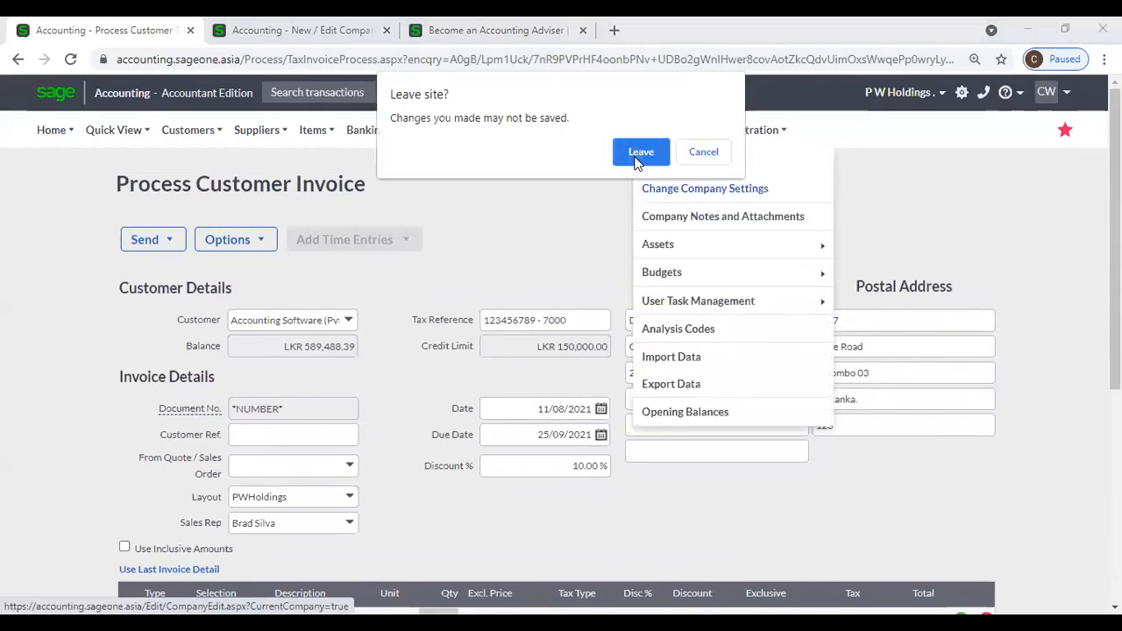
{"action": "left_click", "coordinate": [638, 150]}
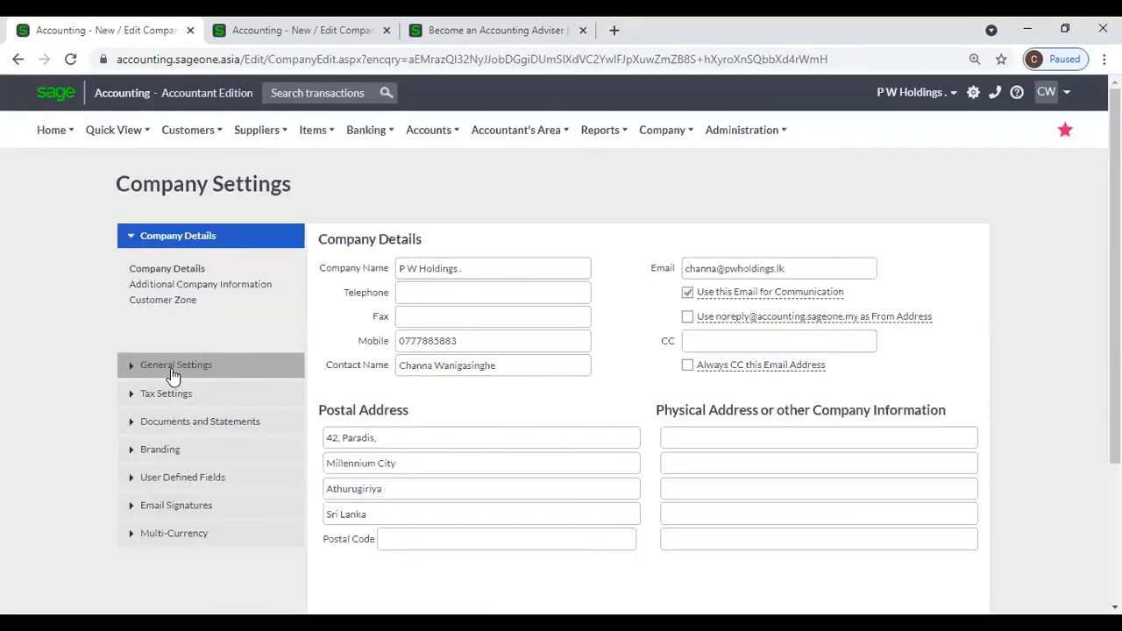
Step: In the company's Item Settings, enable "Do not allow Item quantities below zero"
{"action": "left_click", "coordinate": [170, 366]}
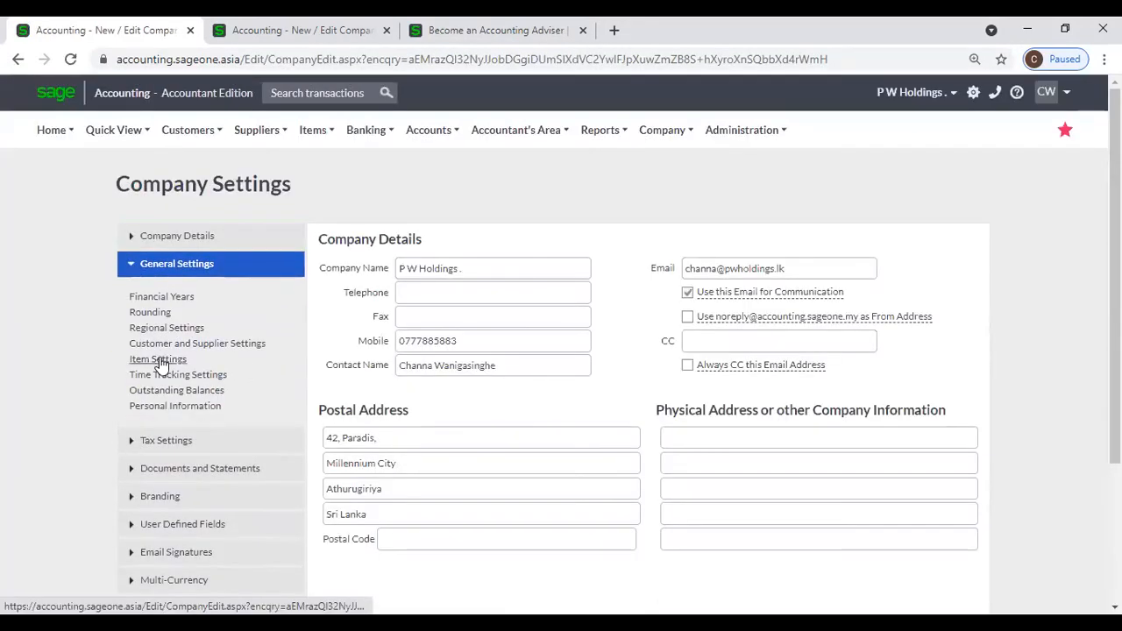
{"action": "left_click", "coordinate": [159, 360]}
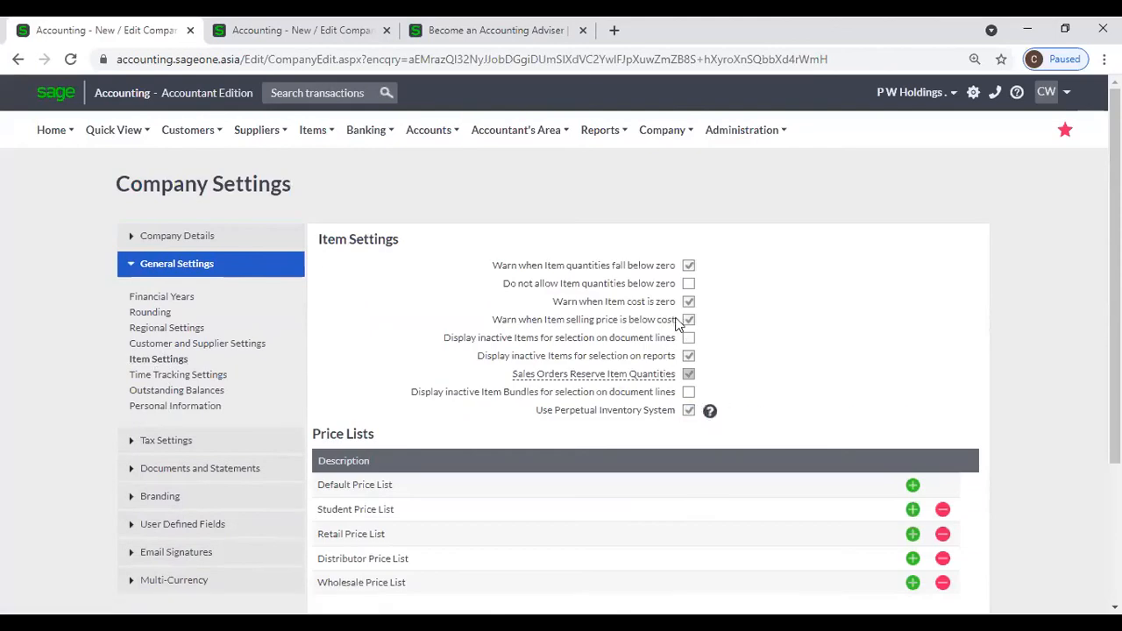
{"action": "left_click", "coordinate": [688, 284]}
Step: Disable "Use Account as default document line type selection" in the Customer and Supplier Settings, recheck the Item Settings and save the company settings
{"action": "left_click", "coordinate": [169, 345]}
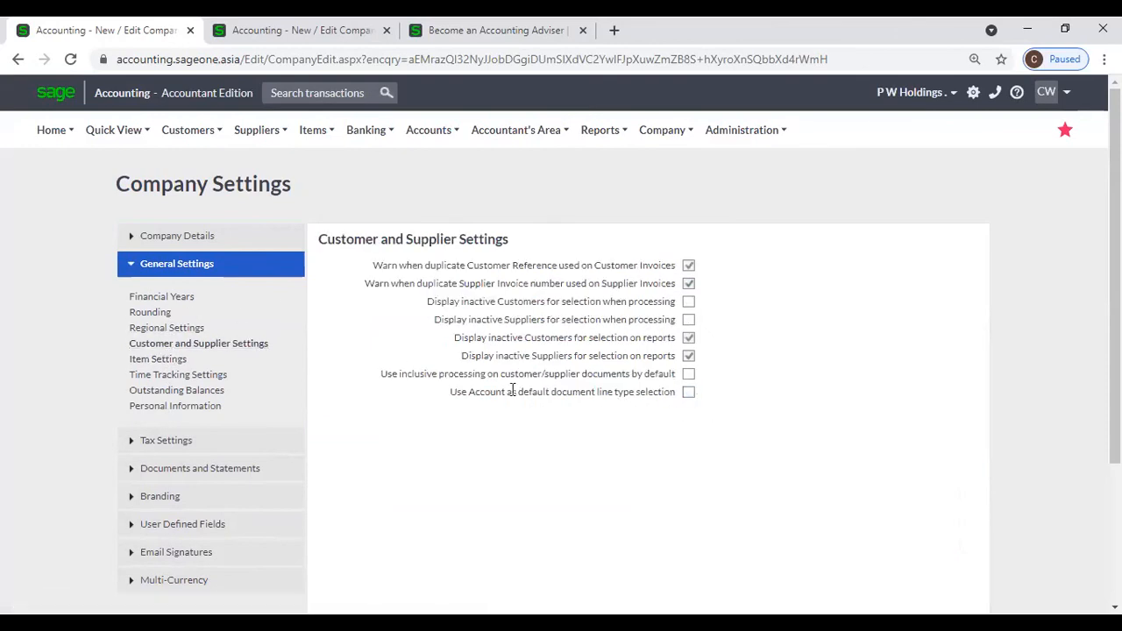
{"action": "left_click", "coordinate": [168, 360]}
{"action": "scroll", "coordinate": [491, 394], "scroll_direction": "down", "scroll_amount": 2}
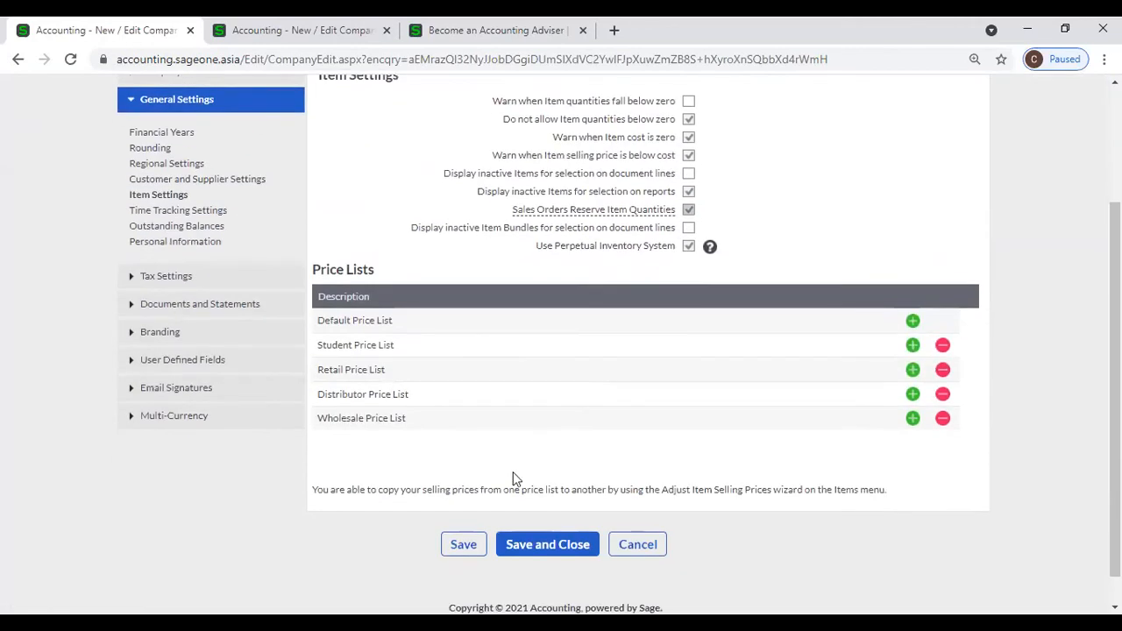
{"action": "left_click", "coordinate": [469, 549]}
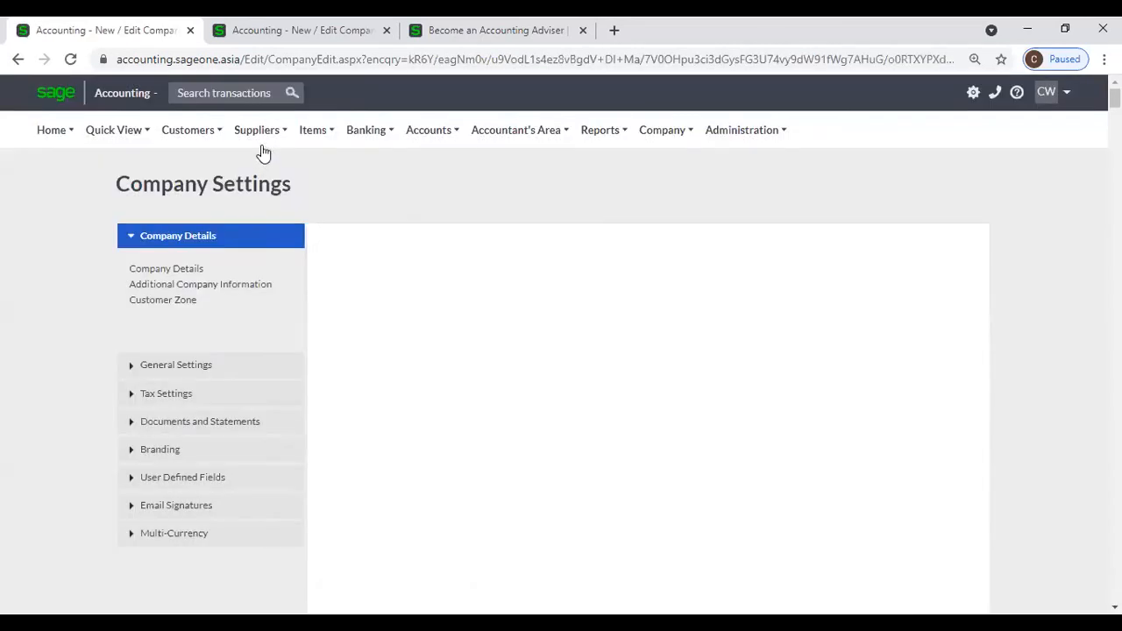
Step: Create a new tax invoice for customer Accounting Software (Pvt) Ltd without invoicing its outstanding sales orders
{"action": "mouse_move", "coordinate": [186, 138]}
{"action": "mouse_move", "coordinate": [189, 225]}
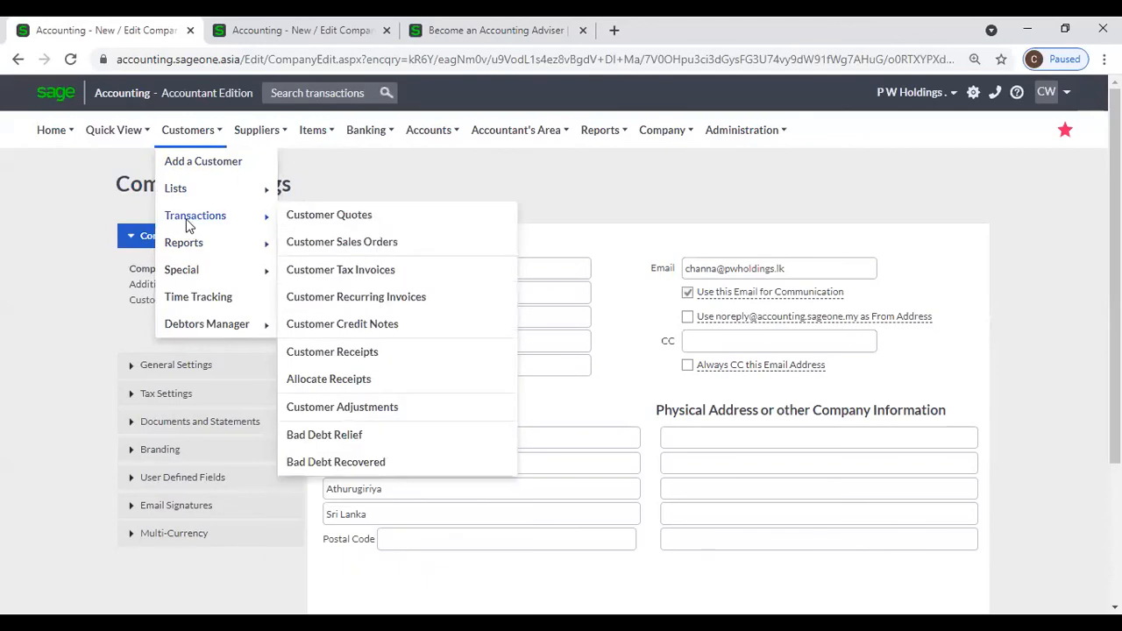
{"action": "left_click", "coordinate": [325, 272]}
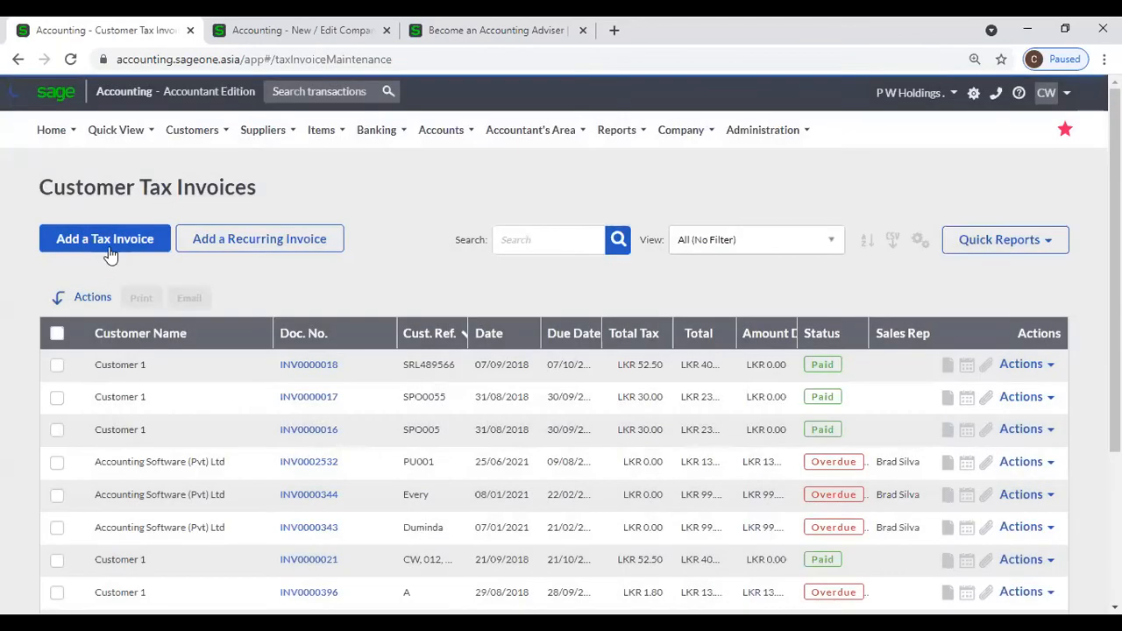
{"action": "left_click", "coordinate": [109, 253]}
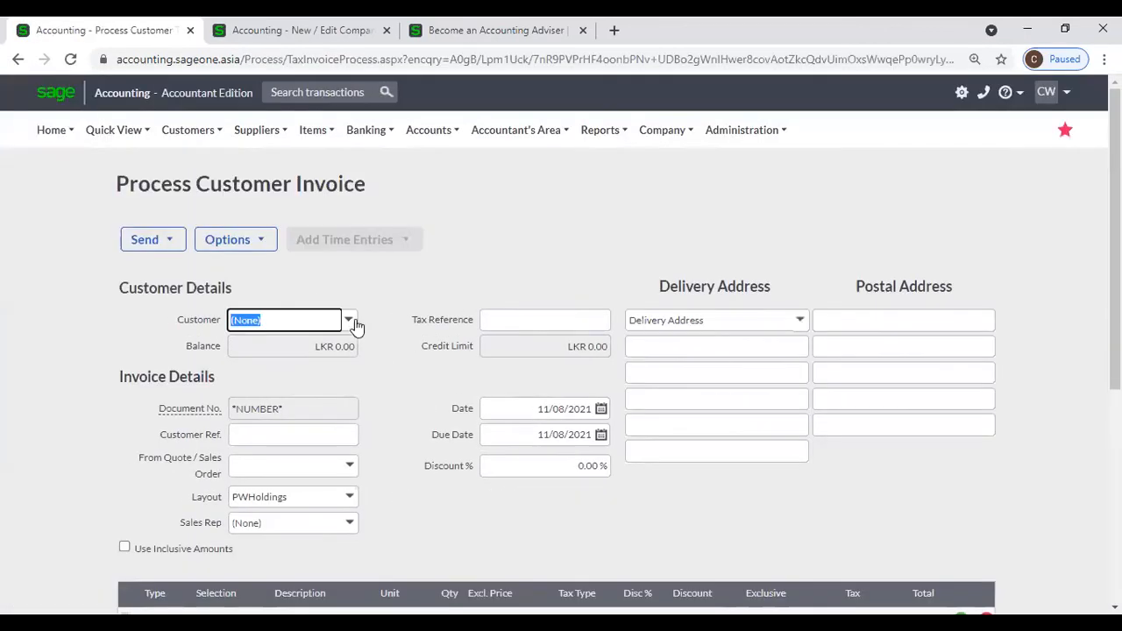
{"action": "left_click", "coordinate": [356, 323]}
{"action": "left_click", "coordinate": [355, 459]}
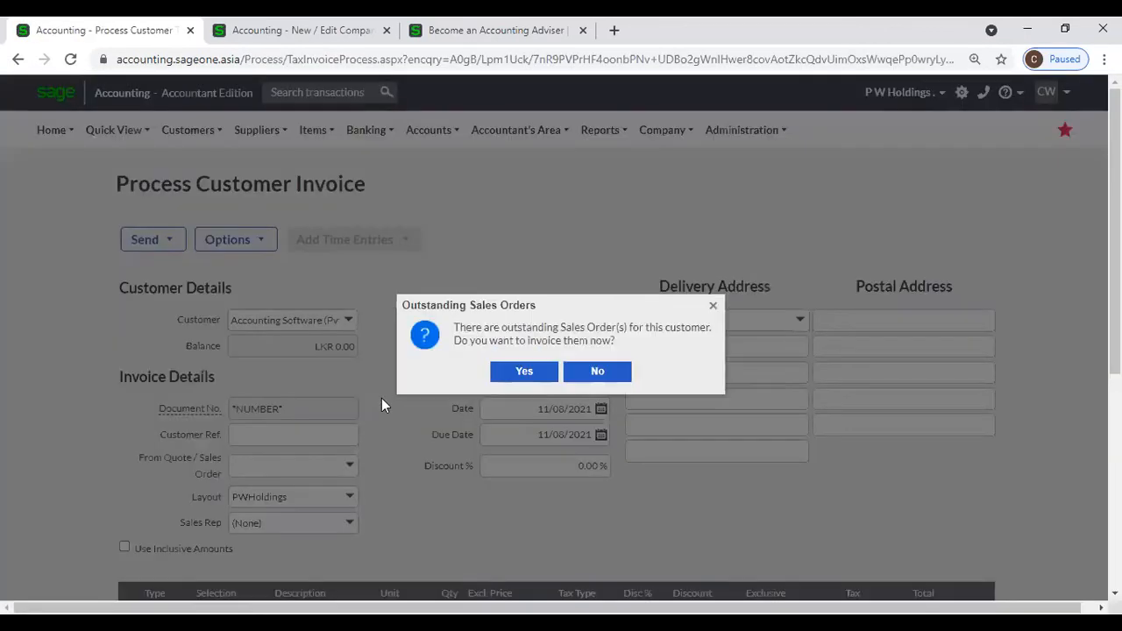
{"action": "left_click", "coordinate": [581, 375]}
Step: Select item 02-SSC-2540, the SONICWAVE 231C wireless access point, on the new invoice's first line
{"action": "scroll", "coordinate": [403, 394], "scroll_direction": "down", "scroll_amount": 3}
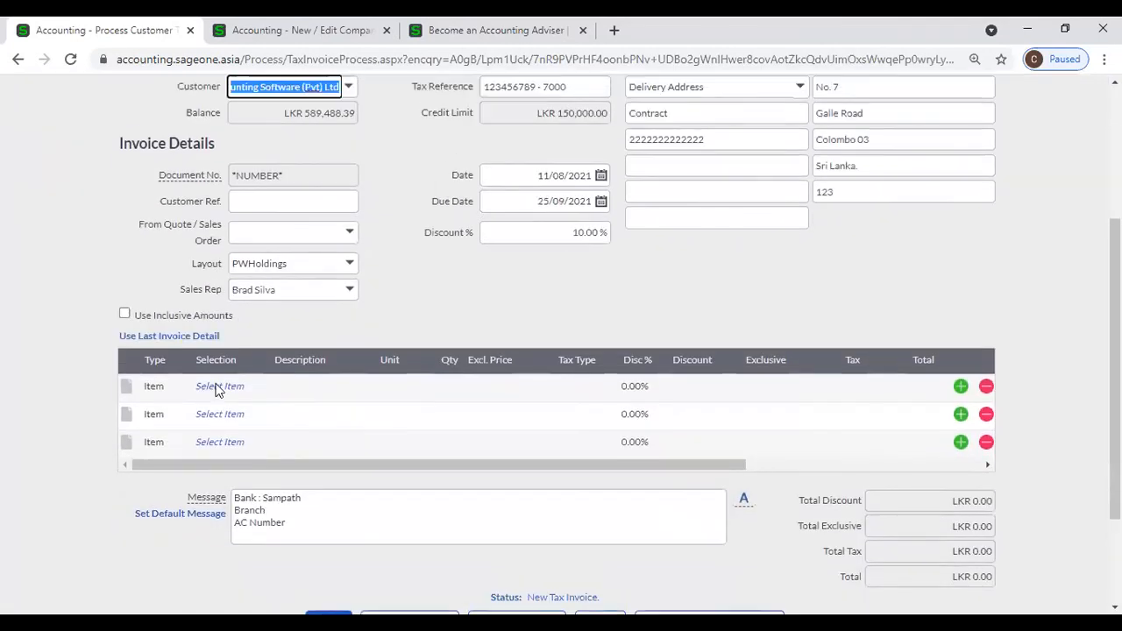
{"action": "left_click", "coordinate": [238, 386]}
{"action": "left_click", "coordinate": [260, 390]}
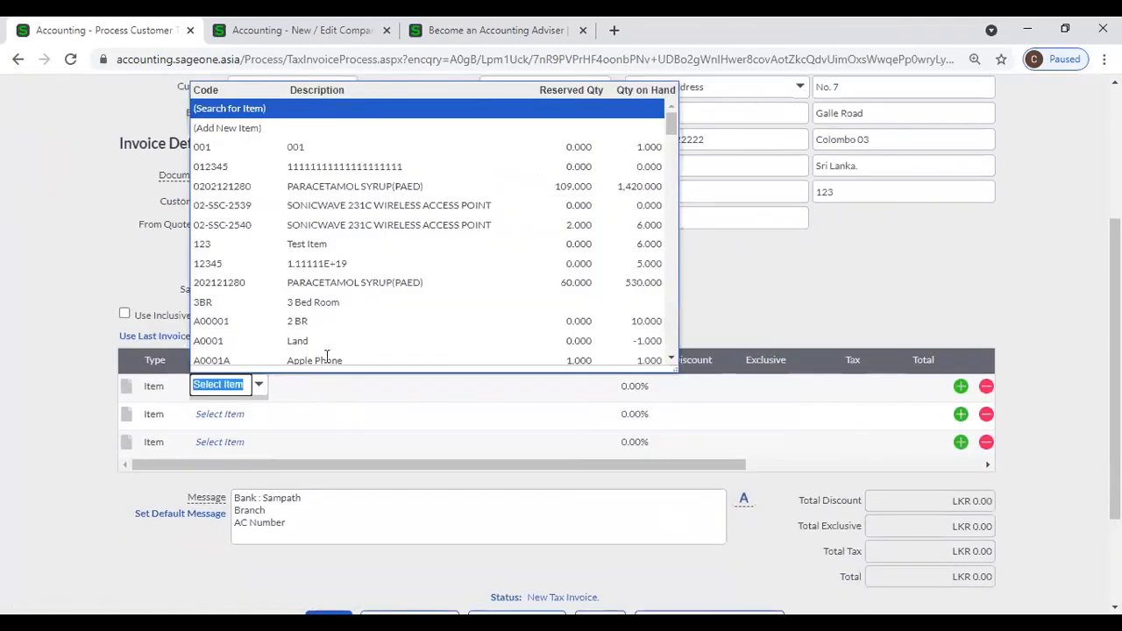
{"action": "left_click", "coordinate": [447, 230]}
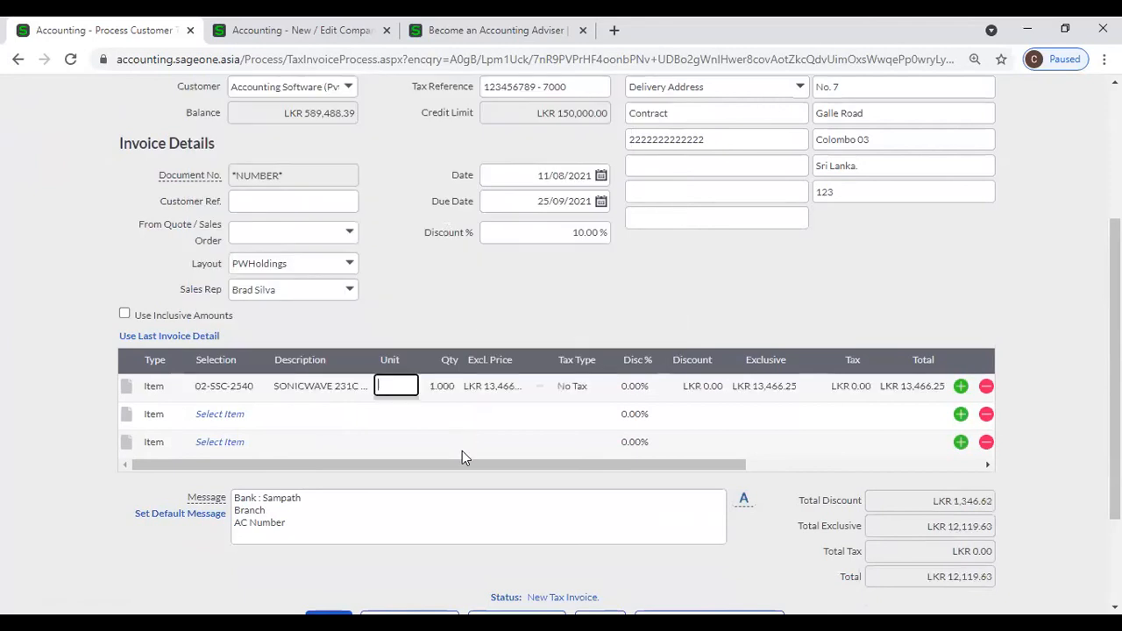
Step: Try to set the quantity of item 02-SSC-2540 on the invoice's first line to 10
{"action": "type", "text": "10"}
{"action": "key", "text": "Tab"}
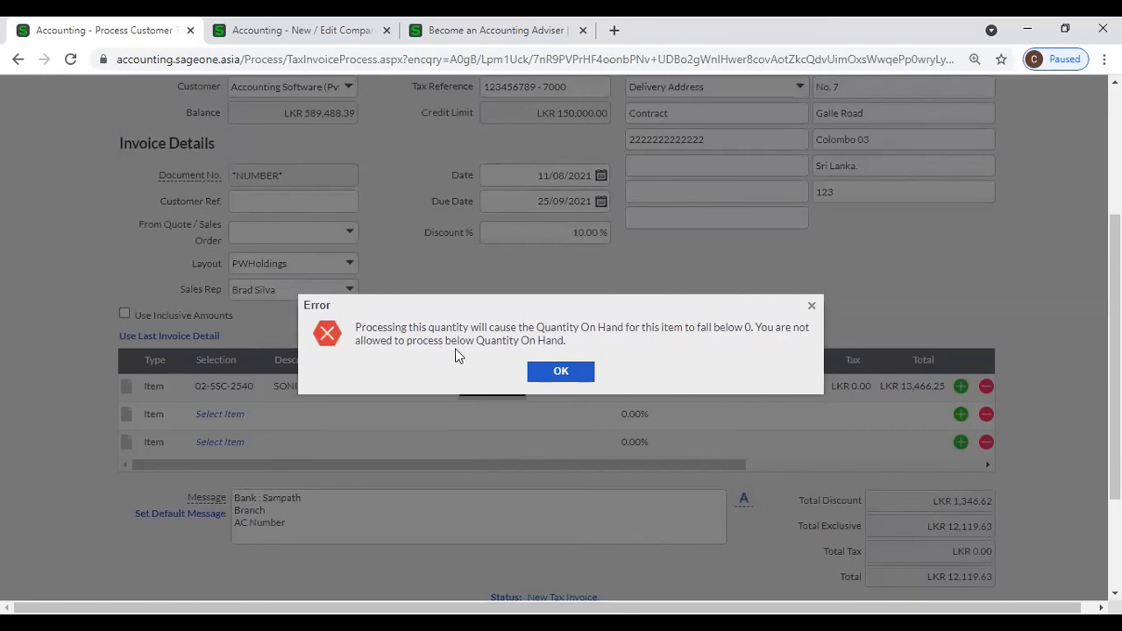
{"action": "left_click", "coordinate": [563, 372]}
{"action": "left_click", "coordinate": [439, 397]}
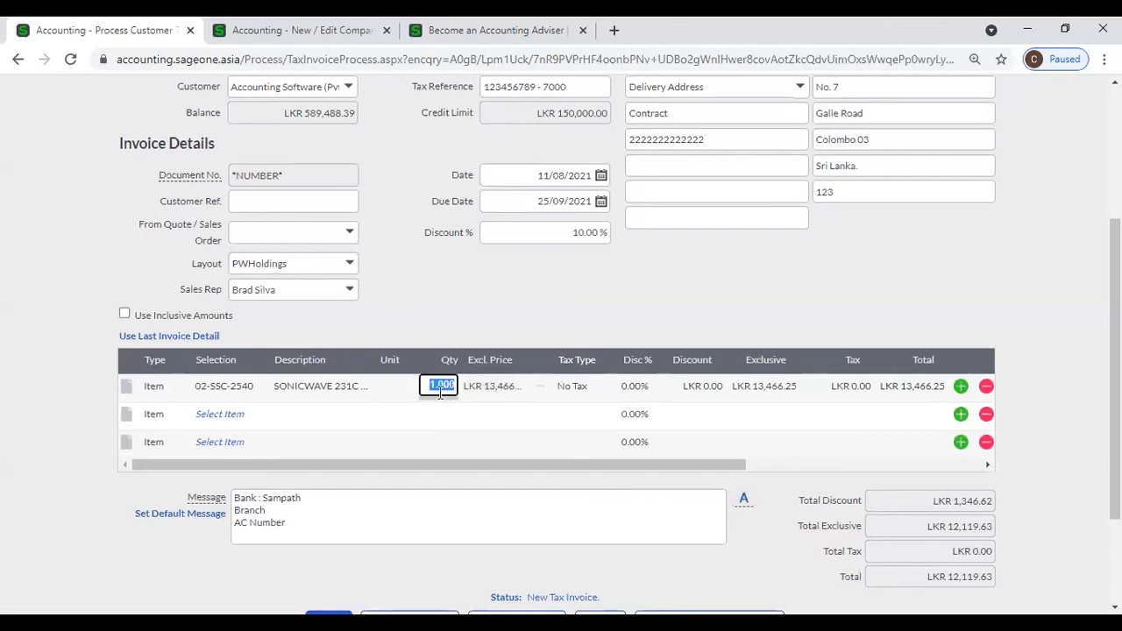
{"action": "type", "text": "10"}
{"action": "left_click", "coordinate": [476, 387]}
{"action": "left_click", "coordinate": [556, 371]}
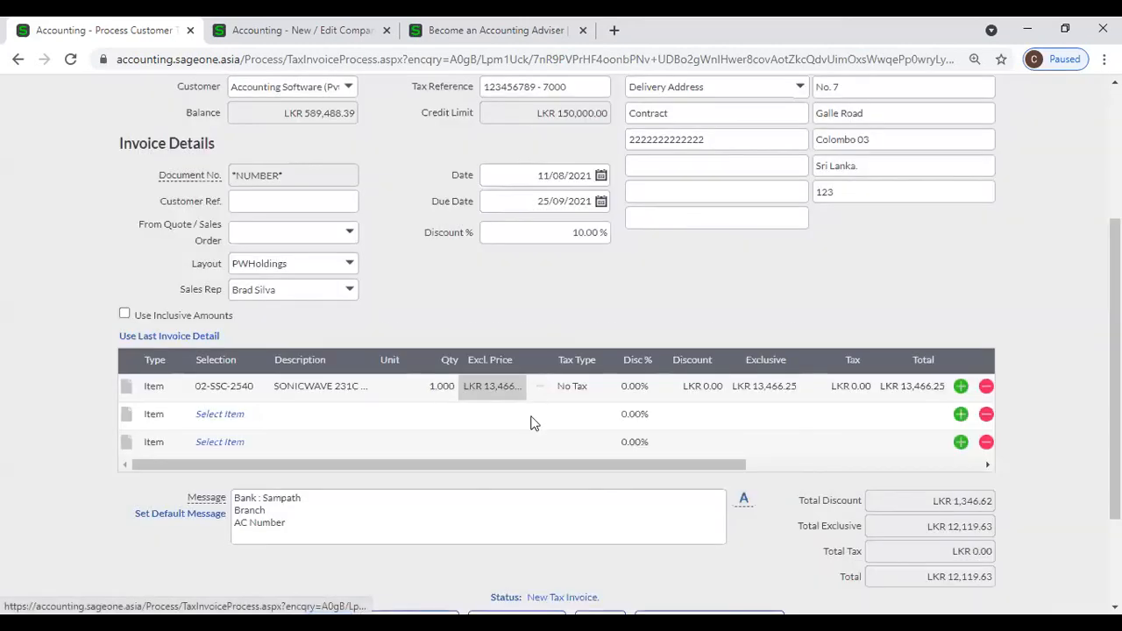
{"action": "scroll", "coordinate": [534, 409], "scroll_direction": "down", "scroll_amount": 1}
{"action": "scroll", "coordinate": [536, 402], "scroll_direction": "up", "scroll_amount": 3}
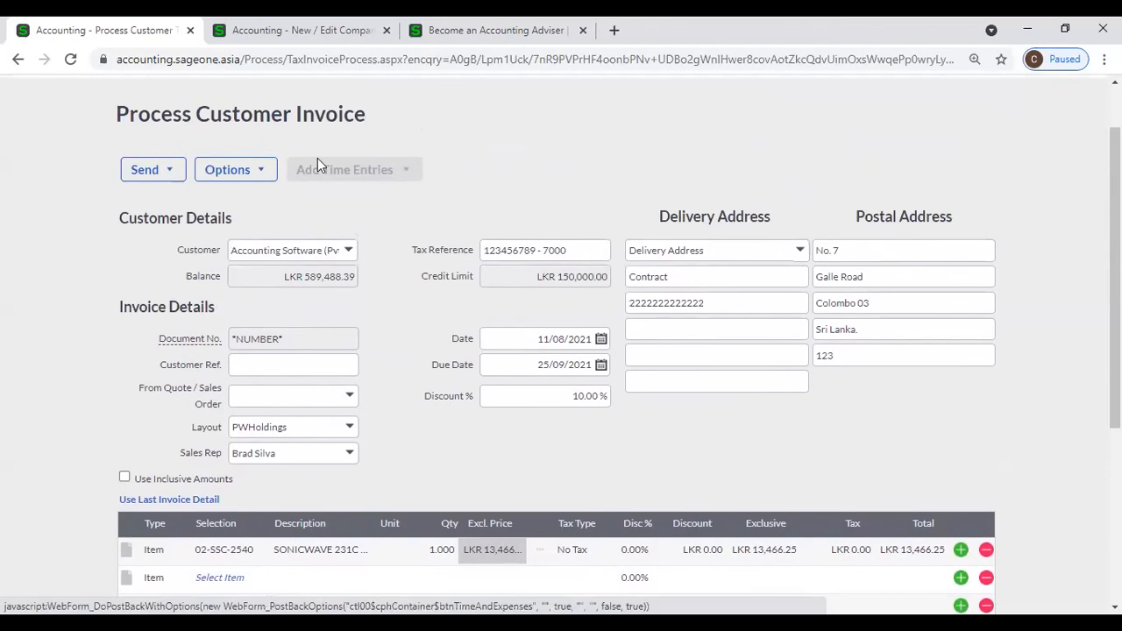
Step: In the other open company's Item Settings, alternate between warning about and disallowing item quantities below zero, then return to the invoice without saving
{"action": "left_click", "coordinate": [302, 30]}
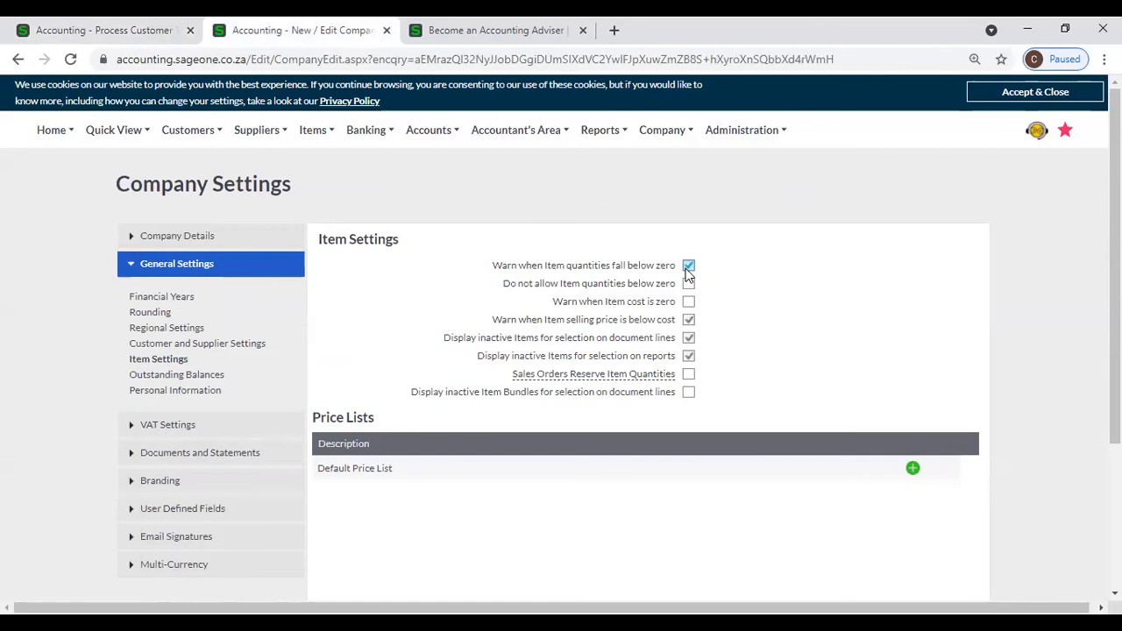
{"action": "left_click", "coordinate": [689, 284]}
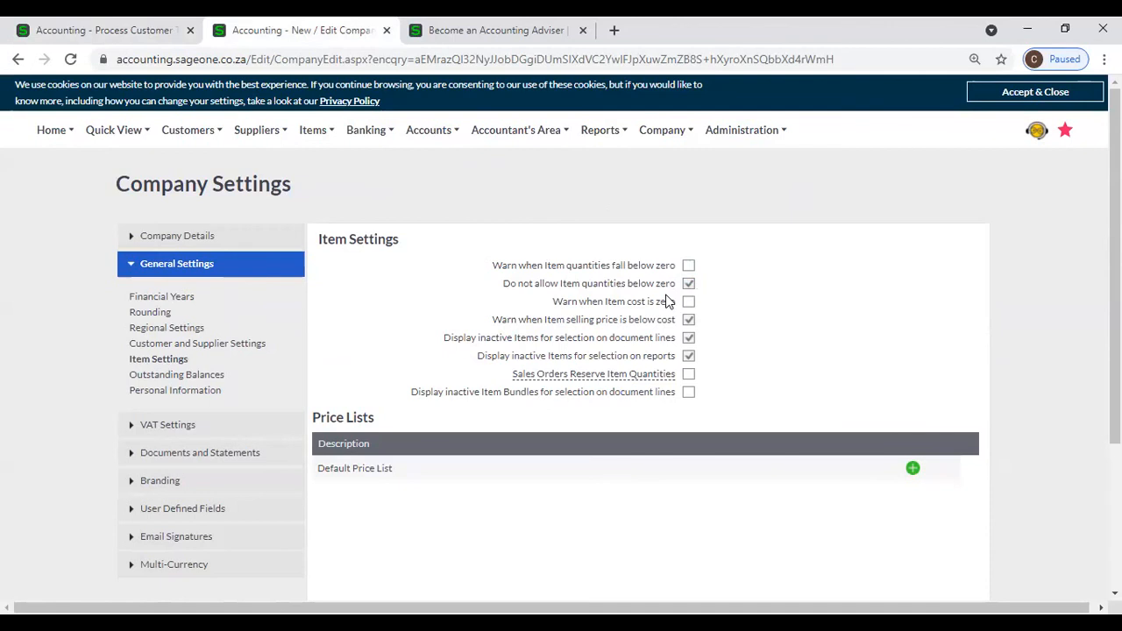
{"action": "left_click", "coordinate": [690, 266]}
{"action": "left_click", "coordinate": [690, 284]}
{"action": "left_click", "coordinate": [689, 266]}
{"action": "left_click", "coordinate": [689, 284]}
{"action": "left_click", "coordinate": [690, 284]}
{"action": "left_click", "coordinate": [690, 265]}
{"action": "left_click", "coordinate": [690, 283]}
{"action": "left_click", "coordinate": [98, 32]}
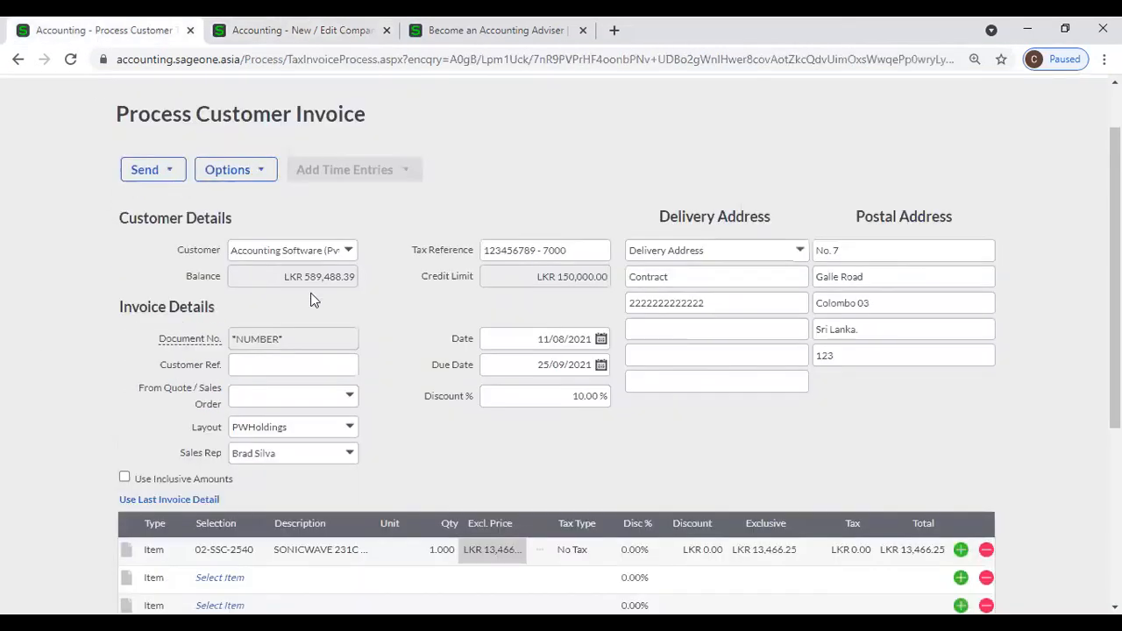
Step: Leave the unsaved invoice and open the list of items to examine the quantities on hand
{"action": "mouse_move", "coordinate": [317, 131]}
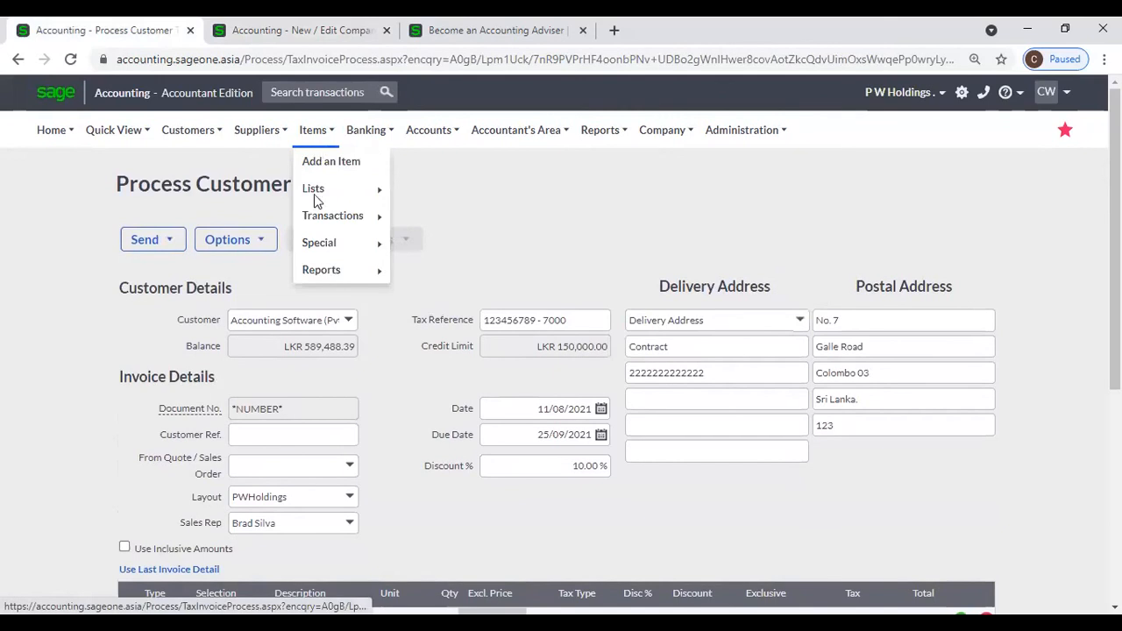
{"action": "left_click", "coordinate": [430, 187]}
{"action": "left_click", "coordinate": [630, 152]}
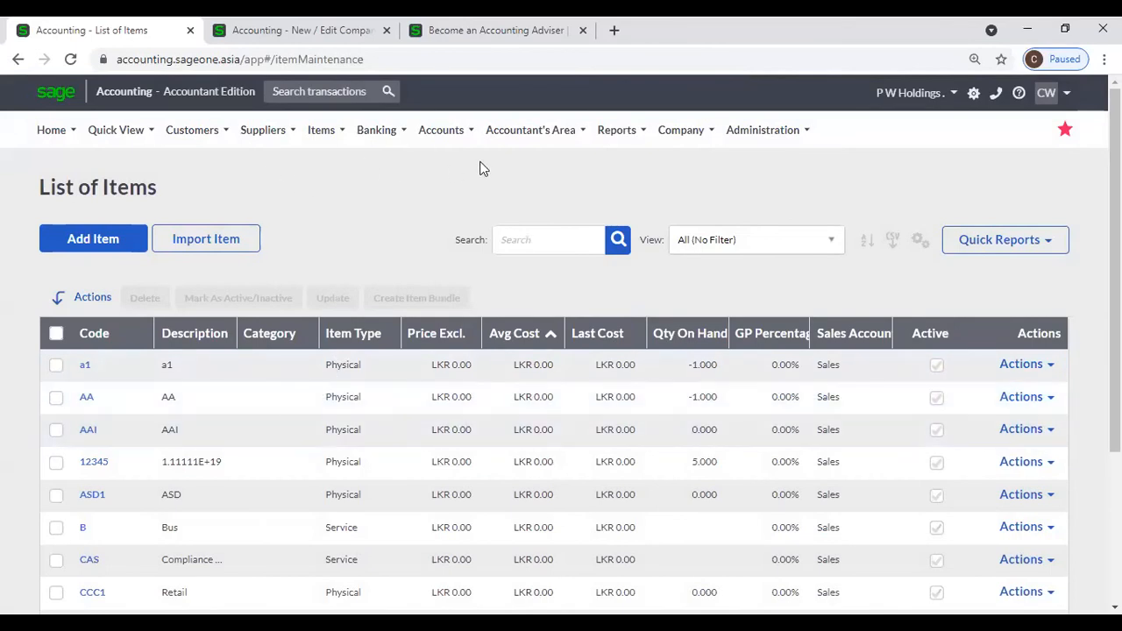
Step: In the company's Item Settings, disable "Do not allow Item quantities below zero", accept the reporting discrepancy risk and save the company settings
{"action": "mouse_move", "coordinate": [672, 133]}
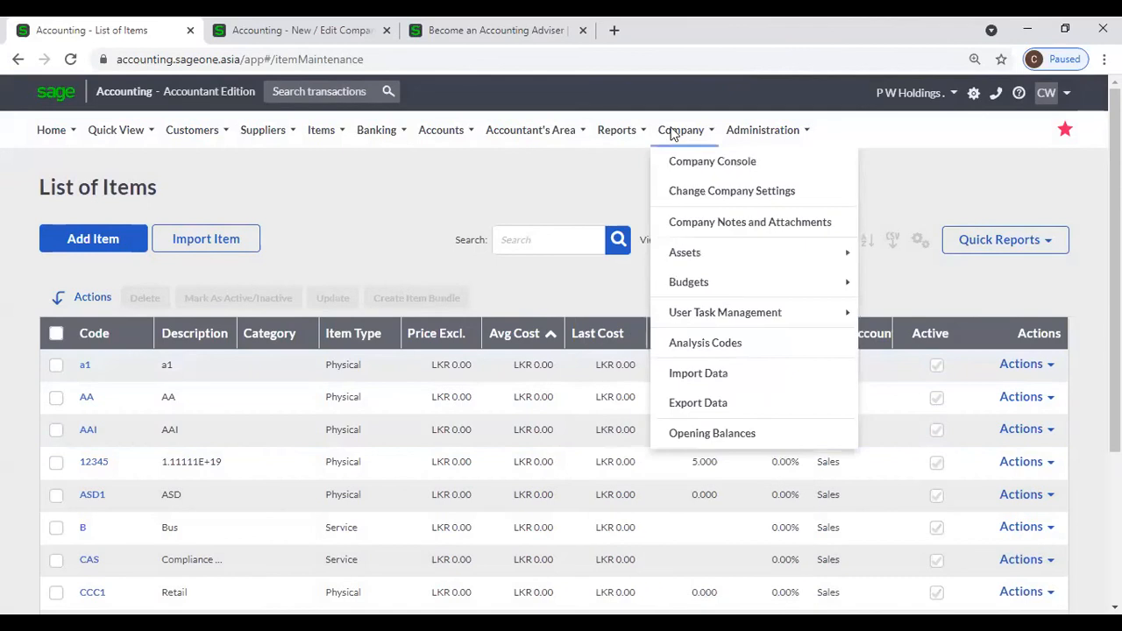
{"action": "left_click", "coordinate": [682, 190]}
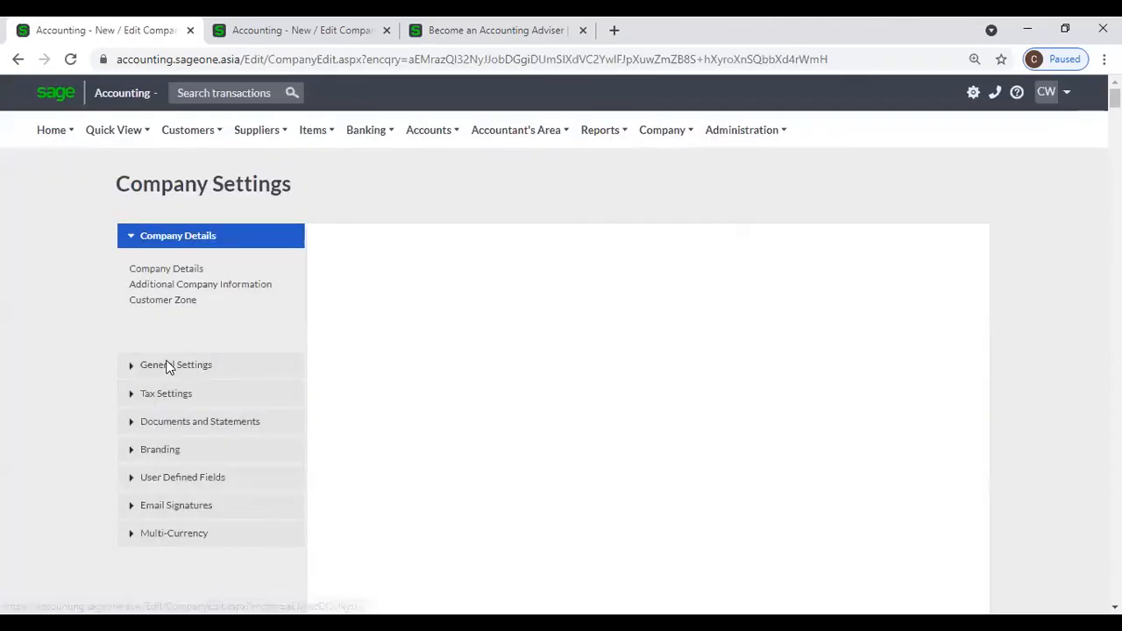
{"action": "left_click", "coordinate": [169, 365]}
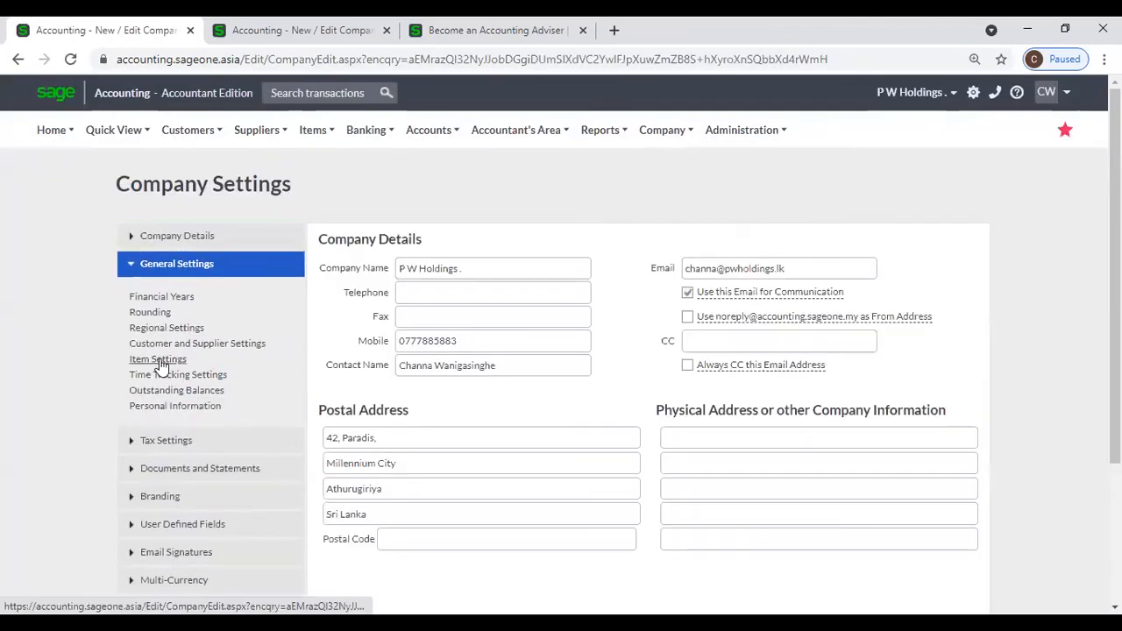
{"action": "left_click", "coordinate": [159, 358]}
{"action": "left_click", "coordinate": [688, 283]}
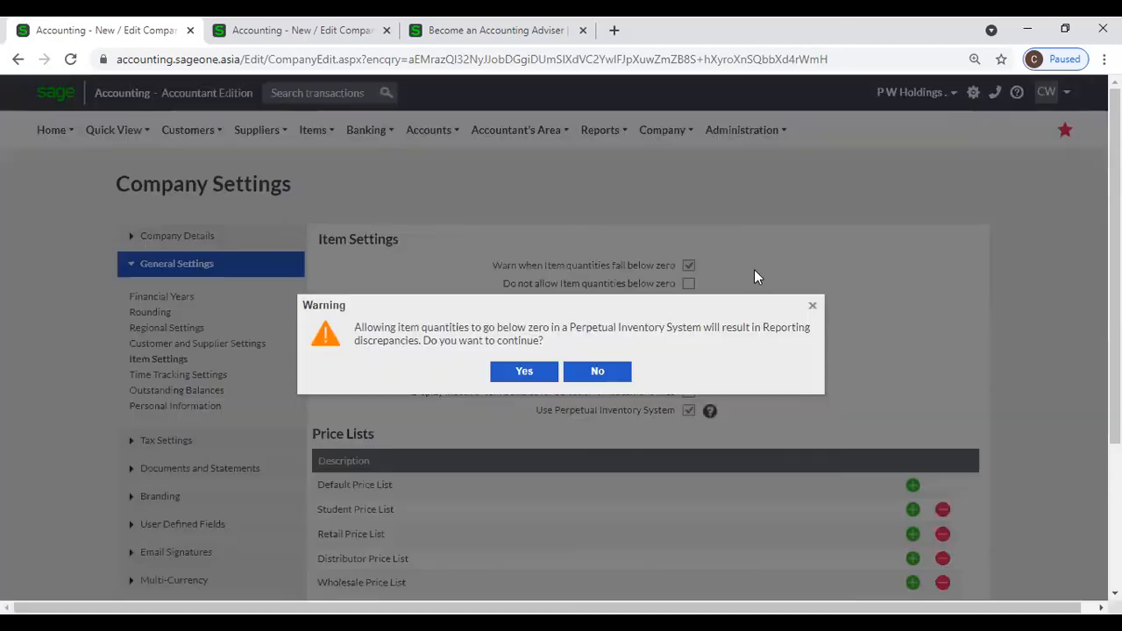
{"action": "left_click", "coordinate": [522, 371]}
{"action": "scroll", "coordinate": [556, 399], "scroll_direction": "down", "scroll_amount": 3}
{"action": "left_click", "coordinate": [476, 511]}
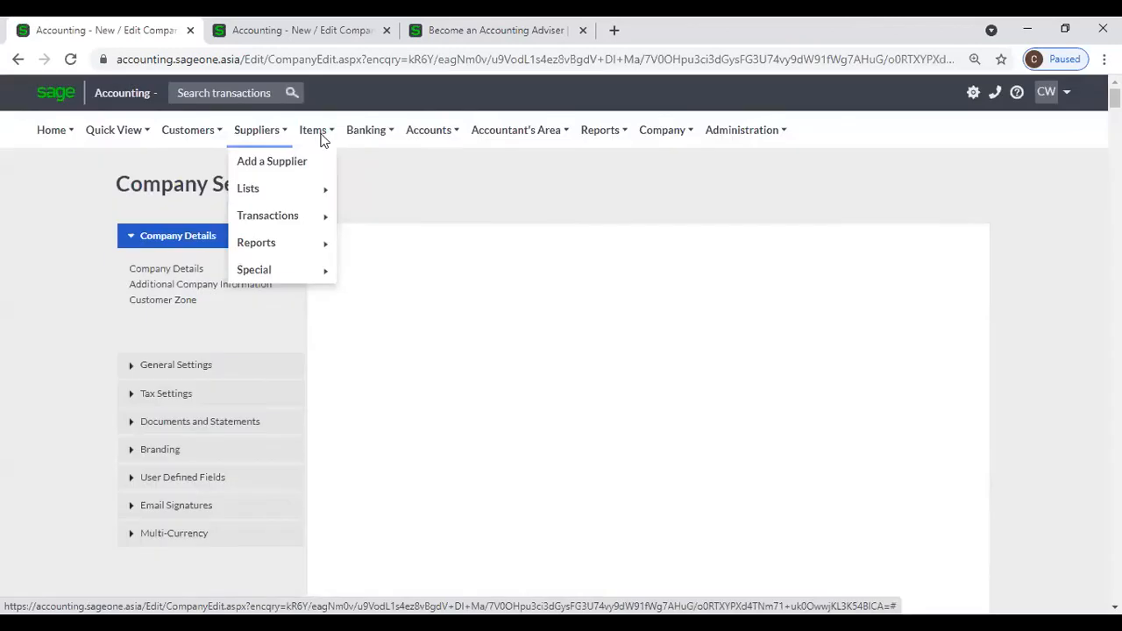
Step: Reopen the list of items to find one with a negative quantity on hand
{"action": "mouse_move", "coordinate": [317, 133]}
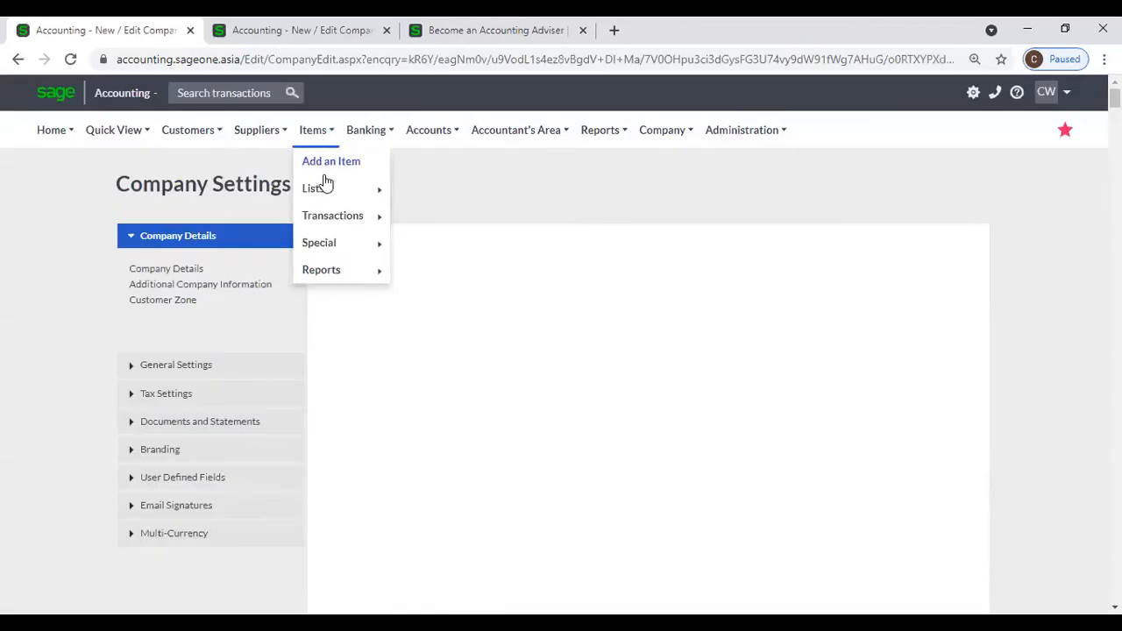
{"action": "mouse_move", "coordinate": [324, 190]}
{"action": "left_click", "coordinate": [451, 189]}
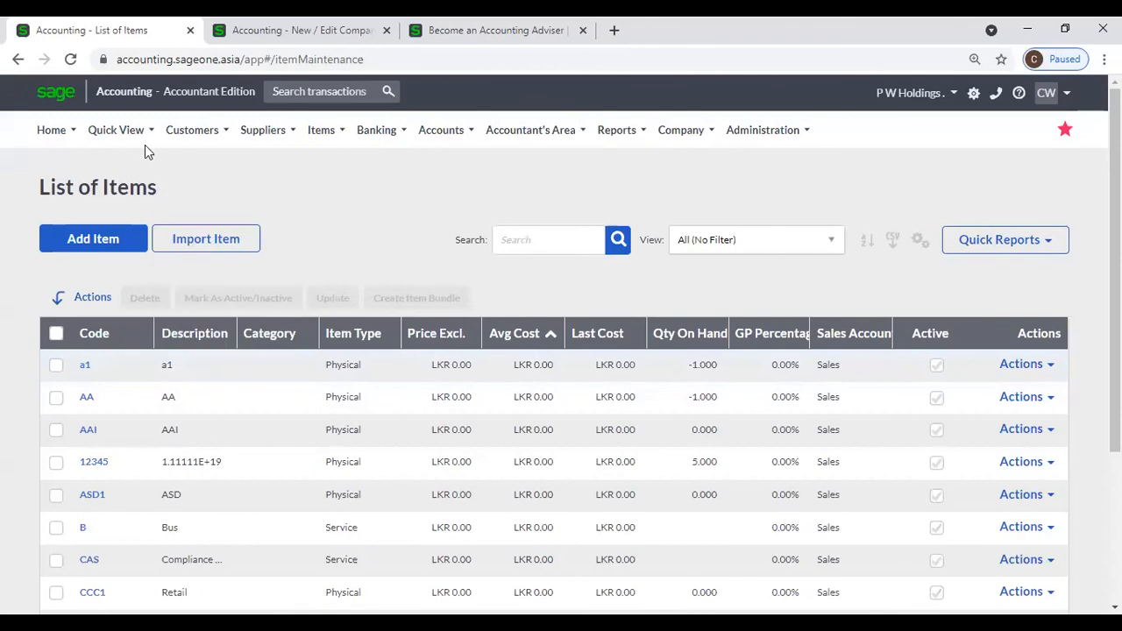
Step: Create a new tax invoice for customer Accounting Software (Pvt) Ltd, declining to invoice its outstanding sales orders
{"action": "mouse_move", "coordinate": [184, 195]}
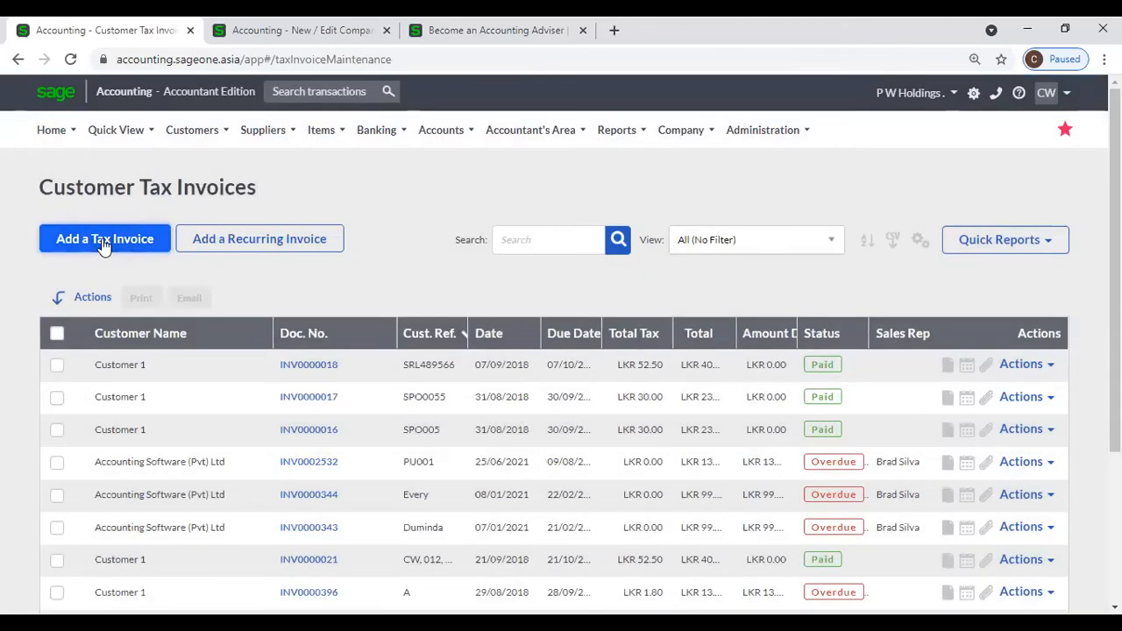
{"action": "left_click", "coordinate": [104, 244]}
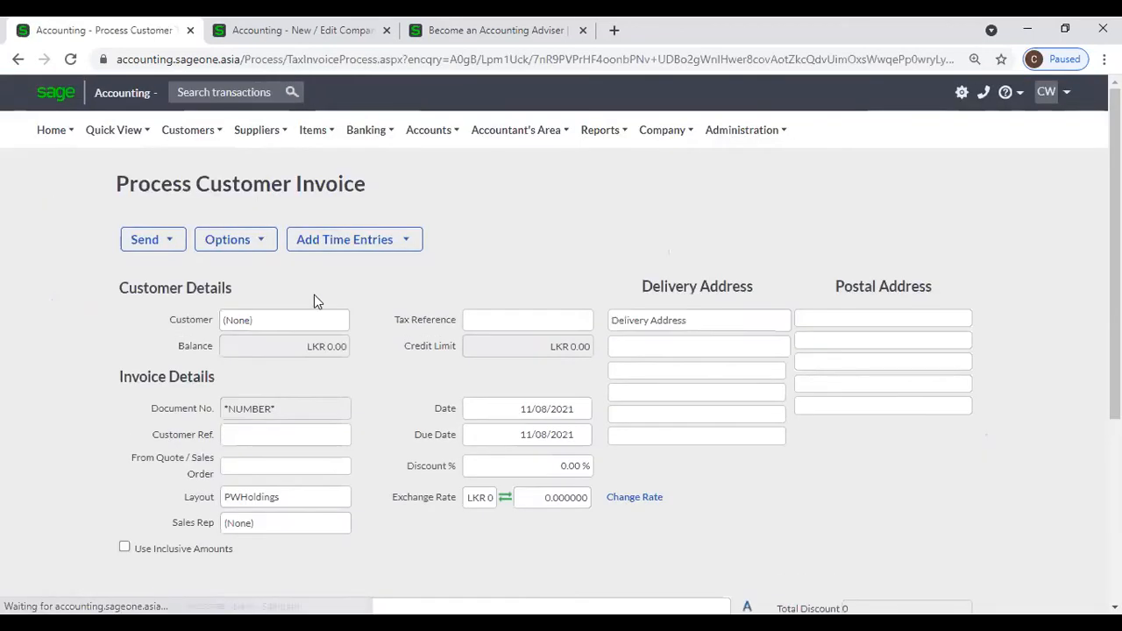
{"action": "left_click", "coordinate": [339, 321]}
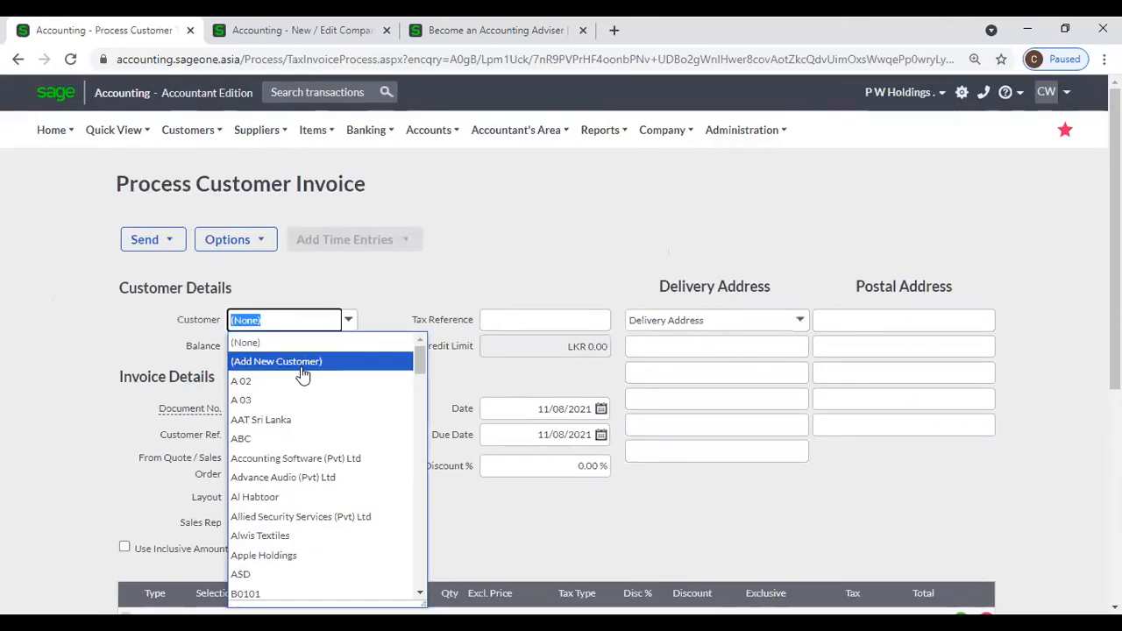
{"action": "left_click_drag", "start_coordinate": [303, 448], "coordinate": [309, 460]}
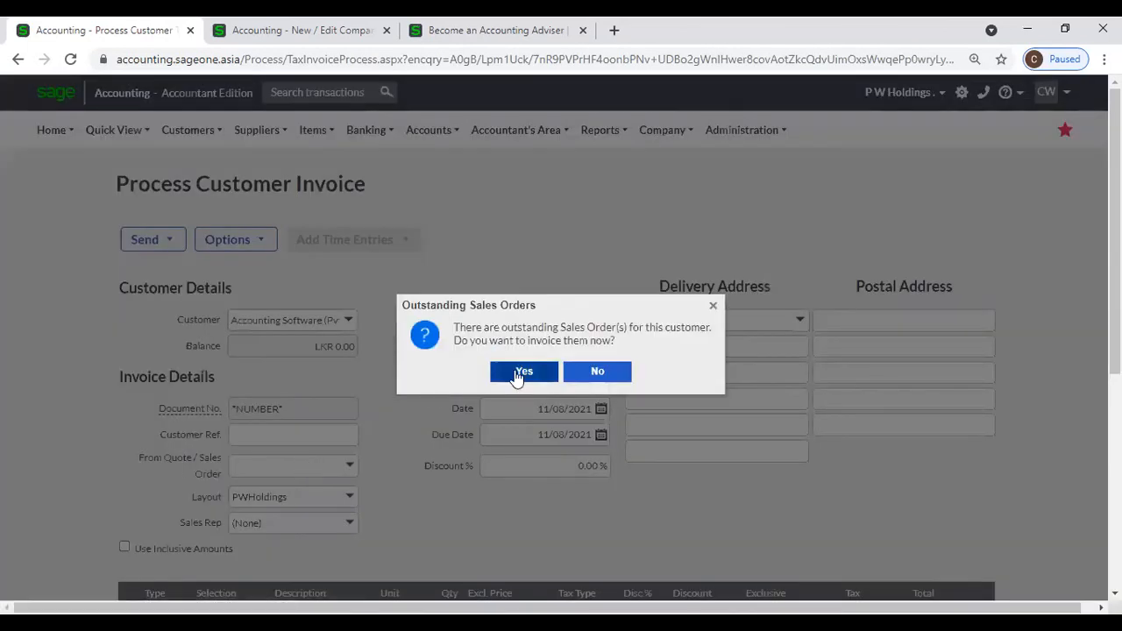
{"action": "left_click", "coordinate": [579, 375]}
Step: Select item a1 on the new invoice's first line and accept the quantity and zero-cost warning
{"action": "scroll", "coordinate": [220, 406], "scroll_direction": "down", "scroll_amount": 3}
{"action": "left_click", "coordinate": [220, 376]}
{"action": "type", "text": "a1"}
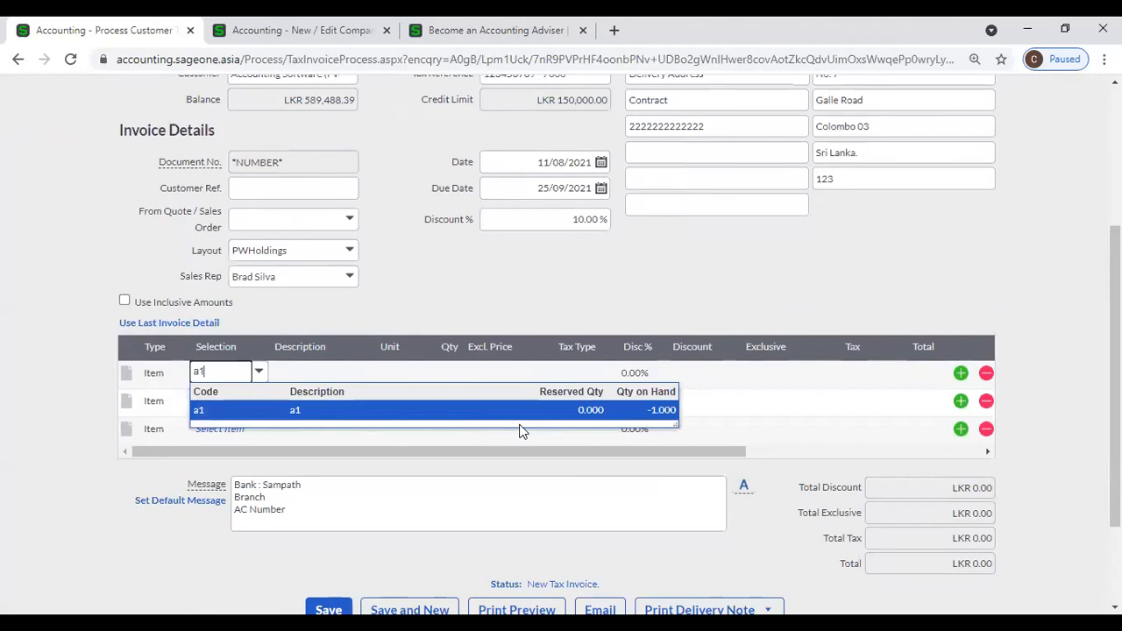
{"action": "key", "text": "Tab"}
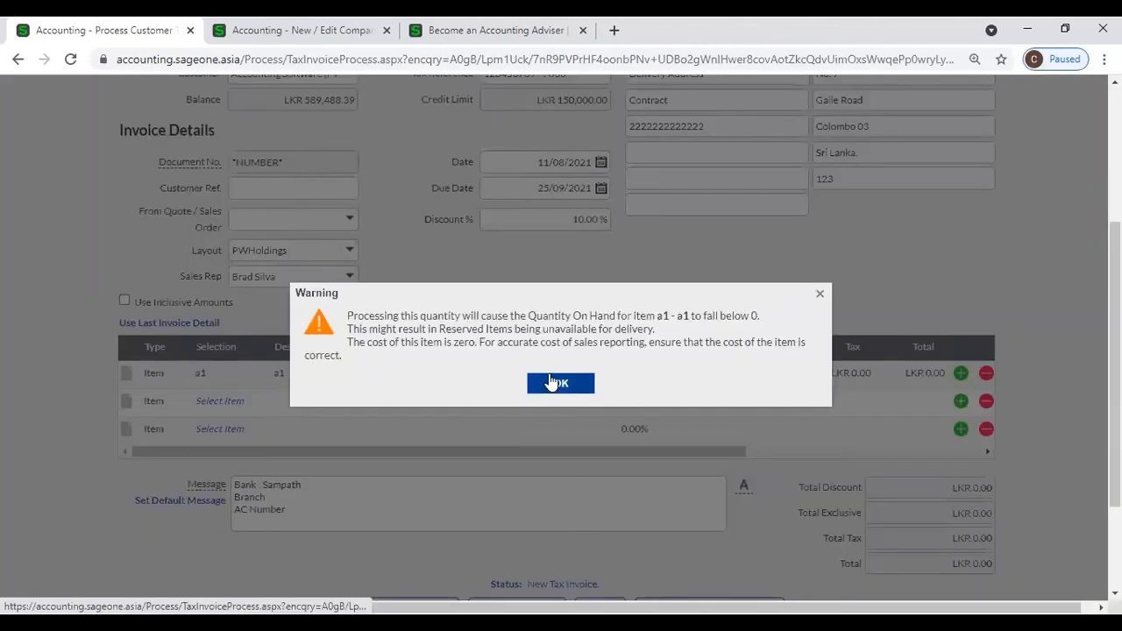
{"action": "left_click", "coordinate": [558, 383]}
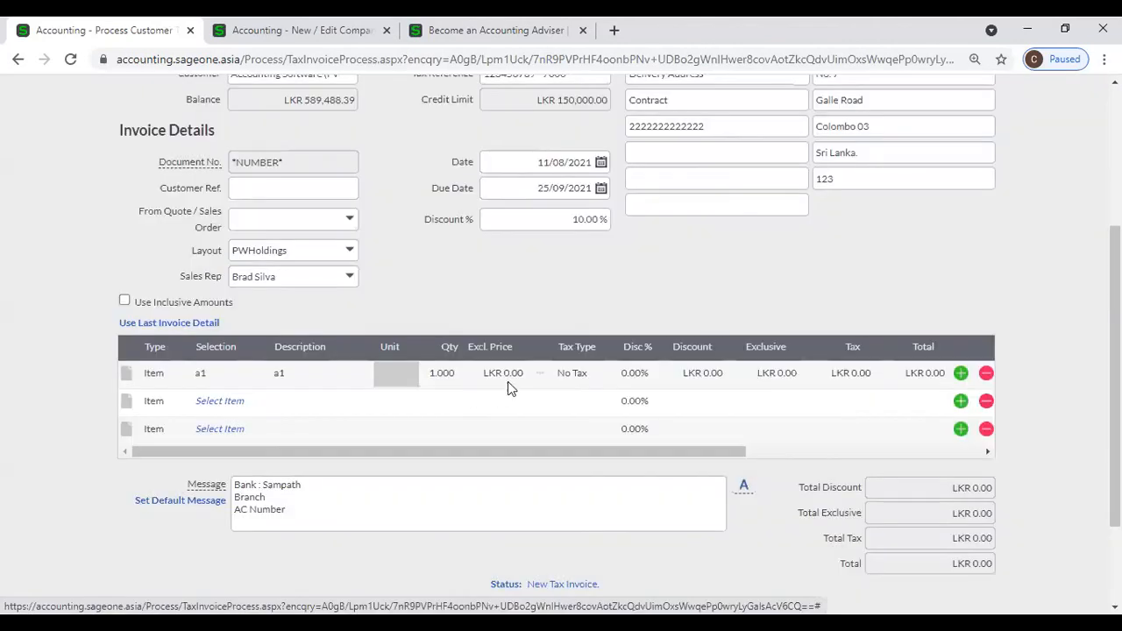
Step: Set item a1's exclusive price to LKR 100.00 and save the invoice despite exceeding the customer's credit limit
{"action": "left_click", "coordinate": [507, 377]}
{"action": "type", "text": "100"}
{"action": "key", "text": "Tab"}
{"action": "scroll", "coordinate": [546, 404], "scroll_direction": "down", "scroll_amount": 2}
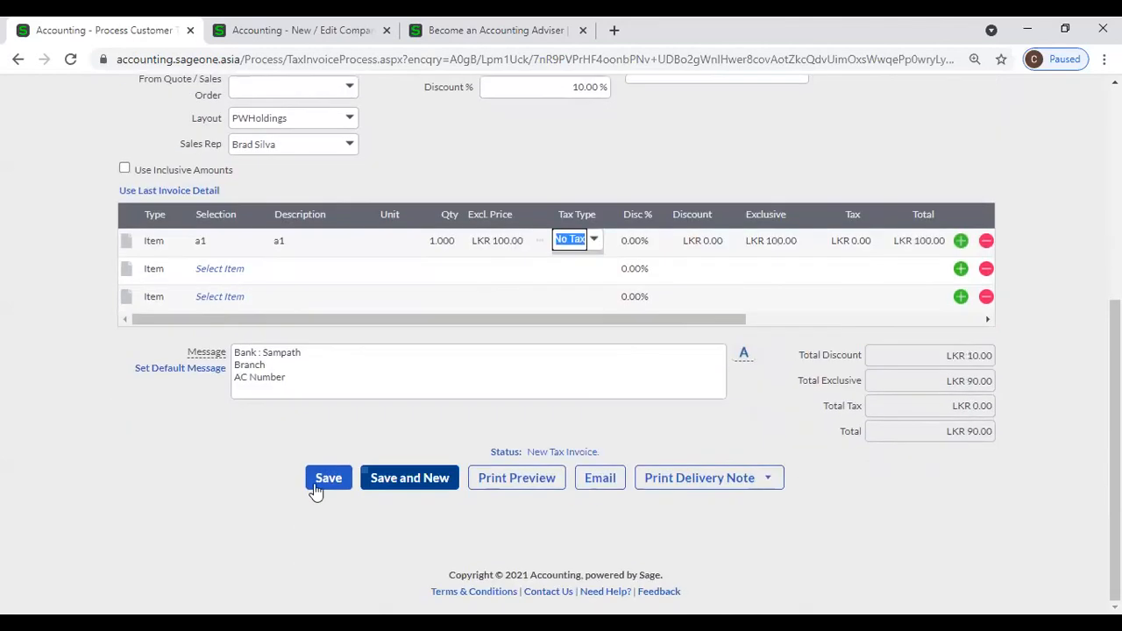
{"action": "left_click", "coordinate": [326, 484]}
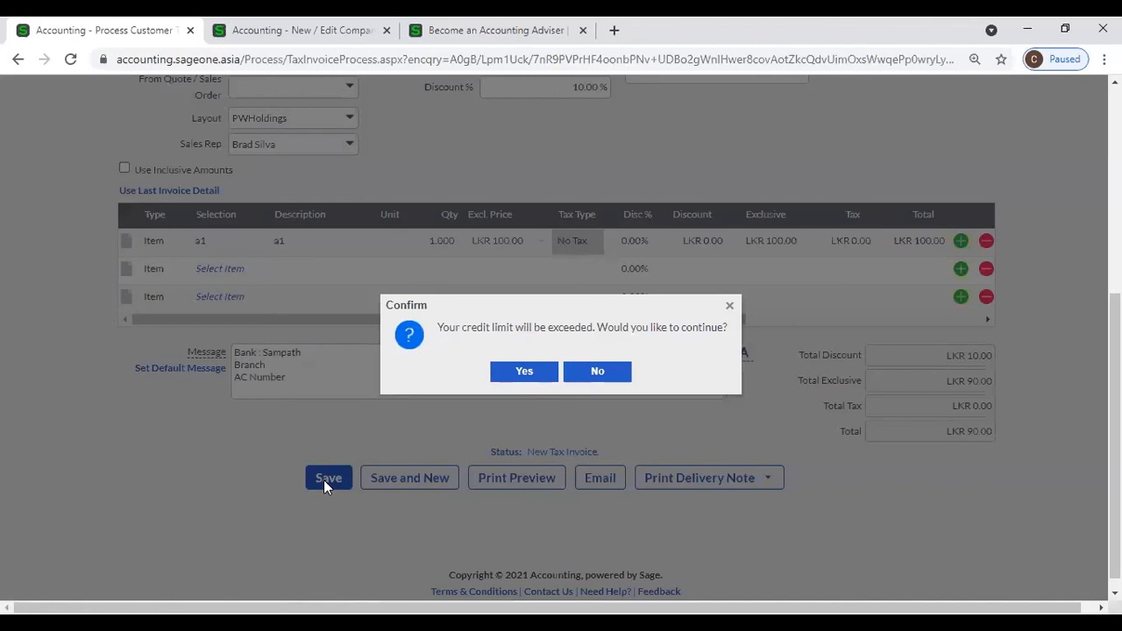
{"action": "left_click", "coordinate": [524, 372]}
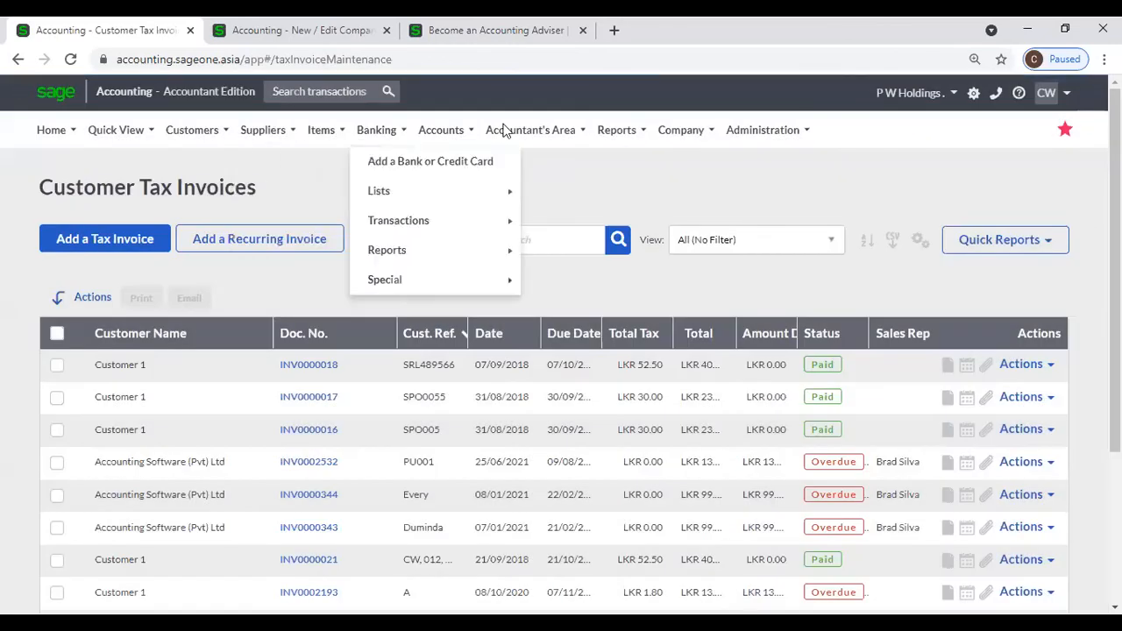
Step: Review the "Warn when Item cost is zero" option in the company's Item Settings and save the company settings
{"action": "mouse_move", "coordinate": [681, 130]}
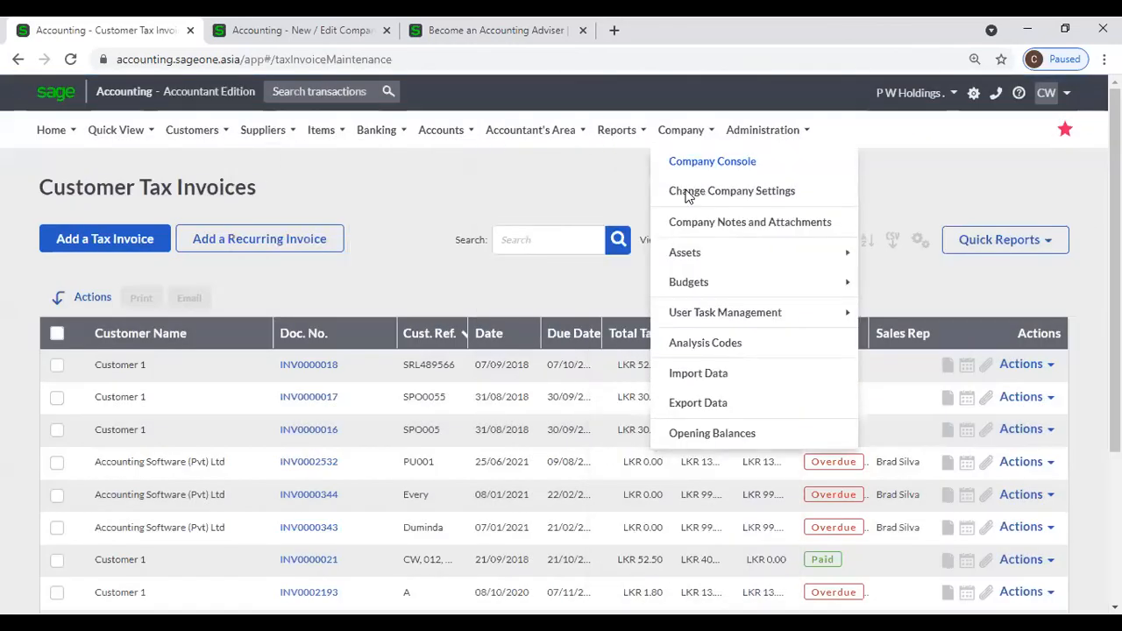
{"action": "left_click", "coordinate": [686, 192]}
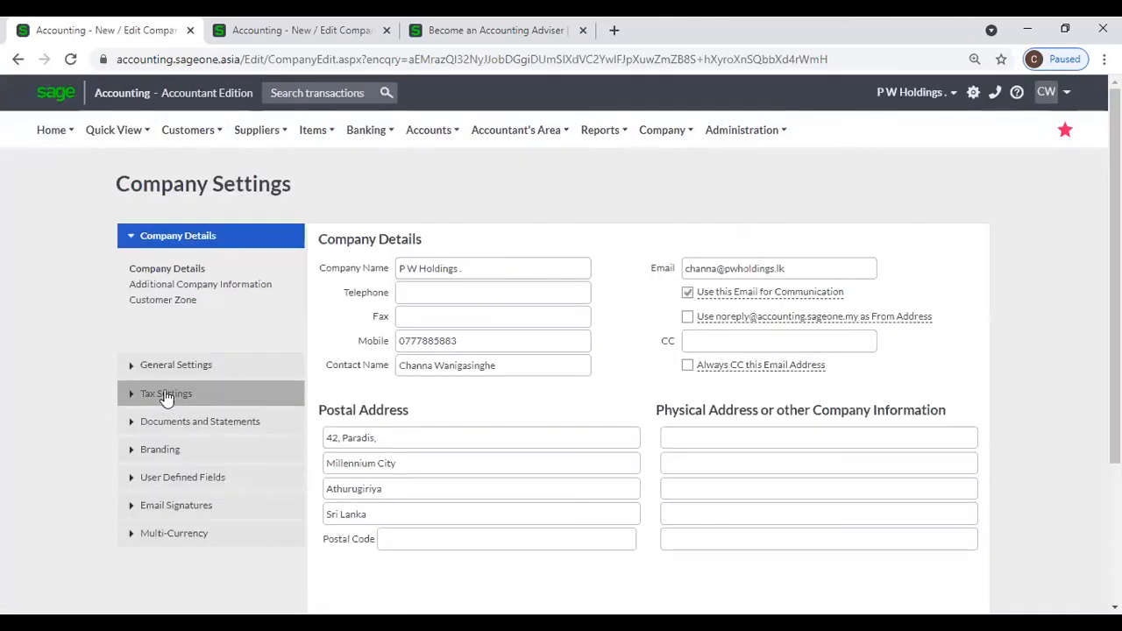
{"action": "left_click", "coordinate": [166, 365]}
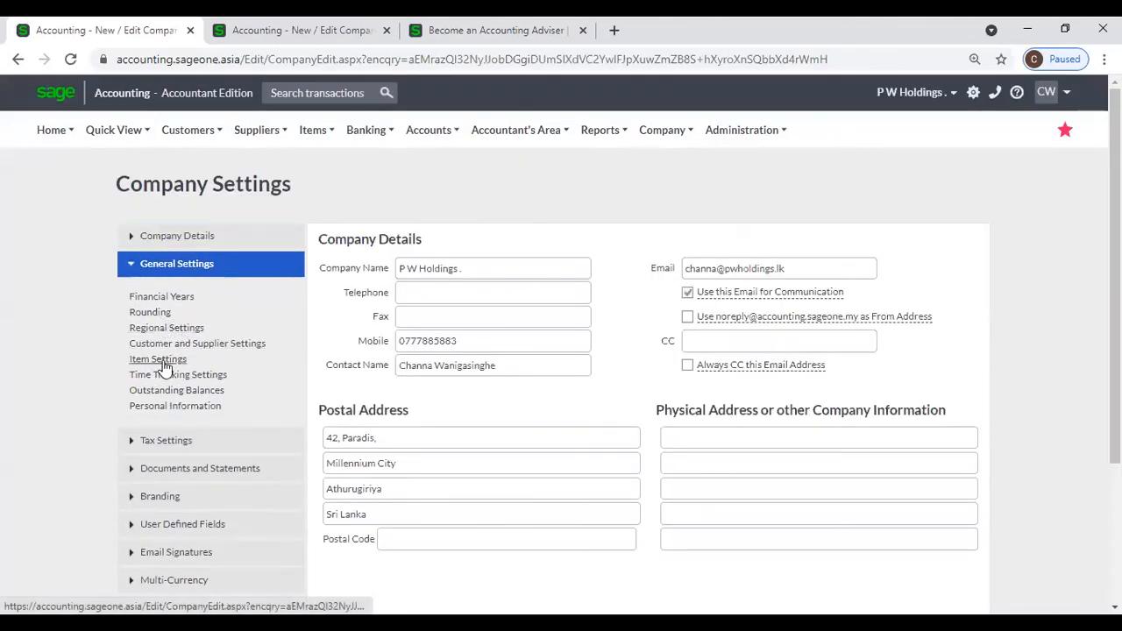
{"action": "left_click", "coordinate": [164, 362]}
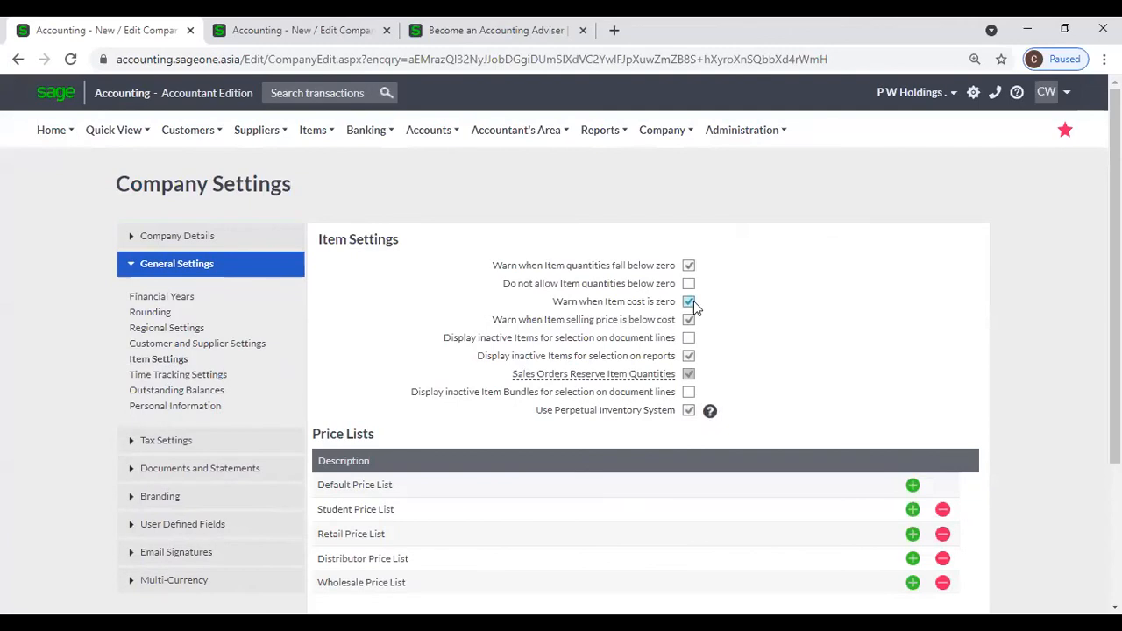
{"action": "scroll", "coordinate": [706, 346], "scroll_direction": "down", "scroll_amount": 3}
{"action": "left_click", "coordinate": [465, 513]}
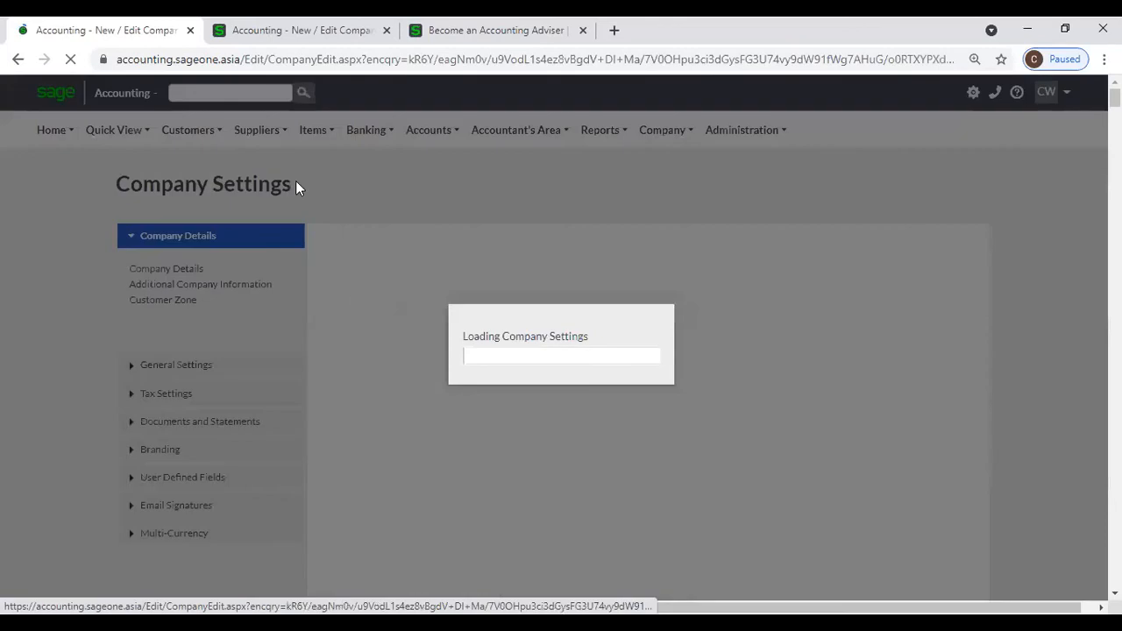
Step: Start a new item with code RUH001 and description Ruhuna
{"action": "left_click", "coordinate": [308, 136]}
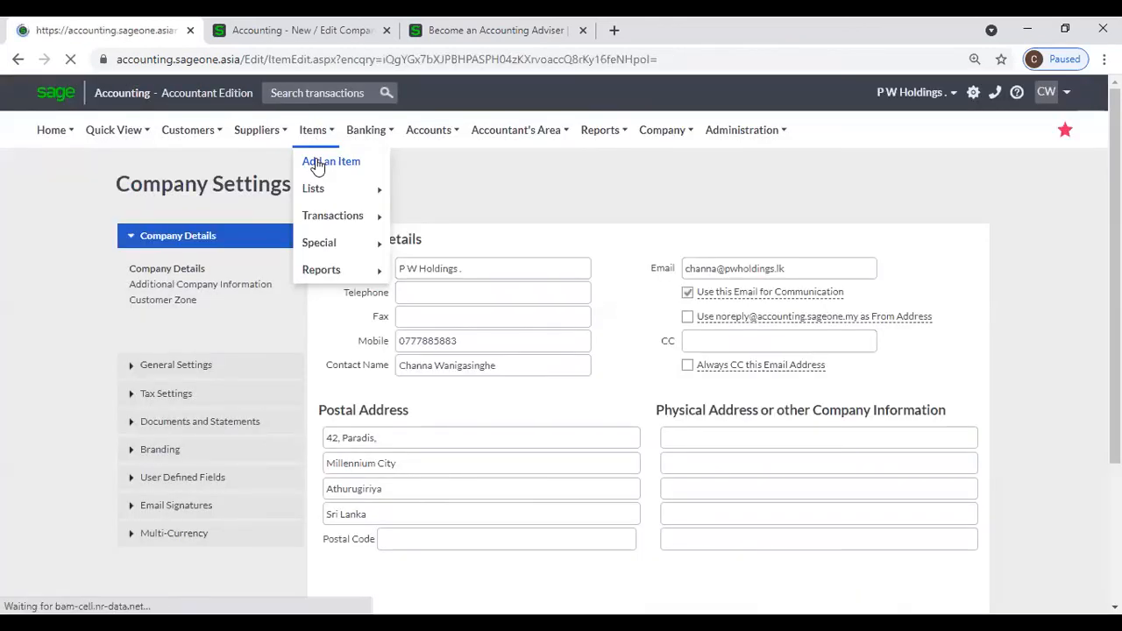
{"action": "type", "text": "RUH001"}
{"action": "key", "text": "Tab"}
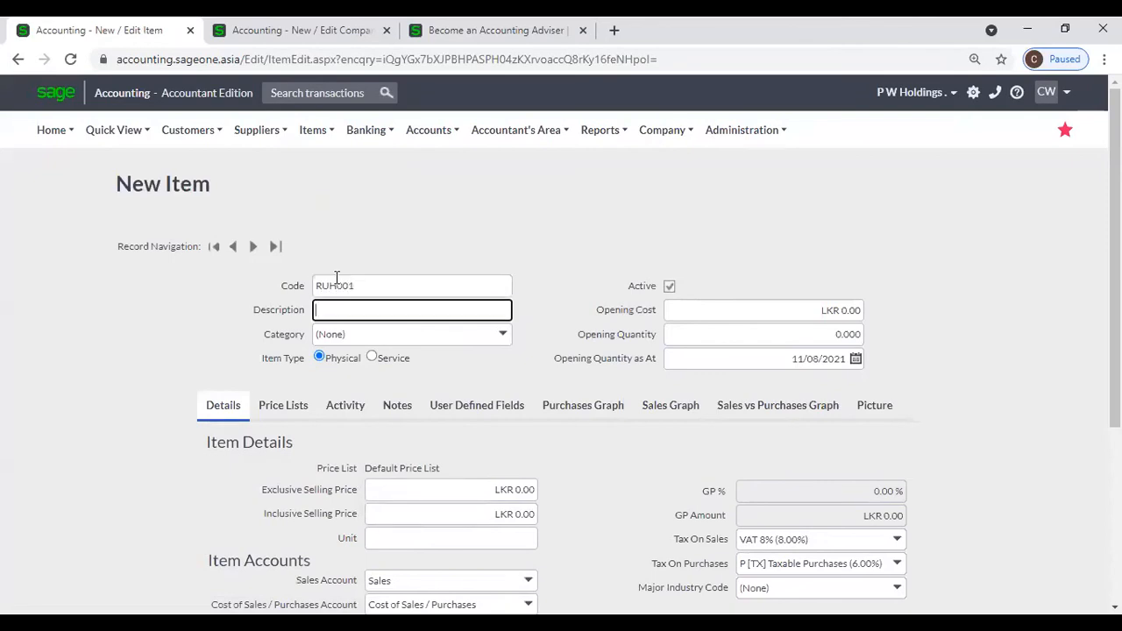
{"action": "type", "text": "Ru"}
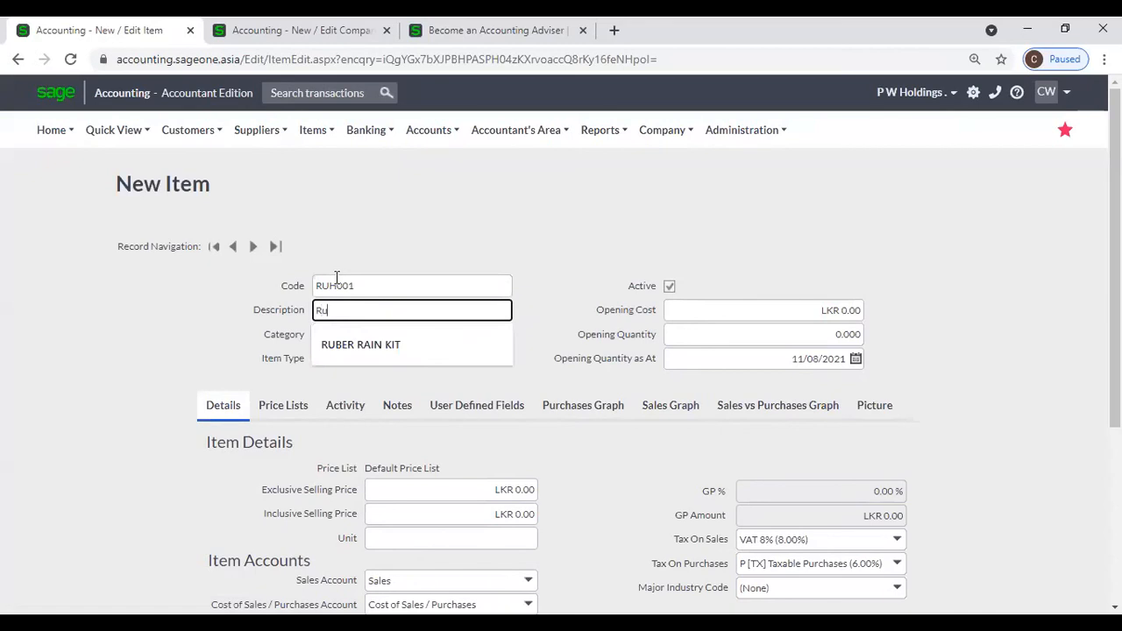
{"action": "type", "text": "huna"}
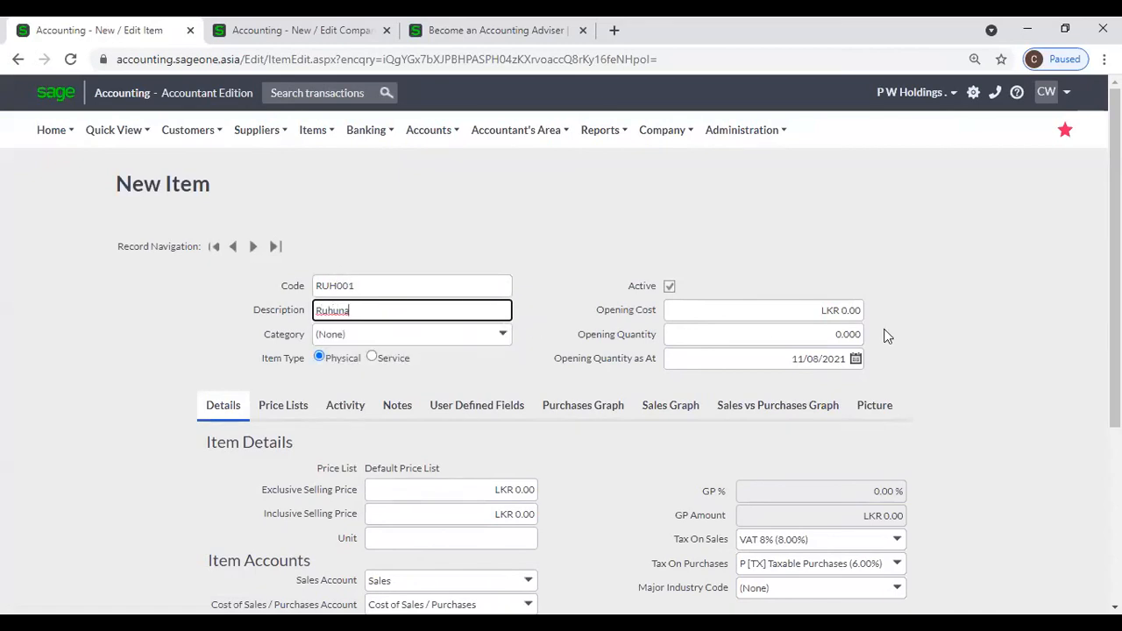
Step: Set the new item's opening quantity to 10 and save it, agreeing to continue without an opening cost
{"action": "left_click", "coordinate": [822, 331]}
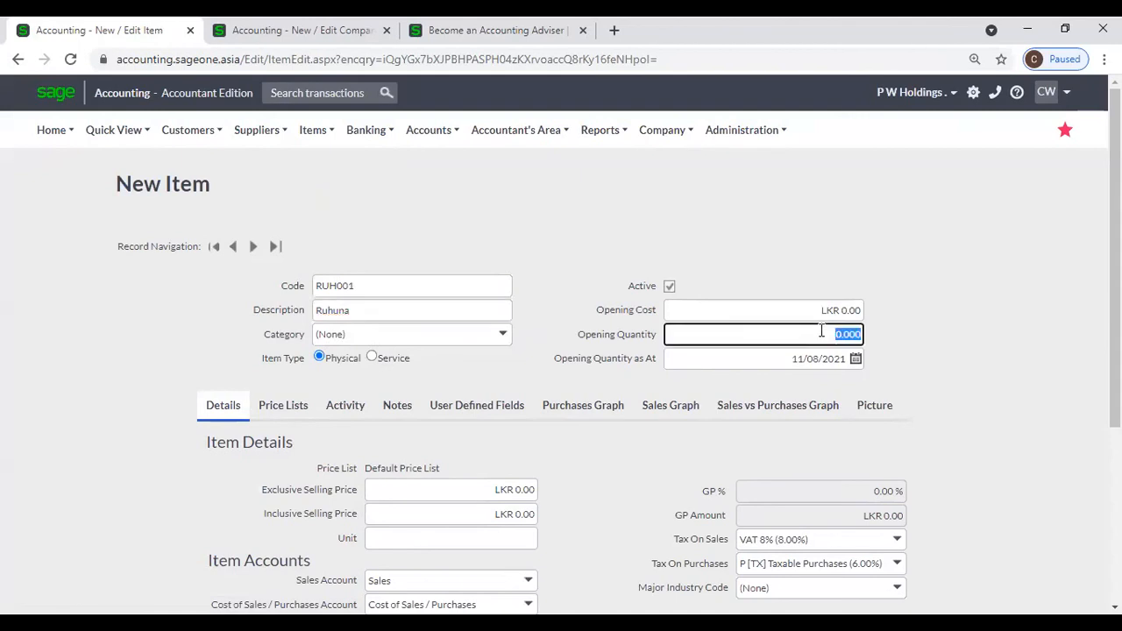
{"action": "type", "text": "10"}
{"action": "left_click", "coordinate": [927, 330]}
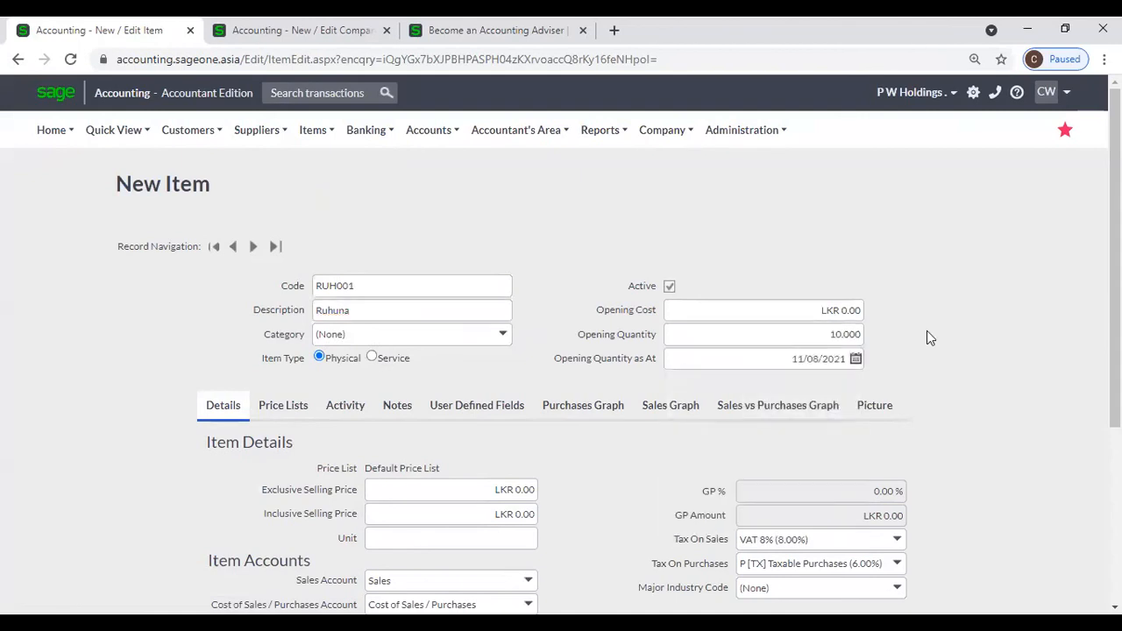
{"action": "scroll", "coordinate": [925, 334], "scroll_direction": "down", "scroll_amount": 3}
{"action": "left_click", "coordinate": [497, 542]}
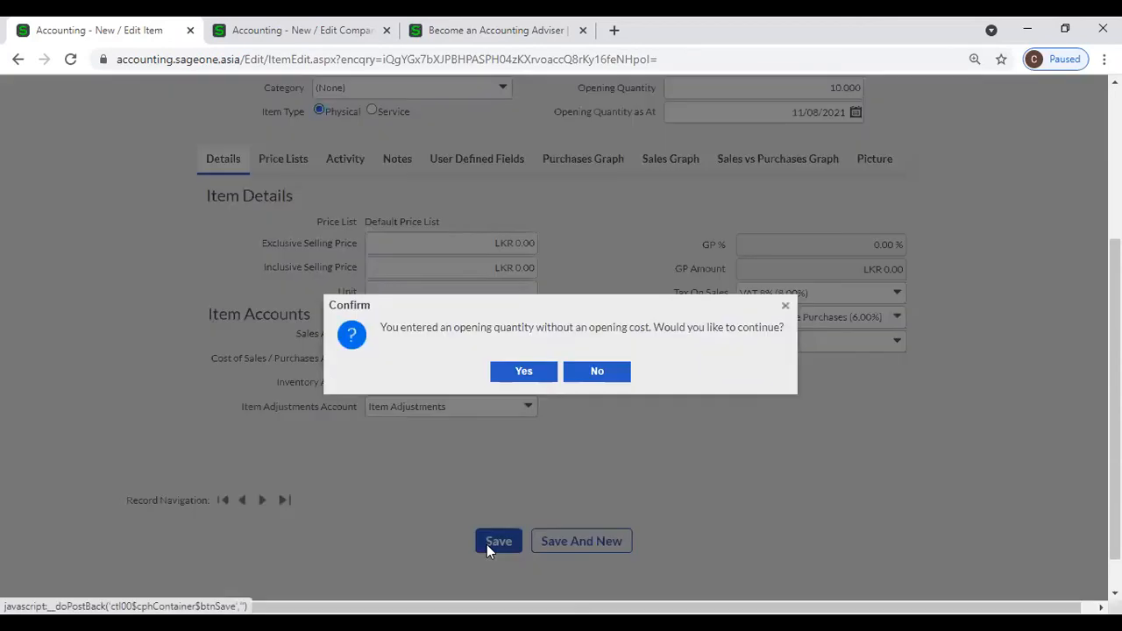
{"action": "left_click", "coordinate": [524, 374]}
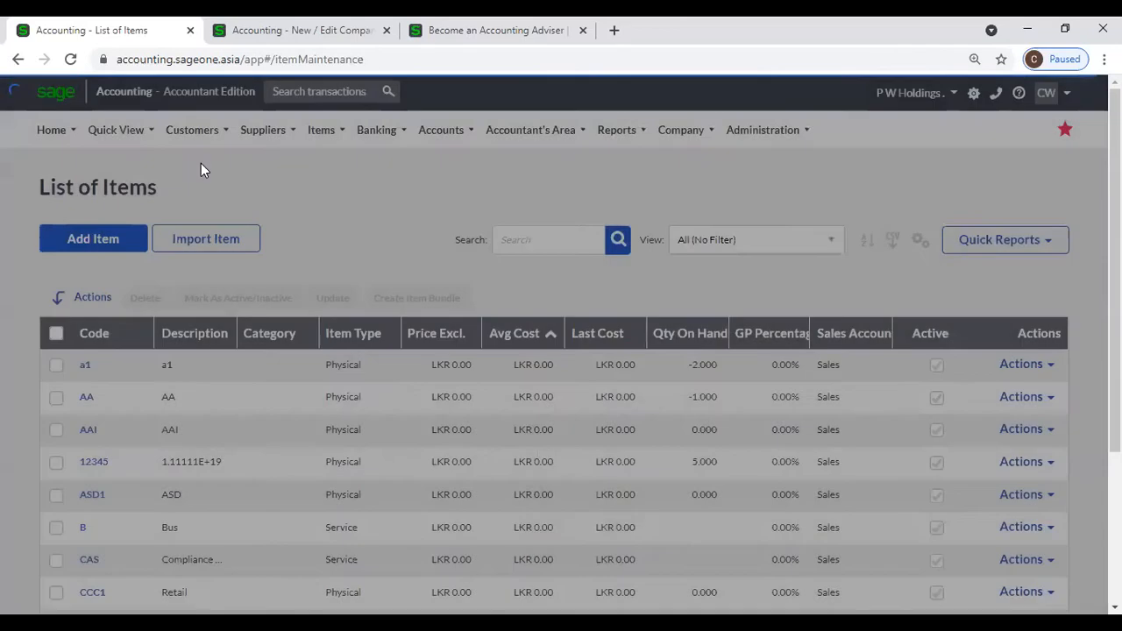
Step: Create a new customer tax invoice for customer A 02
{"action": "mouse_move", "coordinate": [197, 132]}
{"action": "mouse_move", "coordinate": [198, 224]}
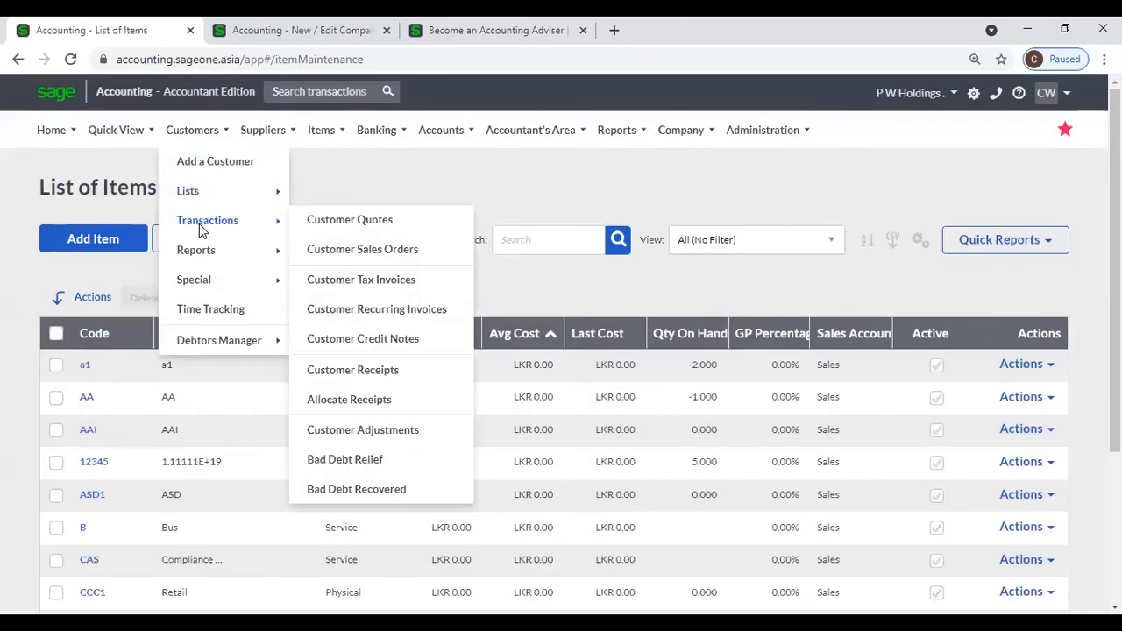
{"action": "left_click", "coordinate": [352, 281]}
{"action": "left_click", "coordinate": [81, 252]}
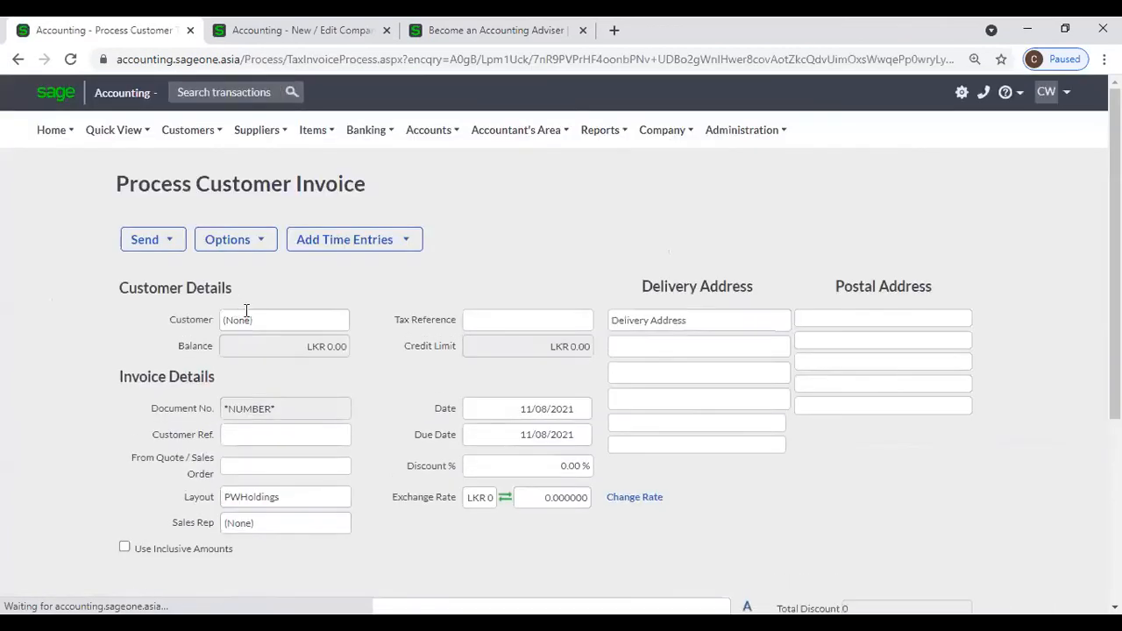
{"action": "left_click", "coordinate": [348, 320]}
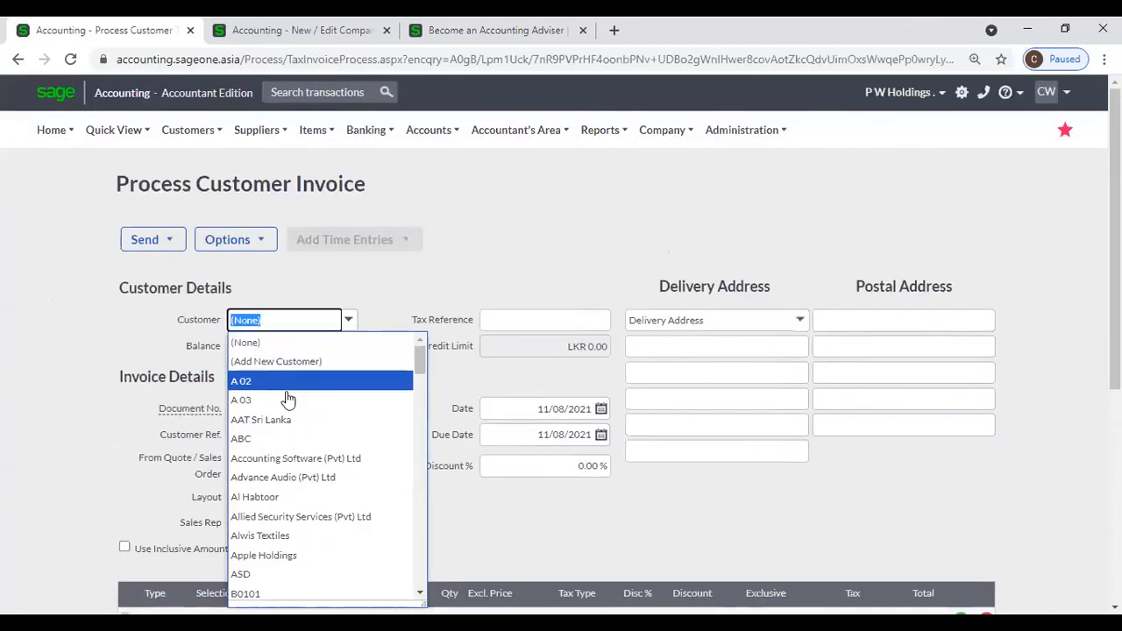
{"action": "left_click", "coordinate": [276, 386]}
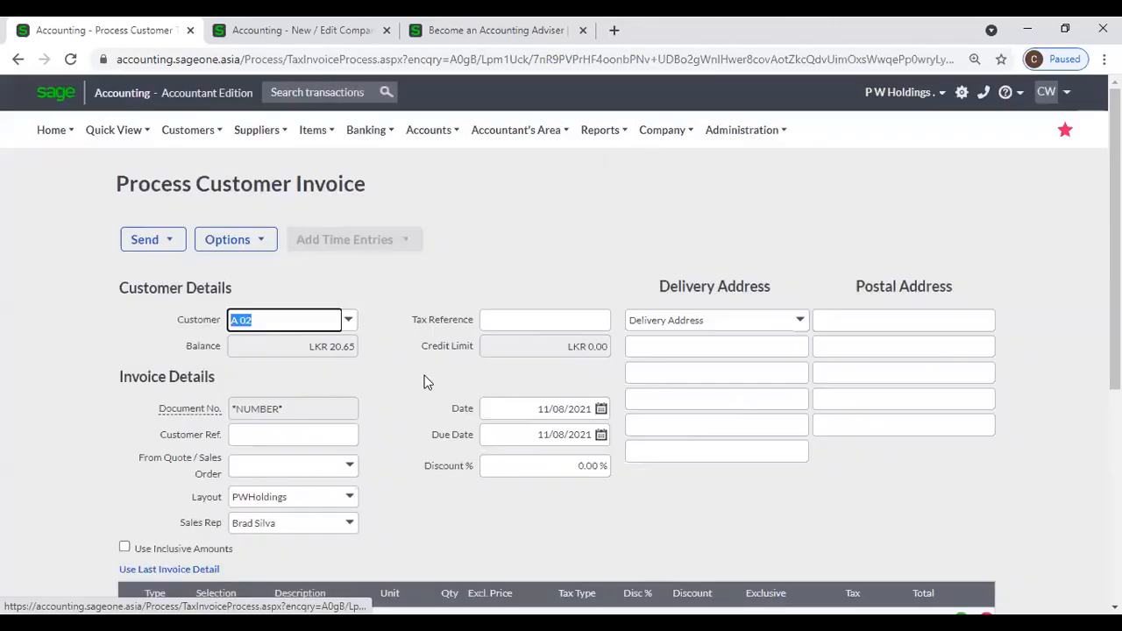
Step: Select item RUH001 on the invoice's first line and acknowledge the zero-cost warning
{"action": "scroll", "coordinate": [207, 359], "scroll_direction": "down", "scroll_amount": 4}
{"action": "left_click", "coordinate": [210, 294]}
{"action": "type", "text": "ru"}
{"action": "key", "text": "Return"}
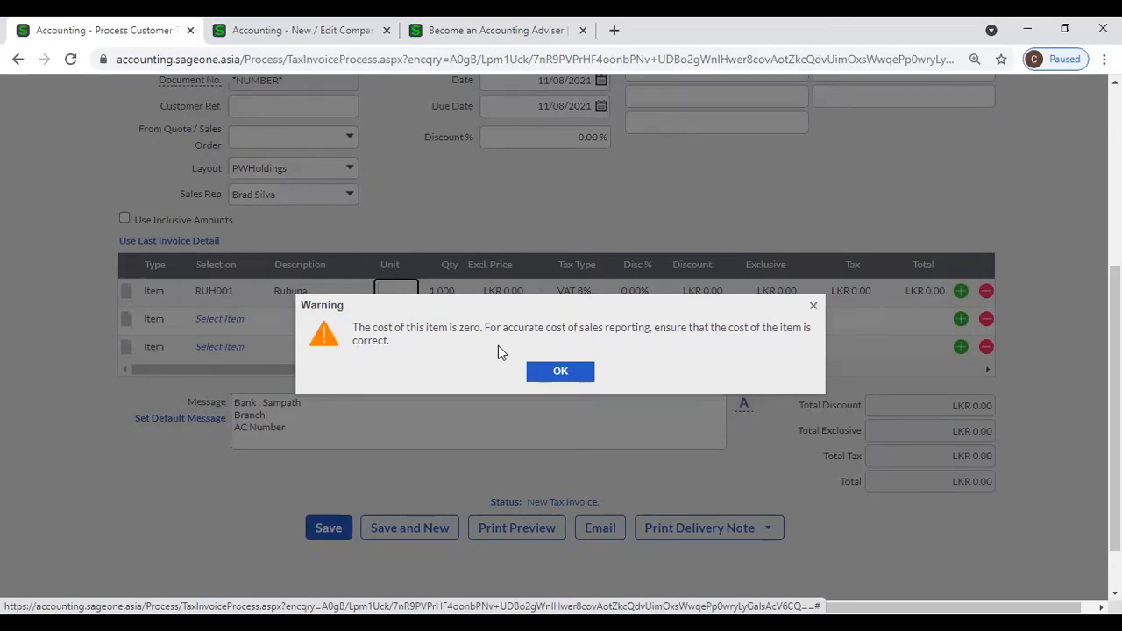
{"action": "left_click", "coordinate": [562, 377]}
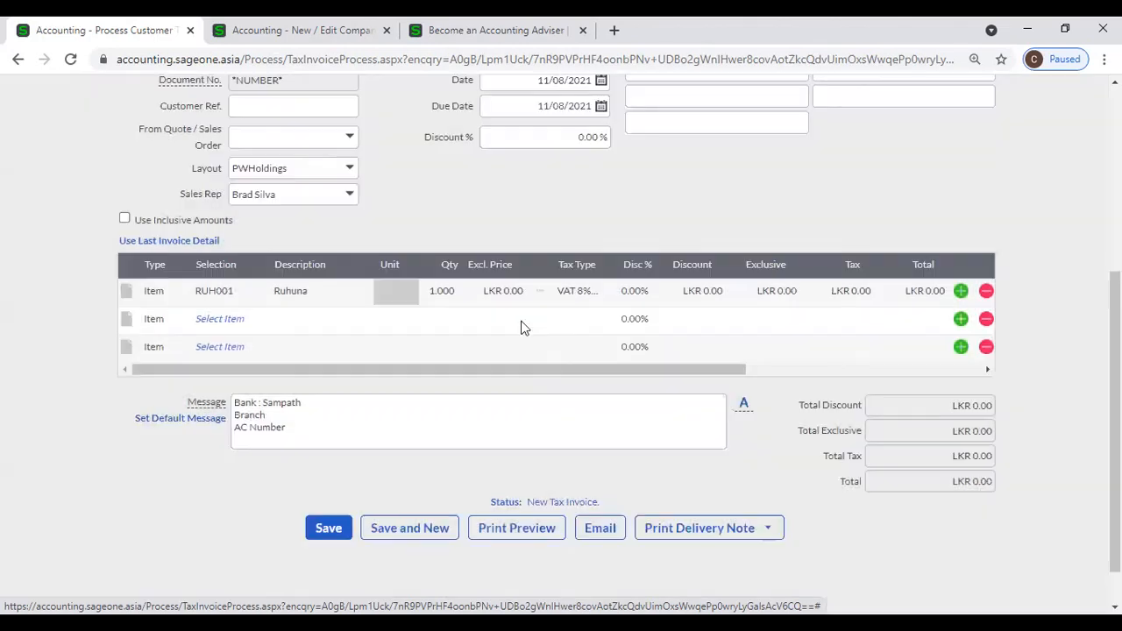
Step: Enable "Warn when Item cost is zero" in the Item Settings open in the other browser tab, and return to the invoice
{"action": "left_click", "coordinate": [289, 32]}
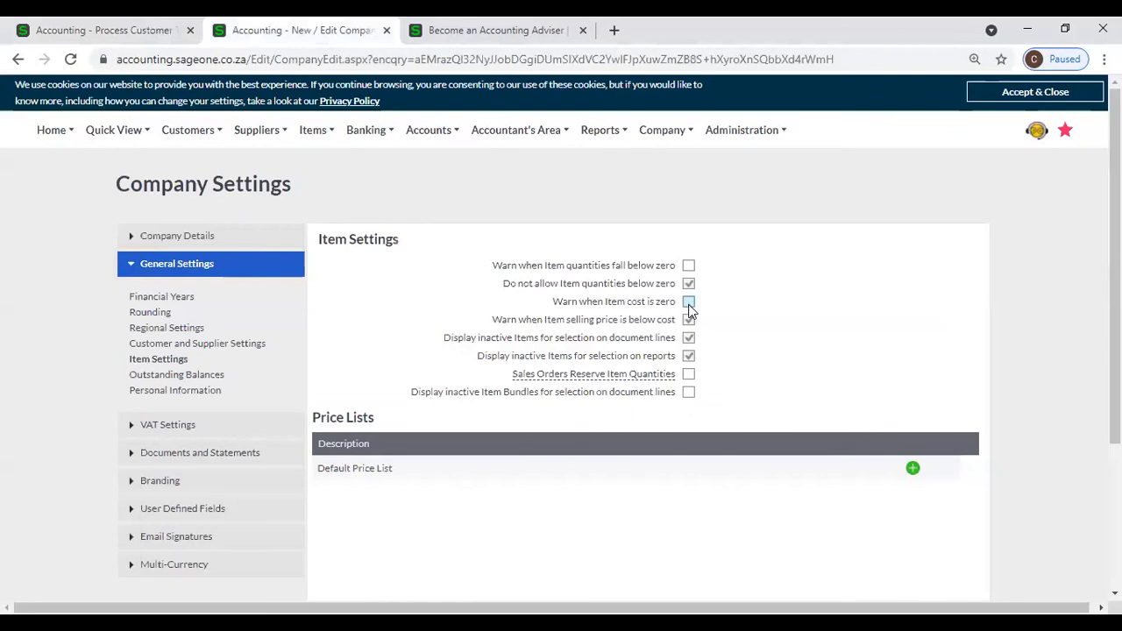
{"action": "left_click", "coordinate": [689, 302]}
{"action": "left_click", "coordinate": [103, 31]}
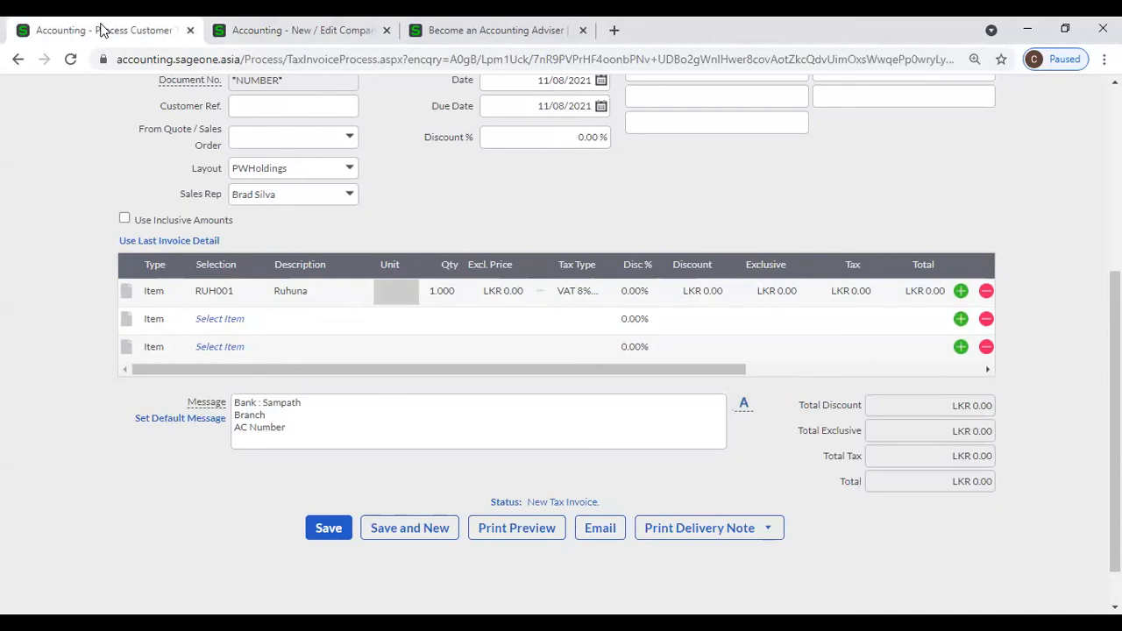
Step: Leave the invoice for A 02 without saving it and open the list of items
{"action": "scroll", "coordinate": [439, 195], "scroll_direction": "up", "scroll_amount": 3}
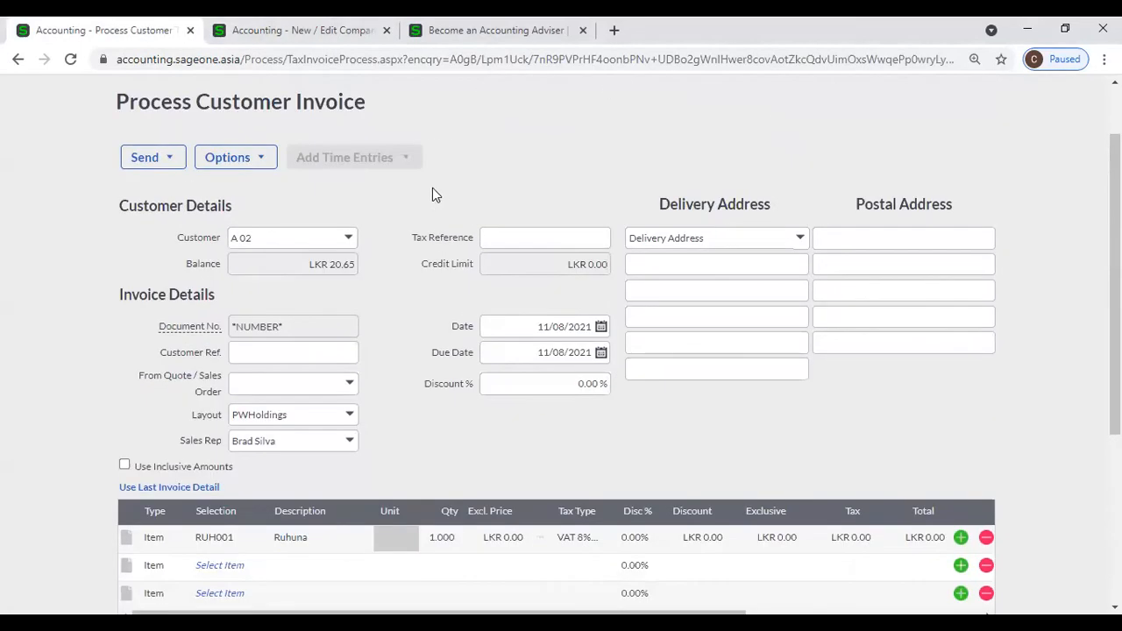
{"action": "scroll", "coordinate": [432, 194], "scroll_direction": "up", "scroll_amount": 1}
{"action": "left_click", "coordinate": [313, 129]}
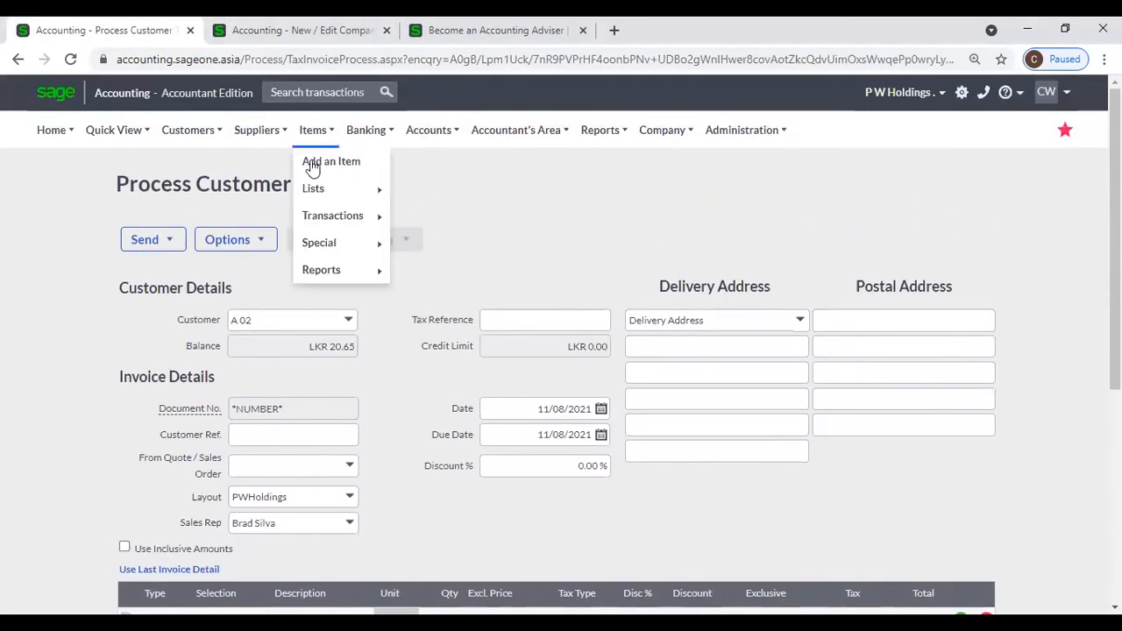
{"action": "left_click", "coordinate": [446, 191]}
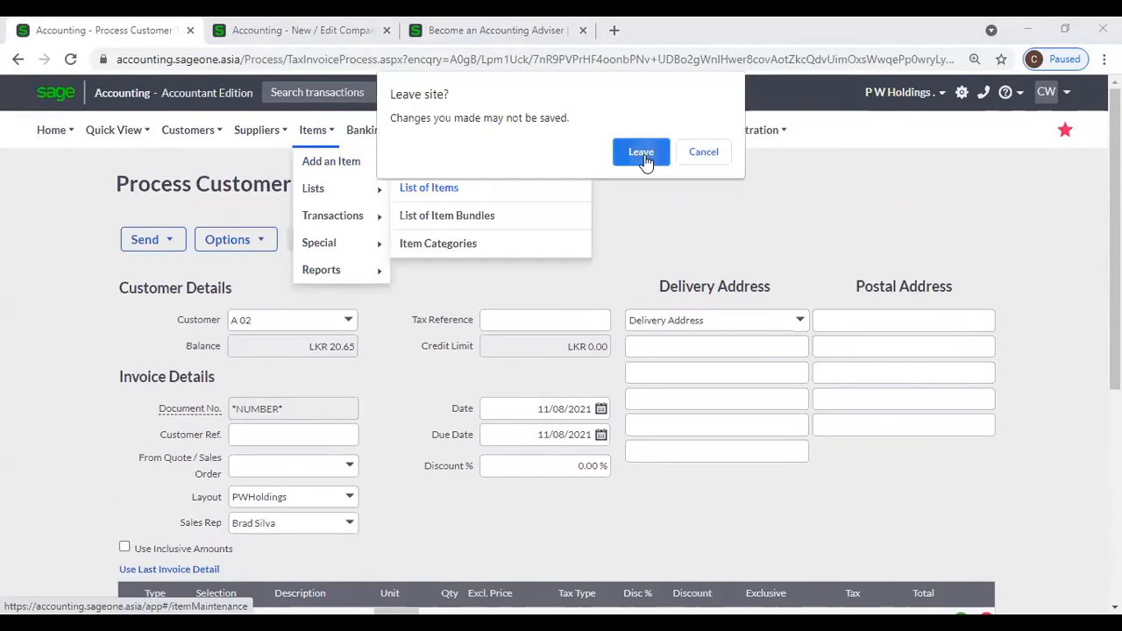
{"action": "left_click", "coordinate": [642, 155]}
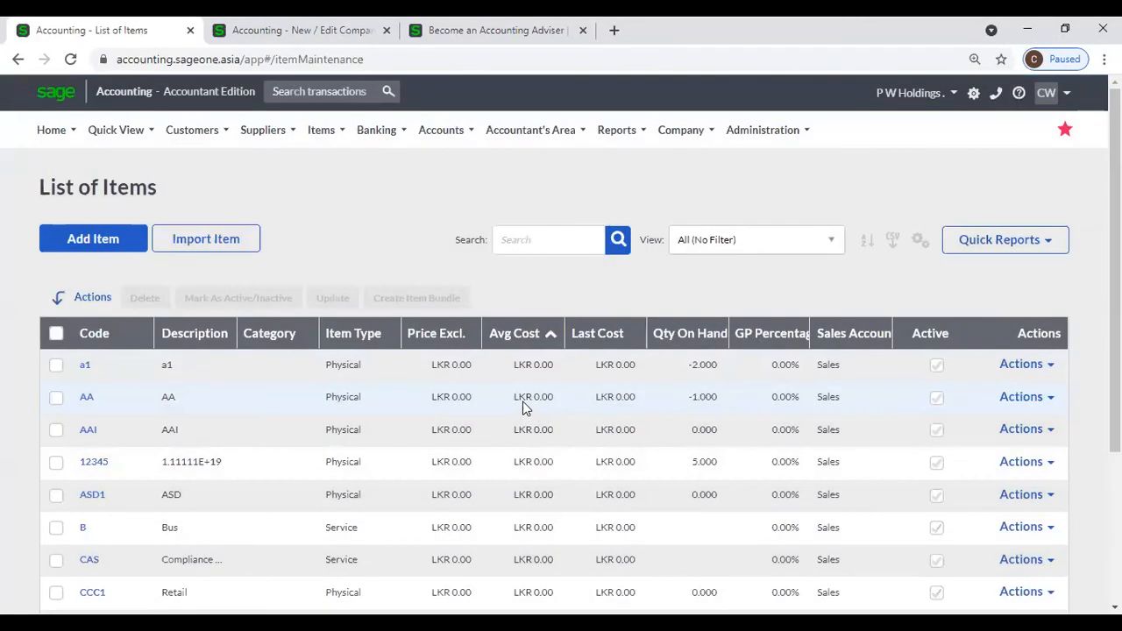
Step: Sort the list of items by average cost in descending order, and re-sort it by code in ascending order
{"action": "scroll", "coordinate": [520, 348], "scroll_direction": "down", "scroll_amount": 2}
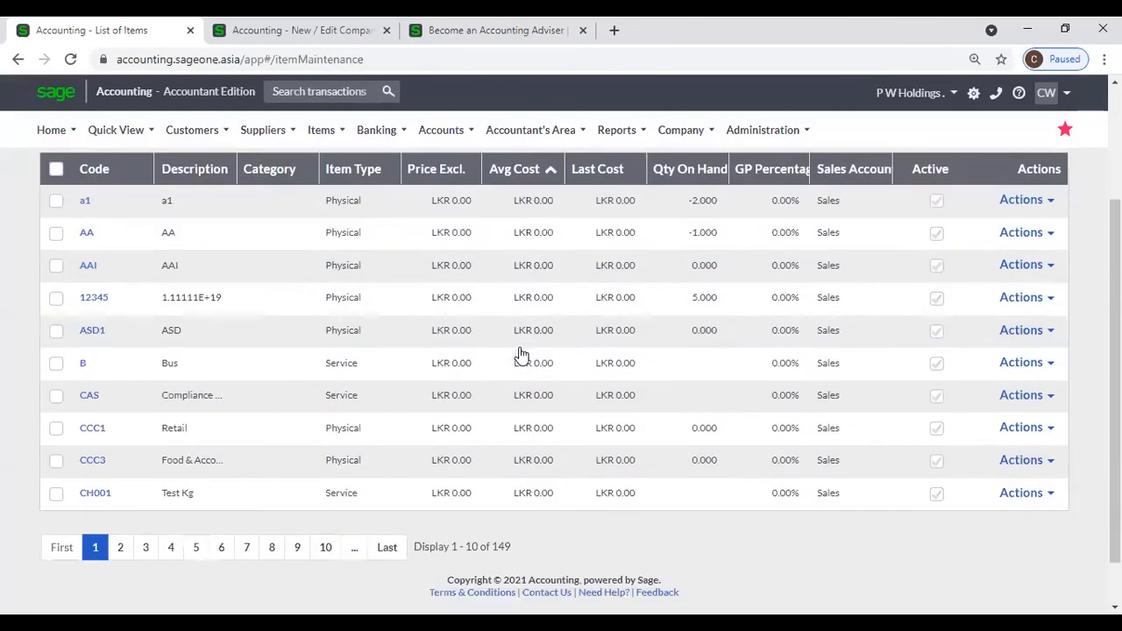
{"action": "scroll", "coordinate": [519, 351], "scroll_direction": "up", "scroll_amount": 2}
{"action": "left_click", "coordinate": [521, 334]}
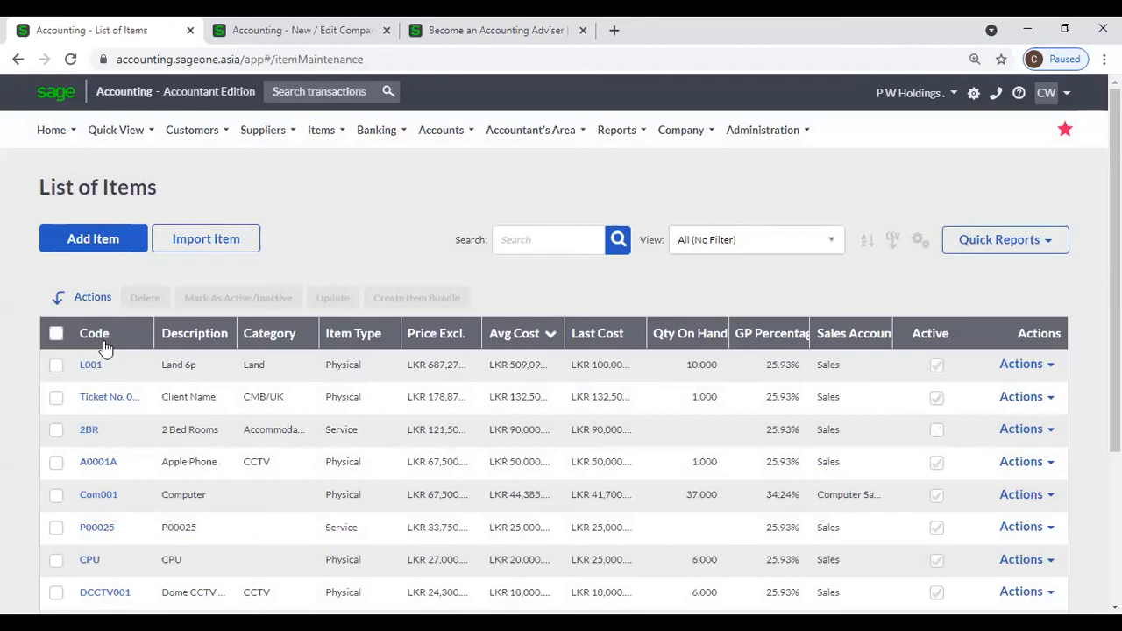
{"action": "left_click", "coordinate": [103, 342]}
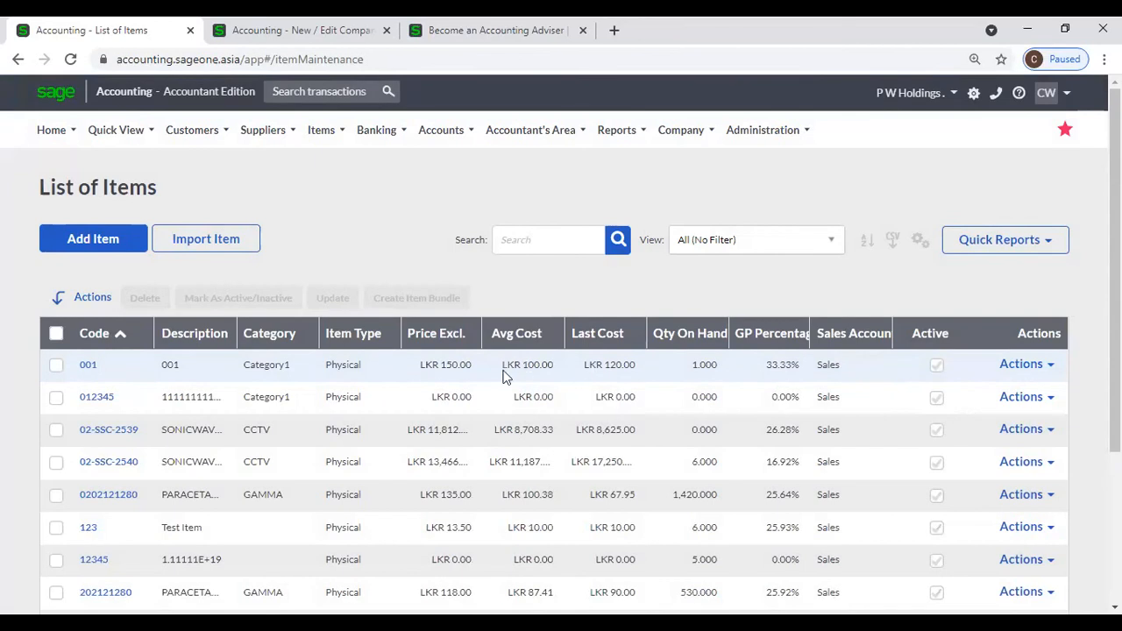
Step: Create a new customer tax invoice for customer A 03
{"action": "mouse_move", "coordinate": [198, 145]}
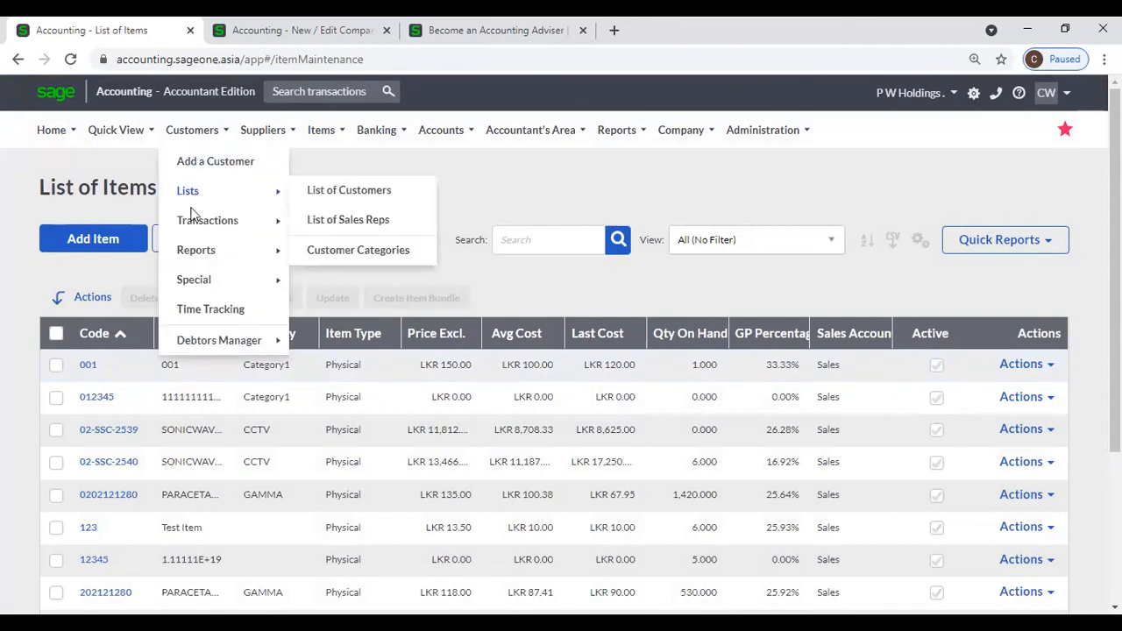
{"action": "mouse_move", "coordinate": [186, 220]}
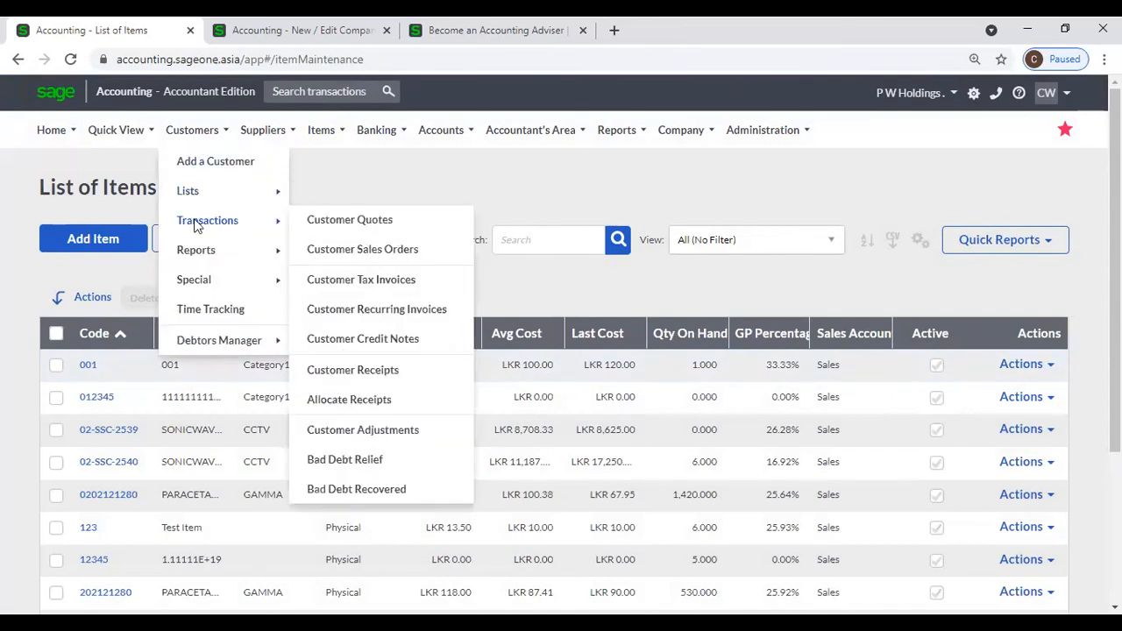
{"action": "left_click", "coordinate": [344, 279]}
{"action": "left_click", "coordinate": [114, 254]}
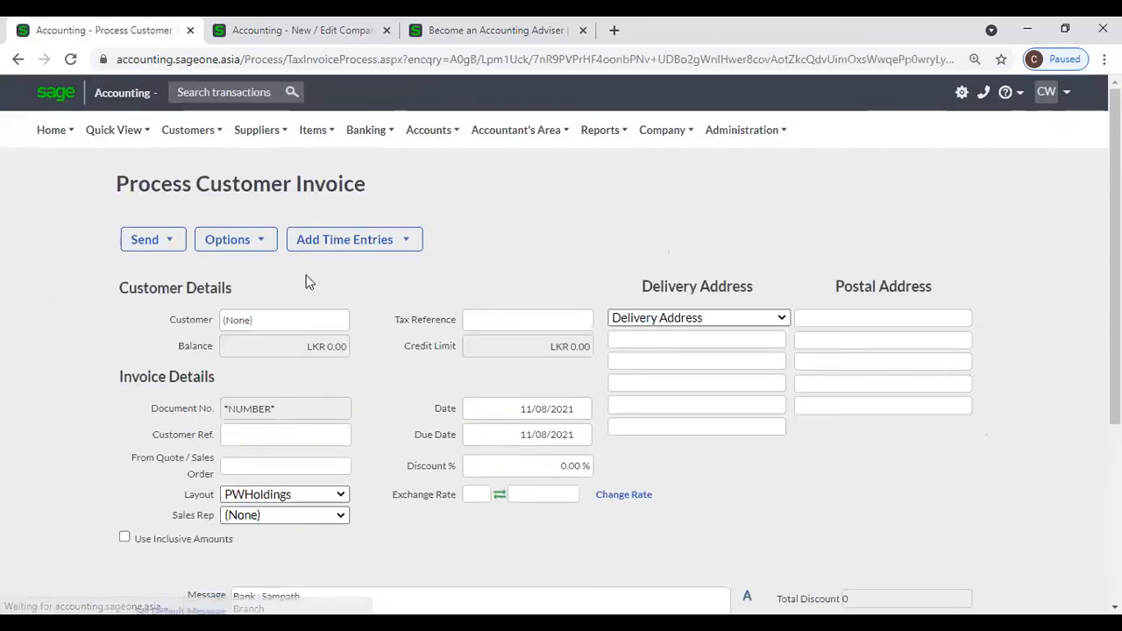
{"action": "left_click", "coordinate": [349, 323]}
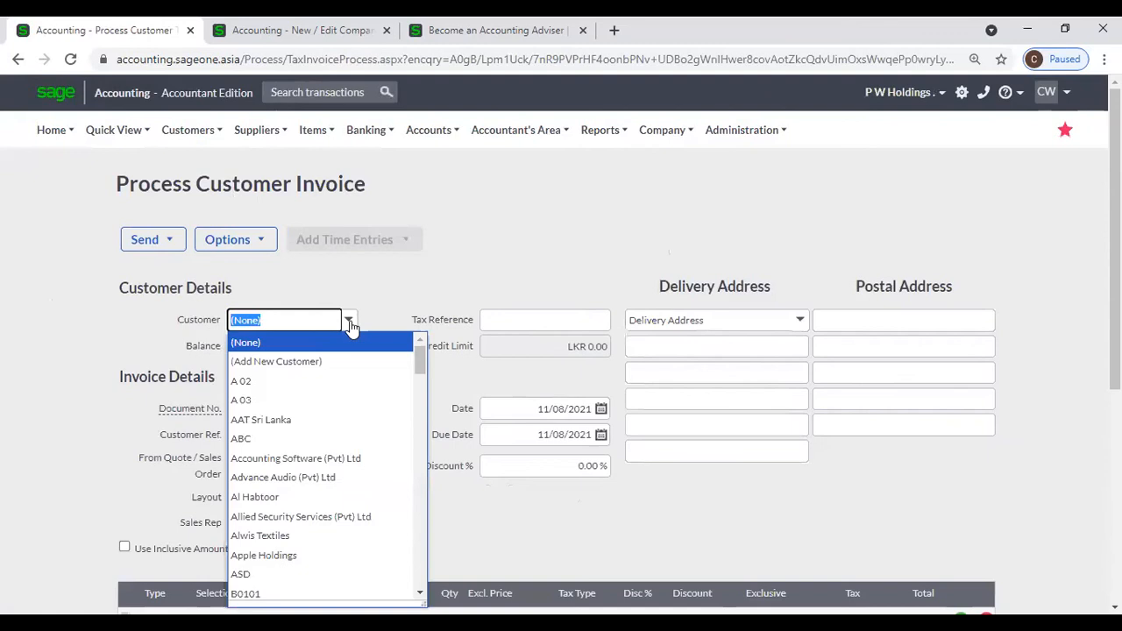
{"action": "left_click", "coordinate": [331, 400]}
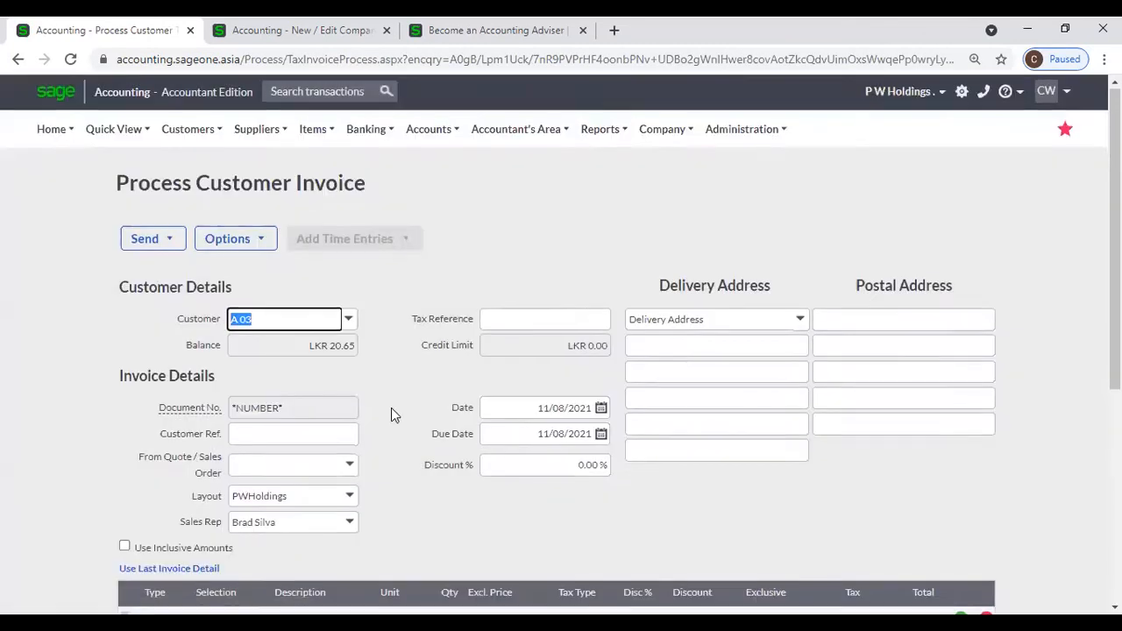
Step: Add item 001 to the invoice's first line with an exclusive price of LKR 50.00 and dismiss the below-cost warning
{"action": "scroll", "coordinate": [390, 410], "scroll_direction": "down", "scroll_amount": 3}
{"action": "left_click", "coordinate": [217, 372]}
{"action": "left_click", "coordinate": [259, 375]}
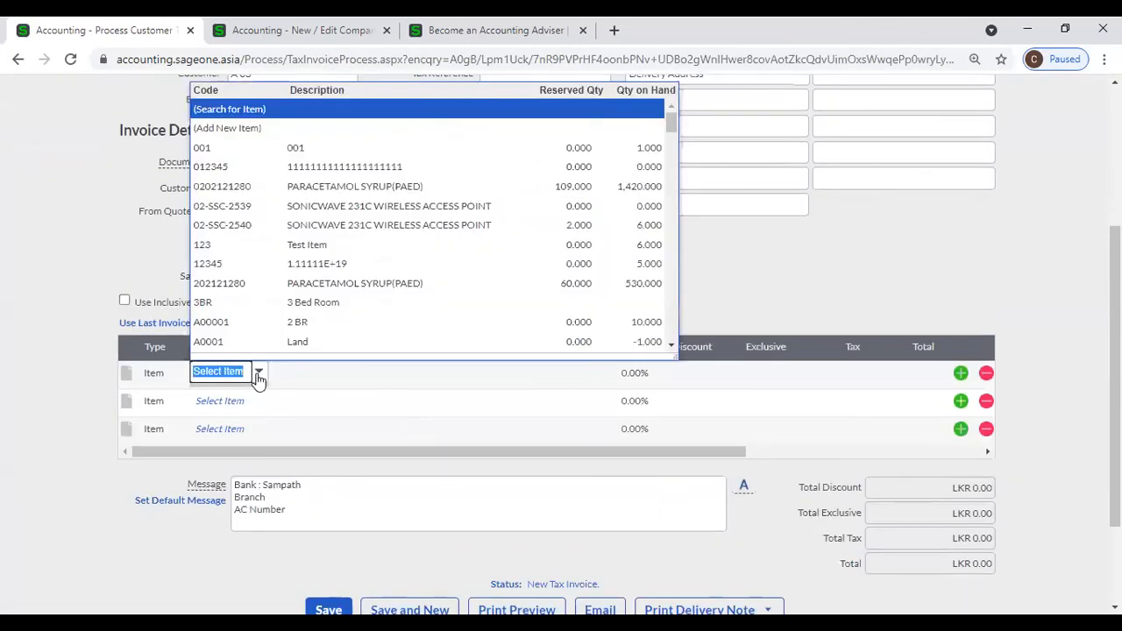
{"action": "left_click", "coordinate": [256, 147]}
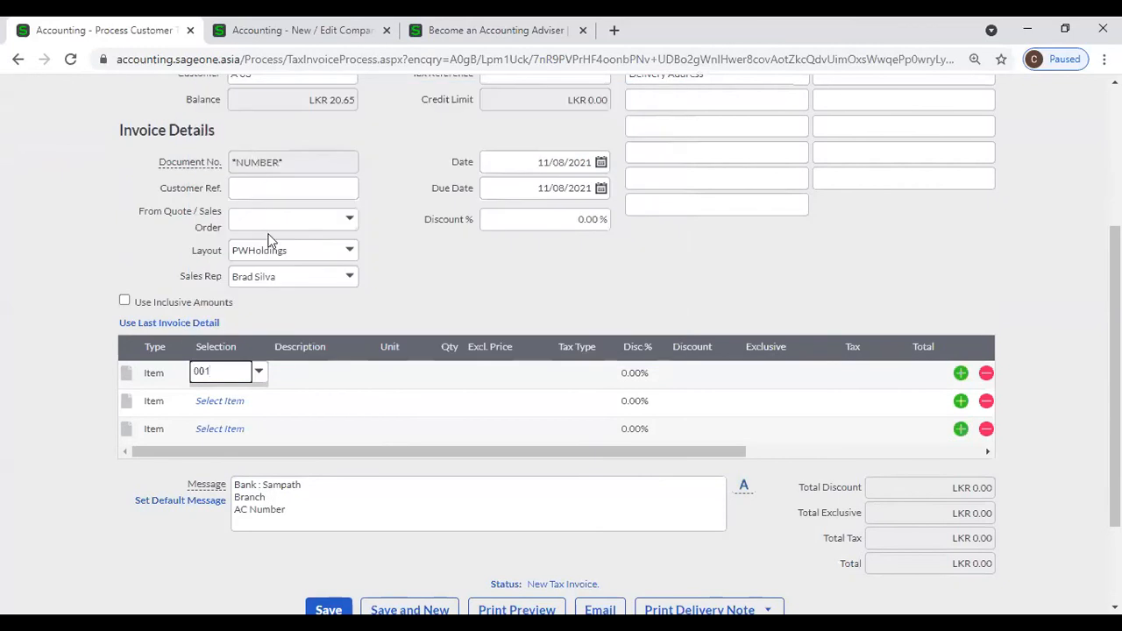
{"action": "key", "text": "Tab"}
{"action": "key", "text": "Tab"}
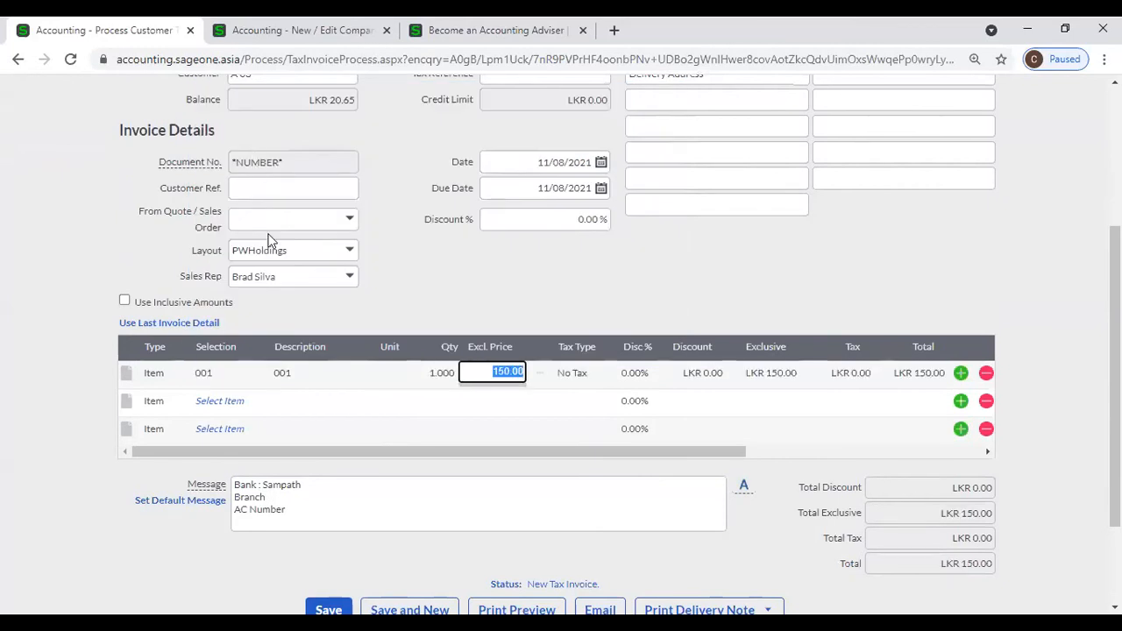
{"action": "type", "text": "50"}
{"action": "key", "text": "Tab"}
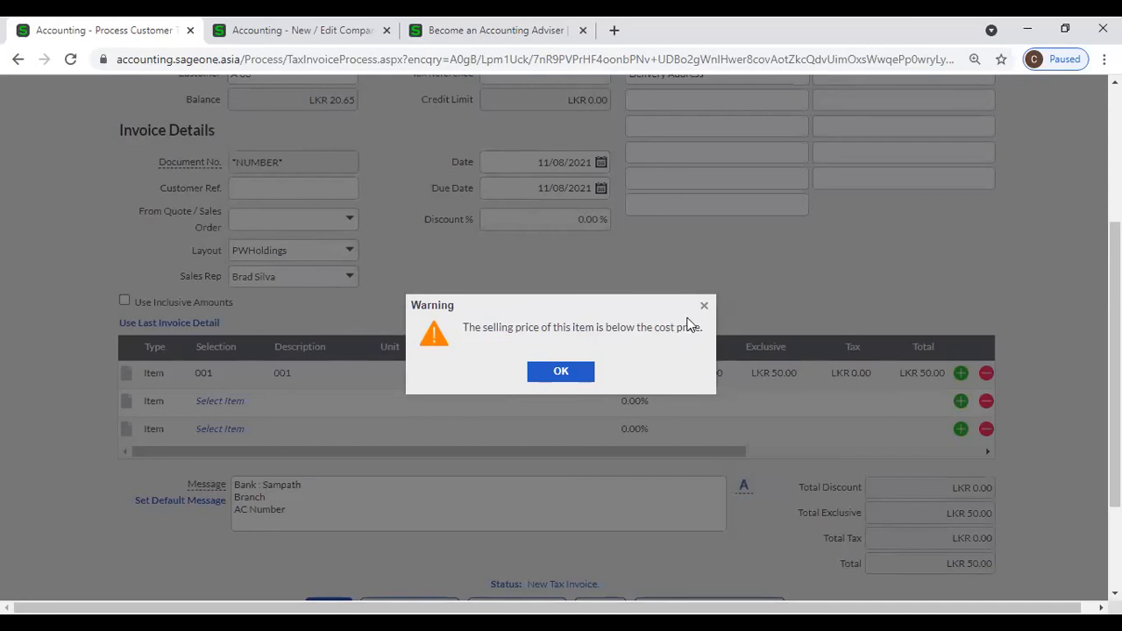
{"action": "left_click", "coordinate": [704, 309]}
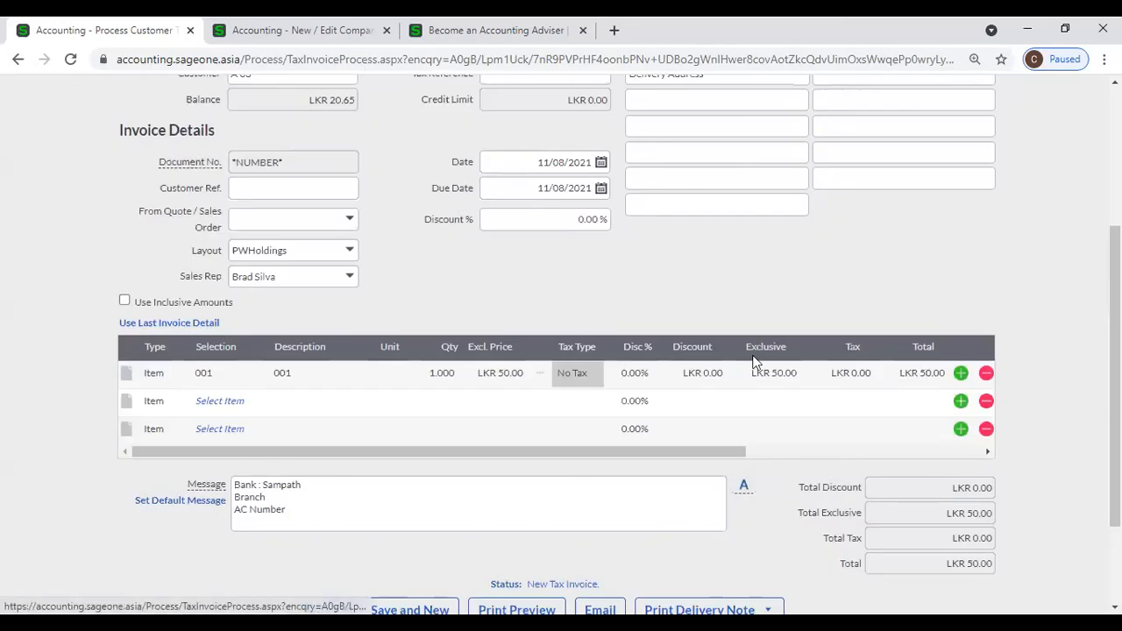
Step: Switch to the Item Settings in the other browser tab and review the options for displaying inactive items on document lines and reports
{"action": "key", "text": "ctrl+Tab"}
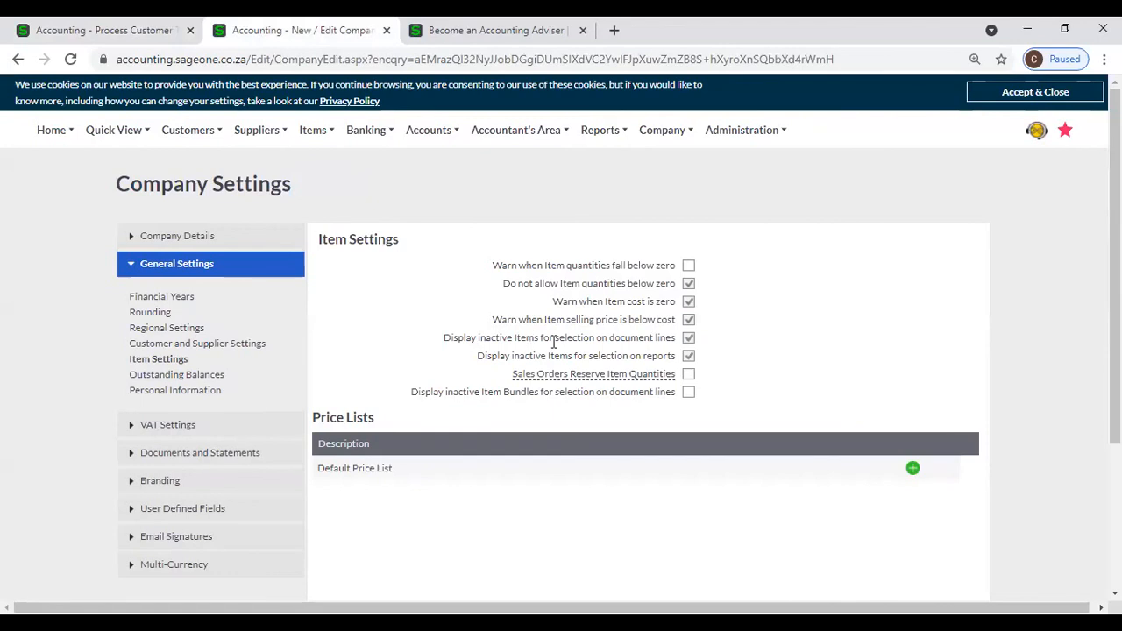
{"action": "left_click", "coordinate": [688, 351]}
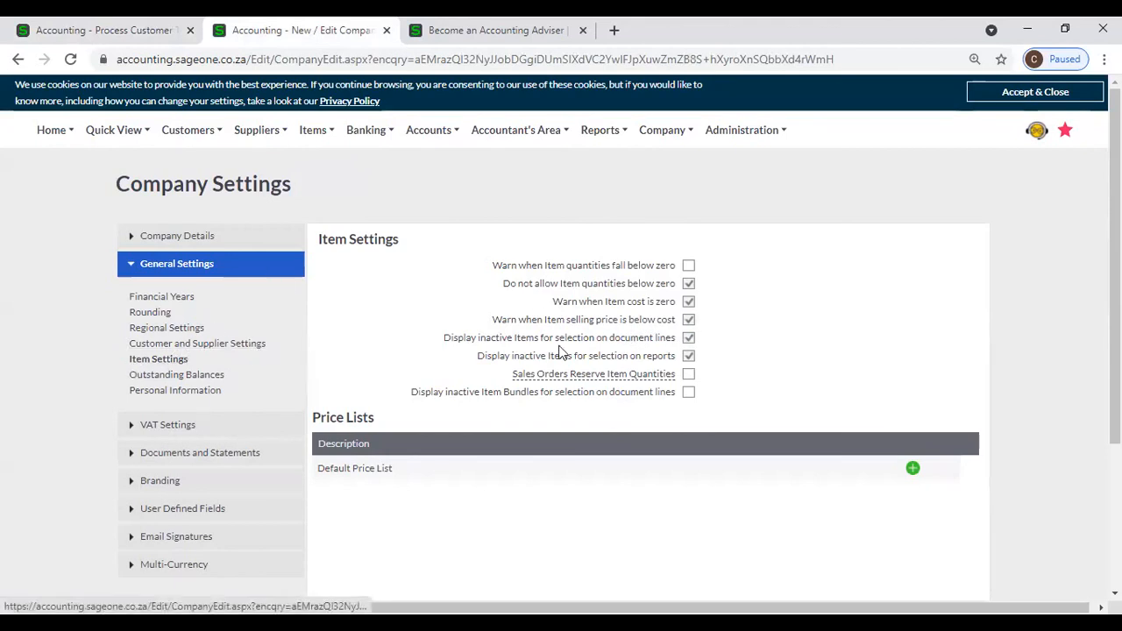
Step: Disable the display of inactive items for selection on document lines
{"action": "left_click", "coordinate": [688, 341]}
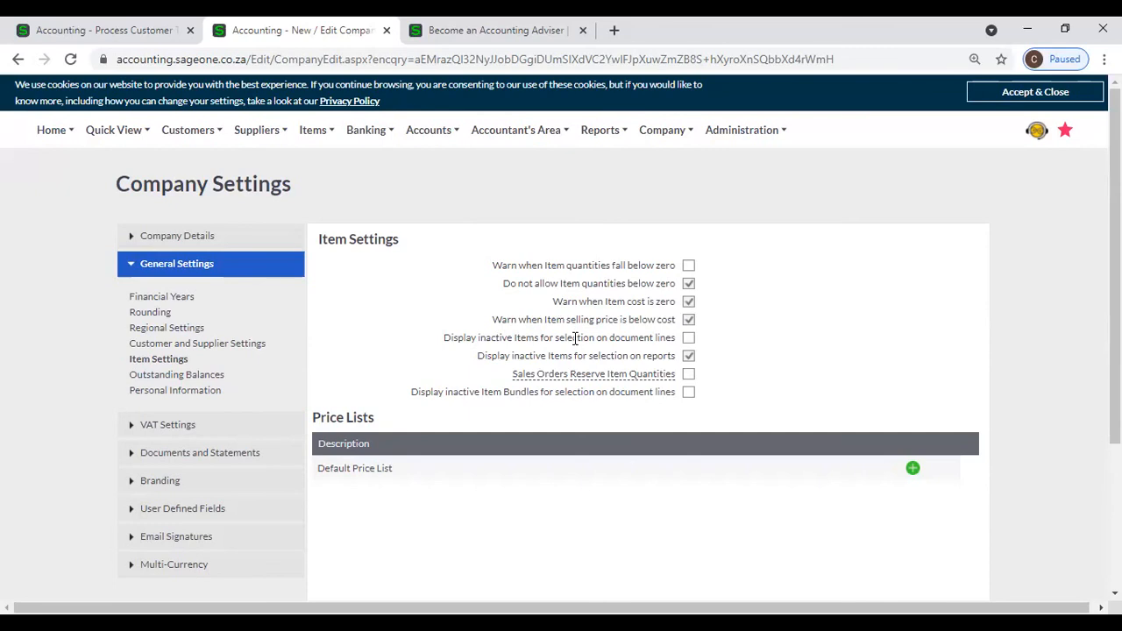
{"action": "left_click", "coordinate": [261, 129]}
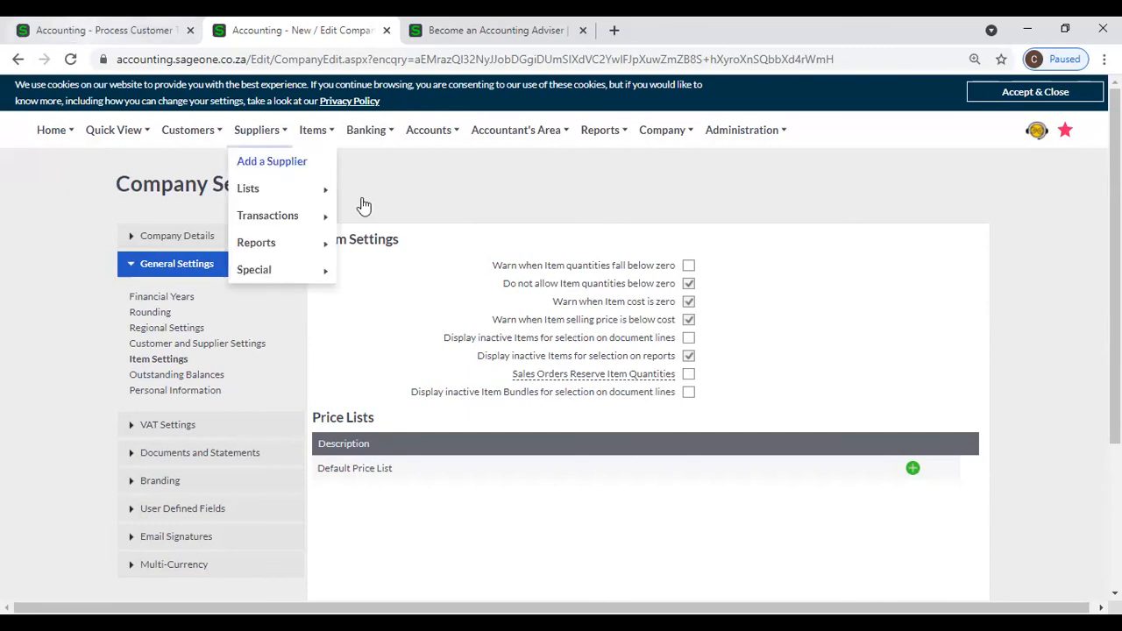
Step: Switch to the P W Holdings browser tab, open the List of Items and sort it by active status in ascending order
{"action": "left_click", "coordinate": [112, 35]}
{"action": "scroll", "coordinate": [49, 253], "scroll_direction": "up", "scroll_amount": 3}
{"action": "left_click", "coordinate": [189, 140]}
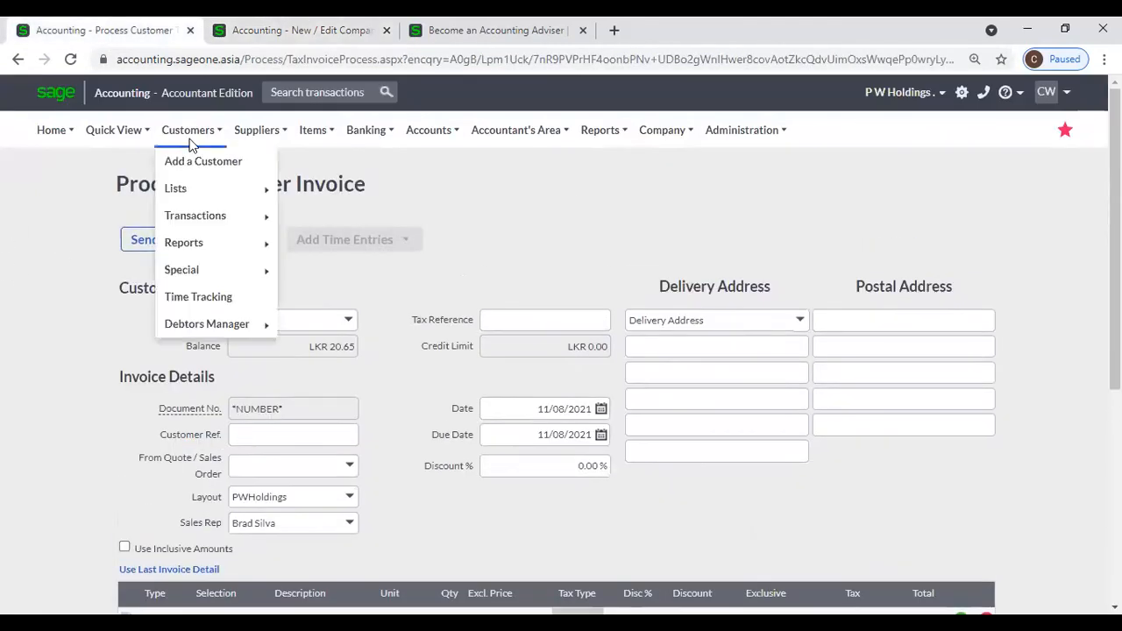
{"action": "mouse_move", "coordinate": [334, 141]}
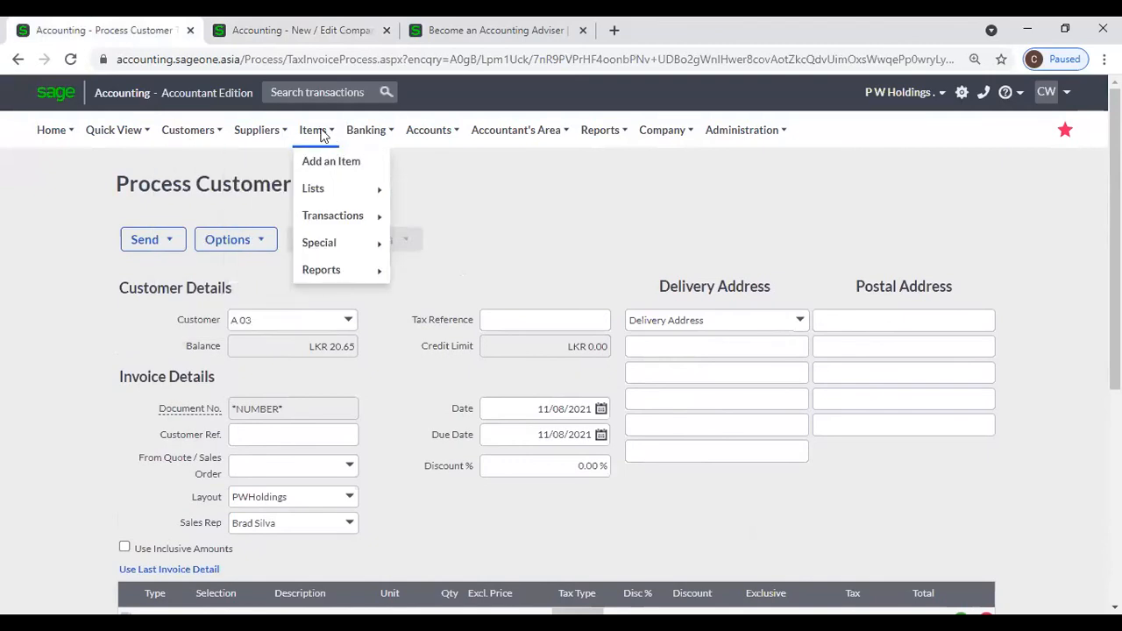
{"action": "left_click", "coordinate": [417, 189]}
{"action": "left_click", "coordinate": [641, 153]}
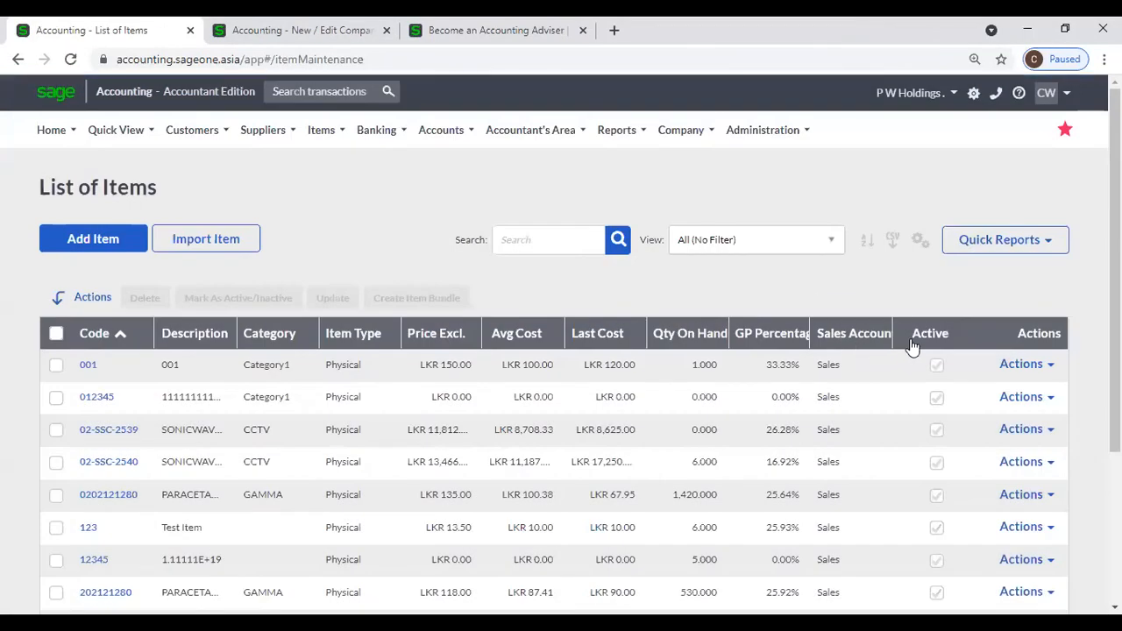
{"action": "left_click", "coordinate": [910, 339]}
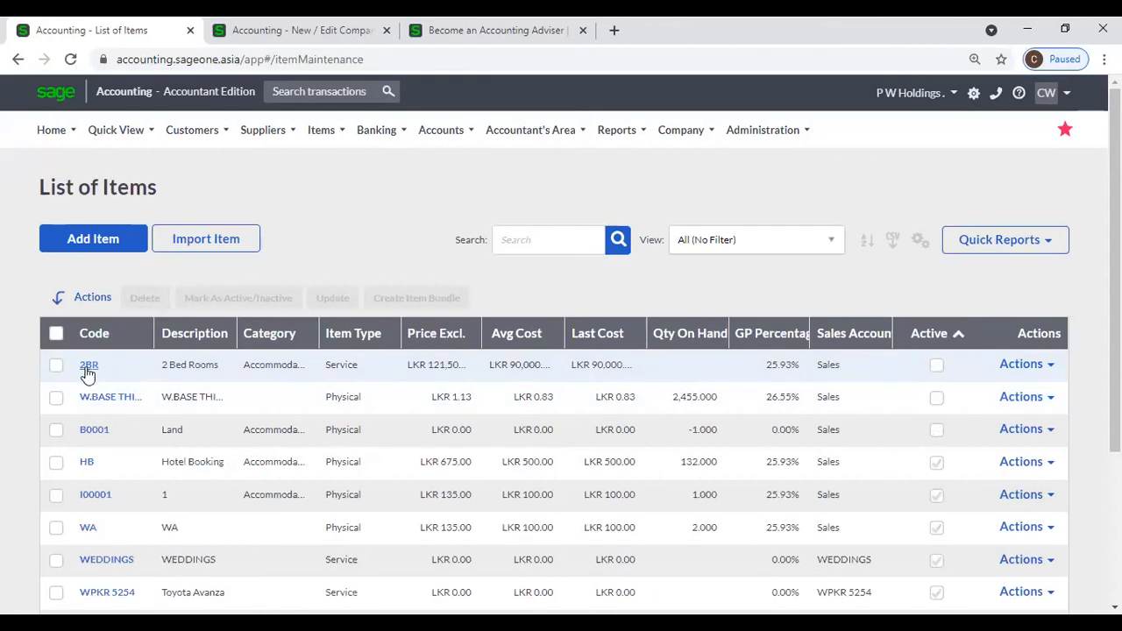
Step: Open the inactive item 2BR and save its record
{"action": "left_click", "coordinate": [88, 368]}
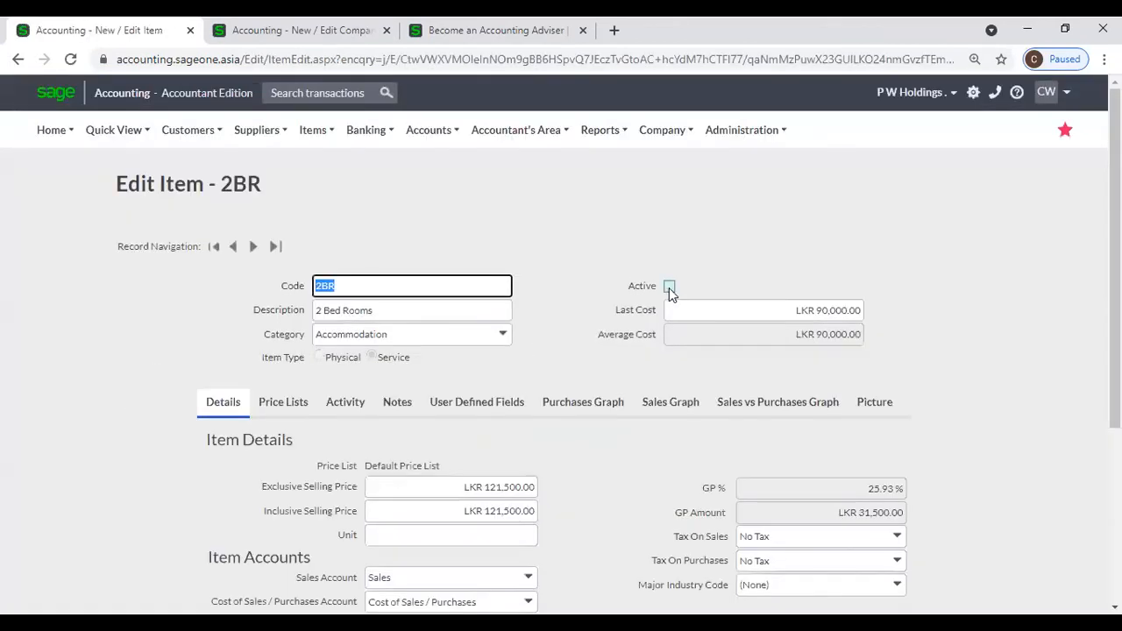
{"action": "scroll", "coordinate": [571, 312], "scroll_direction": "down", "scroll_amount": 1}
{"action": "scroll", "coordinate": [567, 311], "scroll_direction": "down", "scroll_amount": 3}
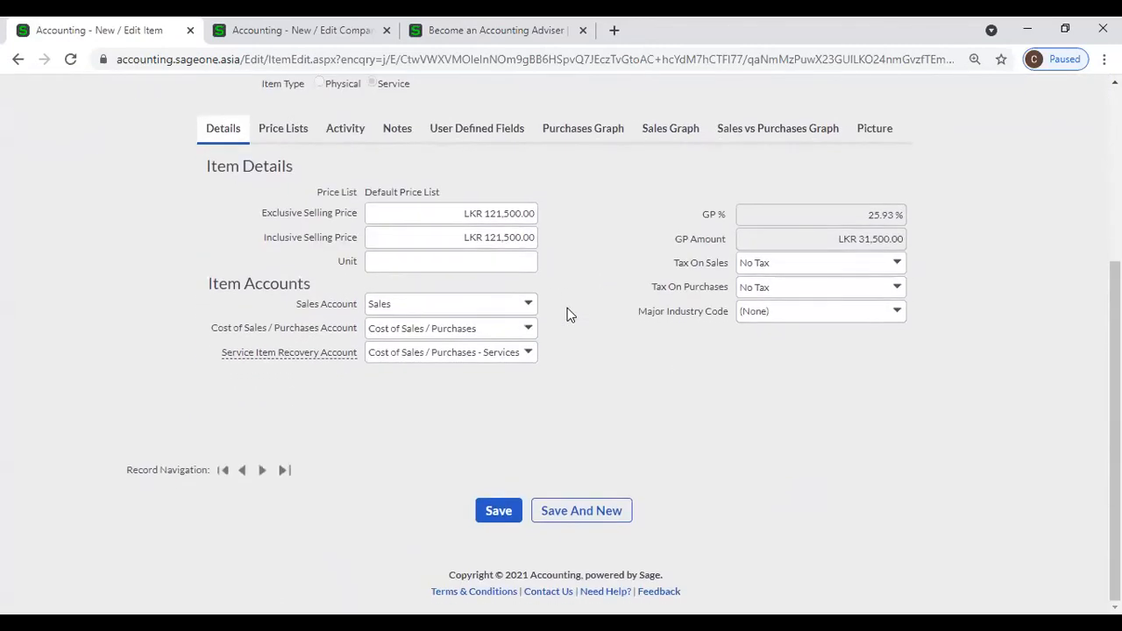
{"action": "left_click", "coordinate": [496, 512]}
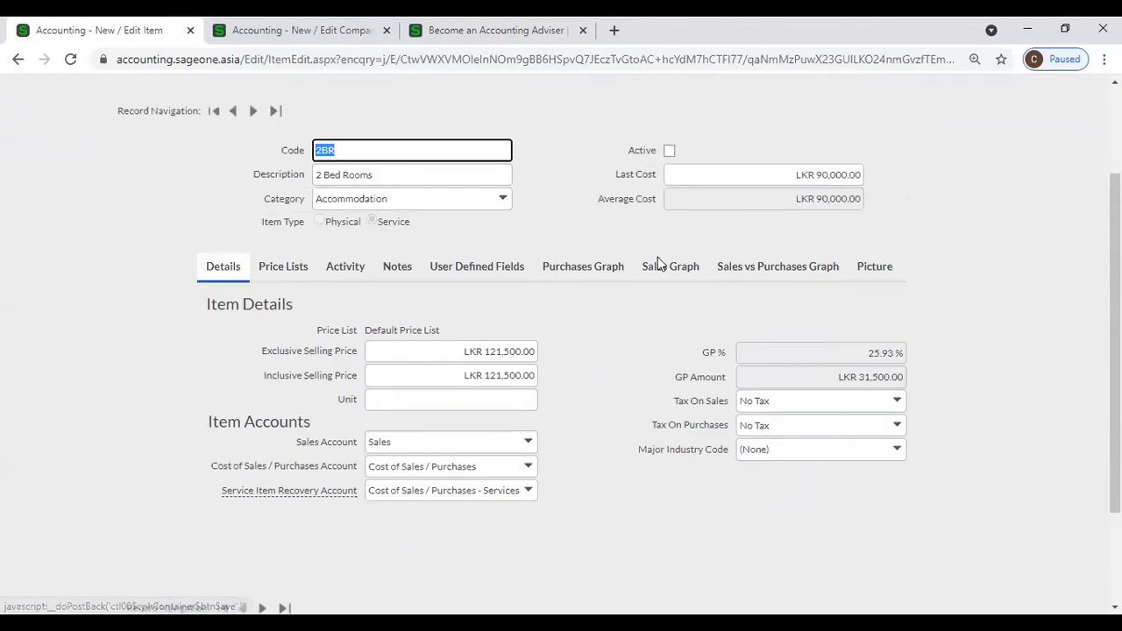
{"action": "scroll", "coordinate": [564, 327], "scroll_direction": "down", "scroll_amount": 1}
{"action": "scroll", "coordinate": [537, 342], "scroll_direction": "up", "scroll_amount": 3}
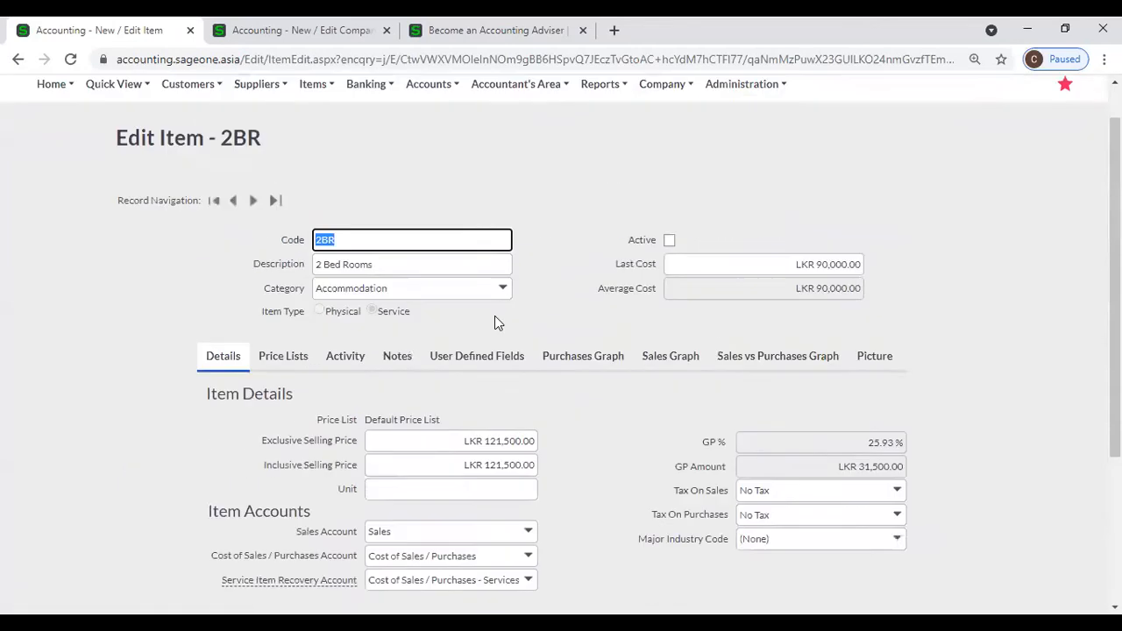
Step: Start a new customer quote
{"action": "mouse_move", "coordinate": [171, 130]}
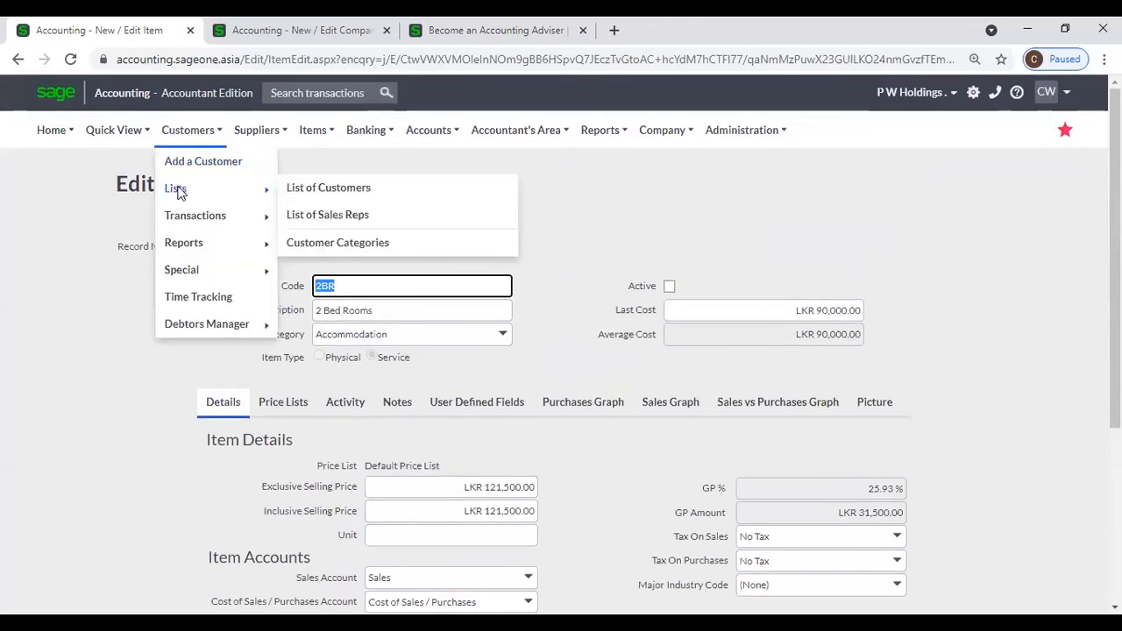
{"action": "mouse_move", "coordinate": [276, 226]}
{"action": "left_click", "coordinate": [325, 226]}
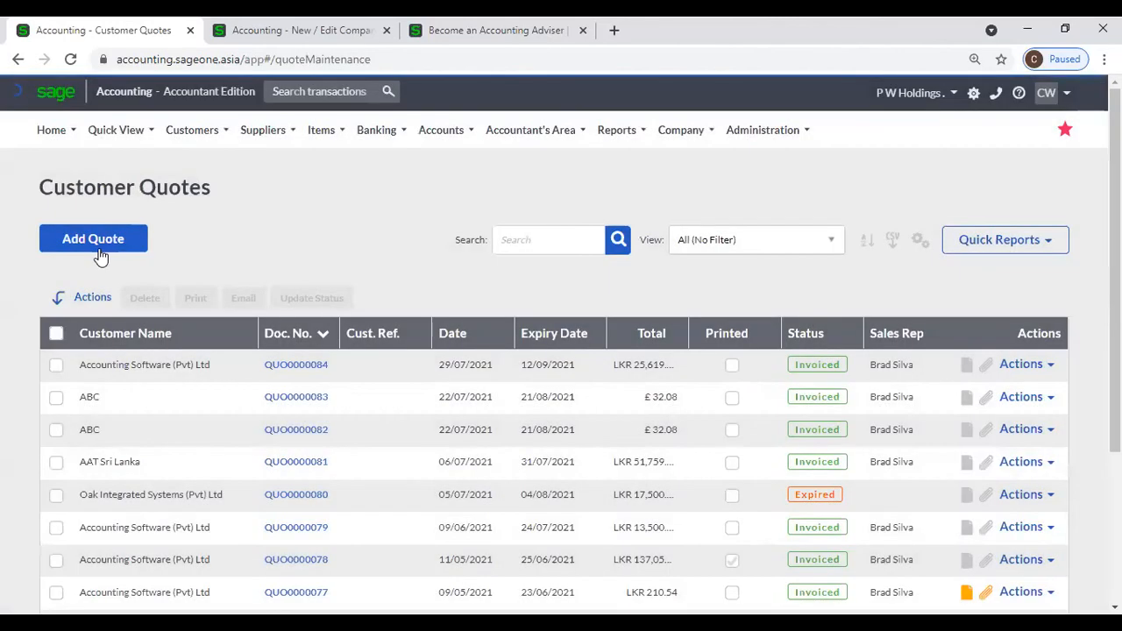
{"action": "left_click", "coordinate": [99, 250]}
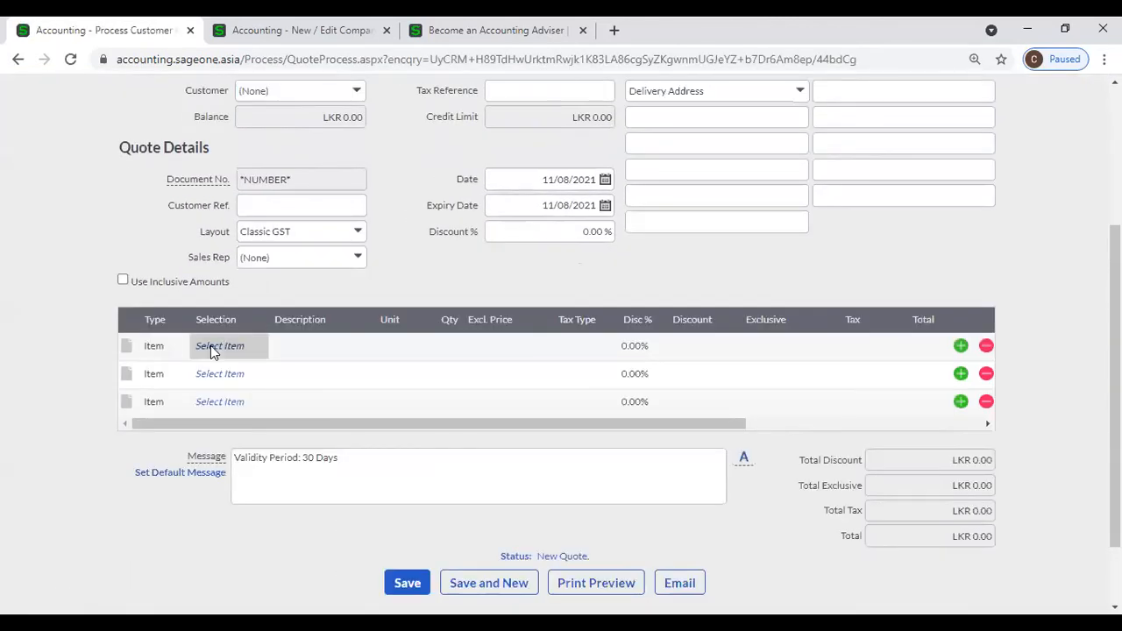
Step: Filter the item selection on the quote's first line by 2, clear the filter and look through the listed items
{"action": "left_click", "coordinate": [263, 347]}
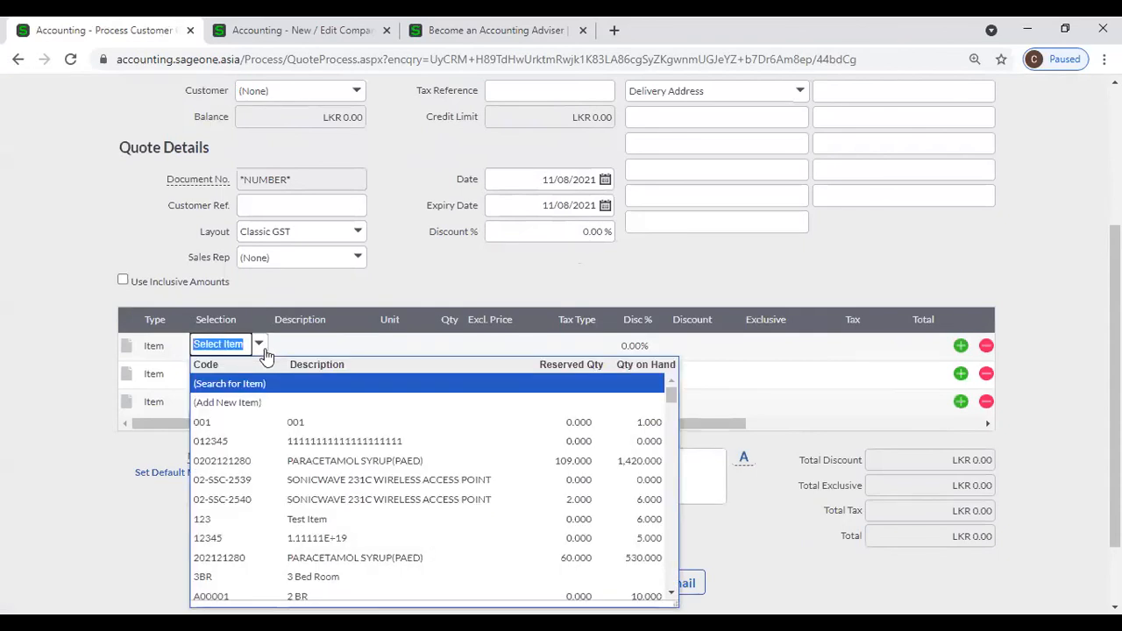
{"action": "type", "text": "4"}
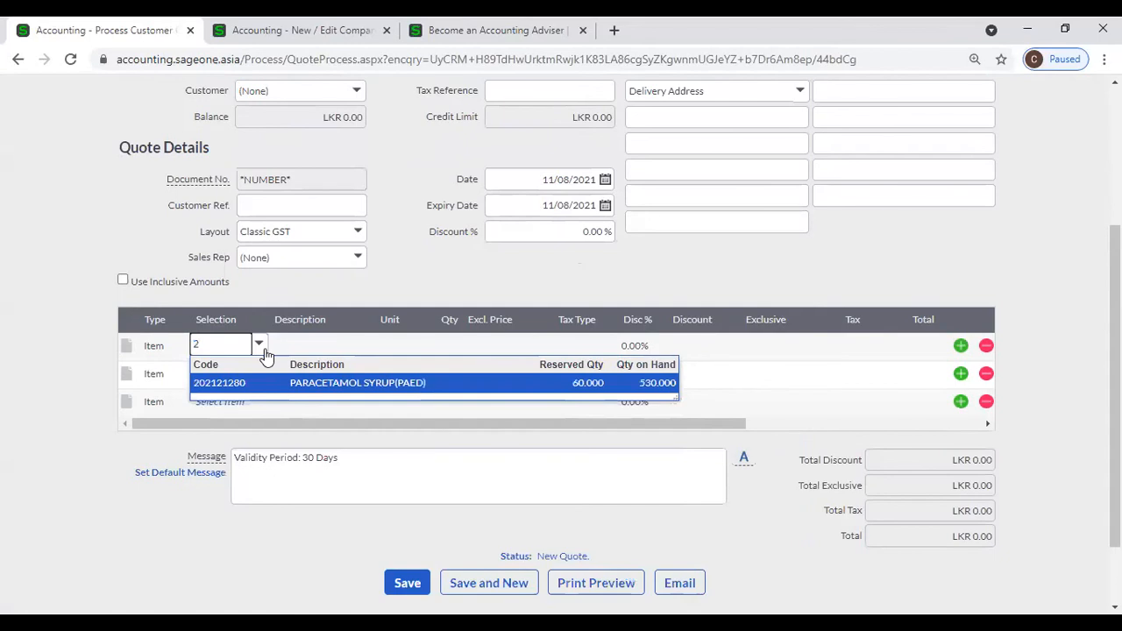
{"action": "key", "text": "BackSpace"}
{"action": "scroll", "coordinate": [263, 421], "scroll_direction": "down", "scroll_amount": 1}
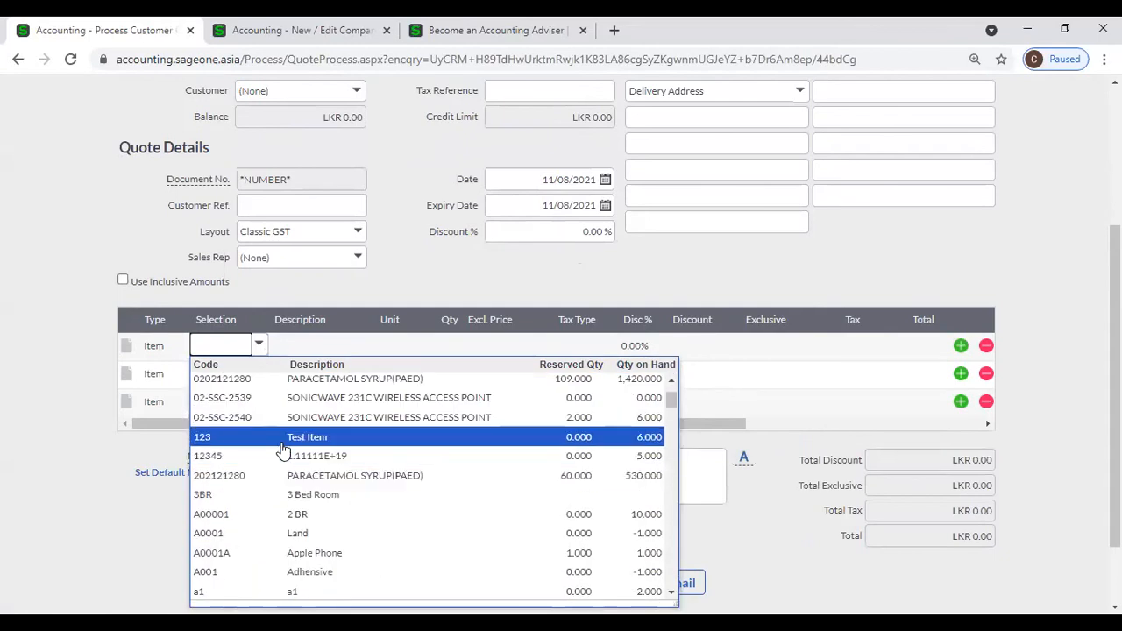
Step: Read the help note for Sales Orders Reserve Item Quantities in the Item Settings, and open the Customer Sales Orders list in the P W Holdings tab
{"action": "left_click", "coordinate": [293, 30]}
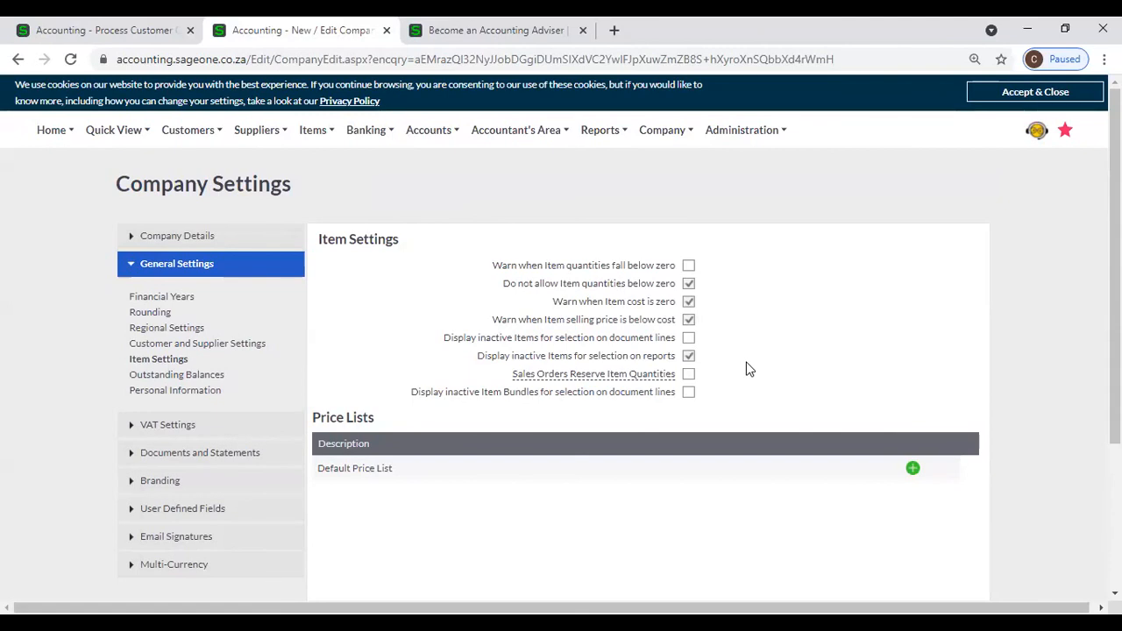
{"action": "mouse_move", "coordinate": [599, 374]}
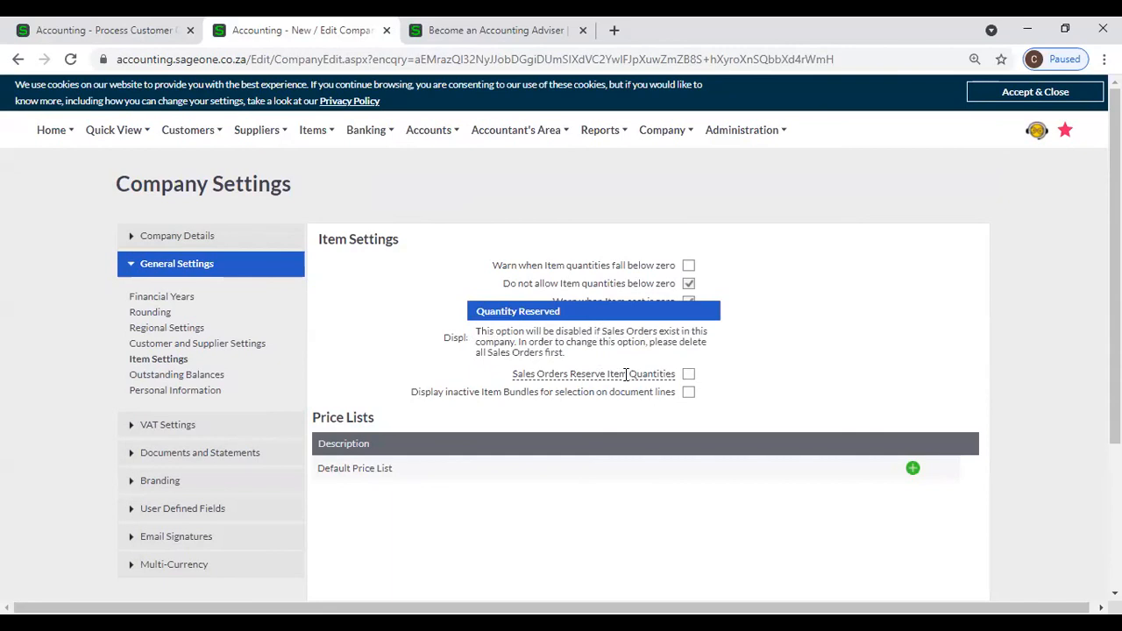
{"action": "left_click", "coordinate": [122, 30]}
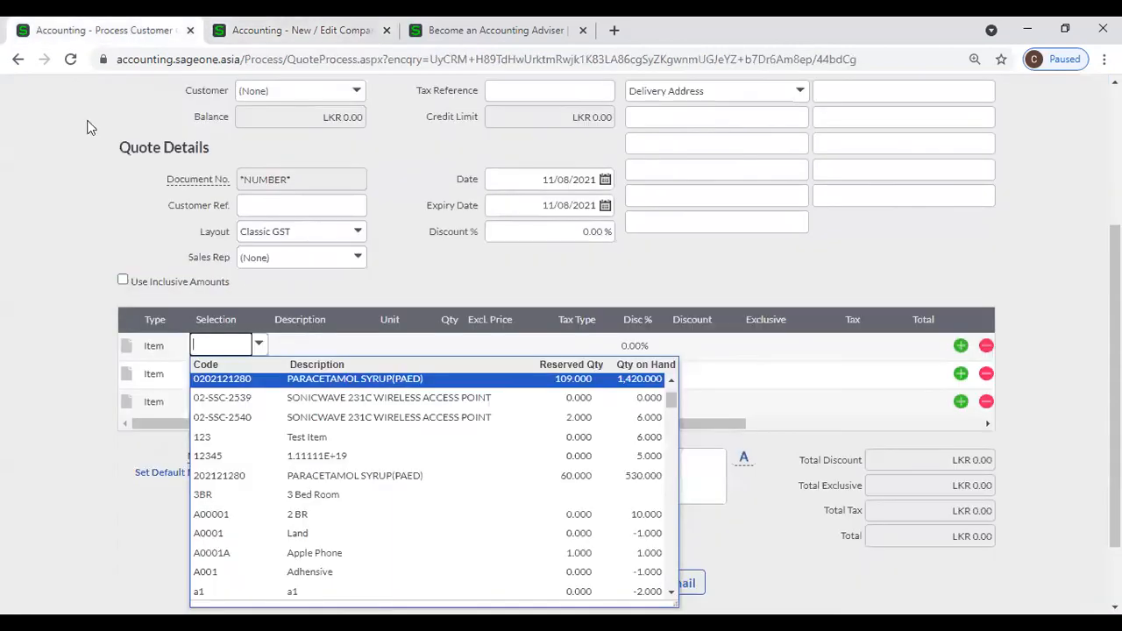
{"action": "scroll", "coordinate": [91, 239], "scroll_direction": "up", "scroll_amount": 3}
{"action": "mouse_move", "coordinate": [192, 131]}
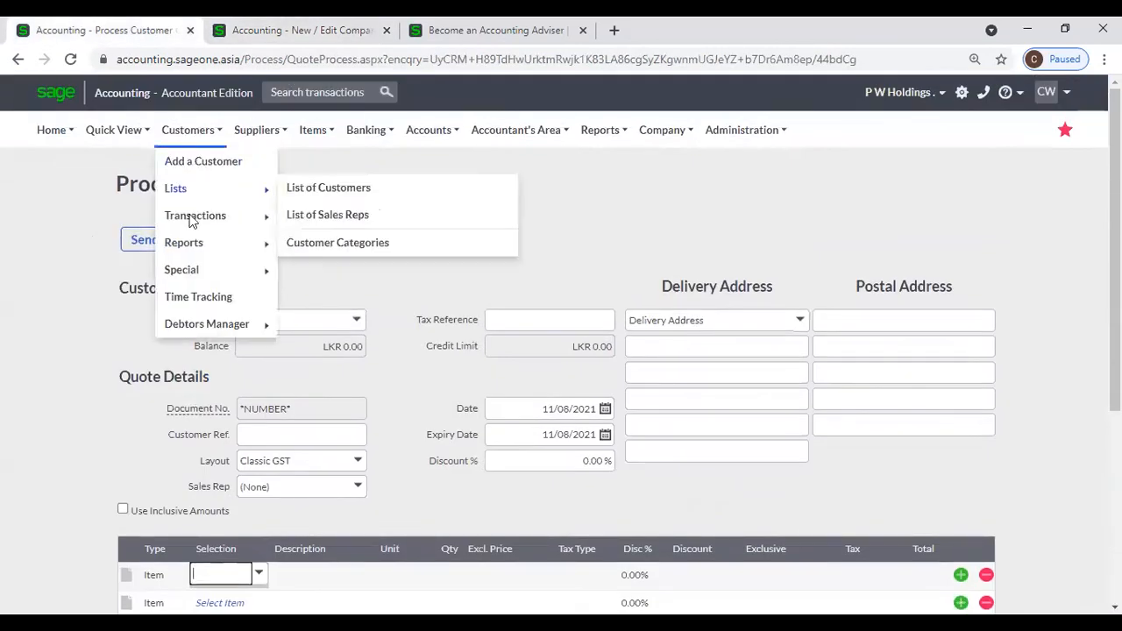
{"action": "mouse_move", "coordinate": [191, 214]}
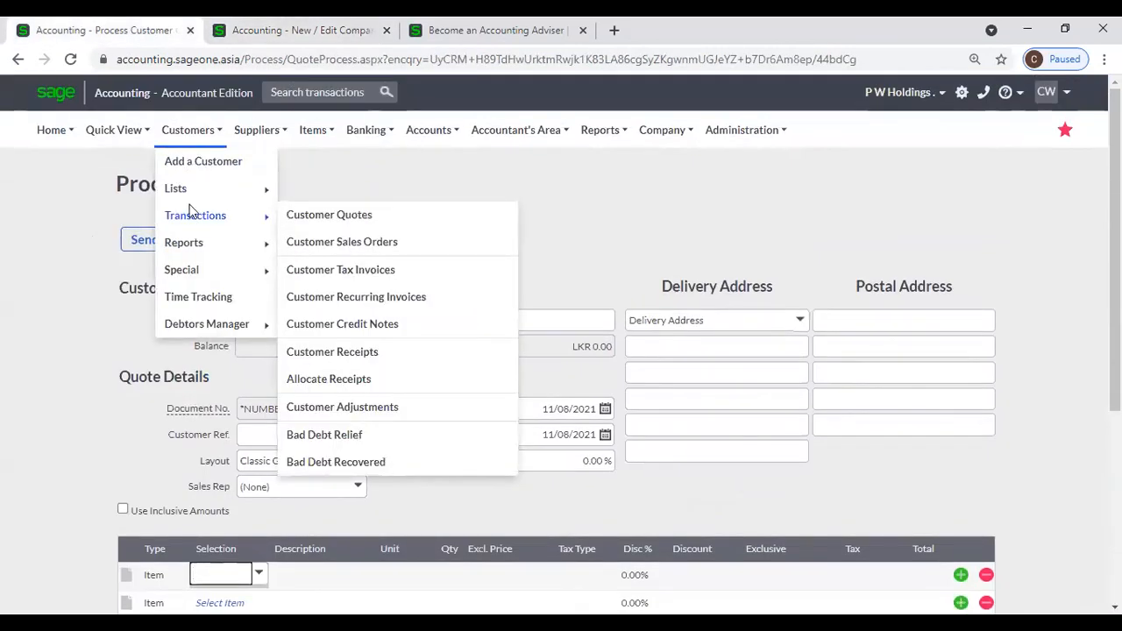
{"action": "left_click", "coordinate": [380, 243]}
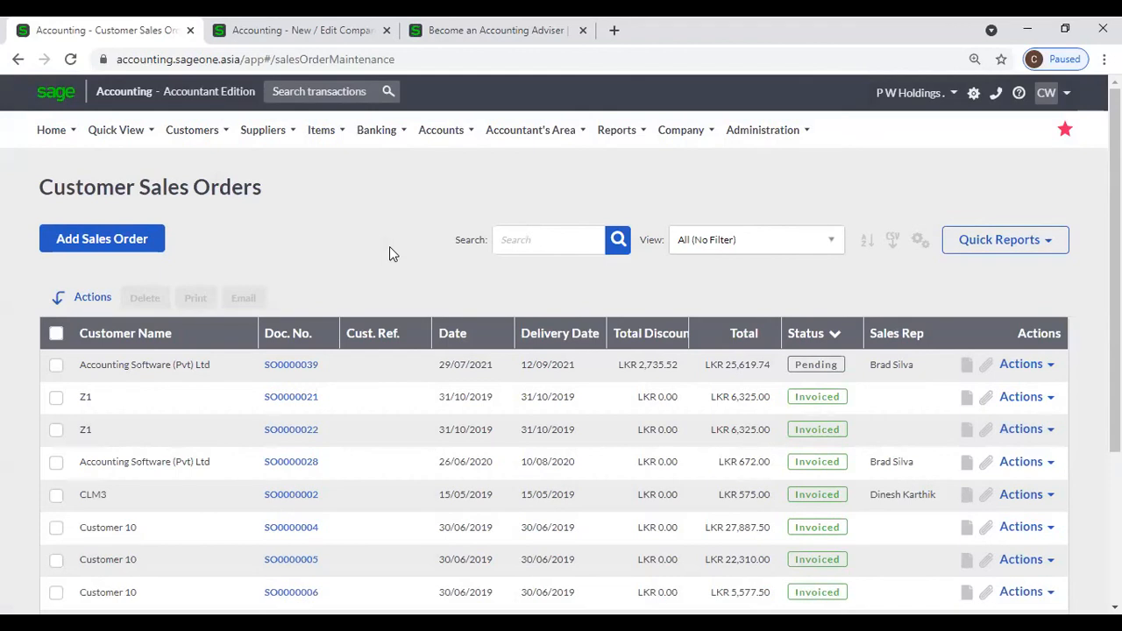
Step: Enable Sales Orders Reserve Item Quantities in the Item Settings, and start a new customer quote in the P W Holdings tab
{"action": "left_click", "coordinate": [302, 30]}
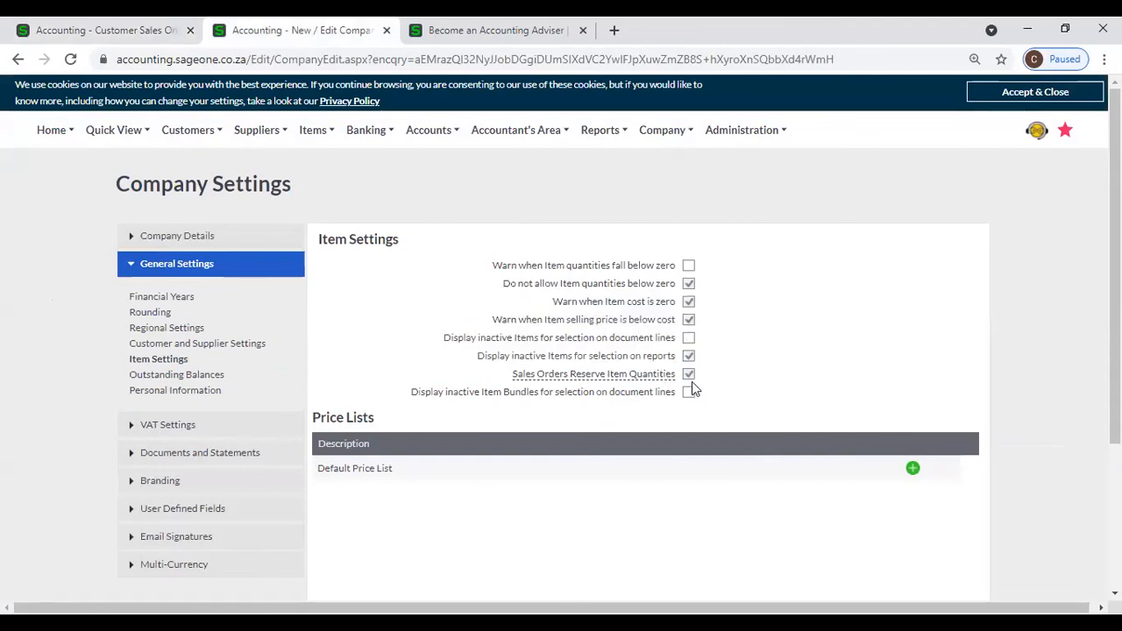
{"action": "left_click", "coordinate": [151, 28]}
{"action": "mouse_move", "coordinate": [188, 190]}
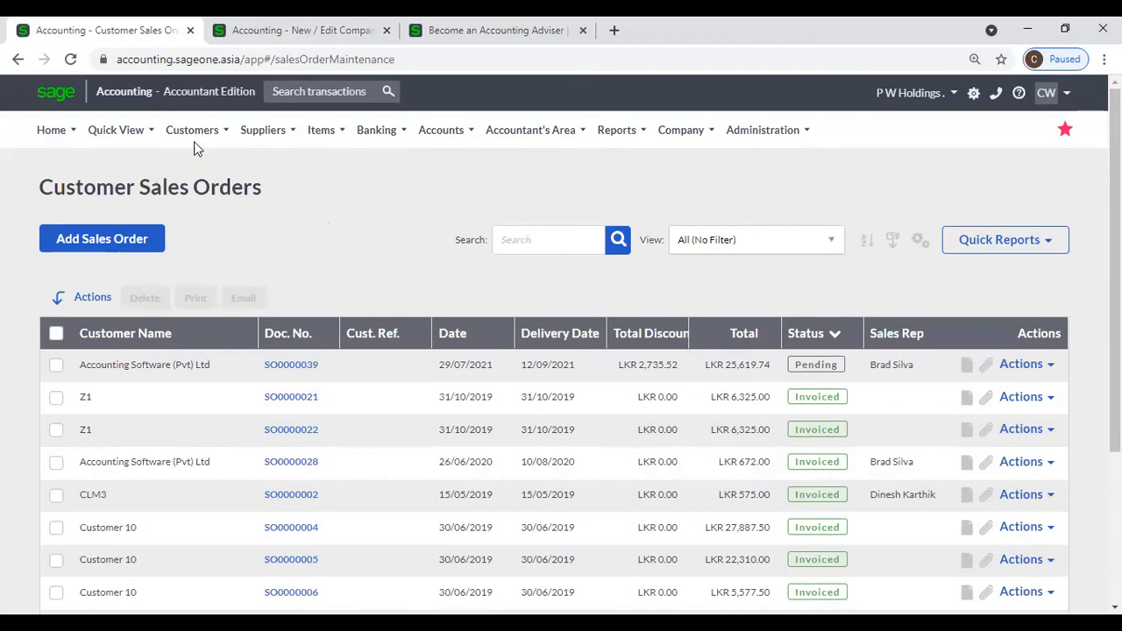
{"action": "mouse_move", "coordinate": [195, 142]}
{"action": "mouse_move", "coordinate": [210, 224]}
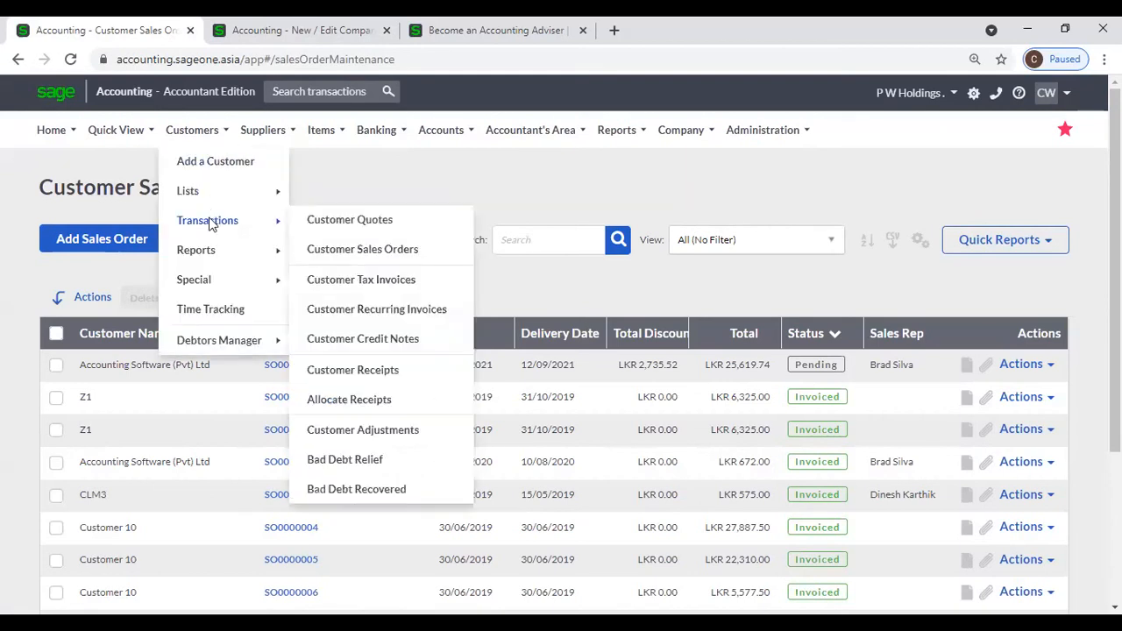
{"action": "left_click", "coordinate": [368, 221]}
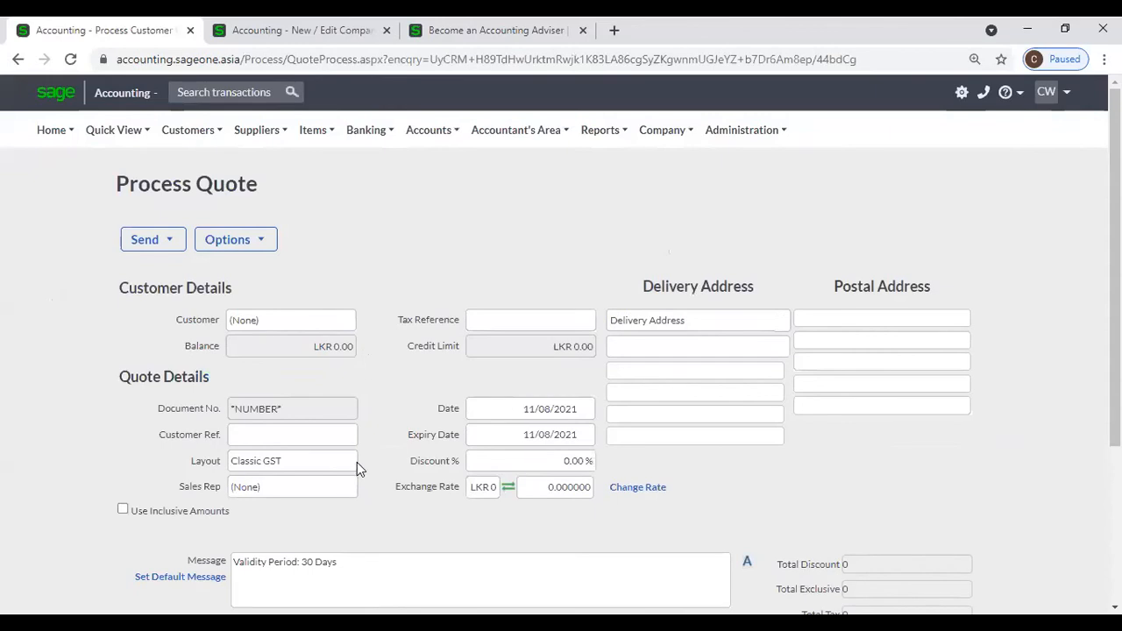
Step: Examine the reserved and on-hand quantities in the item selection on the quote's first line
{"action": "scroll", "coordinate": [334, 429], "scroll_direction": "down", "scroll_amount": 2}
{"action": "left_click", "coordinate": [249, 417]}
{"action": "left_click", "coordinate": [255, 419]}
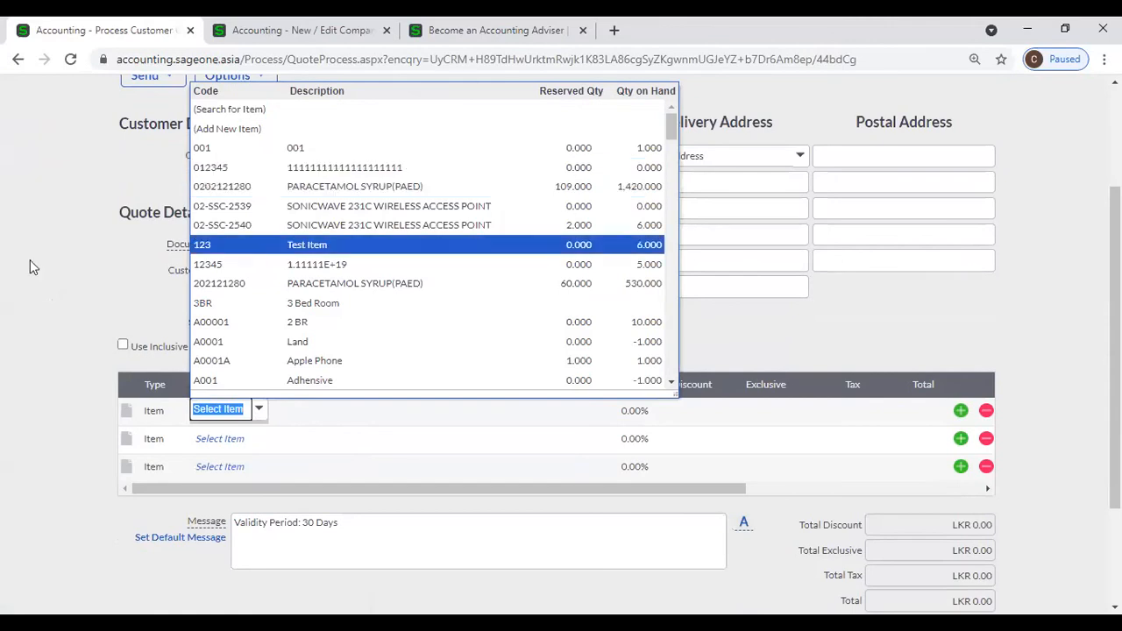
Step: Review the setting for displaying inactive item bundles on document lines, and open the COM bundle from the List of Item Bundles
{"action": "left_click", "coordinate": [265, 49]}
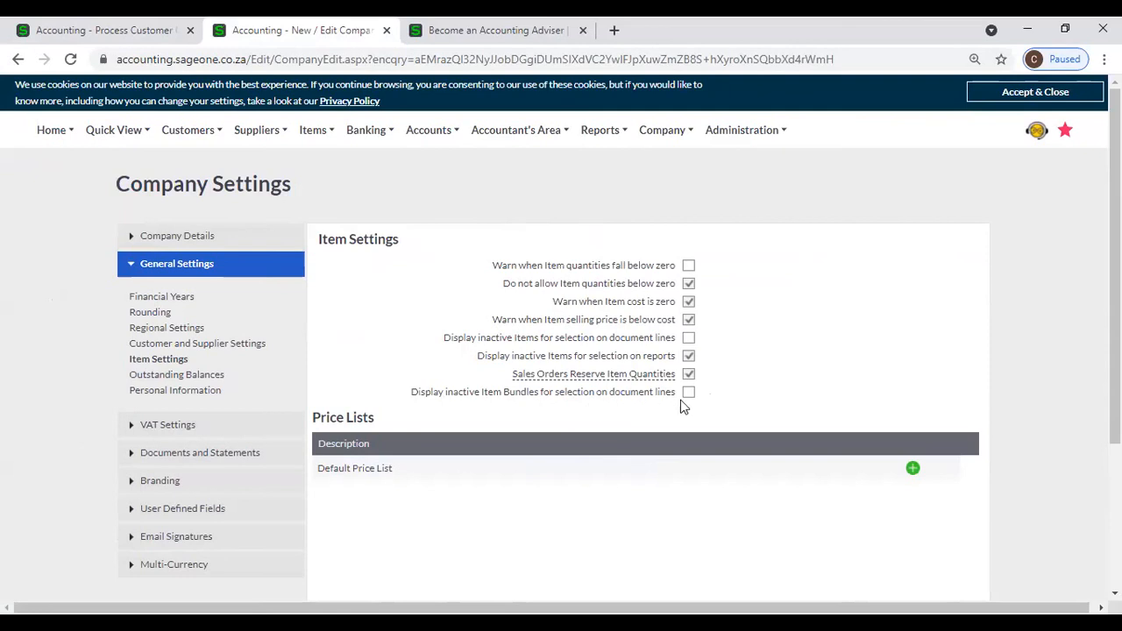
{"action": "left_click", "coordinate": [59, 32]}
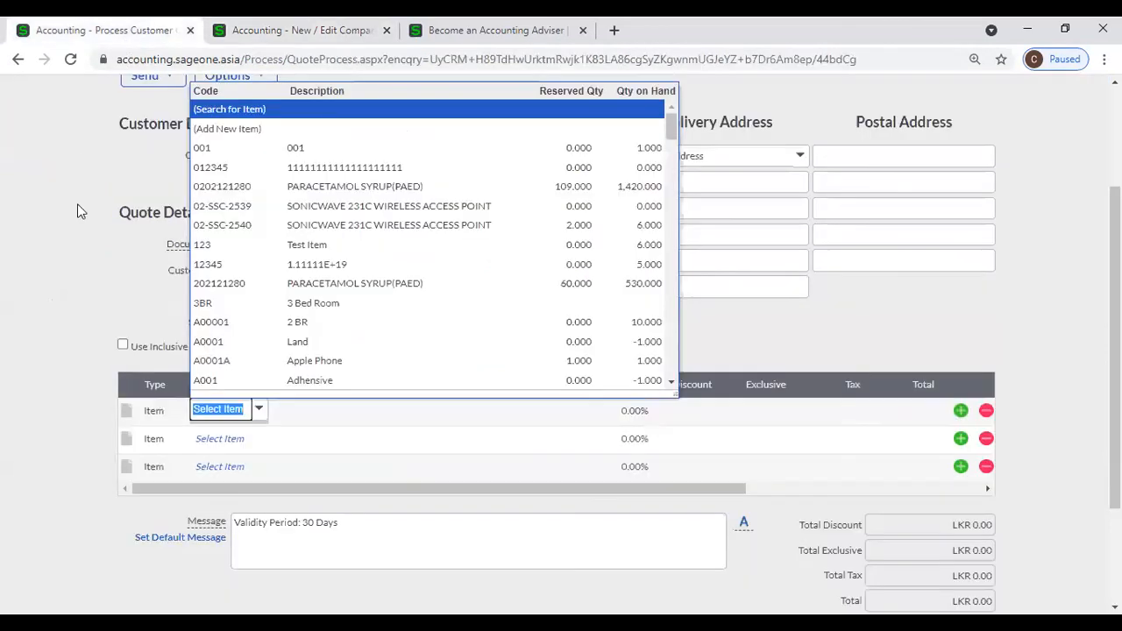
{"action": "left_click", "coordinate": [79, 234]}
{"action": "scroll", "coordinate": [173, 171], "scroll_direction": "up", "scroll_amount": 2}
{"action": "mouse_move", "coordinate": [213, 137]}
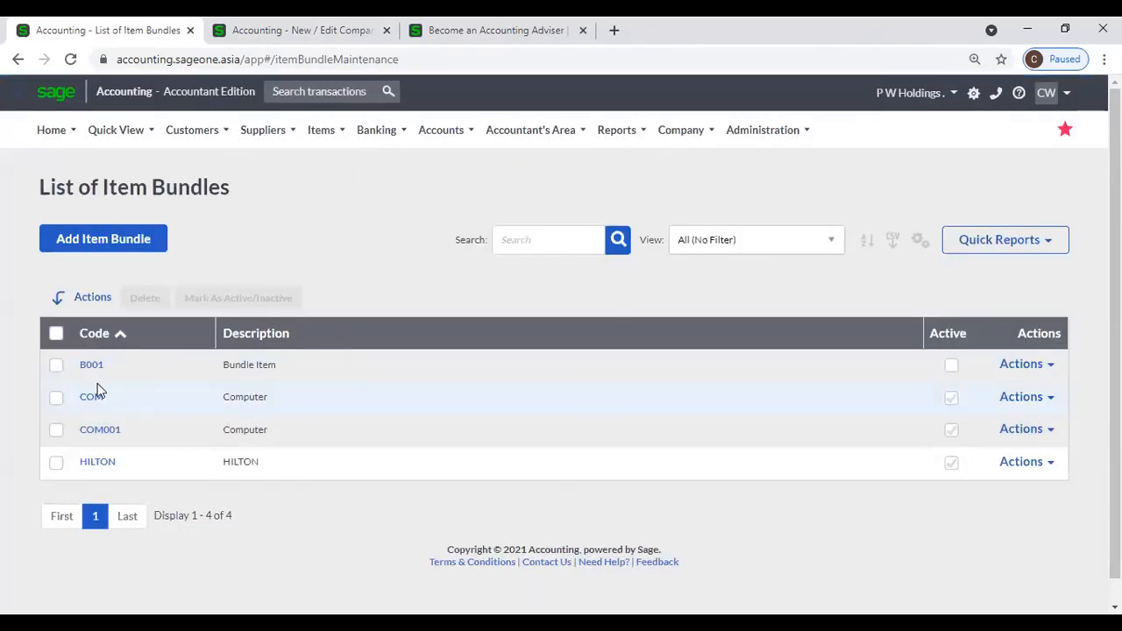
{"action": "left_click", "coordinate": [96, 400]}
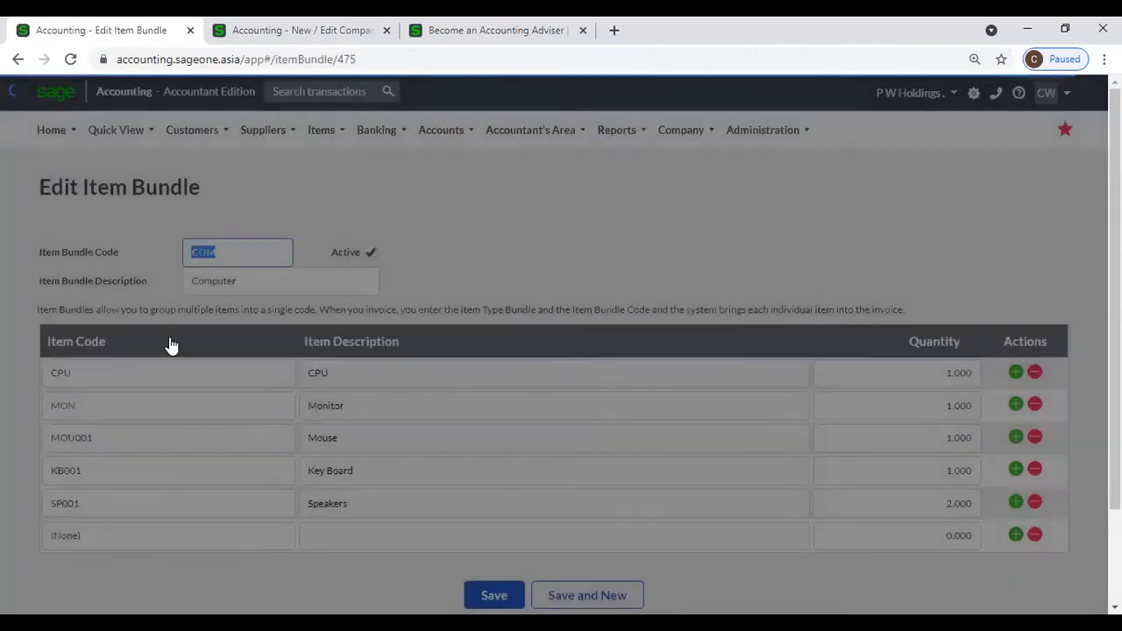
{"action": "left_click", "coordinate": [248, 281]}
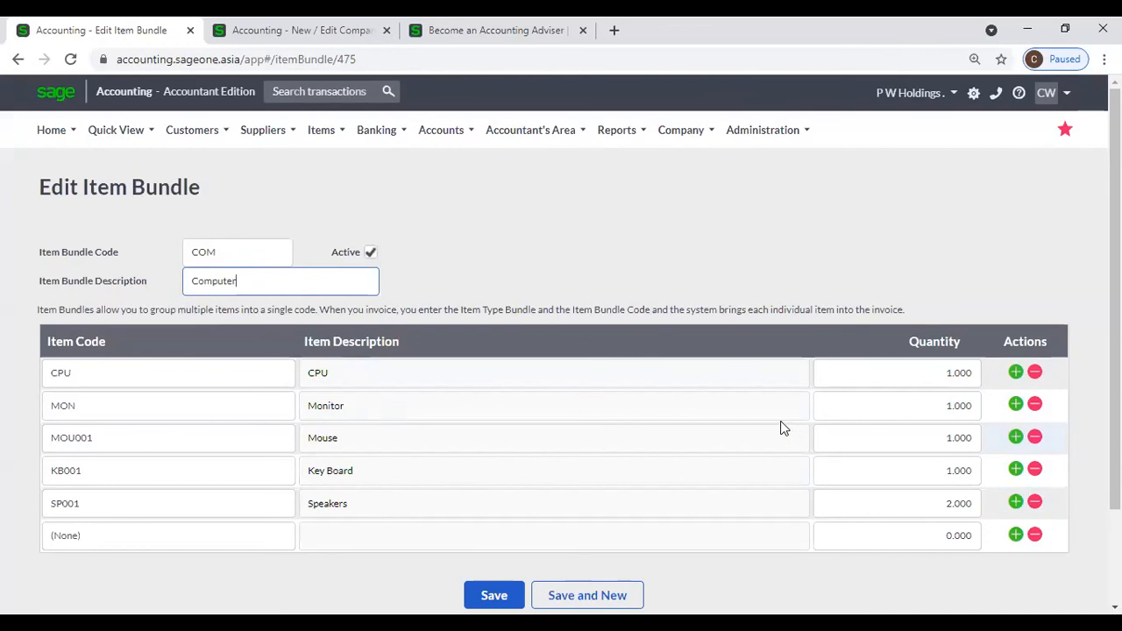
Step: Start a new customer quote from the Customer Quotes list
{"action": "mouse_move", "coordinate": [194, 140]}
{"action": "mouse_move", "coordinate": [206, 220]}
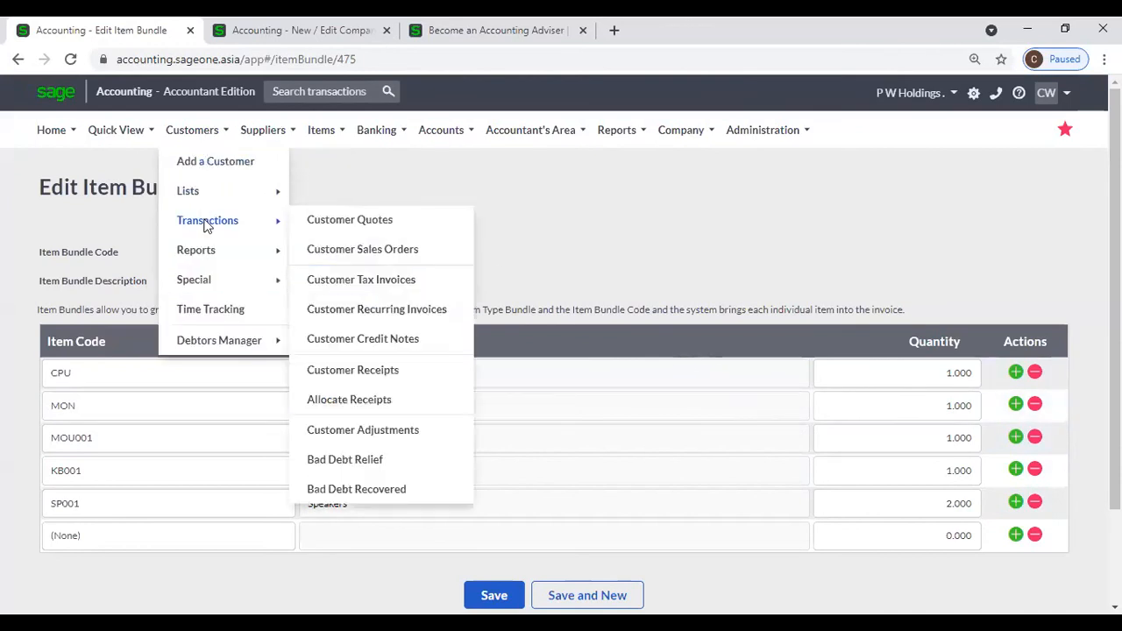
{"action": "left_click", "coordinate": [346, 234]}
{"action": "left_click", "coordinate": [105, 239]}
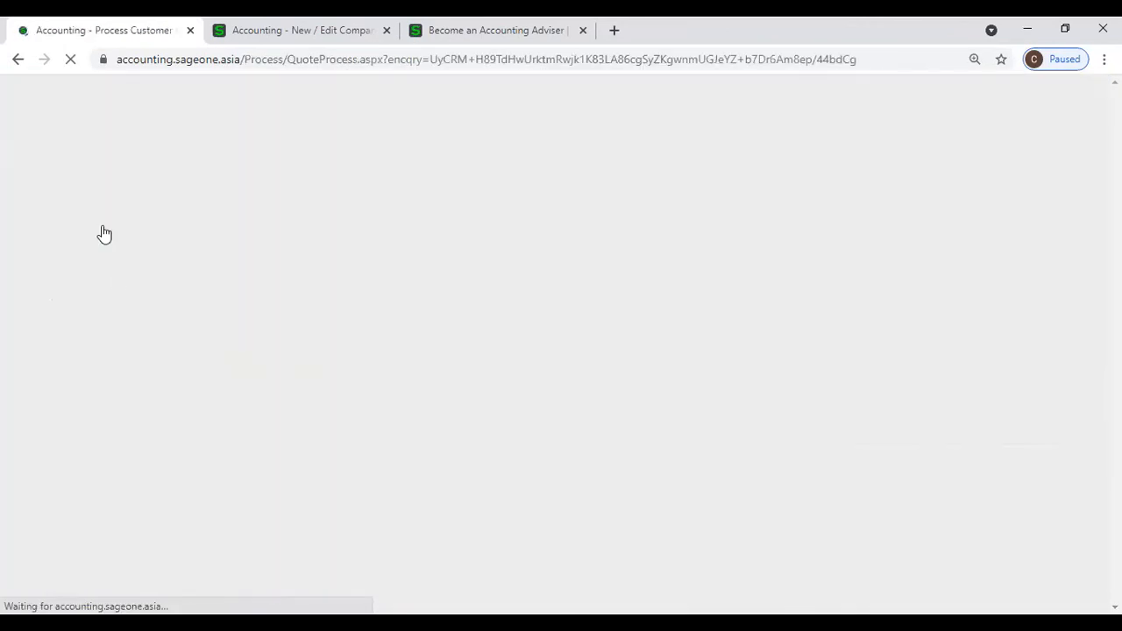
Step: Set the type of the quote's first line to Bundle and select the COM001 - Computer bundle
{"action": "scroll", "coordinate": [376, 379], "scroll_direction": "down", "scroll_amount": 2}
{"action": "left_click", "coordinate": [156, 416]}
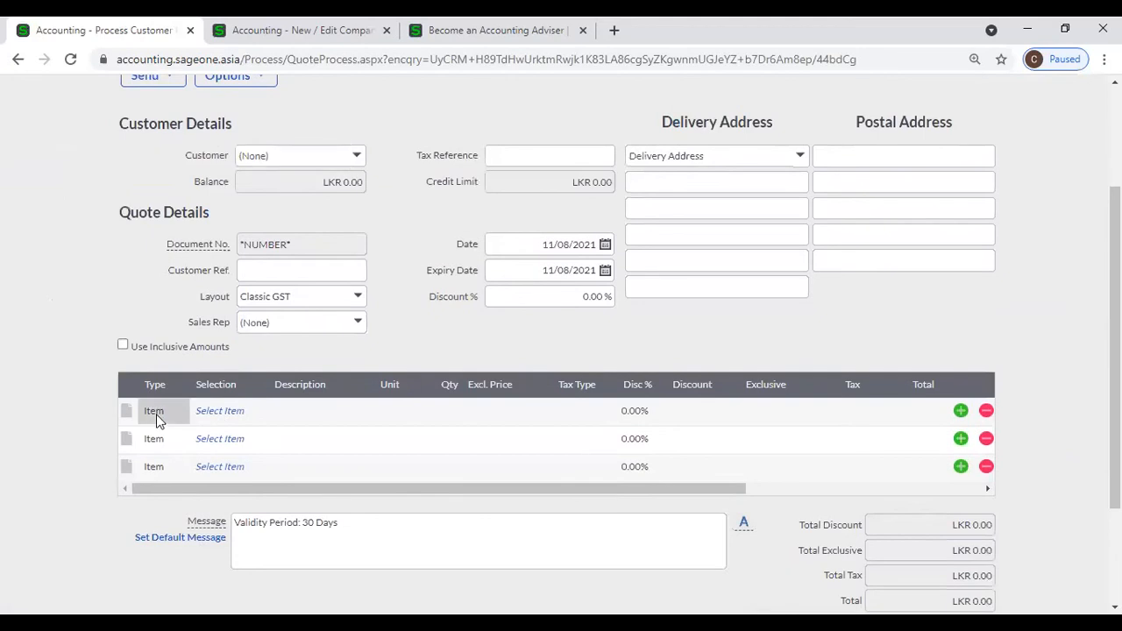
{"action": "left_click", "coordinate": [177, 414]}
{"action": "left_click", "coordinate": [162, 489]}
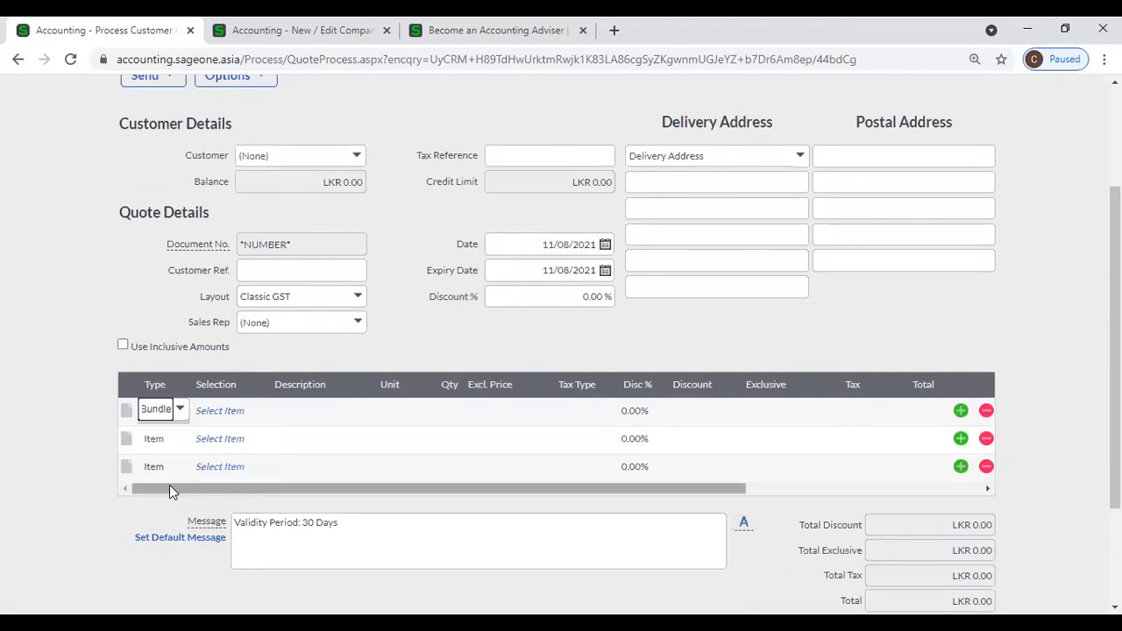
{"action": "left_click", "coordinate": [266, 411]}
{"action": "left_click", "coordinate": [258, 411]}
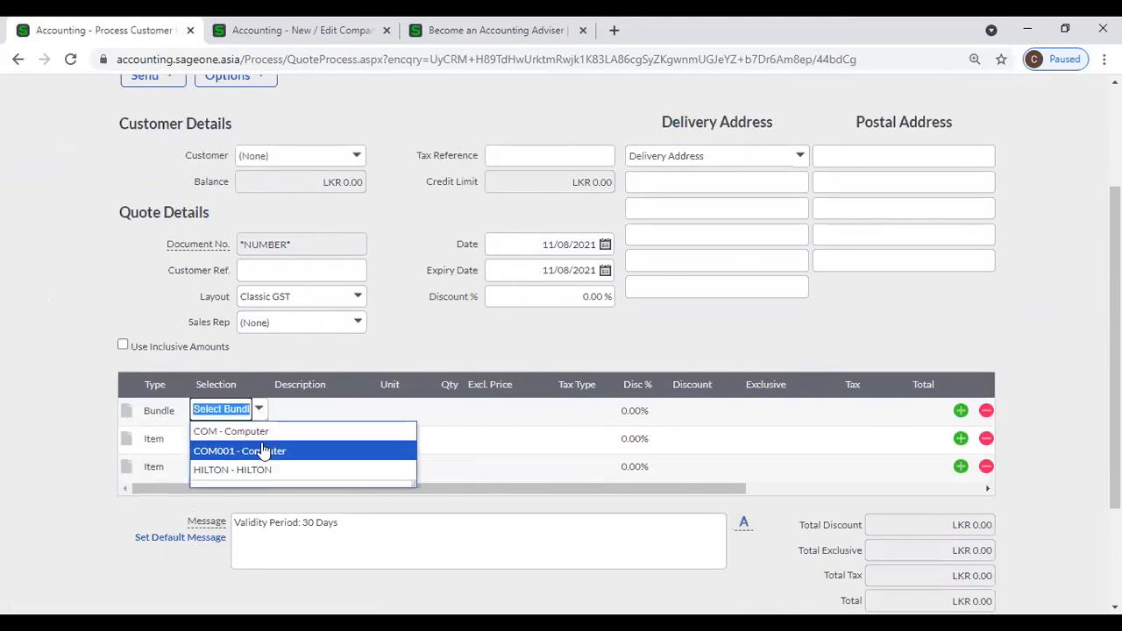
{"action": "left_click", "coordinate": [276, 444]}
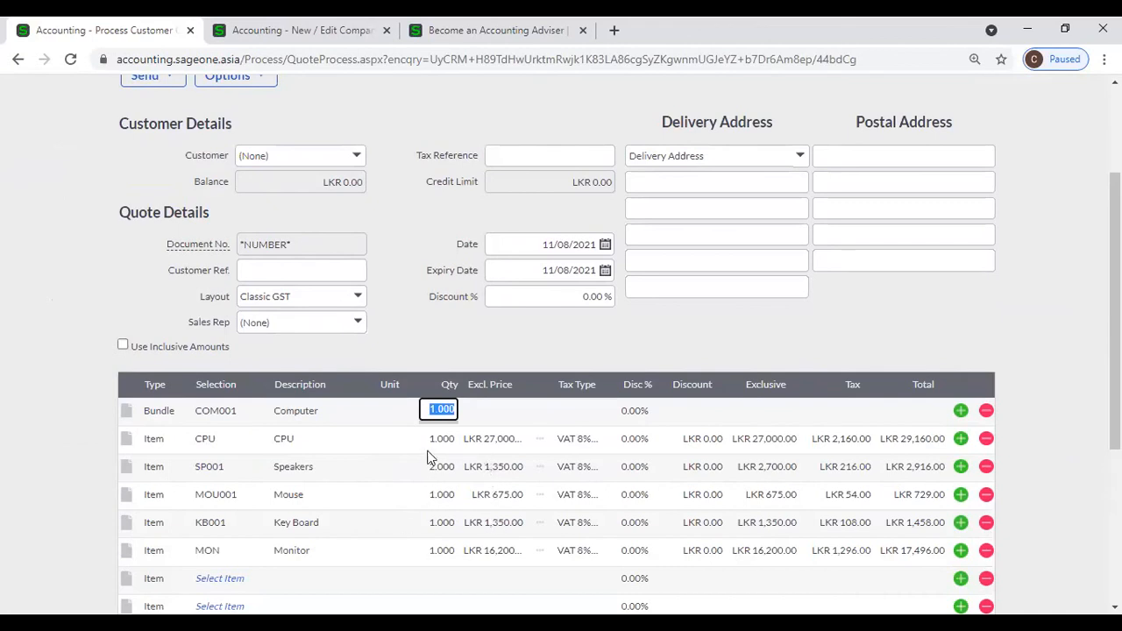
Step: Set the COM001 bundle line's quantity to 5, and change it to 20
{"action": "type", "text": "5"}
{"action": "key", "text": "Tab"}
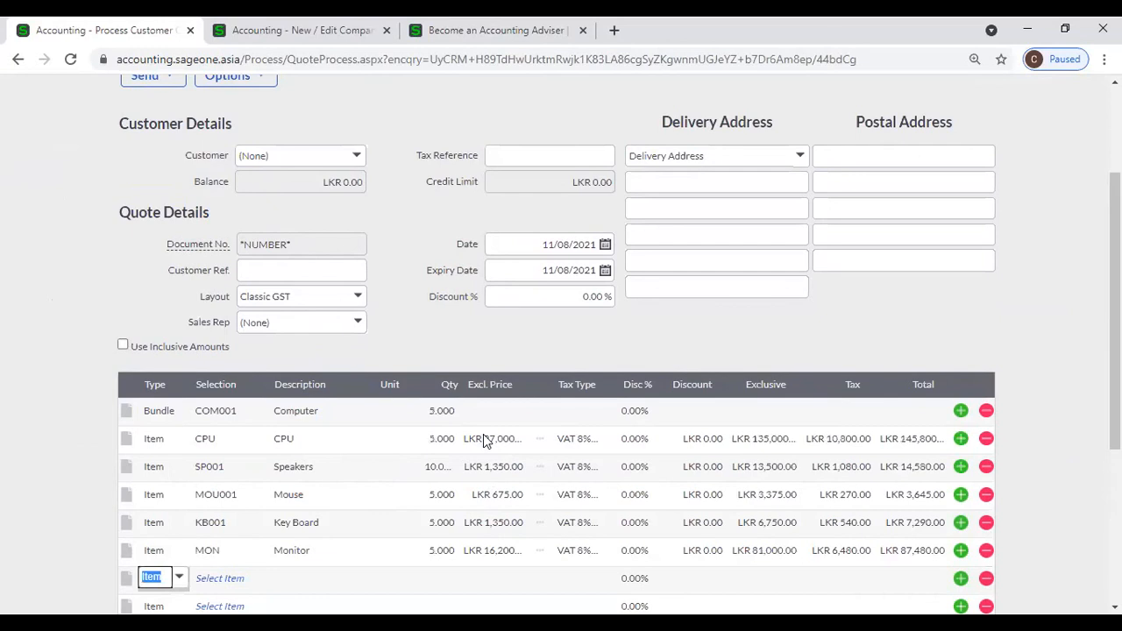
{"action": "left_click", "coordinate": [443, 412]}
{"action": "type", "text": "20"}
{"action": "key", "text": "Tab"}
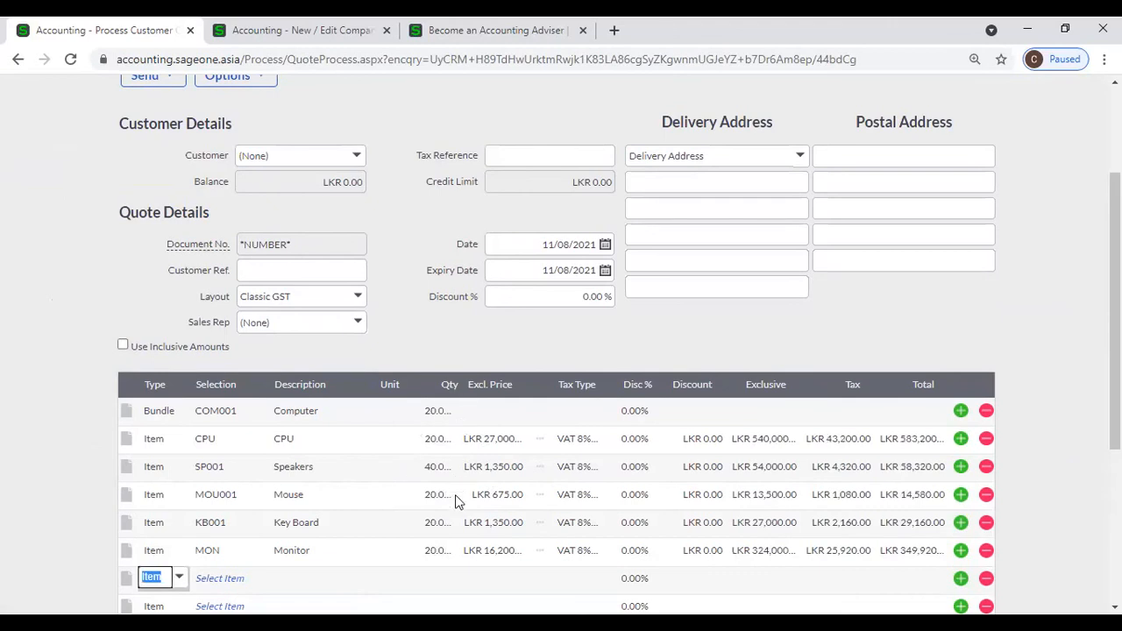
Step: Leave the quote and open the COM001 bundle from the List of Item Bundles
{"action": "scroll", "coordinate": [440, 376], "scroll_direction": "up", "scroll_amount": 2}
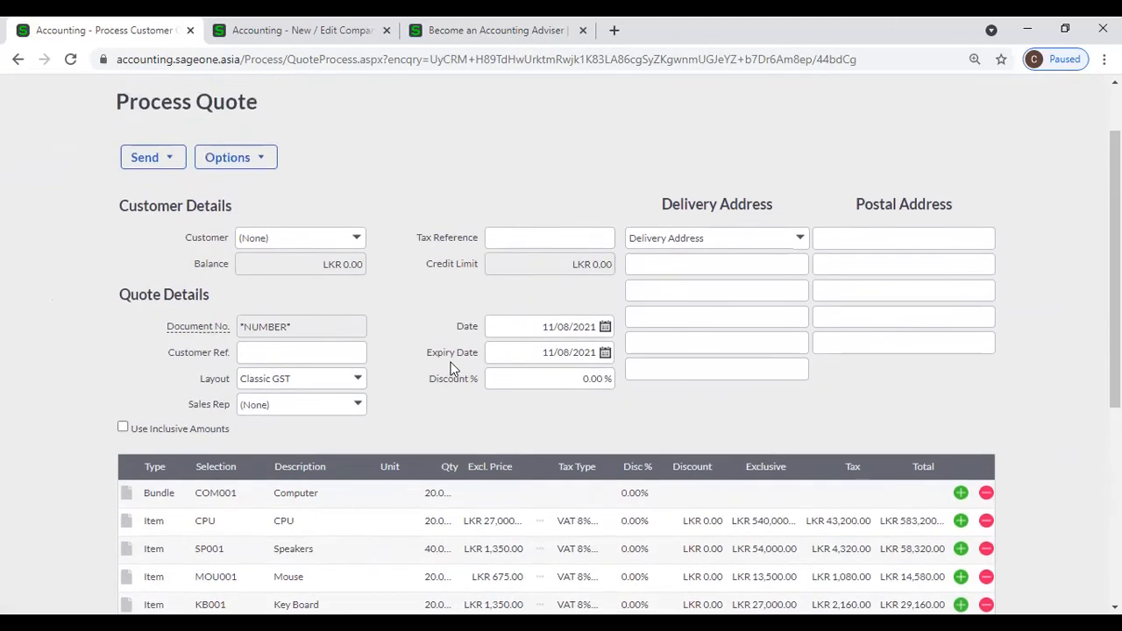
{"action": "mouse_move", "coordinate": [325, 132]}
{"action": "mouse_move", "coordinate": [334, 204]}
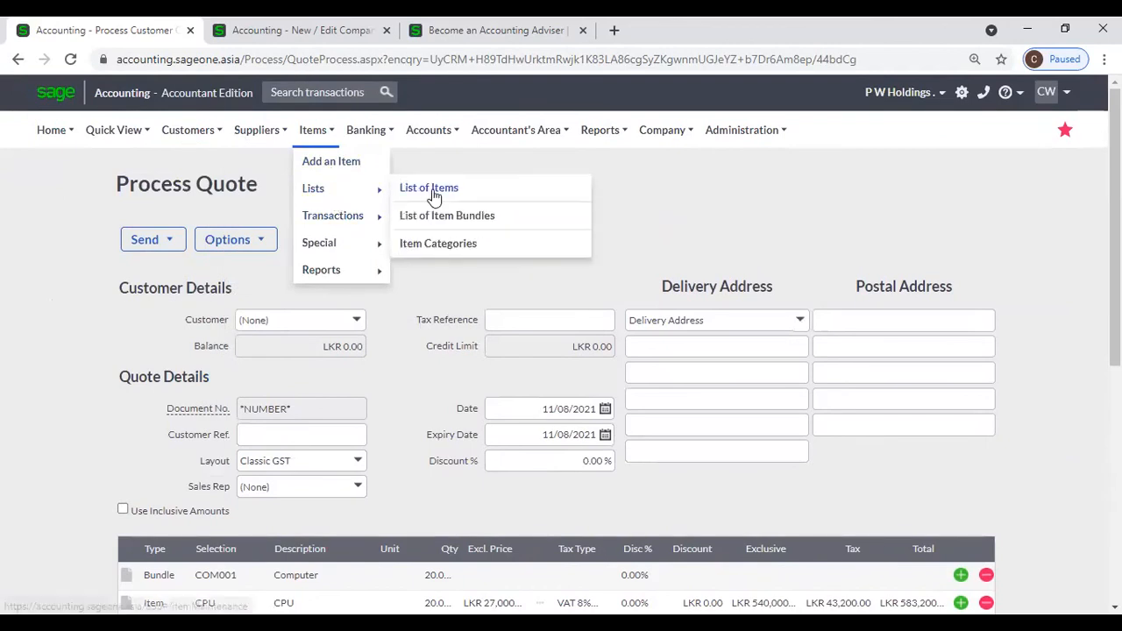
{"action": "scroll", "coordinate": [440, 217], "scroll_direction": "down", "scroll_amount": 5}
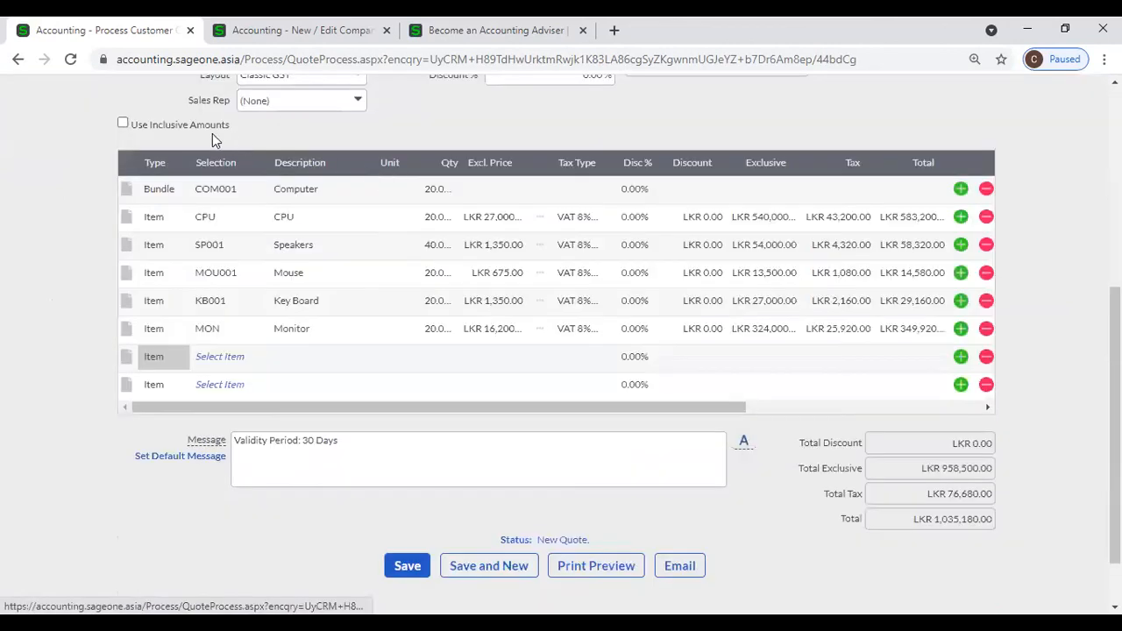
{"action": "scroll", "coordinate": [186, 140], "scroll_direction": "up", "scroll_amount": 5}
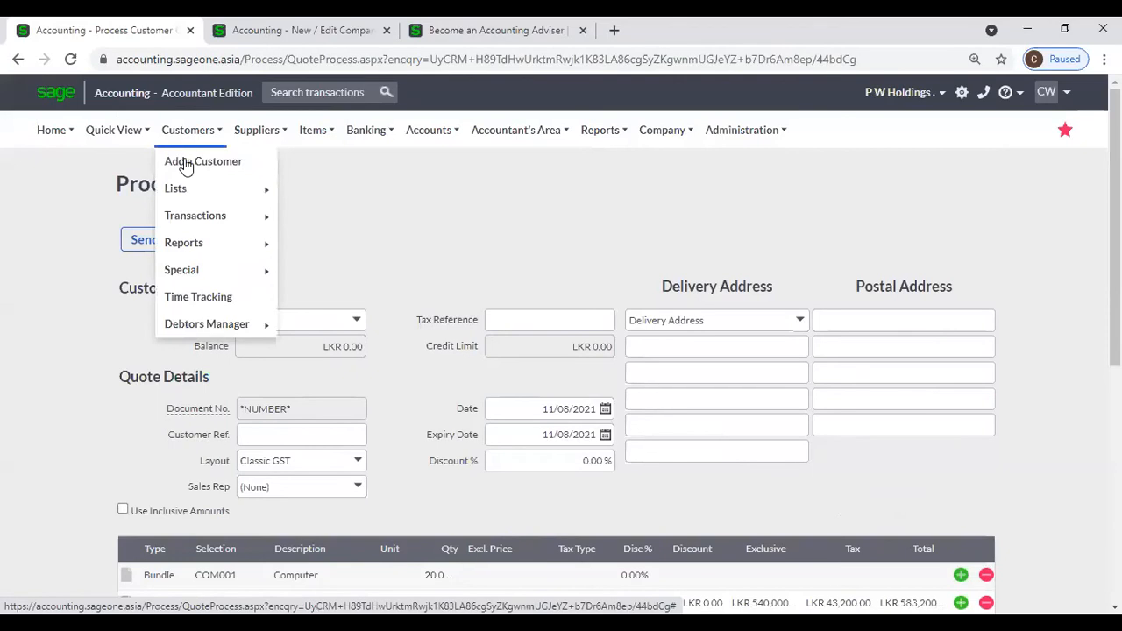
{"action": "left_click", "coordinate": [431, 214]}
{"action": "left_click", "coordinate": [641, 153]}
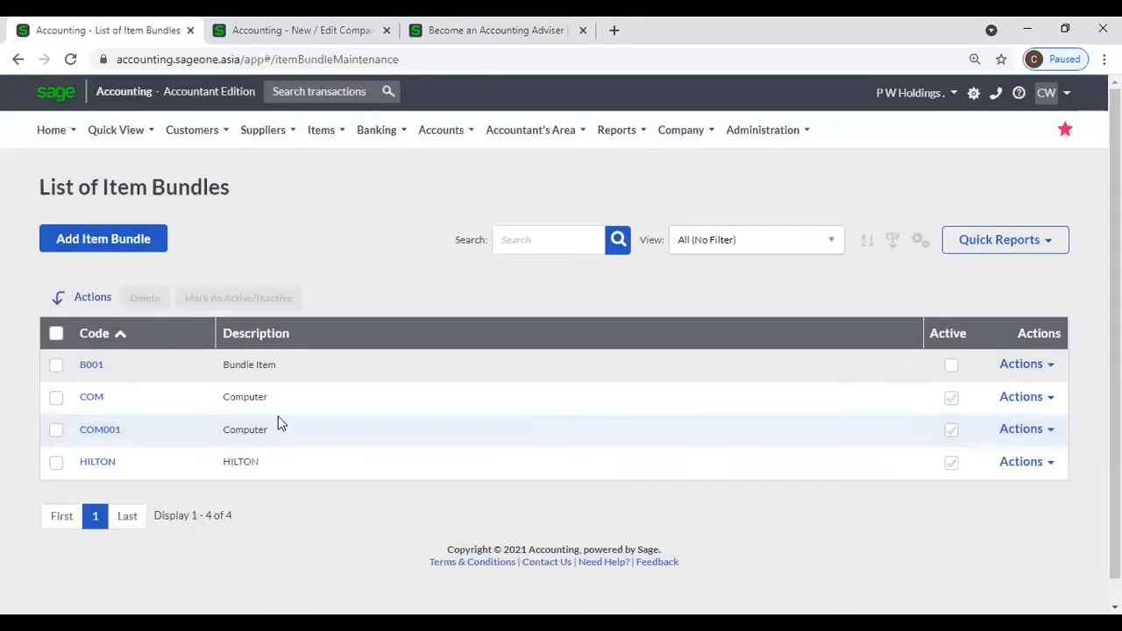
{"action": "left_click", "coordinate": [88, 435]}
Step: Check the Item Settings option for displaying inactive item bundles on document lines, and open the B001 bundle in the P W Holdings tab
{"action": "left_click", "coordinate": [263, 30]}
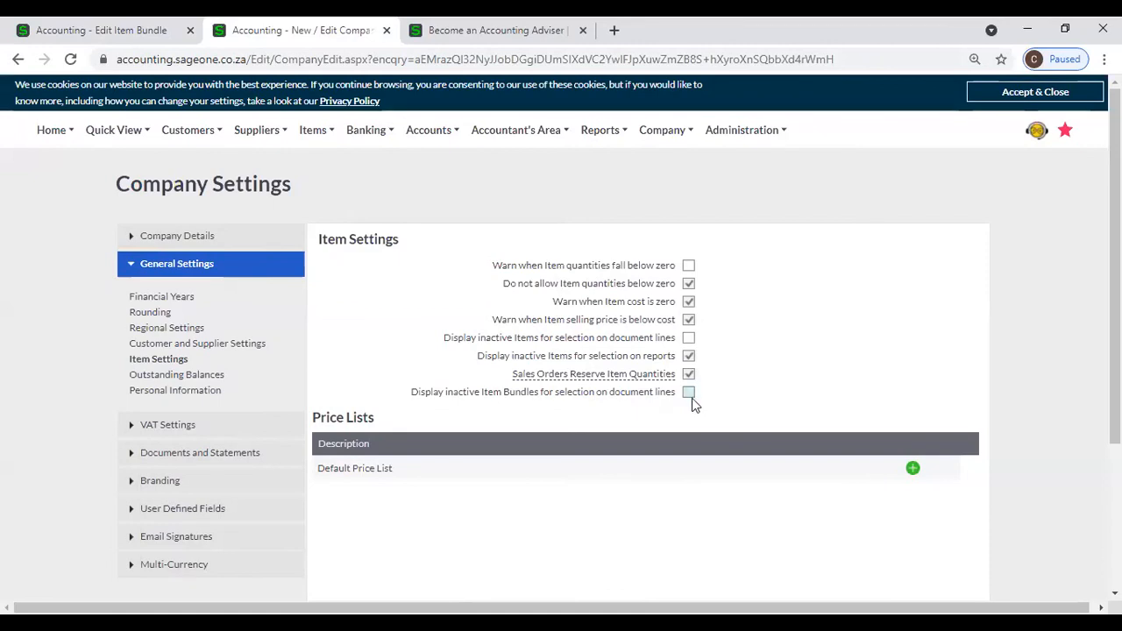
{"action": "left_click", "coordinate": [62, 26]}
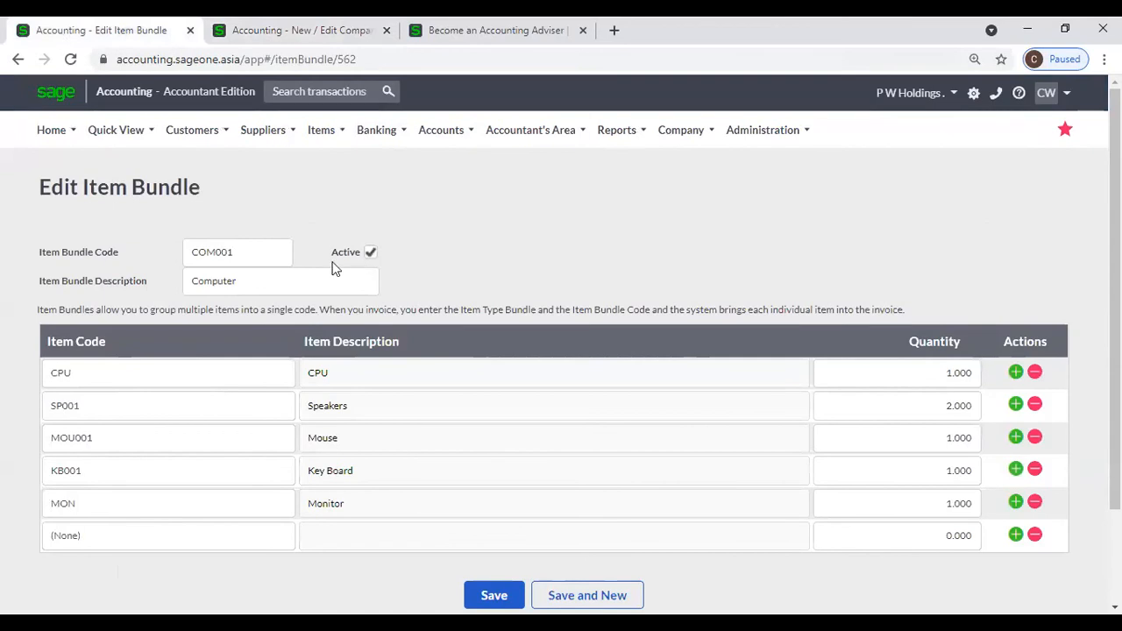
{"action": "mouse_move", "coordinate": [221, 132]}
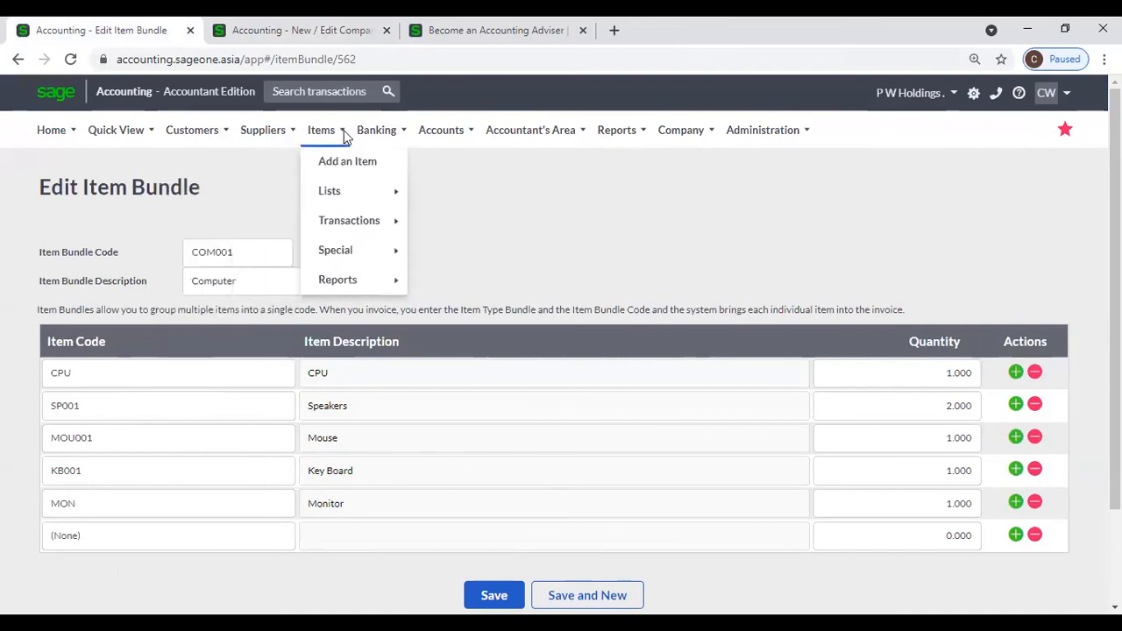
{"action": "mouse_move", "coordinate": [402, 198]}
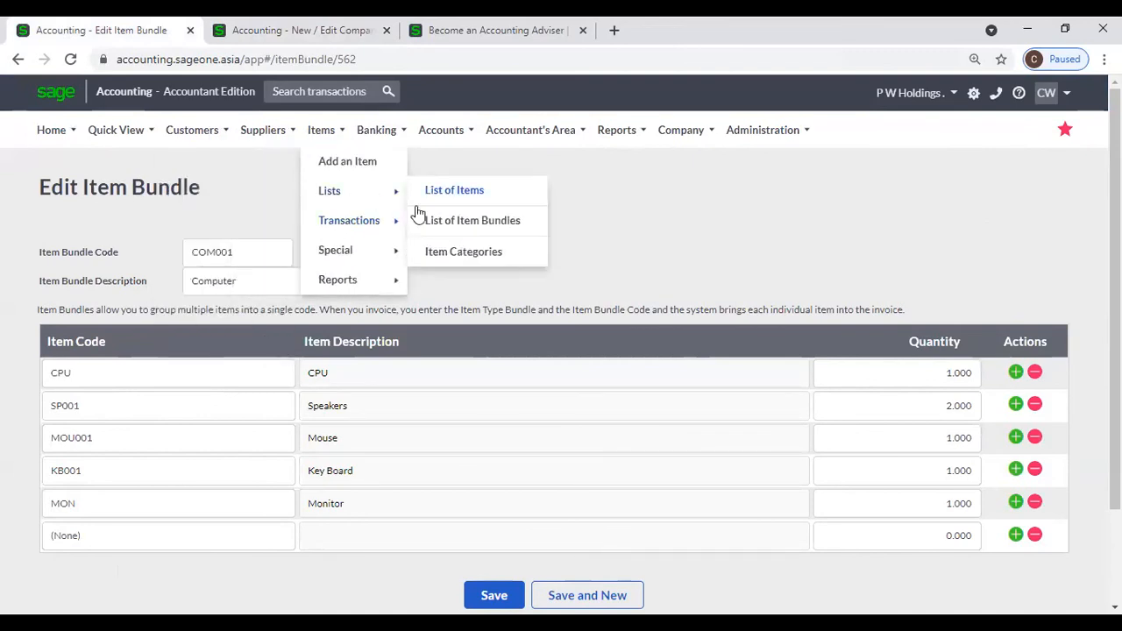
{"action": "left_click", "coordinate": [426, 220]}
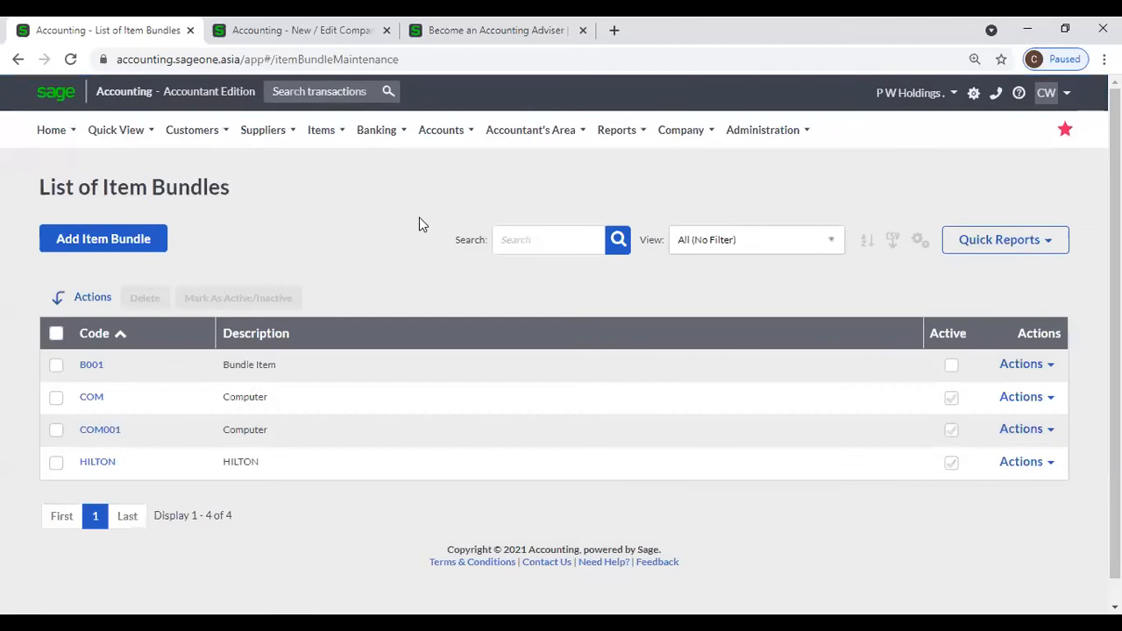
{"action": "left_click", "coordinate": [97, 368]}
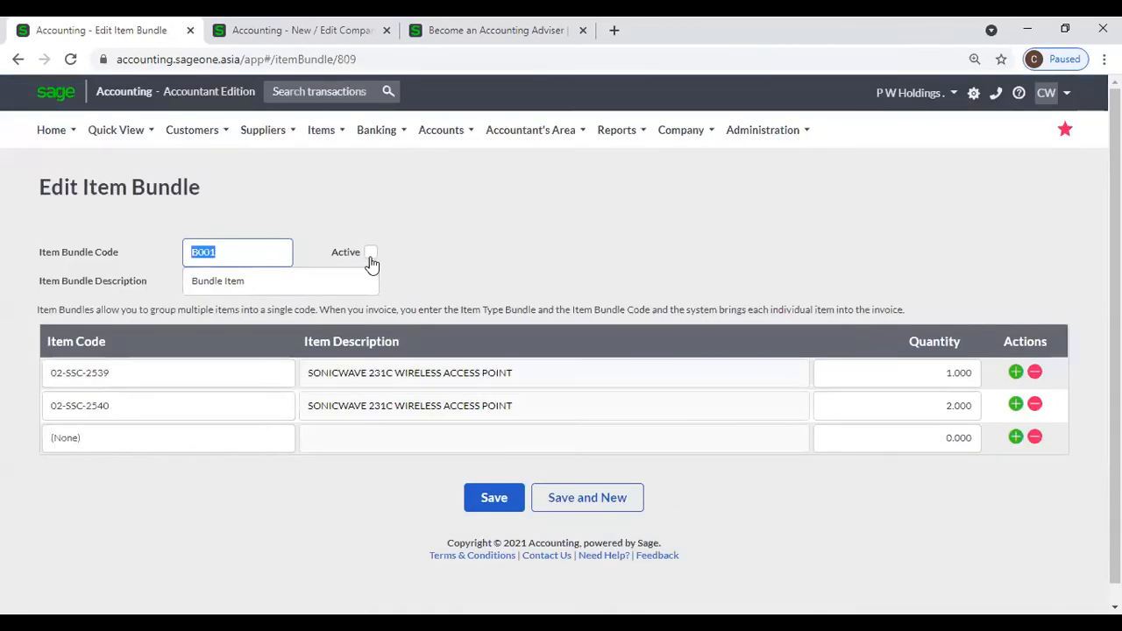
Step: Leave the B001 bundle and add a new quote from the Customer Quotes list
{"action": "mouse_move", "coordinate": [167, 138]}
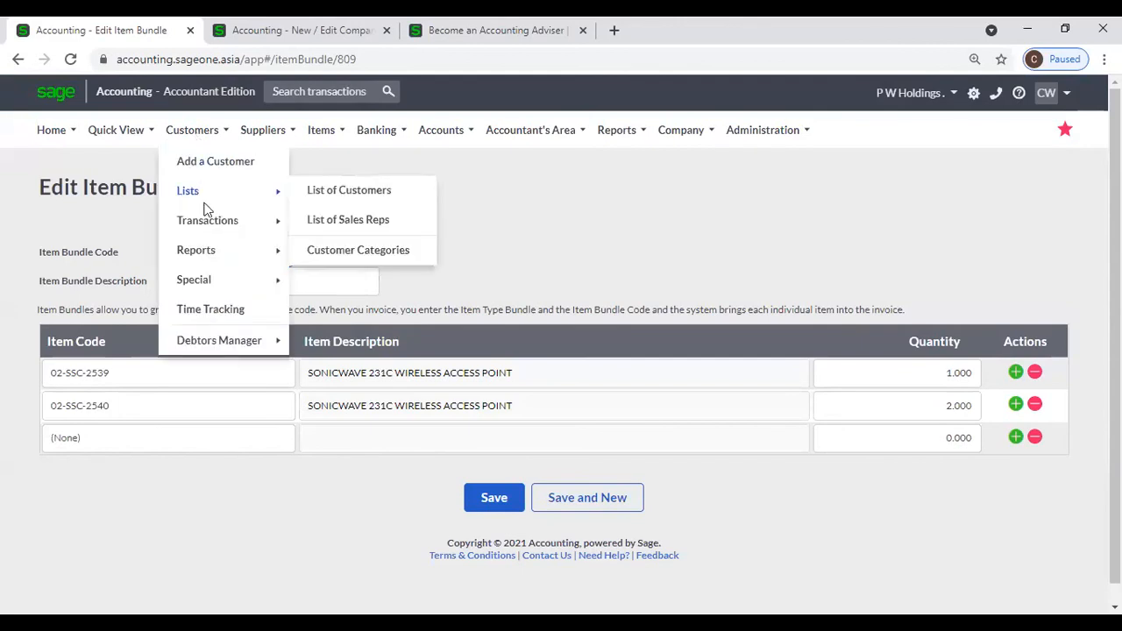
{"action": "mouse_move", "coordinate": [206, 228]}
{"action": "left_click", "coordinate": [321, 228]}
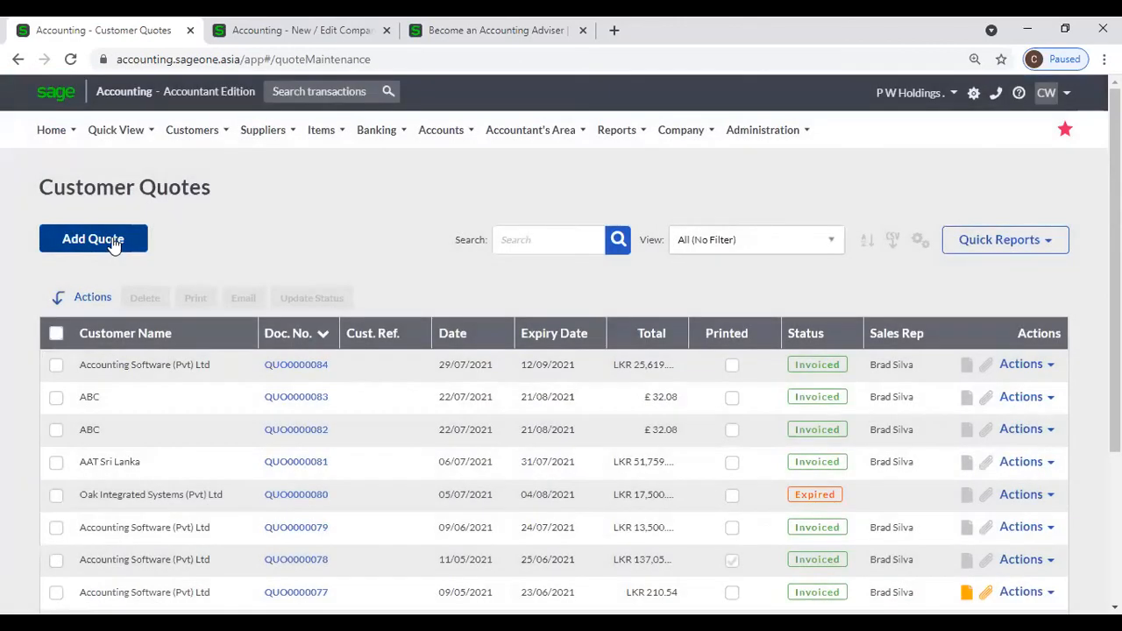
{"action": "left_click", "coordinate": [114, 243]}
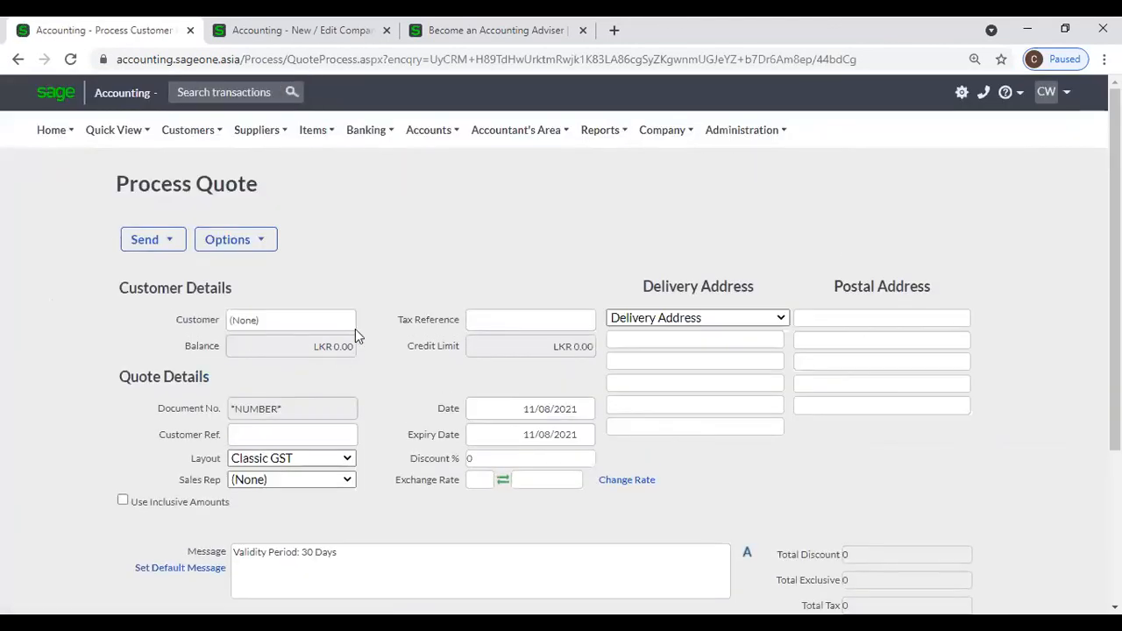
Step: Set the quote's first line type to Bundle and examine which bundles are available for selection
{"action": "scroll", "coordinate": [355, 329], "scroll_direction": "down", "scroll_amount": 3}
{"action": "left_click", "coordinate": [162, 349]}
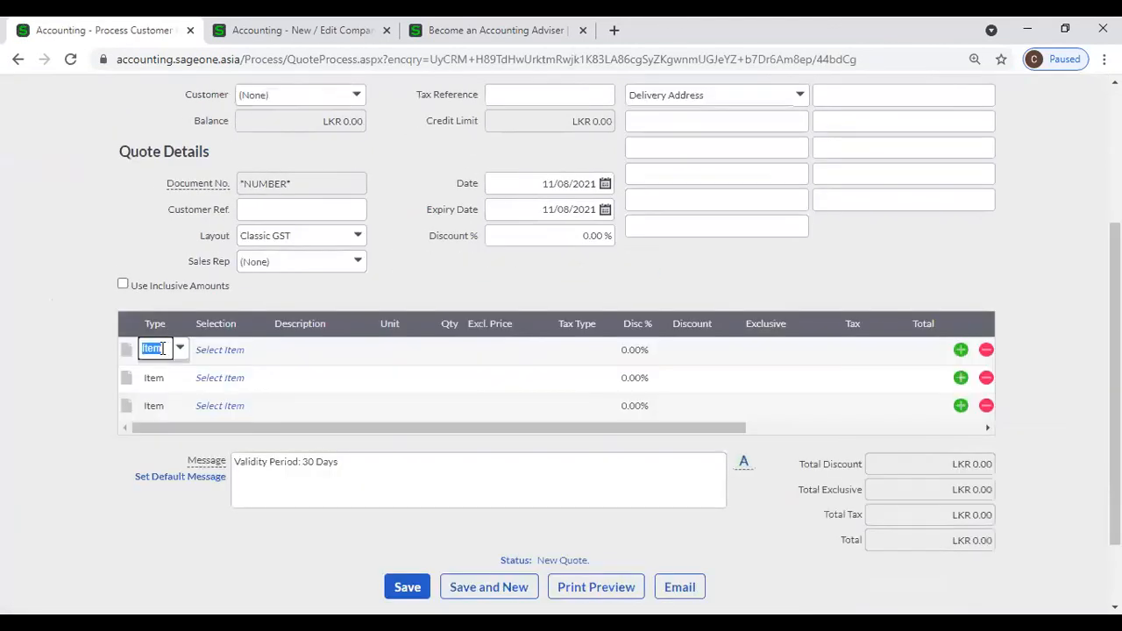
{"action": "left_click", "coordinate": [179, 349]}
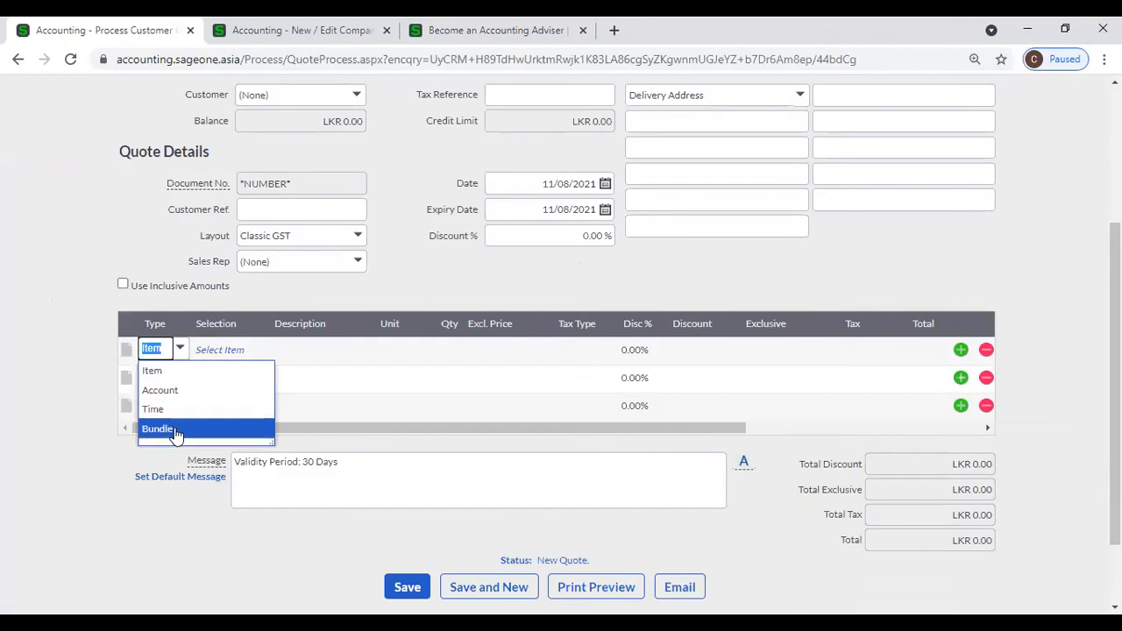
{"action": "left_click", "coordinate": [173, 433]}
{"action": "left_click", "coordinate": [239, 350]}
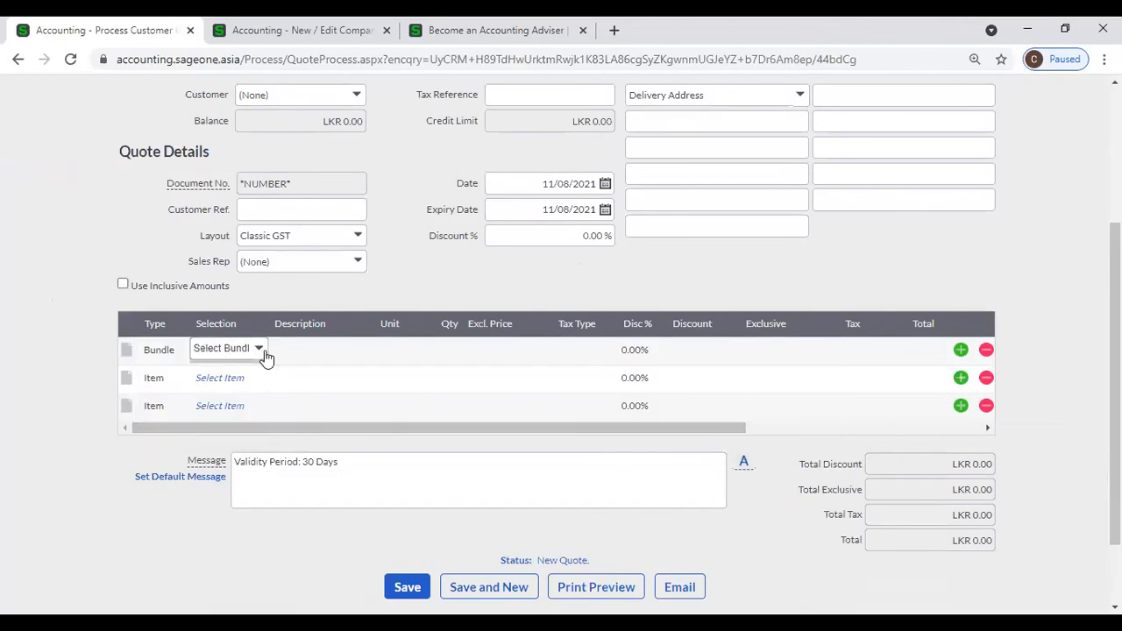
{"action": "left_click", "coordinate": [262, 349]}
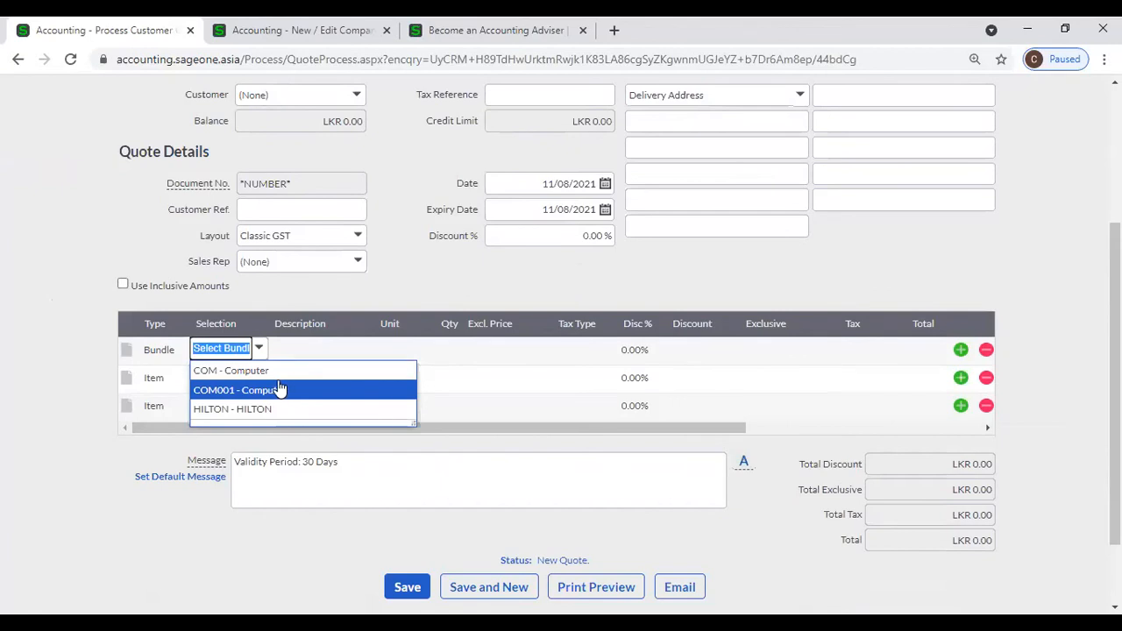
{"action": "left_click", "coordinate": [299, 286]}
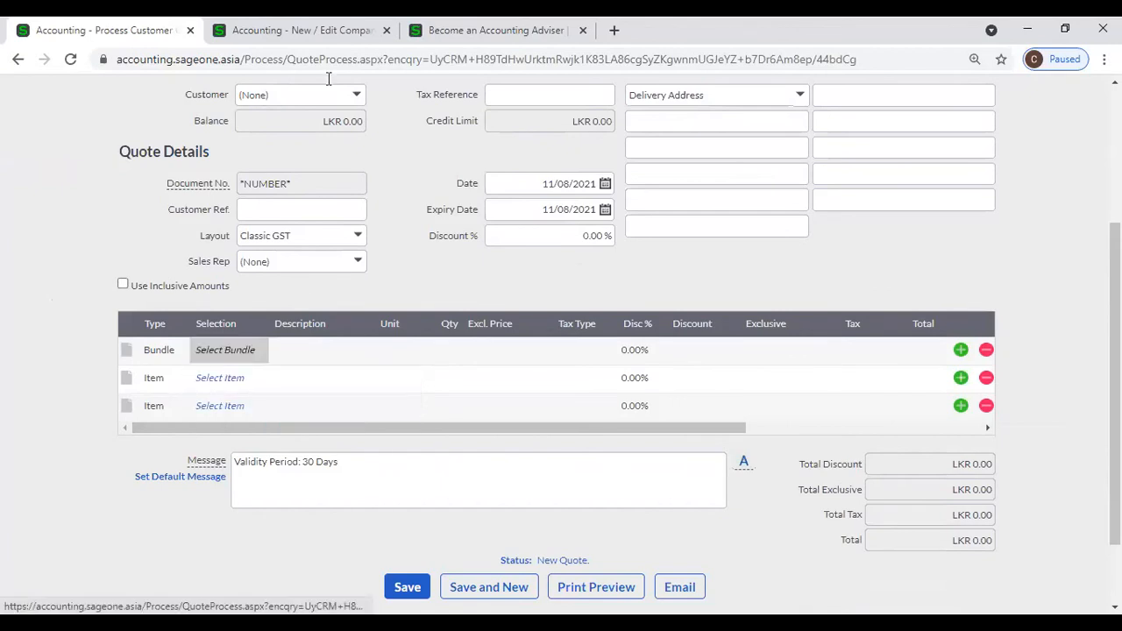
Step: In the Item Settings, try Warn when Item quantities fall below zero, and switch back to Do not allow Item quantities below zero
{"action": "key", "text": "ctrl+Tab"}
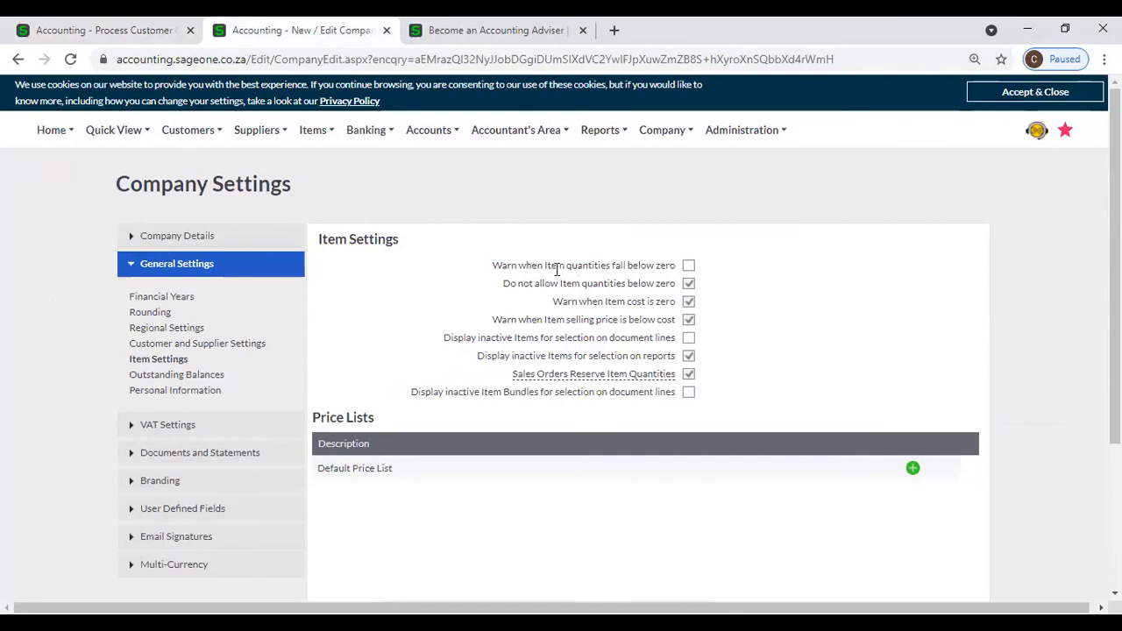
{"action": "left_click", "coordinate": [687, 273]}
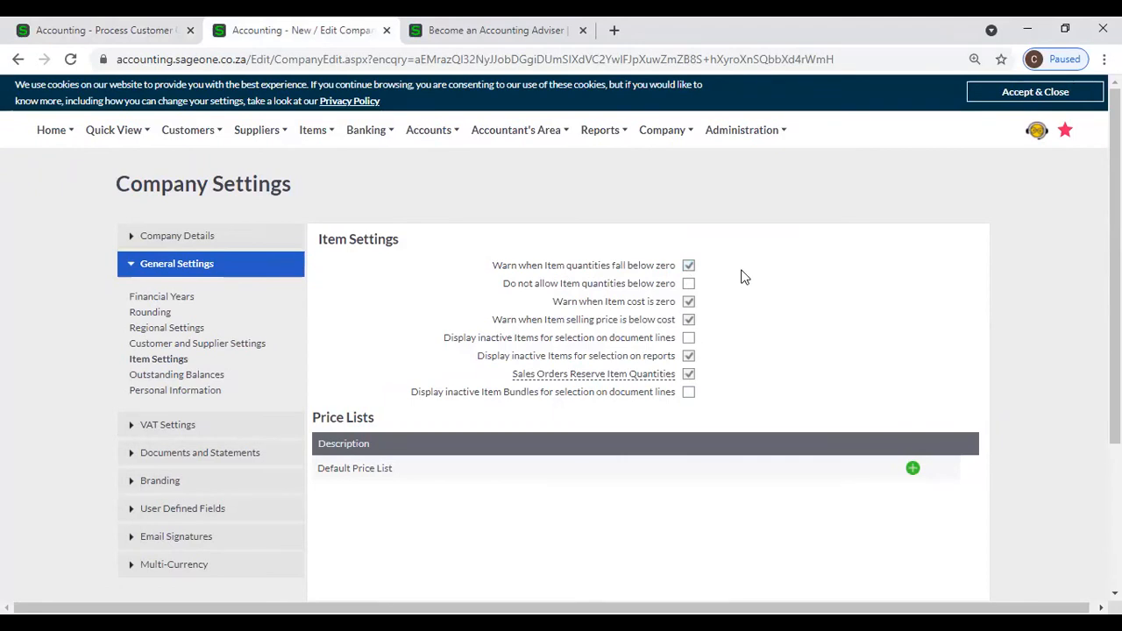
{"action": "left_click", "coordinate": [688, 284]}
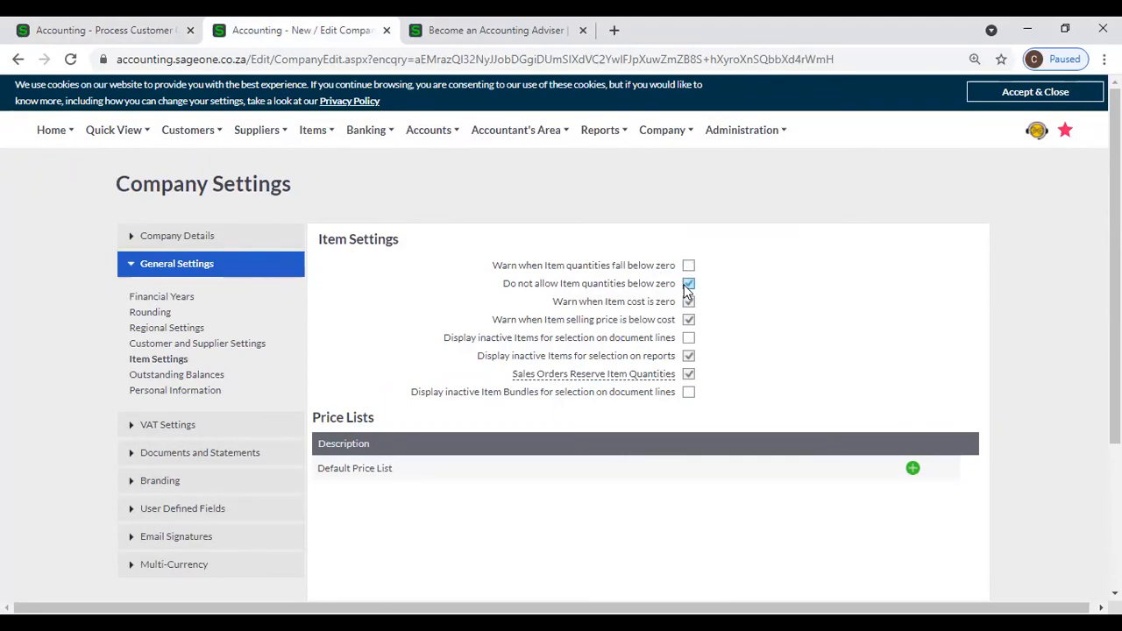
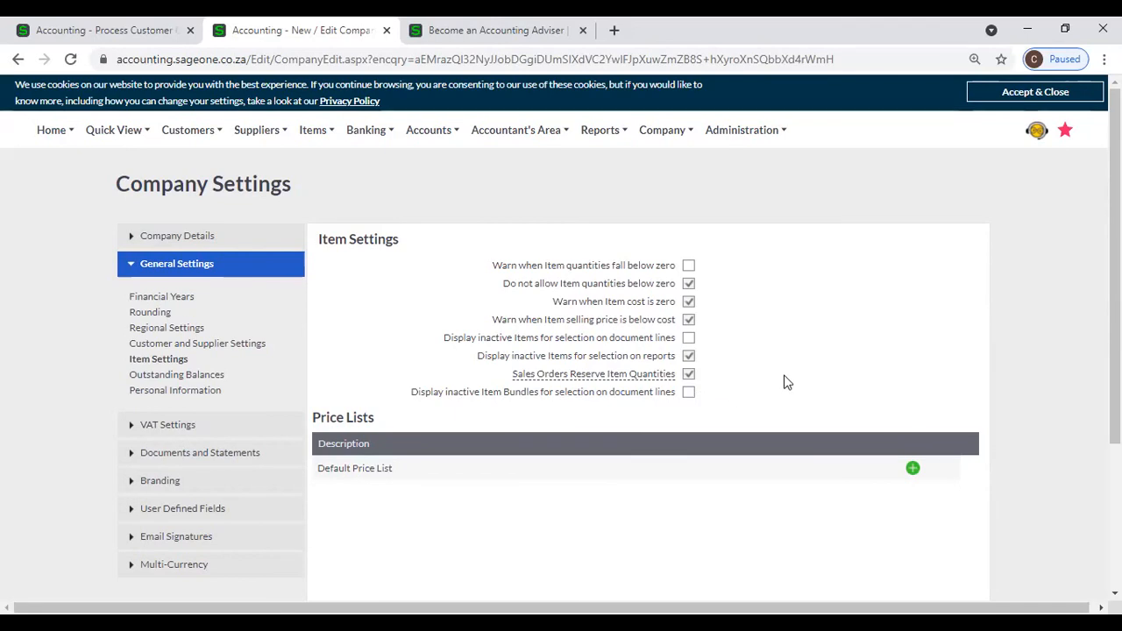
Step: Review the Item Settings options and add a second price list below the Default Price List
{"action": "scroll", "coordinate": [787, 383], "scroll_direction": "down", "scroll_amount": 1}
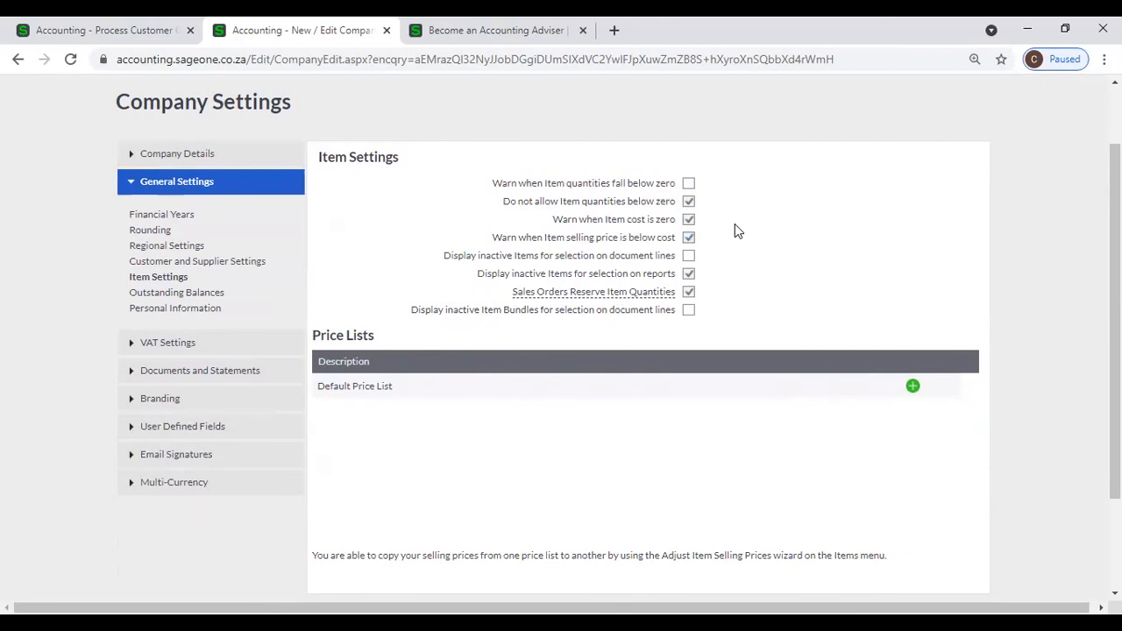
{"action": "scroll", "coordinate": [735, 224], "scroll_direction": "up", "scroll_amount": 2}
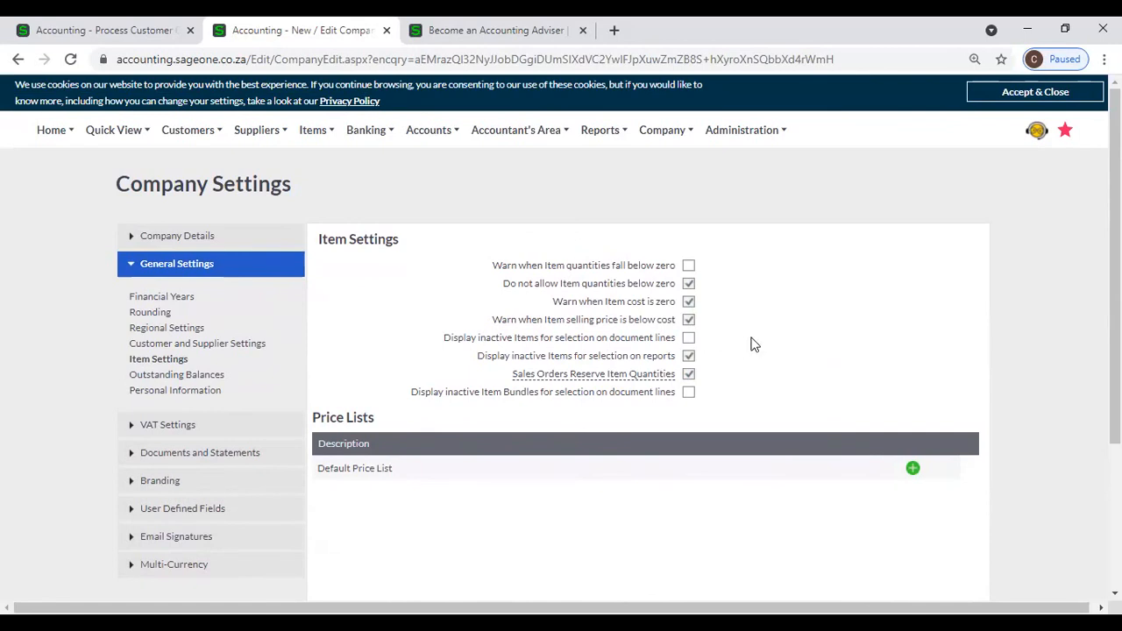
{"action": "scroll", "coordinate": [769, 327], "scroll_direction": "down", "scroll_amount": 3}
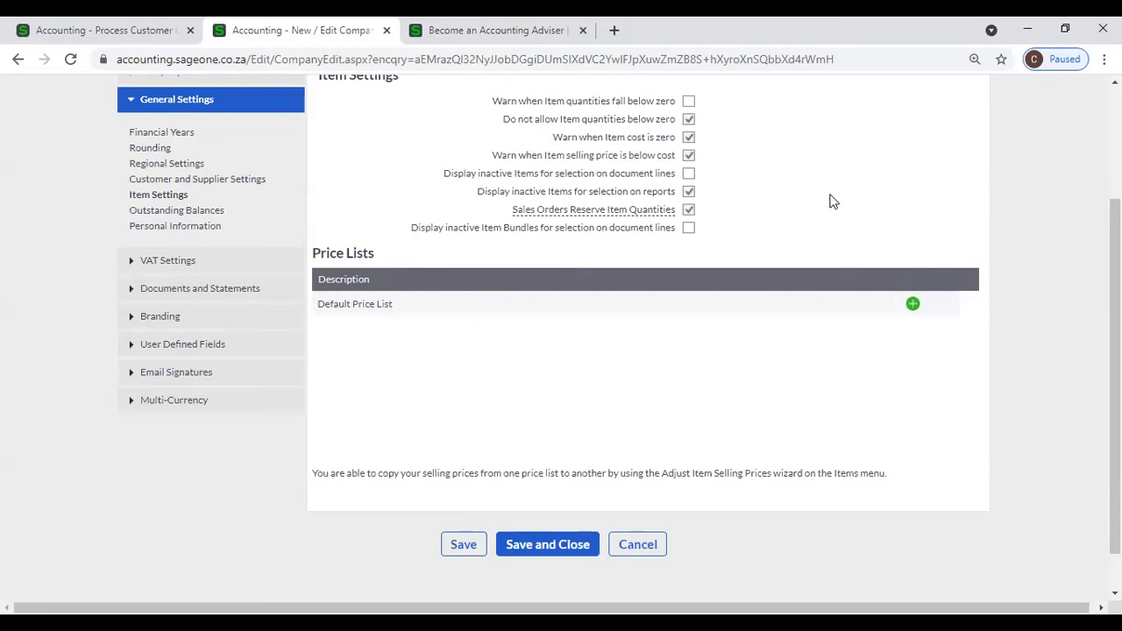
{"action": "left_click", "coordinate": [913, 305]}
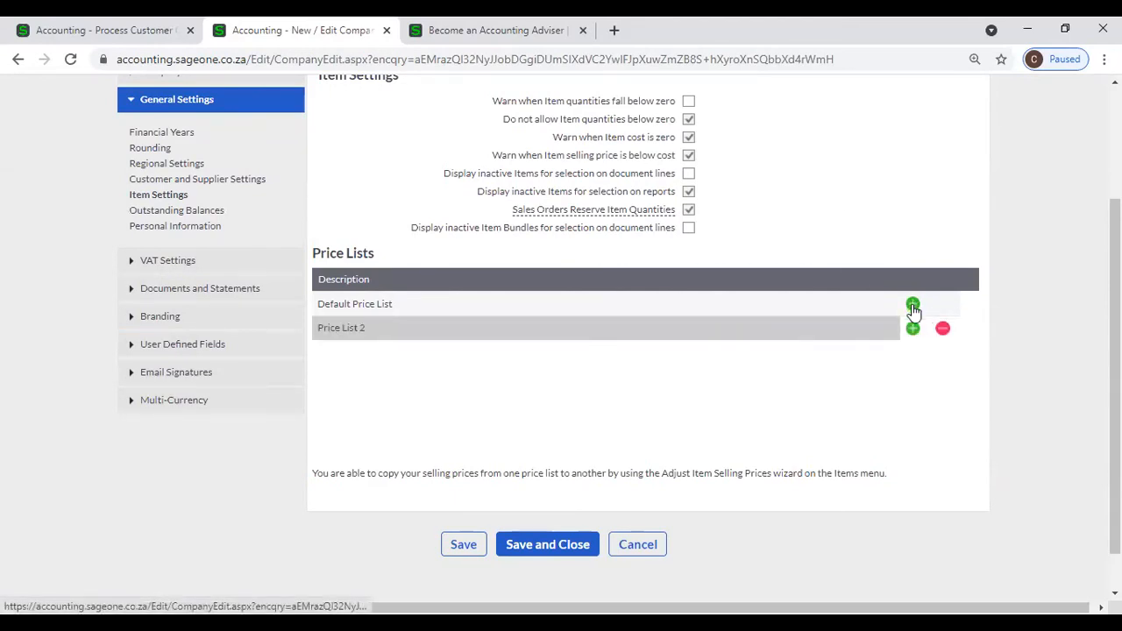
Step: Add a third price list below the Default Price List and select the price list descriptions for editing
{"action": "left_click", "coordinate": [913, 307]}
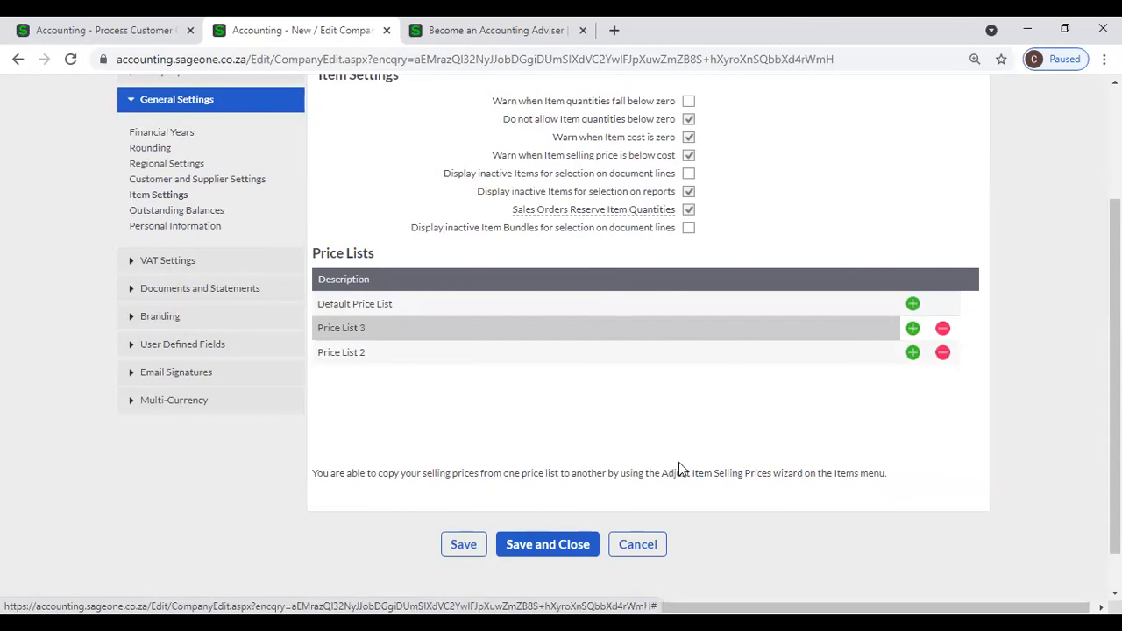
{"action": "left_click", "coordinate": [442, 306]}
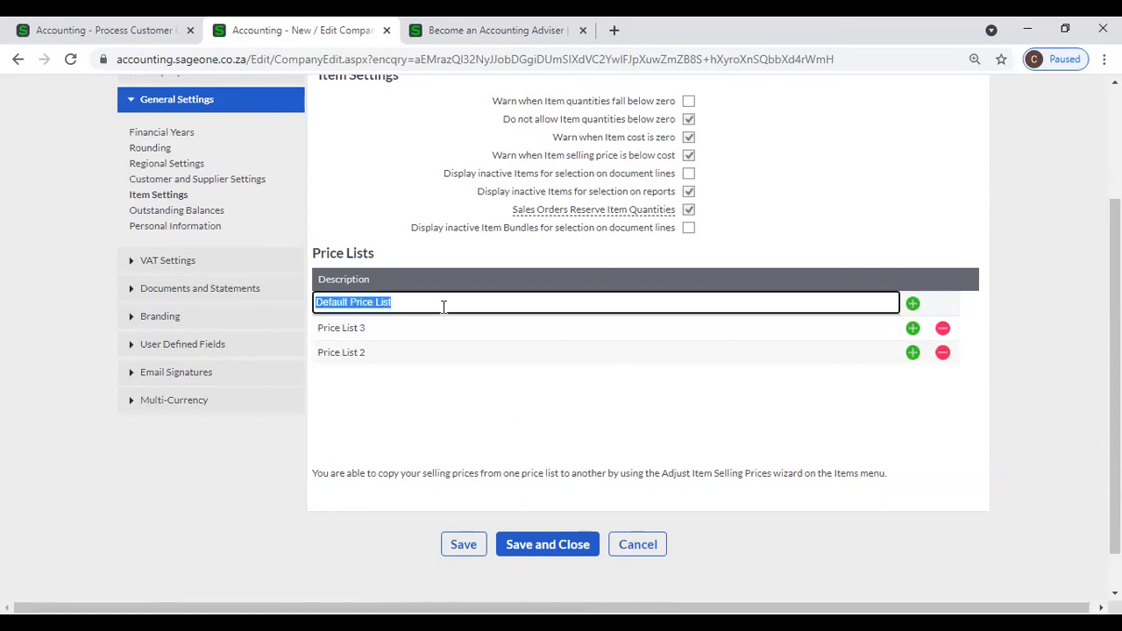
{"action": "left_click", "coordinate": [442, 336]}
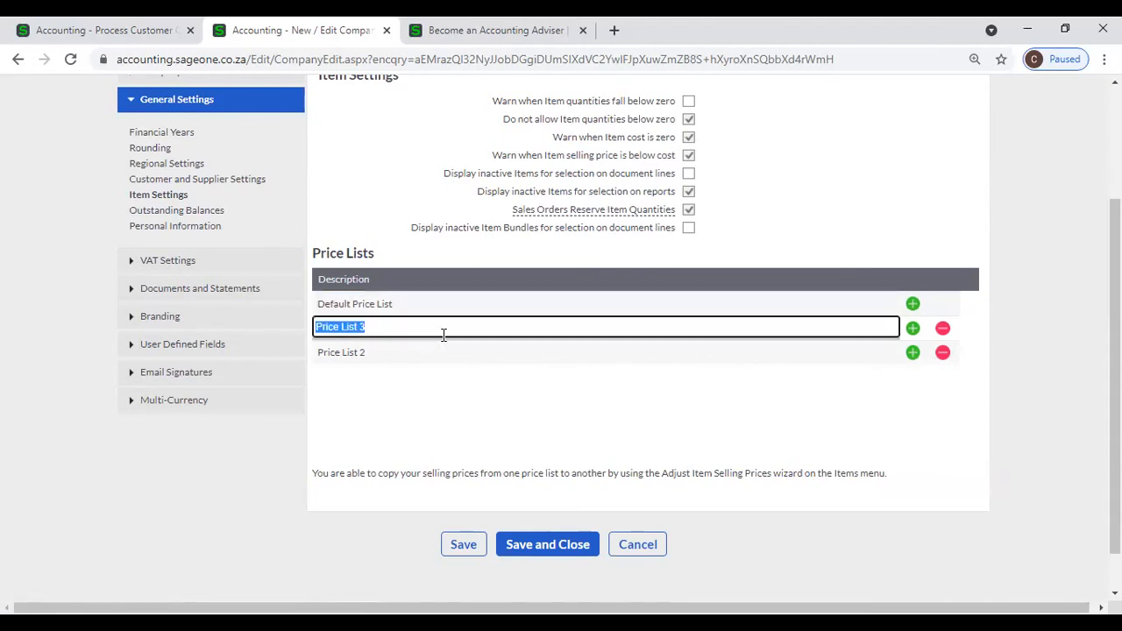
{"action": "left_click", "coordinate": [433, 306]}
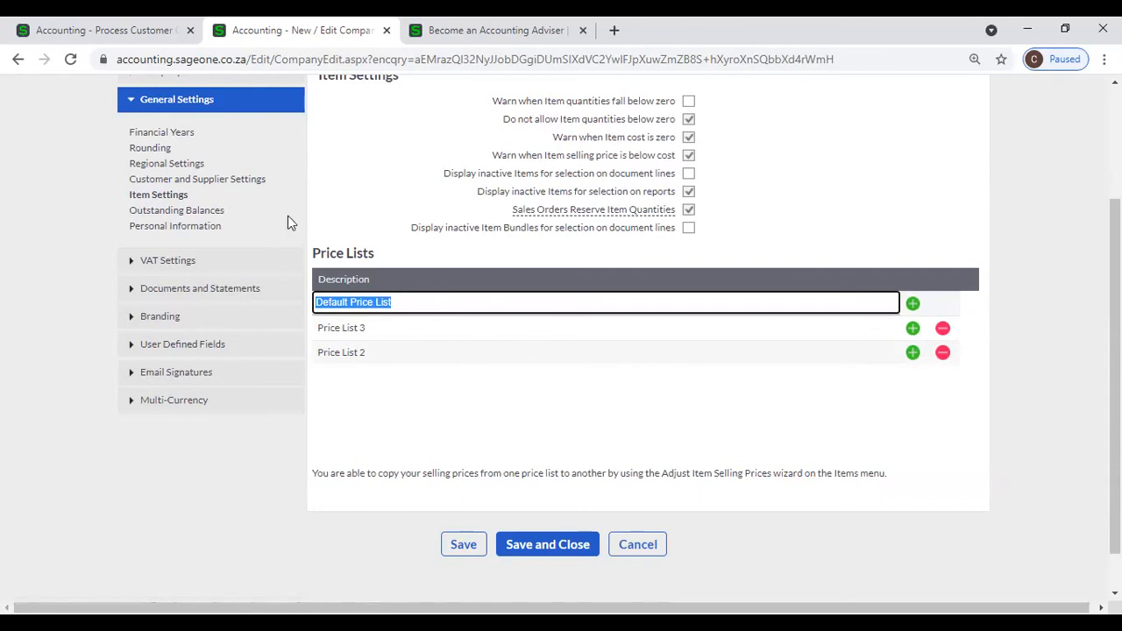
Step: Open a new customer form and examine the Default Price List field in the customer's default settings
{"action": "scroll", "coordinate": [313, 238], "scroll_direction": "up", "scroll_amount": 2}
{"action": "mouse_move", "coordinate": [193, 139]}
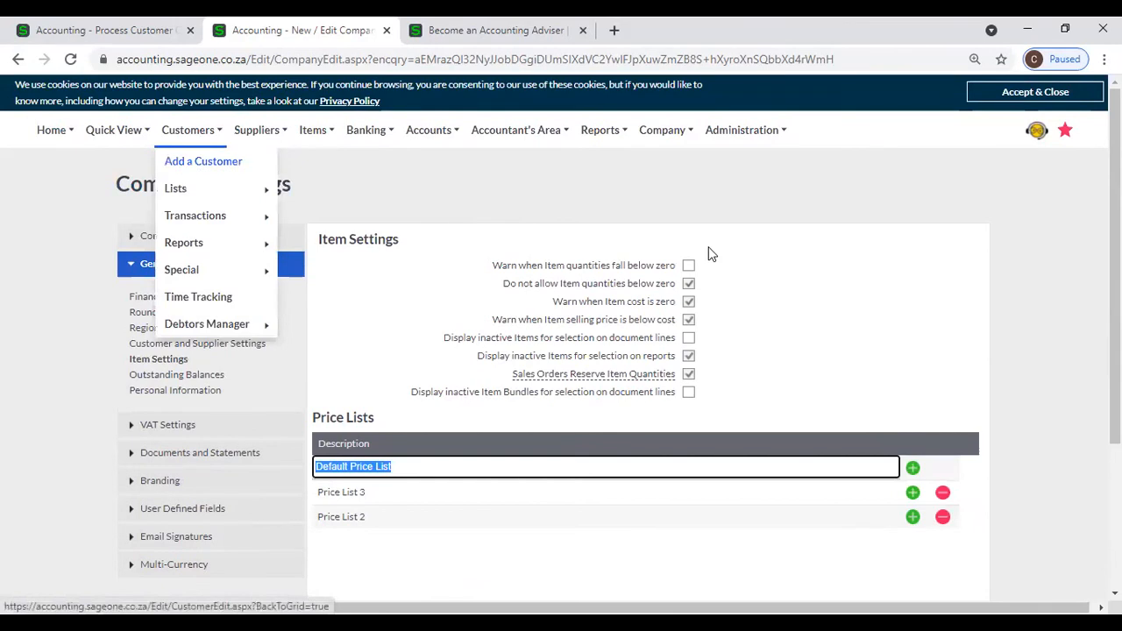
{"action": "left_click", "coordinate": [709, 283]}
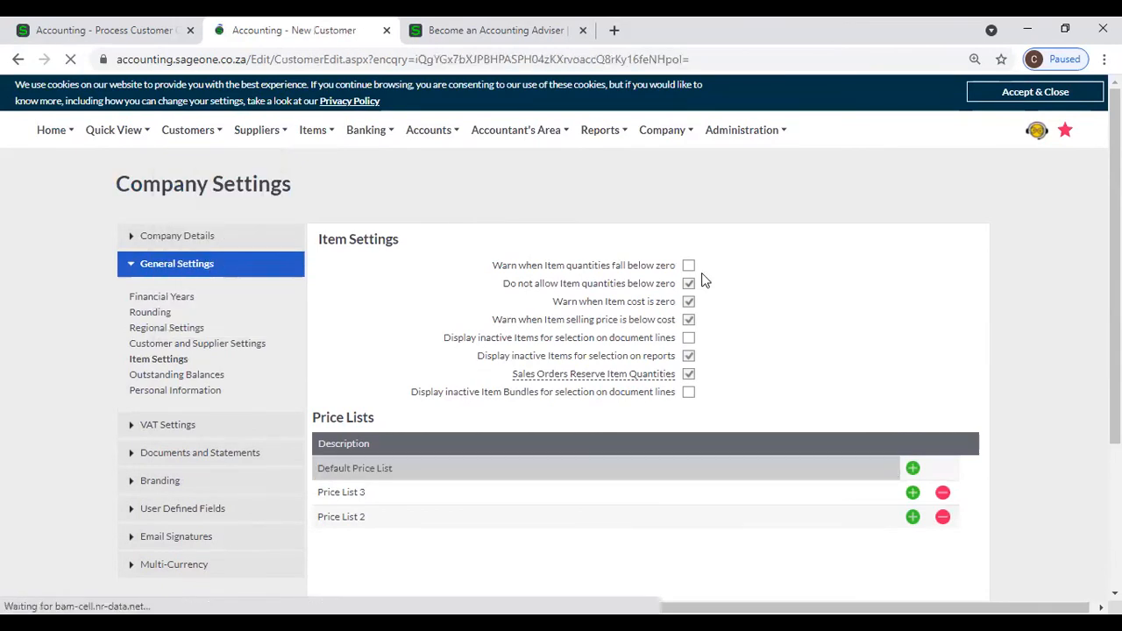
{"action": "scroll", "coordinate": [700, 307], "scroll_direction": "down", "scroll_amount": 4}
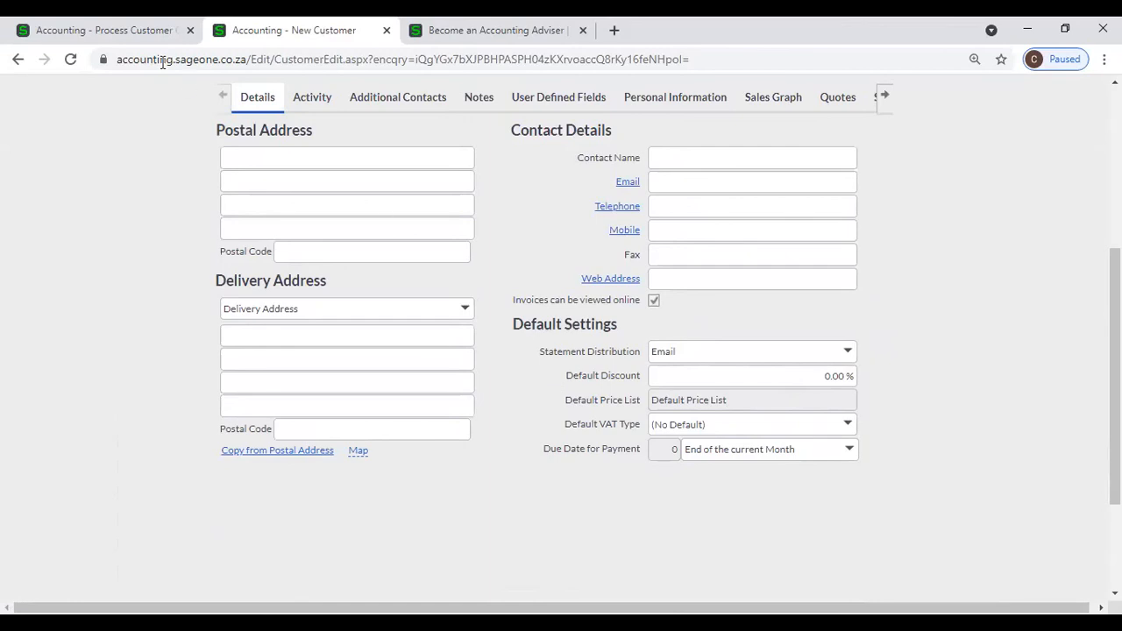
{"action": "scroll", "coordinate": [723, 114], "scroll_direction": "up", "scroll_amount": 4}
Step: Return to the company settings and show the Item Settings under General Settings
{"action": "left_click", "coordinate": [664, 139]}
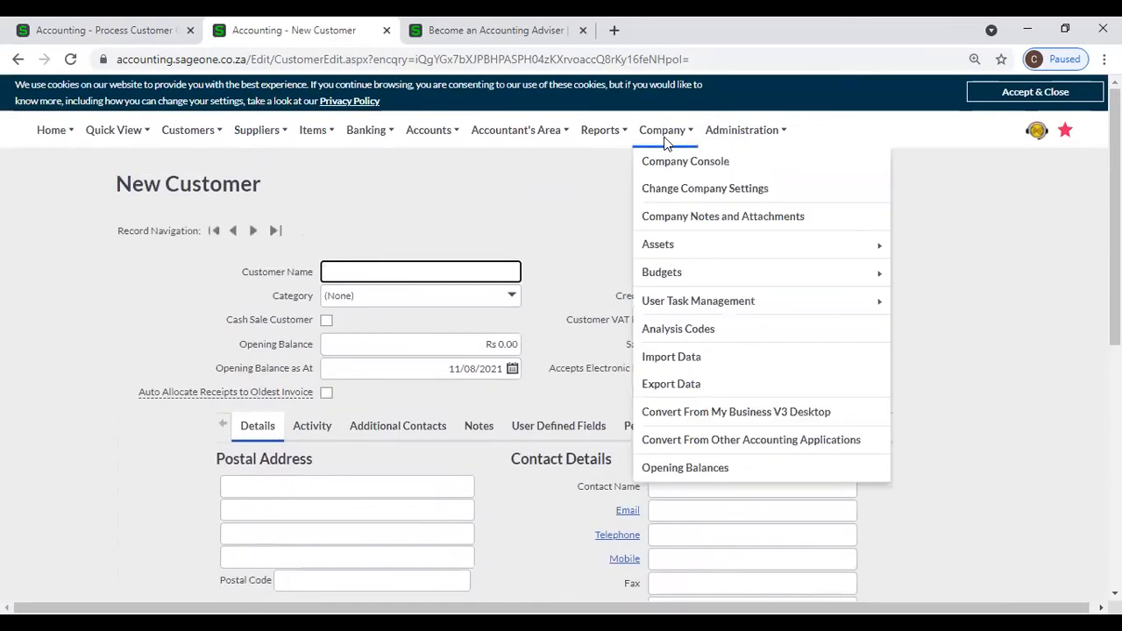
{"action": "left_click", "coordinate": [661, 194]}
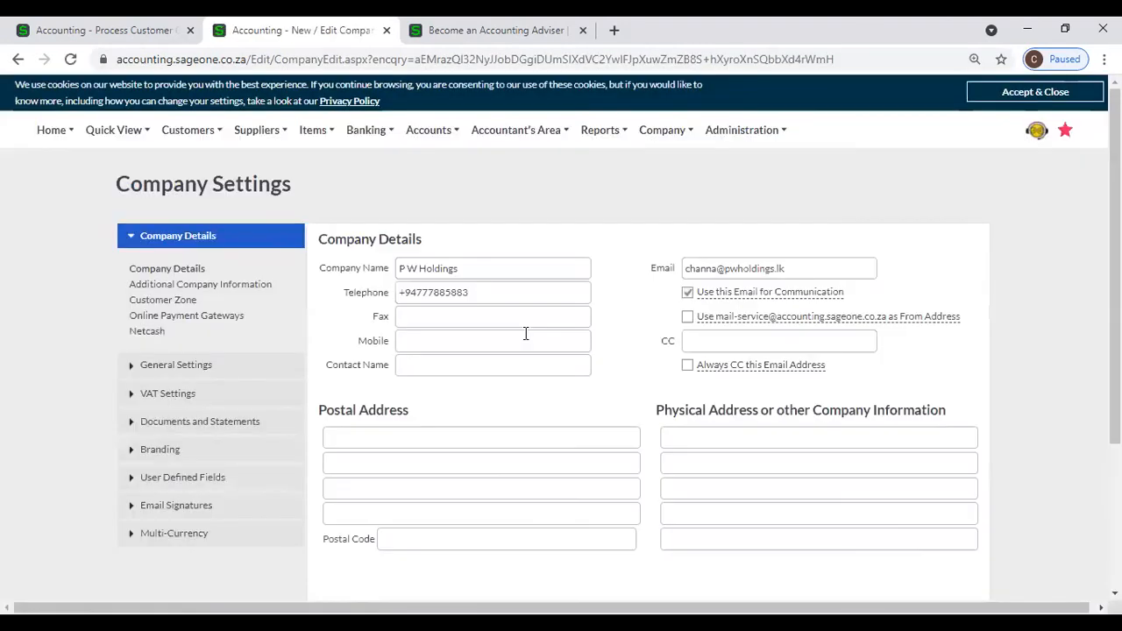
{"action": "left_click", "coordinate": [234, 379]}
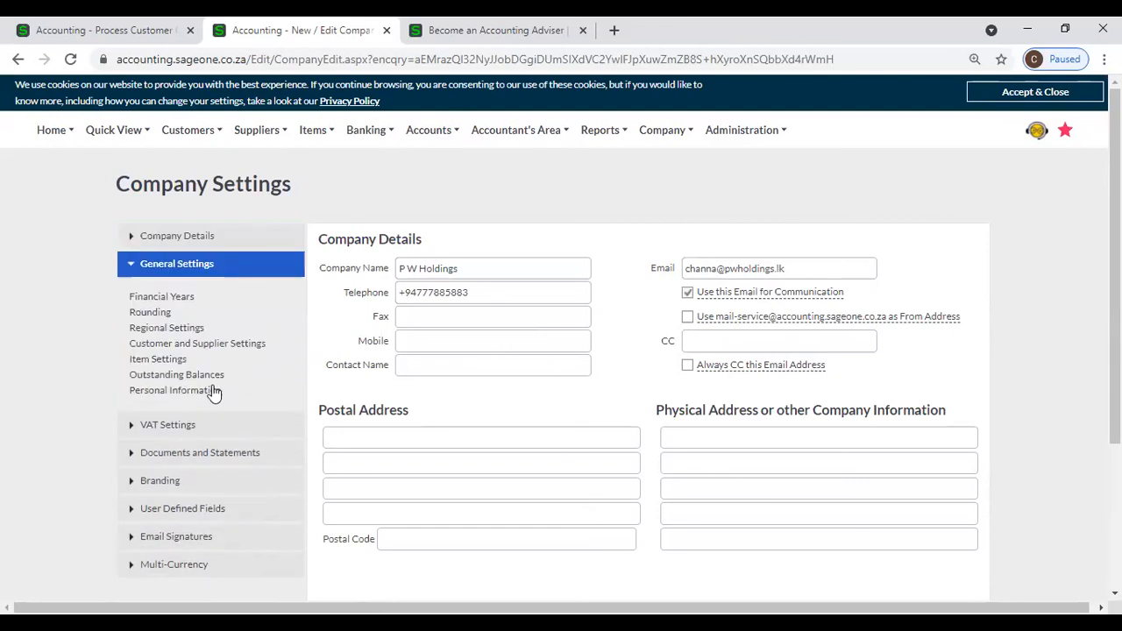
{"action": "left_click", "coordinate": [158, 359]}
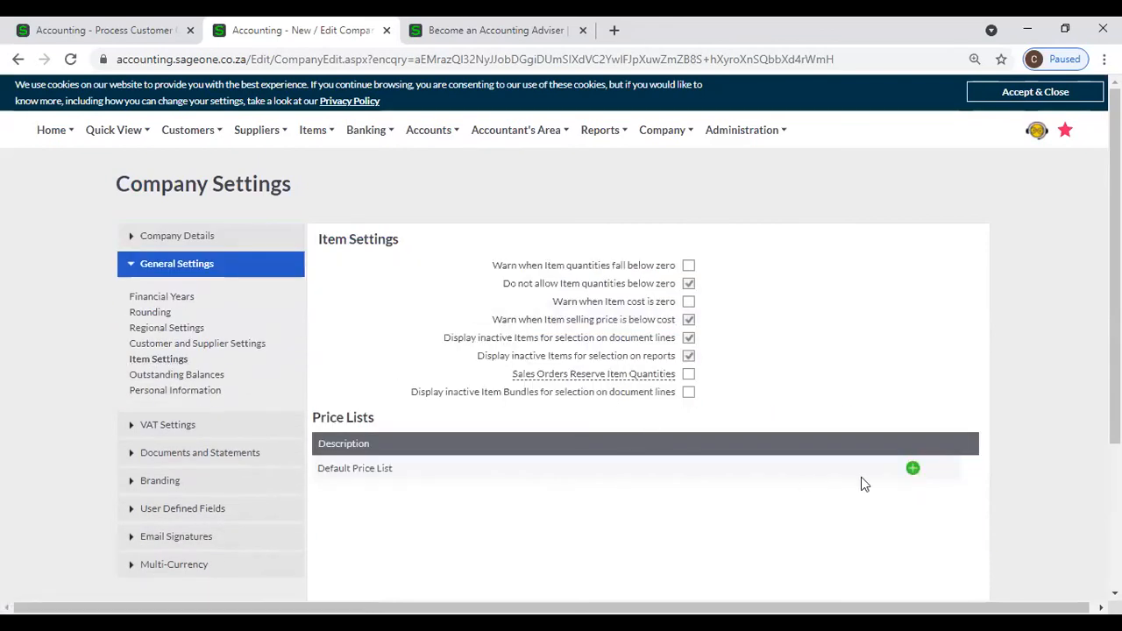
Step: Rename the Default Price List as Retail Price List
{"action": "left_click", "coordinate": [469, 469]}
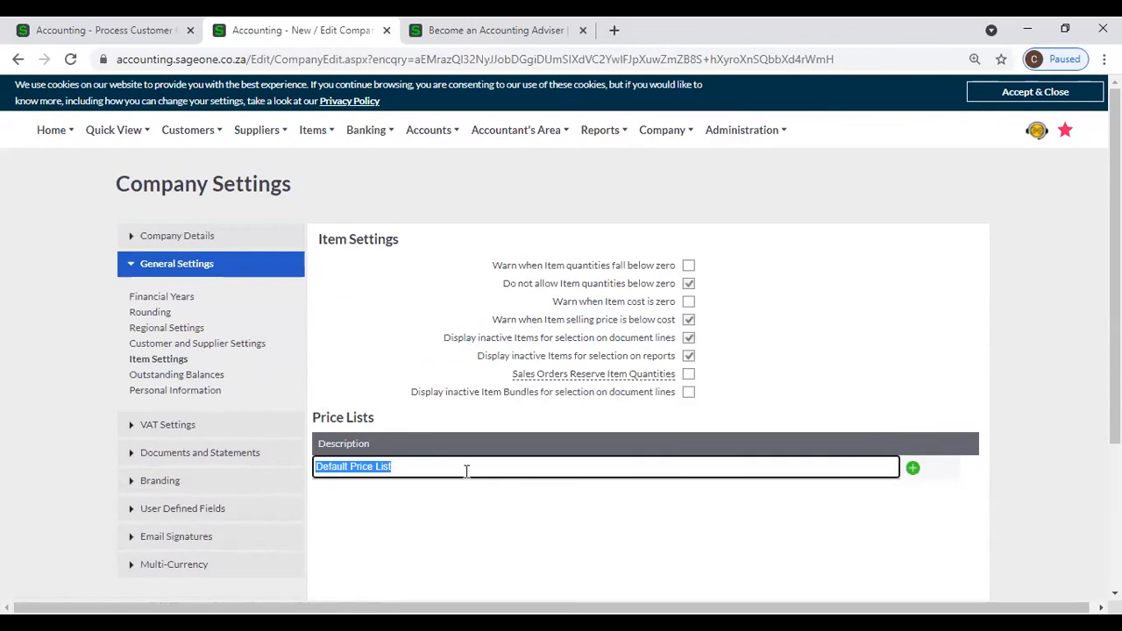
{"action": "type", "text": "Reta"}
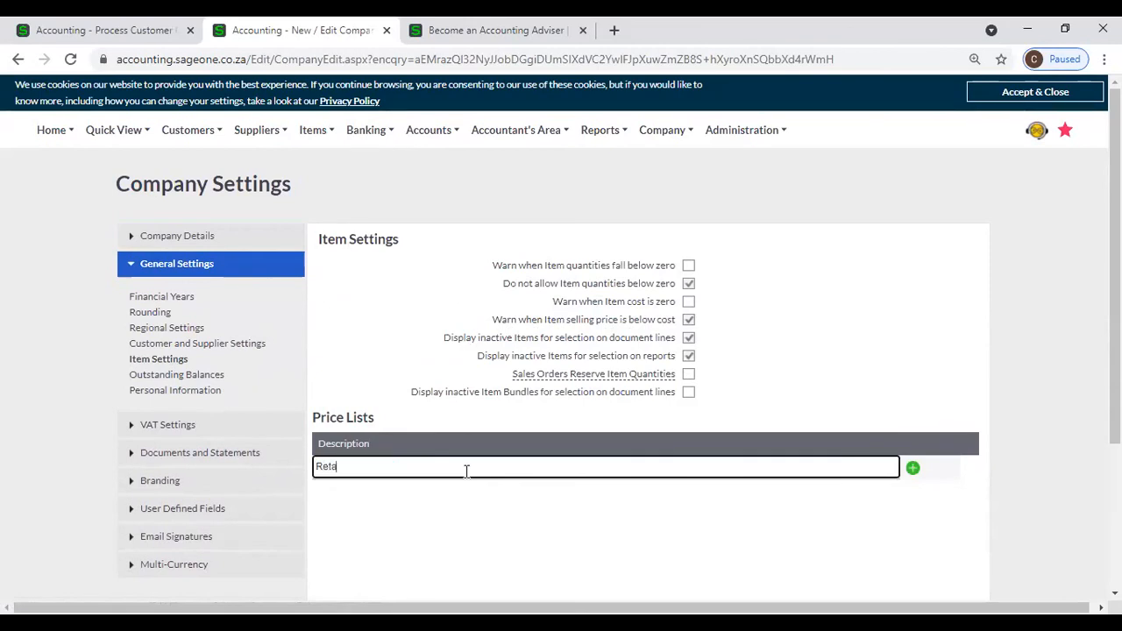
{"action": "key", "text": "BackSpace"}
{"action": "key", "text": "BackSpace"}
{"action": "key", "text": "BackSpace"}
{"action": "key", "text": "BackSpace"}
{"action": "type", "text": "Retail Price List"}
{"action": "left_click", "coordinate": [436, 488]}
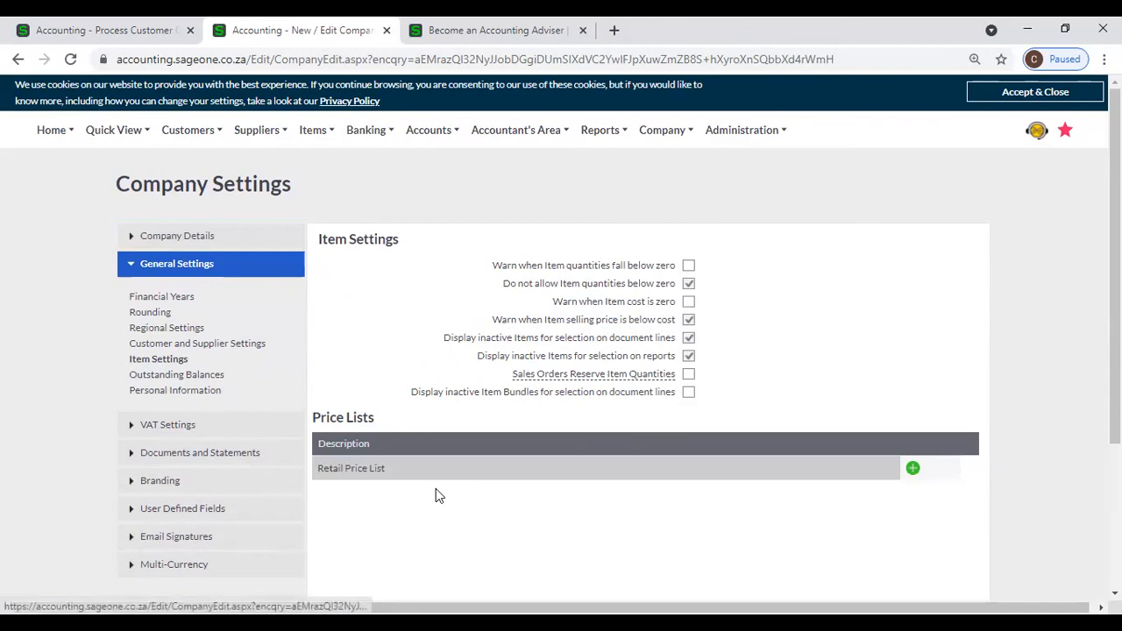
{"action": "left_click", "coordinate": [353, 476]}
{"action": "left_click", "coordinate": [357, 490]}
Step: Add new price lists below Retail Price List, delete Price List 2, and rename the remaining new one as Wholesale Price List
{"action": "left_click", "coordinate": [915, 472]}
{"action": "left_click", "coordinate": [914, 469]}
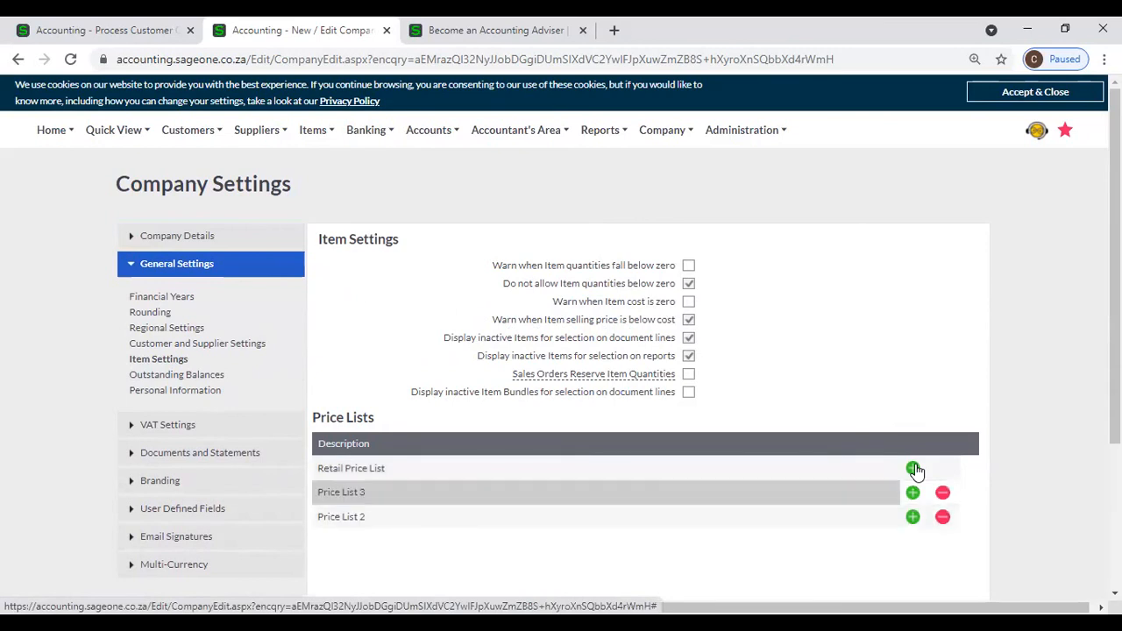
{"action": "left_click", "coordinate": [944, 521]}
{"action": "left_click", "coordinate": [418, 494]}
{"action": "type", "text": "Wholesale Price List"}
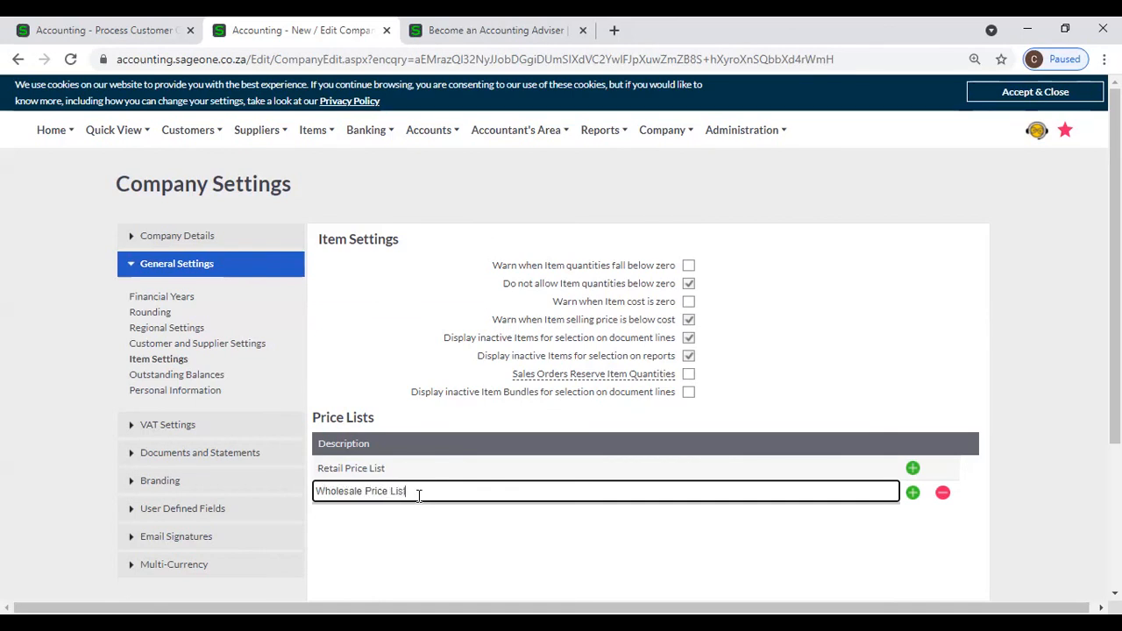
Step: Add a third price list below Wholesale Price List and save the company settings, declining to update the VAT number
{"action": "left_click", "coordinate": [913, 493]}
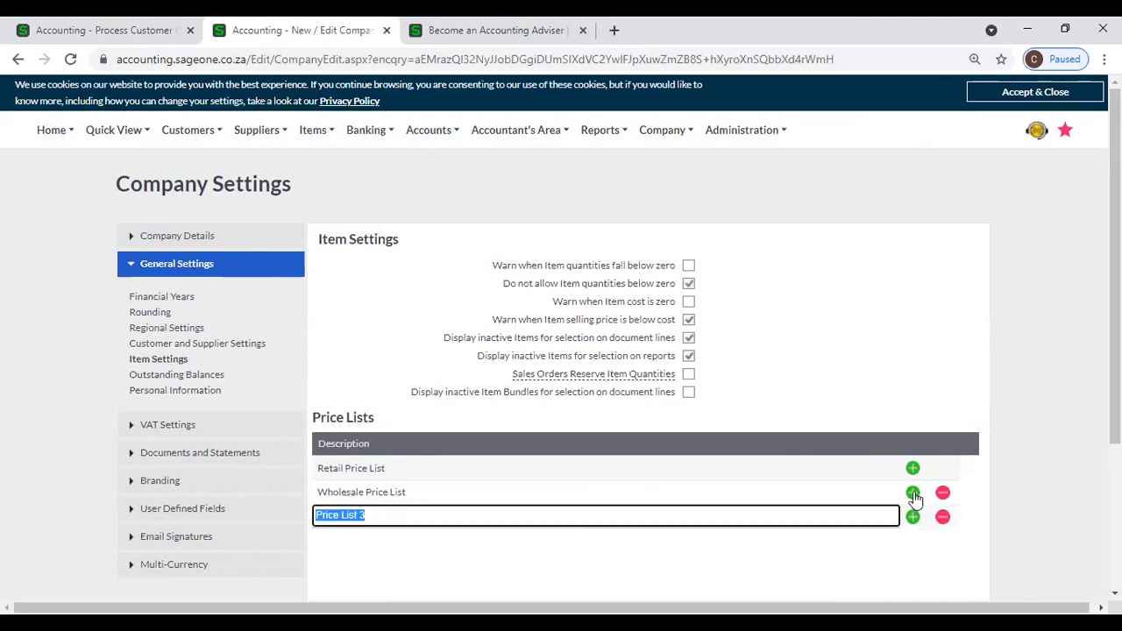
{"action": "scroll", "coordinate": [837, 391], "scroll_direction": "down", "scroll_amount": 3}
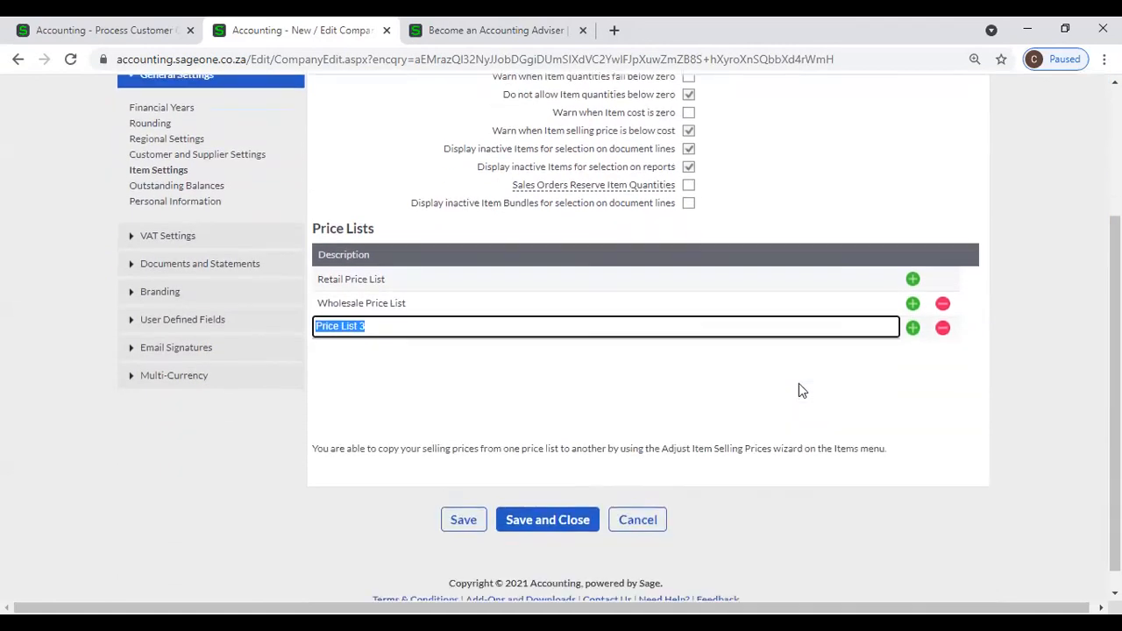
{"action": "left_click", "coordinate": [464, 497]}
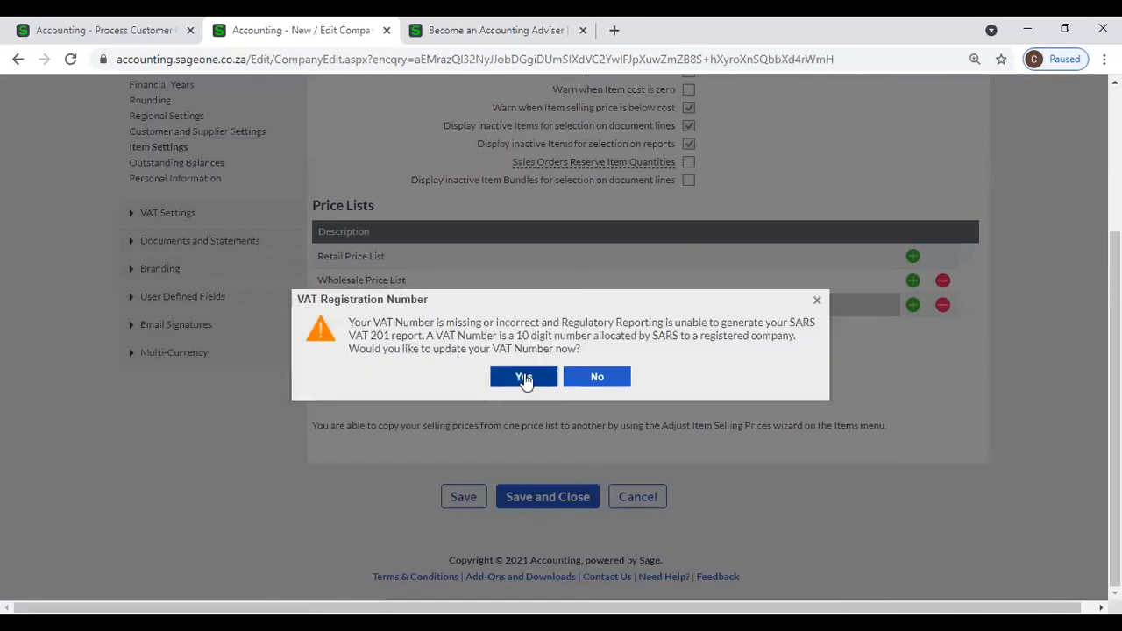
{"action": "left_click", "coordinate": [577, 378]}
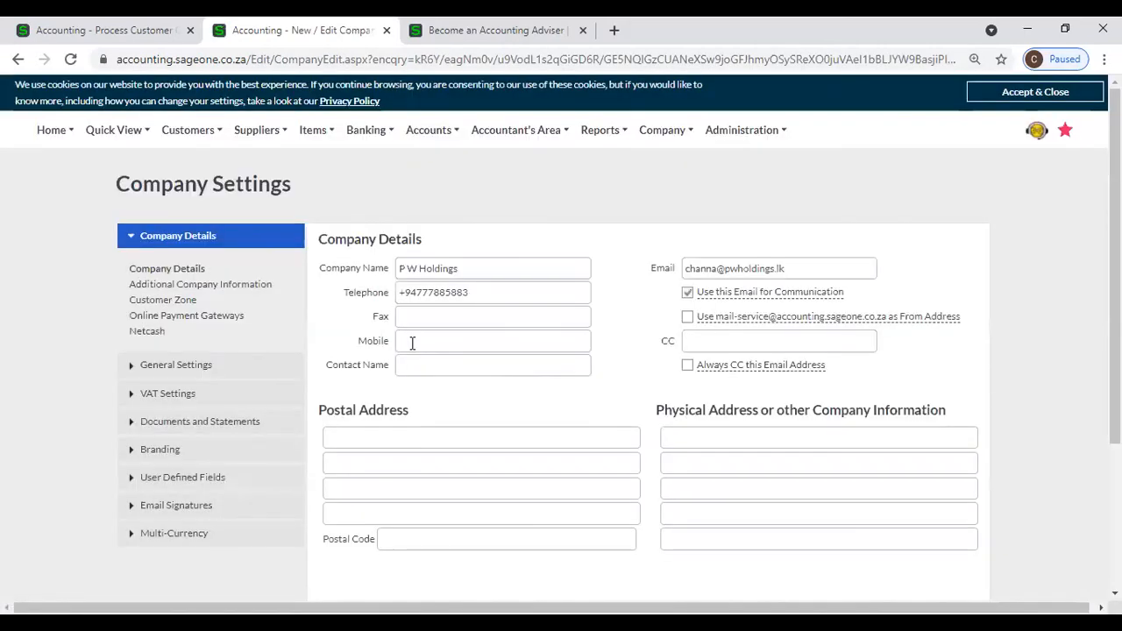
Step: Open a new customer form and examine which price lists are available as the customer's default
{"action": "mouse_move", "coordinate": [187, 134]}
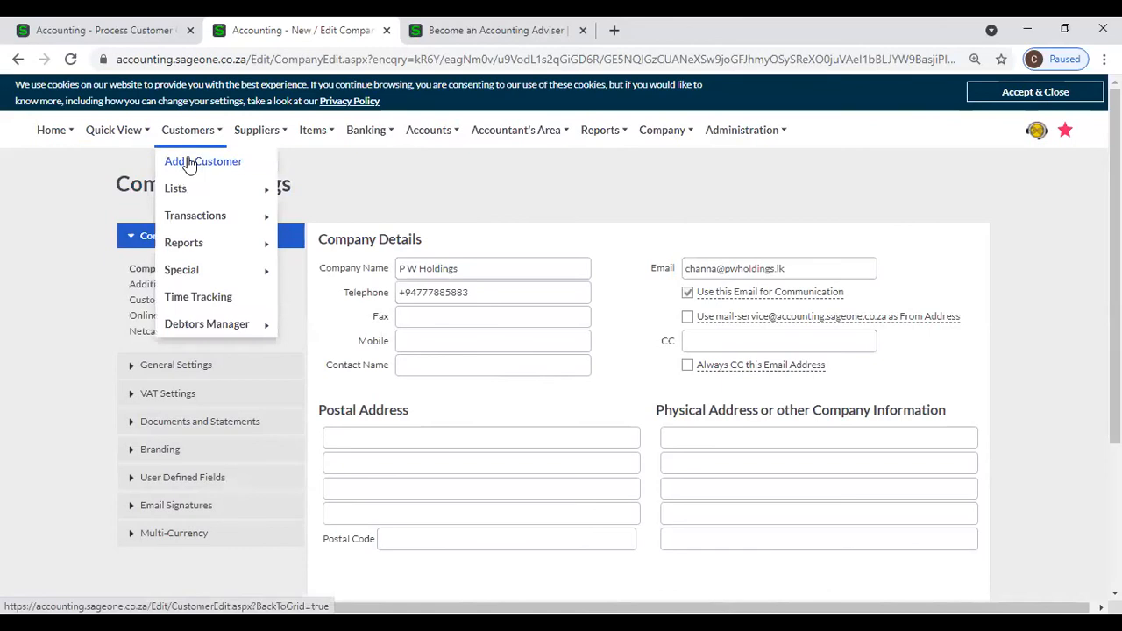
{"action": "left_click", "coordinate": [189, 165]}
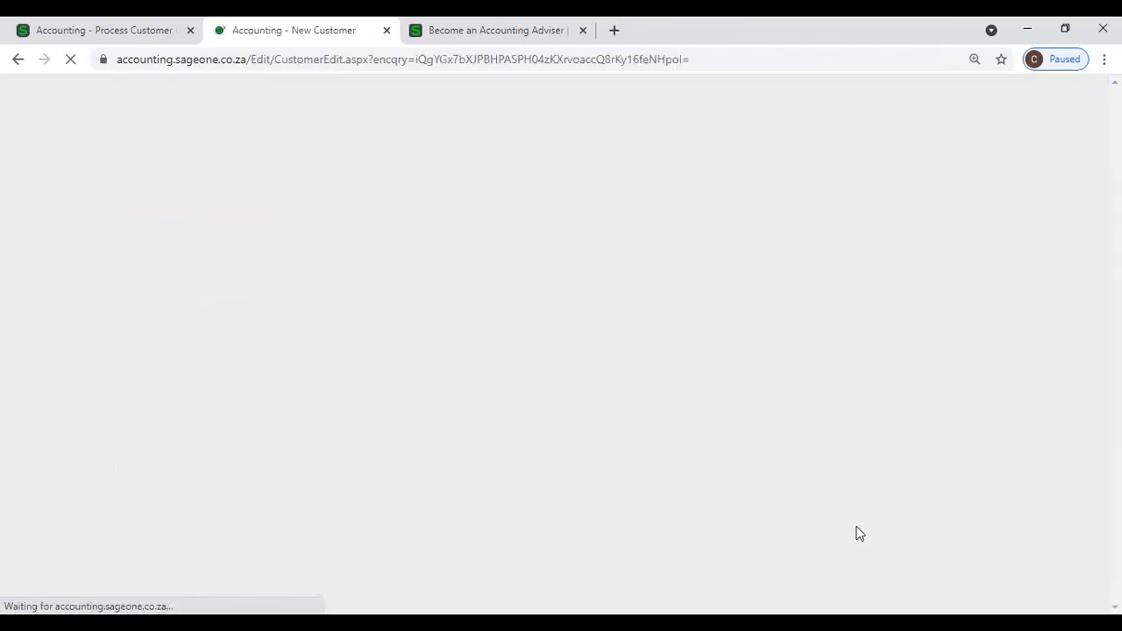
{"action": "scroll", "coordinate": [850, 529], "scroll_direction": "down", "scroll_amount": 5}
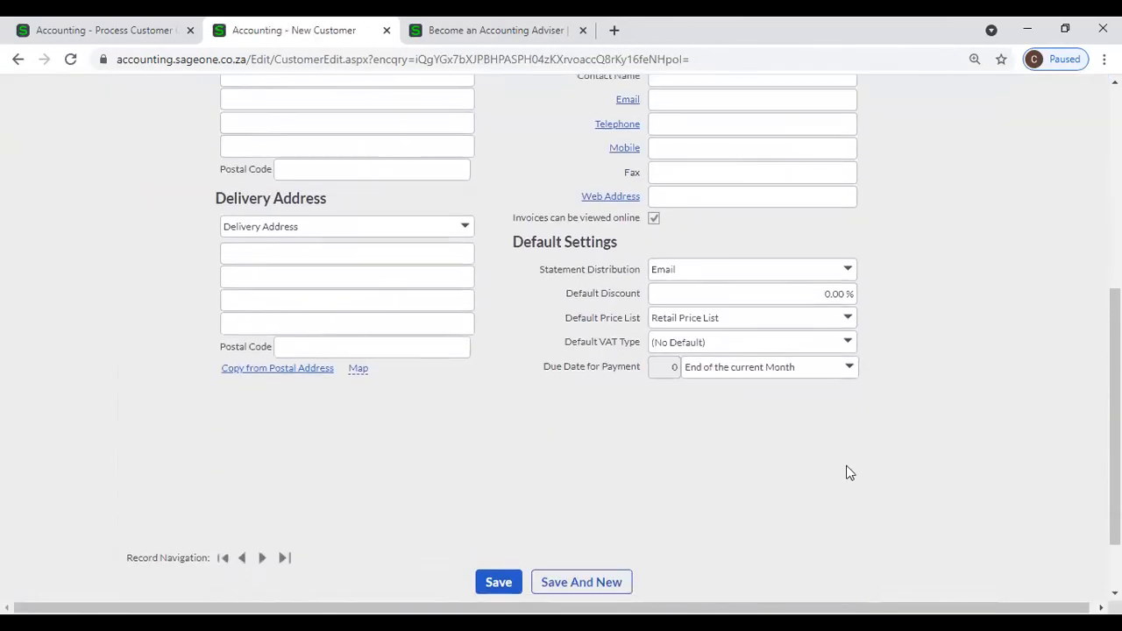
{"action": "left_click", "coordinate": [847, 318]}
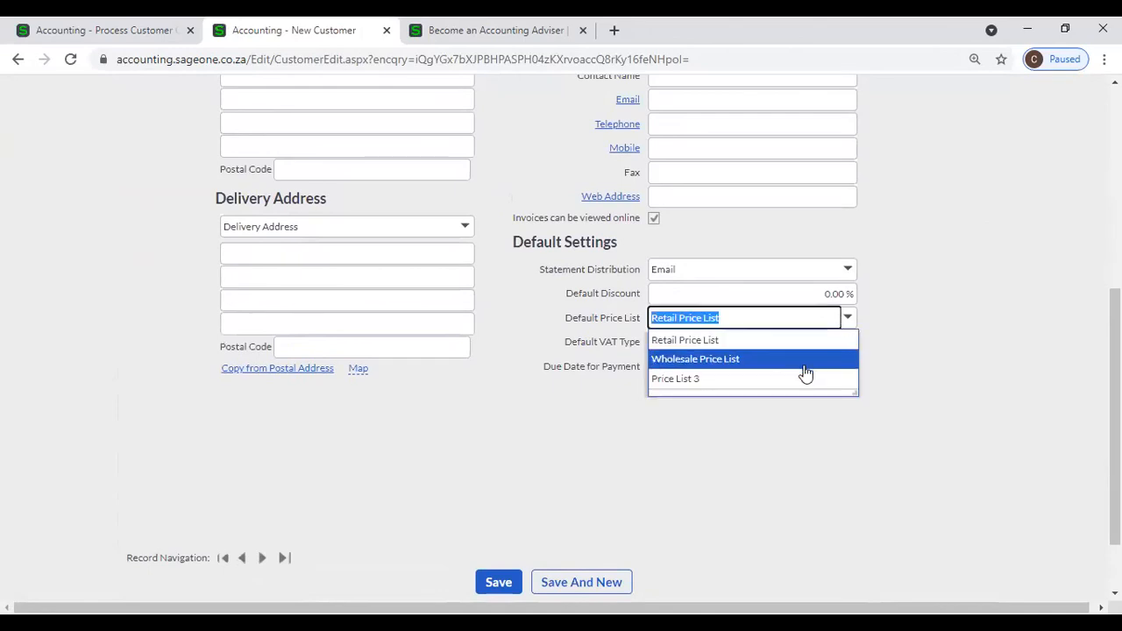
{"action": "left_click", "coordinate": [914, 336]}
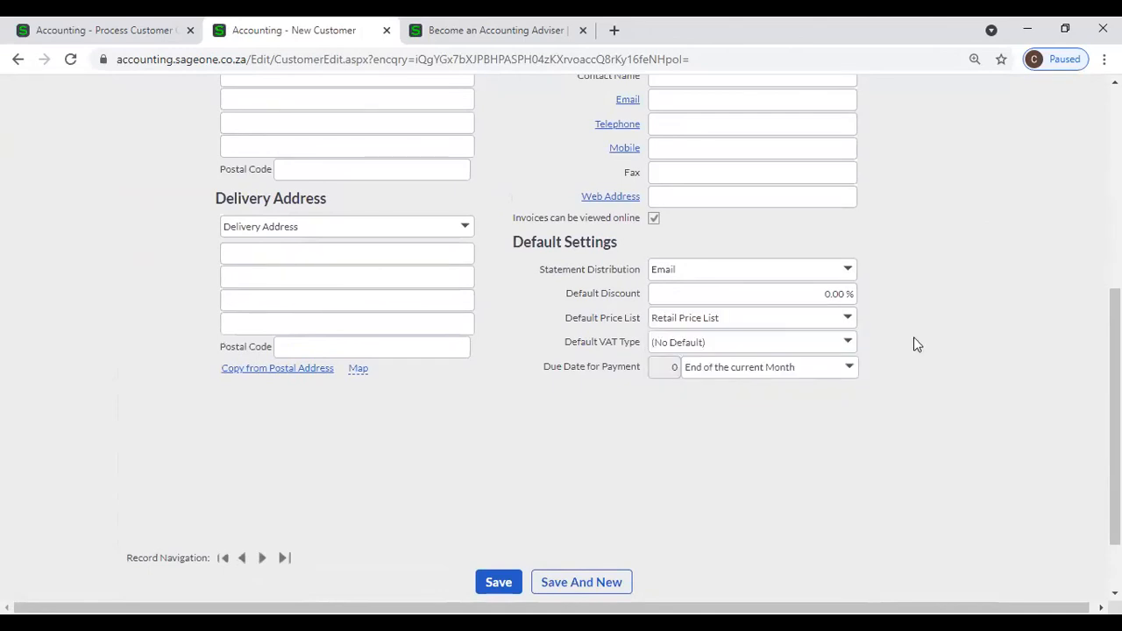
Step: Leave the new customer form and reopen the company's Item Settings
{"action": "scroll", "coordinate": [912, 337], "scroll_direction": "up", "scroll_amount": 5}
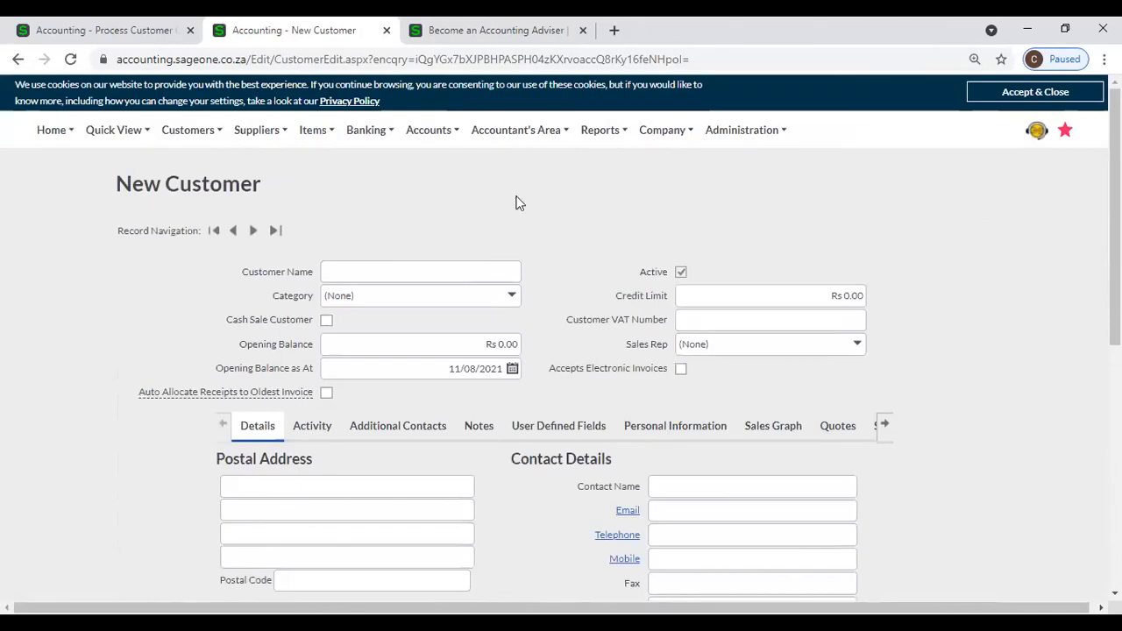
{"action": "mouse_move", "coordinate": [664, 132]}
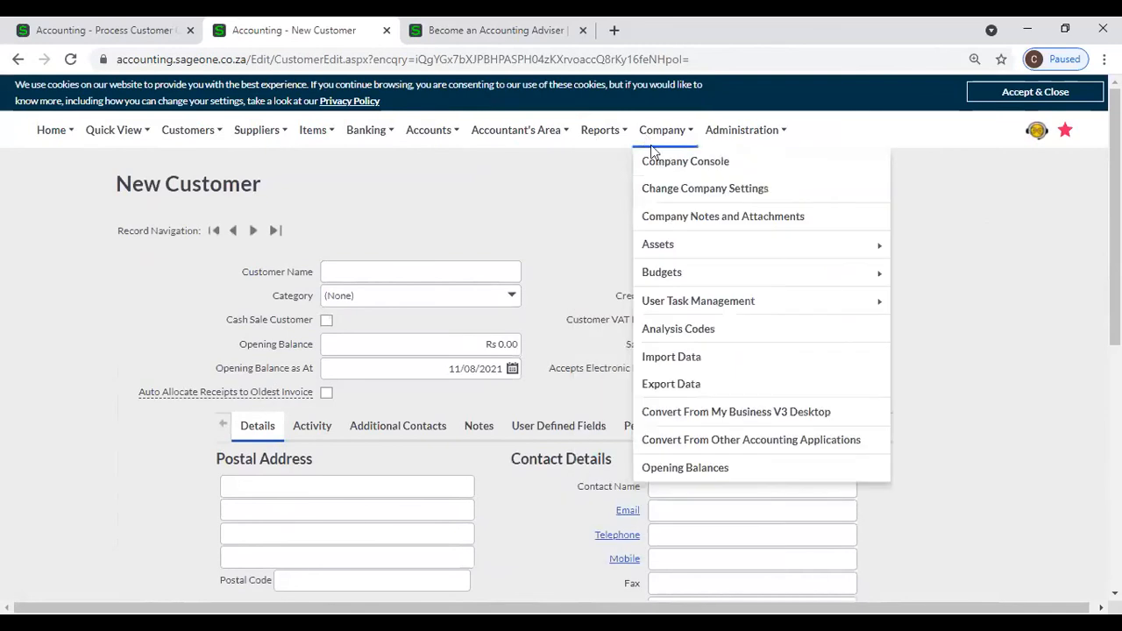
{"action": "left_click", "coordinate": [686, 199]}
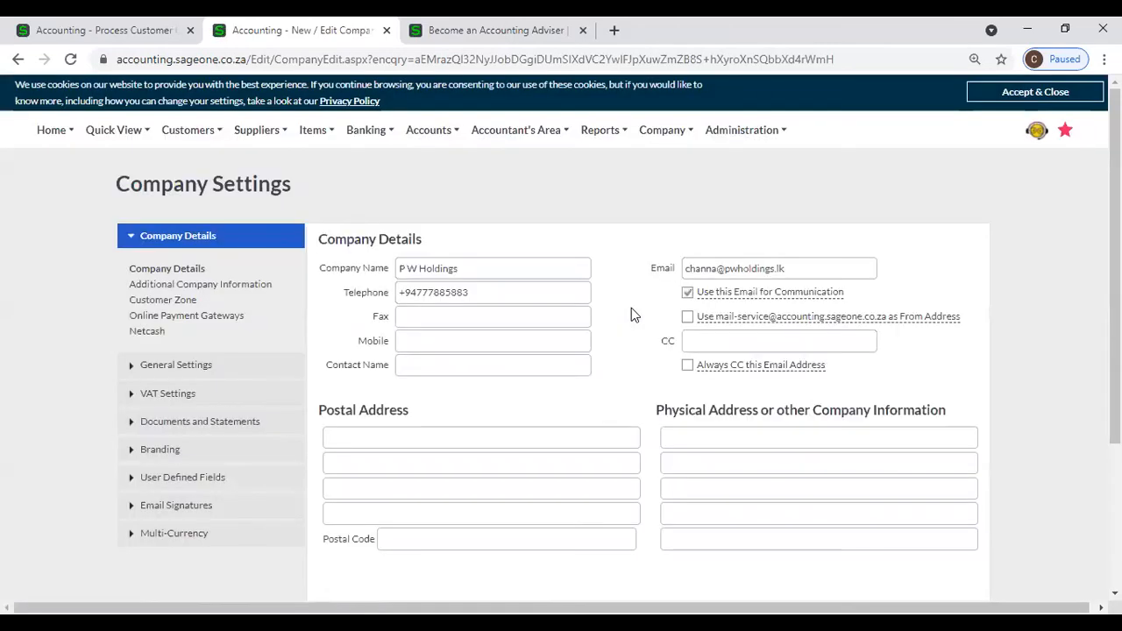
{"action": "left_click", "coordinate": [205, 369]}
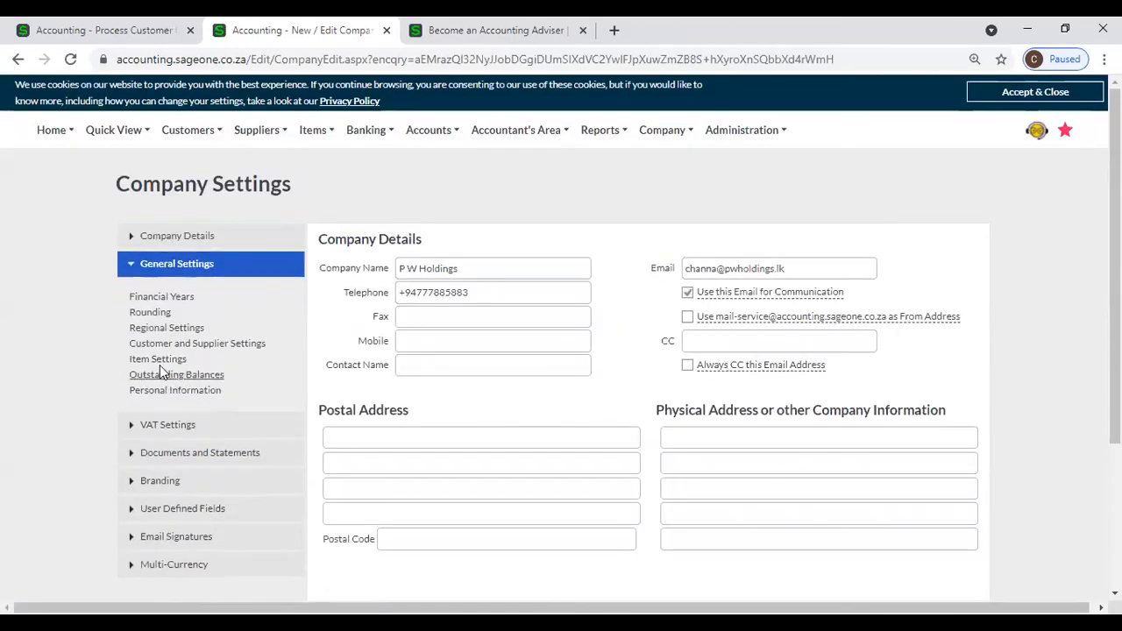
{"action": "left_click", "coordinate": [160, 367]}
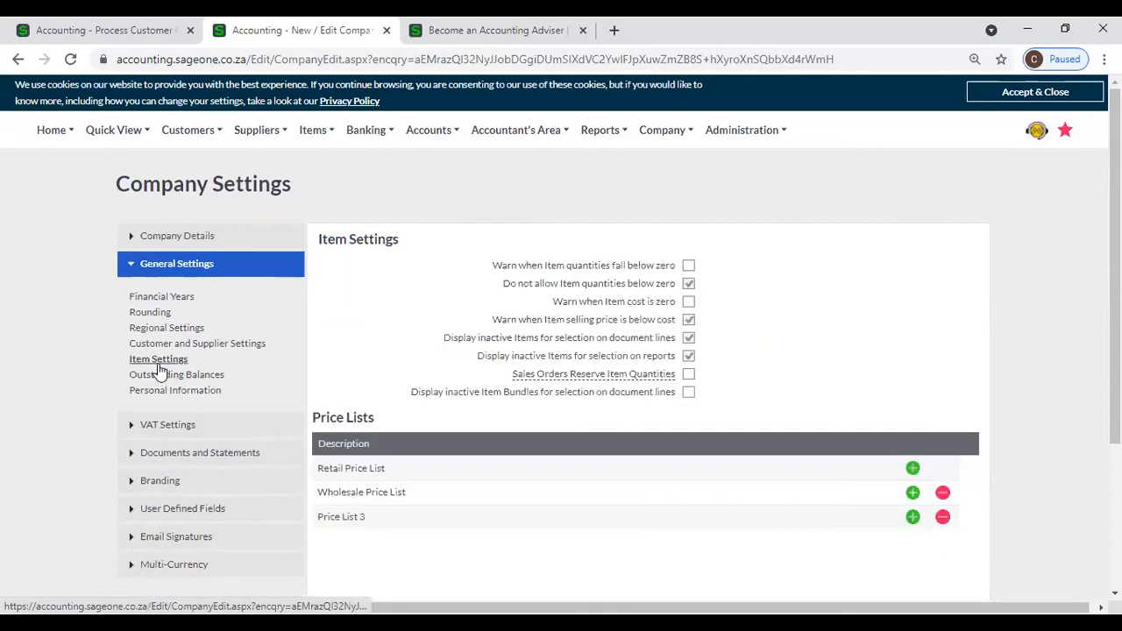
Step: Review the Wholesale Price List and Price List 3 descriptions, then save the company settings and choose to update the VAT number
{"action": "scroll", "coordinate": [964, 468], "scroll_direction": "down", "scroll_amount": 2}
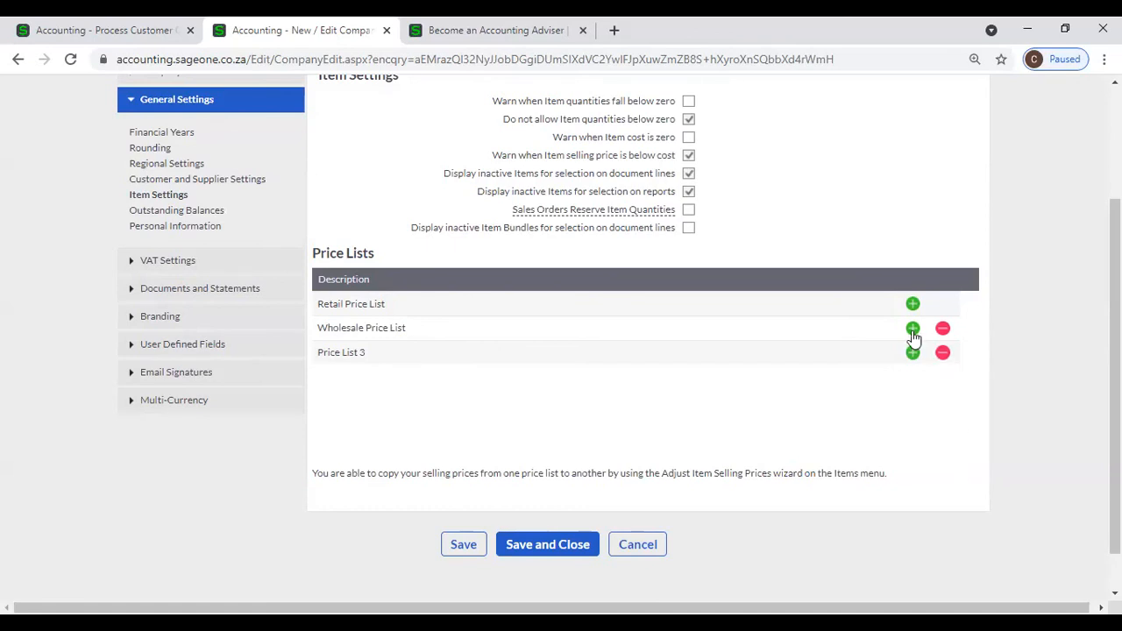
{"action": "left_click", "coordinate": [369, 328]}
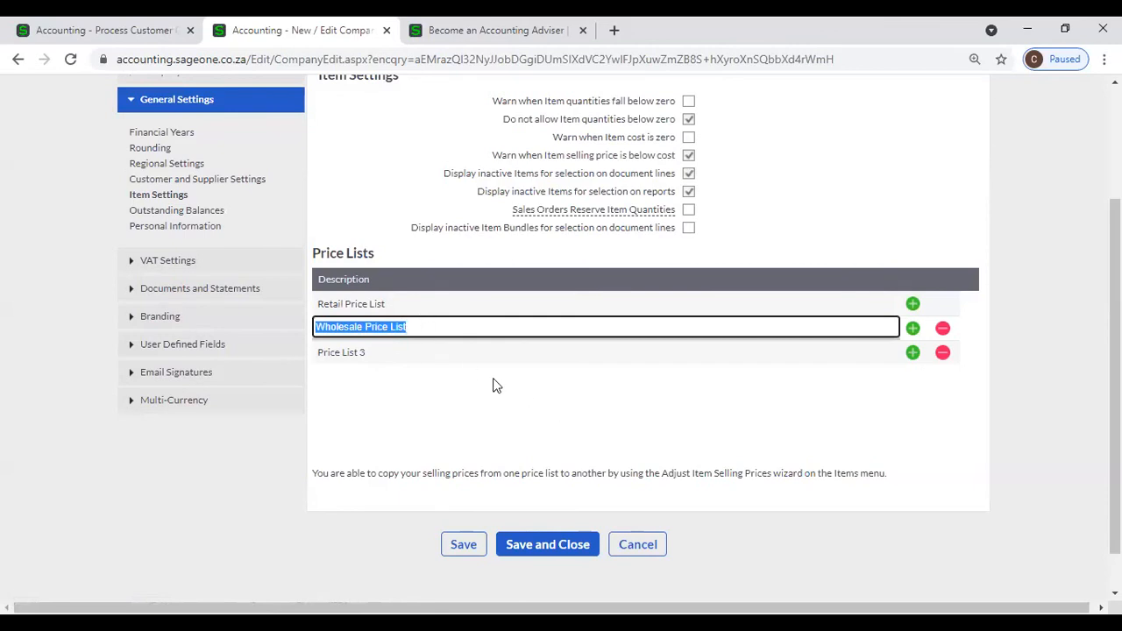
{"action": "left_click", "coordinate": [446, 351]}
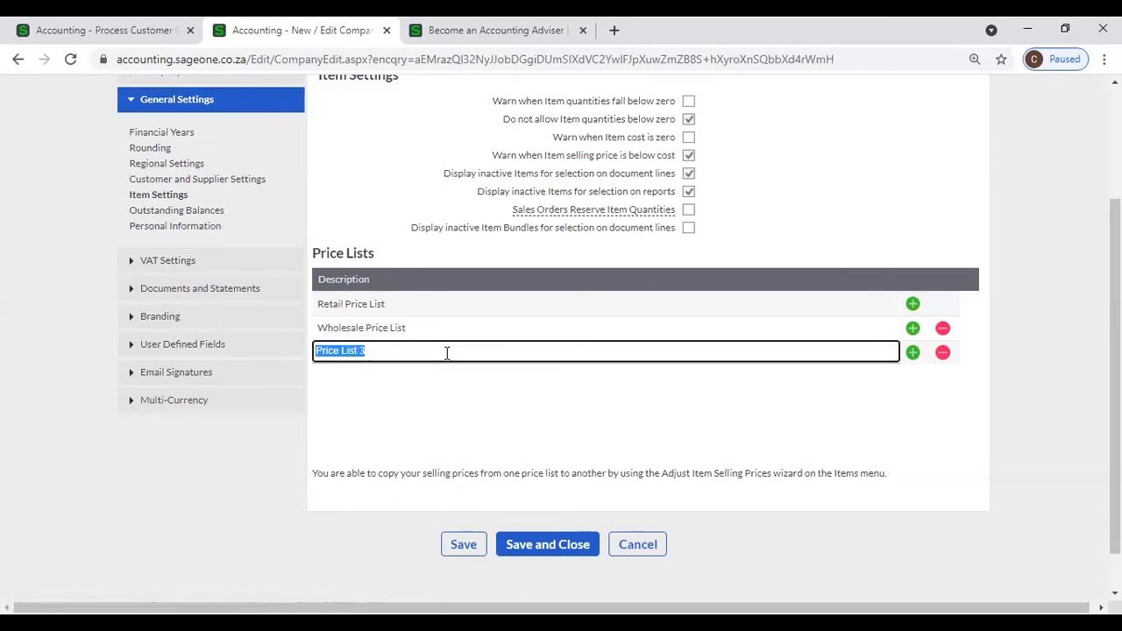
{"action": "left_click", "coordinate": [465, 545]}
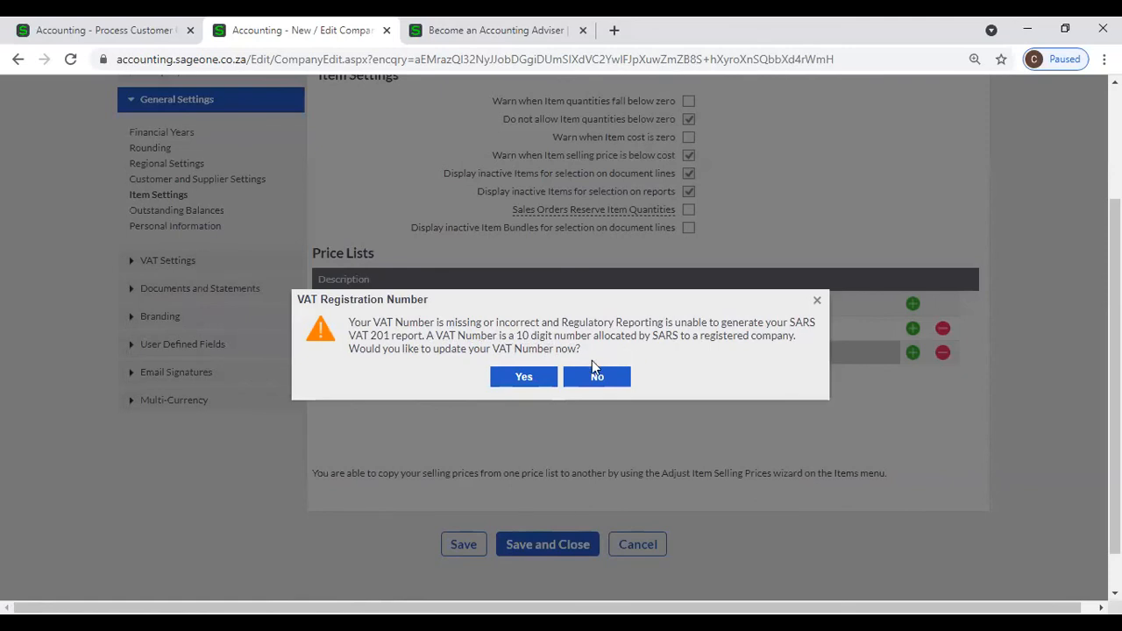
{"action": "left_click", "coordinate": [534, 377]}
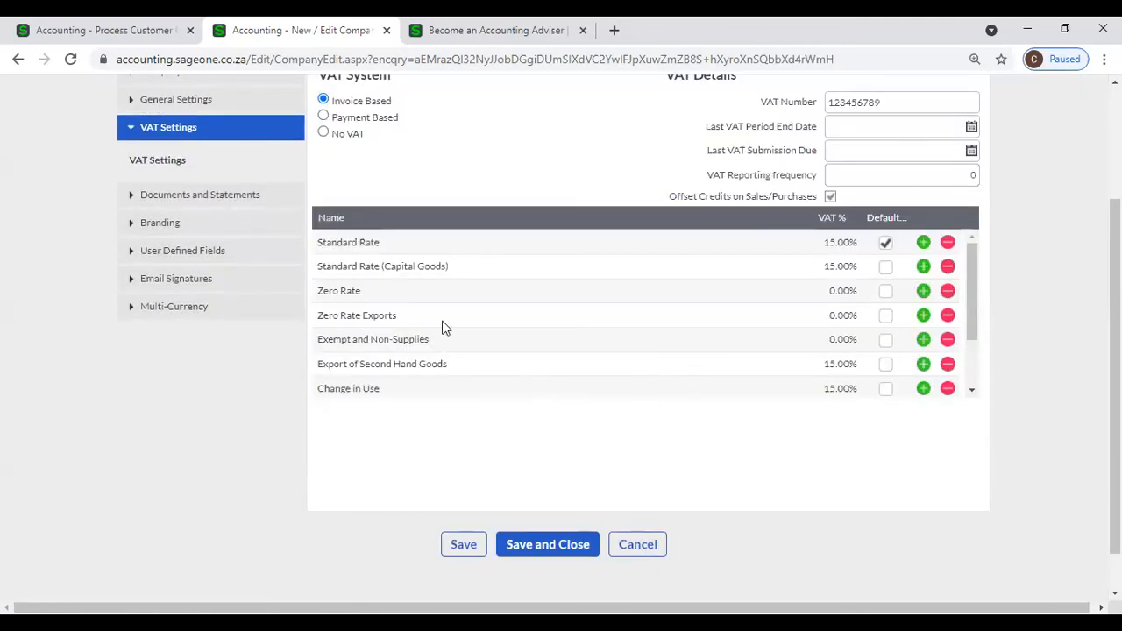
Step: Complete the company's VAT number by adding a final 0 in the VAT details, and save the company settings
{"action": "scroll", "coordinate": [556, 325], "scroll_direction": "up", "scroll_amount": 1}
{"action": "double_click", "coordinate": [894, 182]}
{"action": "left_click", "coordinate": [894, 182]}
{"action": "type", "text": "0"}
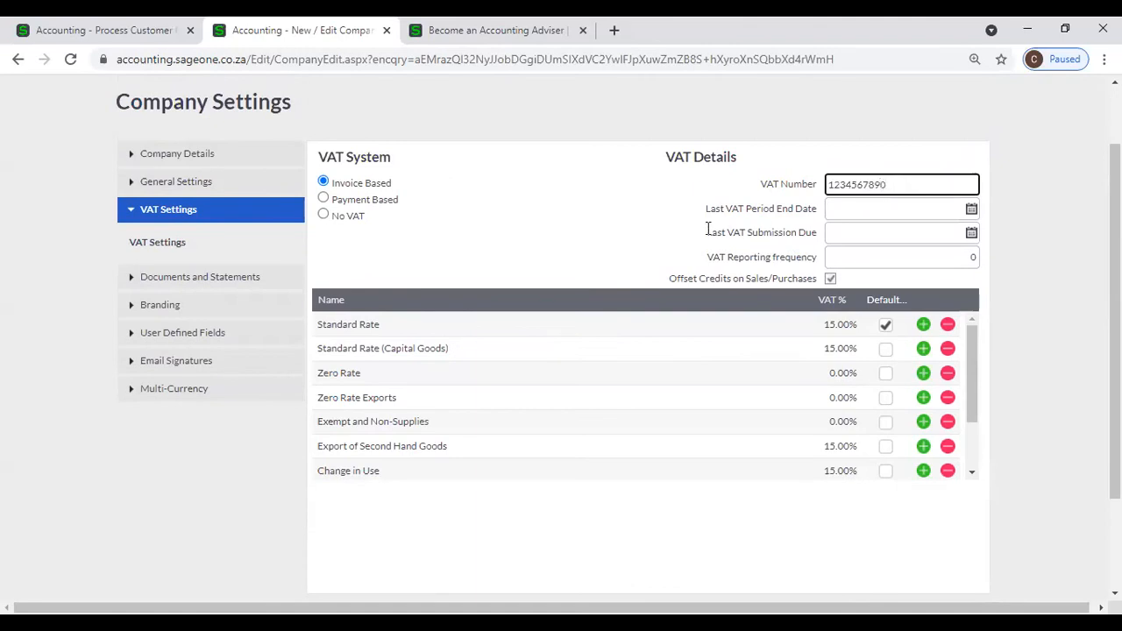
{"action": "scroll", "coordinate": [571, 260], "scroll_direction": "down", "scroll_amount": 3}
{"action": "left_click", "coordinate": [463, 498]}
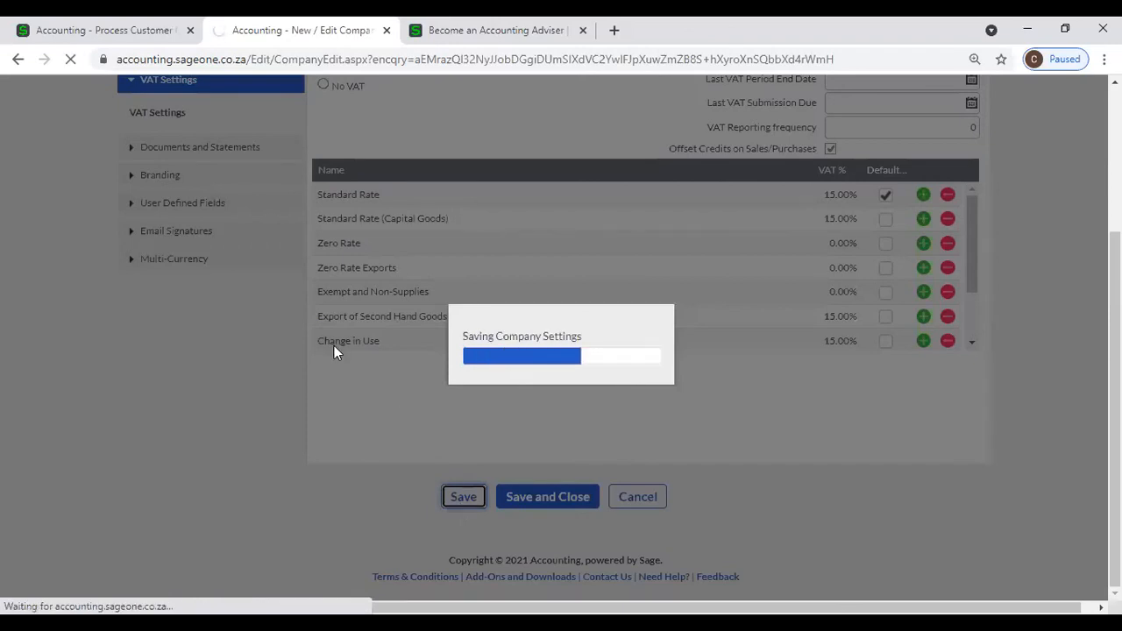
Step: Reopen the company's Item Settings and check the saved item options and price lists
{"action": "scroll", "coordinate": [334, 346], "scroll_direction": "up", "scroll_amount": 2}
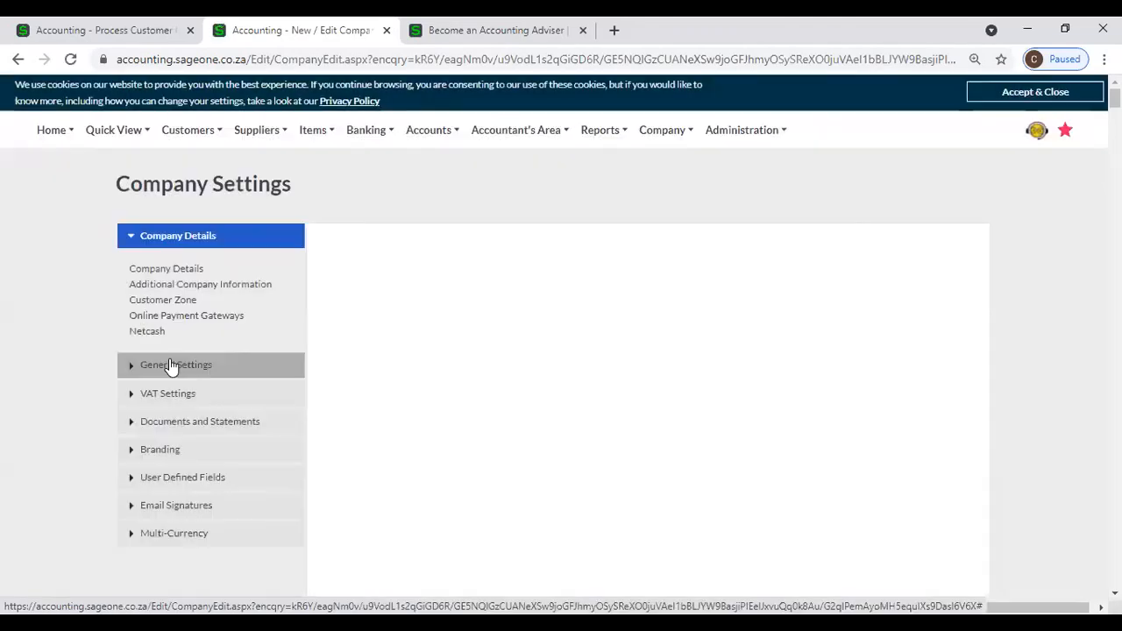
{"action": "left_click", "coordinate": [172, 366]}
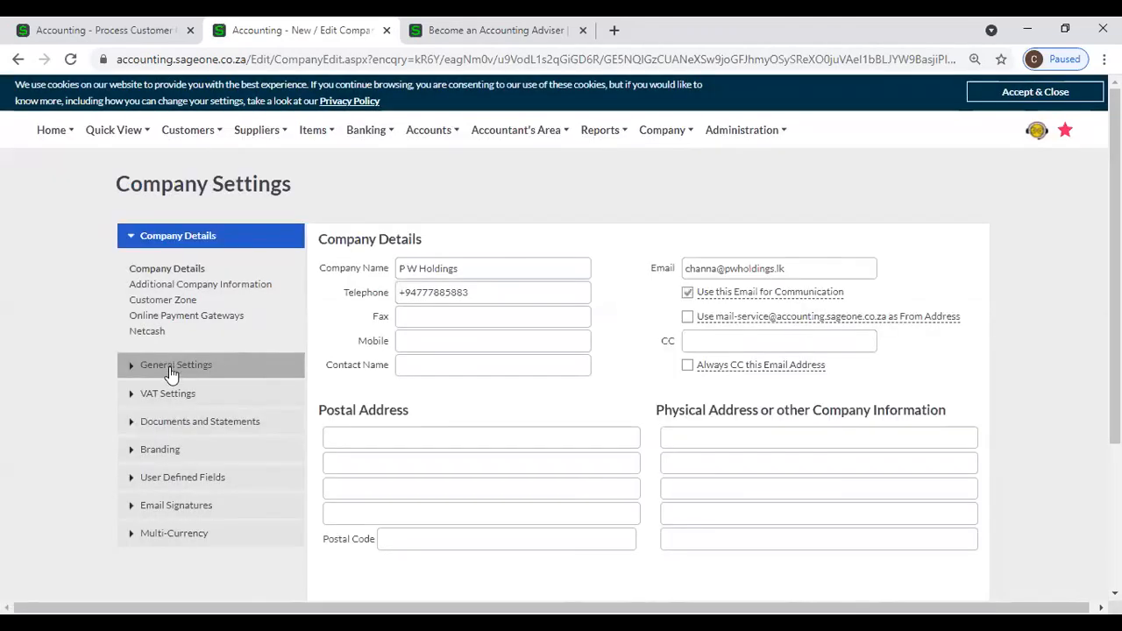
{"action": "left_click", "coordinate": [159, 361]}
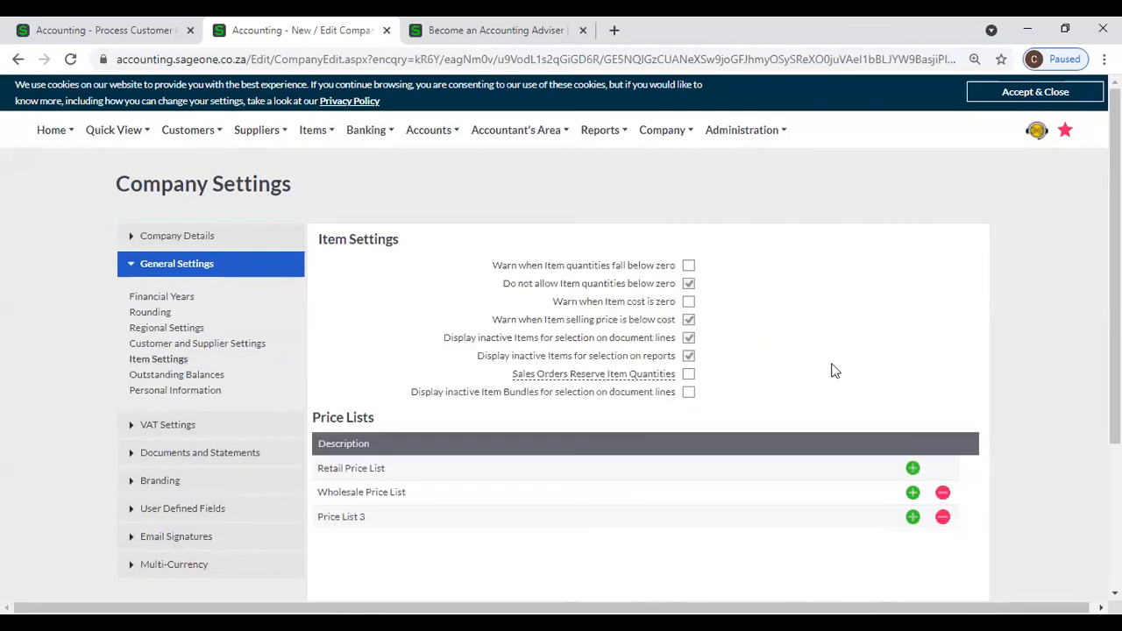
{"action": "scroll", "coordinate": [833, 395], "scroll_direction": "down", "scroll_amount": 2}
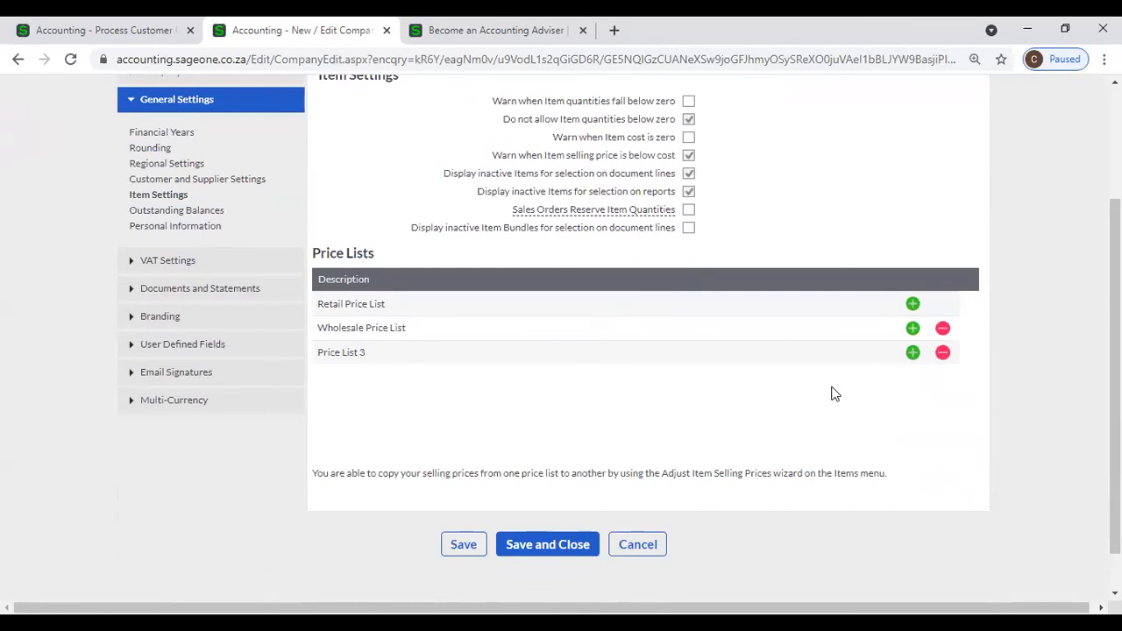
Step: Review the company's Financial Years, Company Details and Additional Company Information settings
{"action": "left_click", "coordinate": [163, 133]}
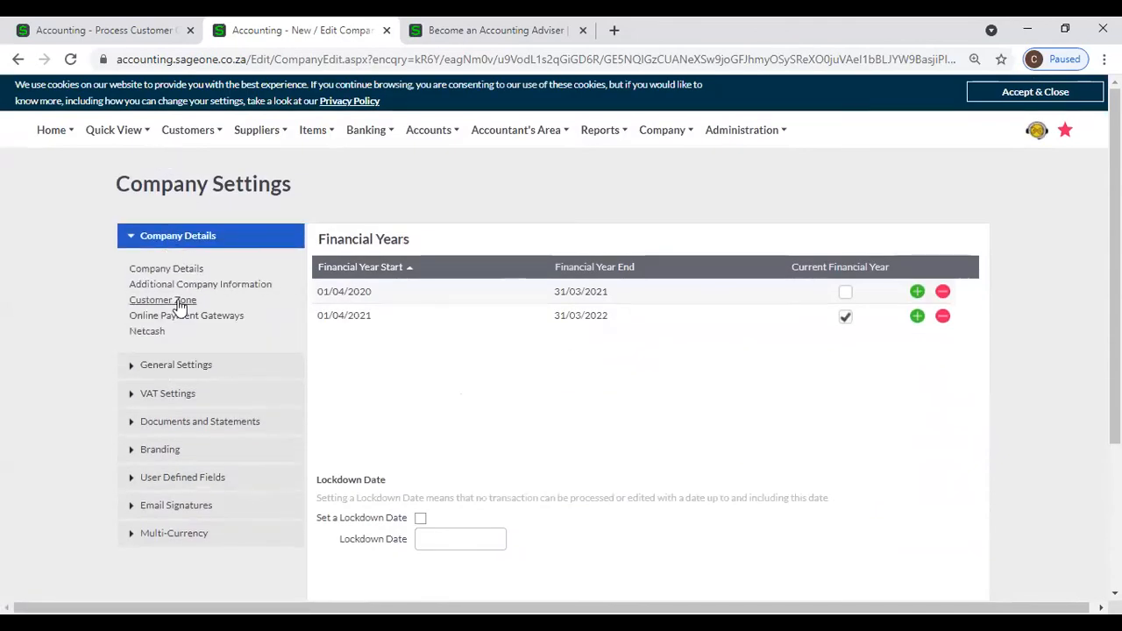
{"action": "left_click", "coordinate": [173, 286]}
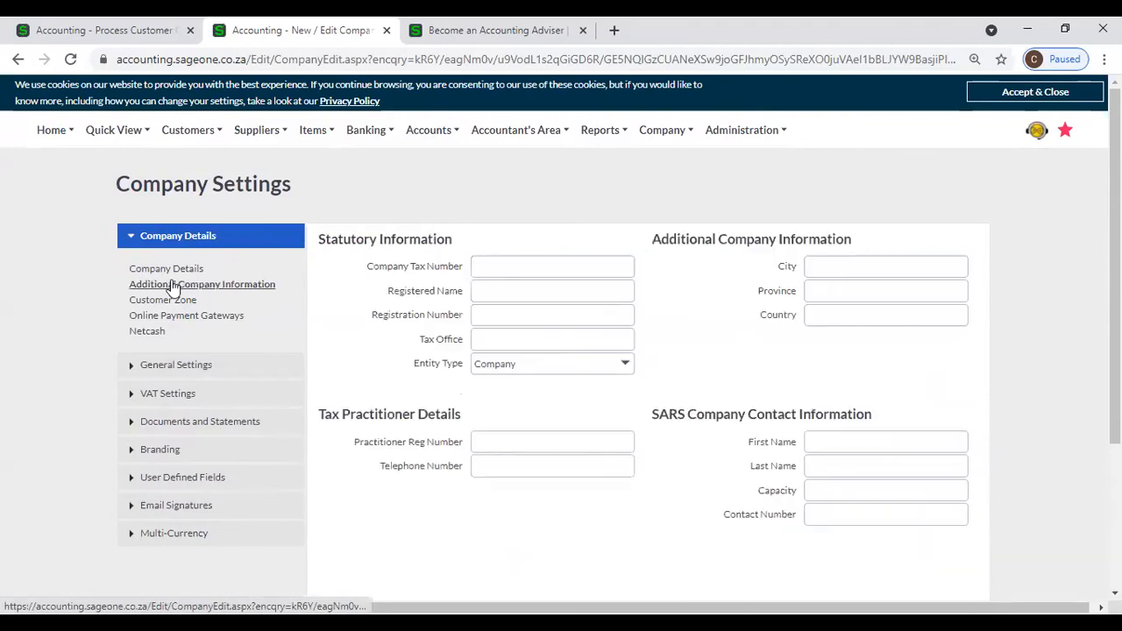
{"action": "left_click", "coordinate": [169, 269]}
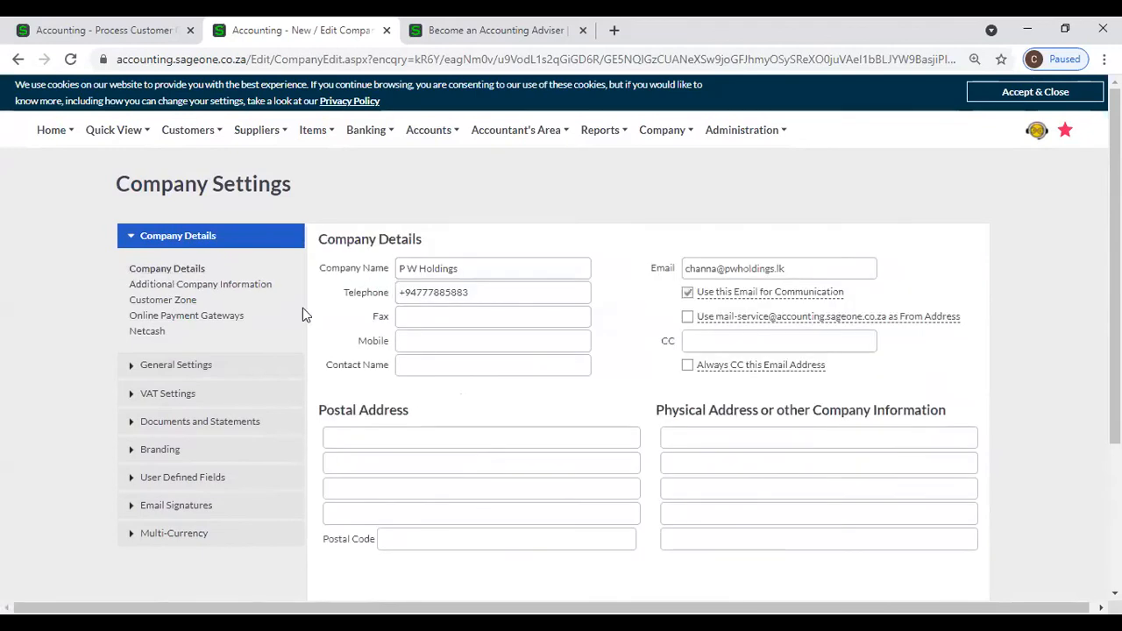
{"action": "scroll", "coordinate": [276, 321], "scroll_direction": "down", "scroll_amount": 2}
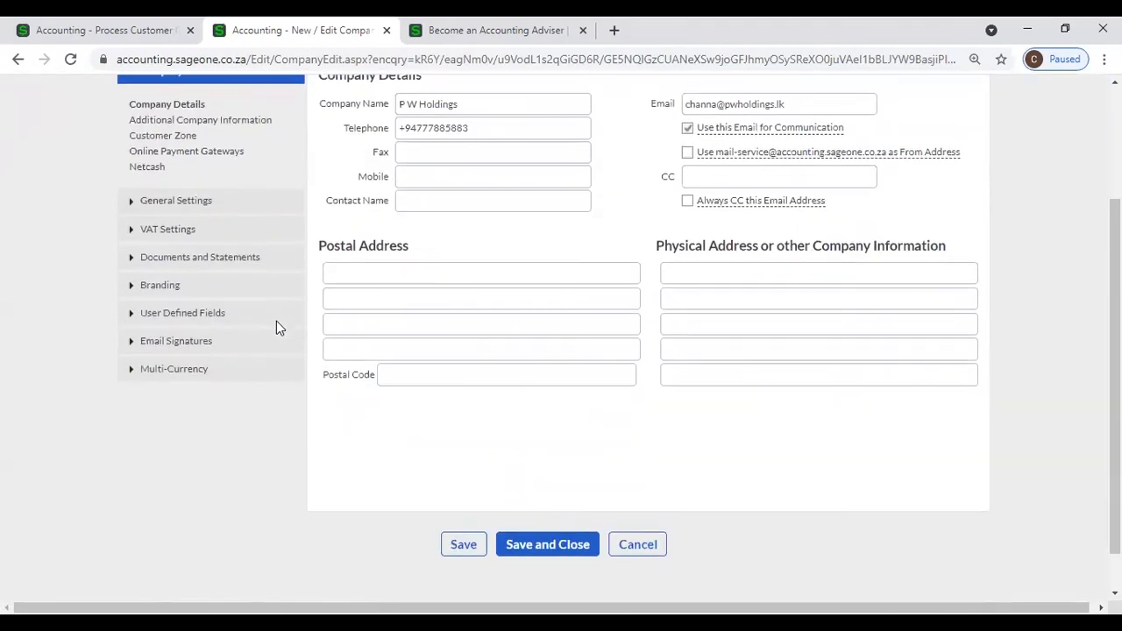
{"action": "left_click", "coordinate": [171, 121]}
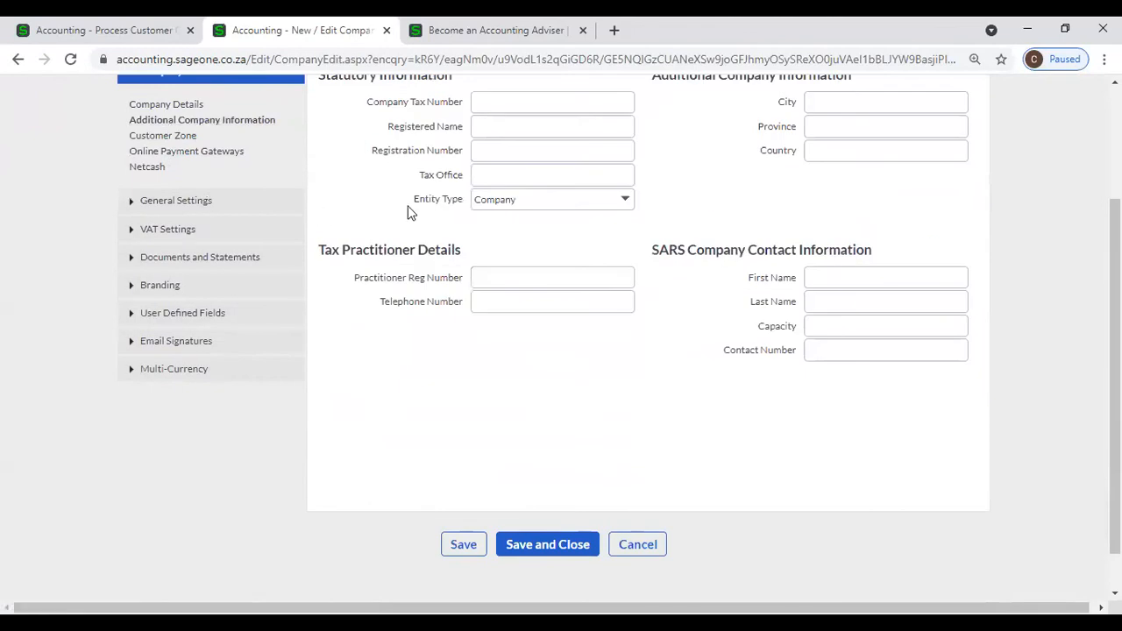
{"action": "left_click", "coordinate": [485, 104]}
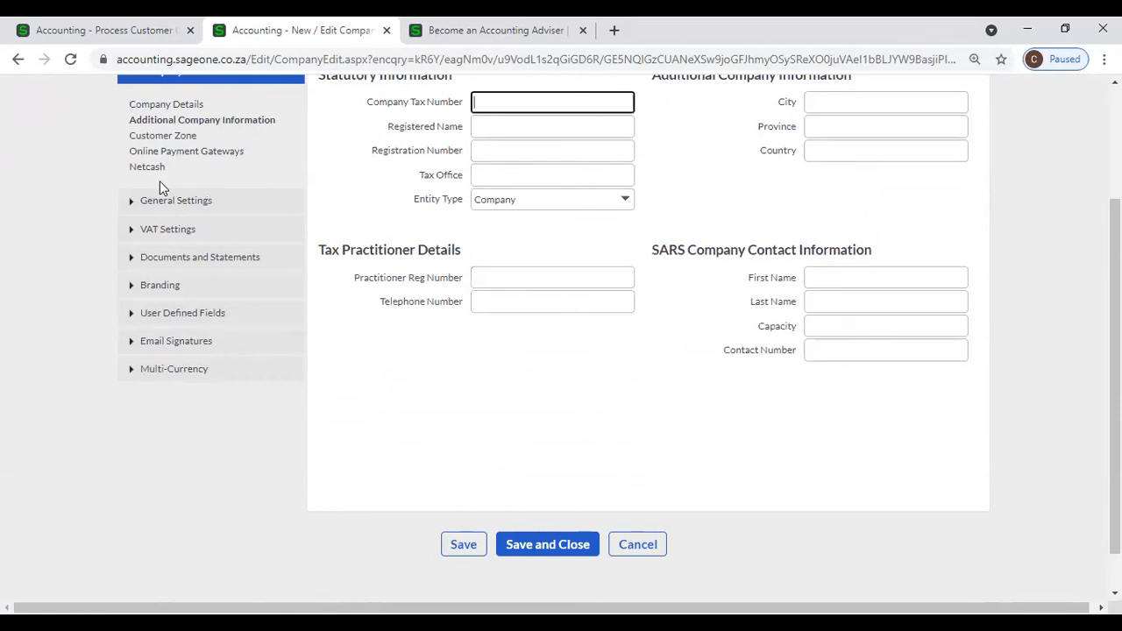
Step: Return to Item Settings under General Settings and review the item warning options and price lists
{"action": "left_click", "coordinate": [175, 200]}
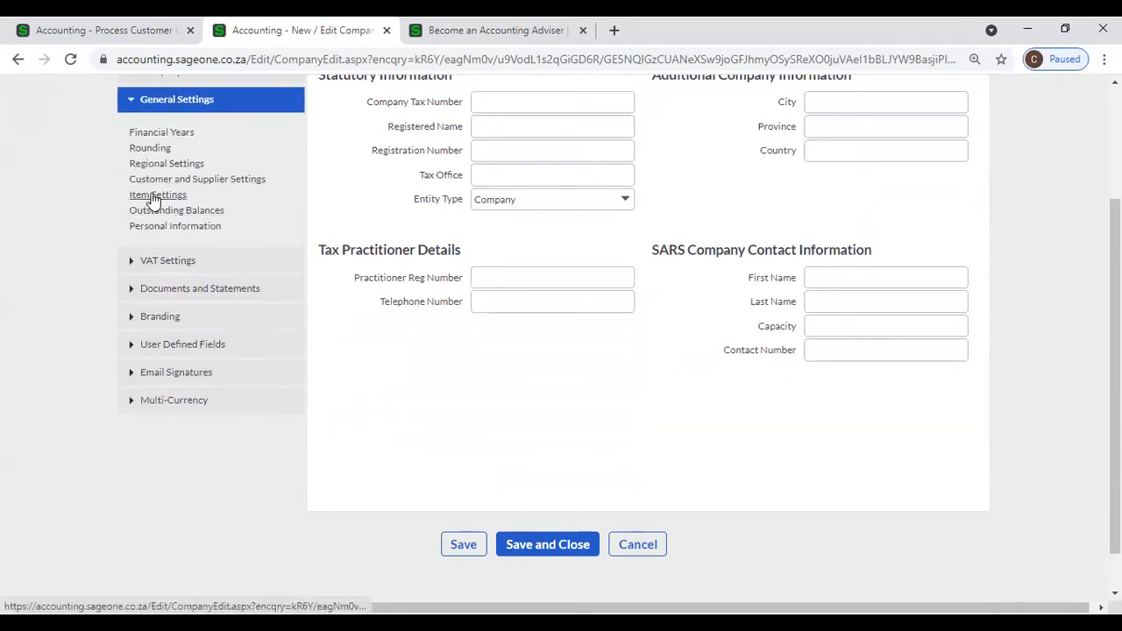
{"action": "left_click", "coordinate": [153, 198]}
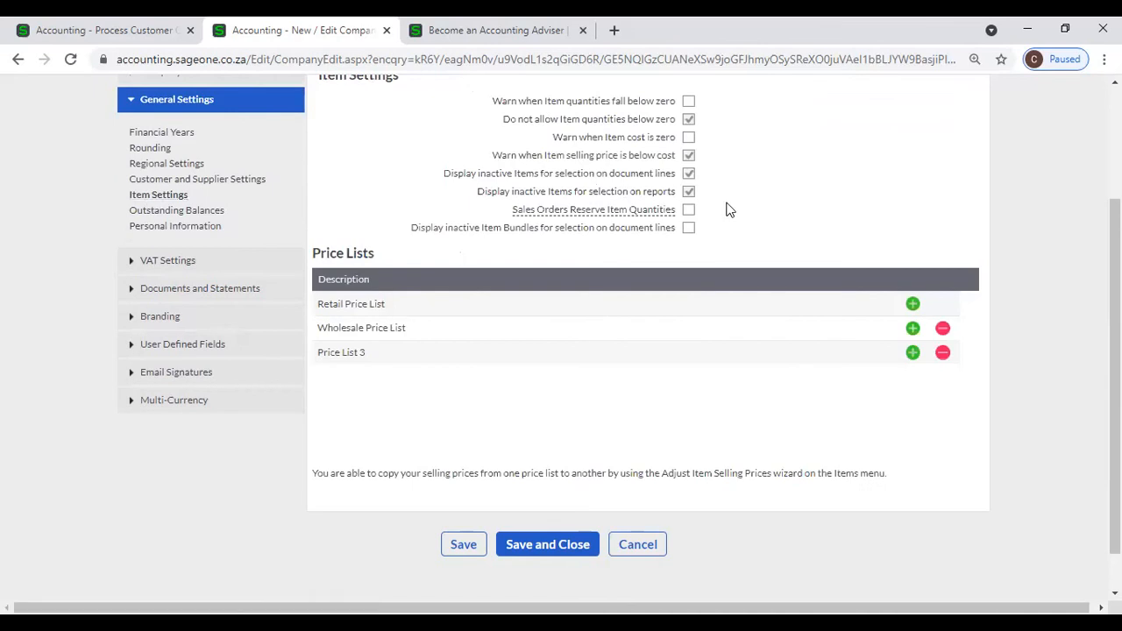
{"action": "scroll", "coordinate": [724, 207], "scroll_direction": "up", "scroll_amount": 2}
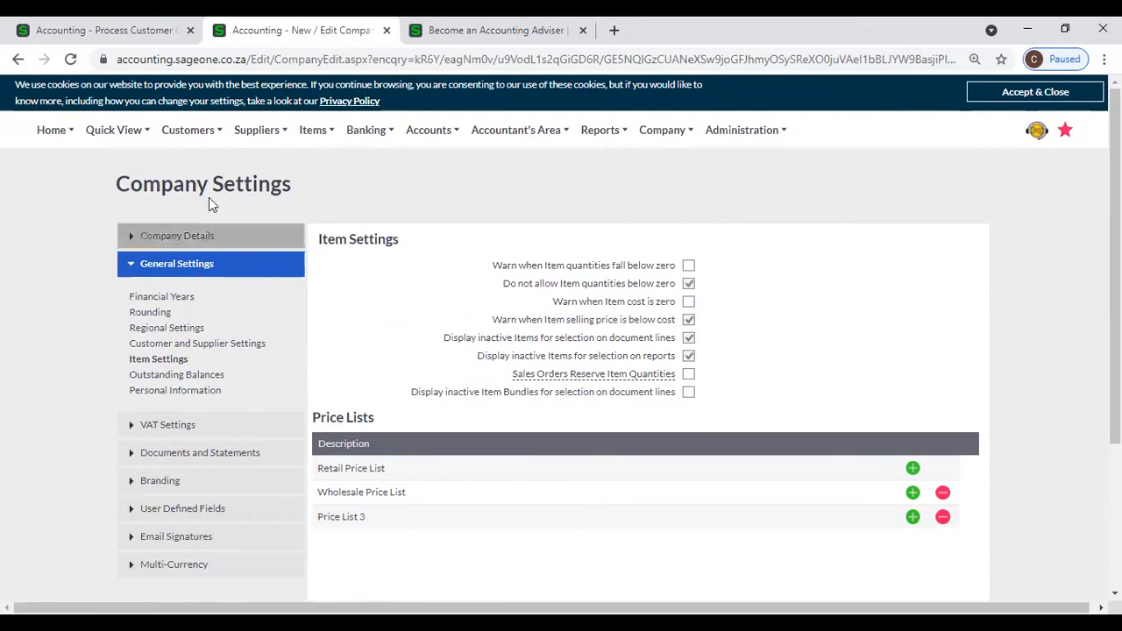
{"action": "mouse_move", "coordinate": [299, 139]}
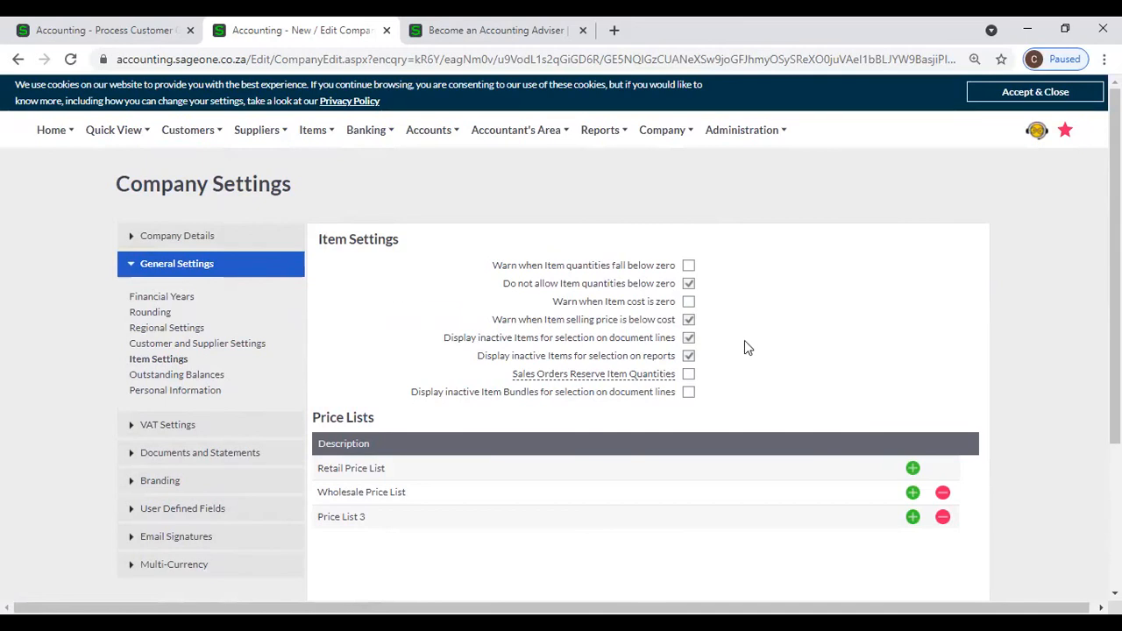
Step: Recap the Company Details and Additional Company Information fields, then bring up the General Settings section
{"action": "left_click", "coordinate": [204, 244]}
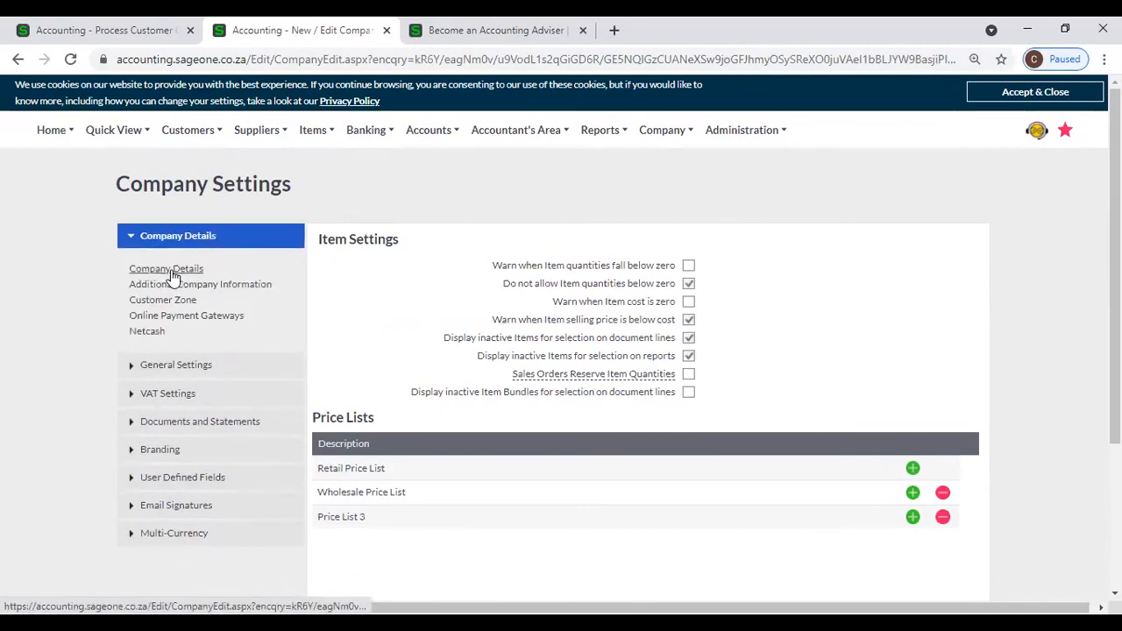
{"action": "left_click", "coordinate": [173, 276]}
{"action": "left_click", "coordinate": [482, 294]}
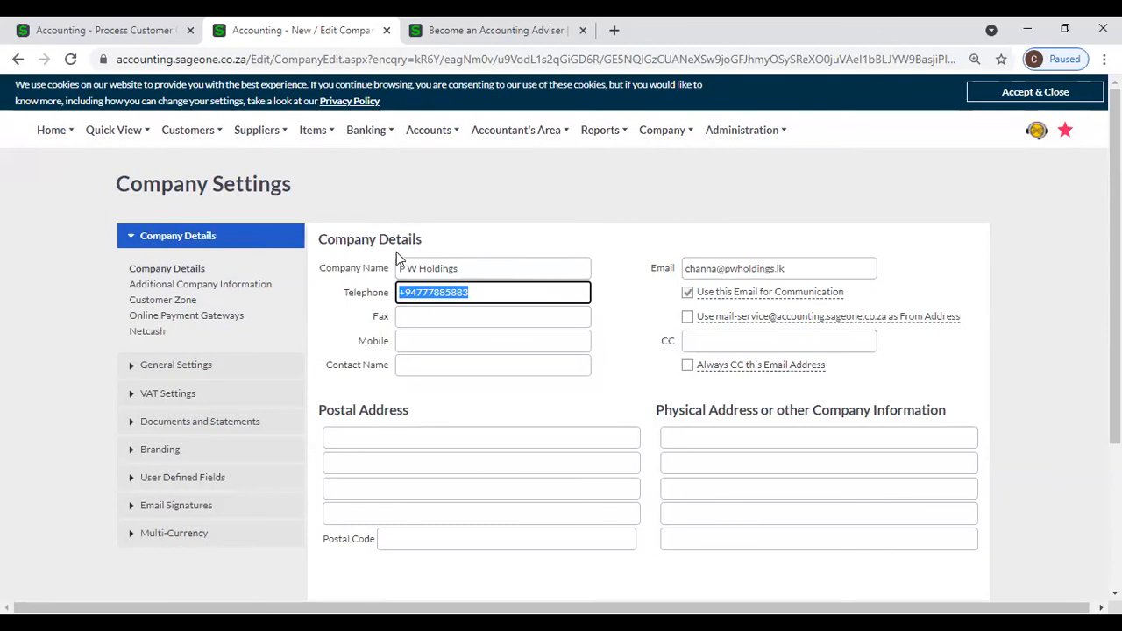
{"action": "left_click", "coordinate": [261, 286]}
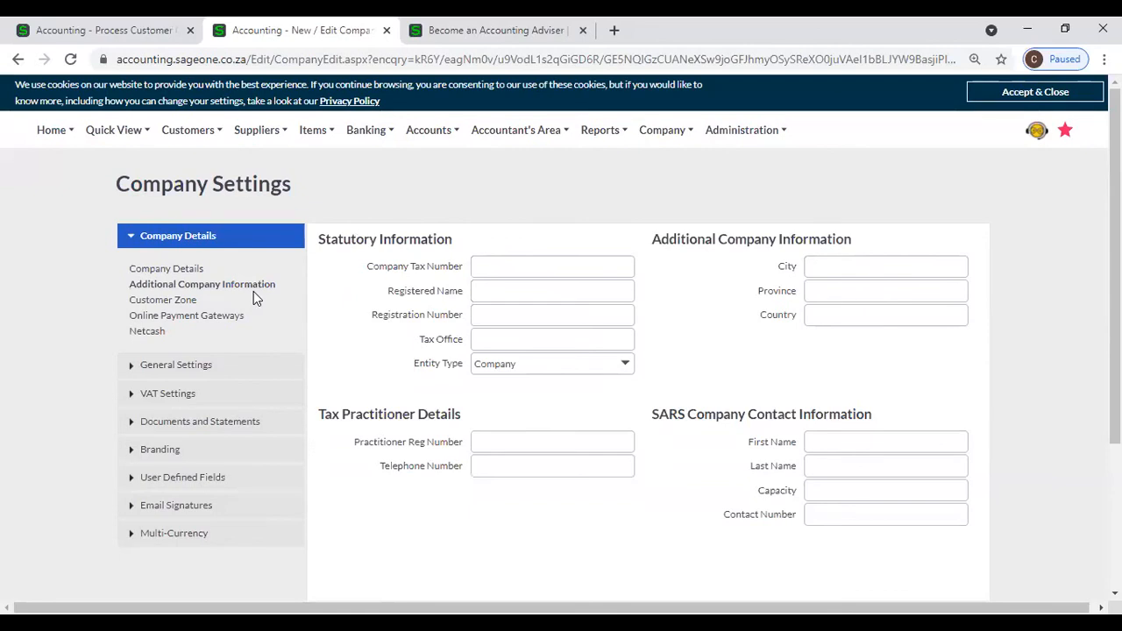
{"action": "left_click", "coordinate": [174, 368]}
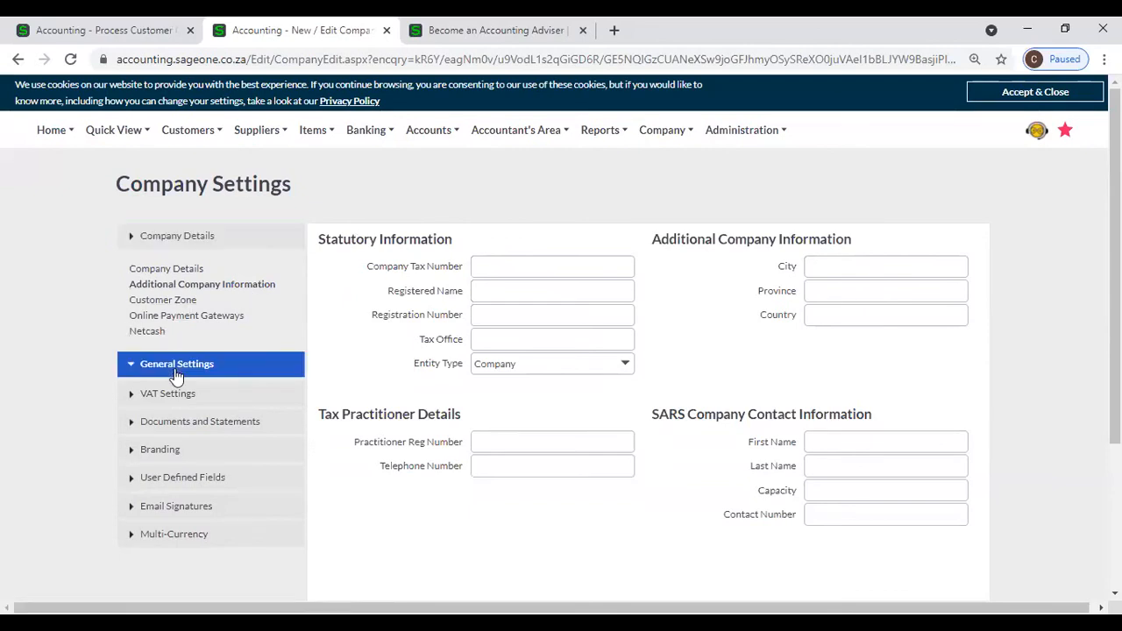